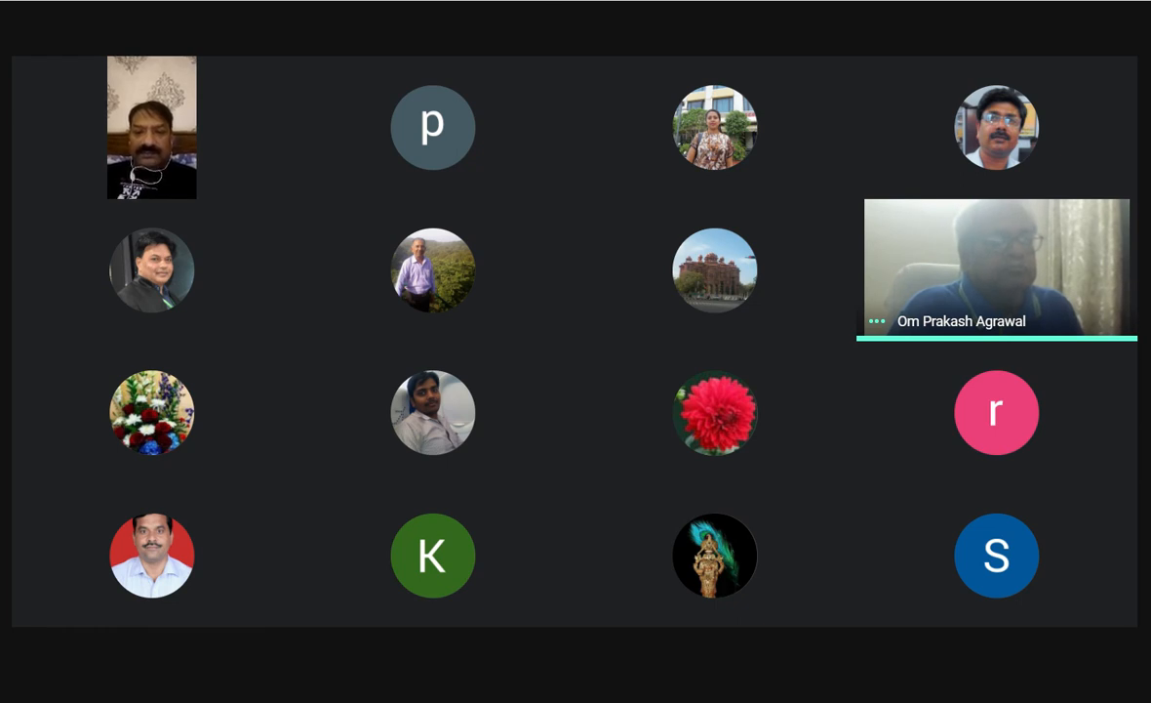
Change the meeting view to the Spotlight layout.
mouse_move(899, 308)
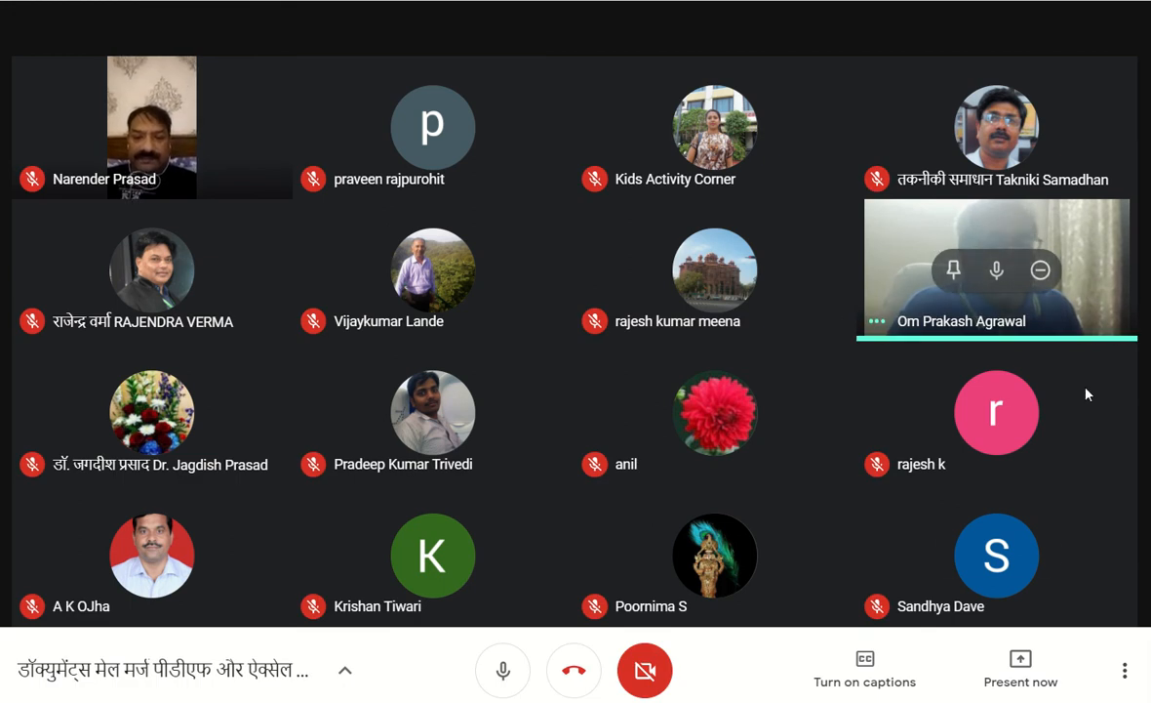
click(1128, 670)
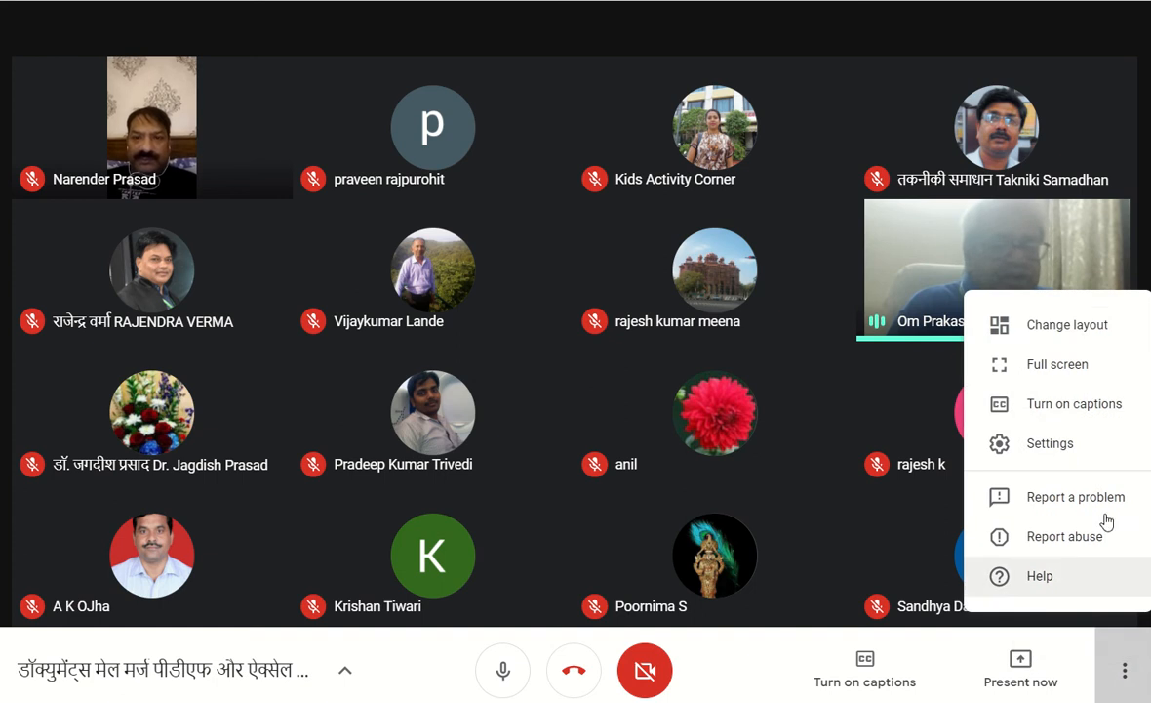
click(1063, 331)
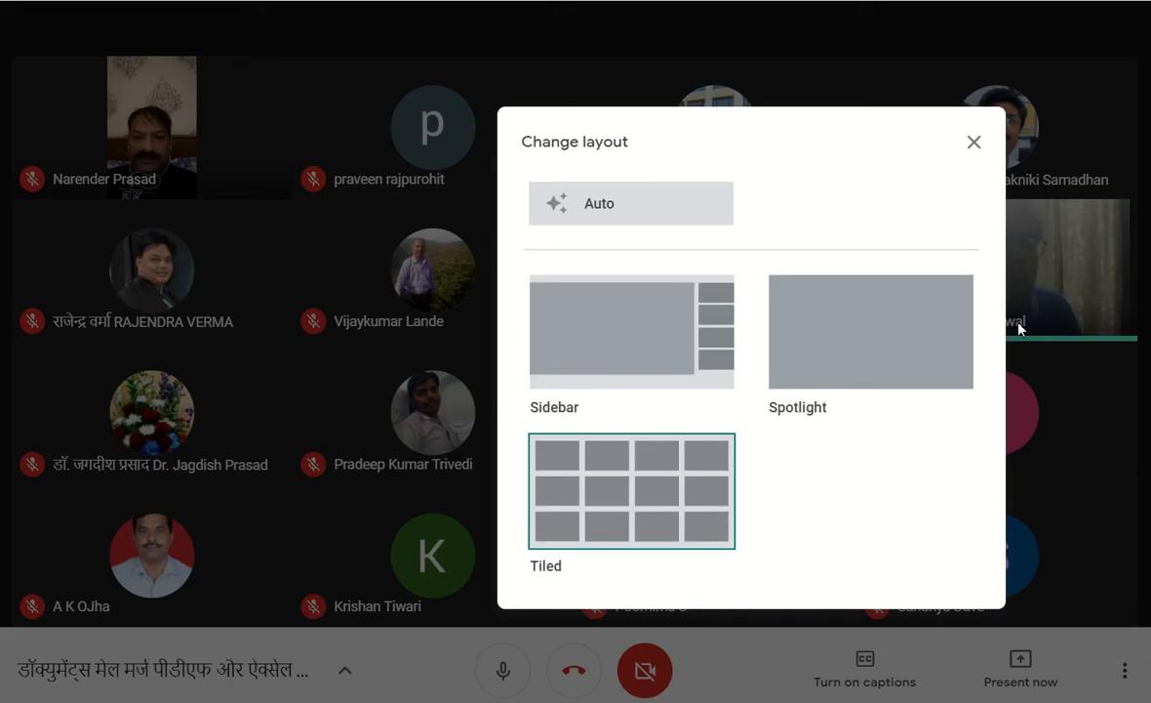
click(875, 347)
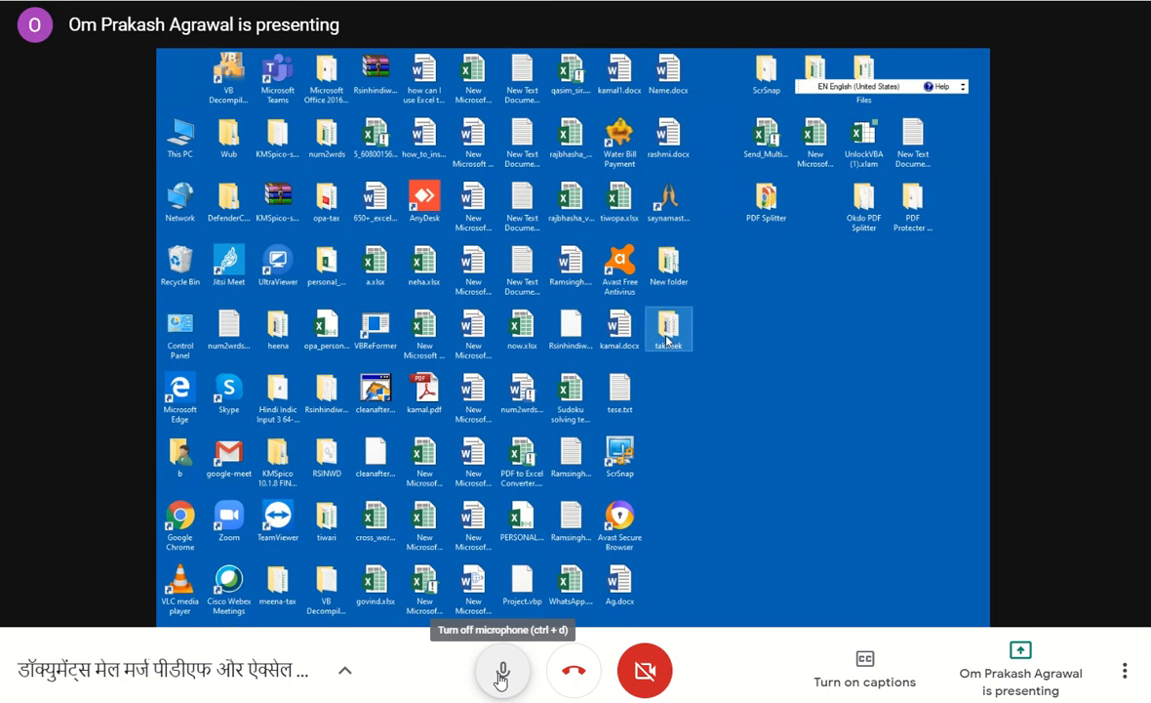
Open the takneek folder on the desktop and try to run Outlook Mail Merge Attachment.vbs from Outlook_Mail_Merge_Attachment_v1.1.9_BETA.
double_click(669, 337)
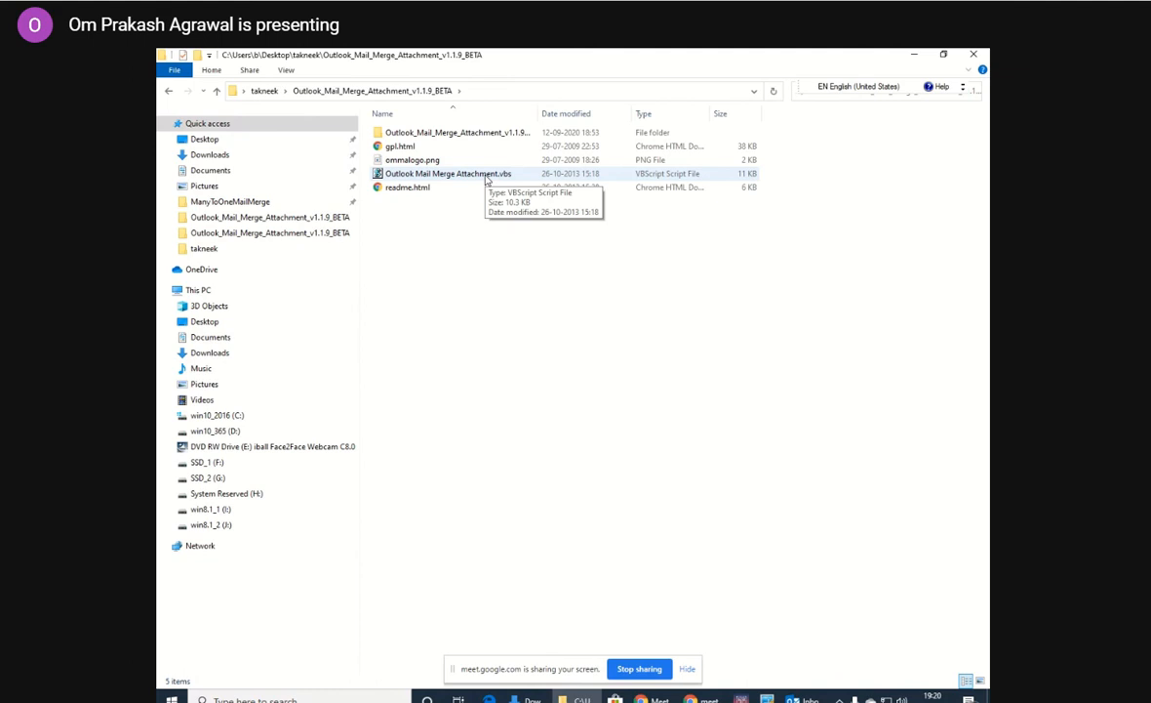
double_click(487, 176)
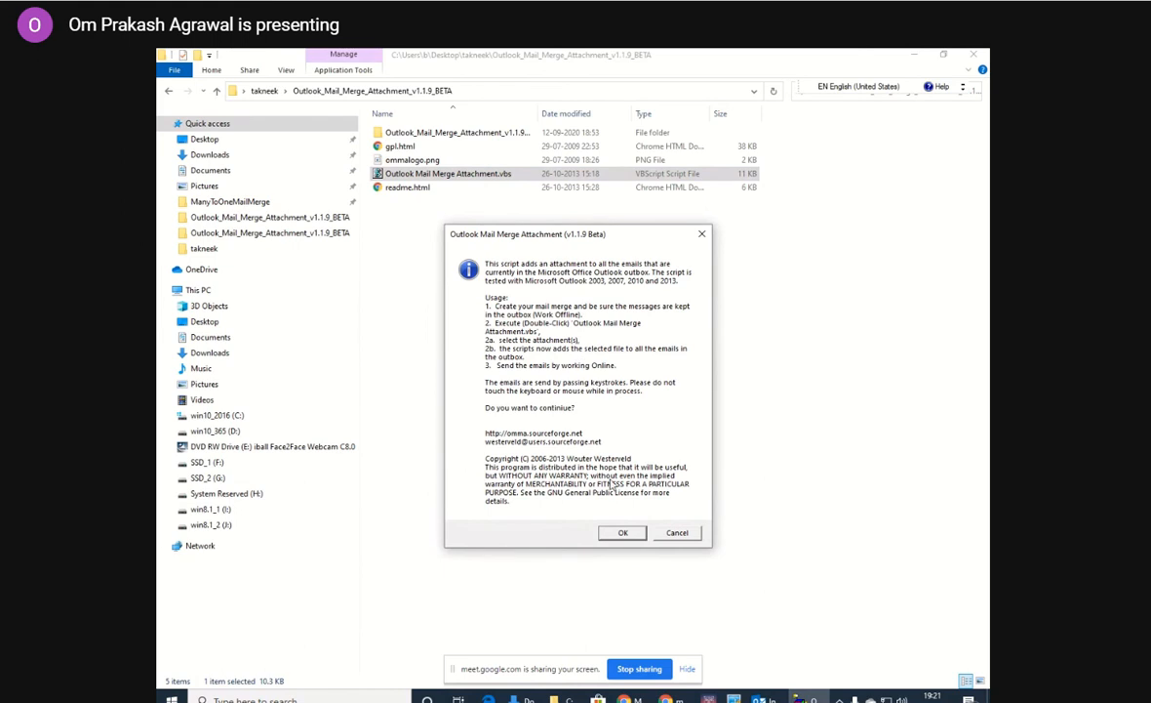
click(624, 533)
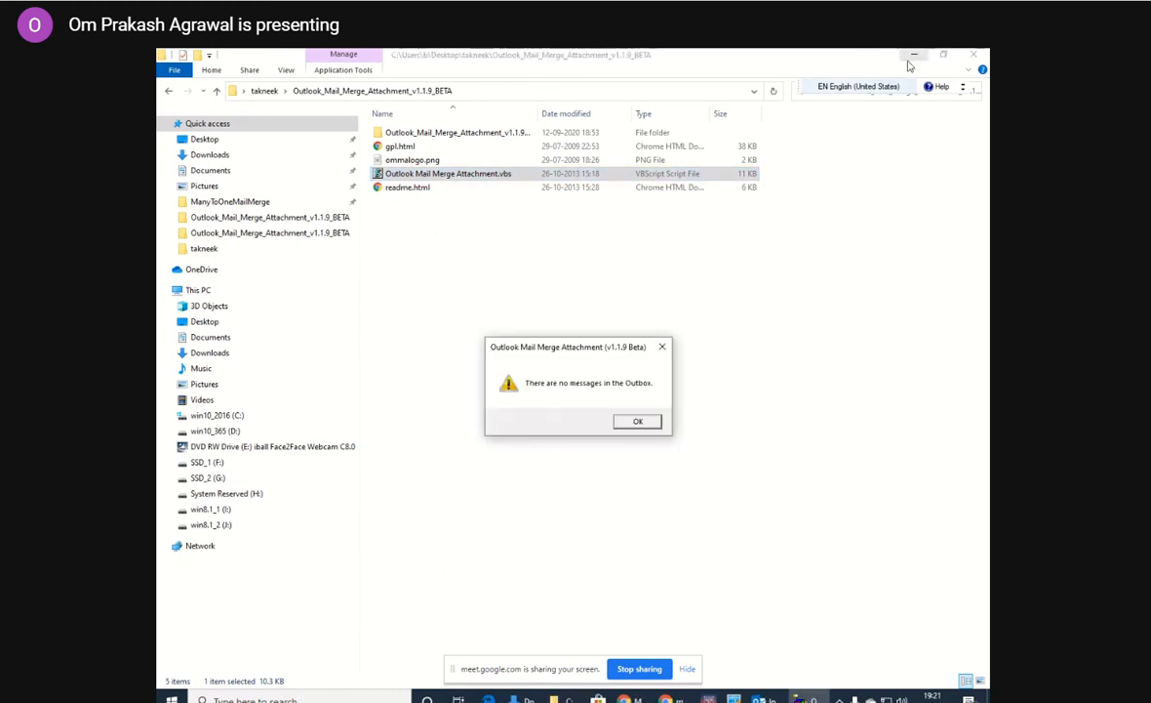
click(638, 422)
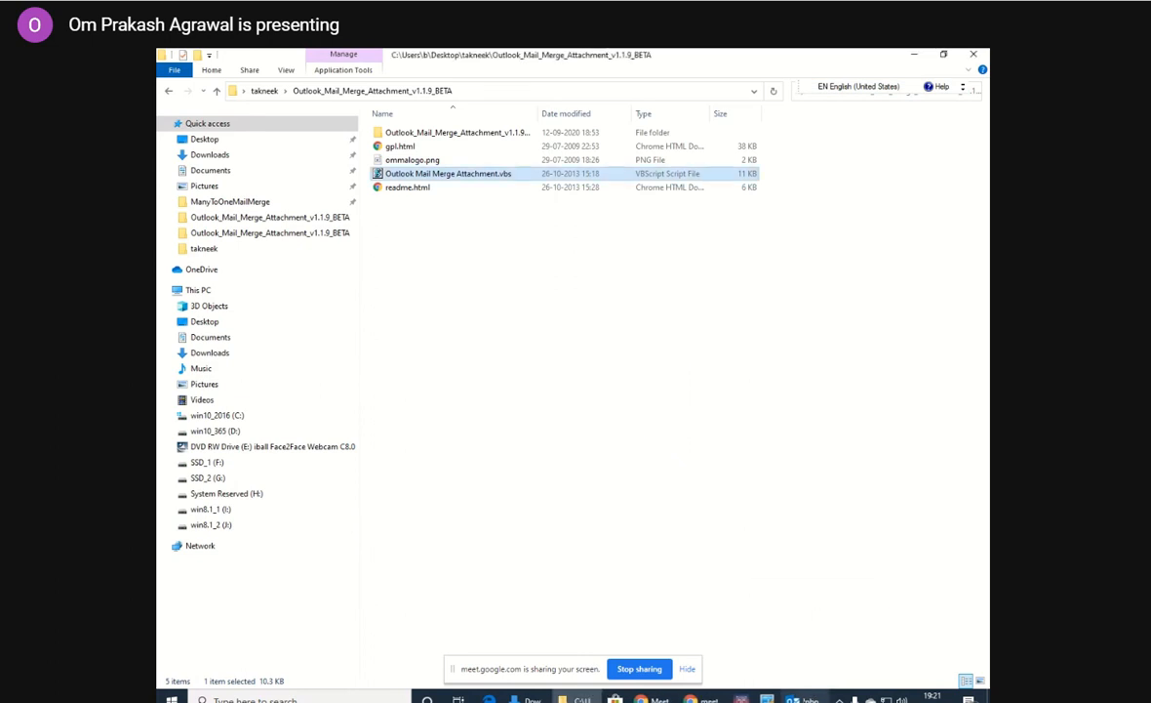
Switch to Outlook and open the mailbox's Outbox folder.
mouse_move(805, 699)
click(805, 632)
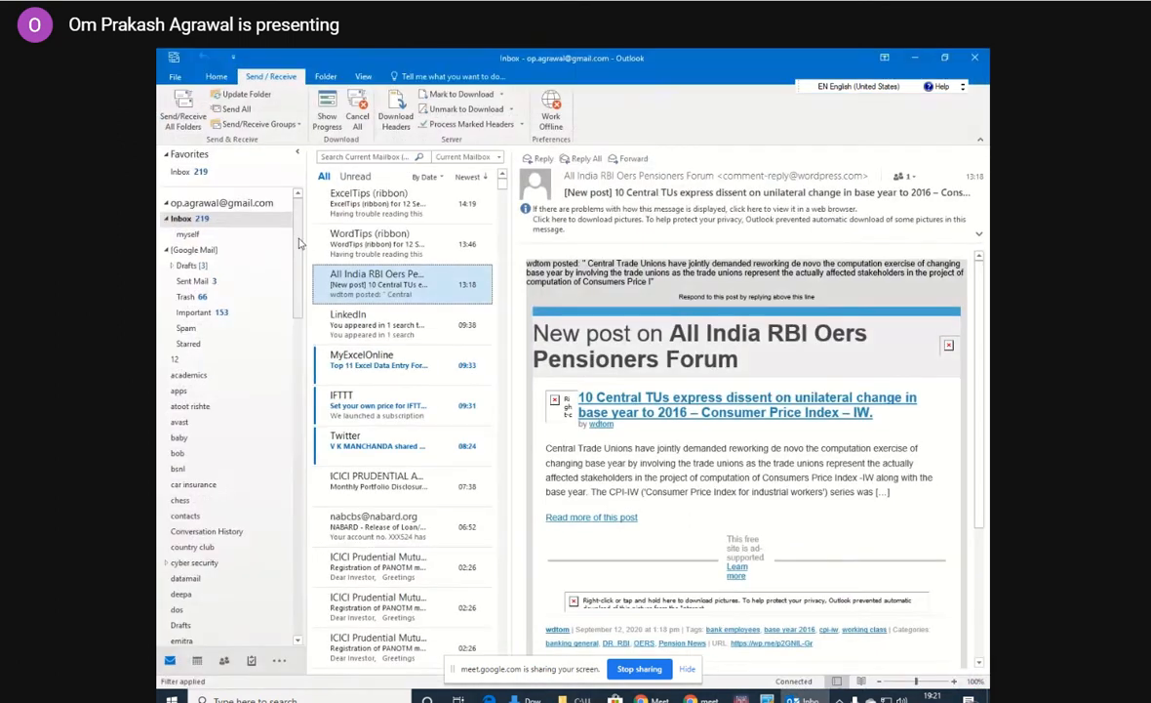
drag(300, 244, 276, 485)
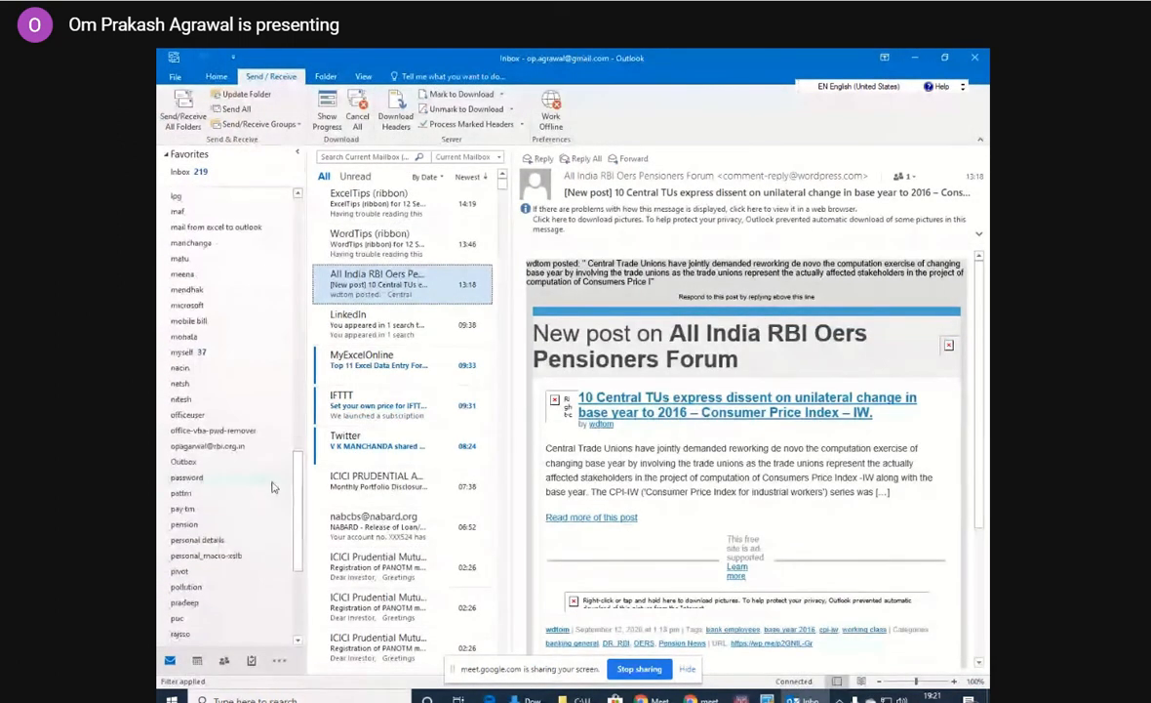
click(185, 462)
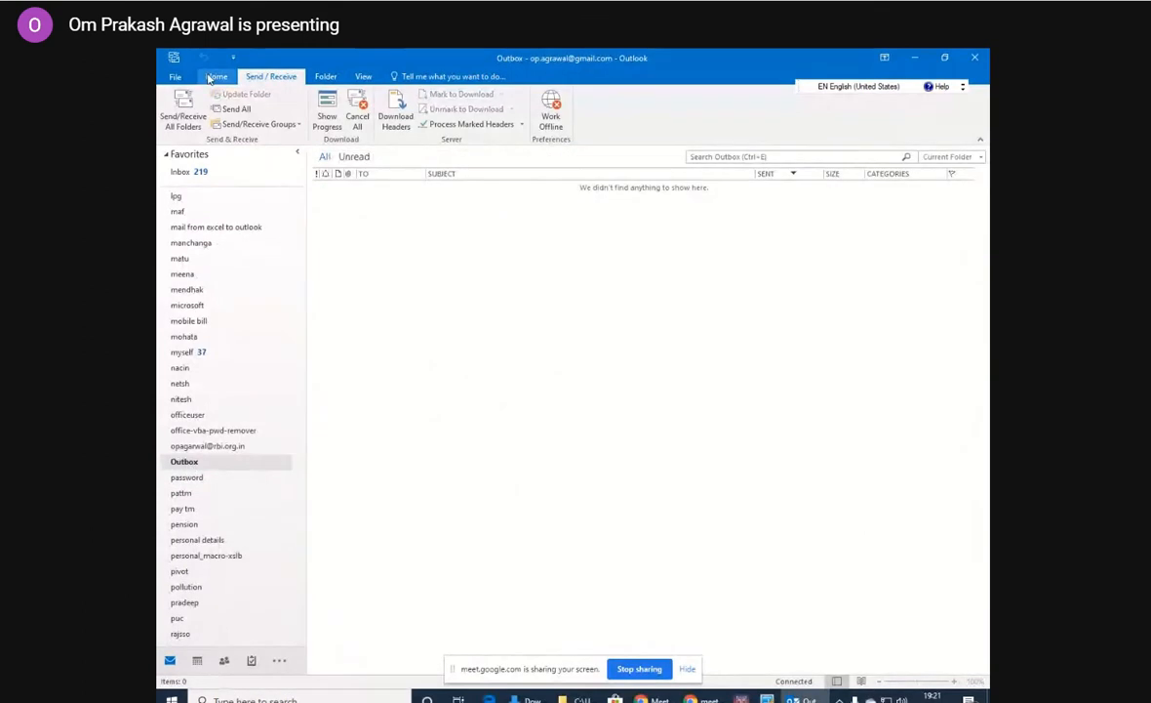
Create a new email and enter the first recipient's e-mail address in the To field.
click(211, 77)
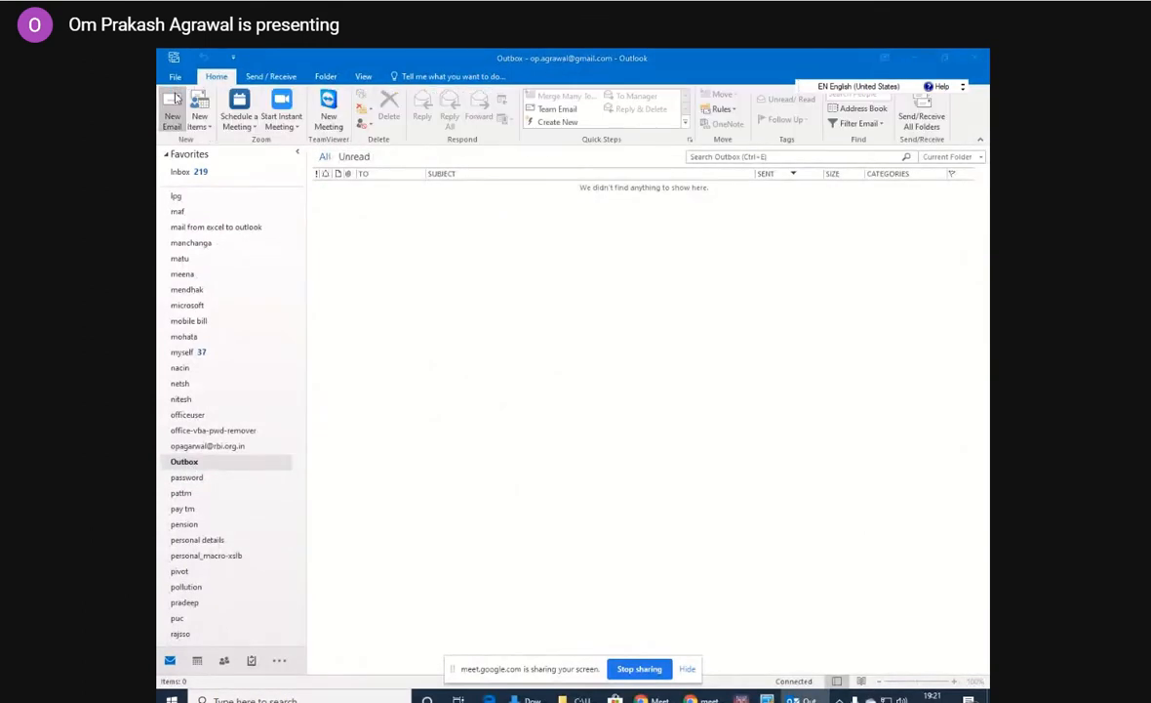
click(173, 105)
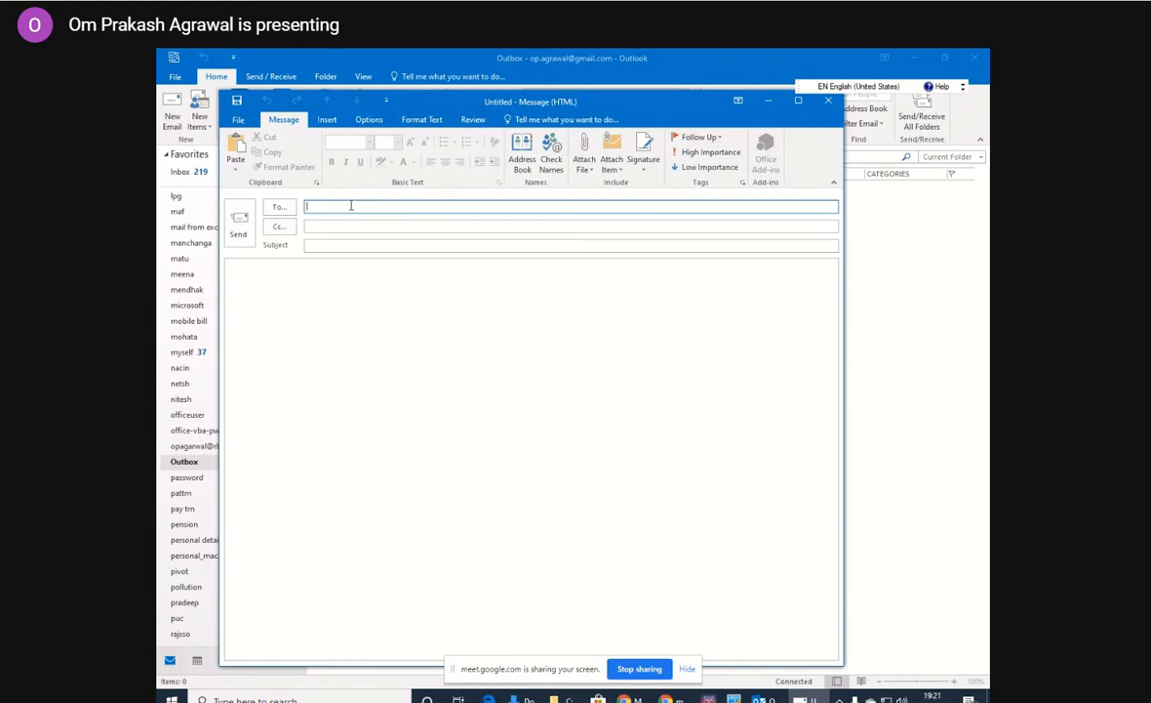
Set the email's subject to "test".
click(329, 246)
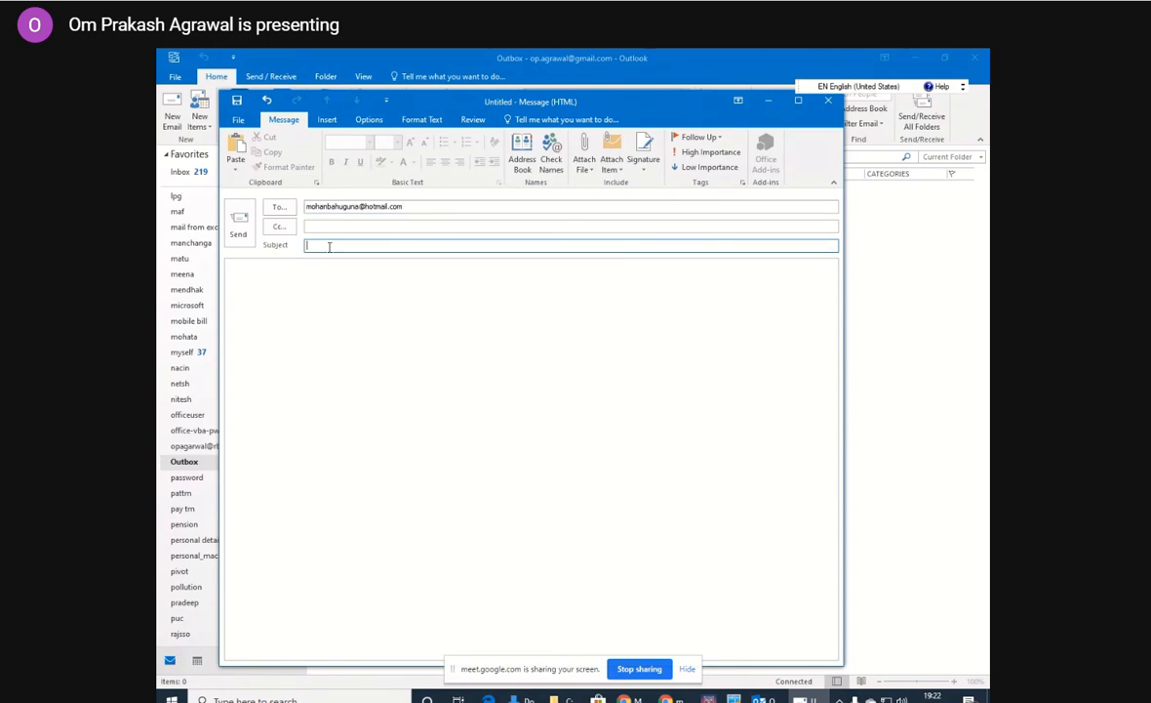
text(test)
Add the second recipient's e-mail address to the To field, separated by a semicolon.
click(413, 206)
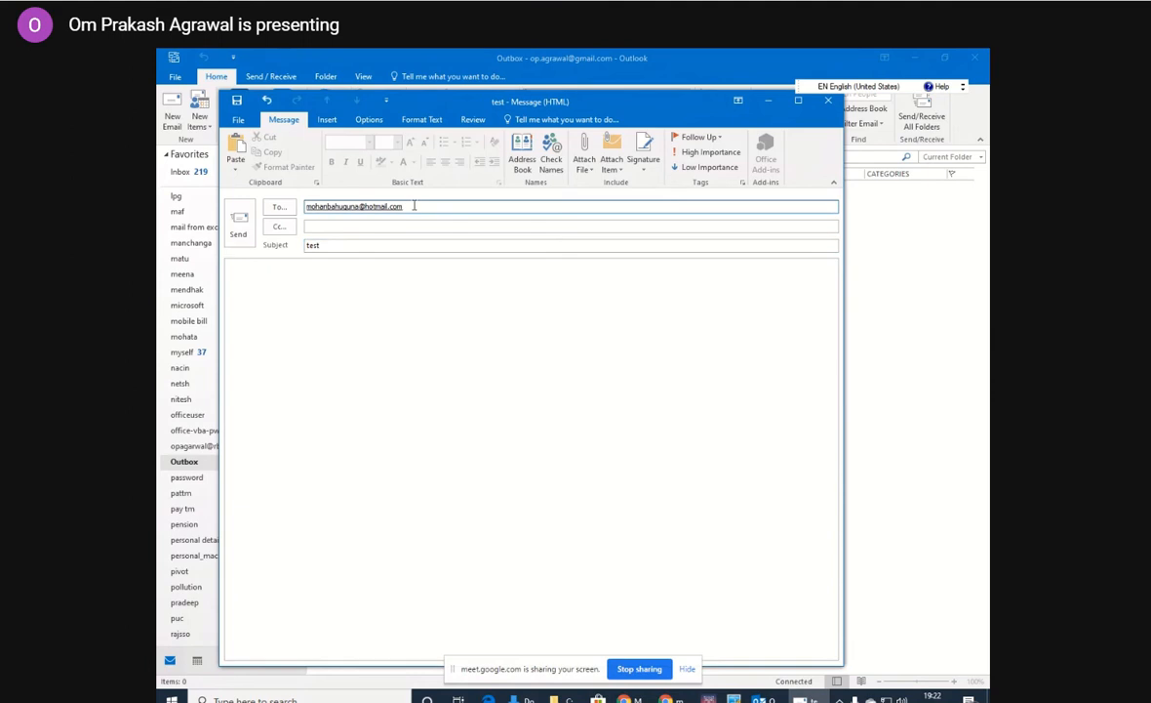
text(;)
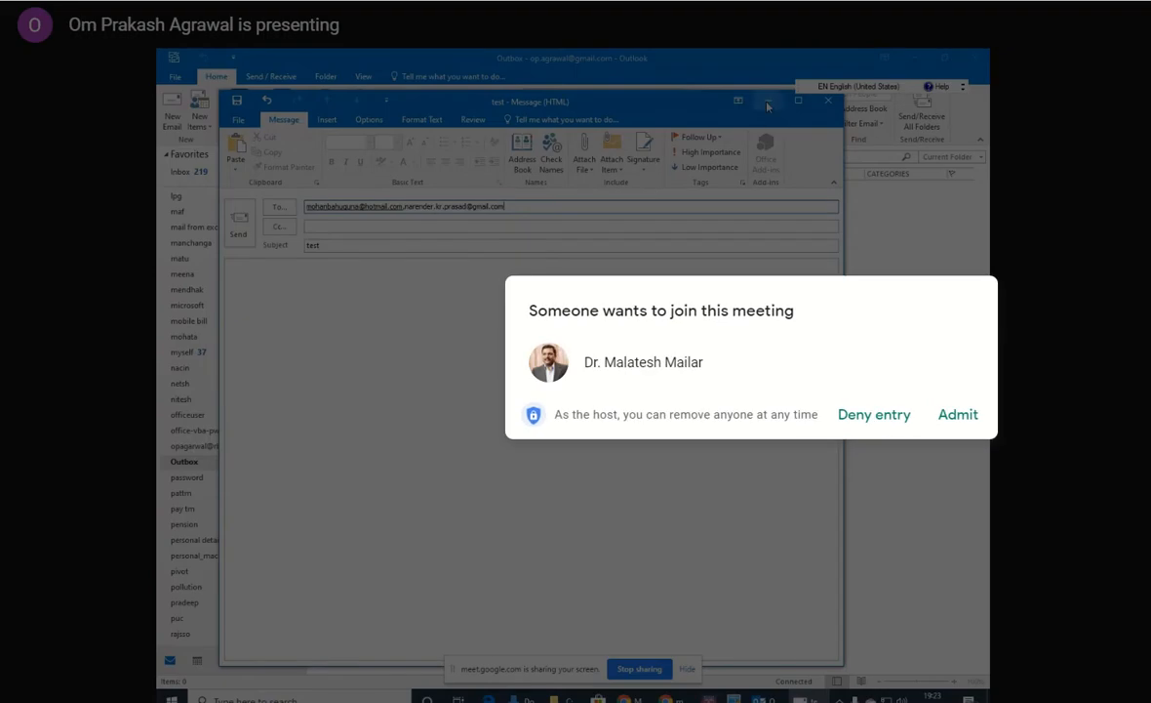
Set Outlook to Work Offline with the message minimized, and admit the waiting participant to the meeting.
click(768, 102)
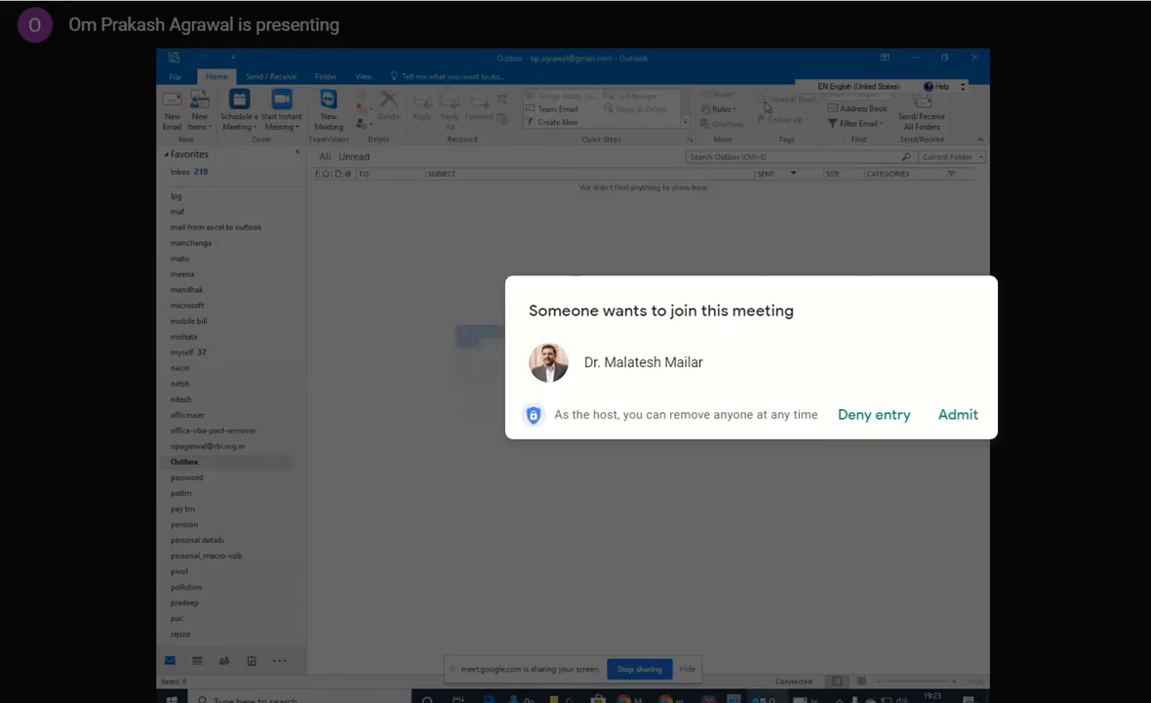
click(271, 76)
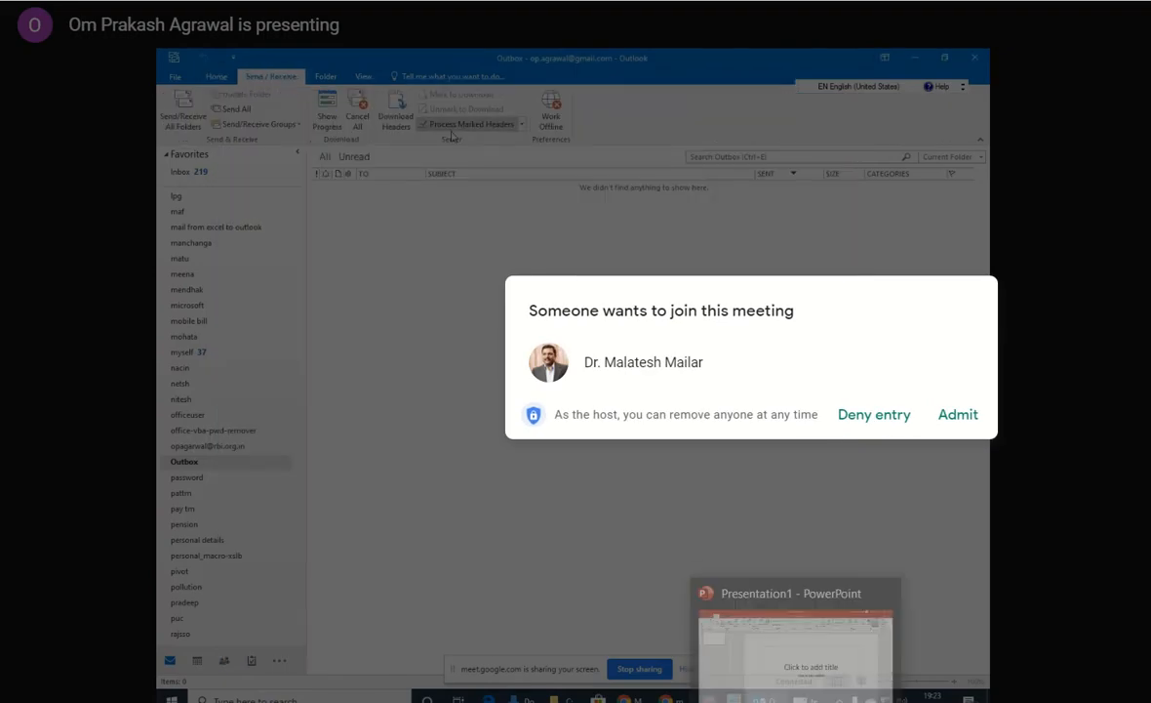
click(960, 418)
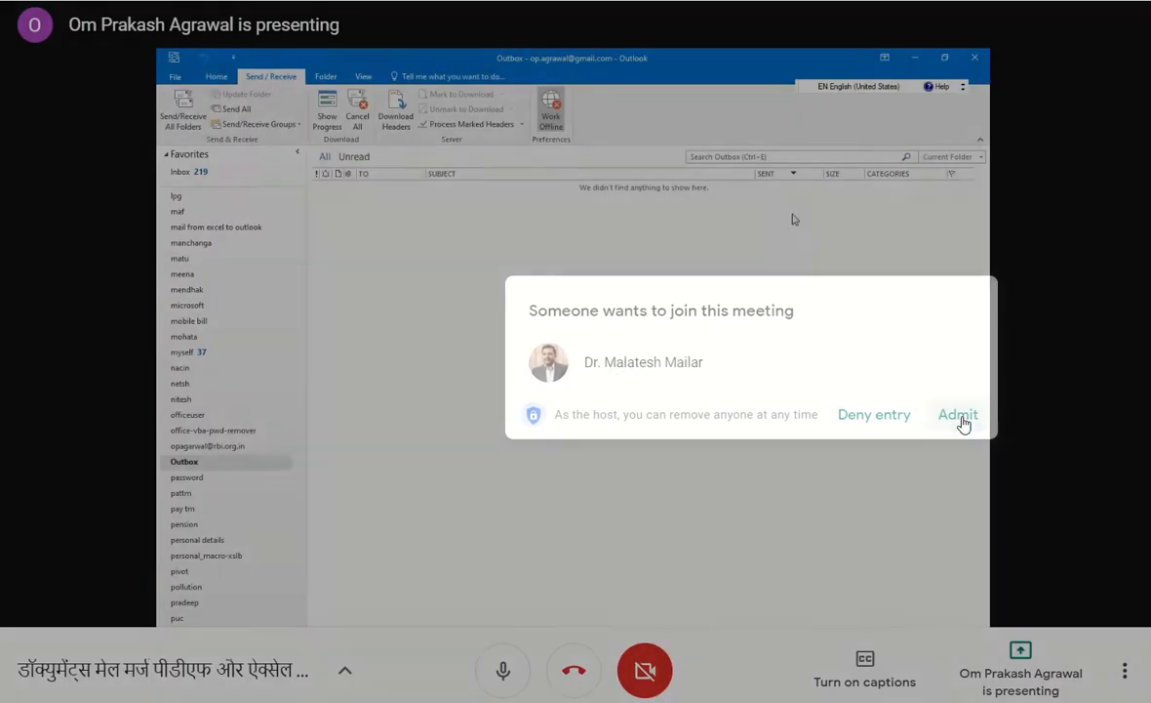
click(918, 62)
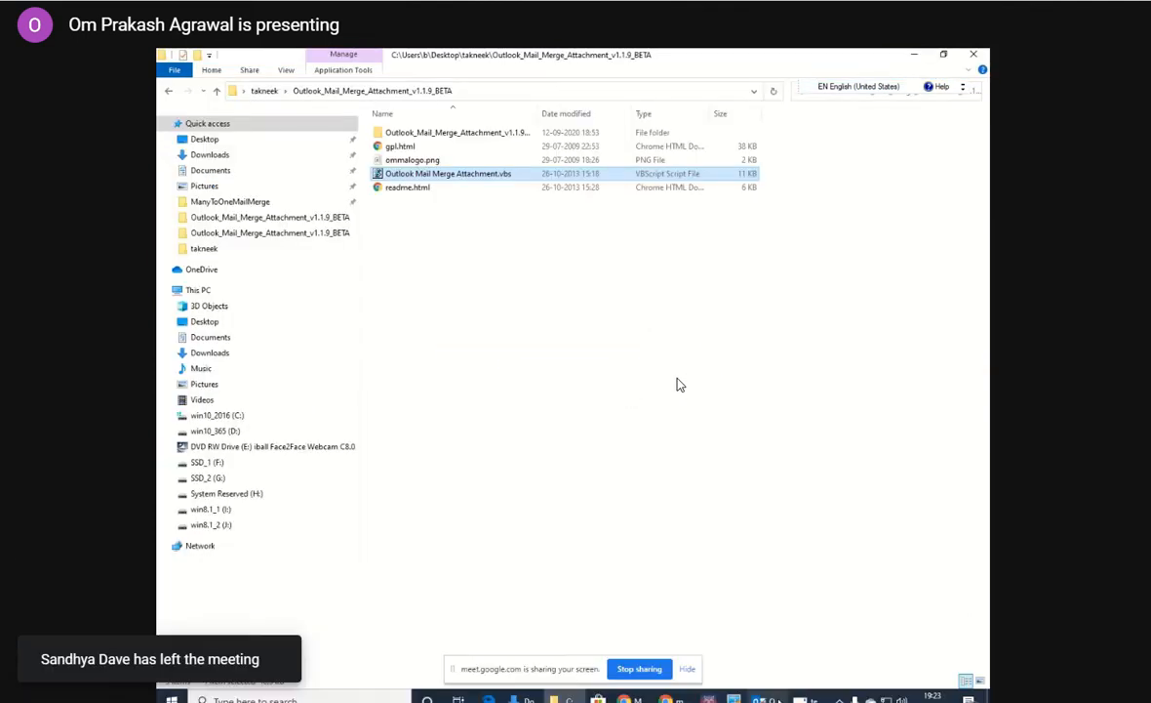
click(766, 700)
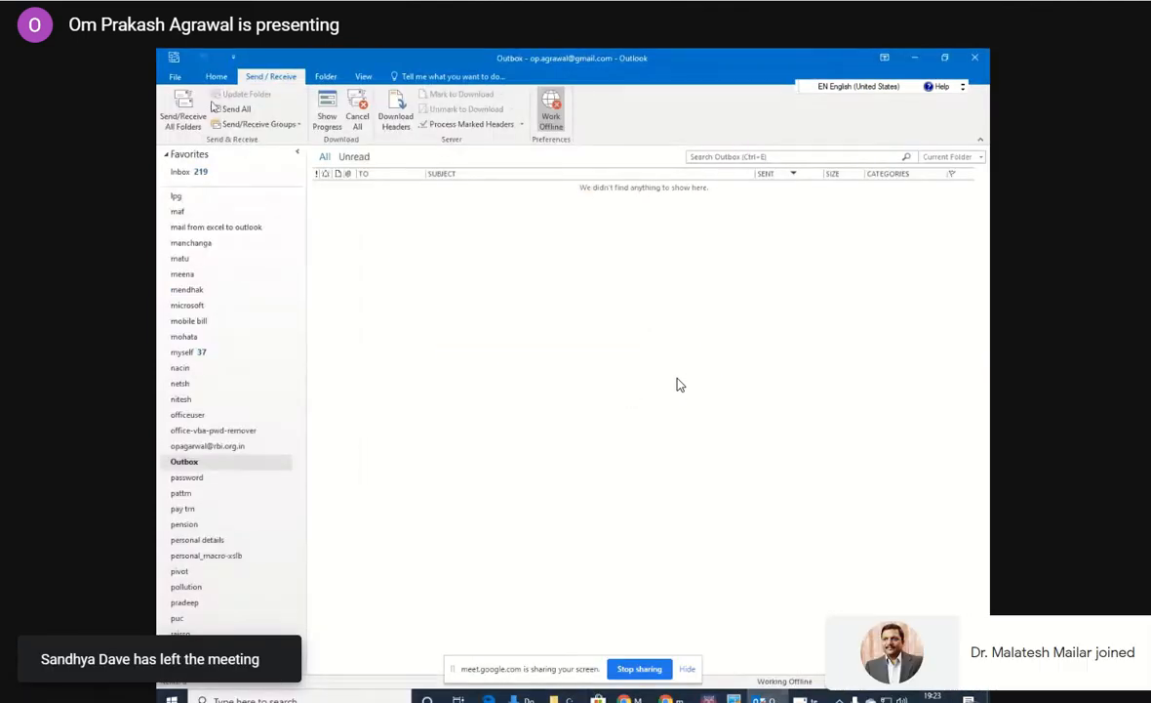
click(176, 78)
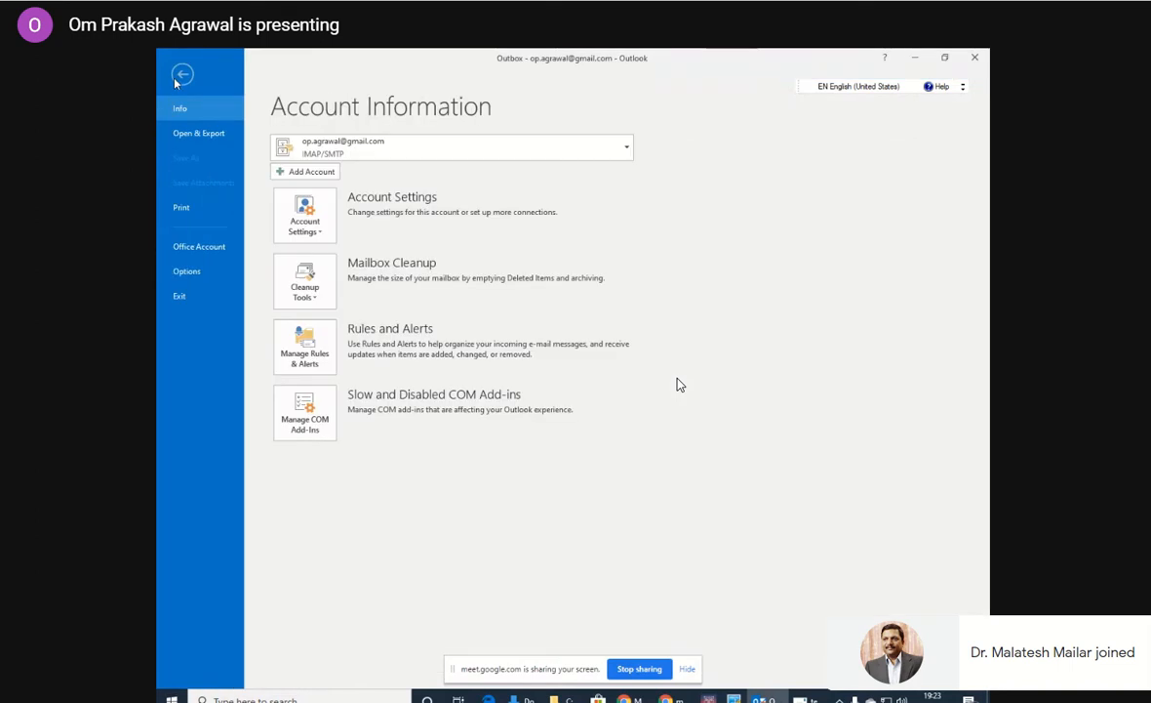
click(180, 77)
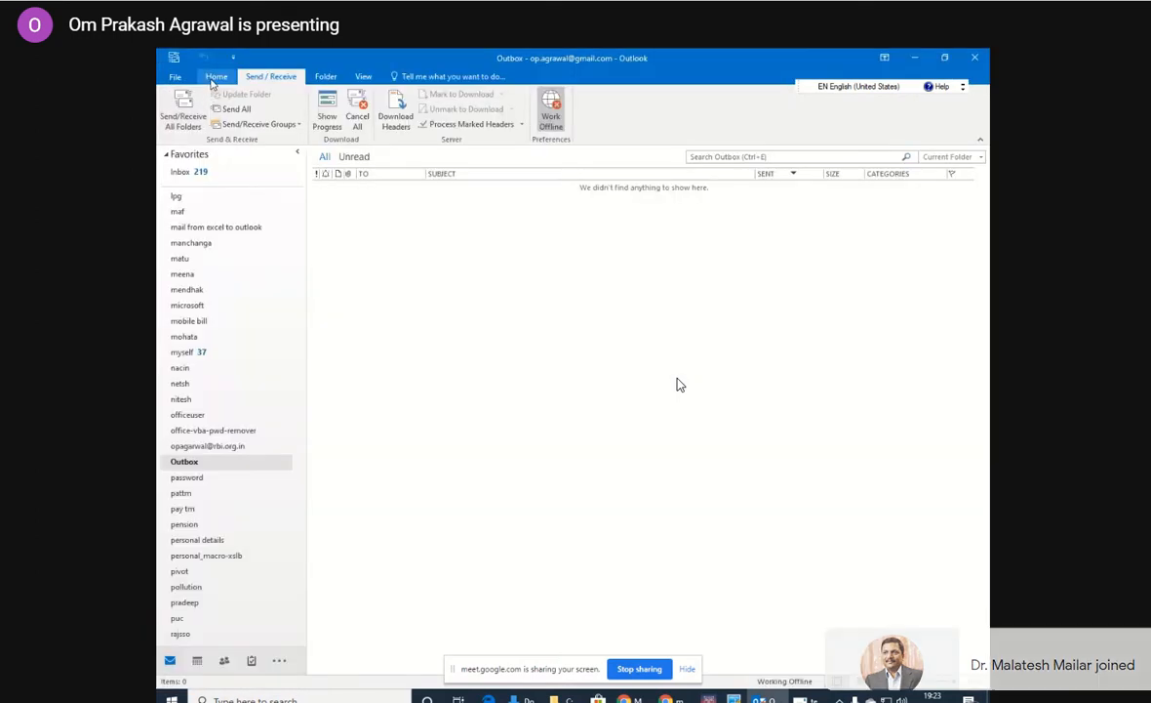
click(216, 76)
click(172, 110)
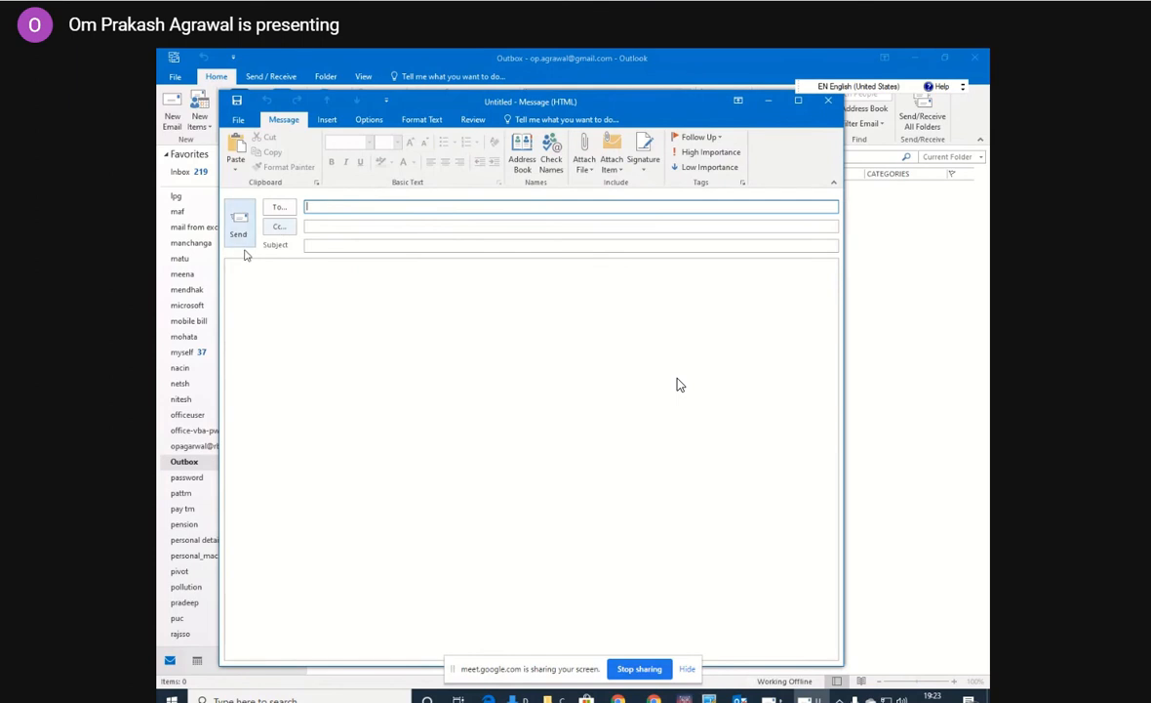
click(828, 100)
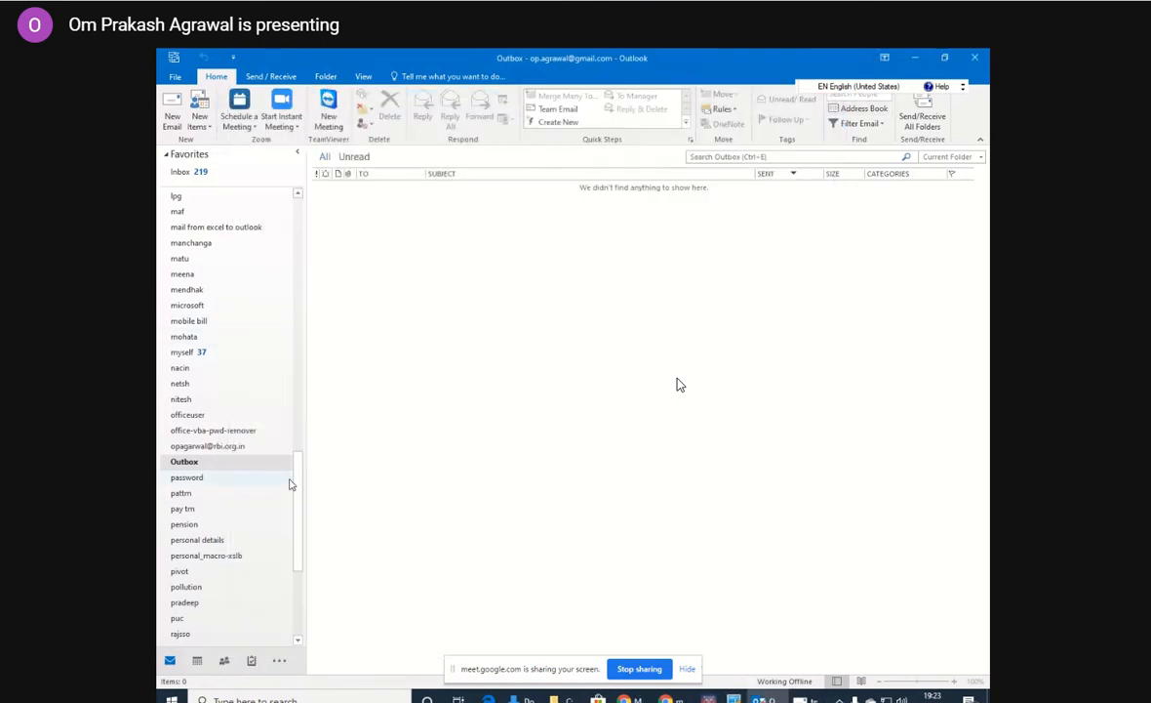
Open the mailbox's Drafts folder and admit the waiting participant to the meeting.
scroll(253, 409, up, 15)
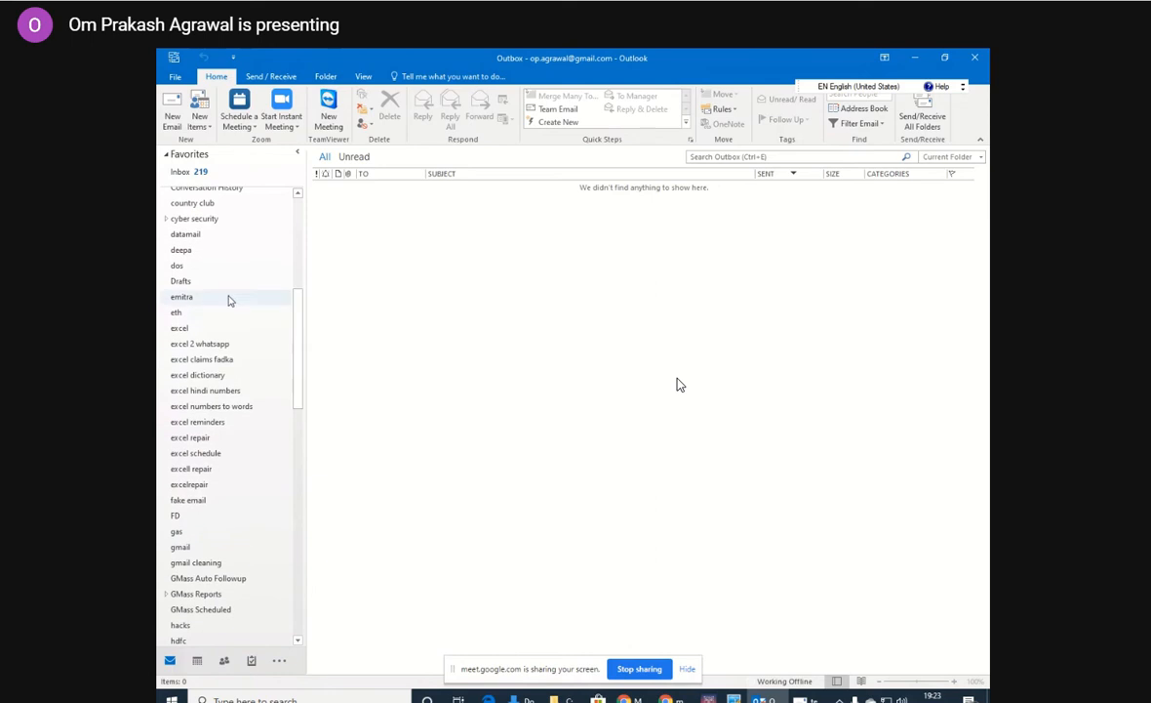
click(219, 283)
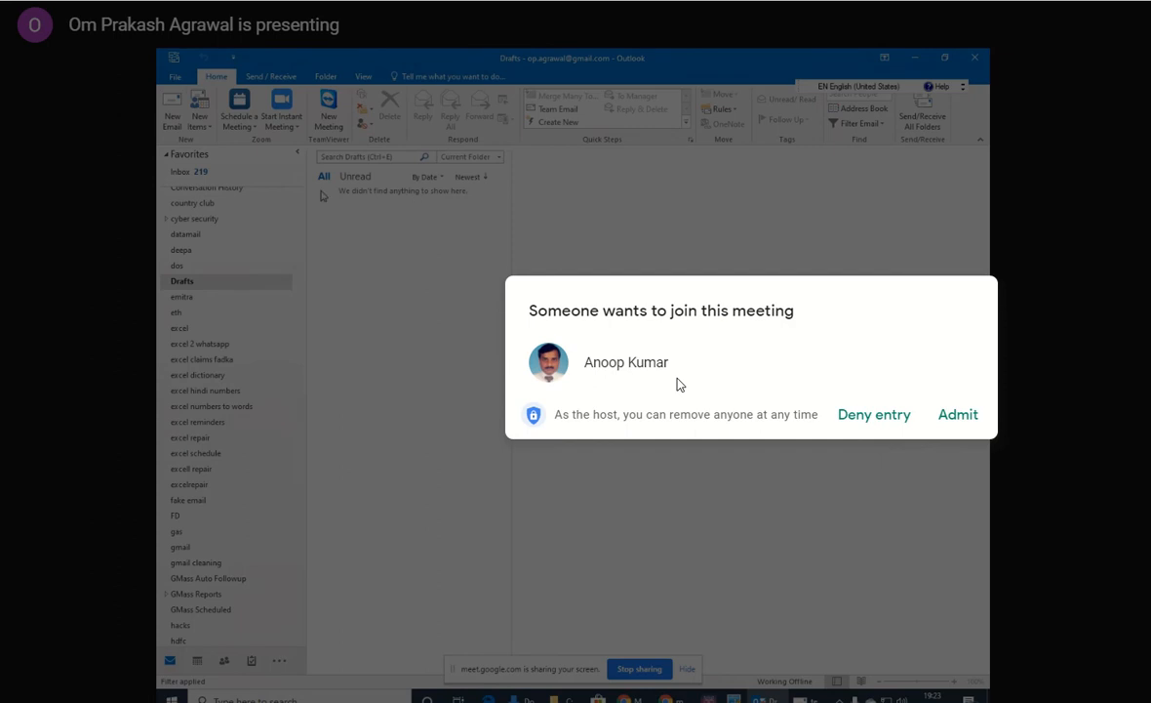
click(962, 417)
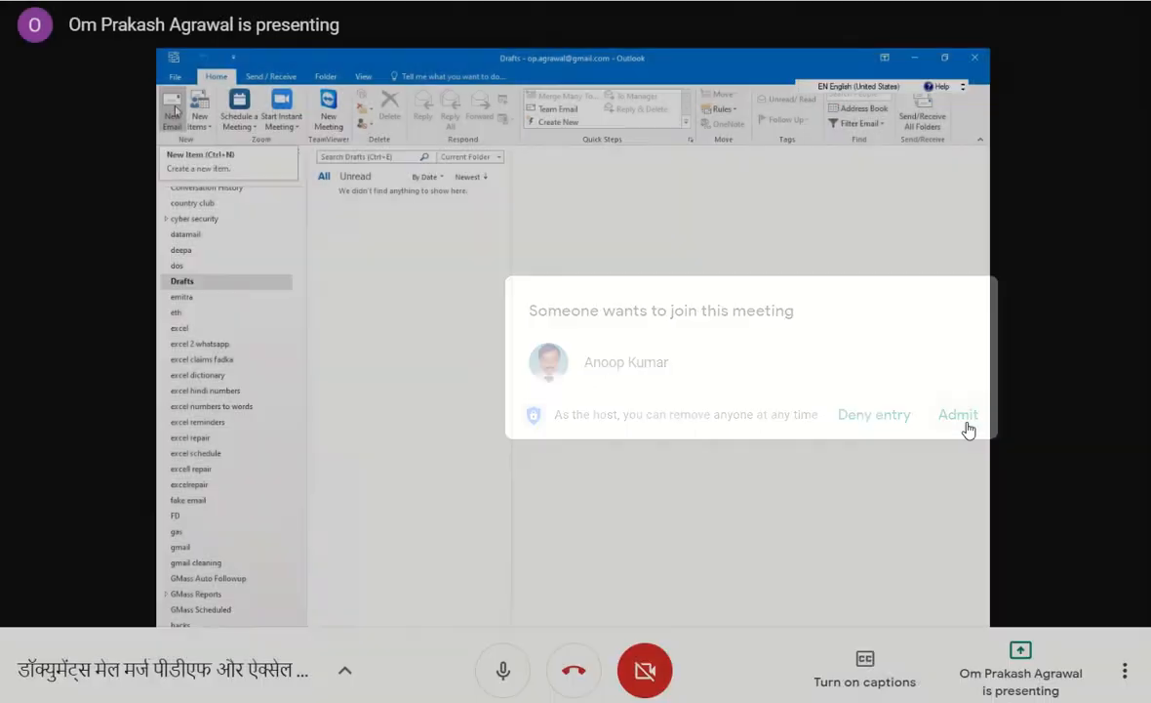
Create another new email and address it to the first recipient using the suggested e-mail address.
click(174, 111)
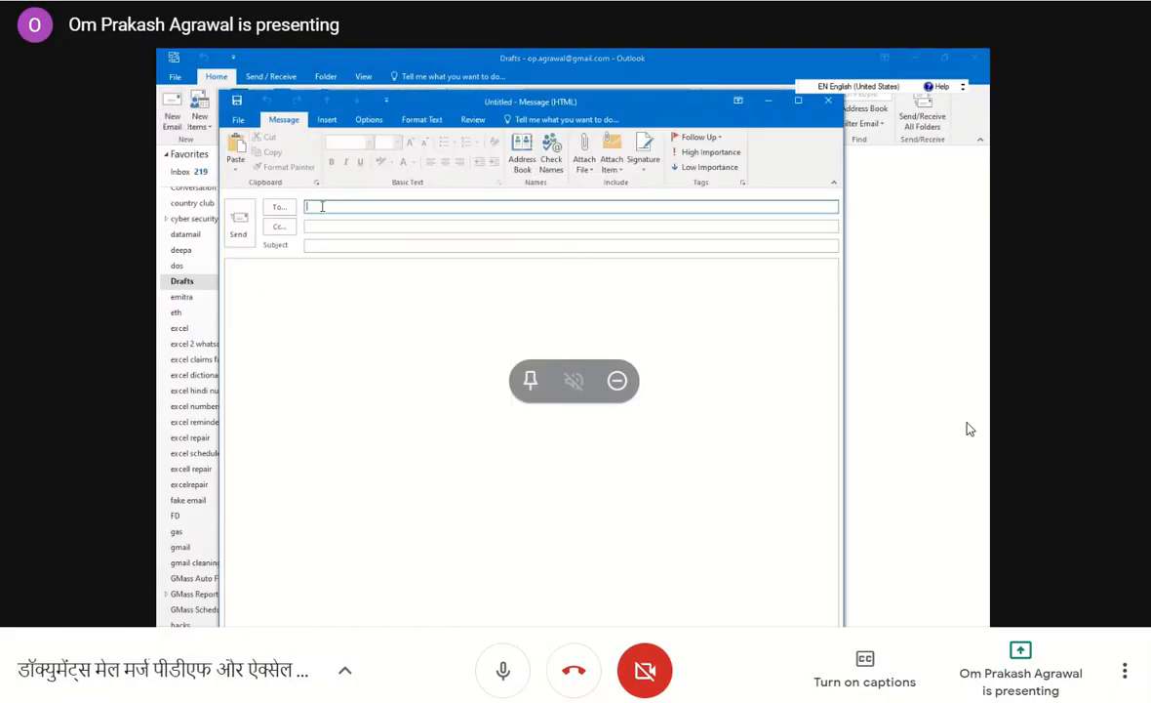
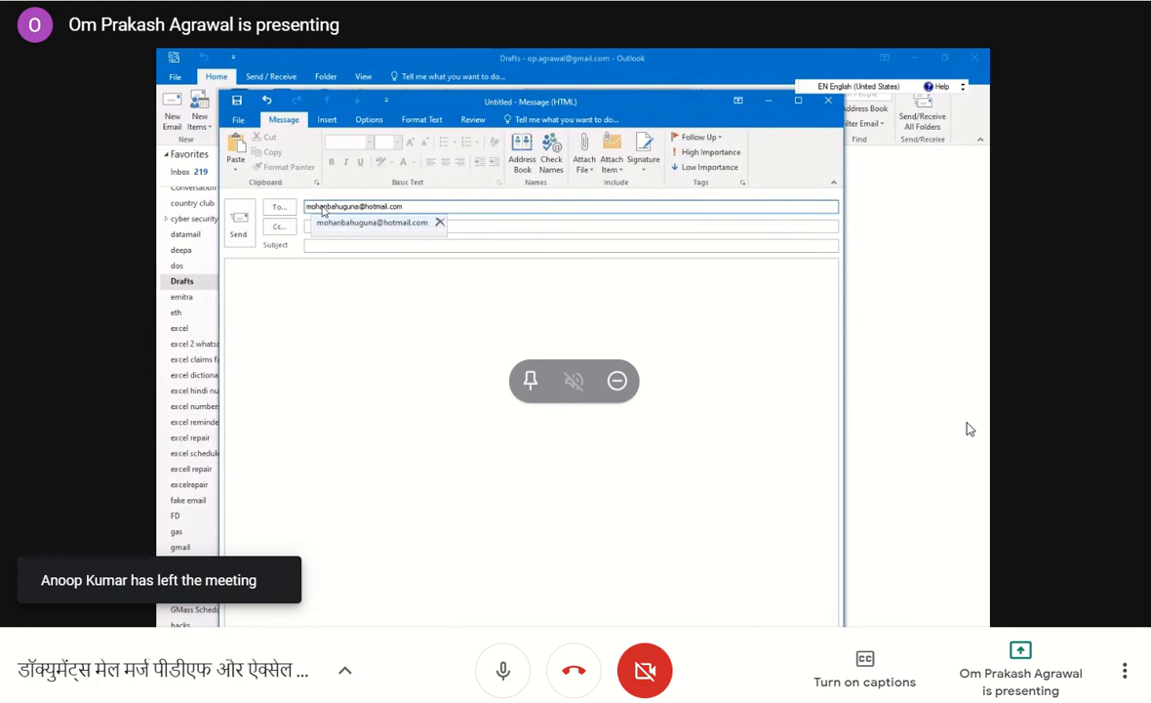
click(368, 223)
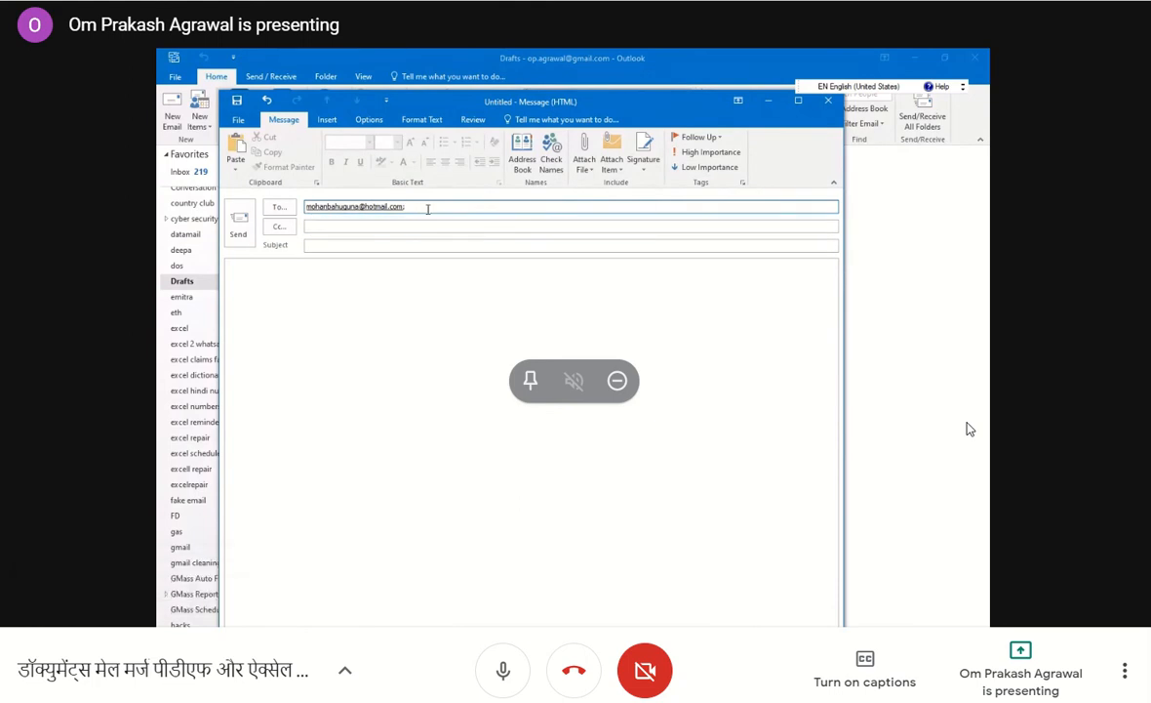
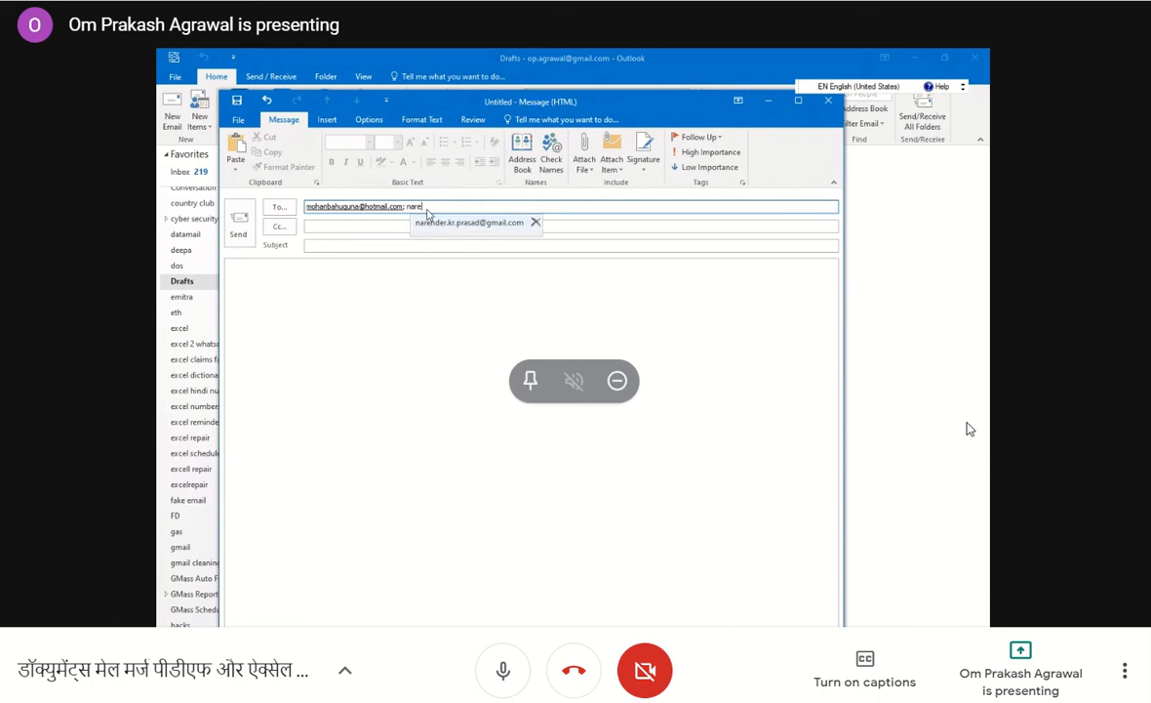
Add the second recipient to the new email's To field using the suggested e-mail address.
click(439, 222)
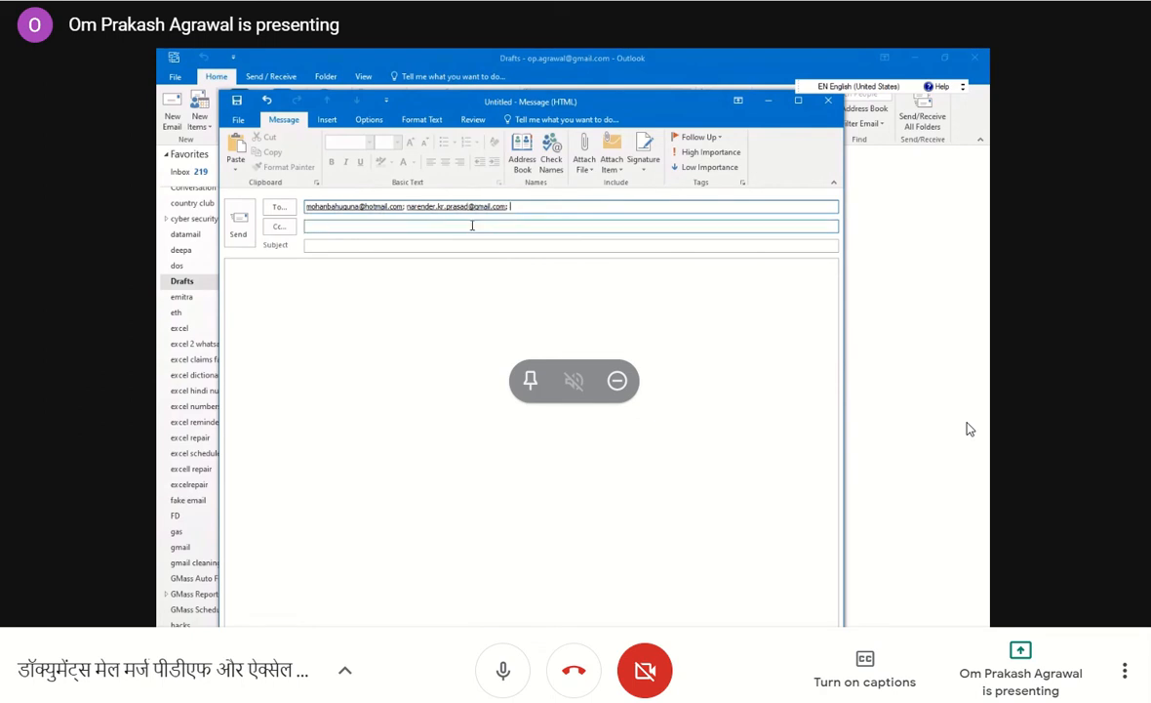
Enter "test" as both the subject and body of the new email and send it.
click(359, 247)
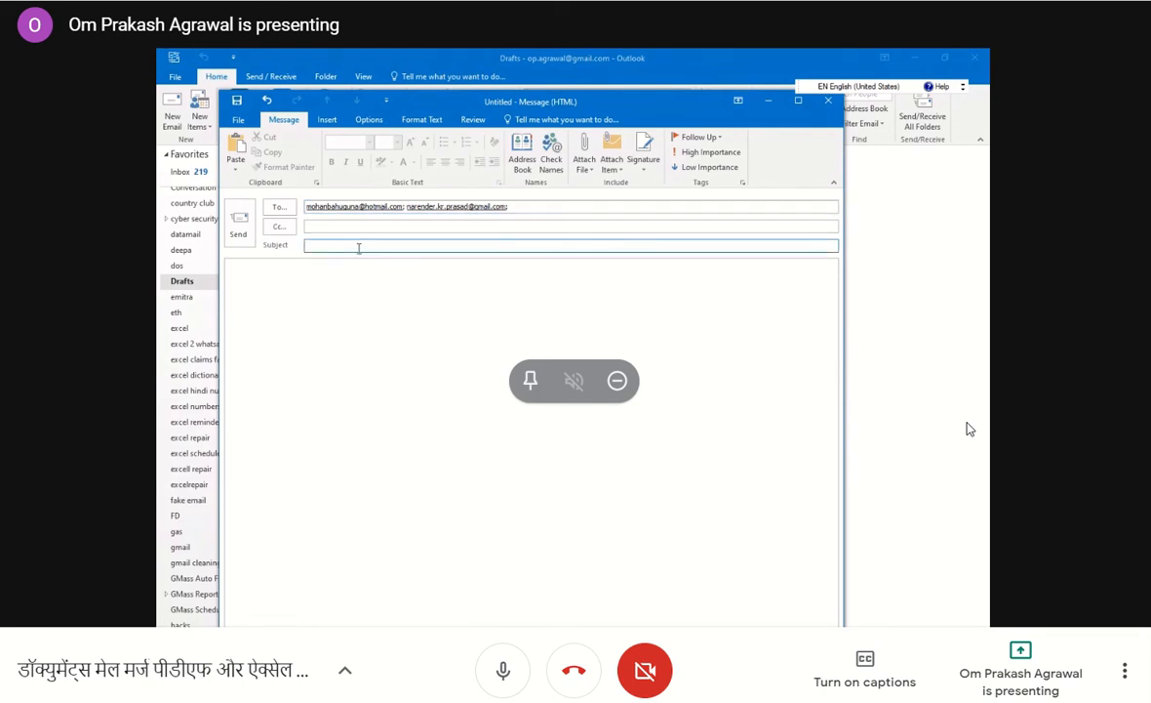
text(test)
click(329, 303)
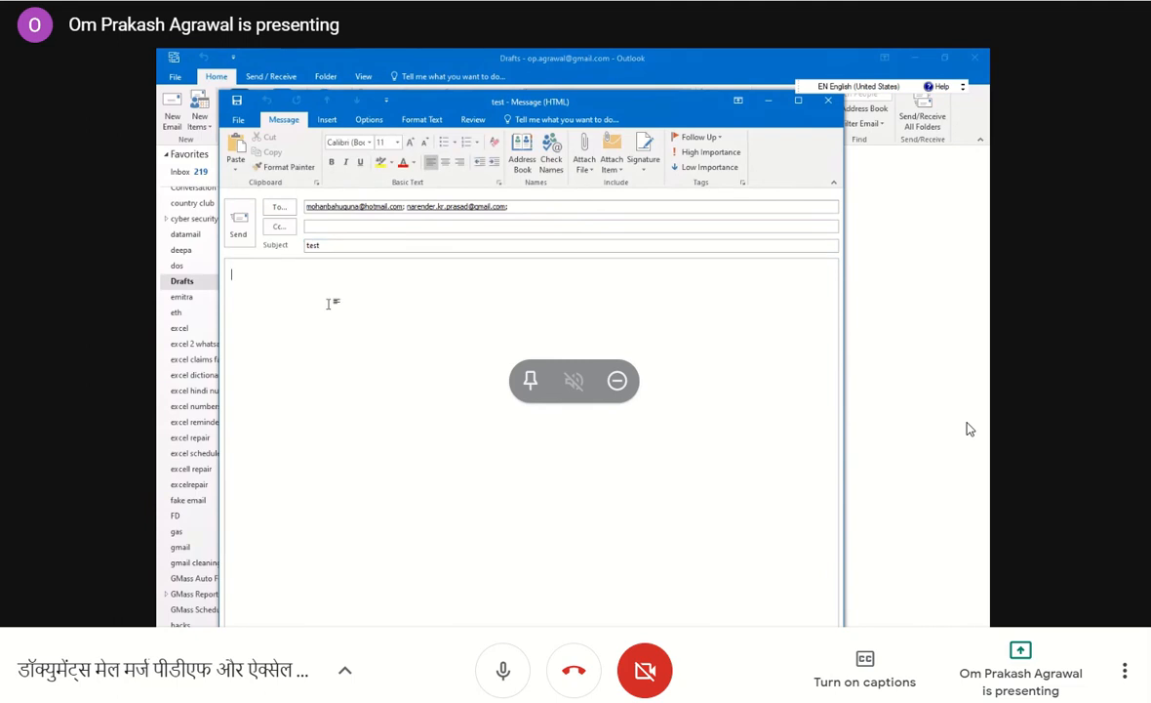
text(test)
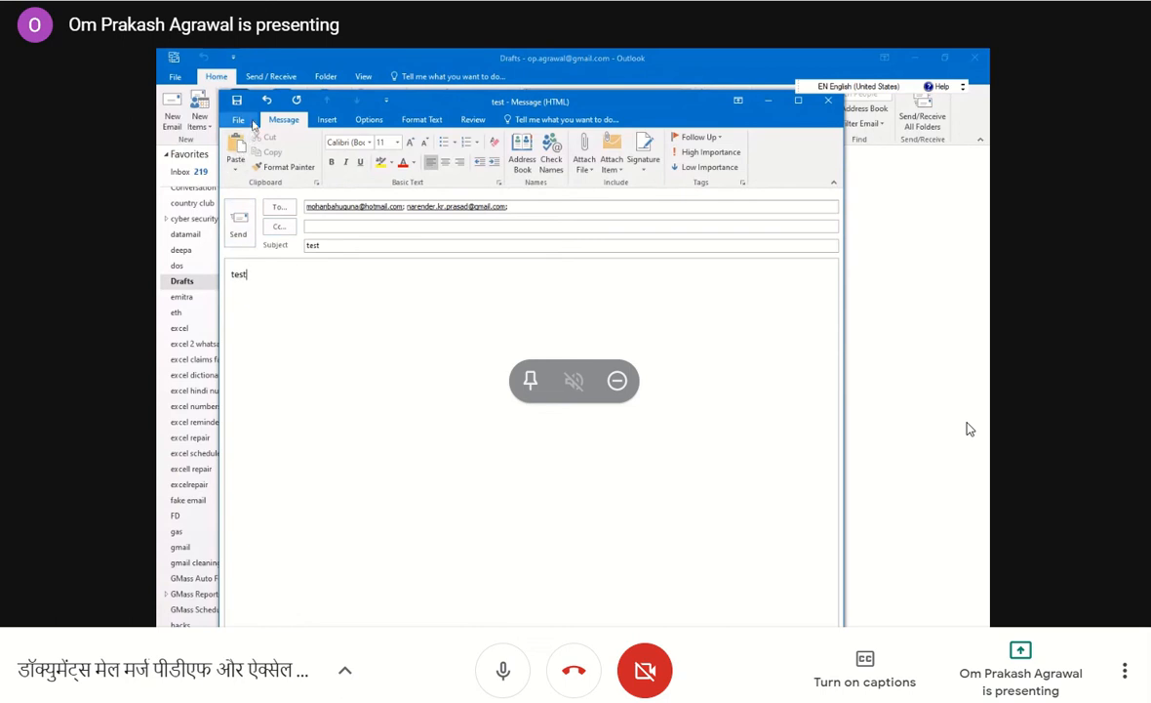
click(236, 221)
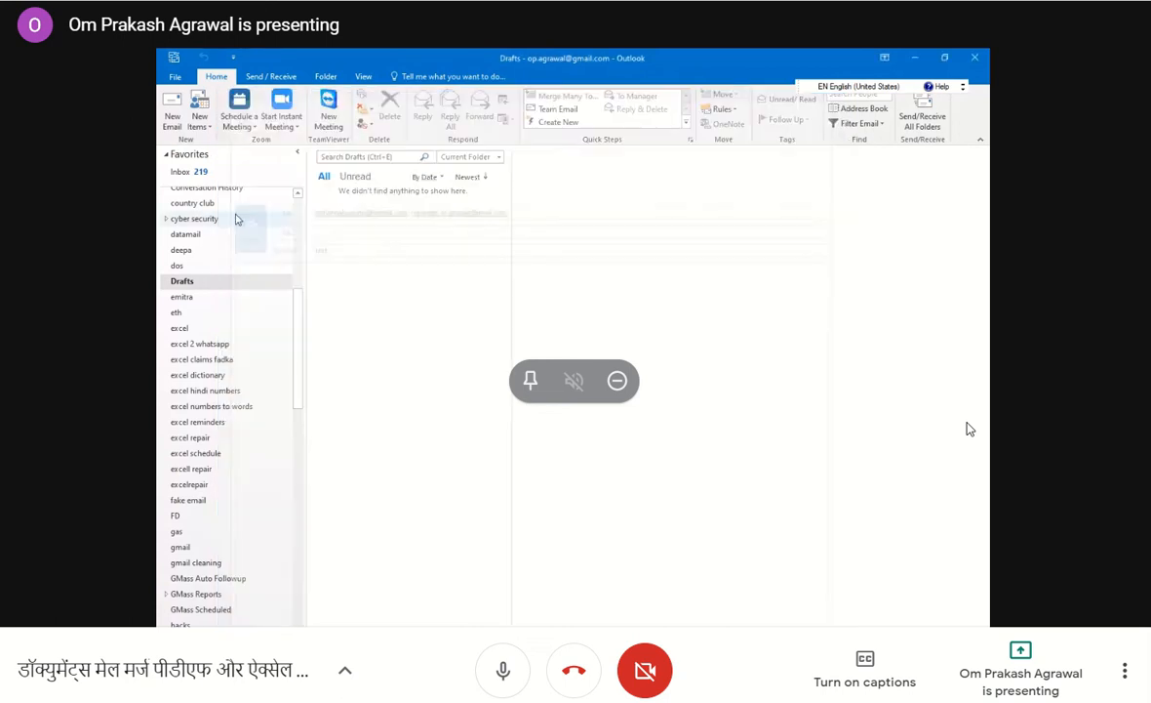
Open the mailbox's Outbox folder to check the email held there.
drag(293, 305, 281, 417)
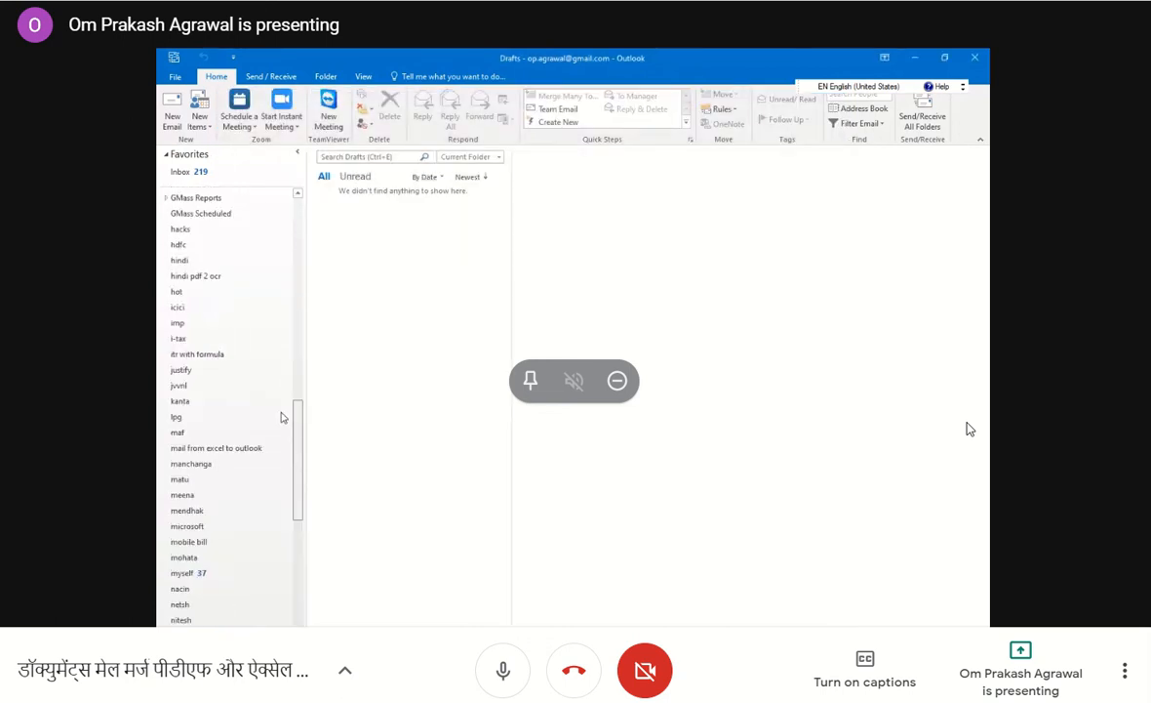
scroll(281, 417, down, 5)
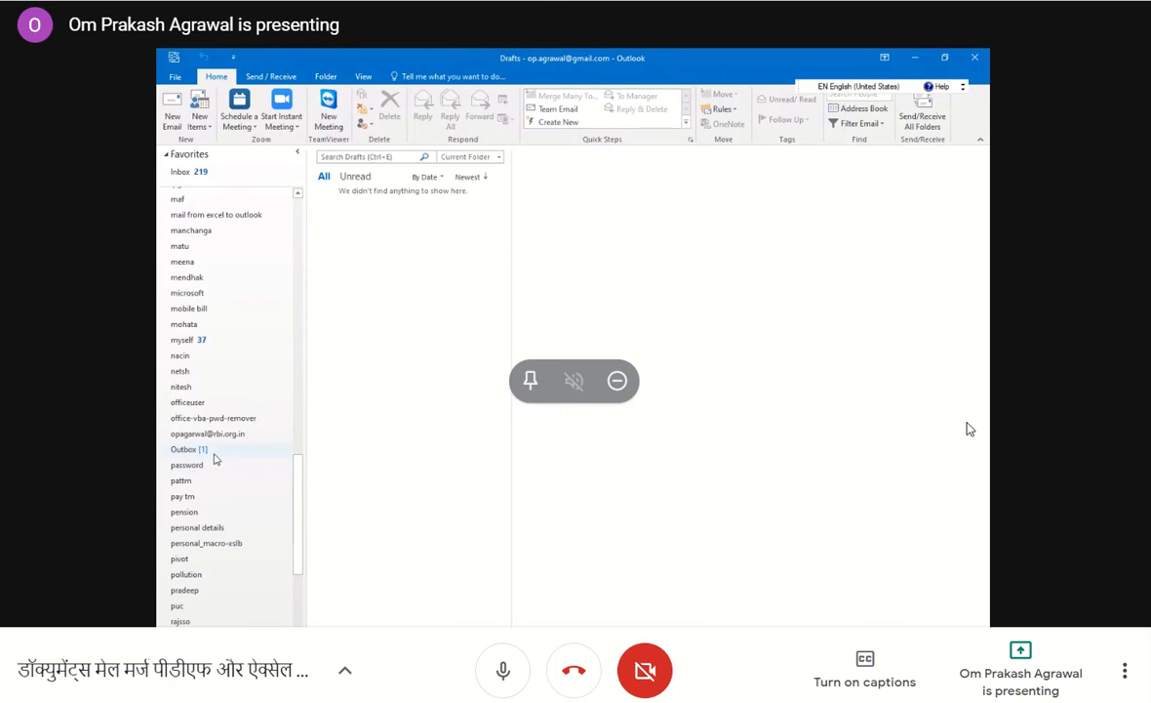
click(206, 452)
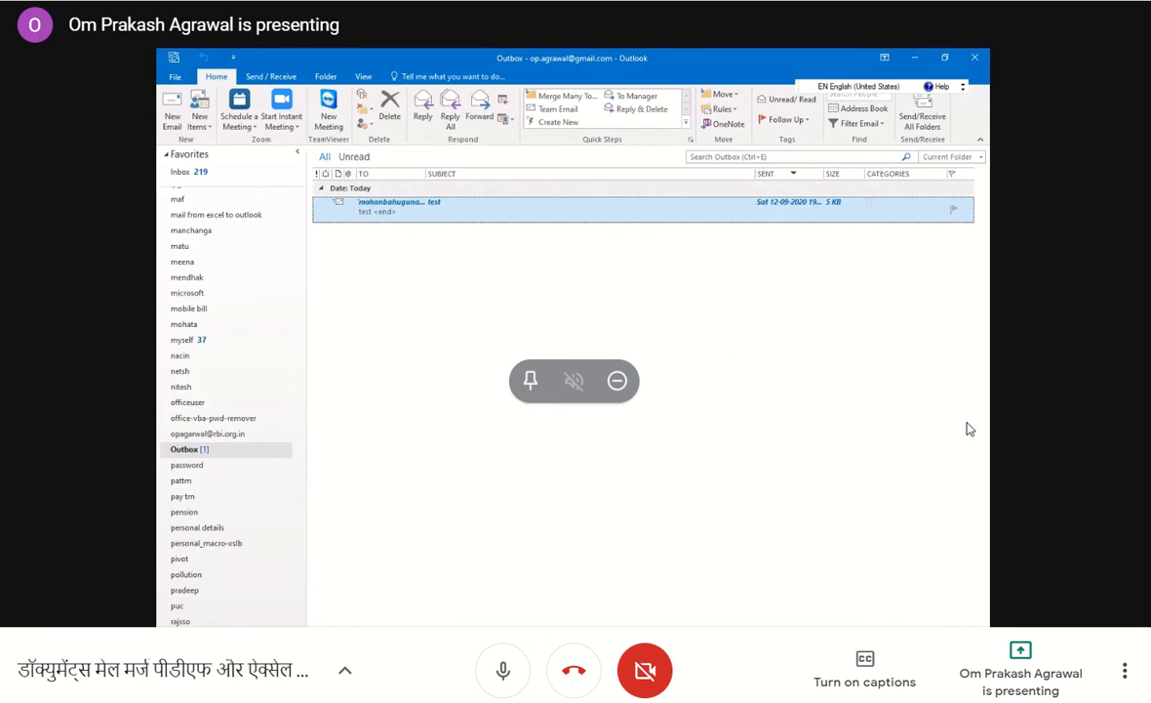
Switch to File Explorer, run Outlook Mail Merge Attachment.vbs, agree to continue, and minimize the folder window to reach the file selection dialog.
click(614, 617)
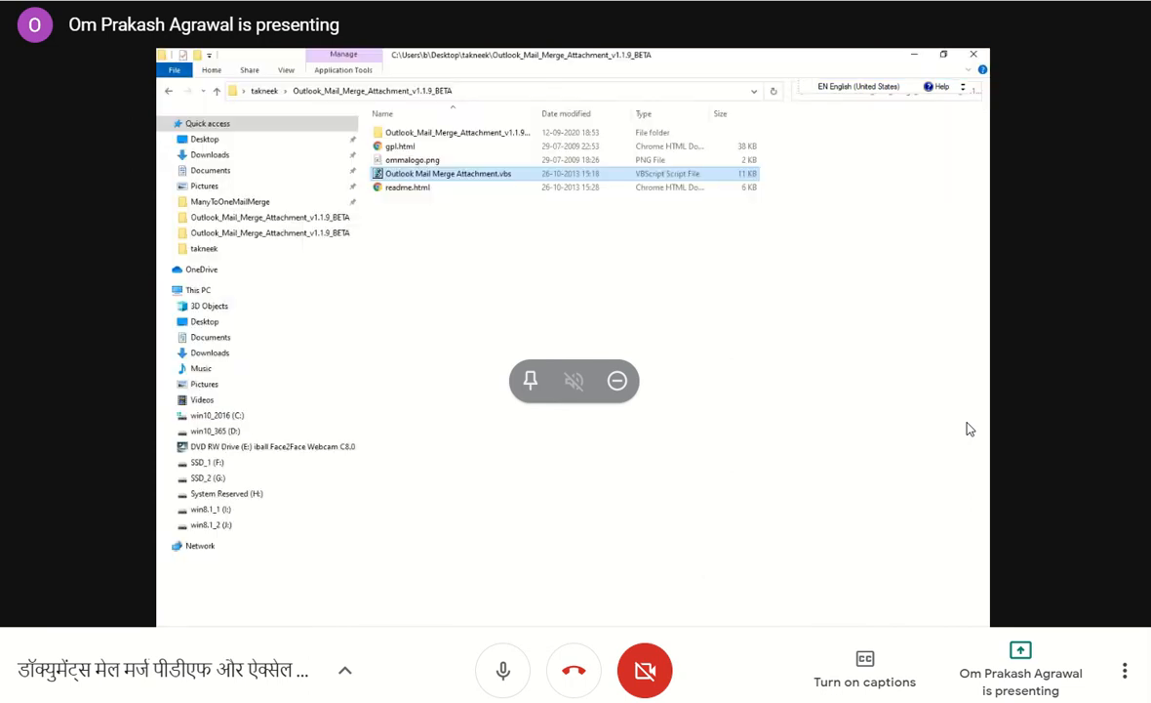
double_click(469, 175)
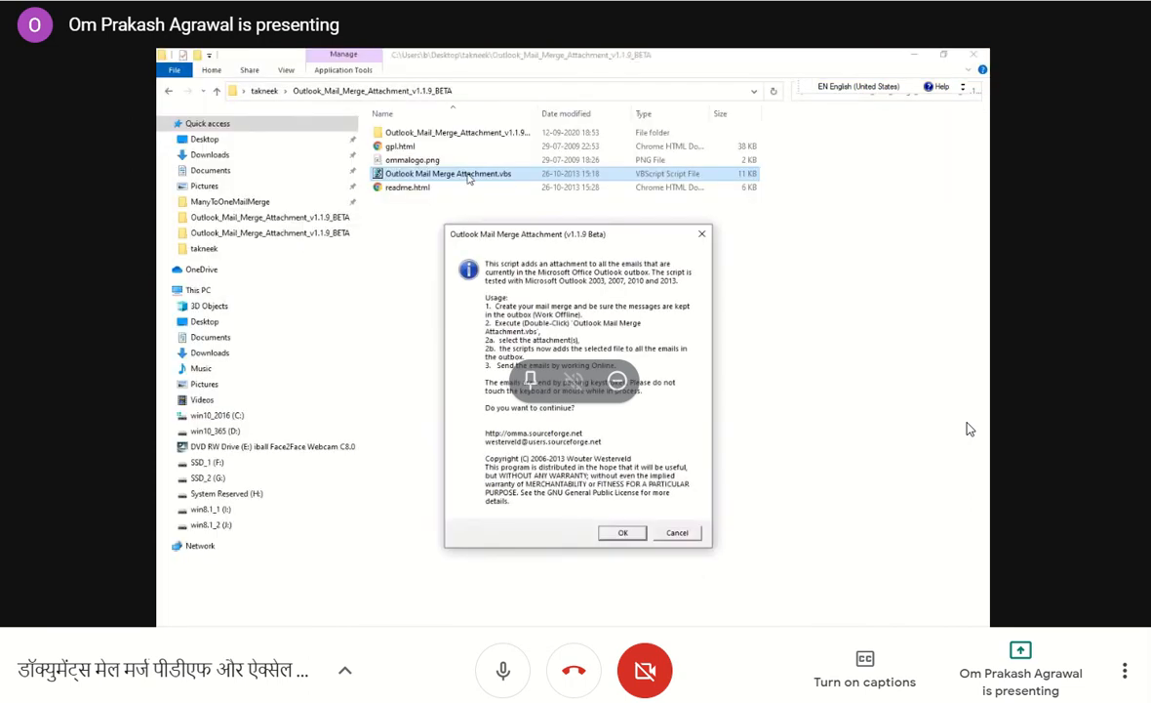
click(622, 532)
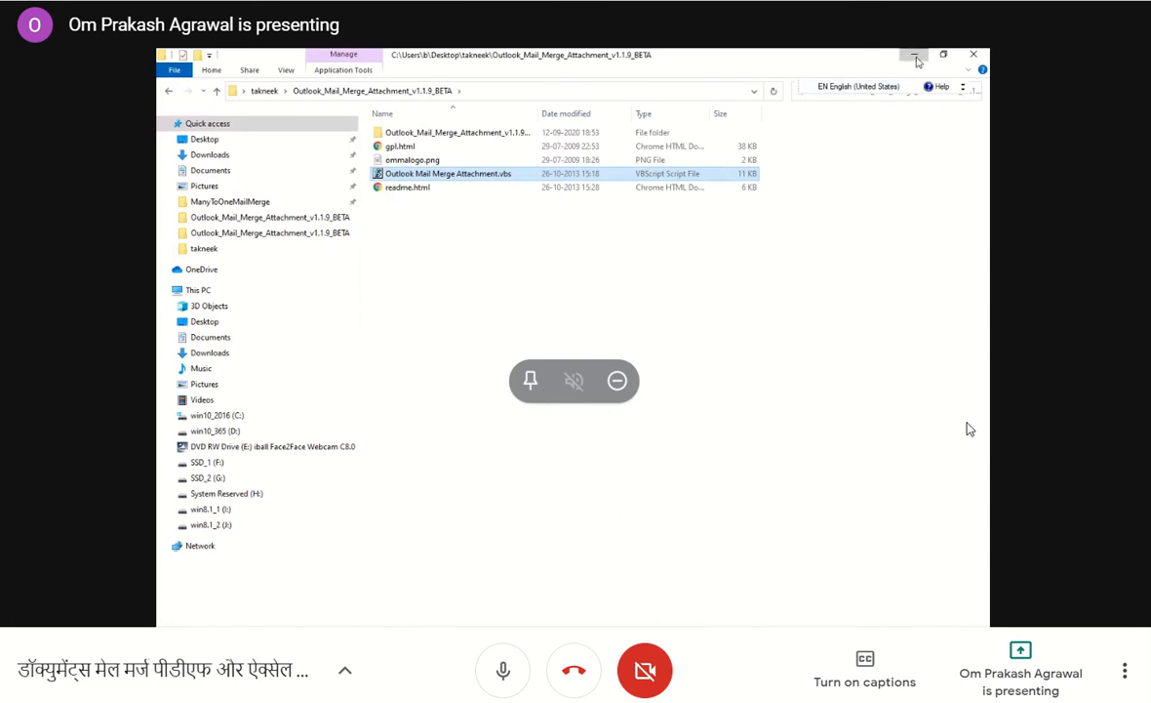
click(915, 57)
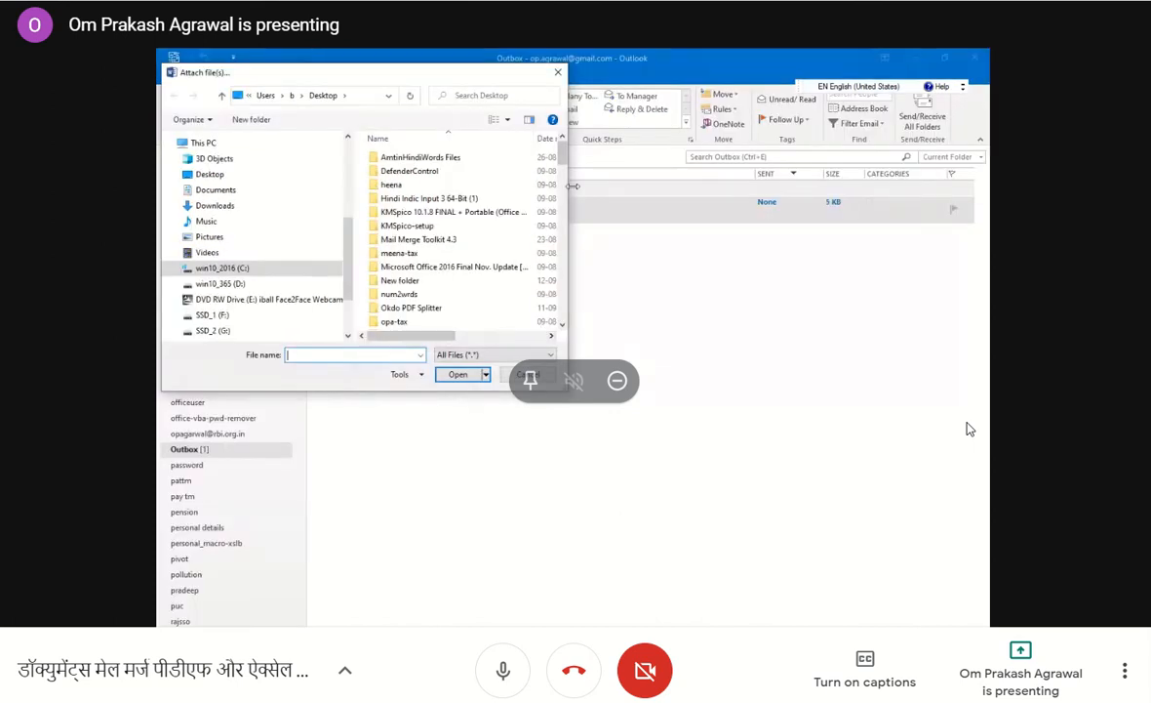
Browse the Desktop files for the document to attach to the email in the Outbox.
scroll(562, 178, down, 5)
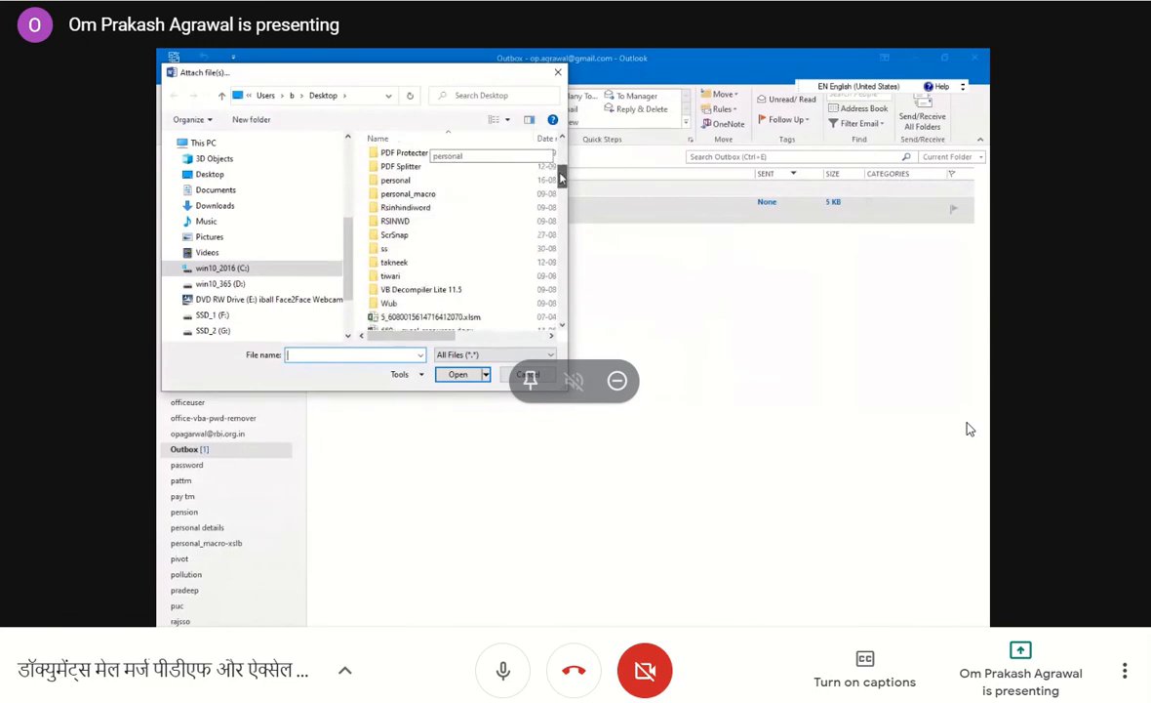
drag(562, 179, 562, 191)
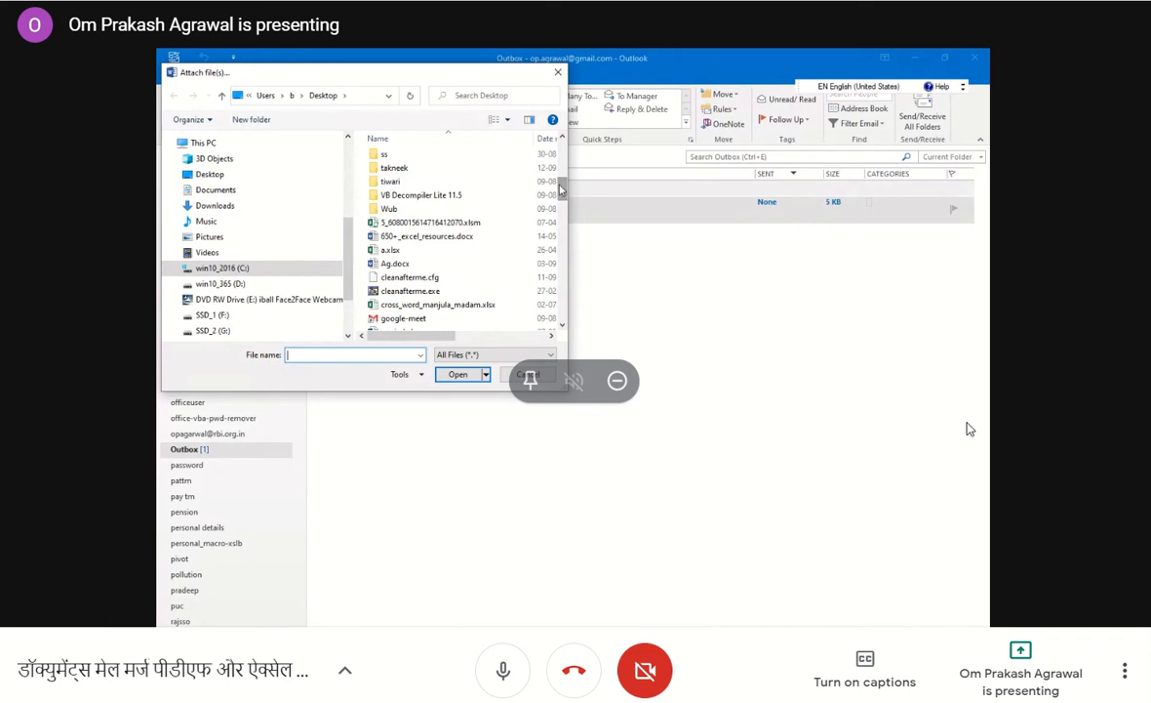
drag(561, 190, 561, 210)
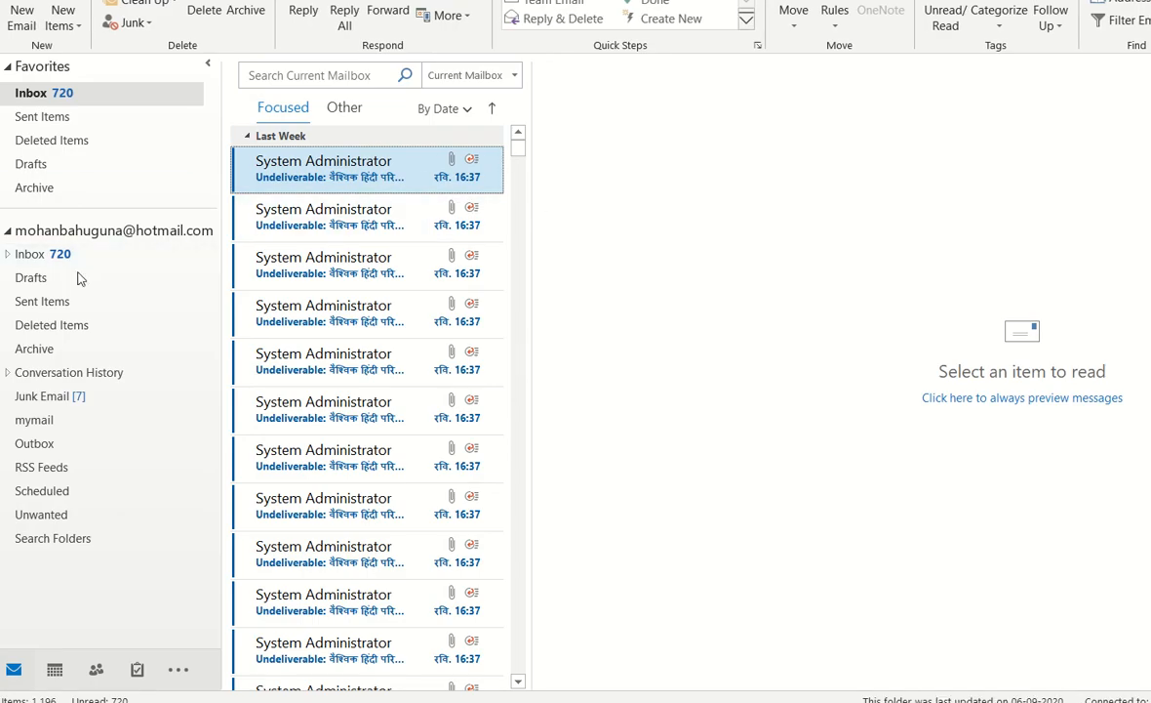
Open the received "test" email in the recipient's Outlook Inbox and preview its Ag.docx attachment.
click(34, 259)
double_click(33, 263)
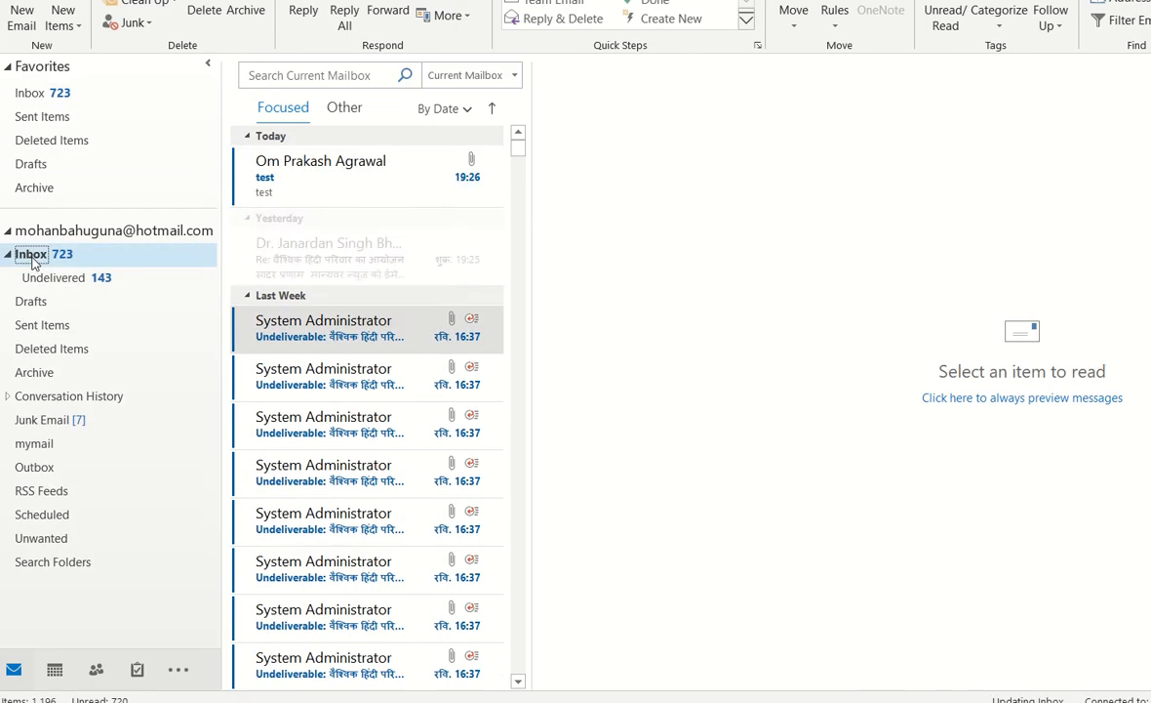
click(286, 175)
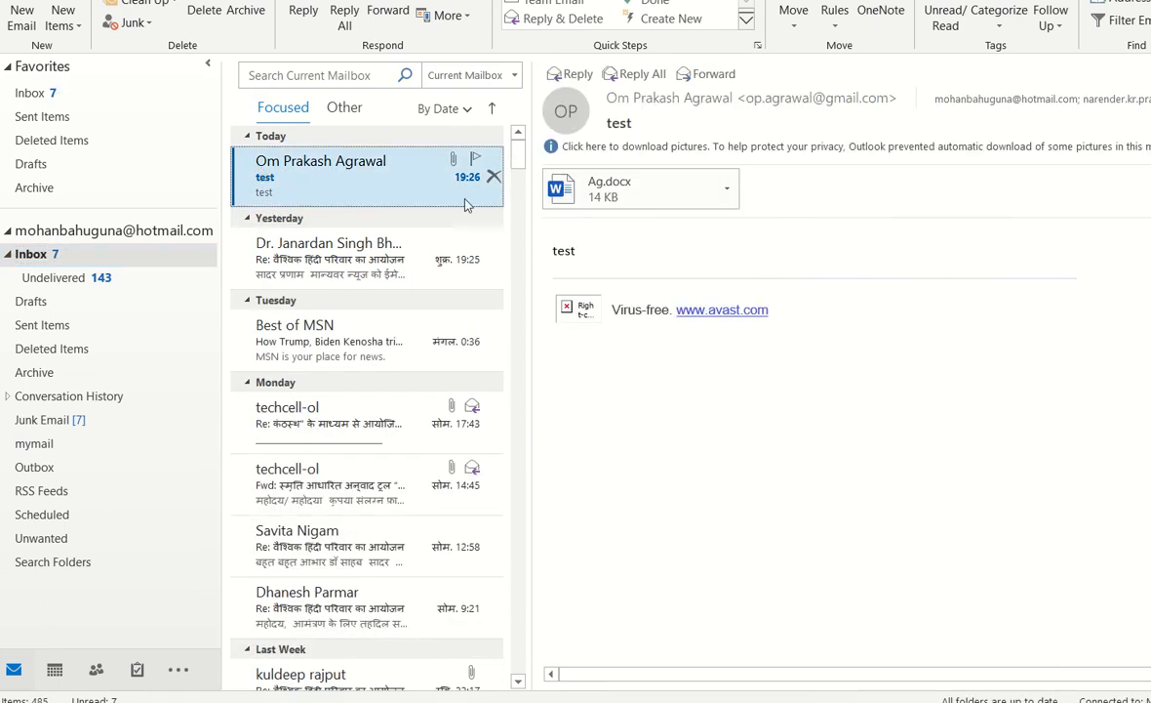
click(617, 190)
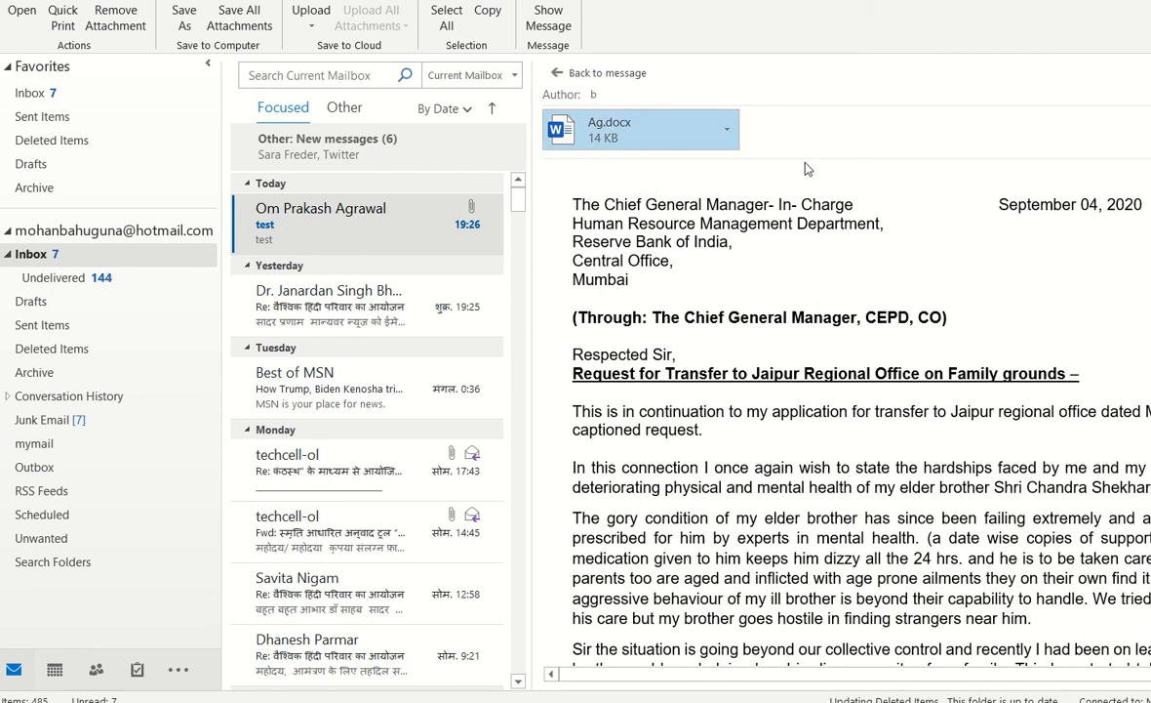
scroll(787, 390, down, 3)
scroll(786, 391, down, 8)
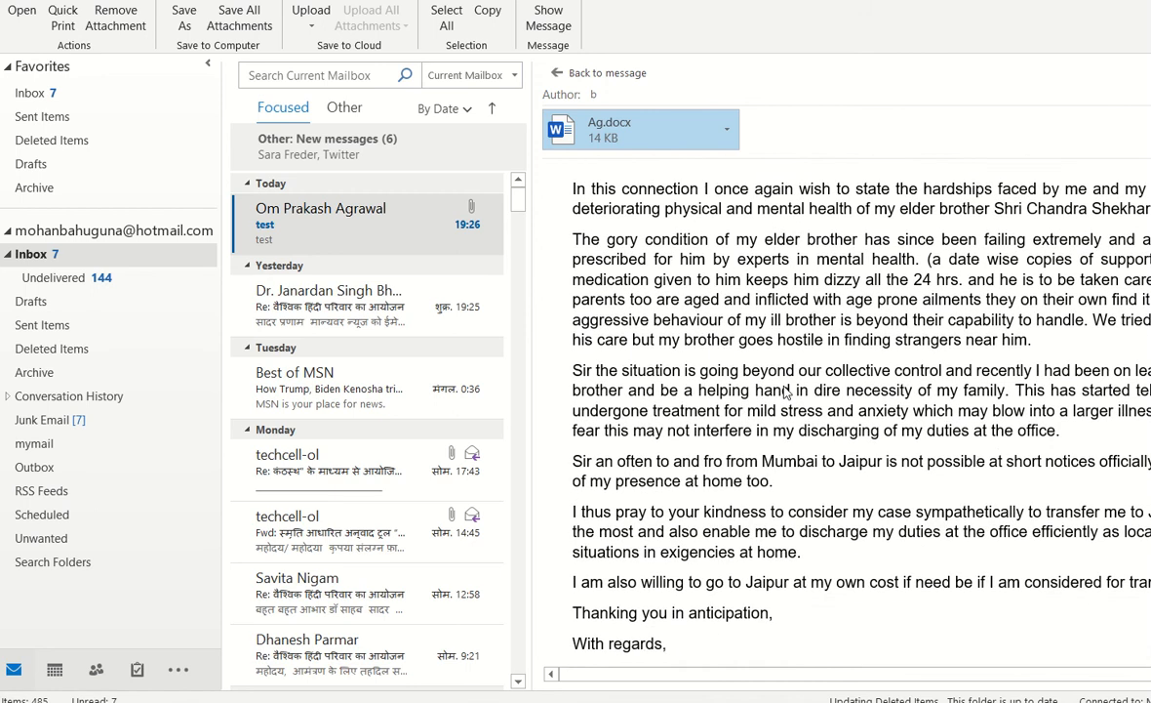
scroll(786, 390, up, 11)
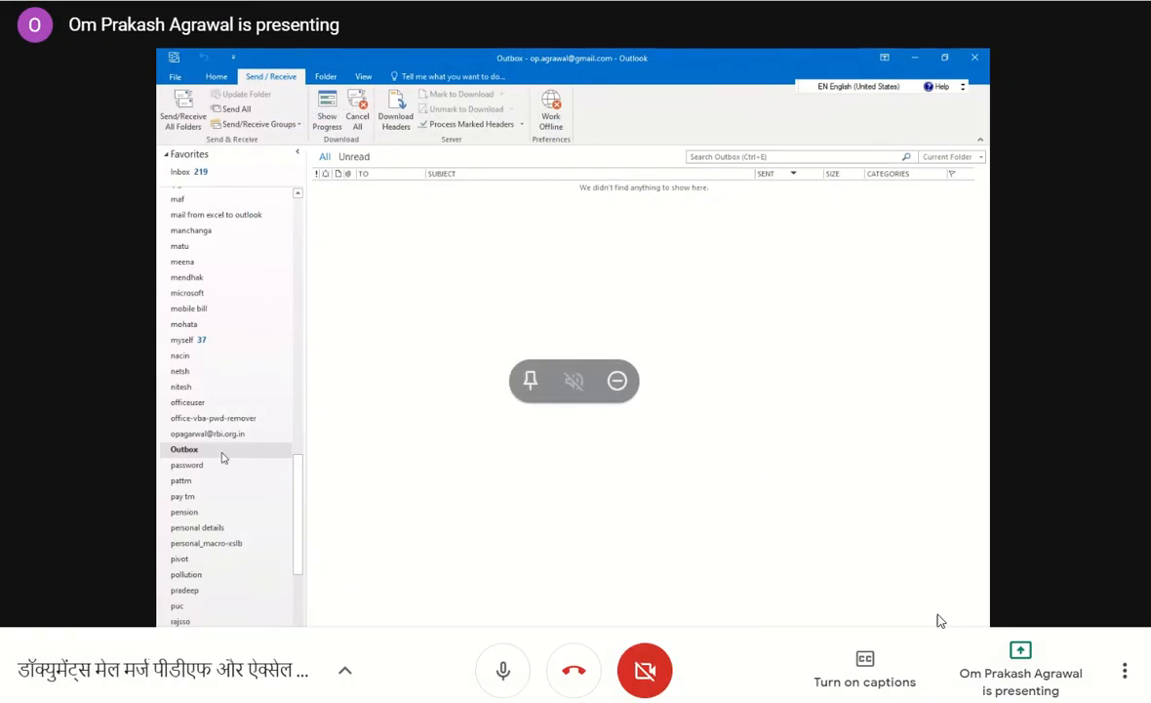
Switch to Word, start the Step-by-Step Mail Merge Wizard in the blank document, and admit the waiting participant to the meeting.
mouse_move(894, 701)
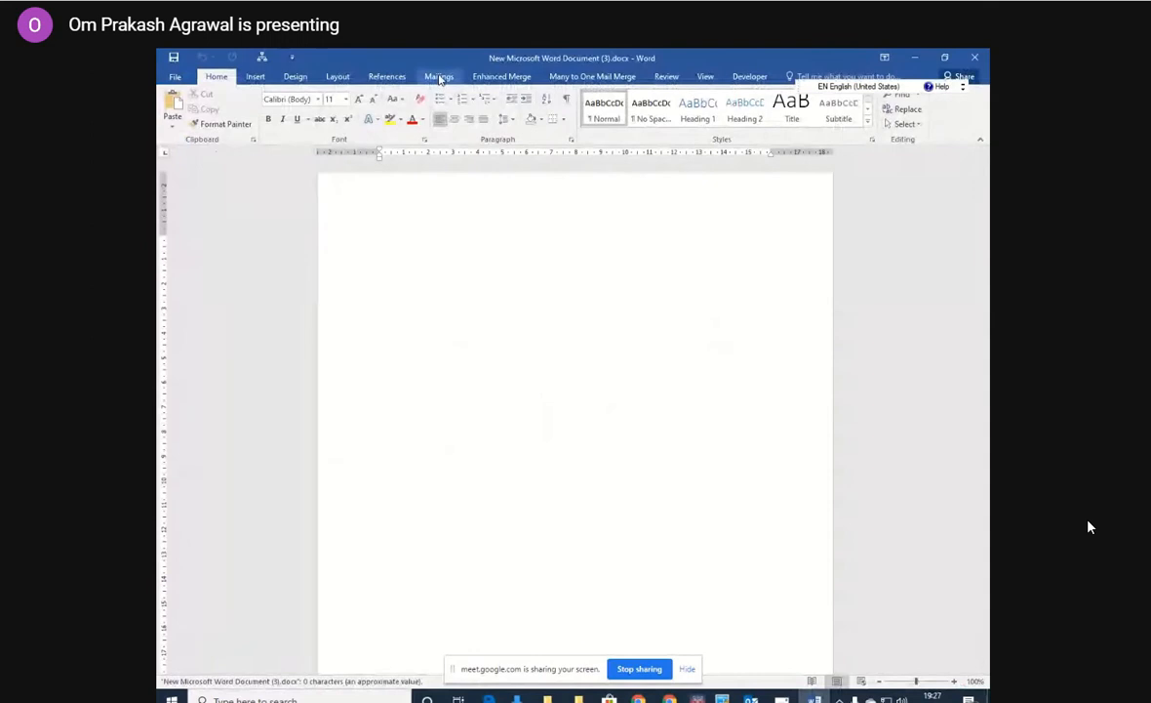
click(439, 77)
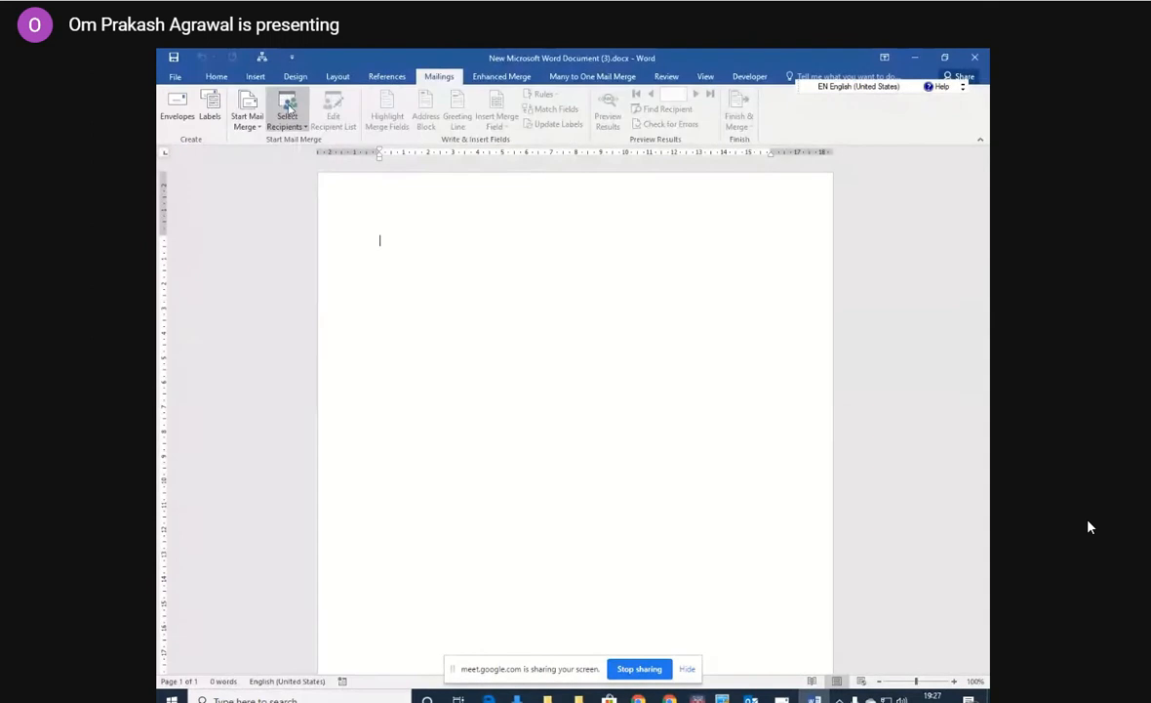
click(247, 119)
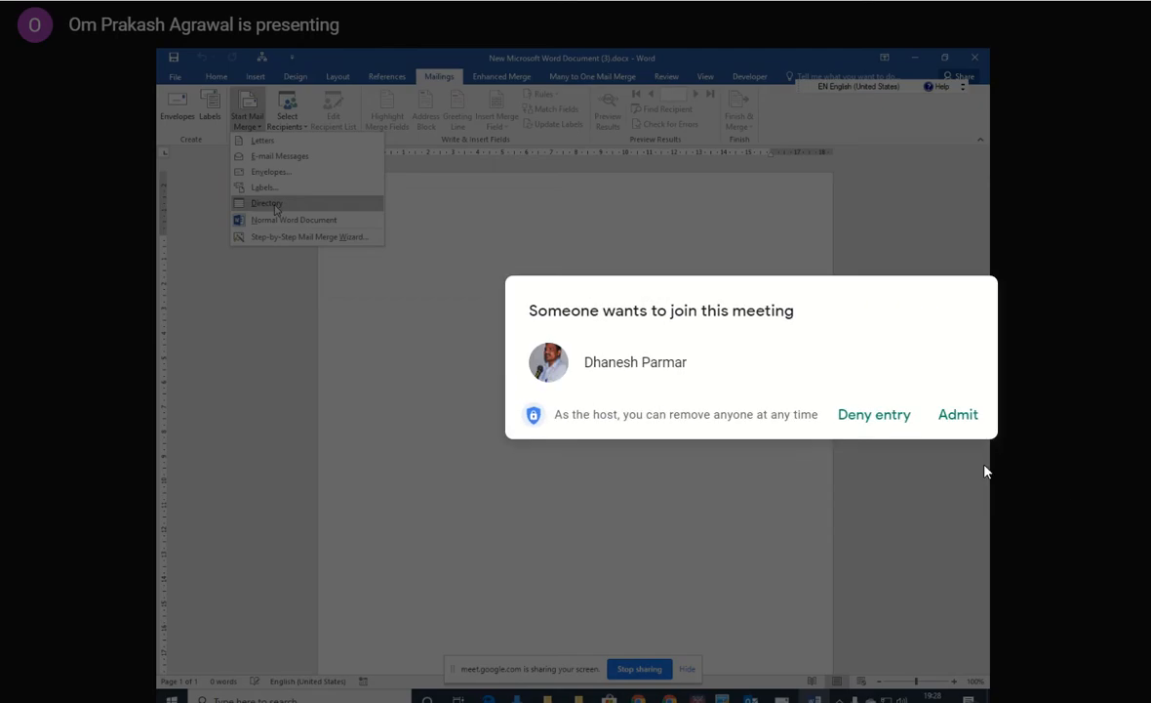
click(961, 413)
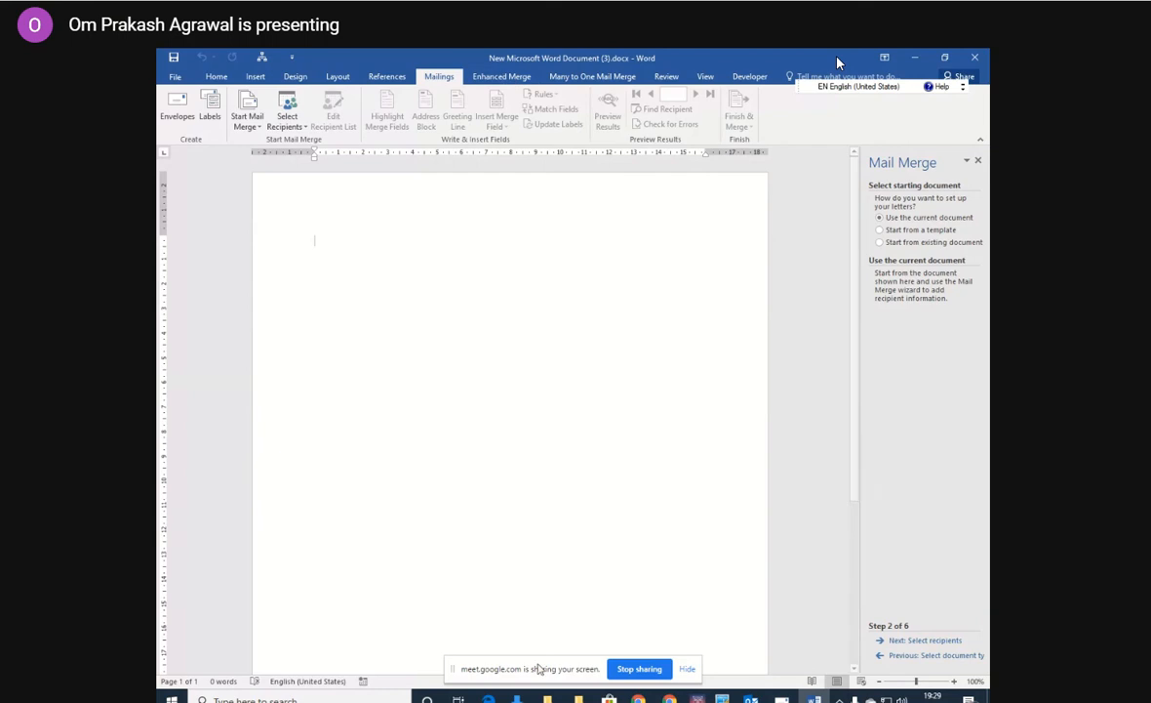
Switch to the takneek folder in File Explorer and expand the C: drive's folder tree through Users to the b profile folder.
click(550, 699)
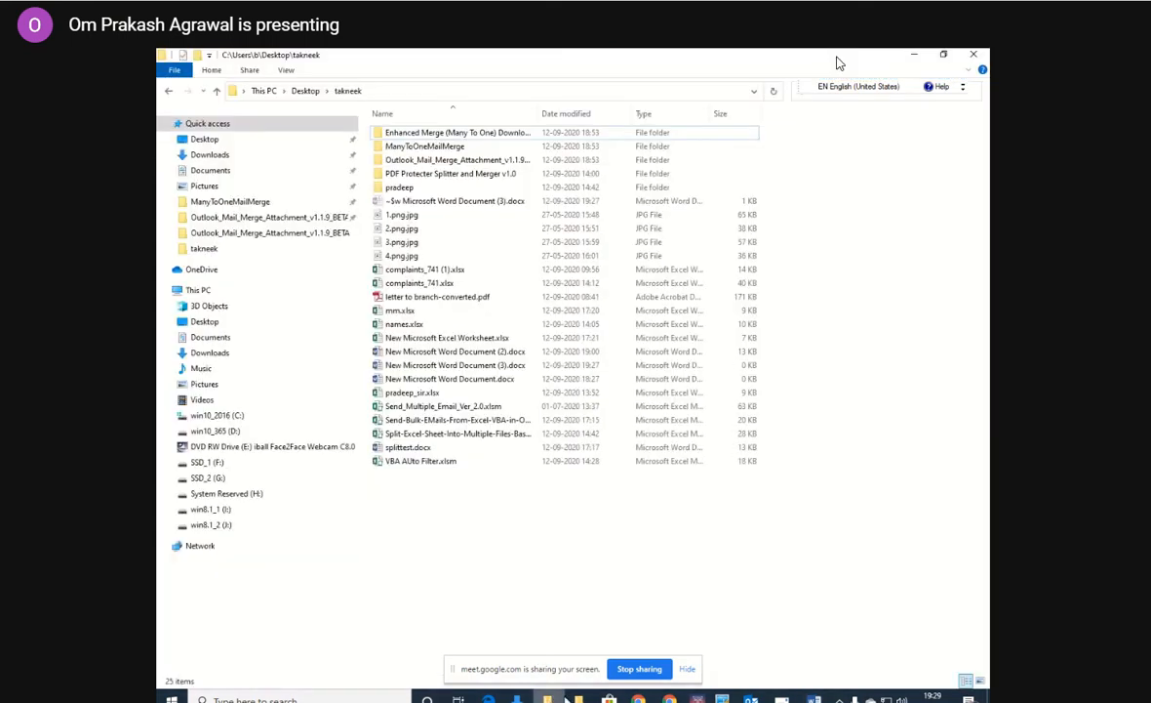
click(455, 364)
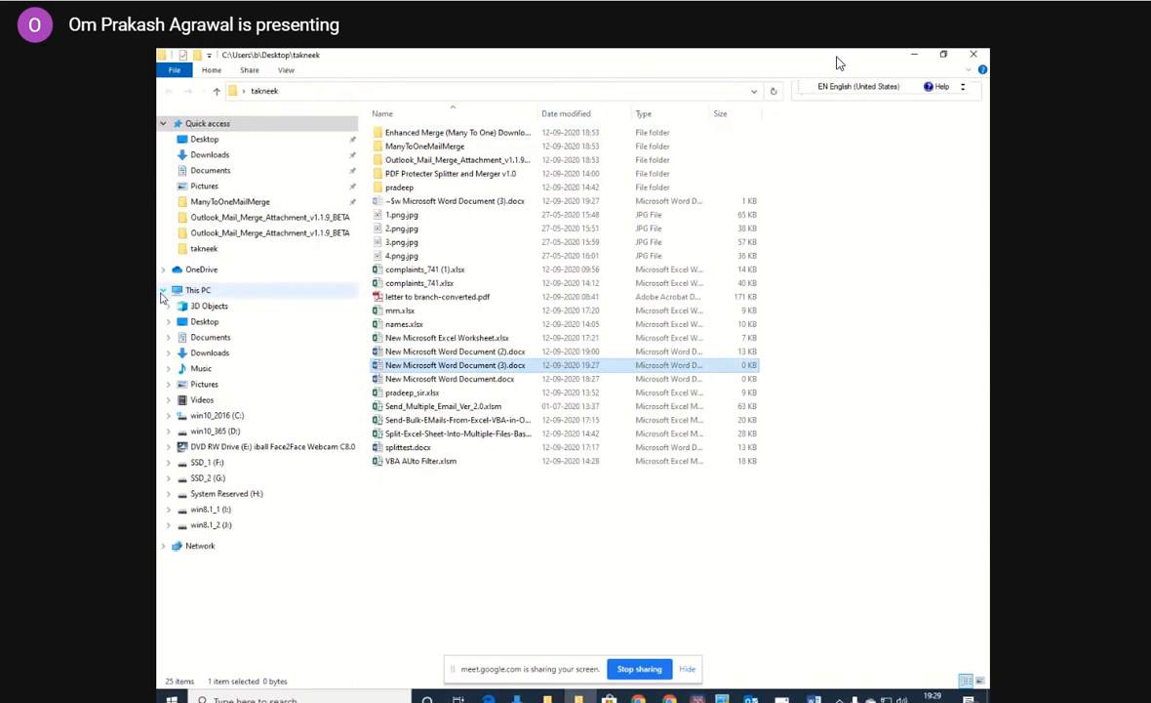
click(168, 416)
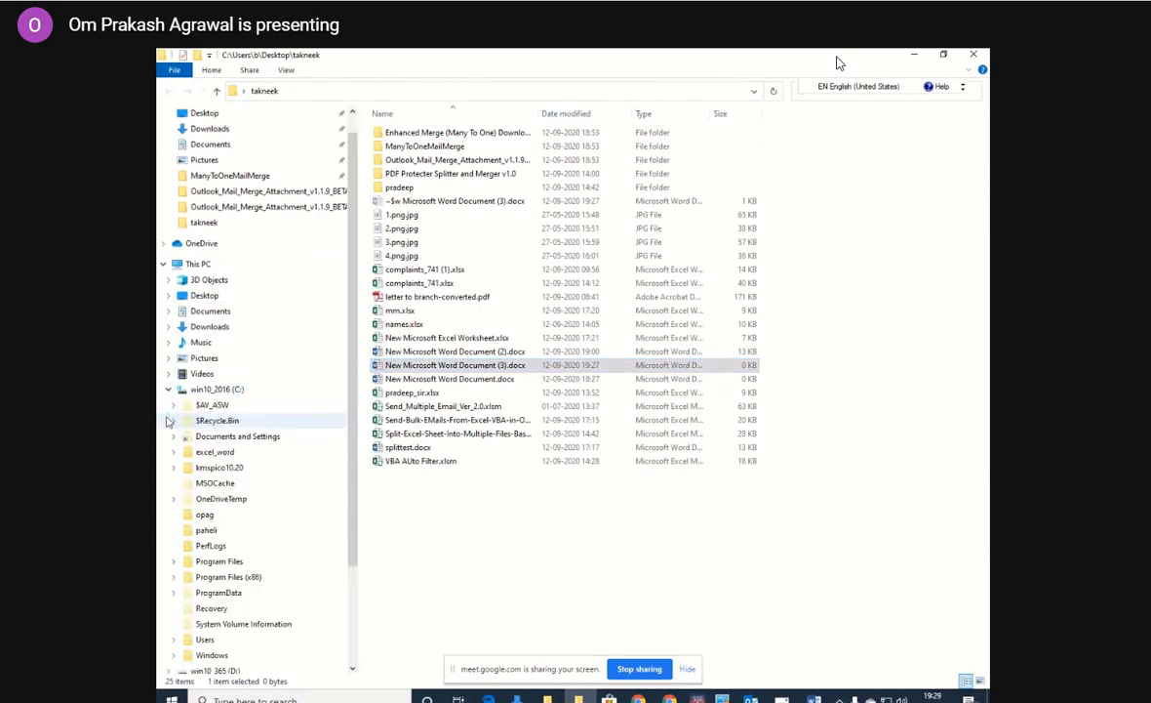
drag(352, 426, 352, 511)
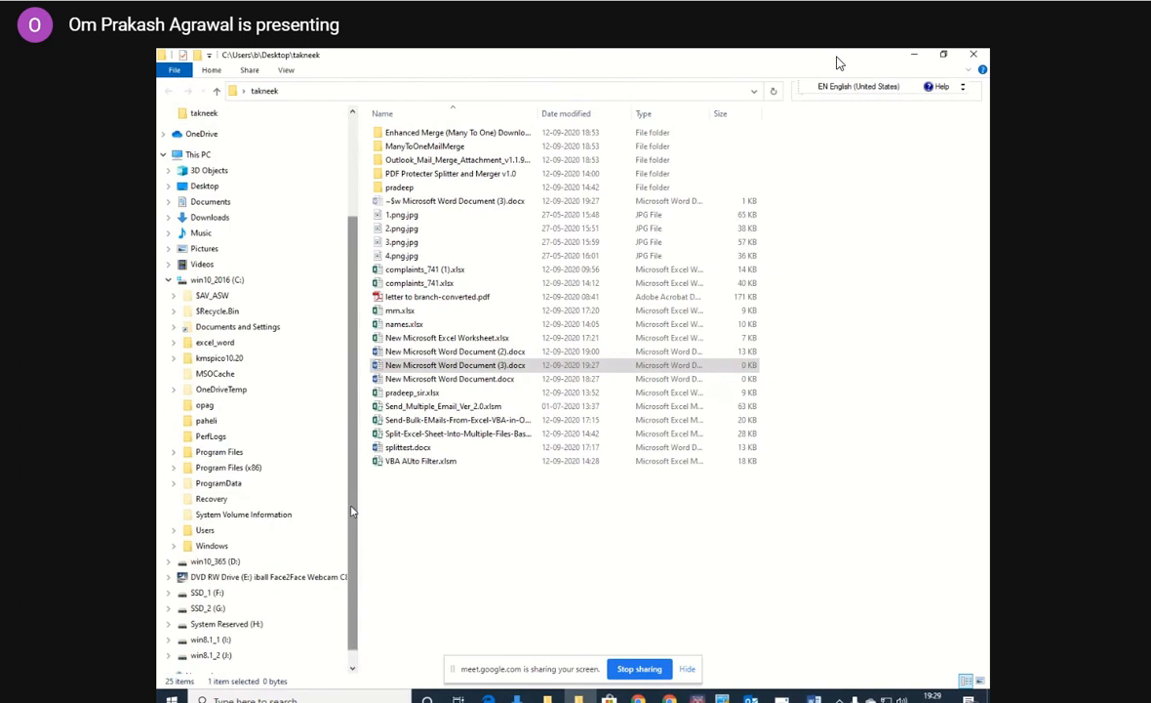
click(174, 530)
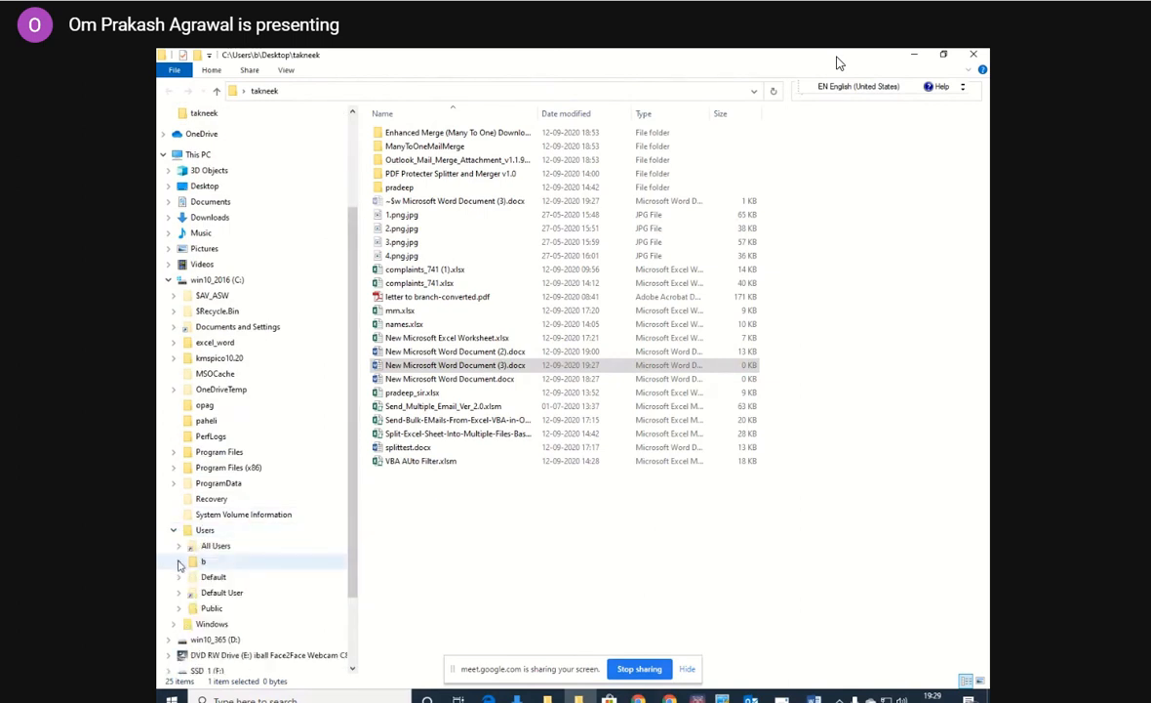
click(178, 562)
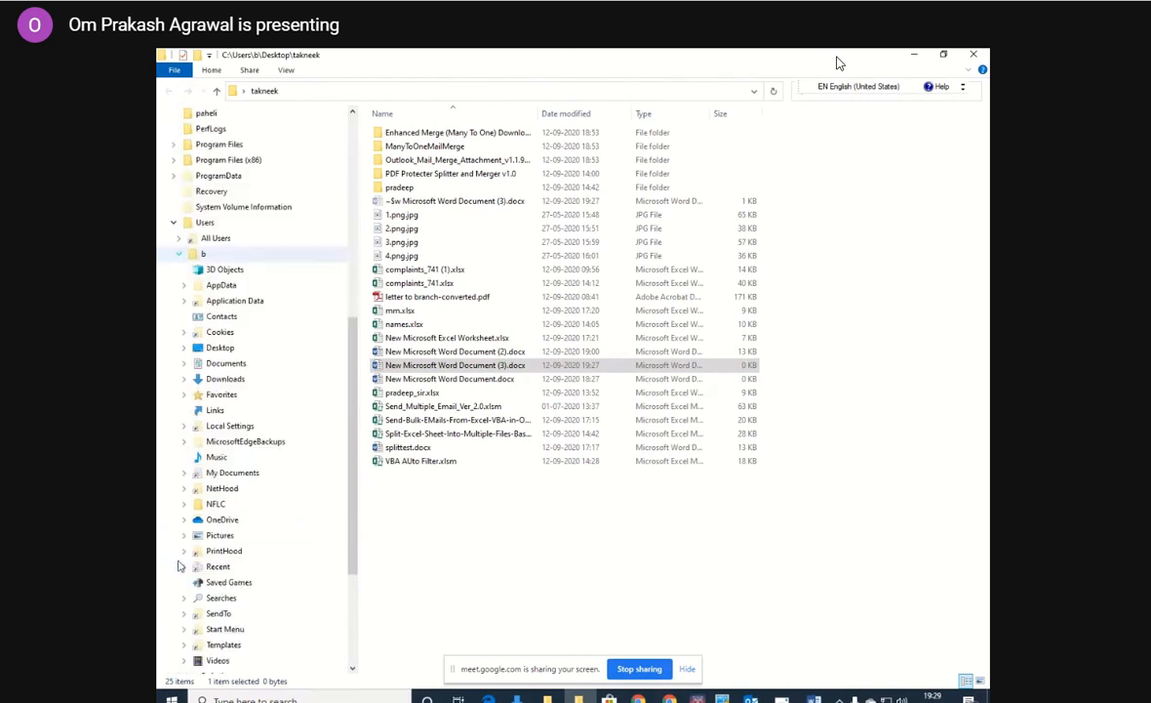
Open the AppData\Roaming\Microsoft\Word\STARTUP folder inside the b profile to view the installed Word add-in templates.
click(185, 285)
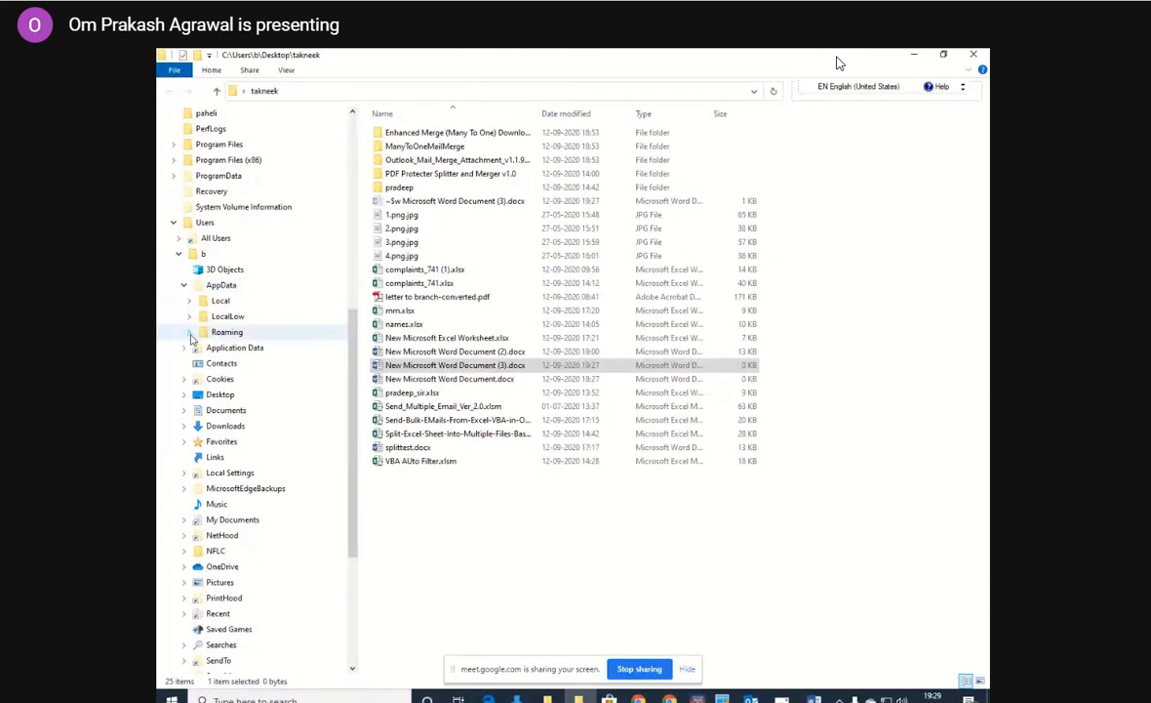
click(190, 332)
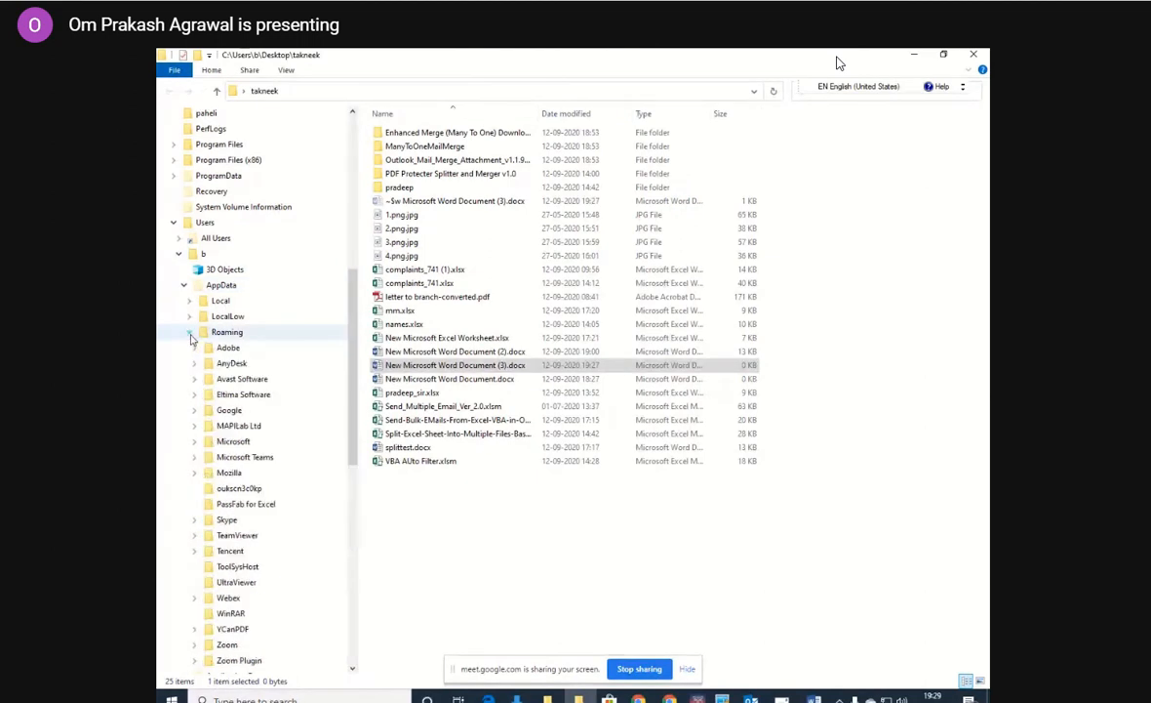
click(196, 442)
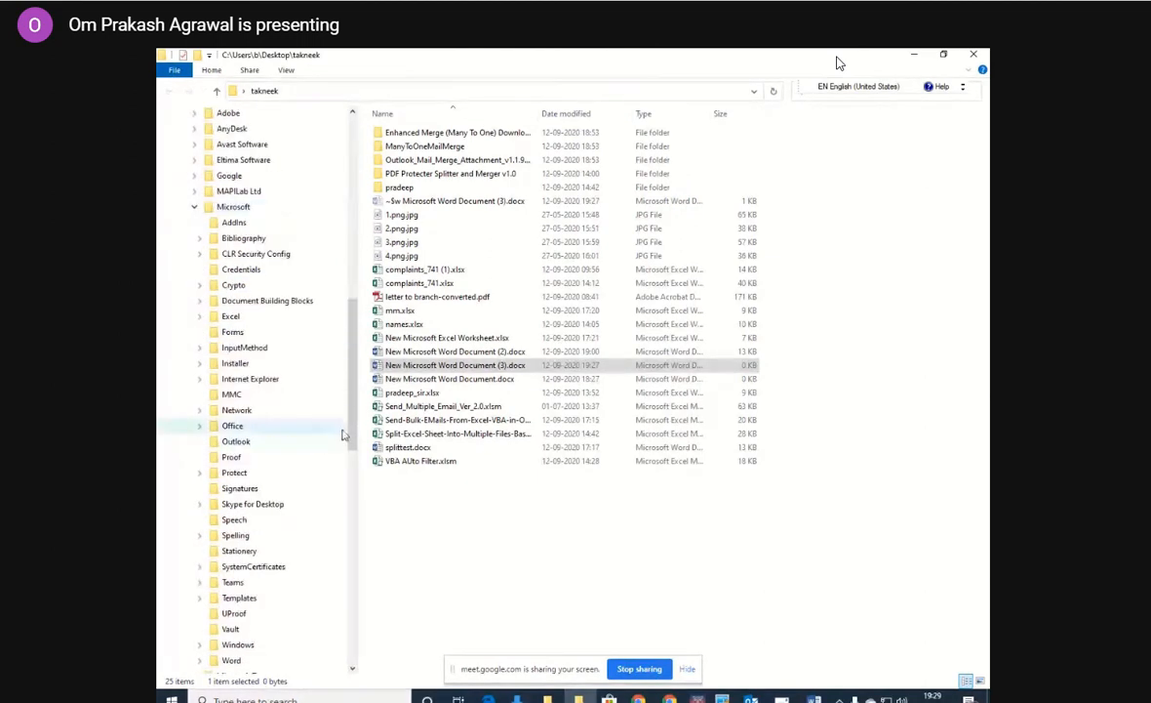
drag(350, 438, 353, 489)
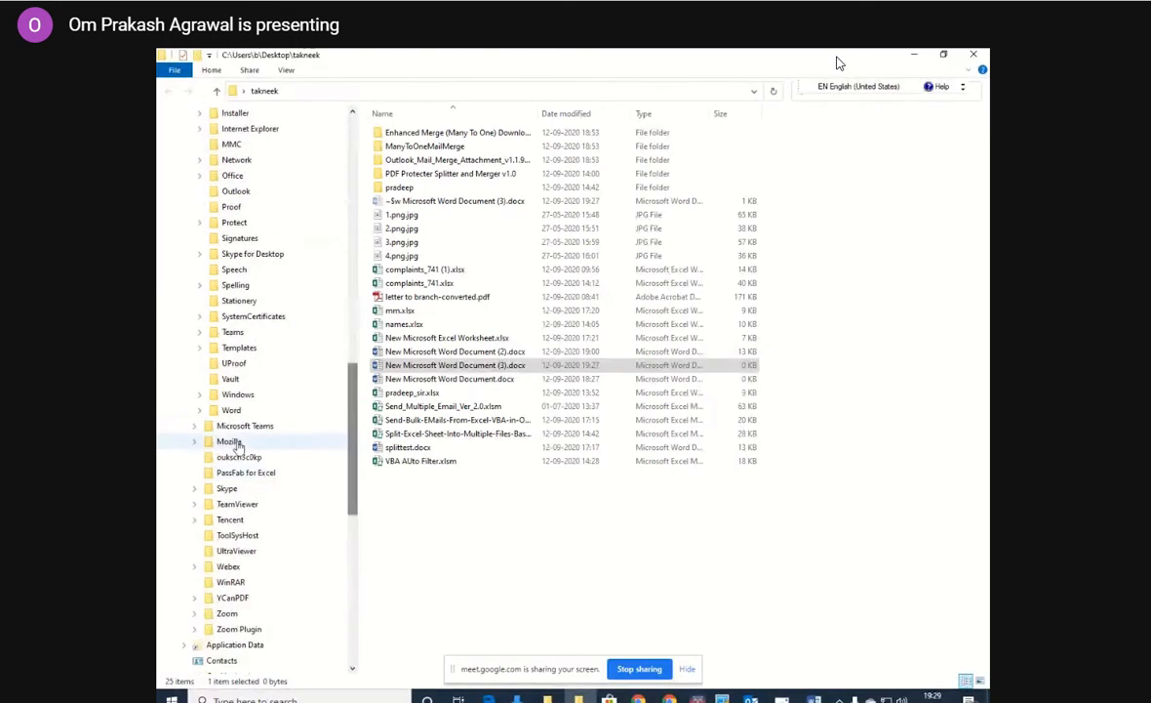
click(200, 410)
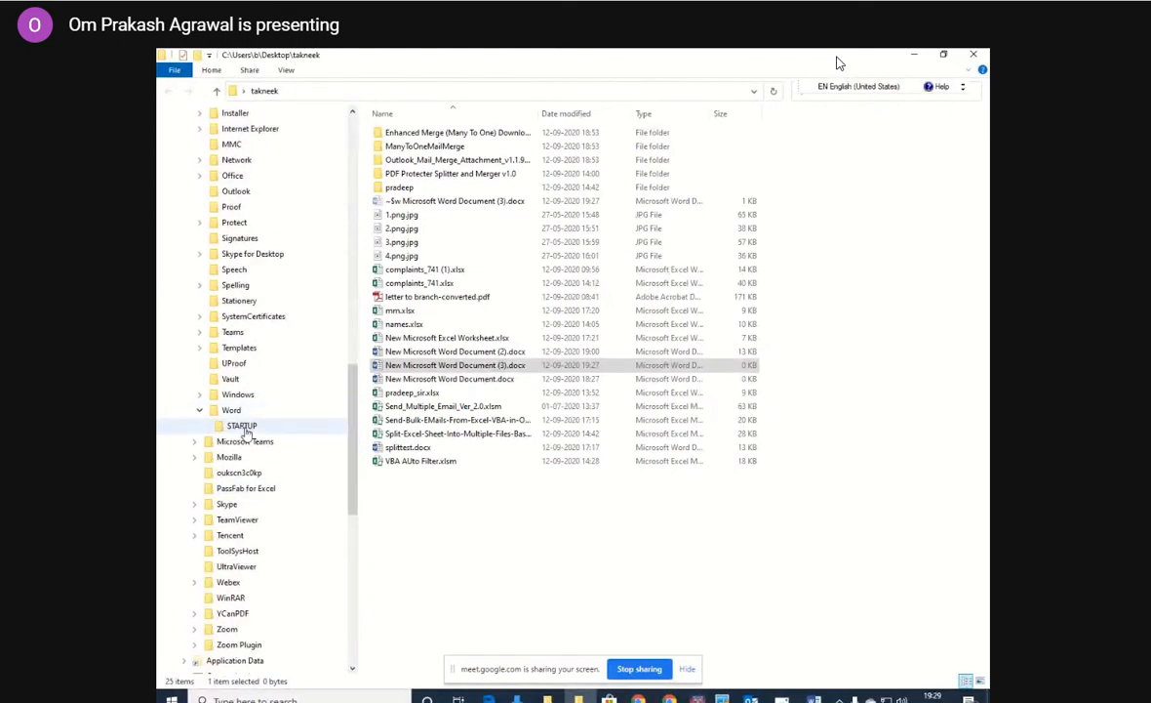
click(232, 426)
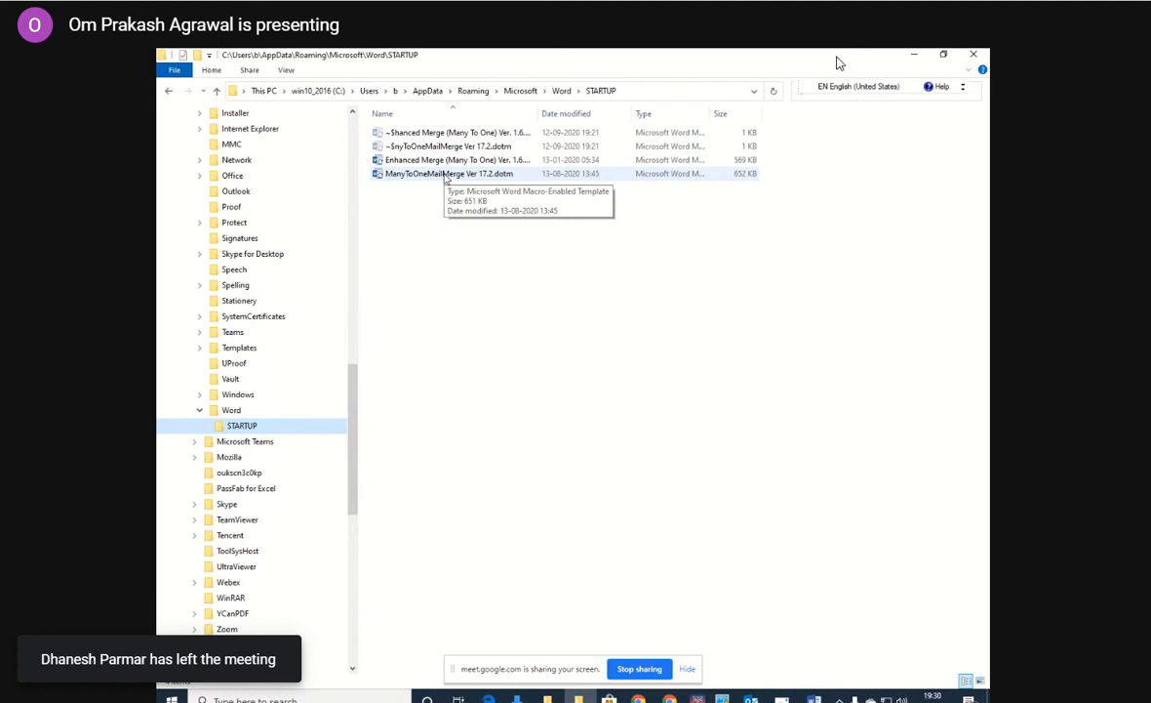
Switch from the STARTUP folder back to the Word document, mute the meeting microphone and admit the waiting participant.
click(975, 56)
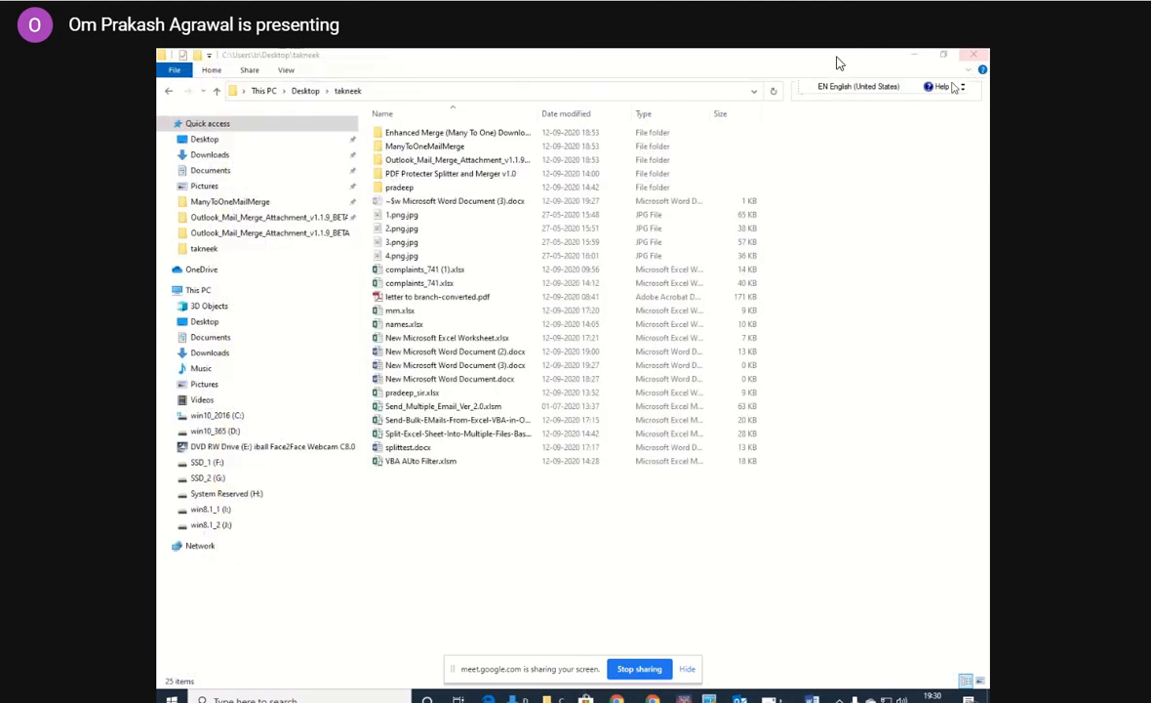
click(812, 697)
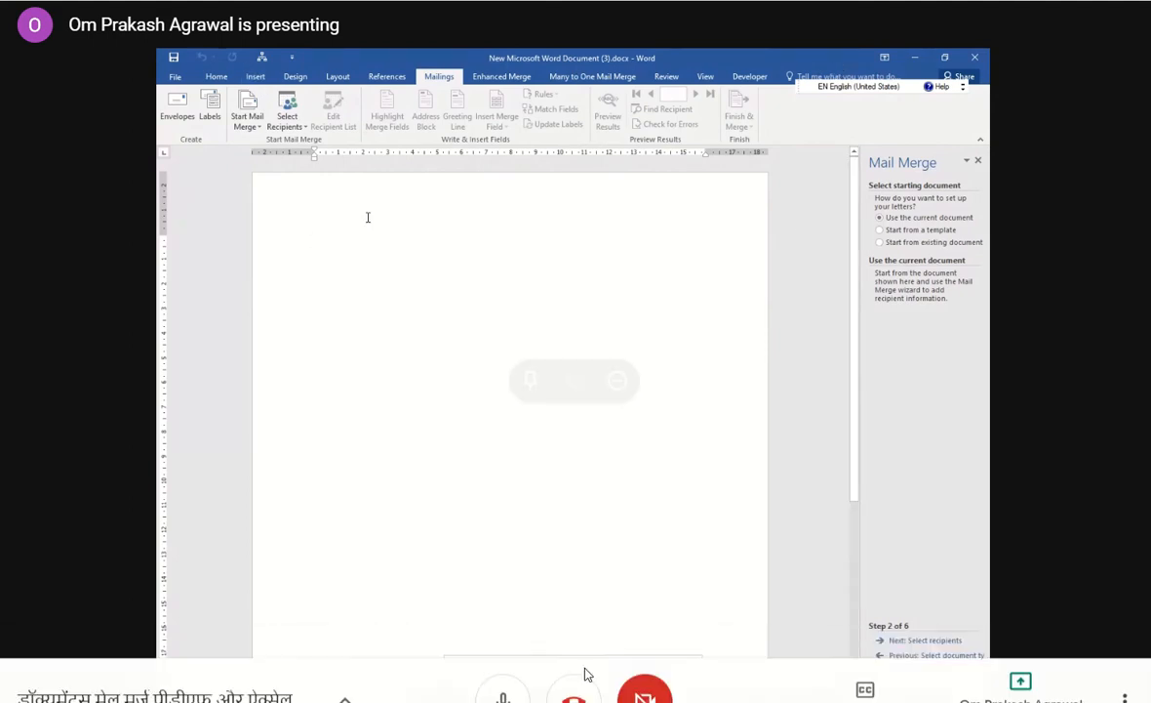
click(503, 671)
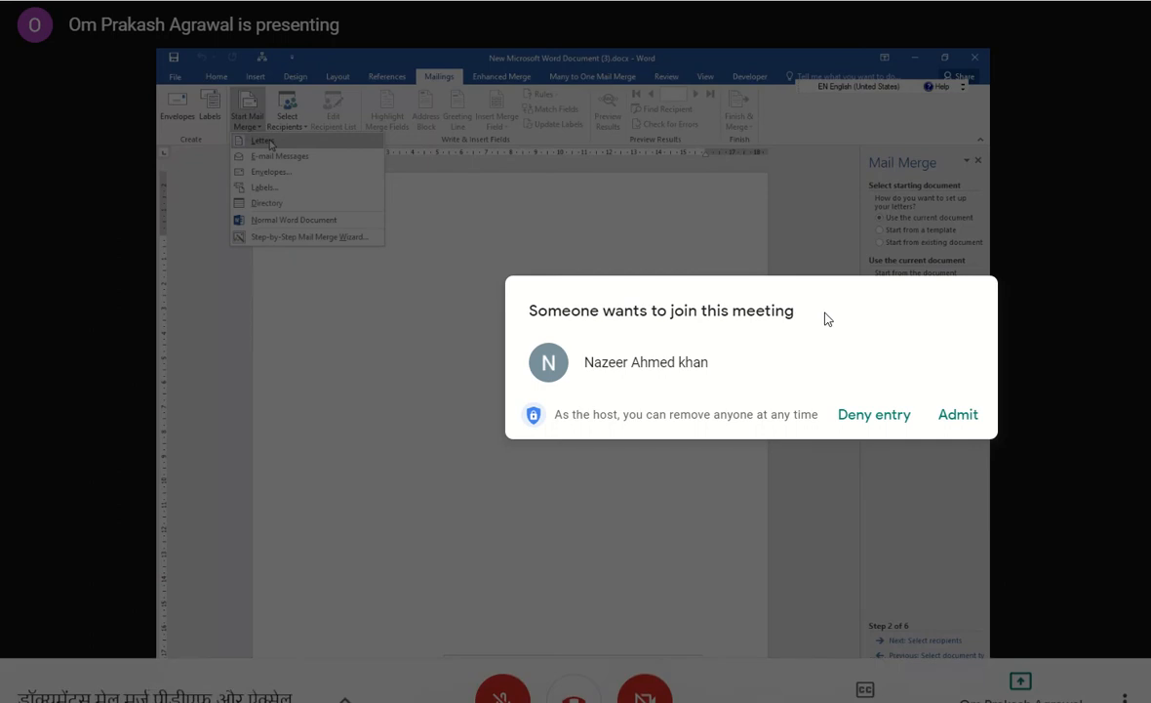
click(961, 418)
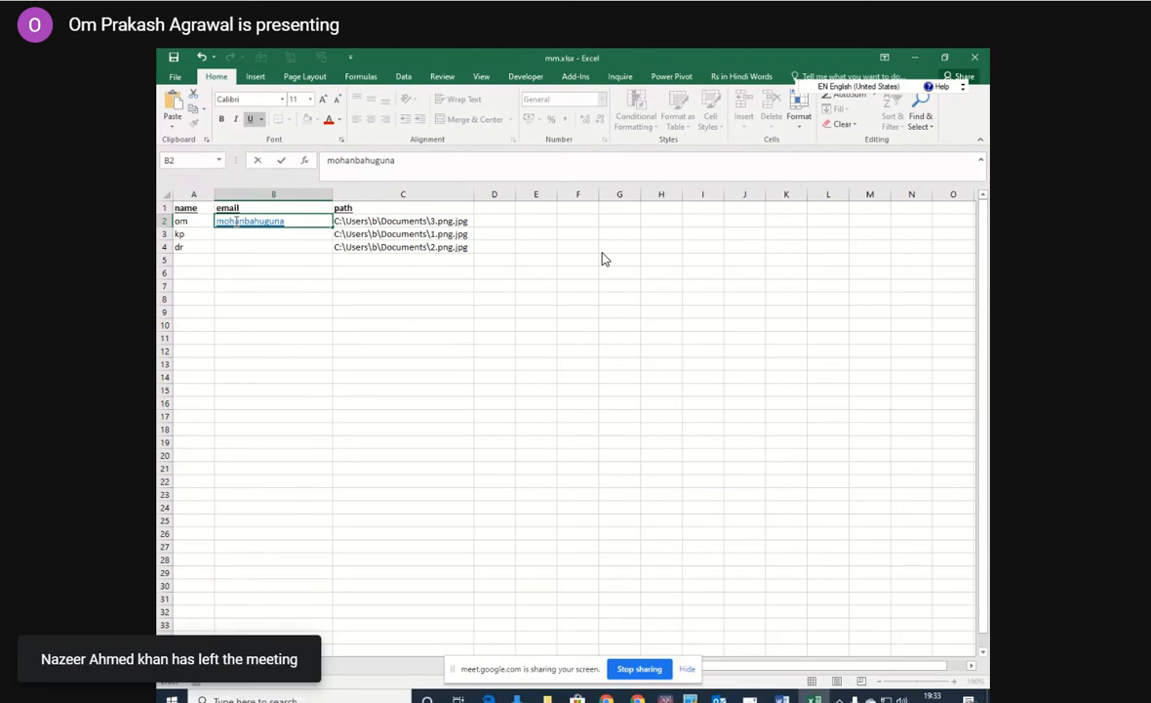
Complete the first recipient's hotmail.com email address in cell B2 of mm.xlsx.
text(@hotmai)
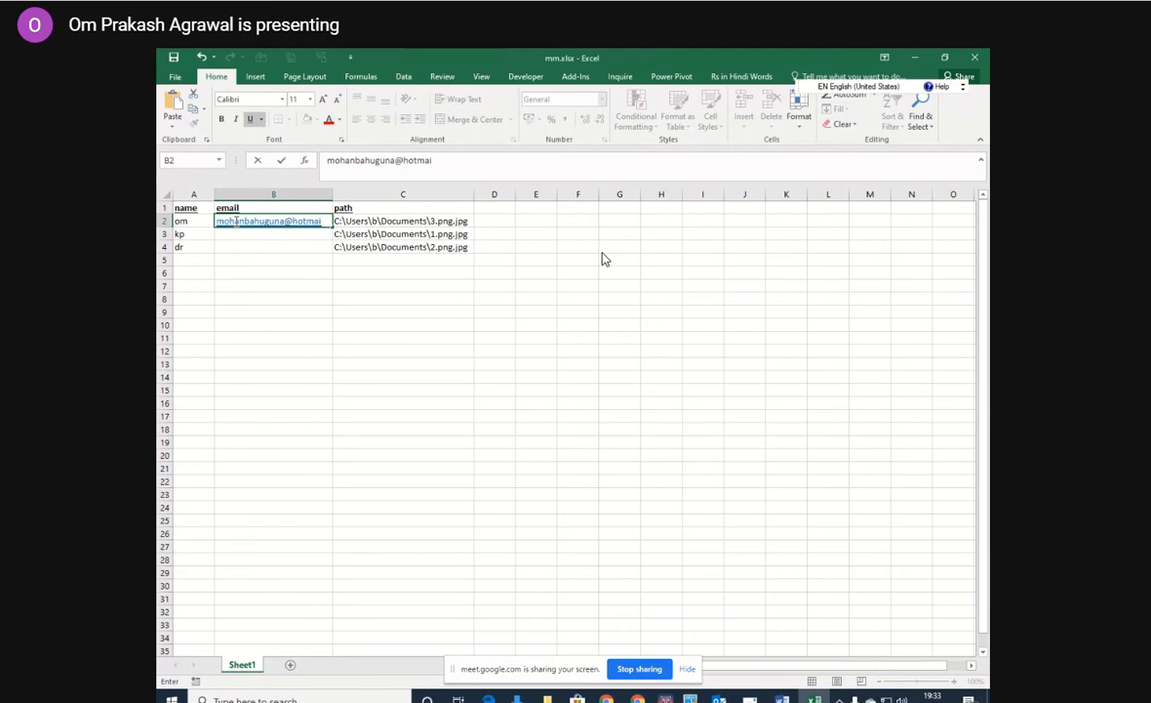
text(l.co)
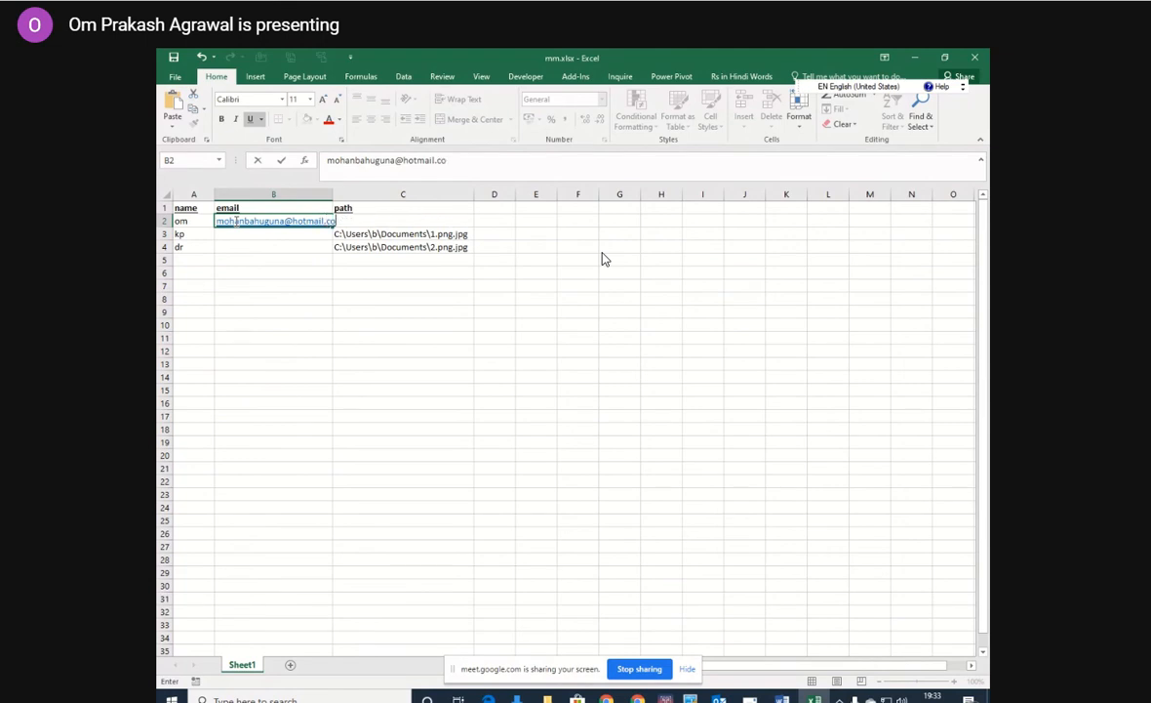
text(m)
key(Return)
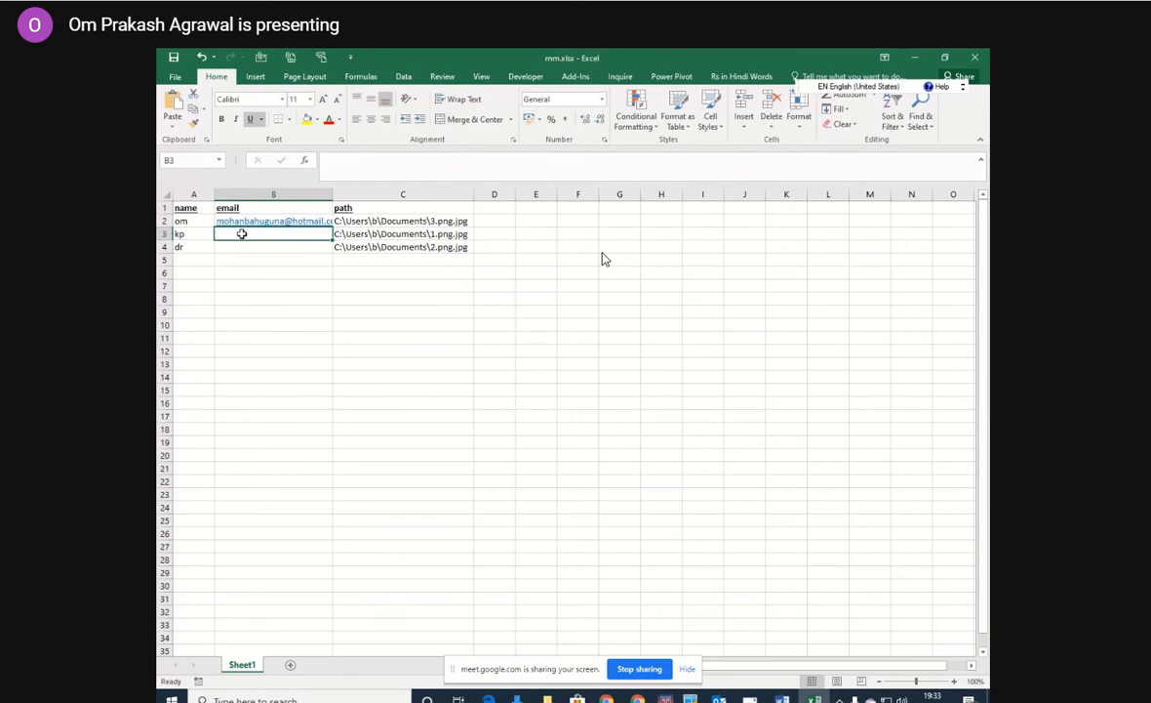
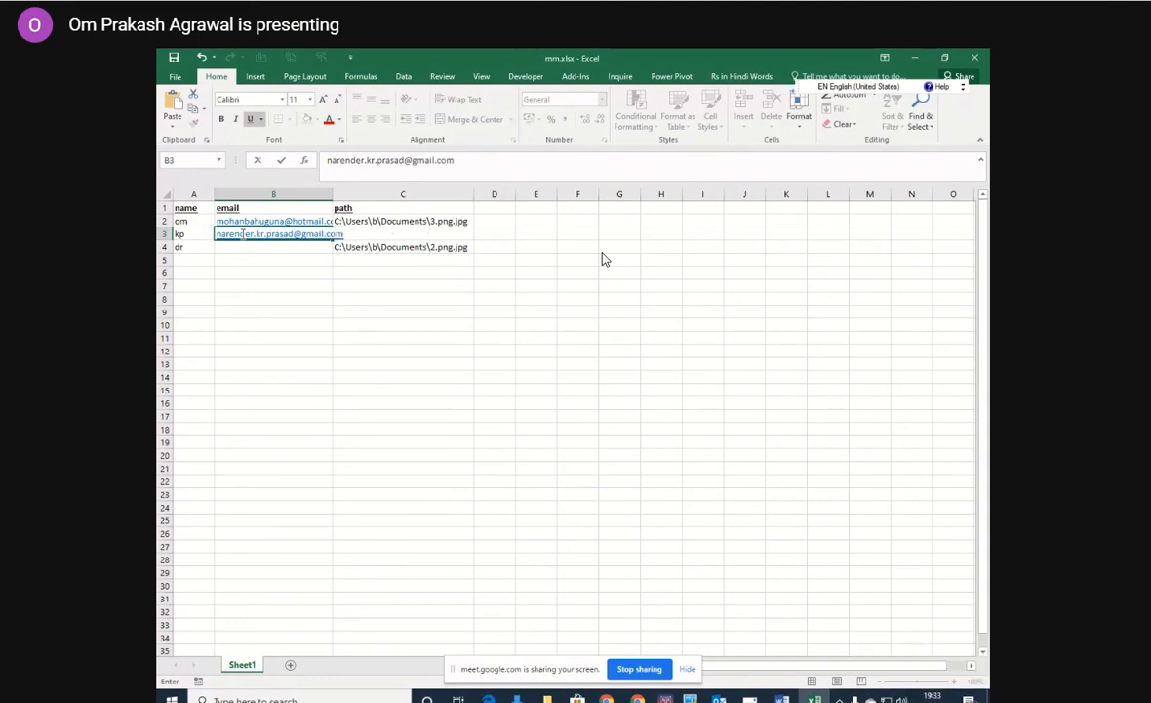
Enter the third recipient's gmail.com email address in cell B4 and autofit the width of the email column.
click(245, 249)
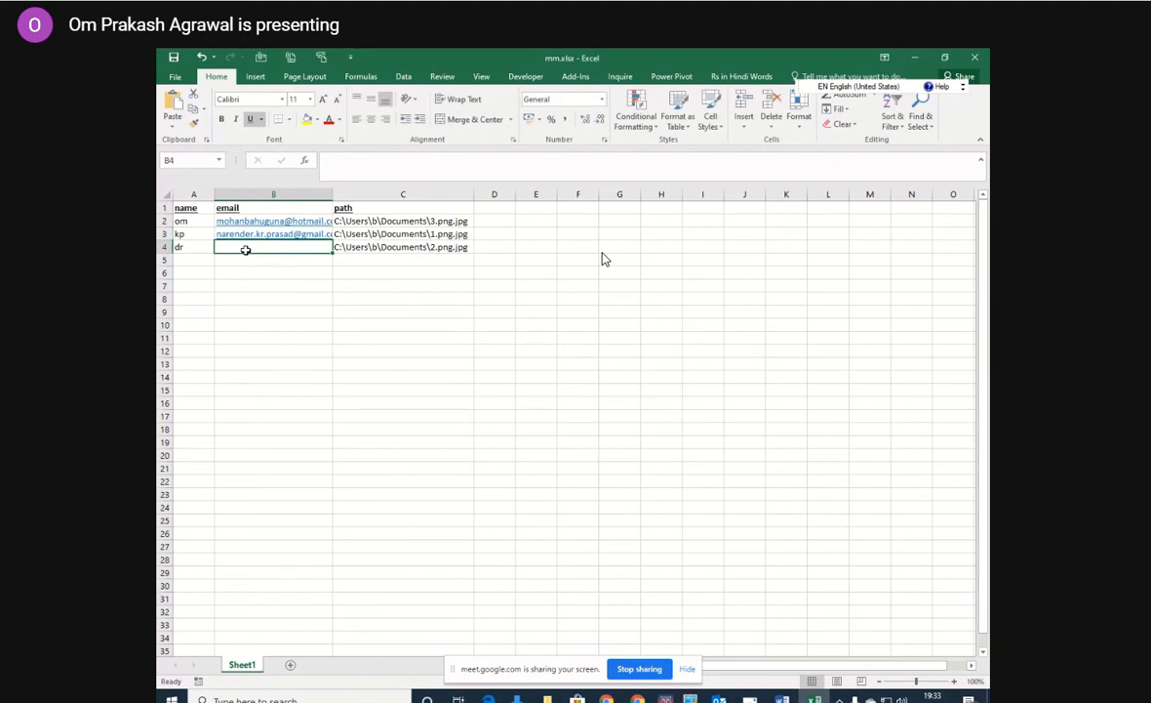
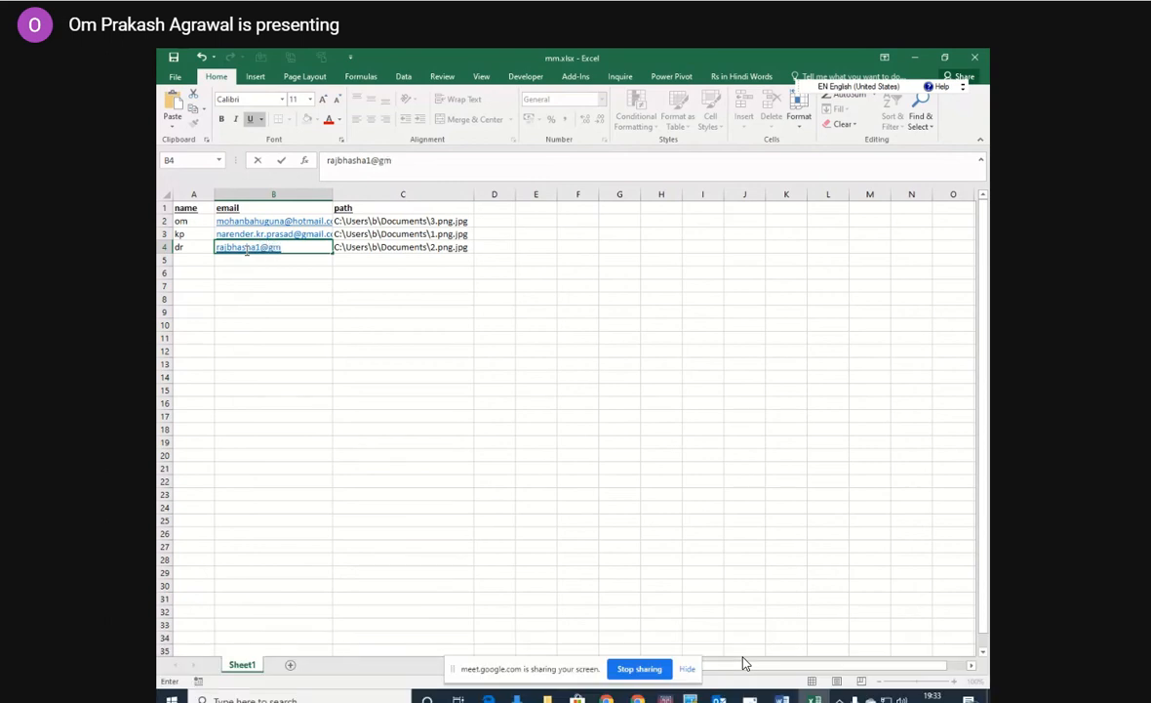
key(Return)
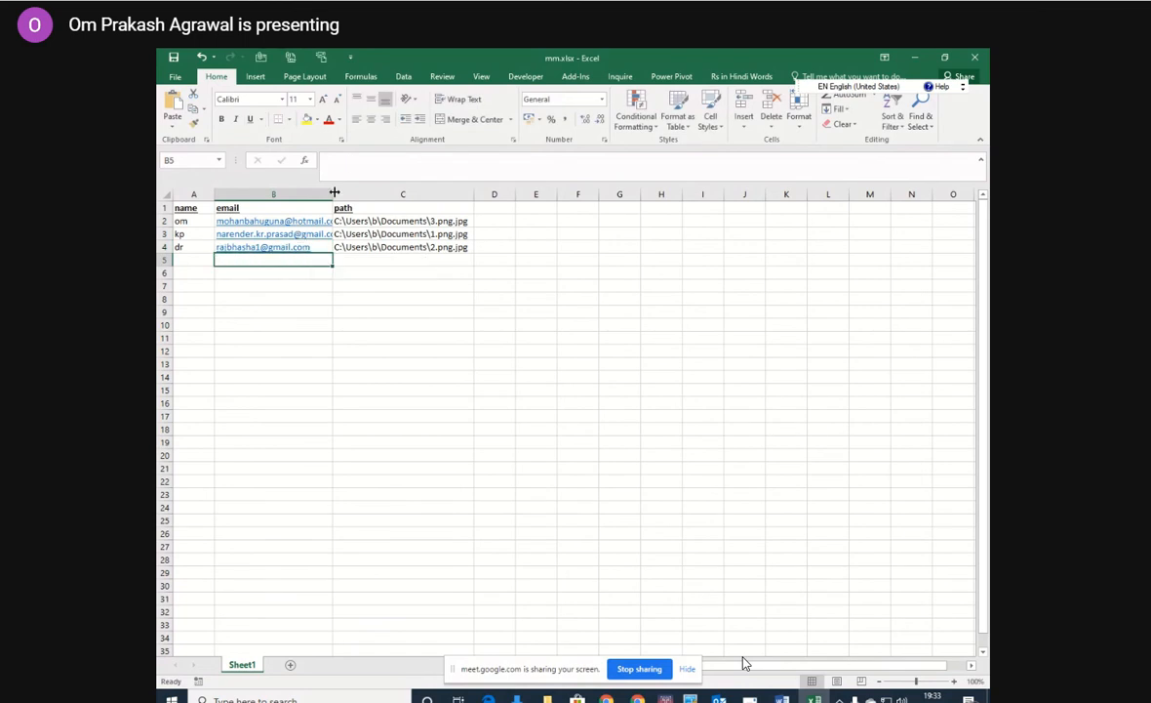
double_click(334, 193)
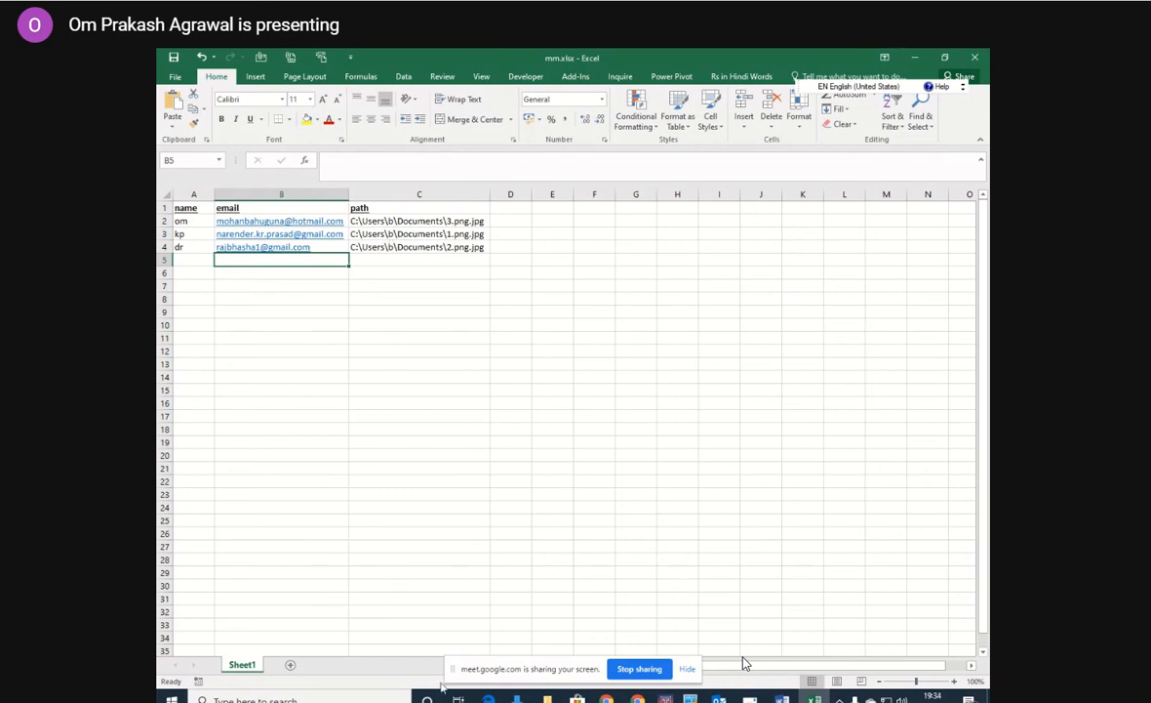
View the image attachments in the Documents folder in File Explorer, and close the mm.xlsx workbook in Excel.
click(548, 699)
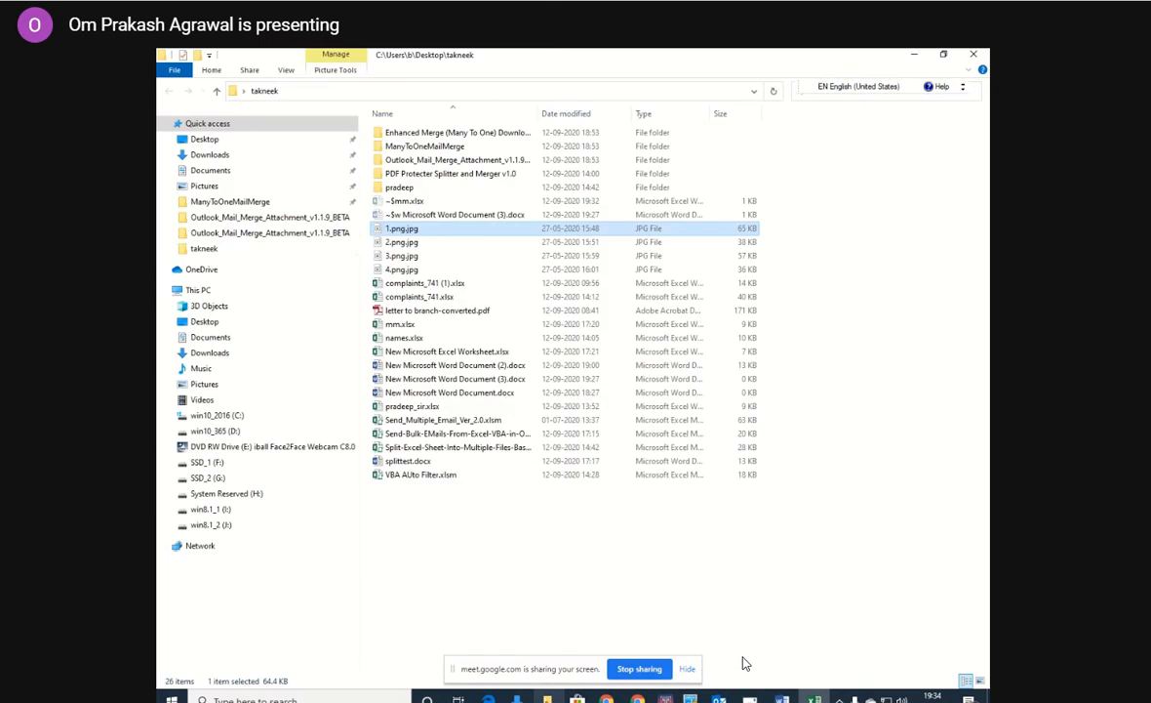
click(224, 171)
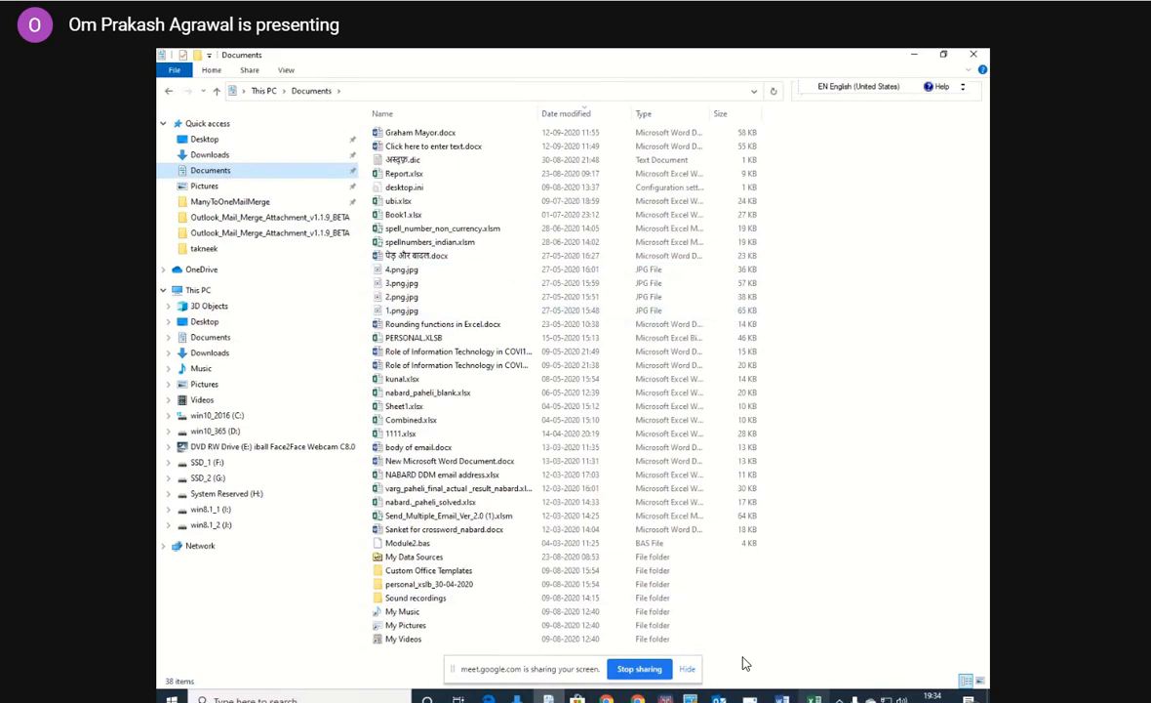
click(814, 699)
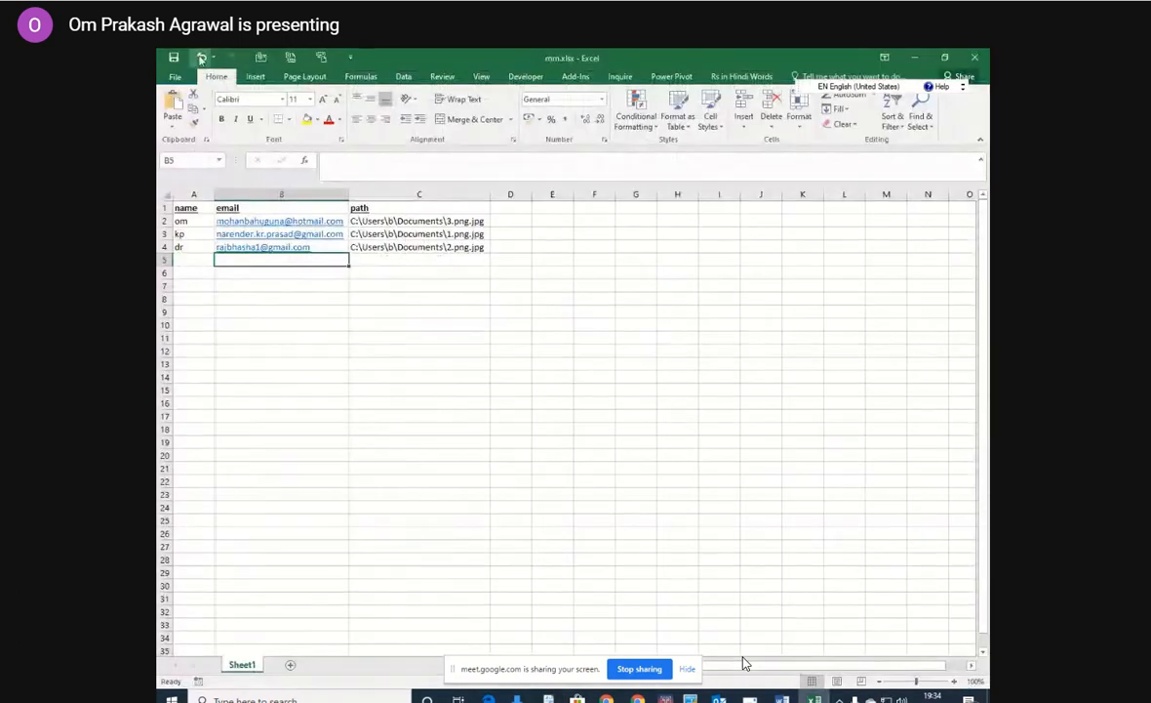
click(979, 58)
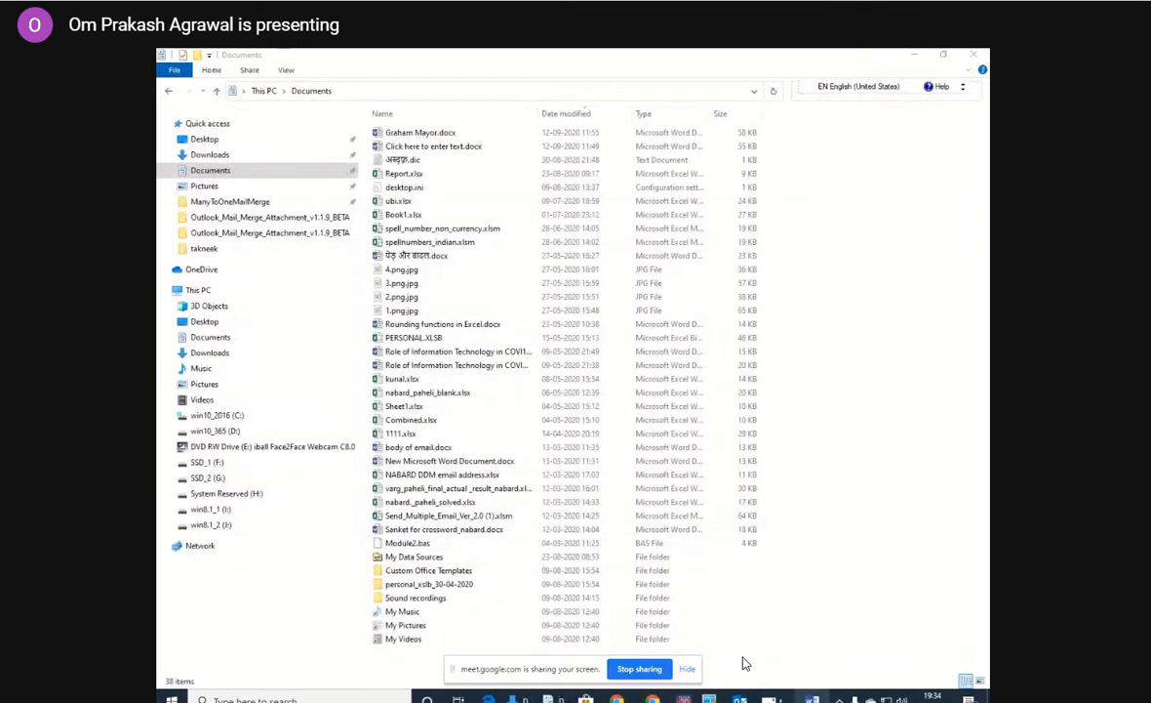
In the Word document, use Sheet1$ of mm.xlsx from the Desktop's takneek folder as the existing recipient list, with column headers.
click(813, 698)
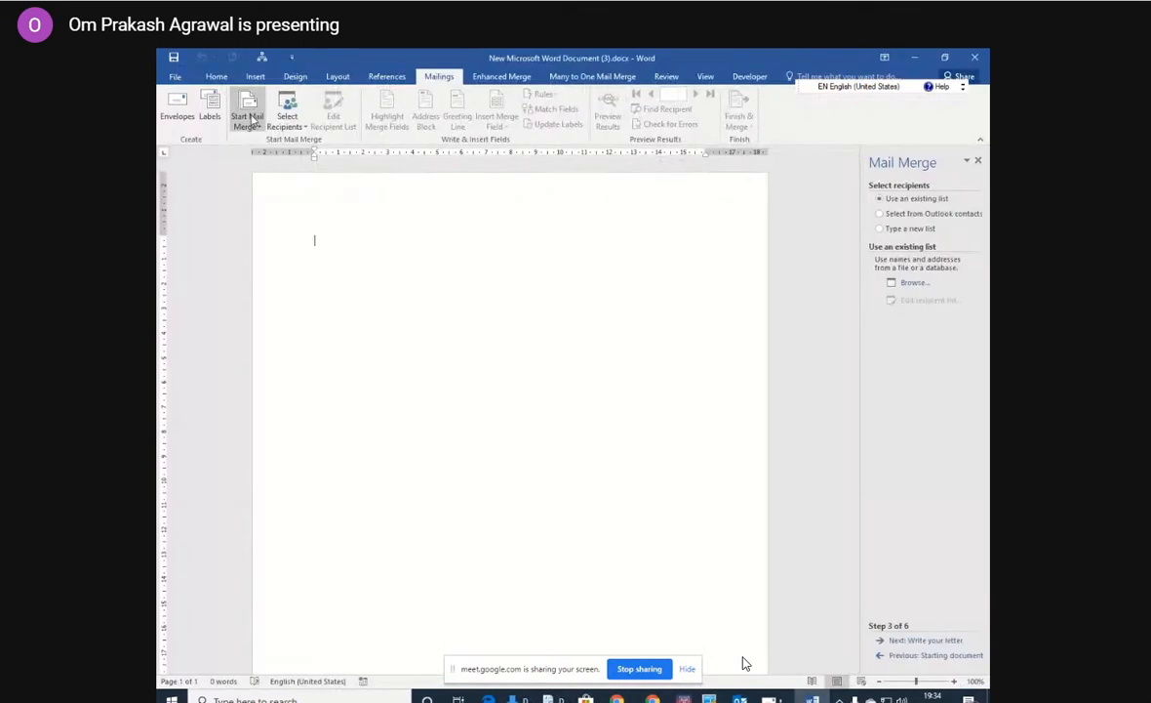
click(286, 123)
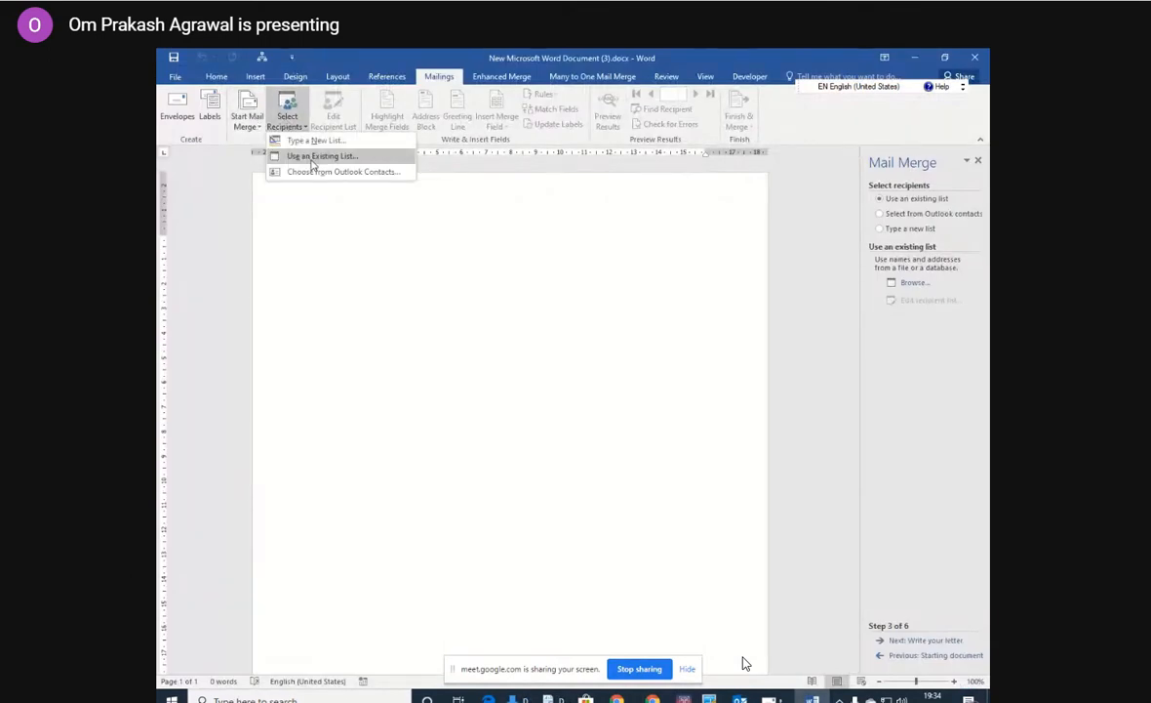
click(310, 160)
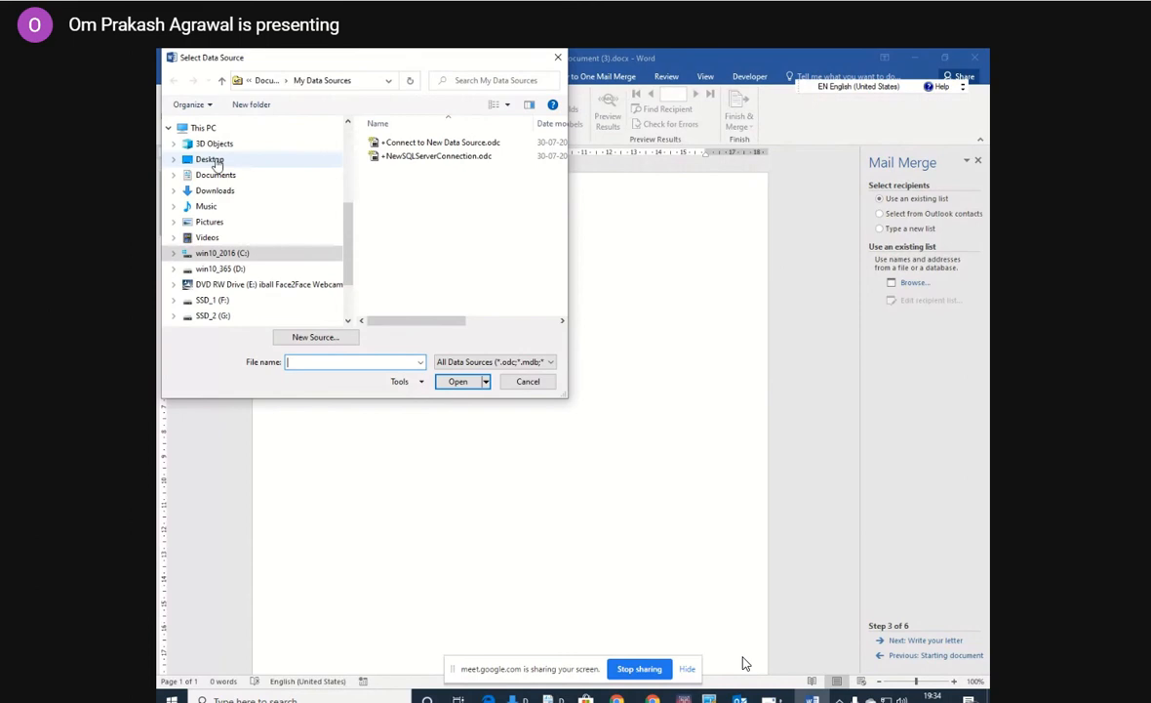
click(215, 161)
drag(566, 153, 563, 246)
double_click(427, 241)
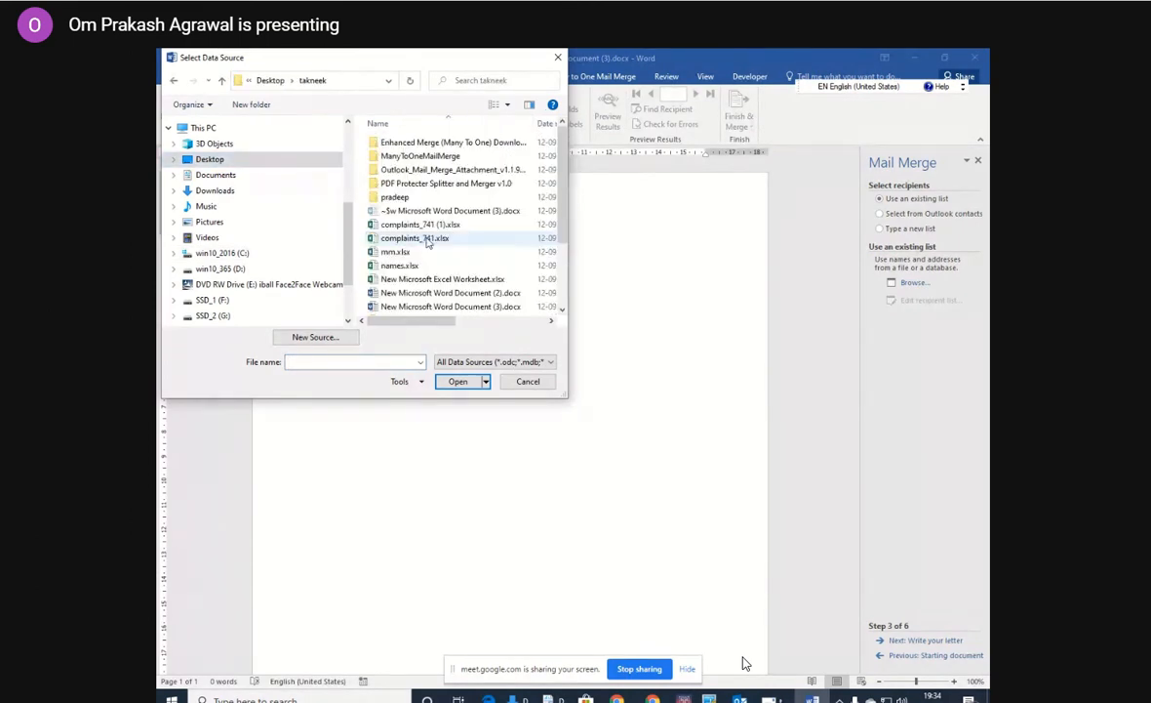
click(397, 252)
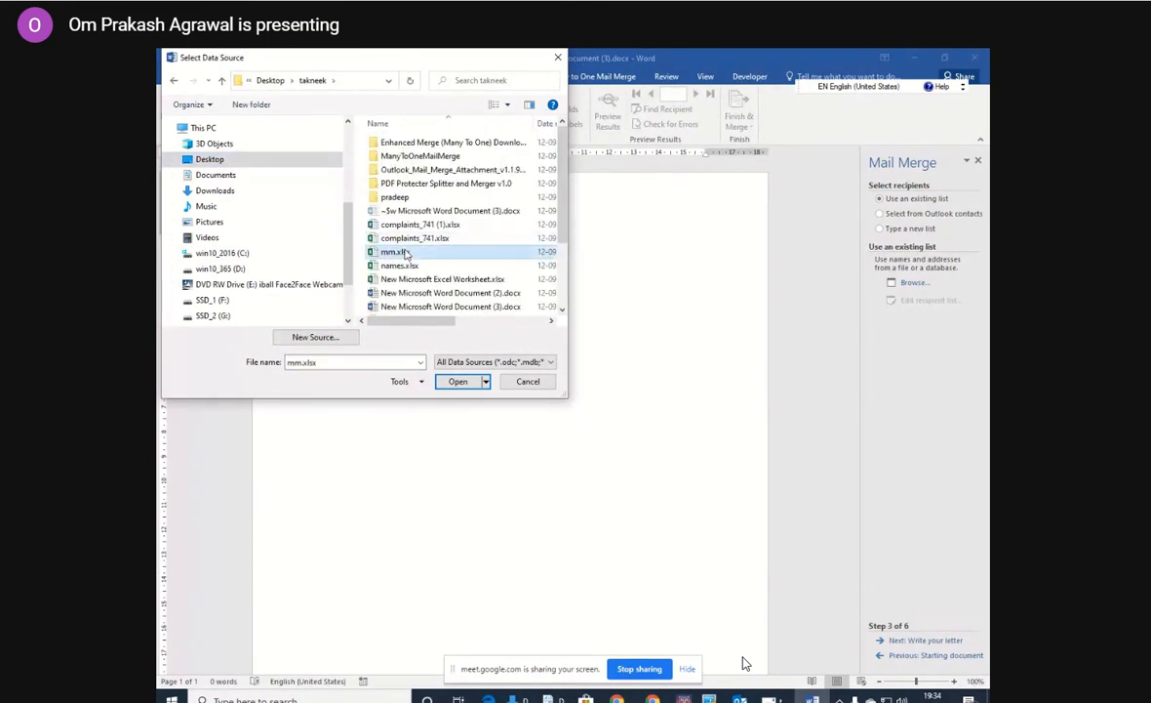
click(457, 381)
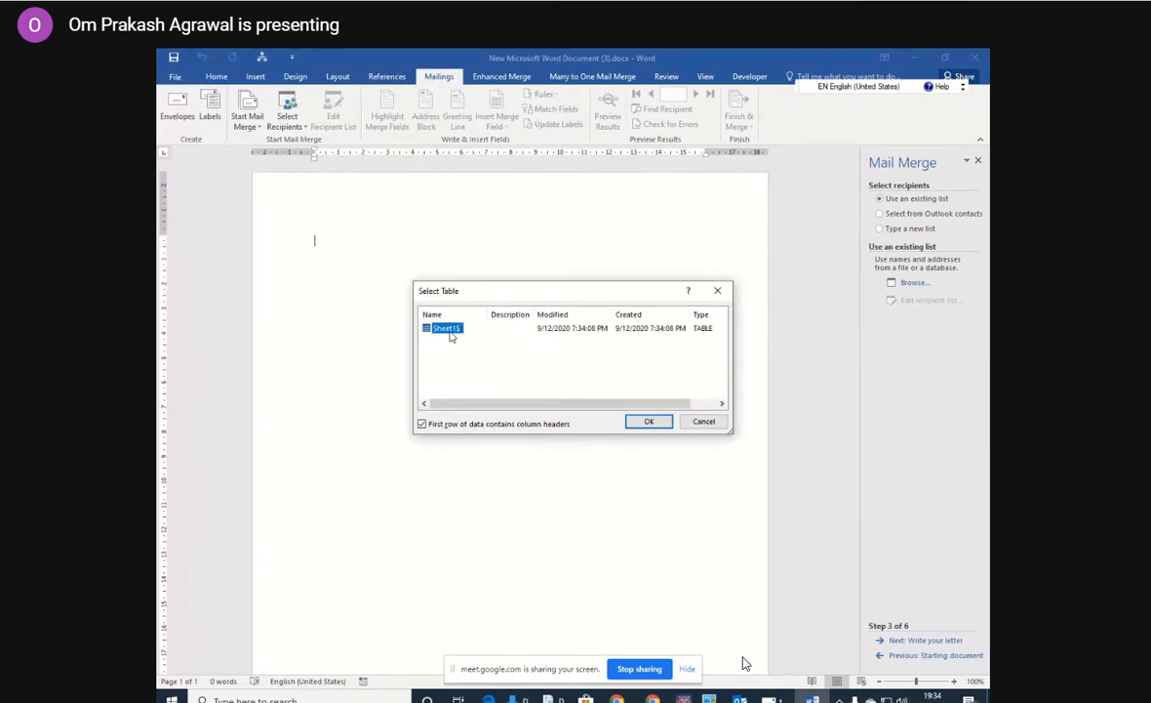
click(649, 423)
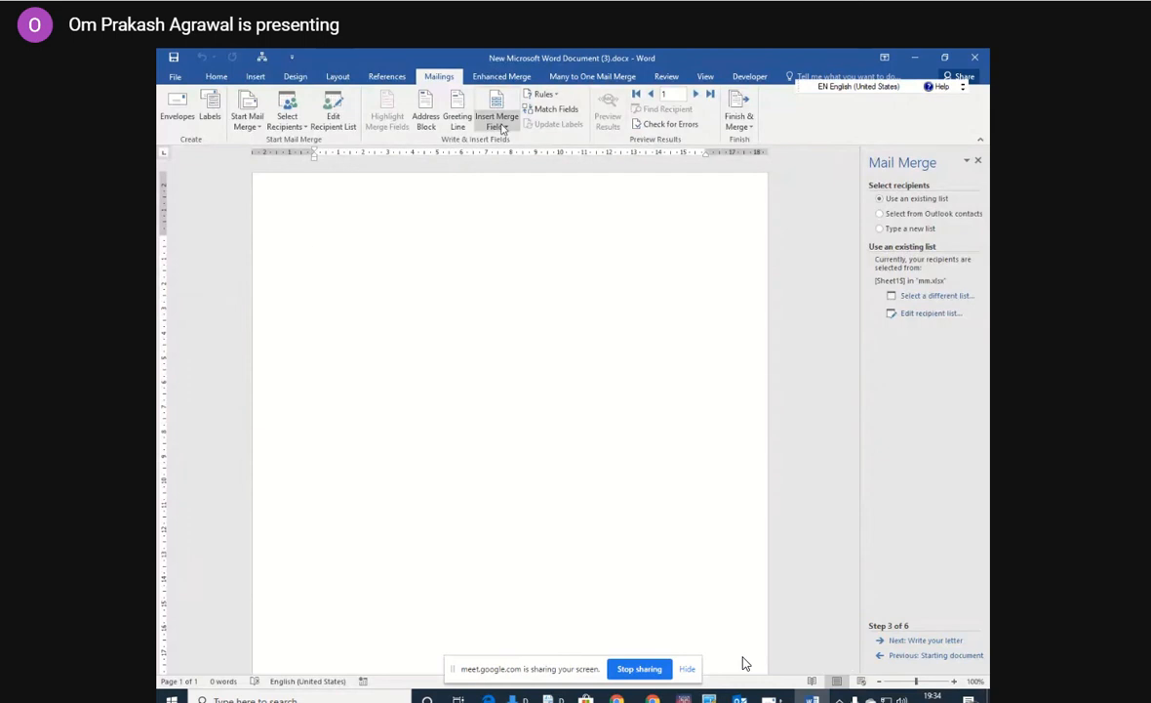
Insert the name, email and path merge fields on three separate lines of the document.
click(500, 127)
click(504, 142)
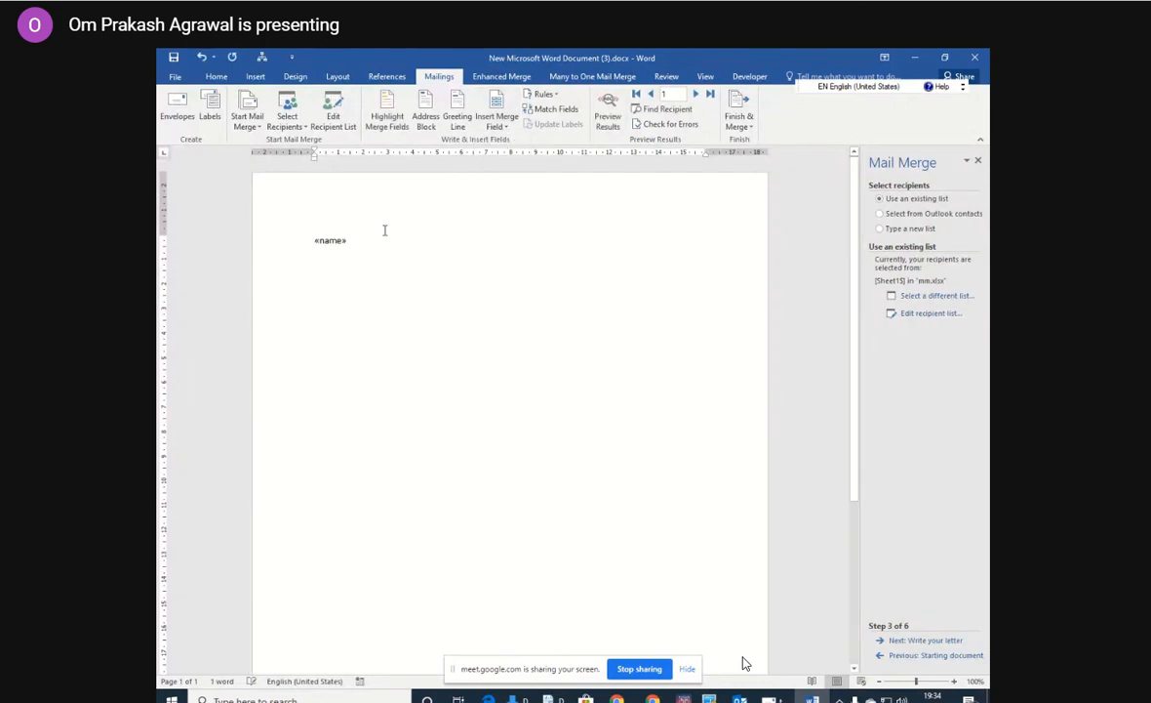
key(Return)
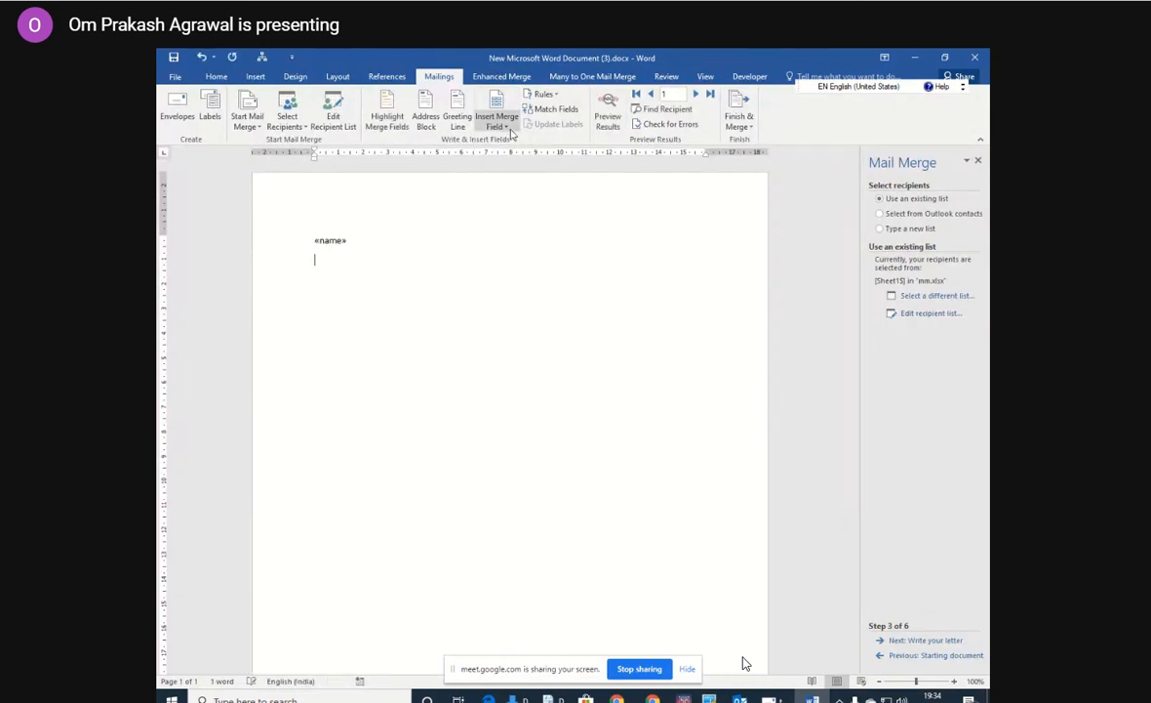
click(499, 125)
click(506, 156)
key(Return)
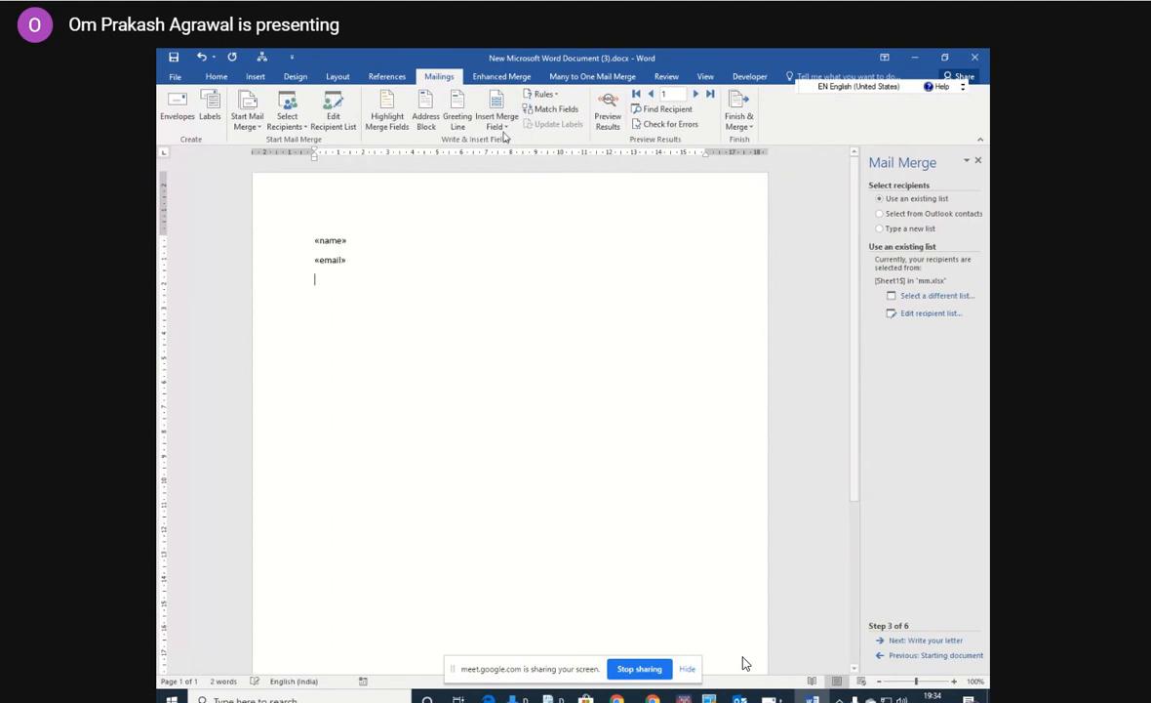
click(499, 125)
click(505, 171)
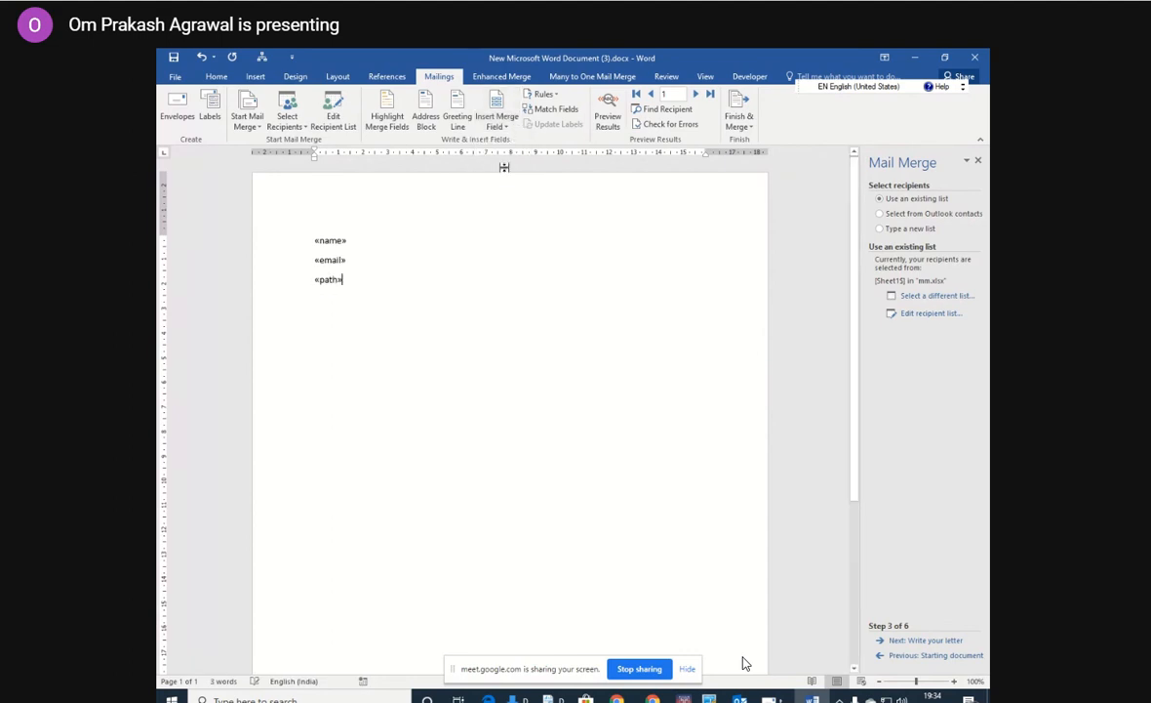
Start the Many to One merge process, continuing through saving the main document, and admit the participant waiting to join the meeting.
click(498, 238)
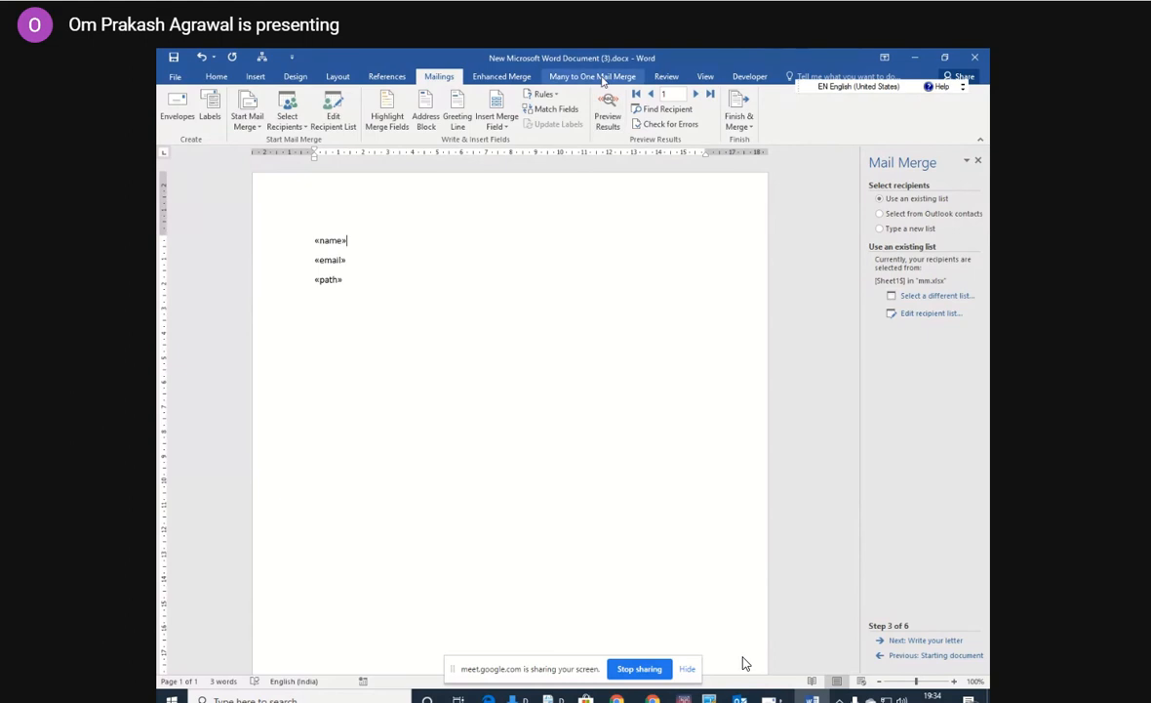
click(601, 78)
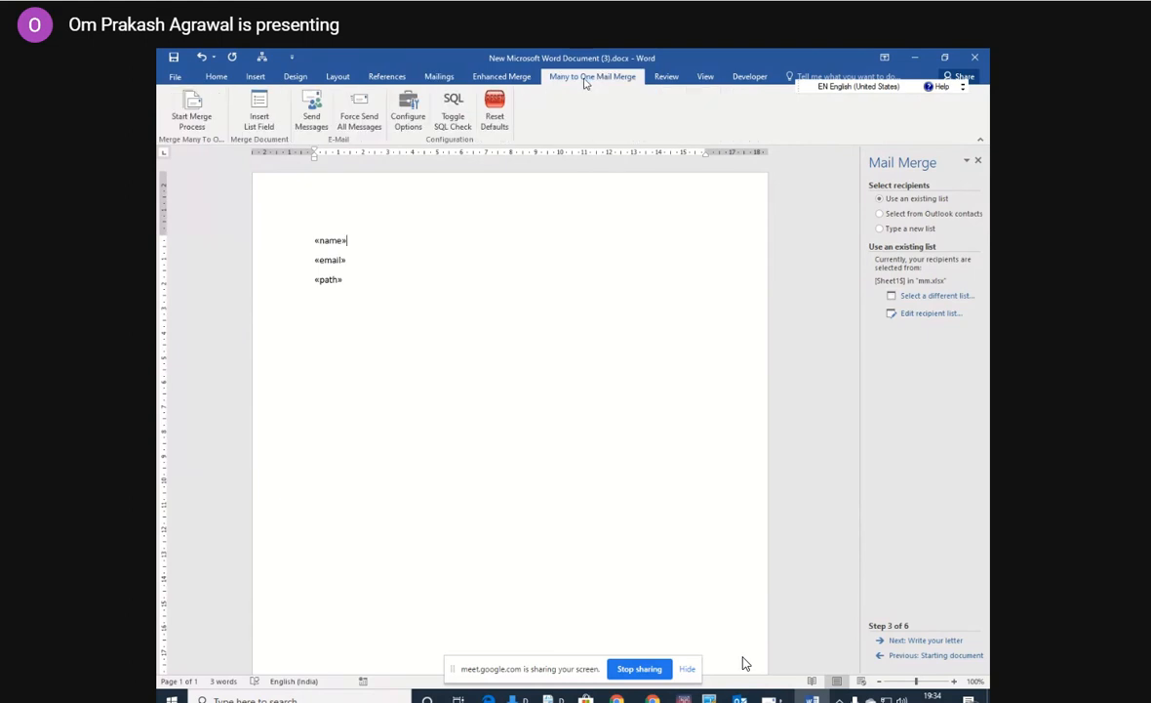
click(209, 115)
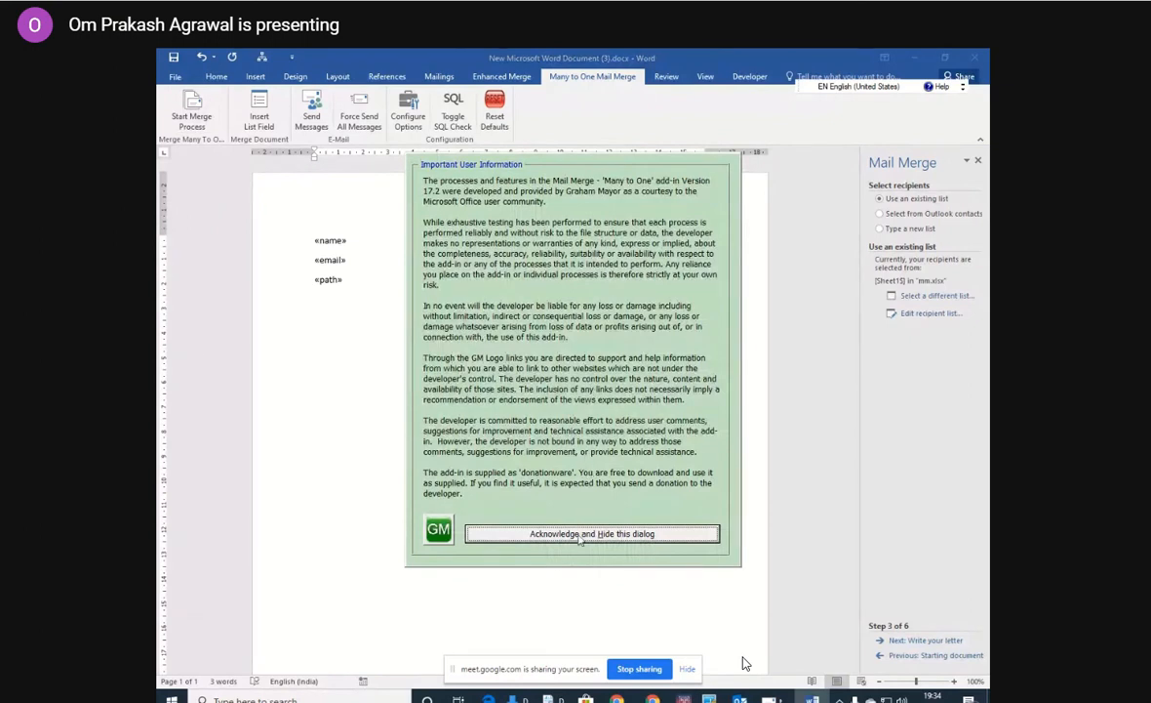
click(582, 534)
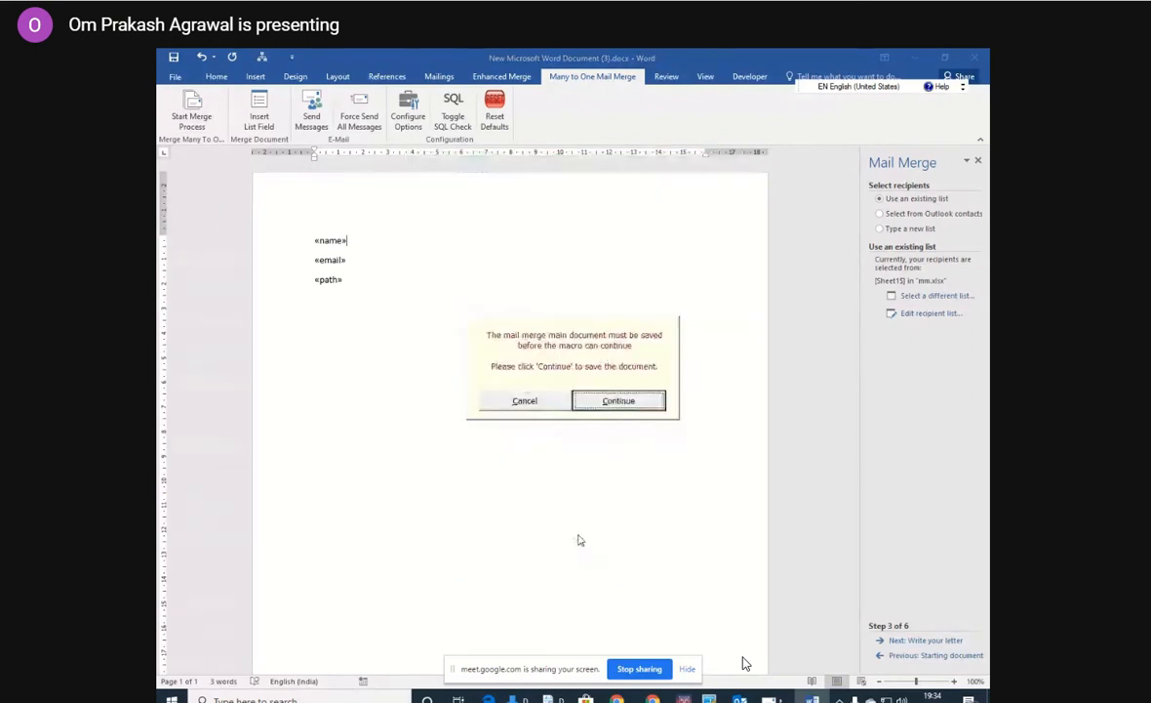
click(620, 401)
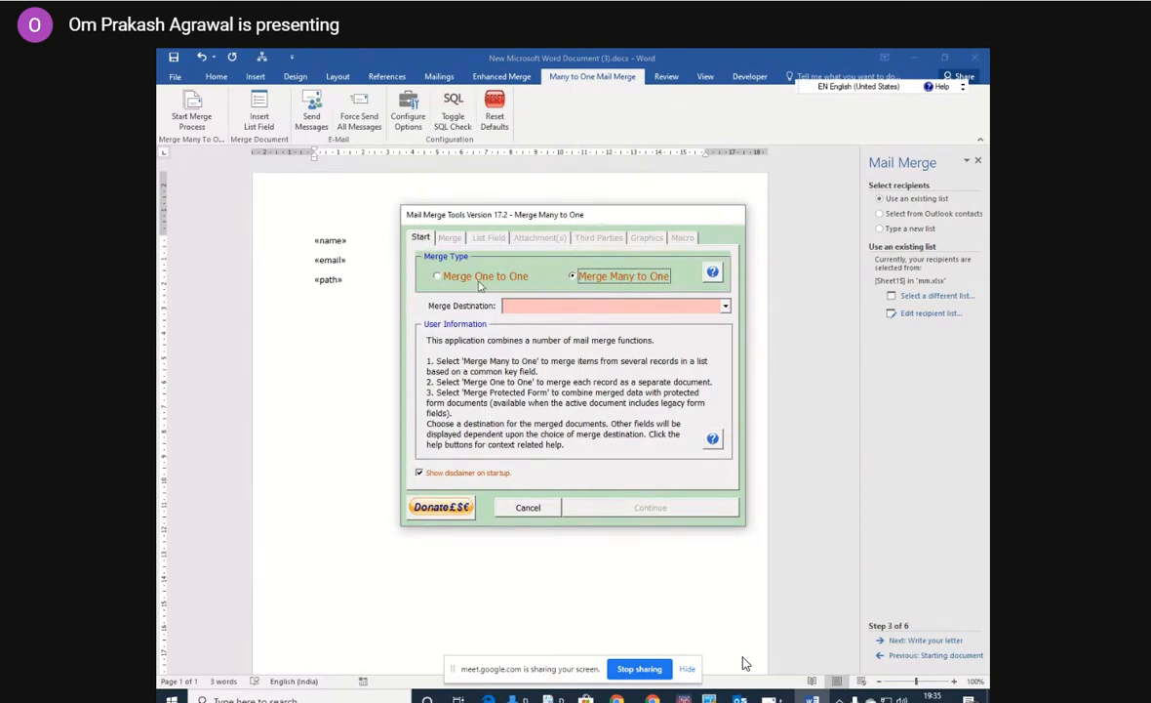
click(725, 306)
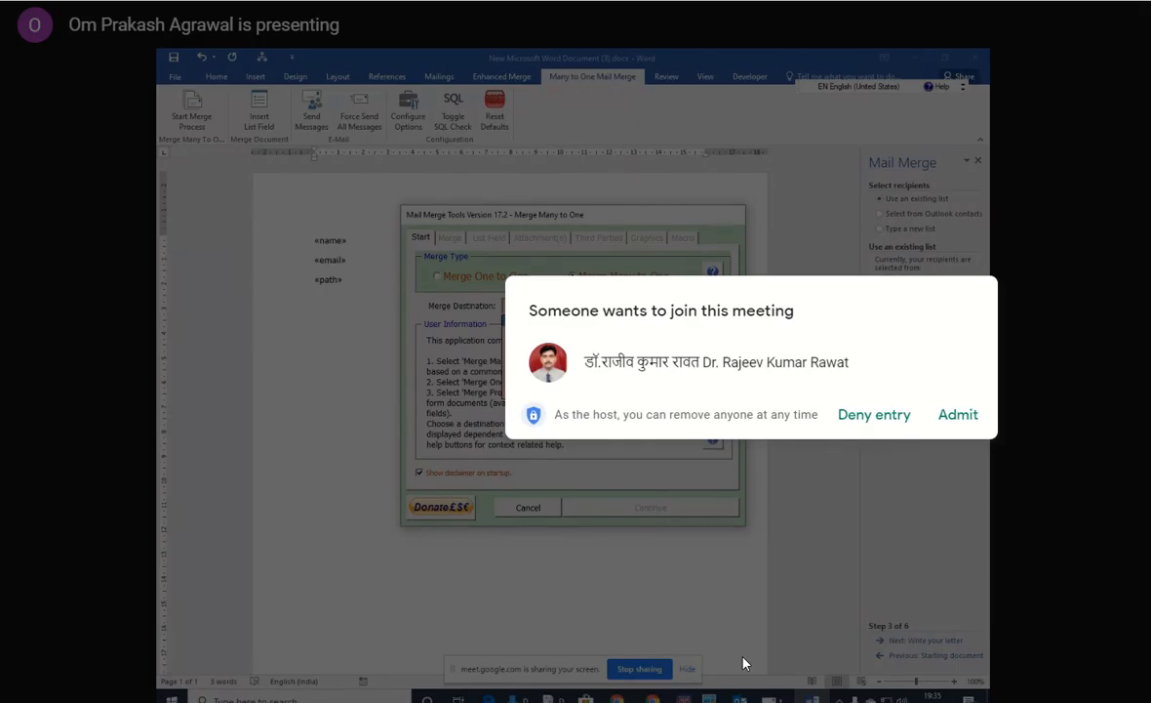
click(957, 422)
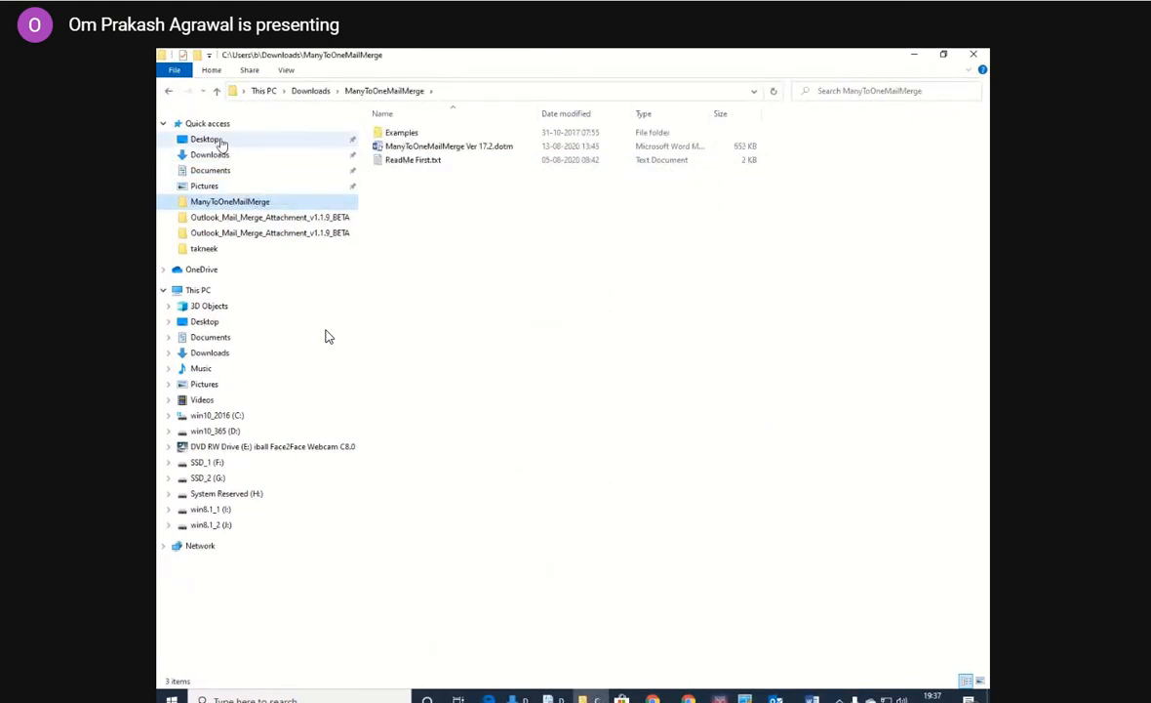
View the Documents folder in File Explorer, and open the takneek folder on the desktop.
click(227, 171)
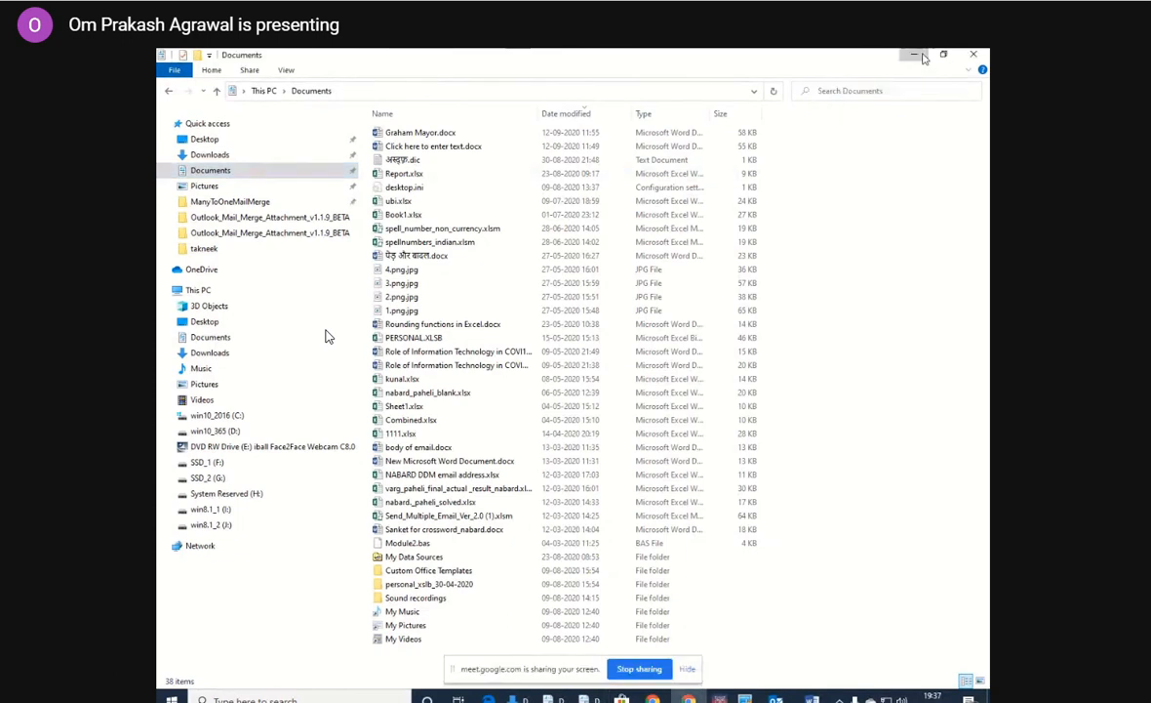
click(916, 56)
click(916, 58)
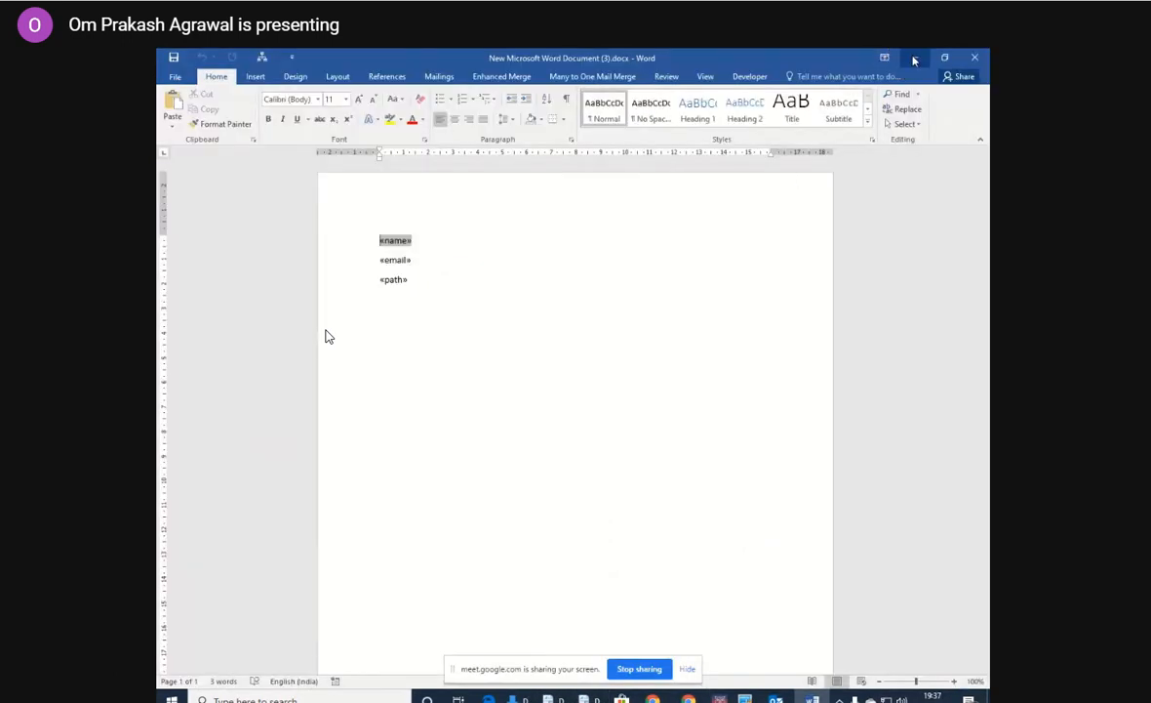
double_click(663, 326)
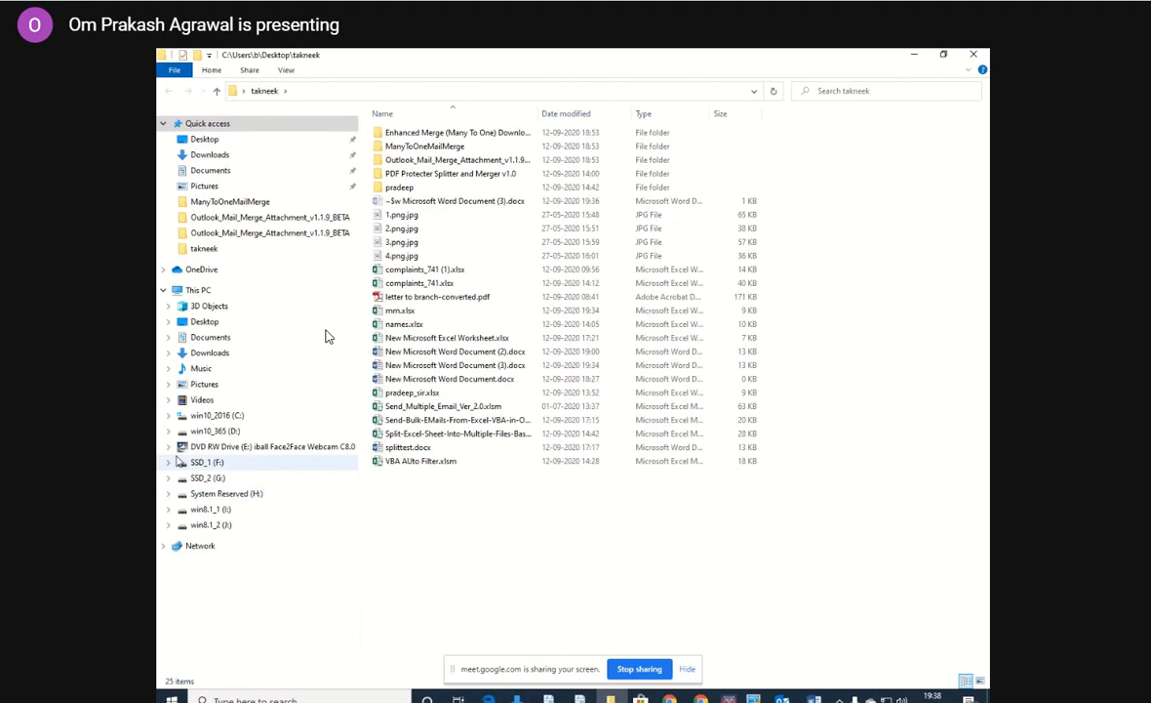
Browse the C: drive's user folders to view the contents of C:\Users\b\Documents, and minimize File Explorer.
click(168, 415)
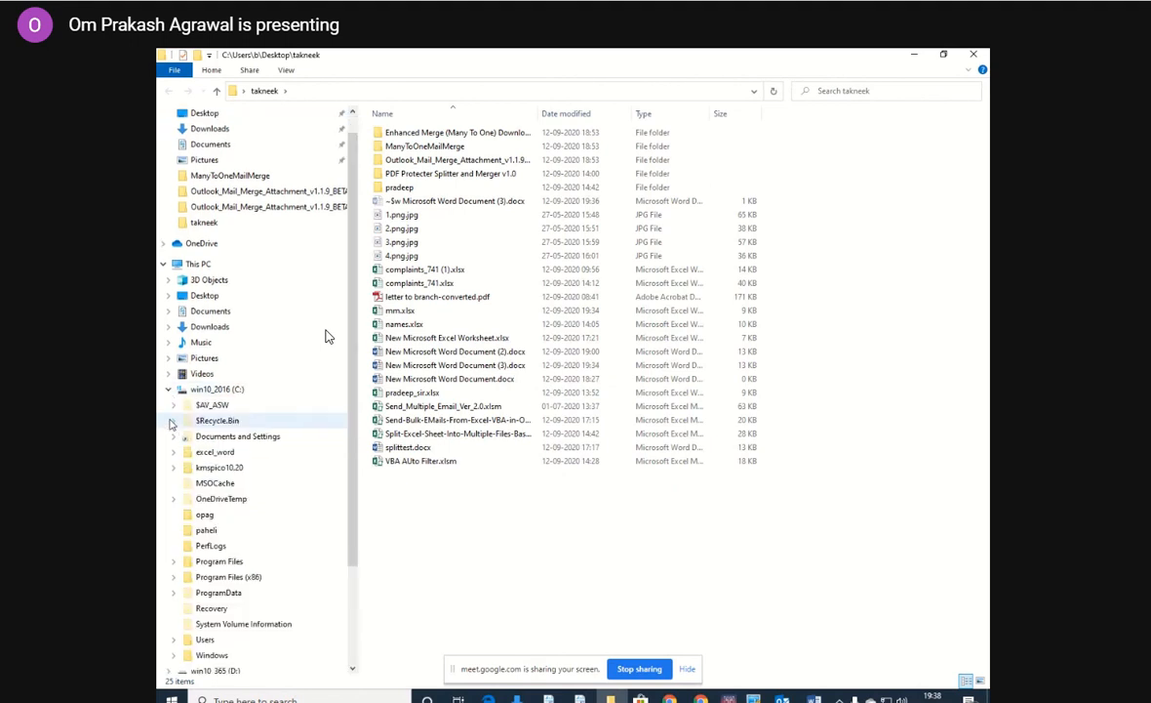
click(173, 640)
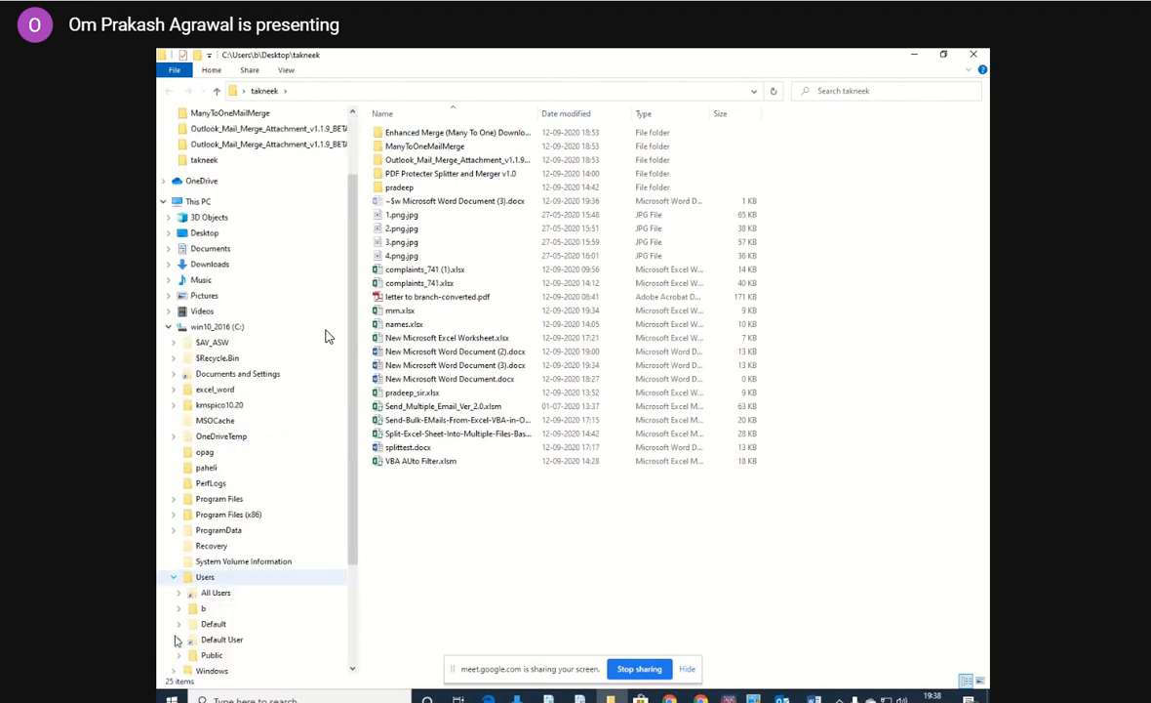
click(179, 610)
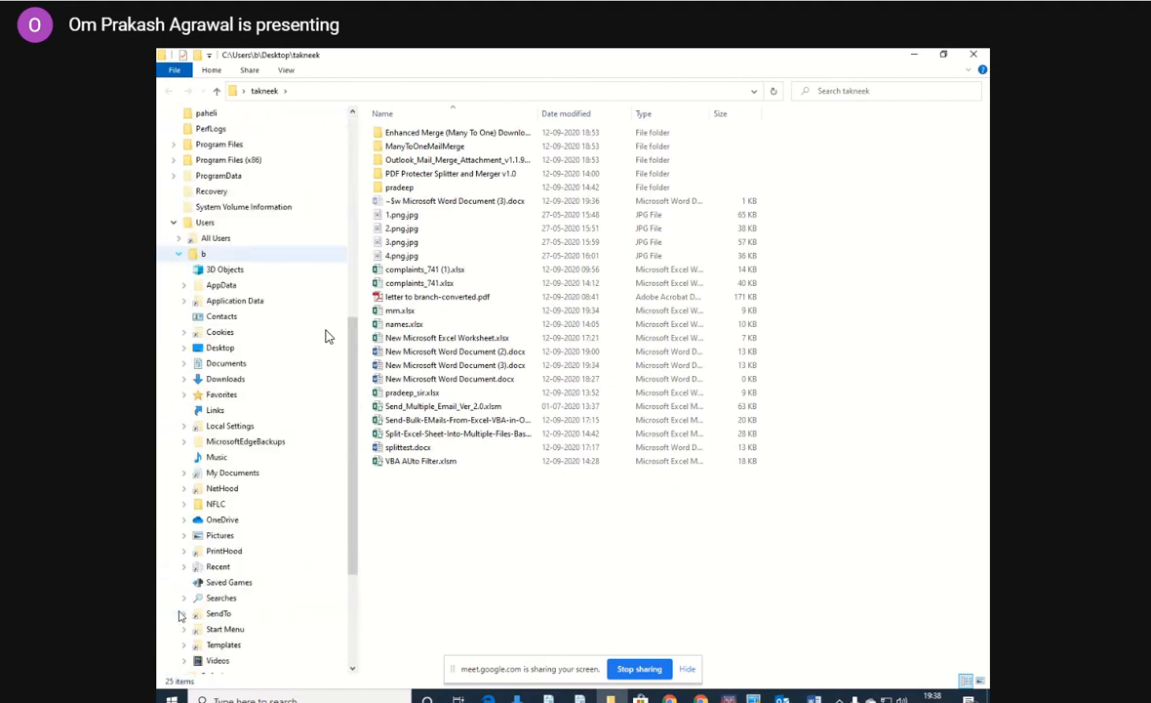
click(236, 366)
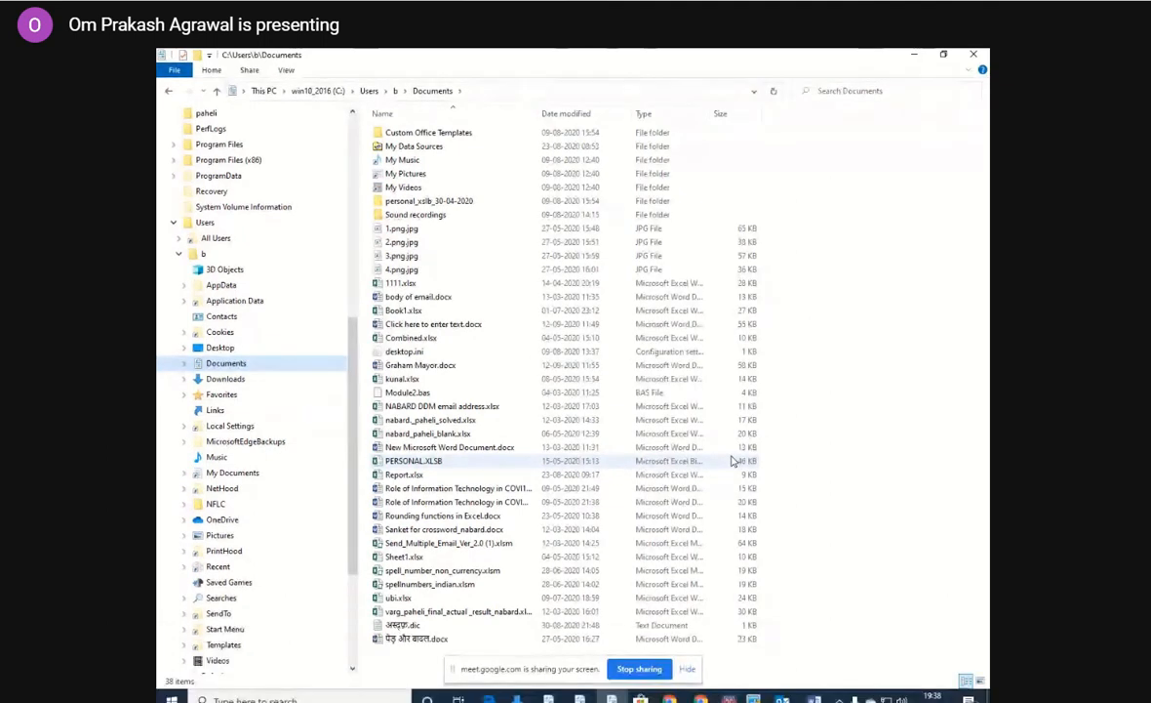
key(alt+Tab)
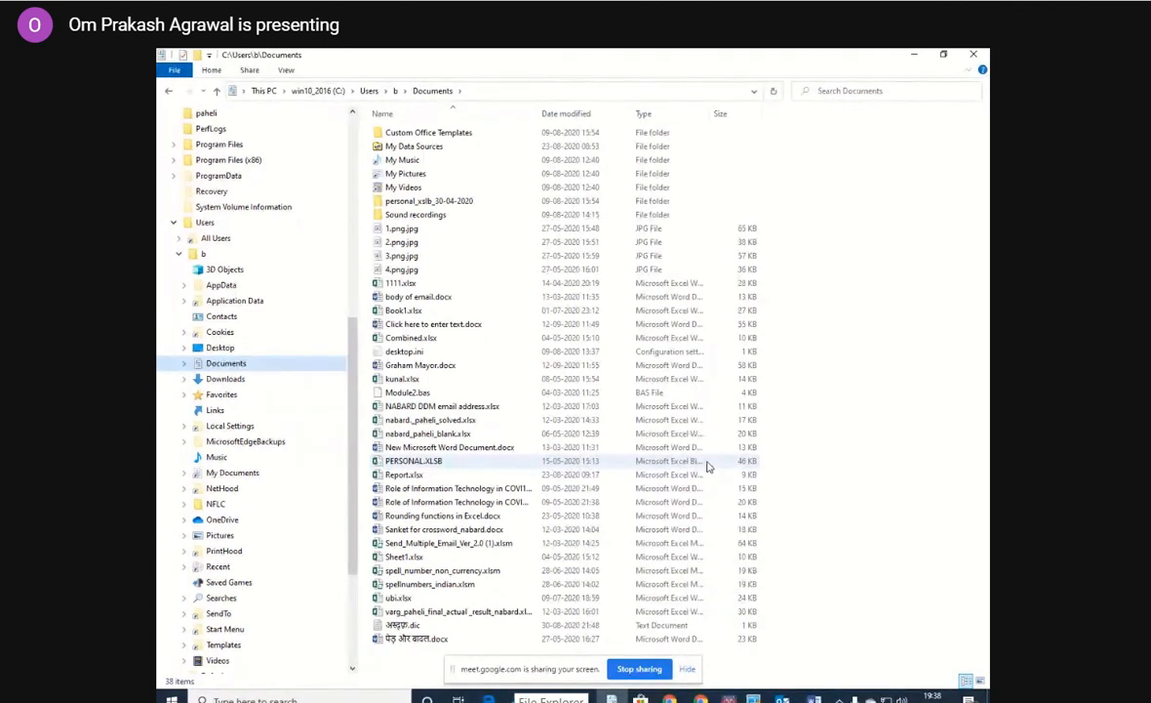
click(915, 56)
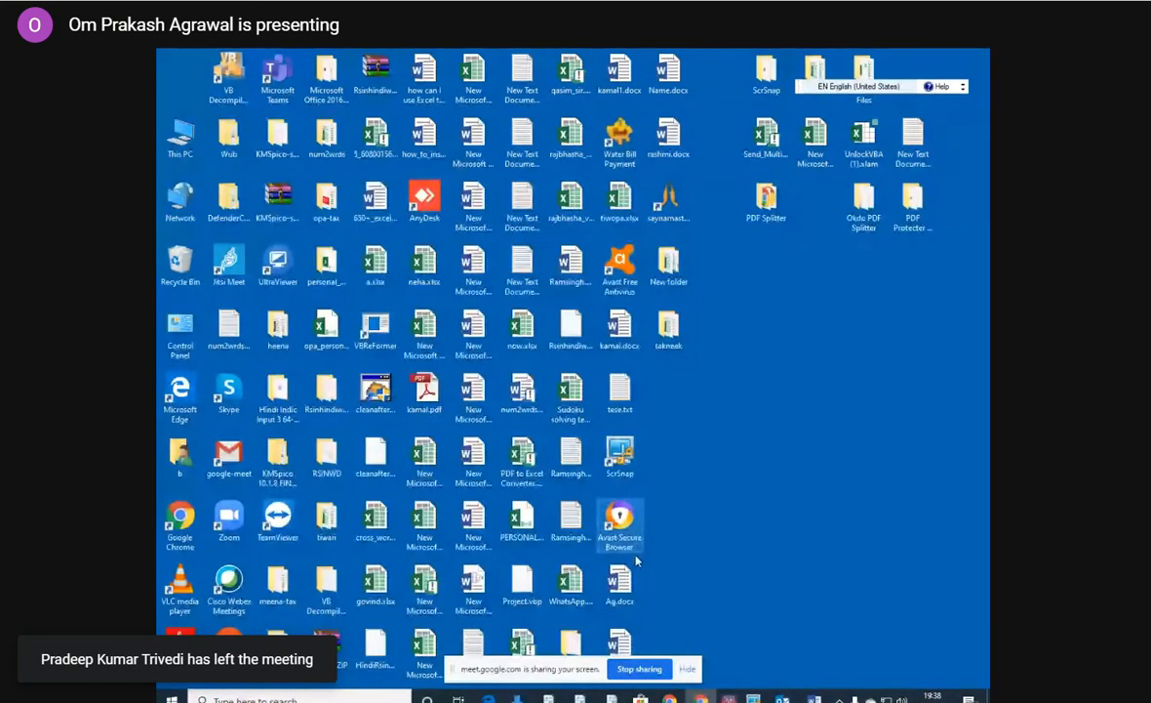
Switch back to the Word document and try to start the Many to One merge process.
click(813, 700)
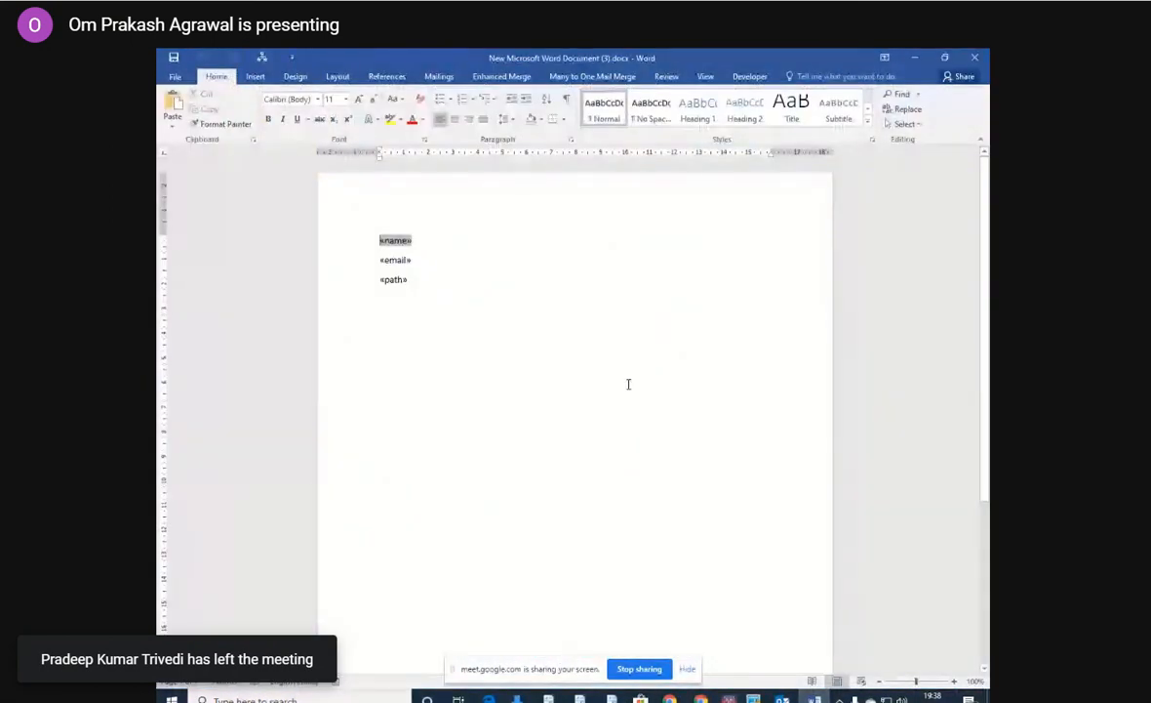
click(593, 76)
click(207, 113)
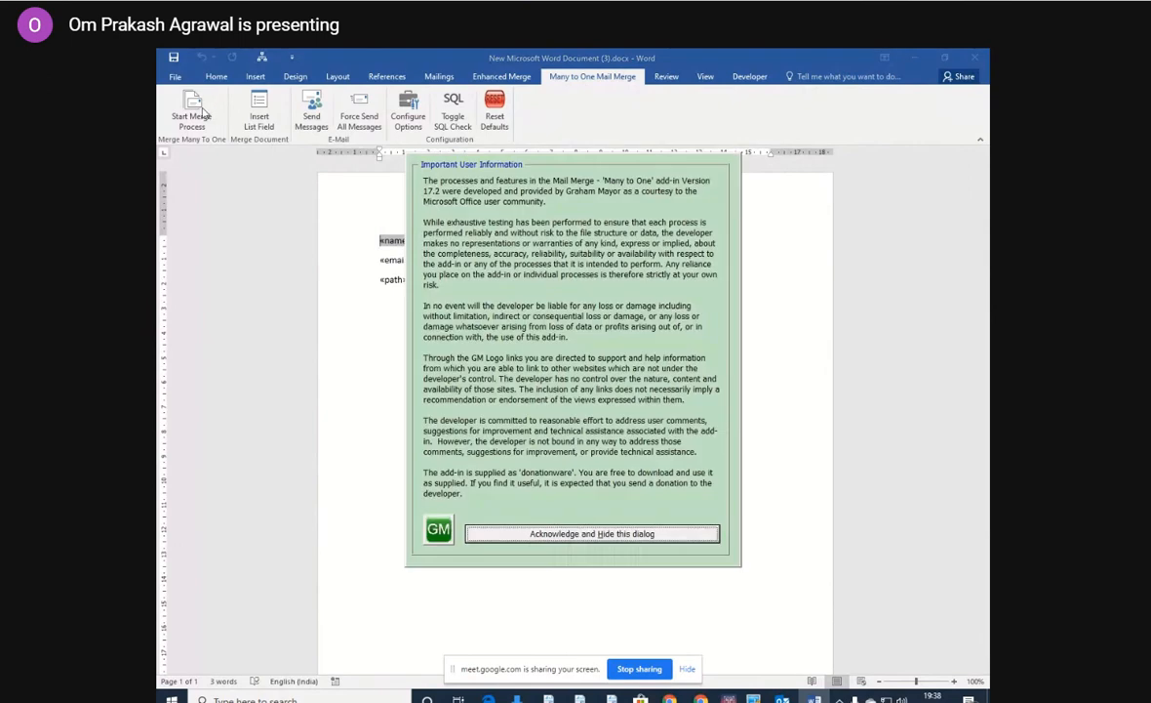
click(593, 536)
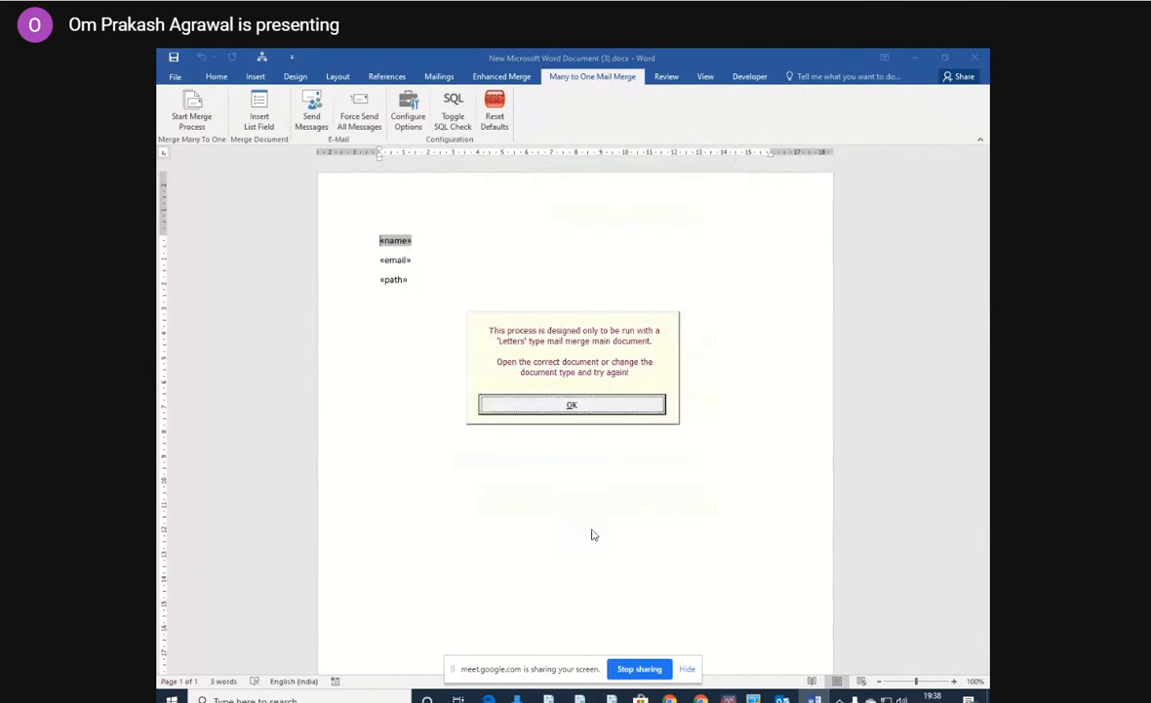
click(596, 409)
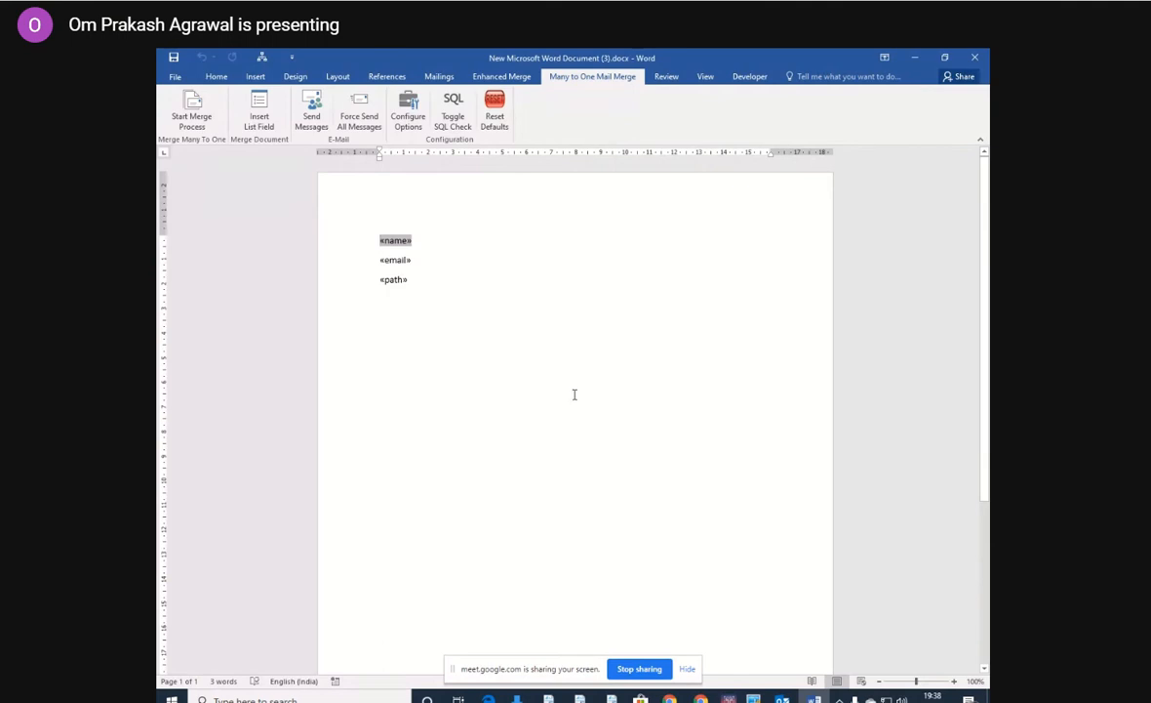
Delete the name, email and path merge fields from the document and set it up as a Letters mail merge.
drag(381, 230, 437, 308)
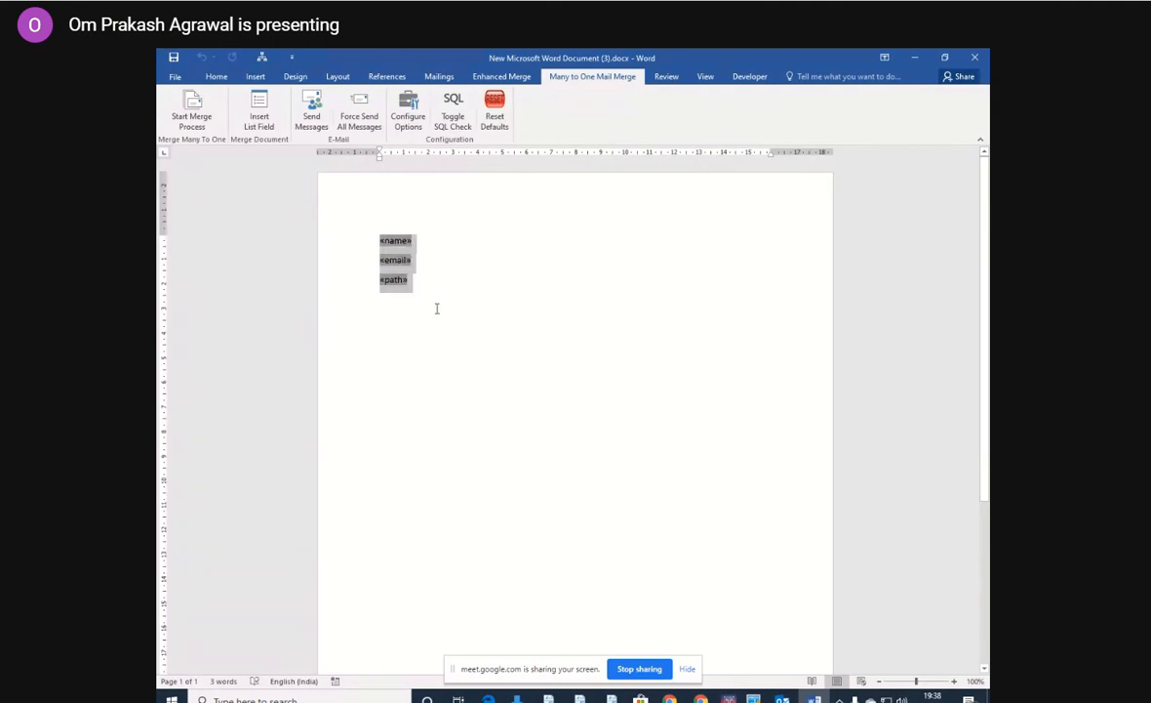
key(Delete)
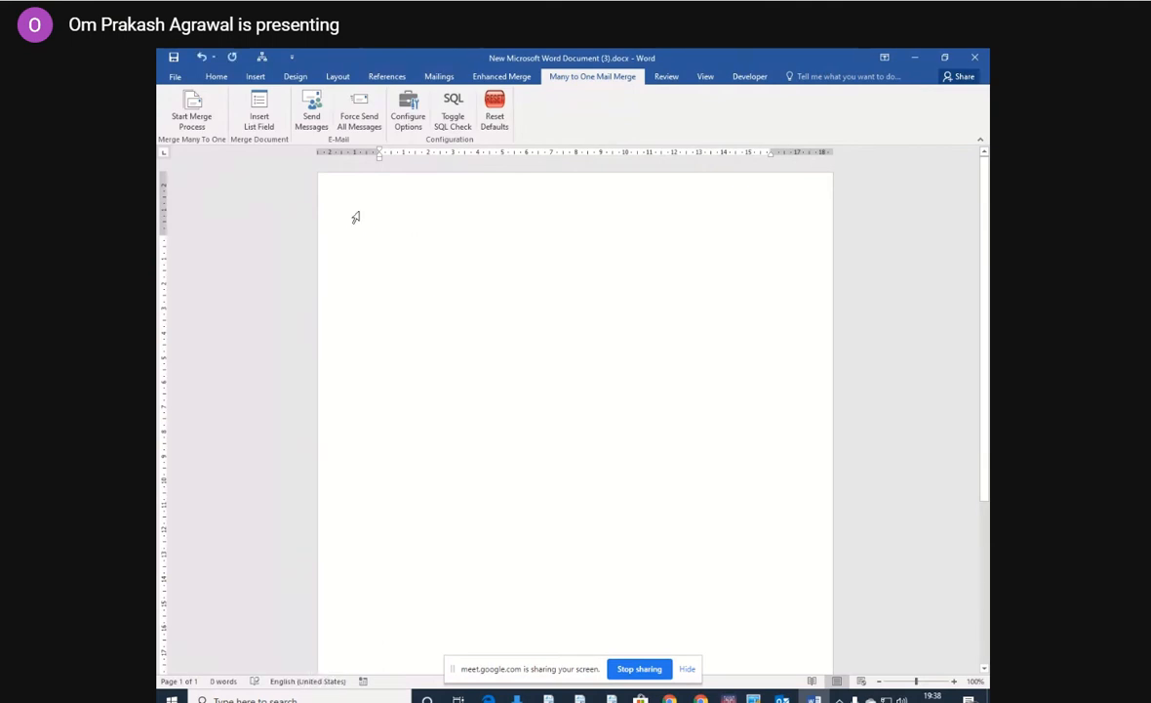
click(438, 77)
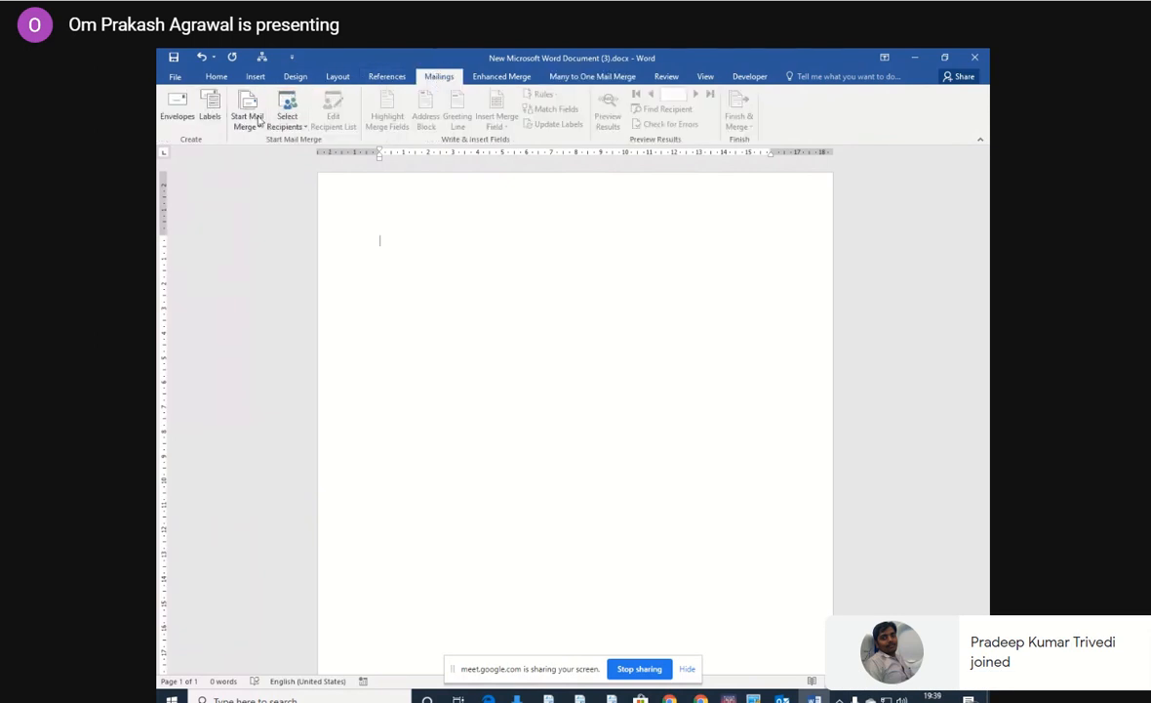
click(247, 116)
click(264, 141)
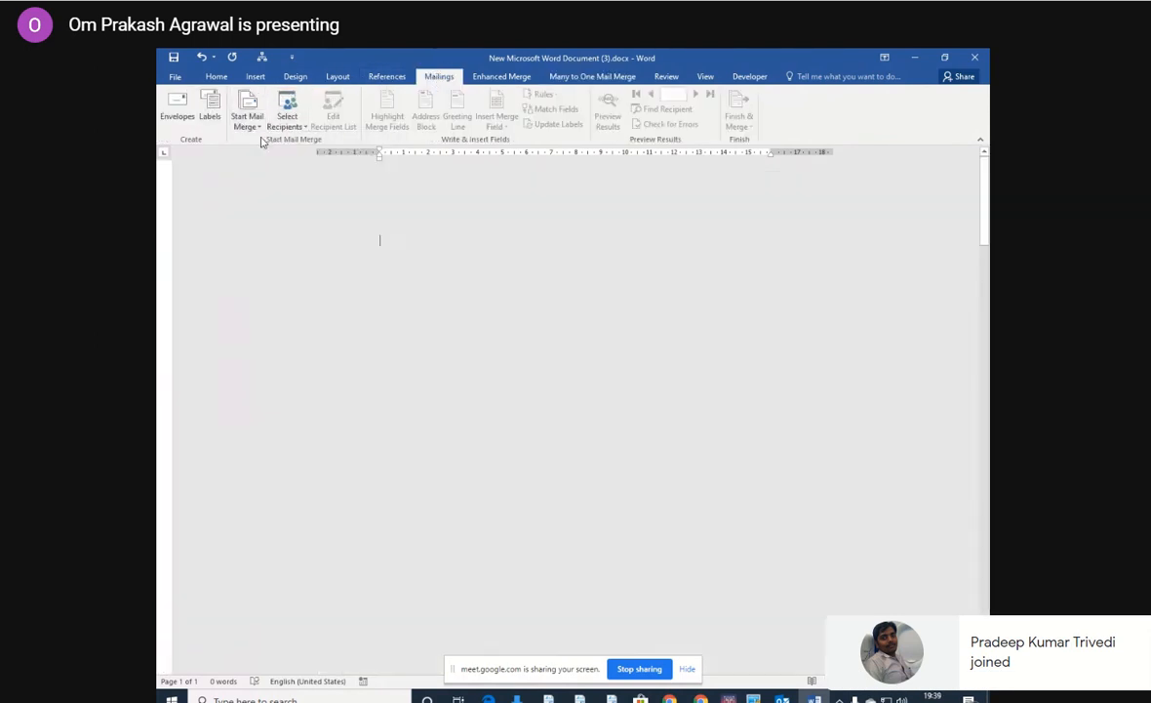
Use Sheet1$ of mm.xlsx from the Desktop's takneek folder as the existing recipient list, with its first row as column headers.
click(285, 115)
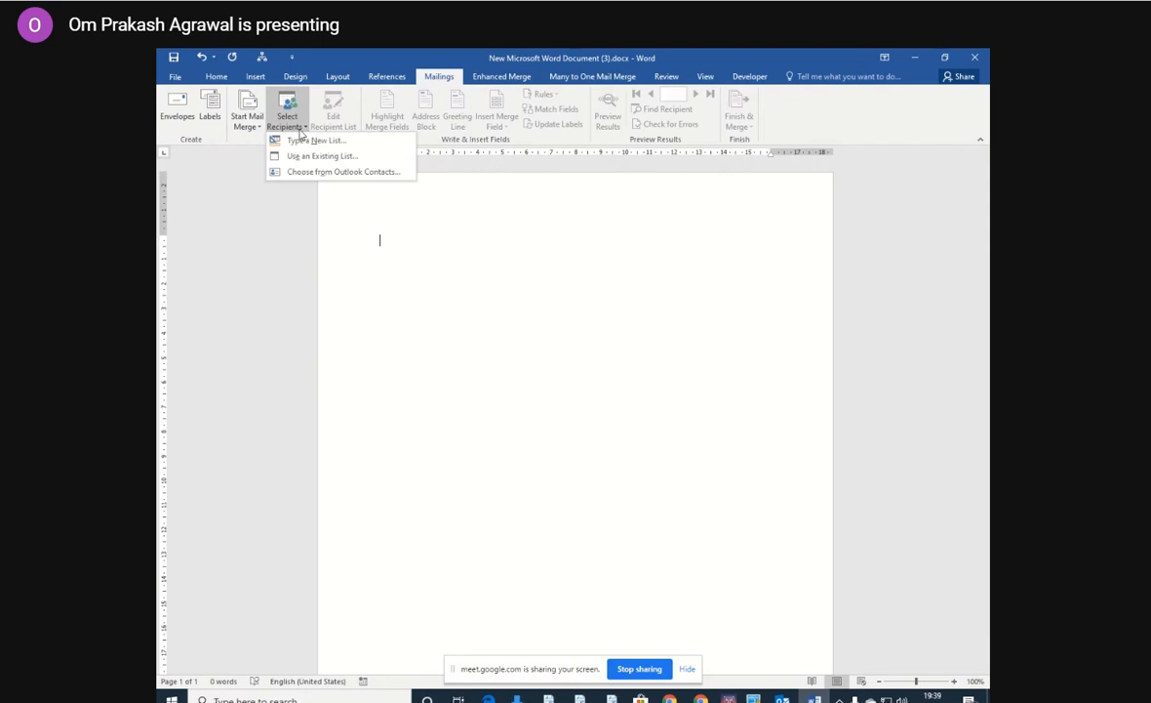
click(307, 158)
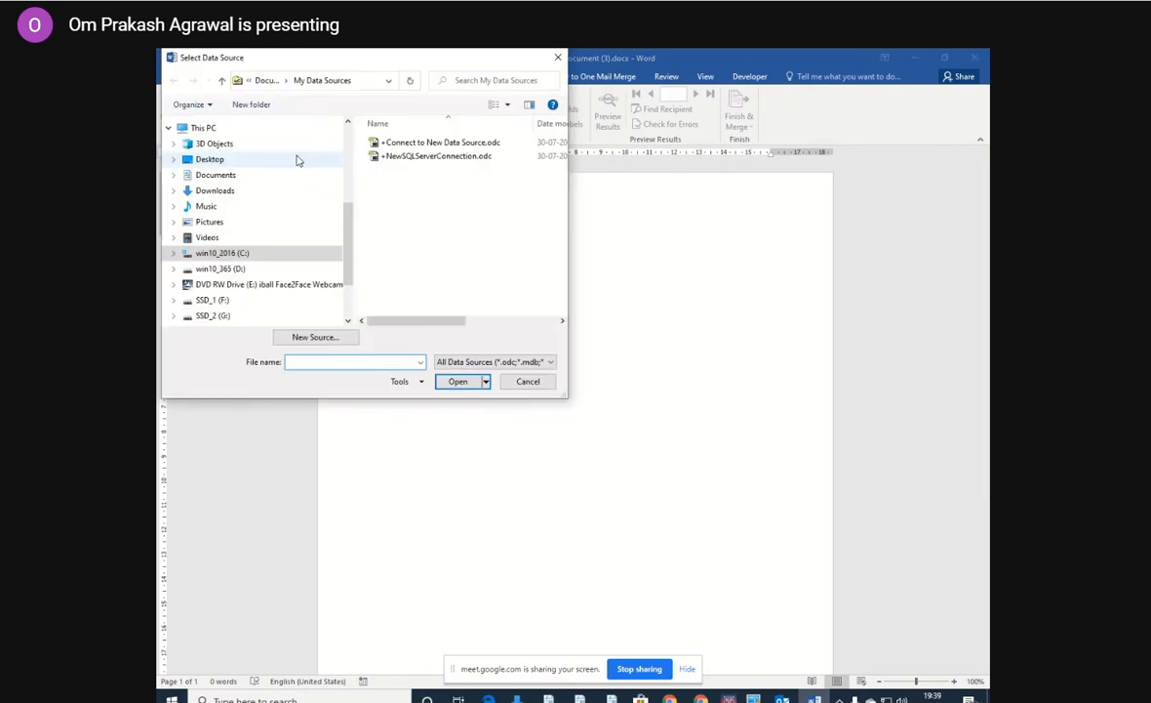
click(256, 158)
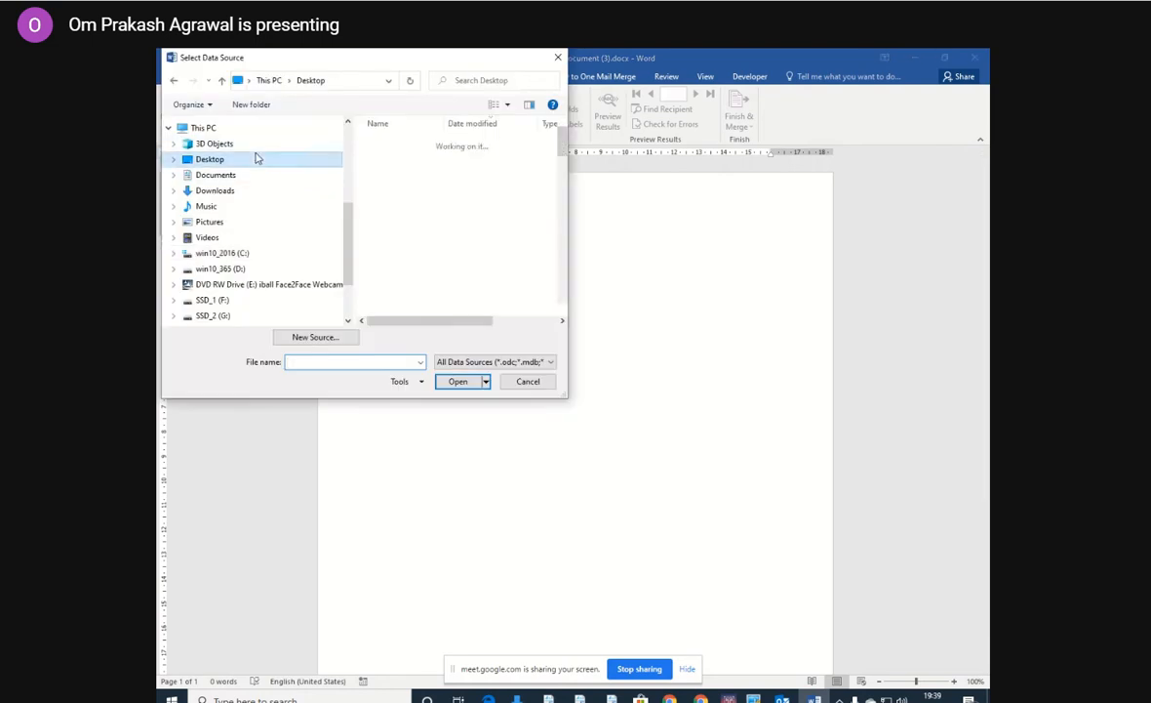
drag(565, 144, 561, 239)
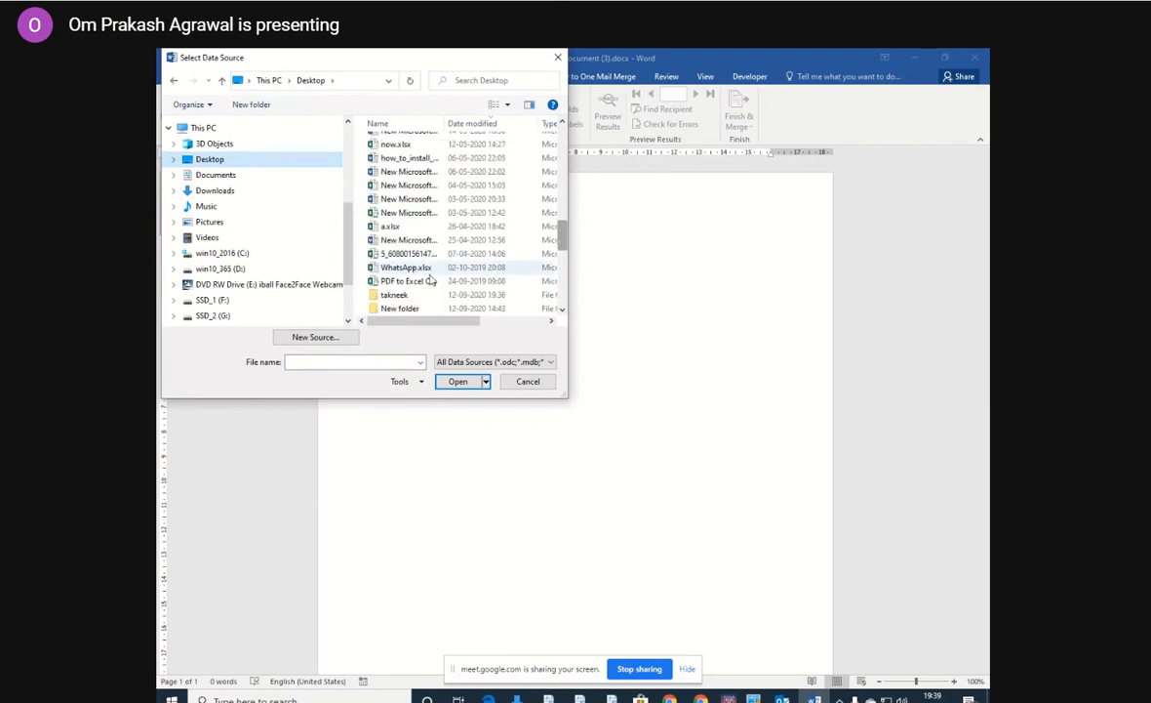
double_click(395, 294)
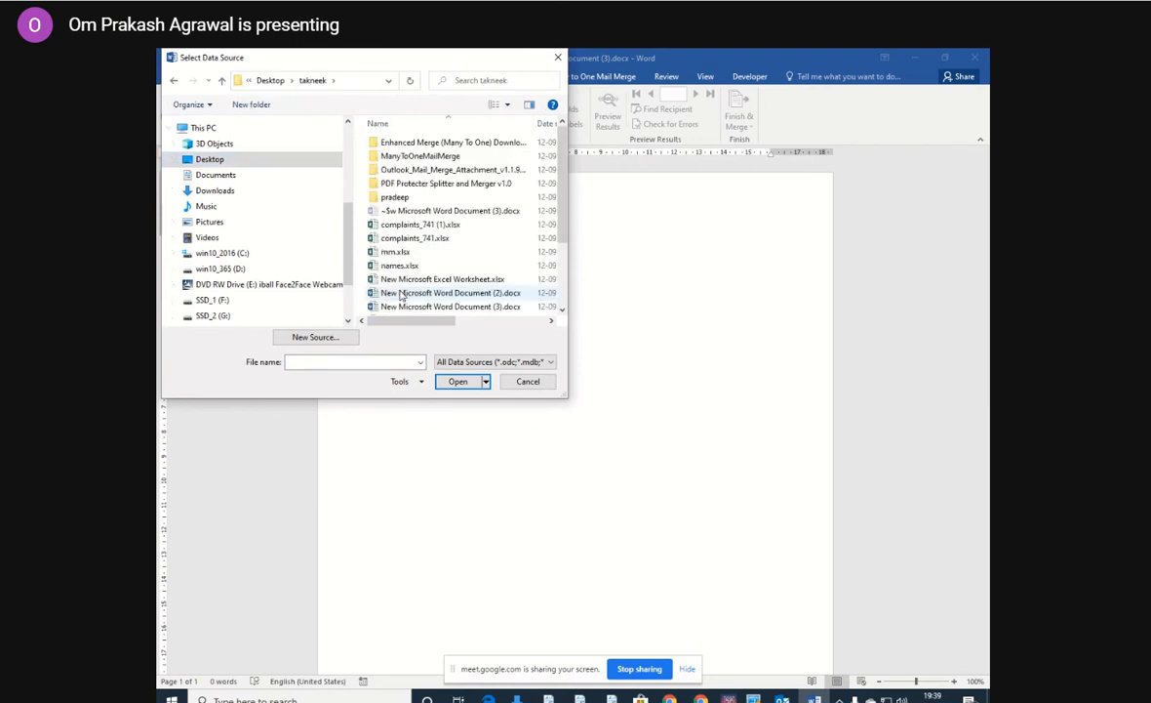
click(395, 252)
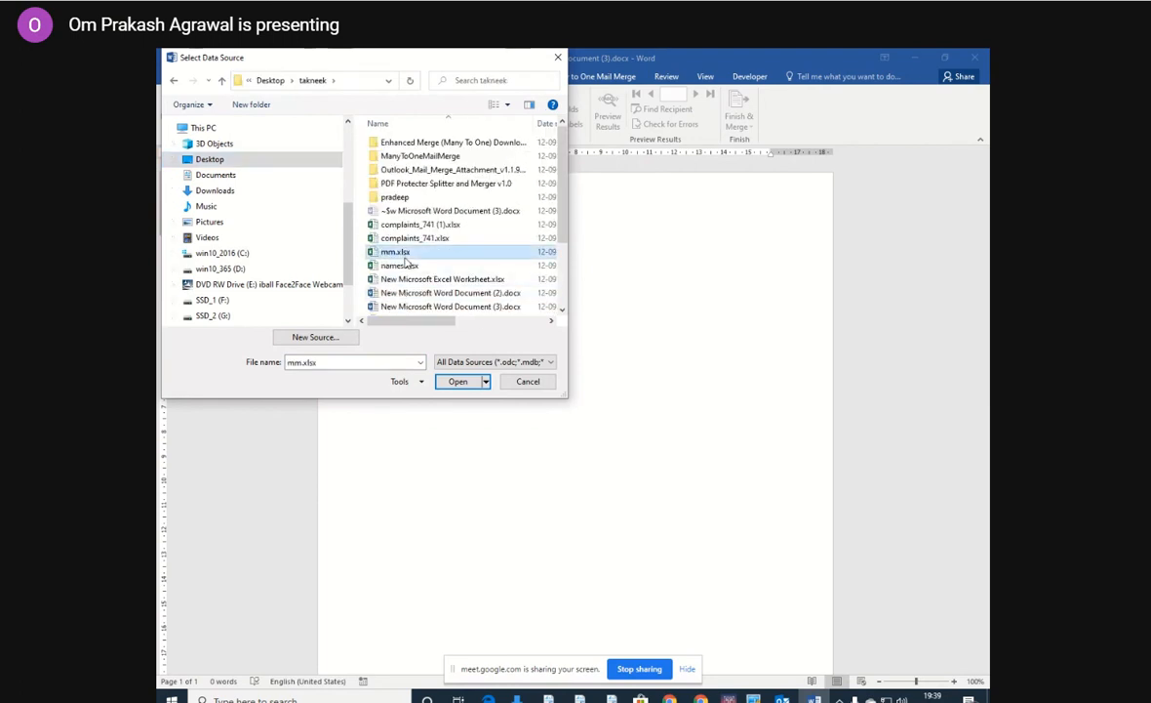
click(461, 382)
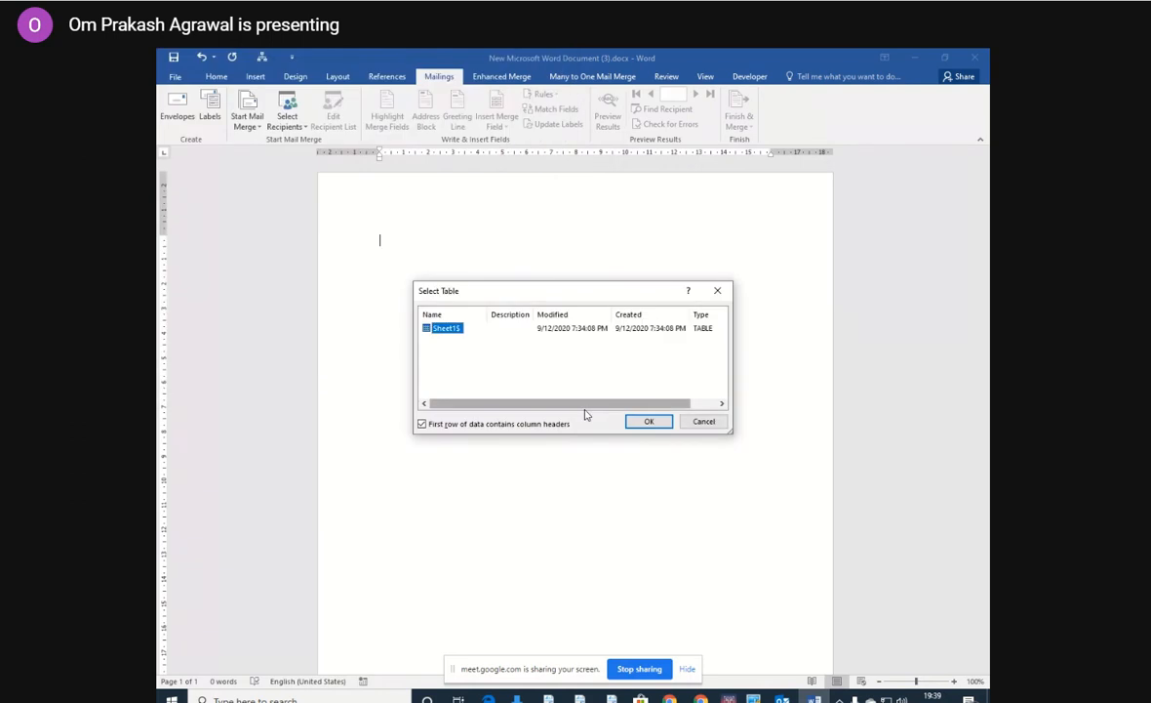
click(655, 422)
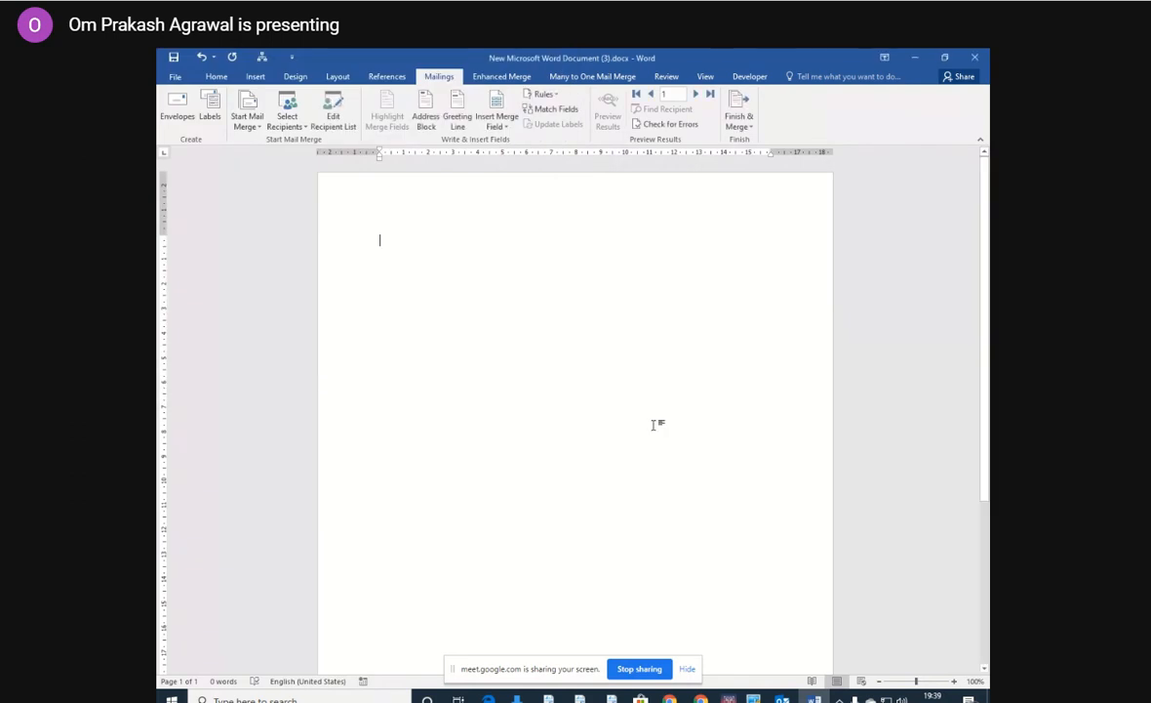
Insert the name merge field on the document's first line.
click(497, 102)
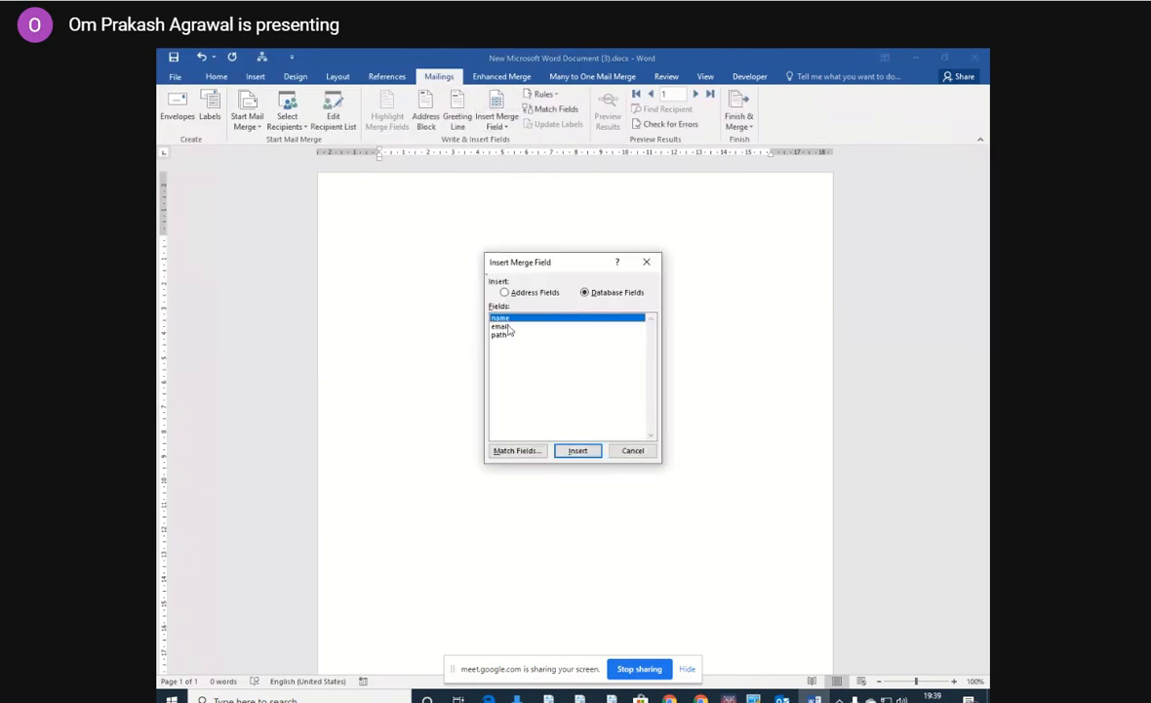
click(578, 451)
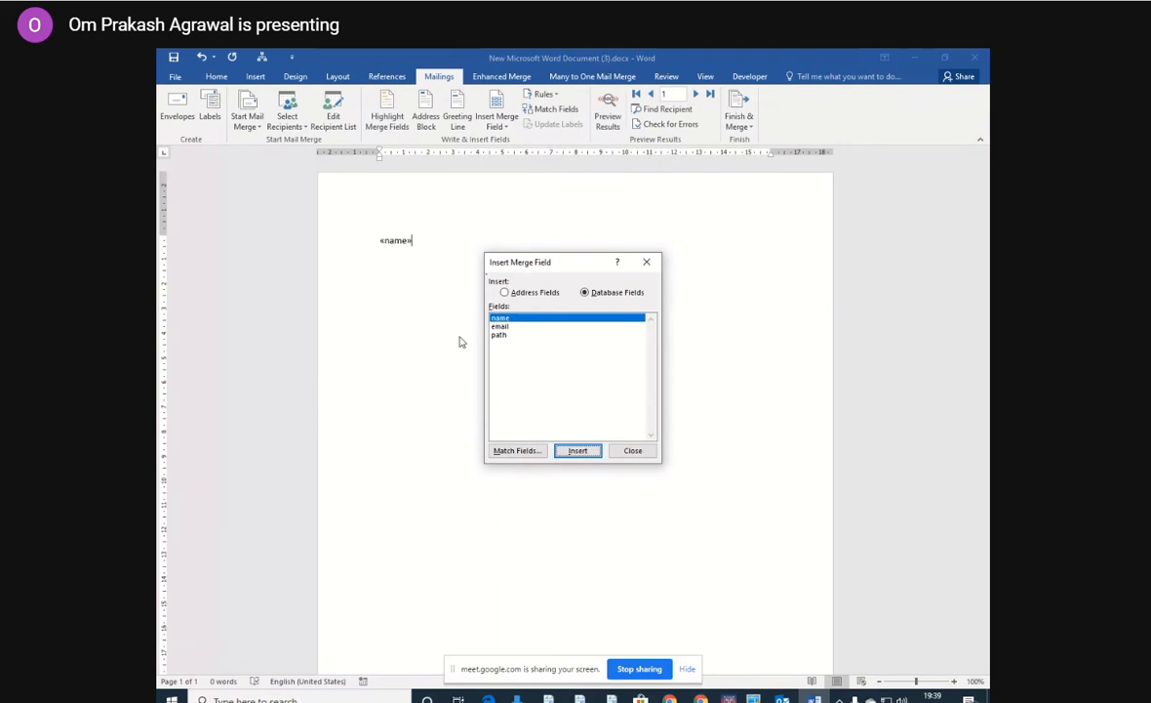
click(619, 450)
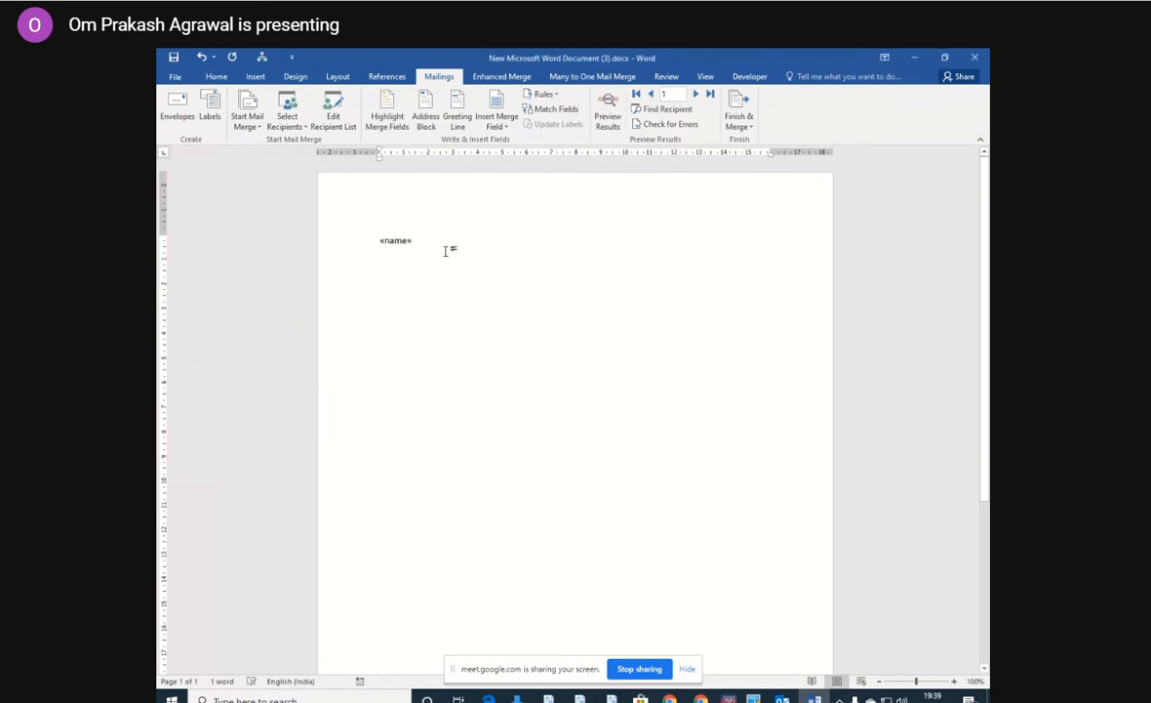
Insert the email and path merge fields on separate lines below the name field.
key(Return)
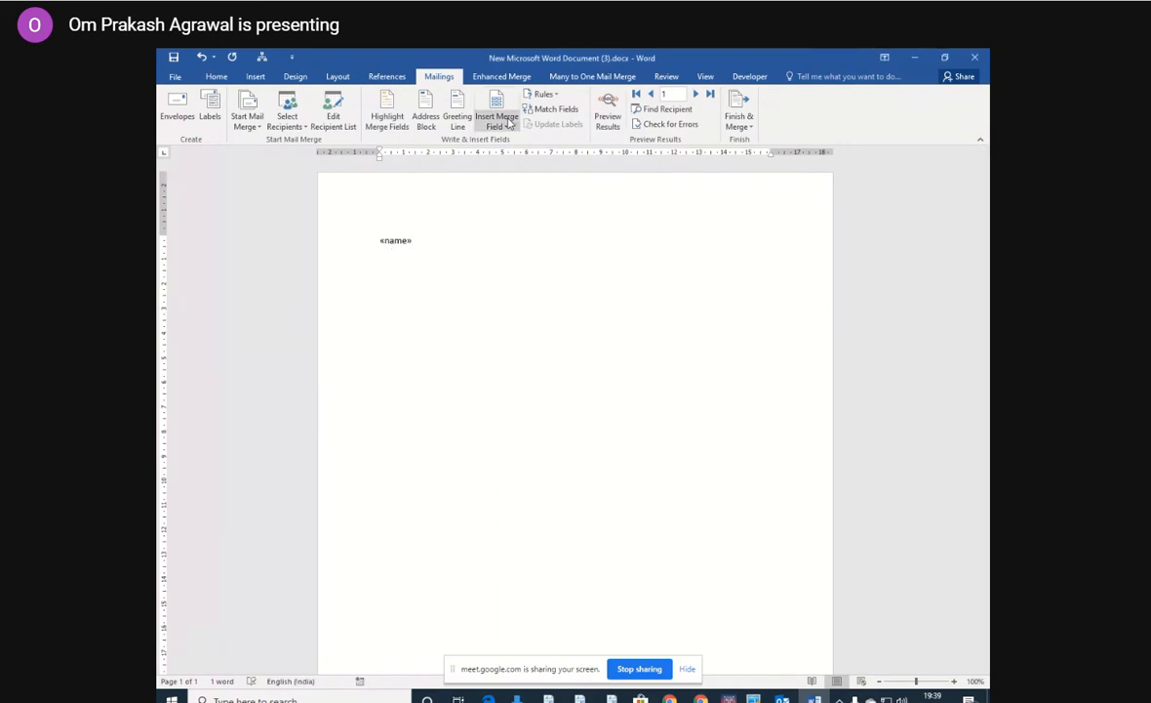
click(498, 126)
click(504, 155)
key(Return)
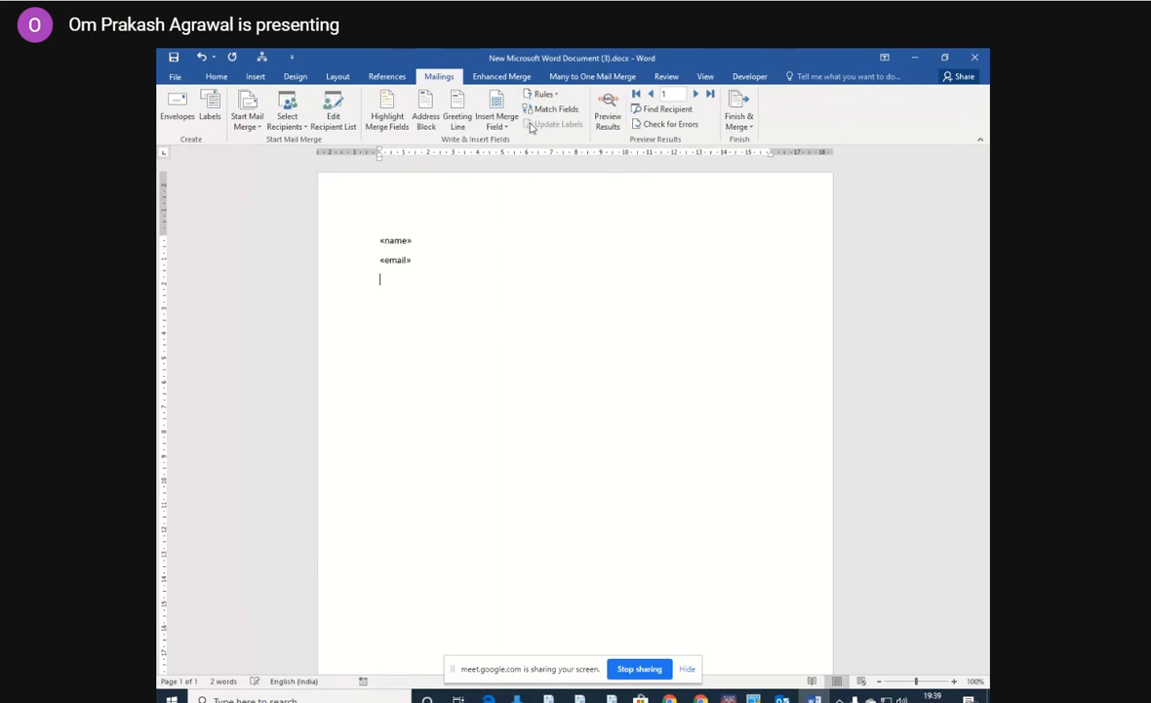
click(499, 126)
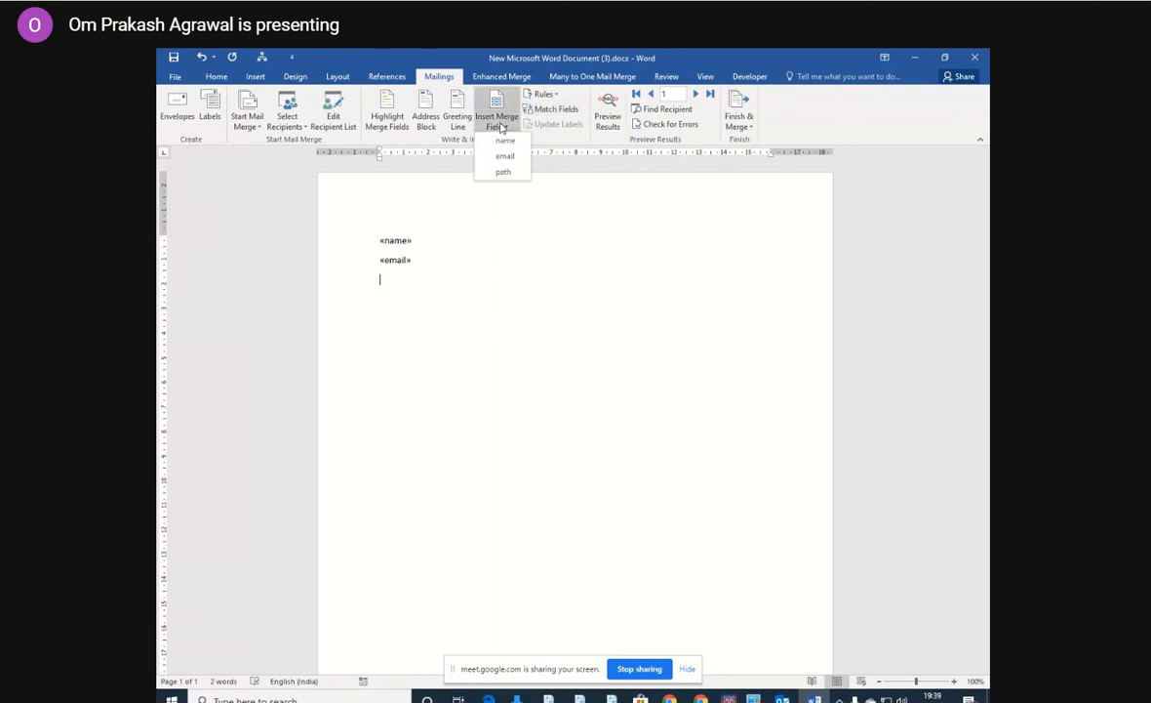
click(497, 174)
click(489, 234)
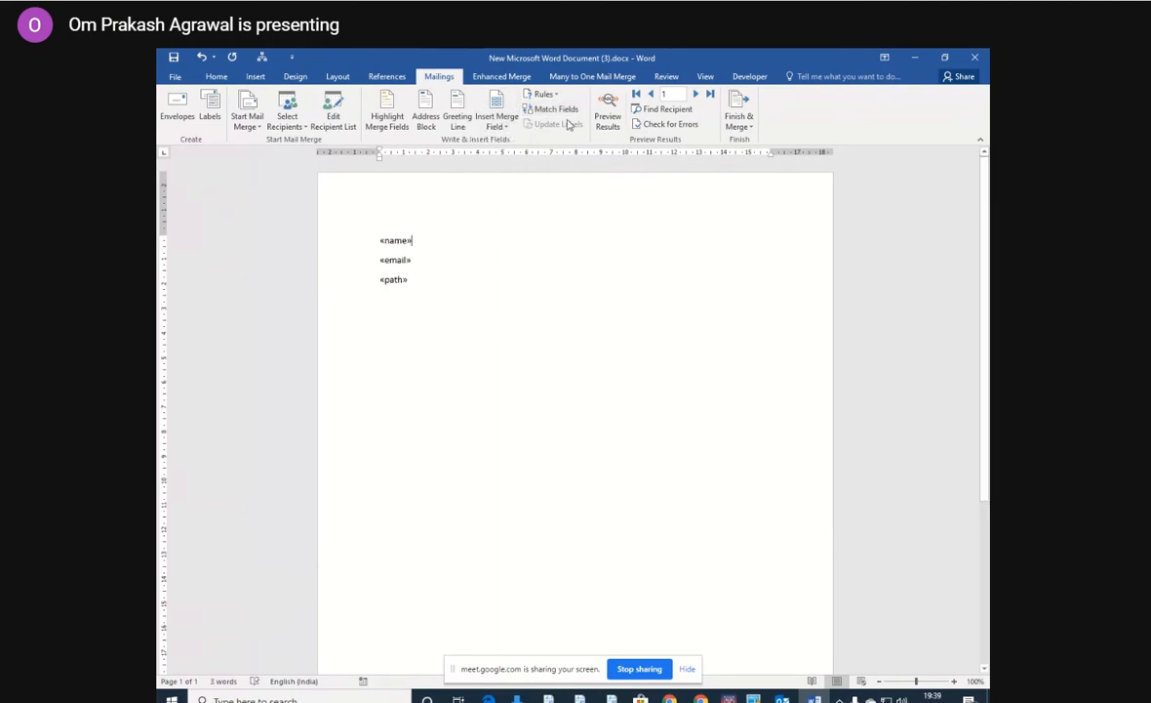
Start the Many to One merge process and let it save the main document.
click(596, 77)
click(191, 108)
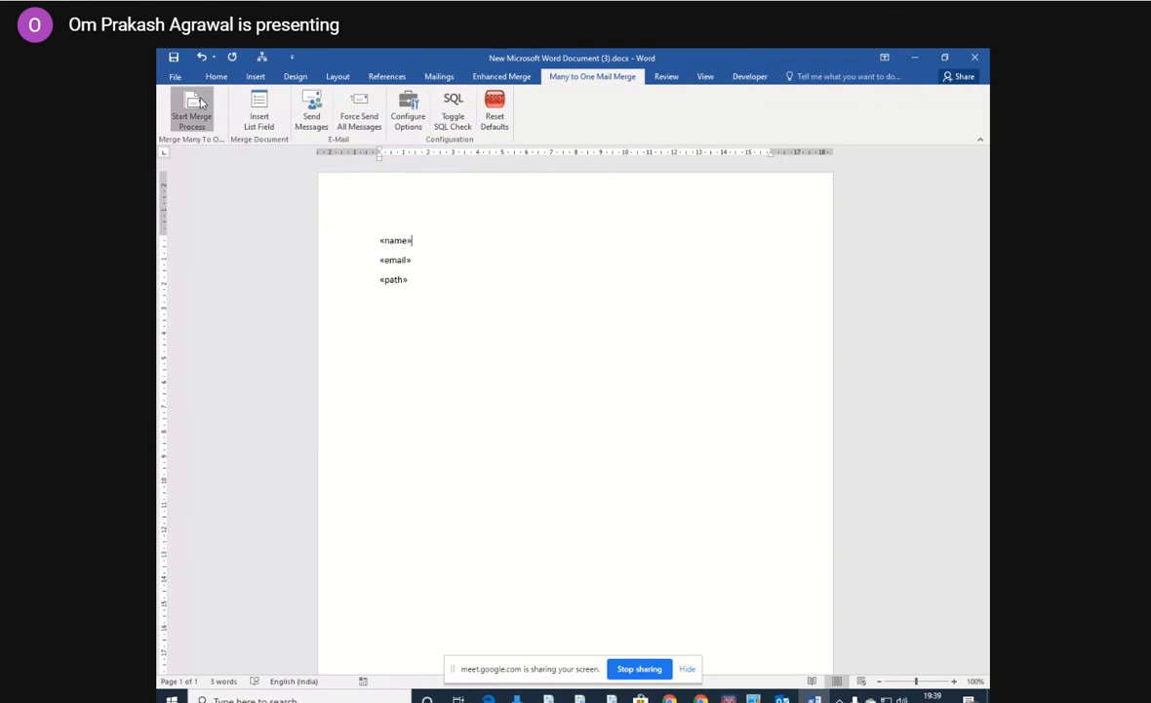
click(585, 534)
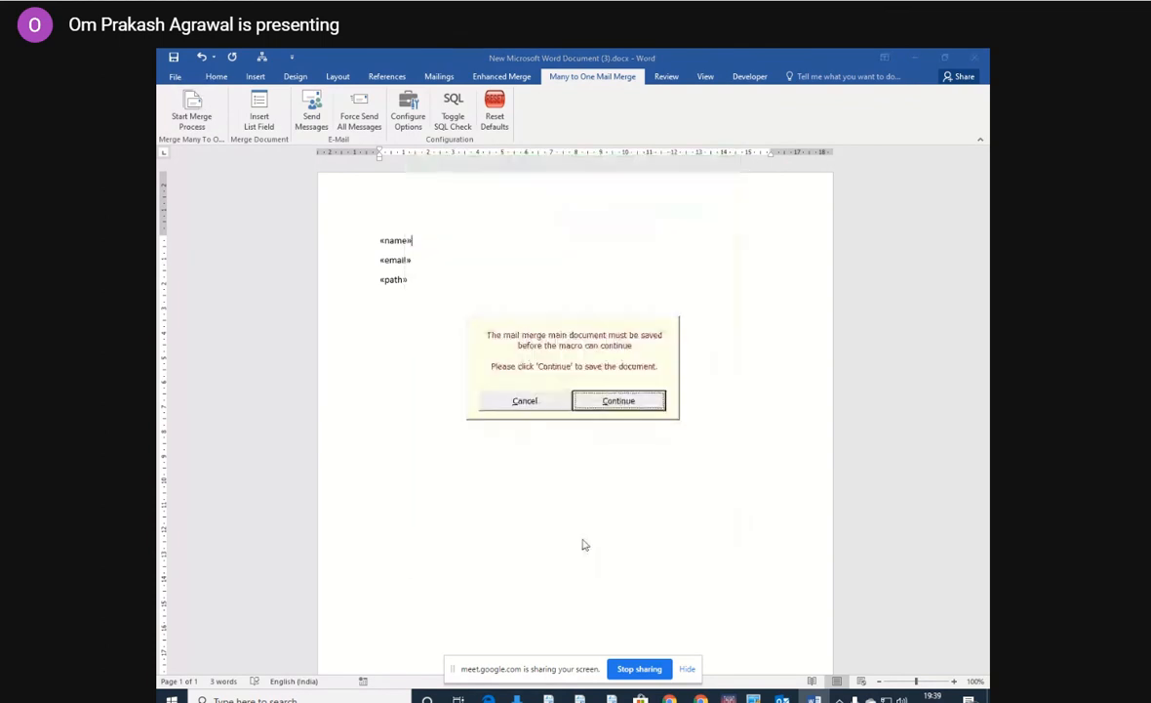
click(620, 398)
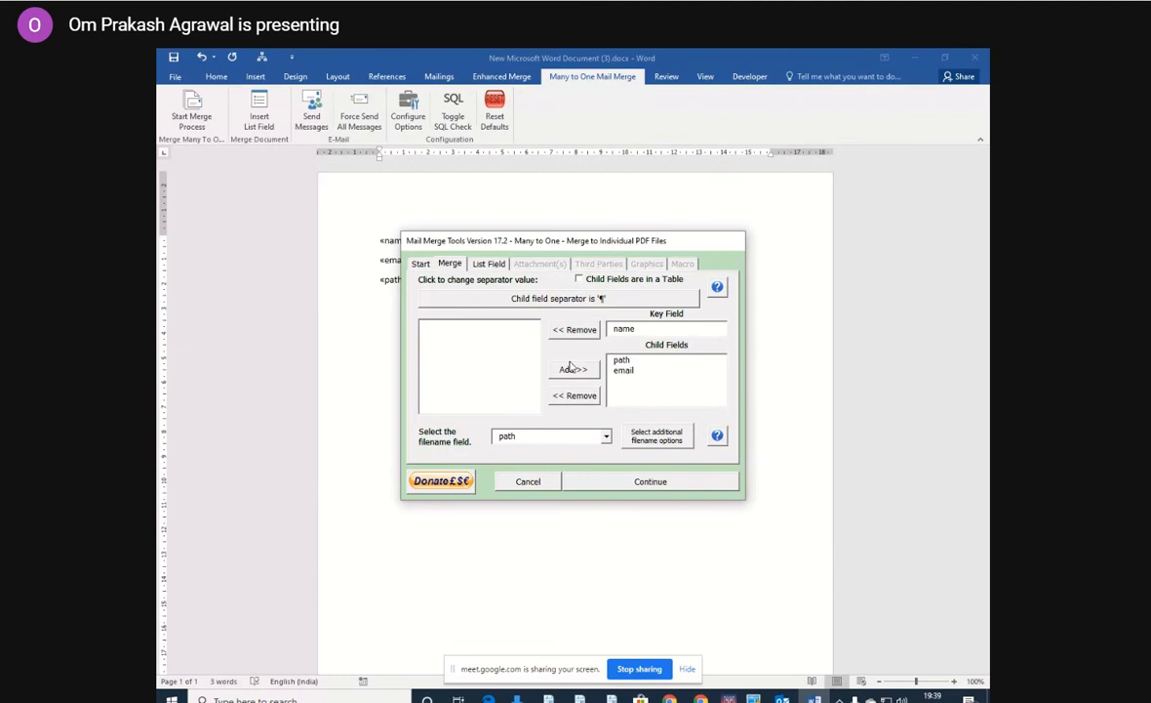
Set the merge destination to Merge to Email Message, keeping the Merge Many to One type.
click(420, 264)
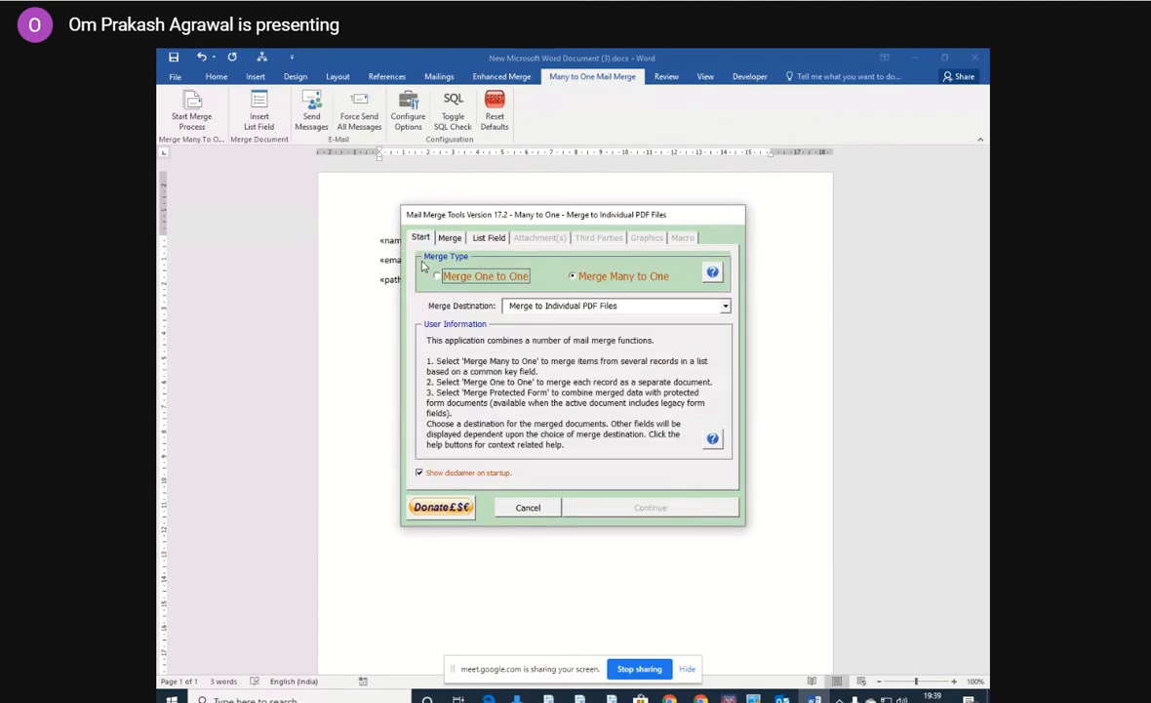
click(725, 307)
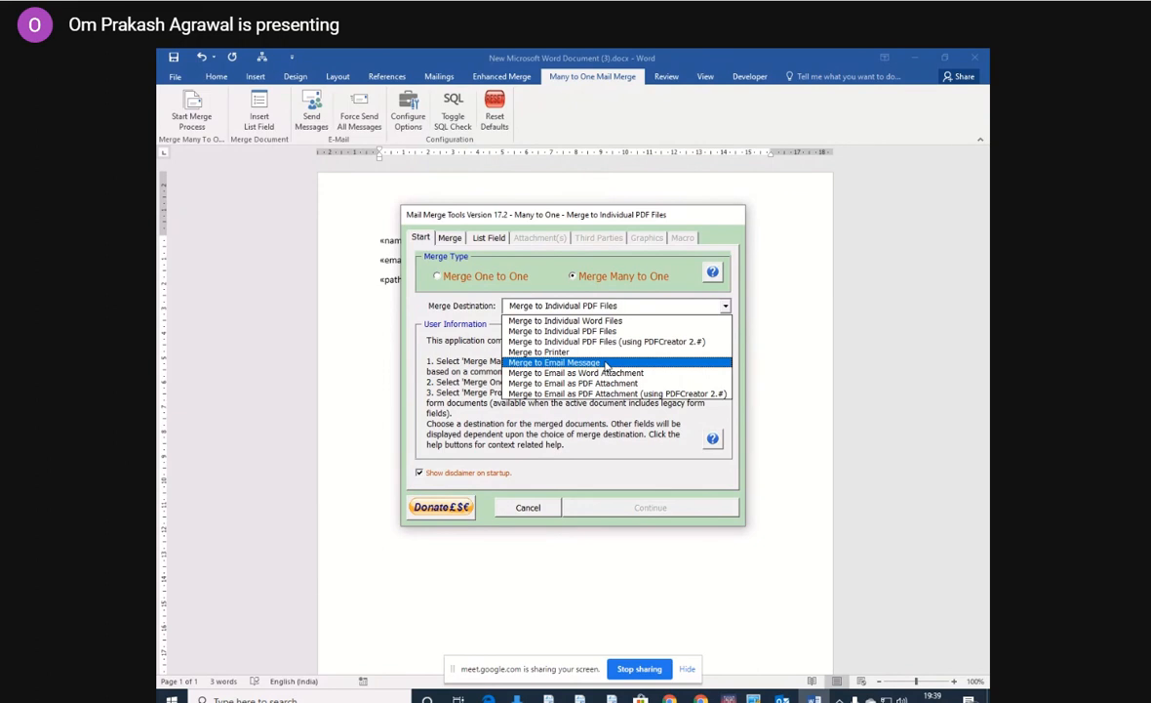
click(606, 363)
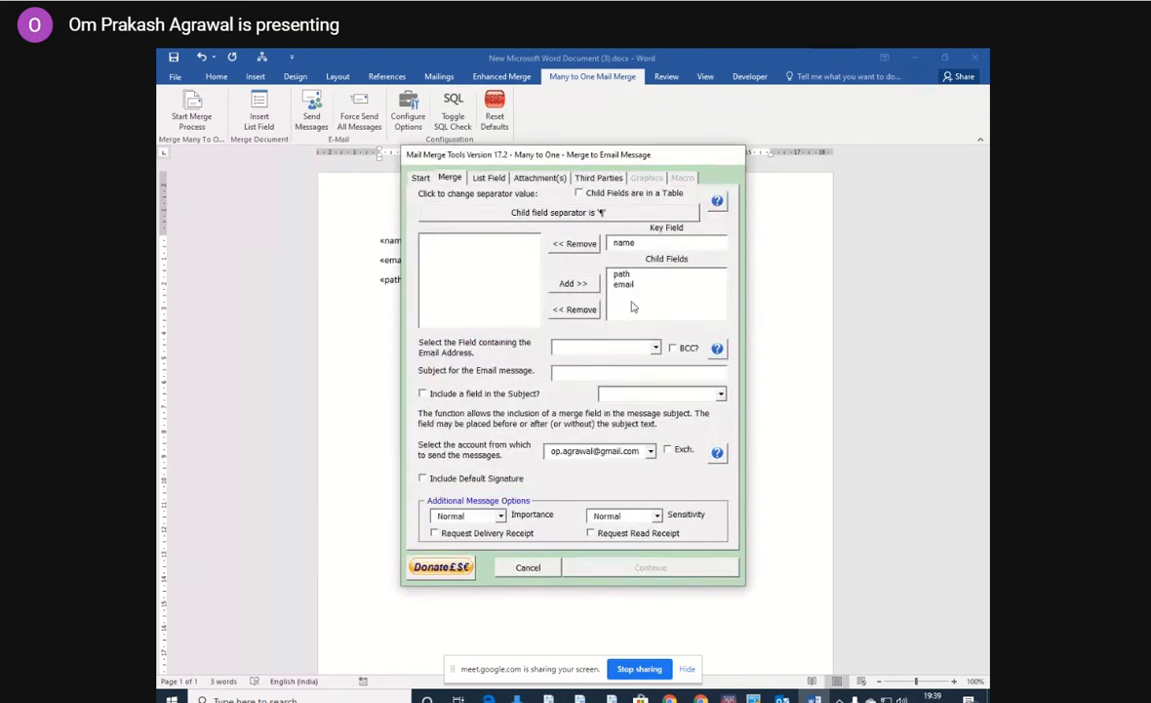
Use email as the address field and set the subject to "hi" followed by the name field.
click(656, 348)
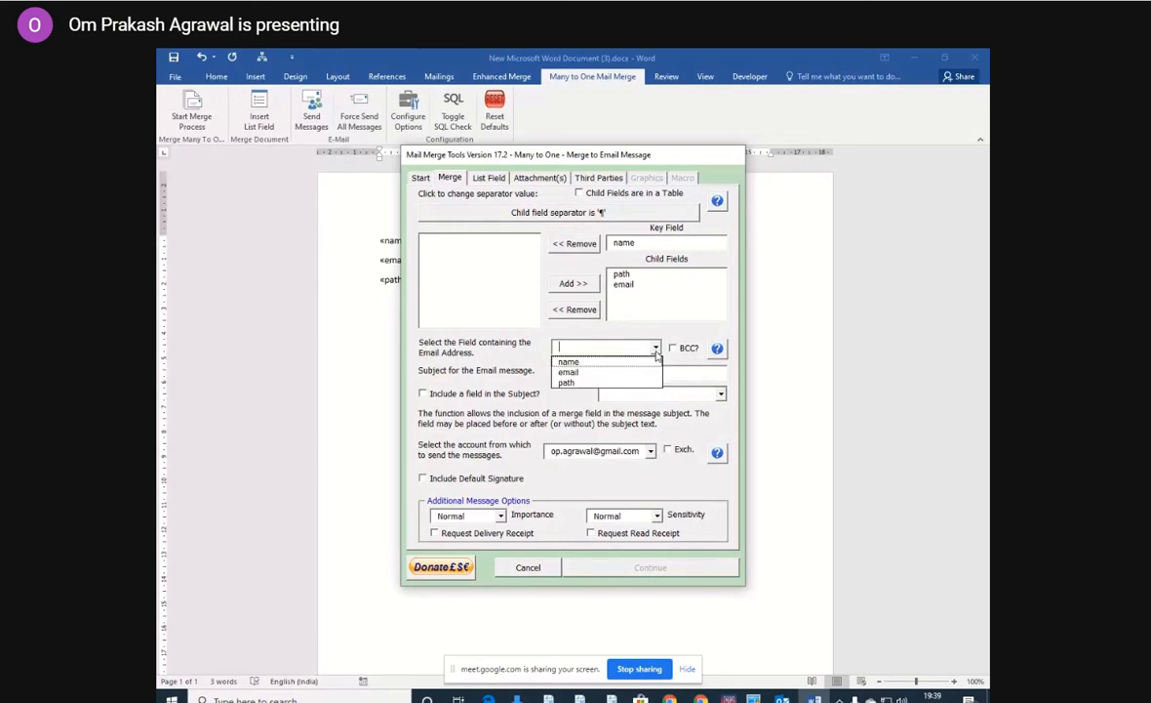
click(589, 373)
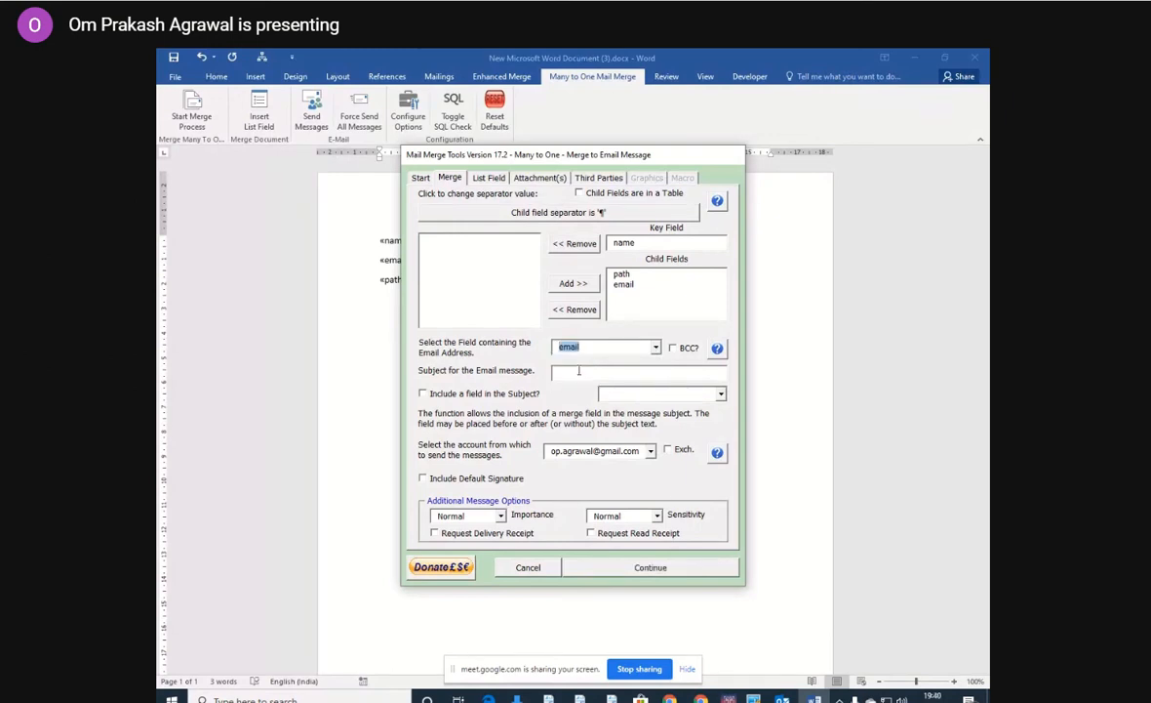
click(579, 371)
click(721, 394)
click(649, 405)
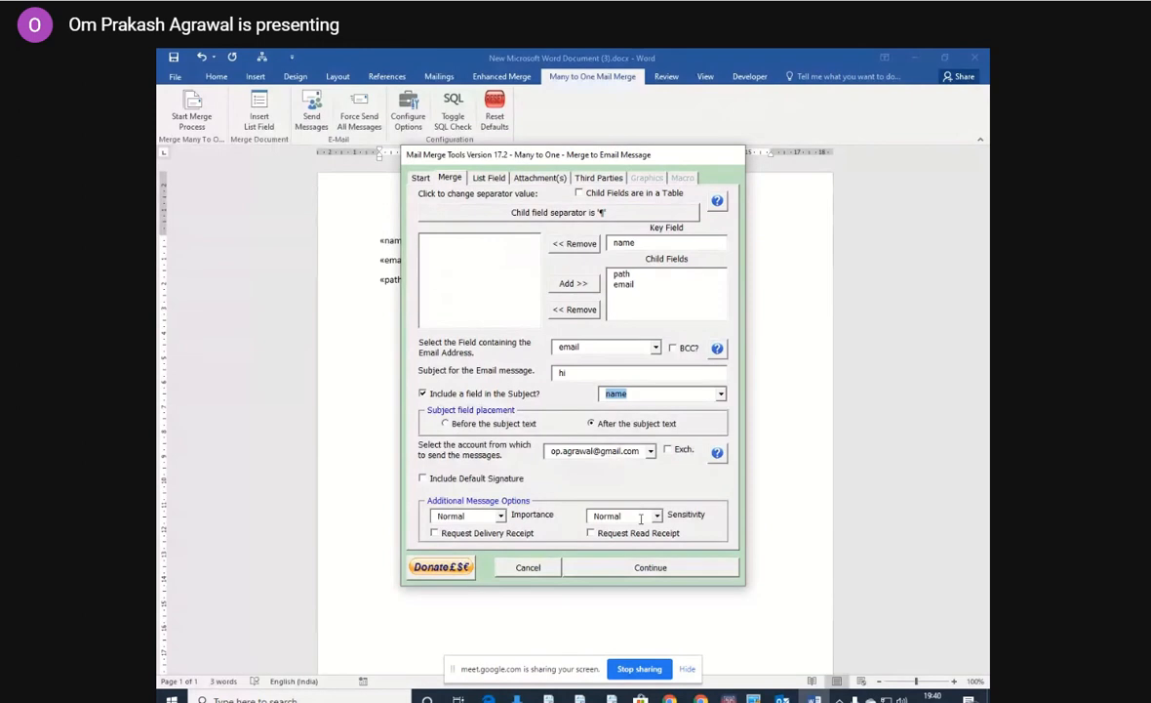
Add the path field as the data-file source of each message's individual attachments.
click(538, 179)
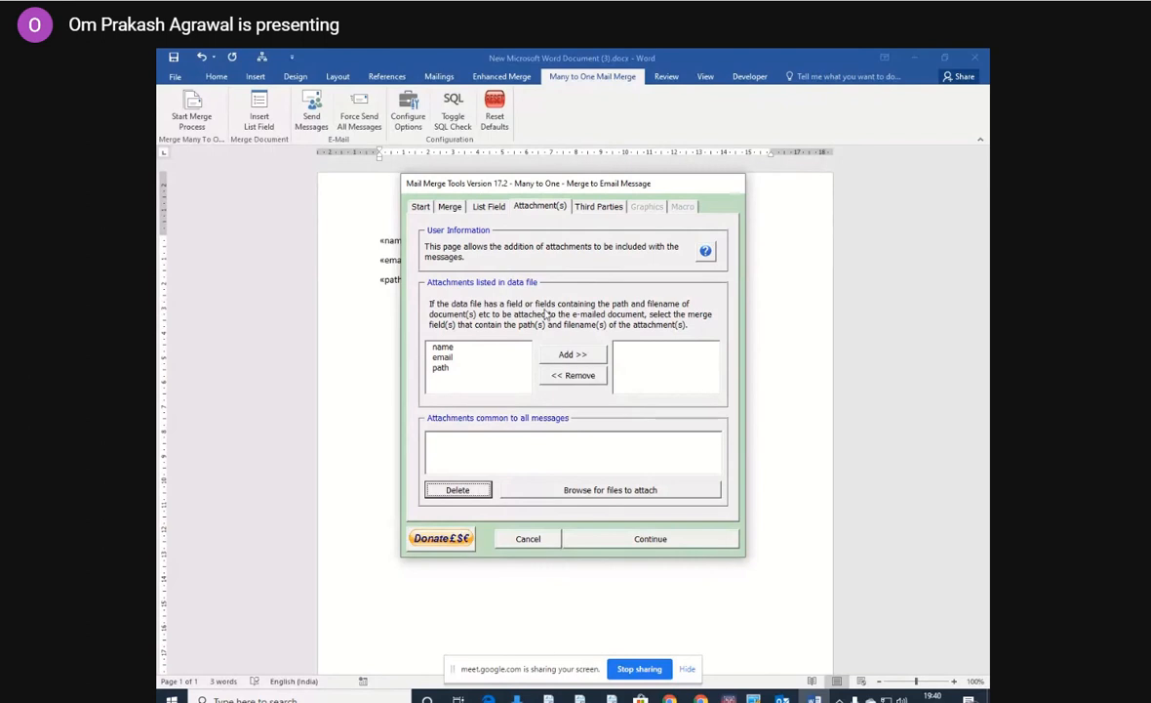
click(488, 368)
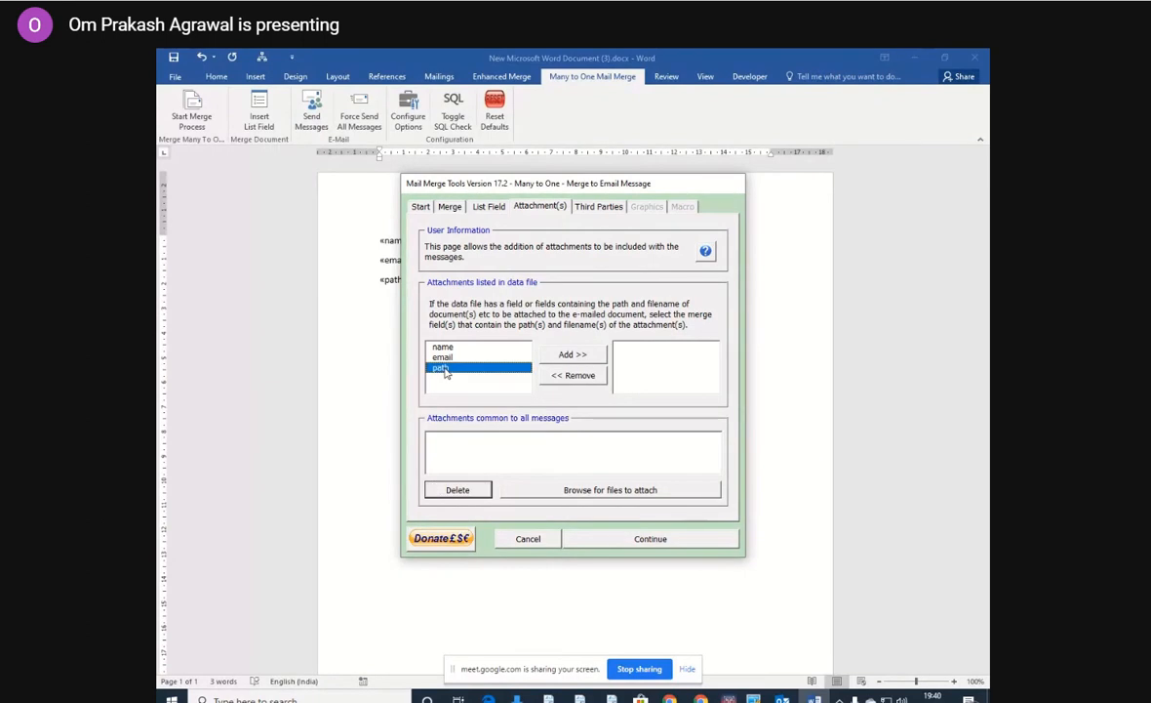
click(573, 356)
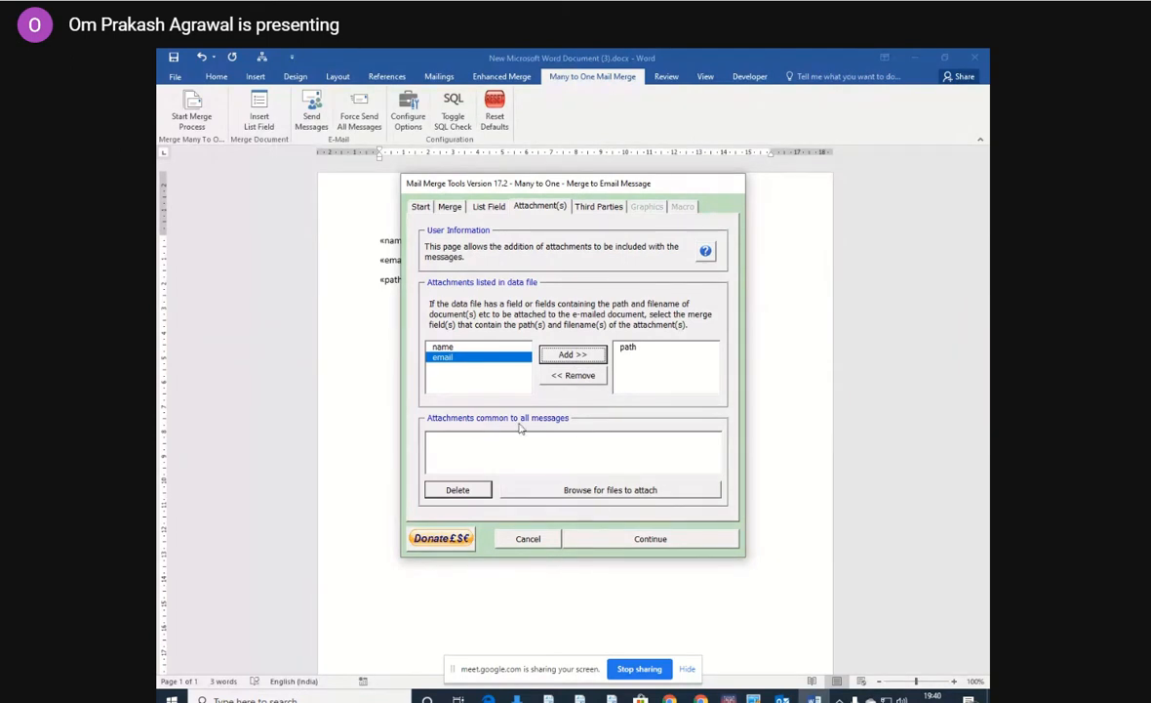
Attach 1111.xlsx from the Documents folder to all messages and run the merge.
click(601, 492)
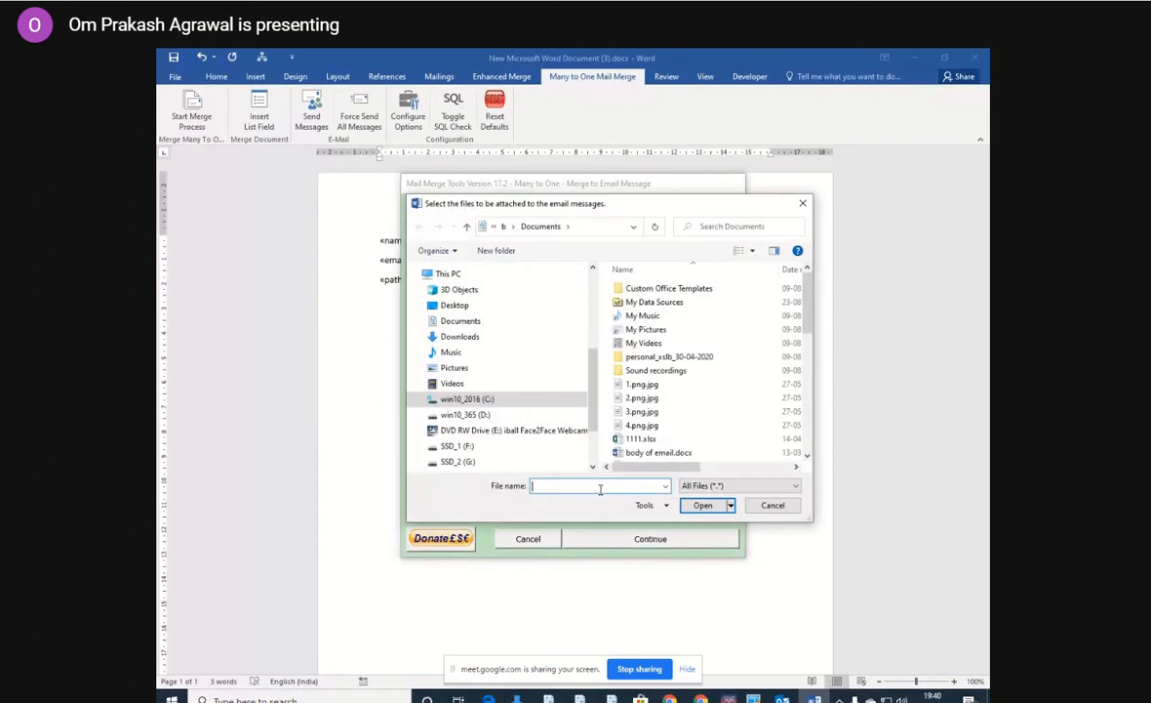
click(644, 439)
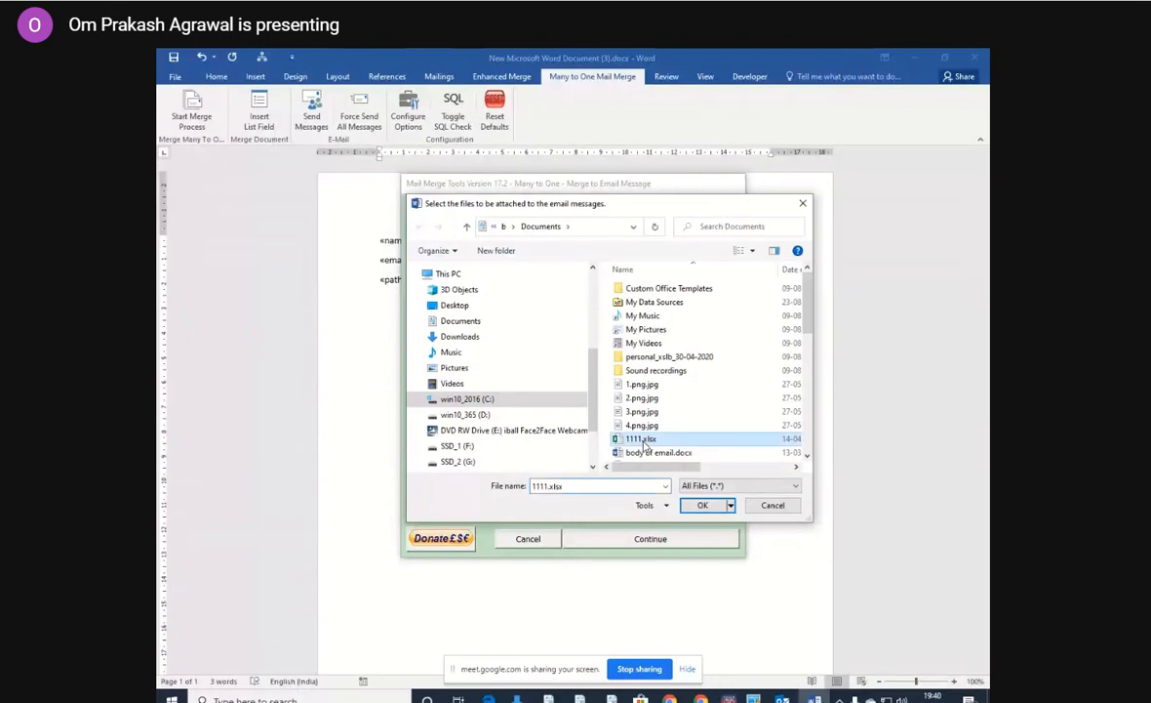
click(714, 512)
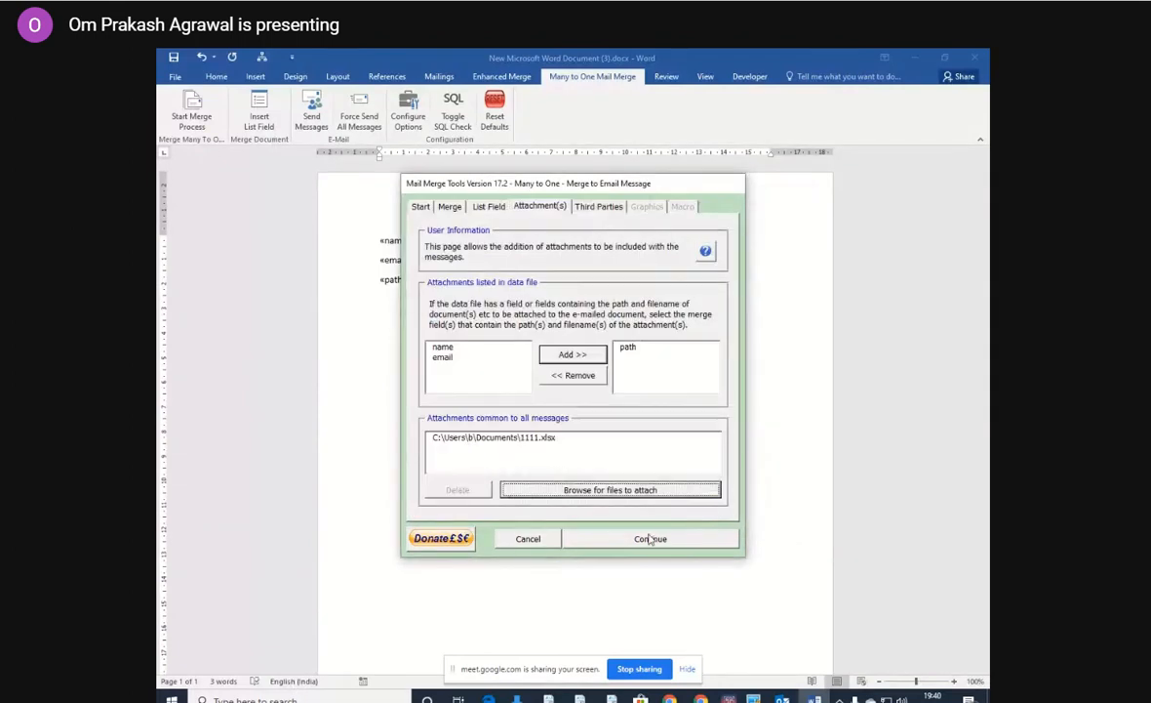
click(650, 539)
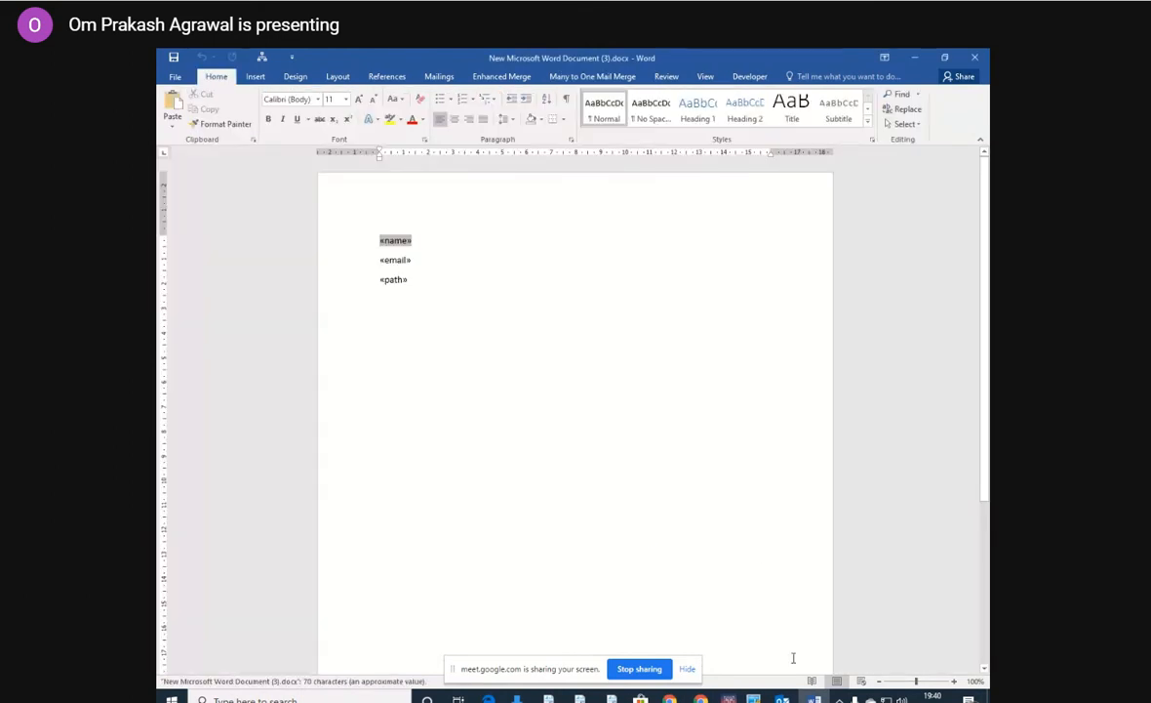
Switch to Outlook and check the inbox's Focused and Other messages for the merged email, opening the message with subject "test".
mouse_move(815, 699)
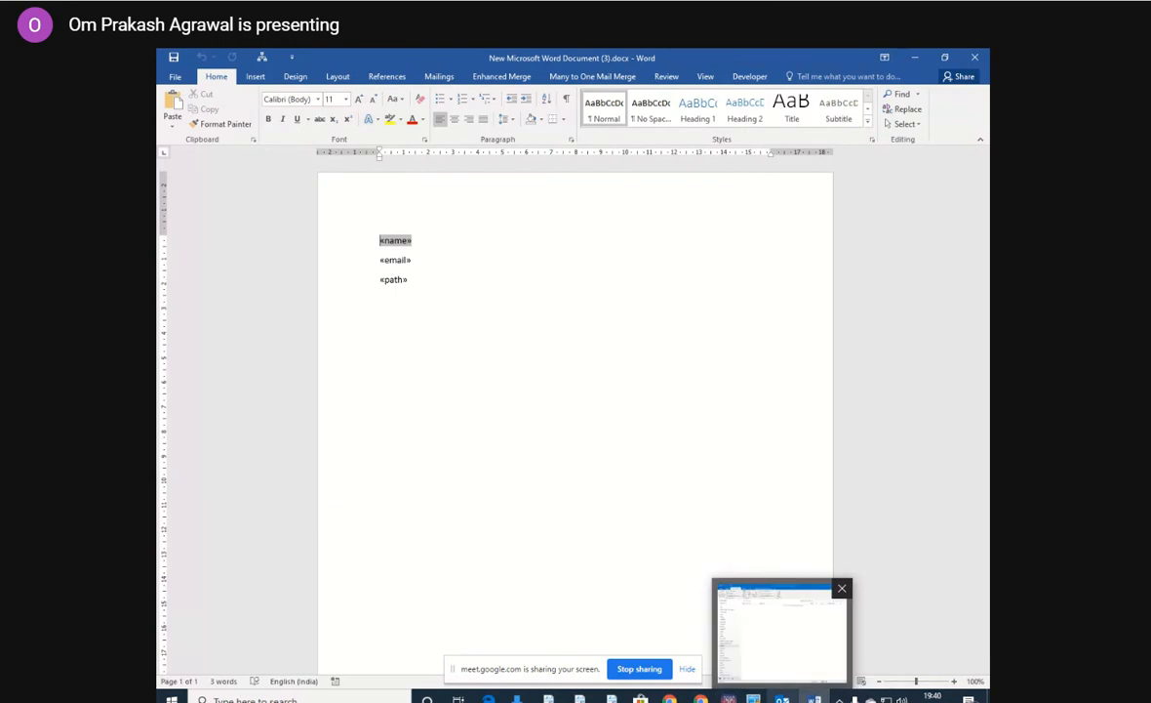
click(781, 699)
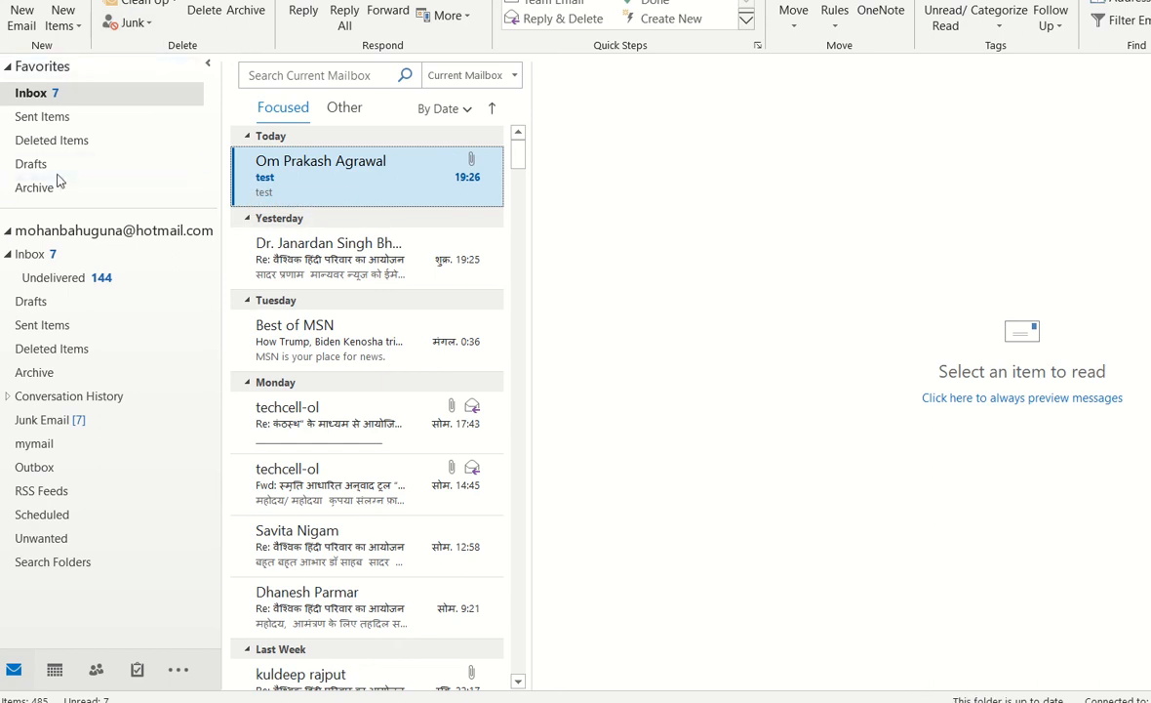
click(60, 95)
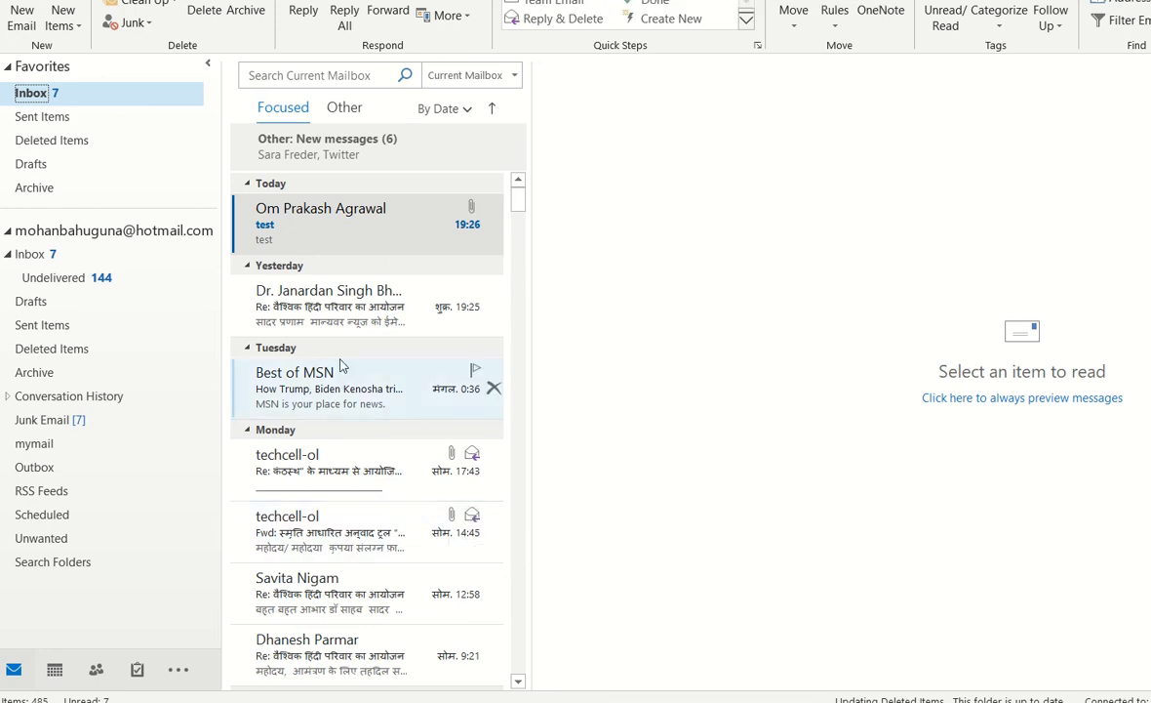
click(75, 261)
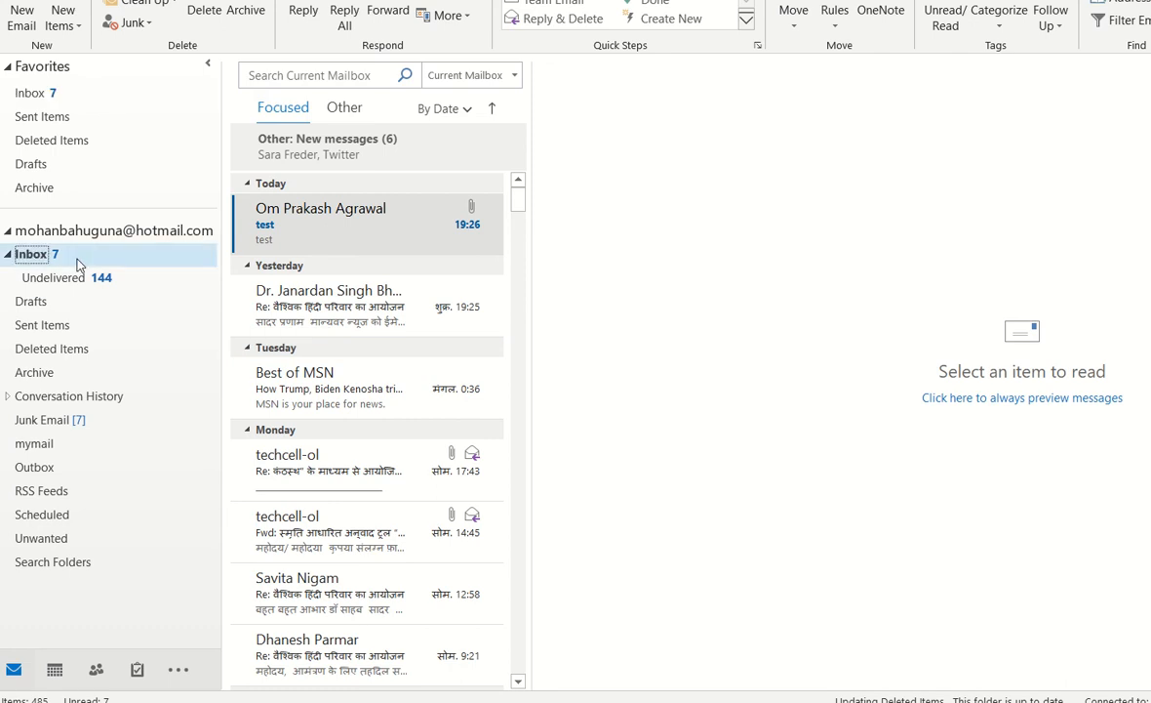
click(344, 151)
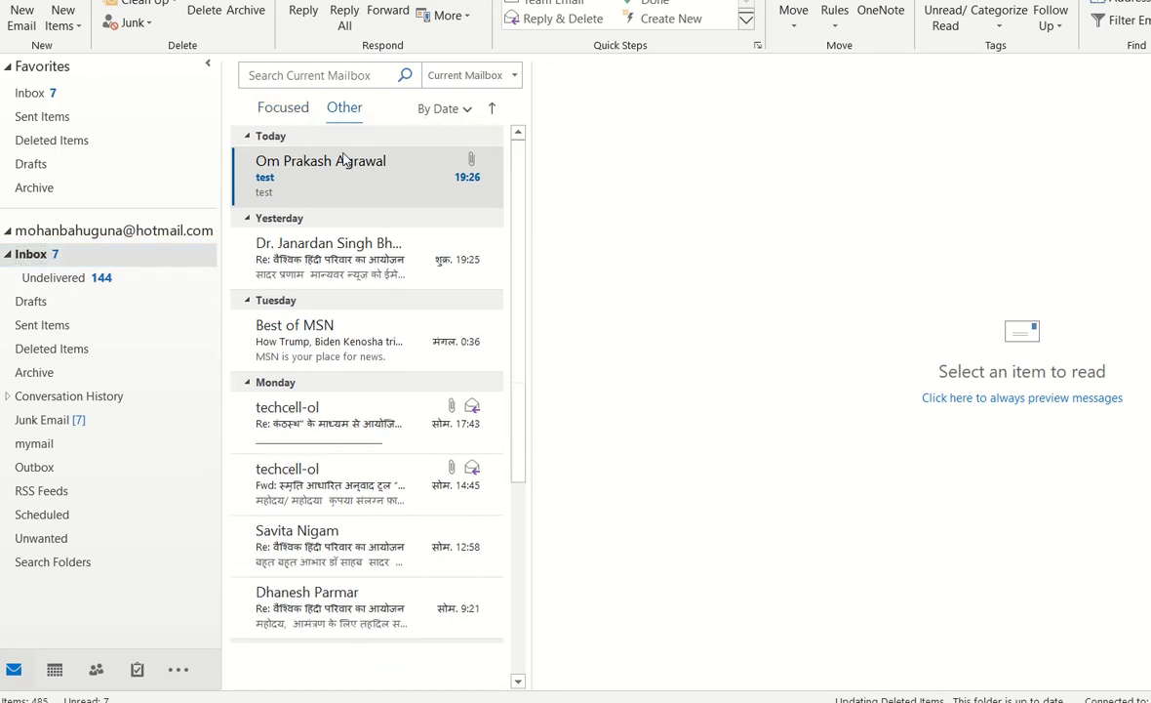
click(278, 108)
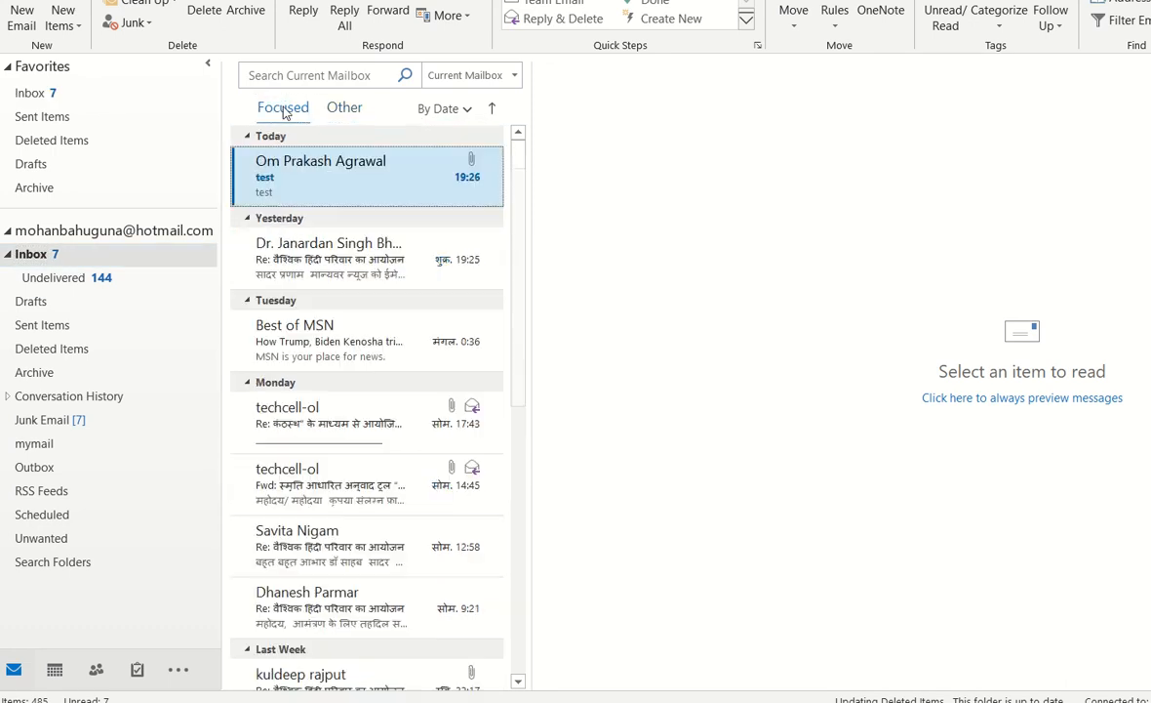
click(311, 183)
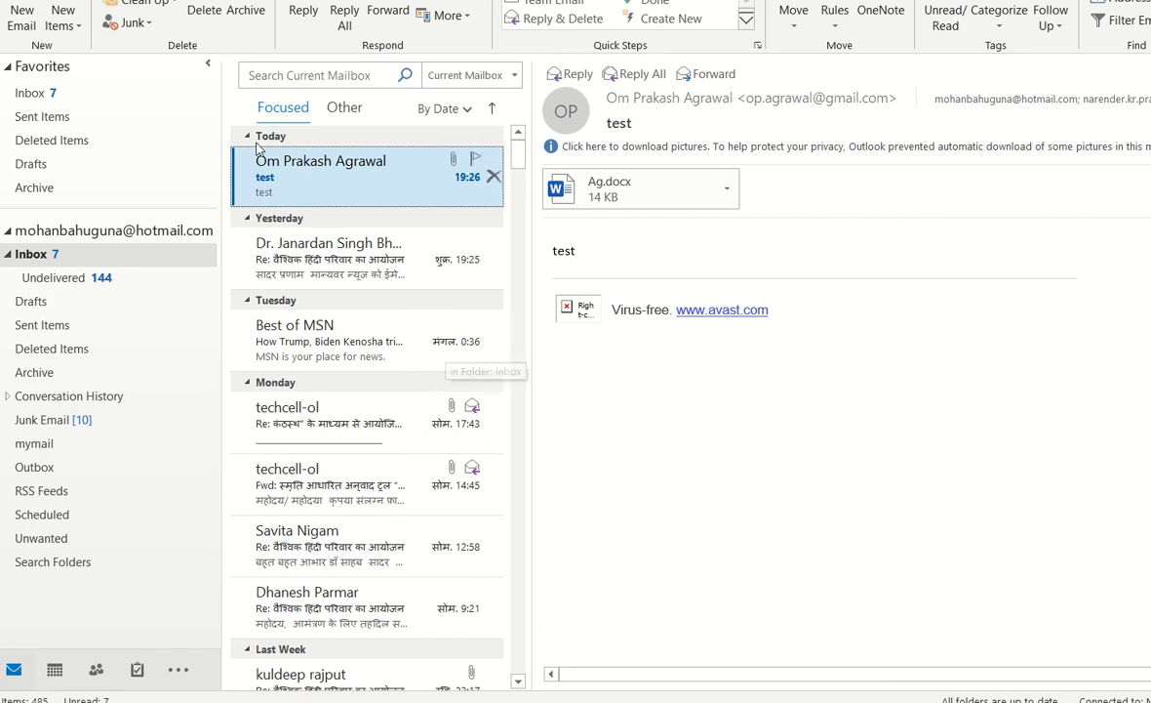
click(246, 104)
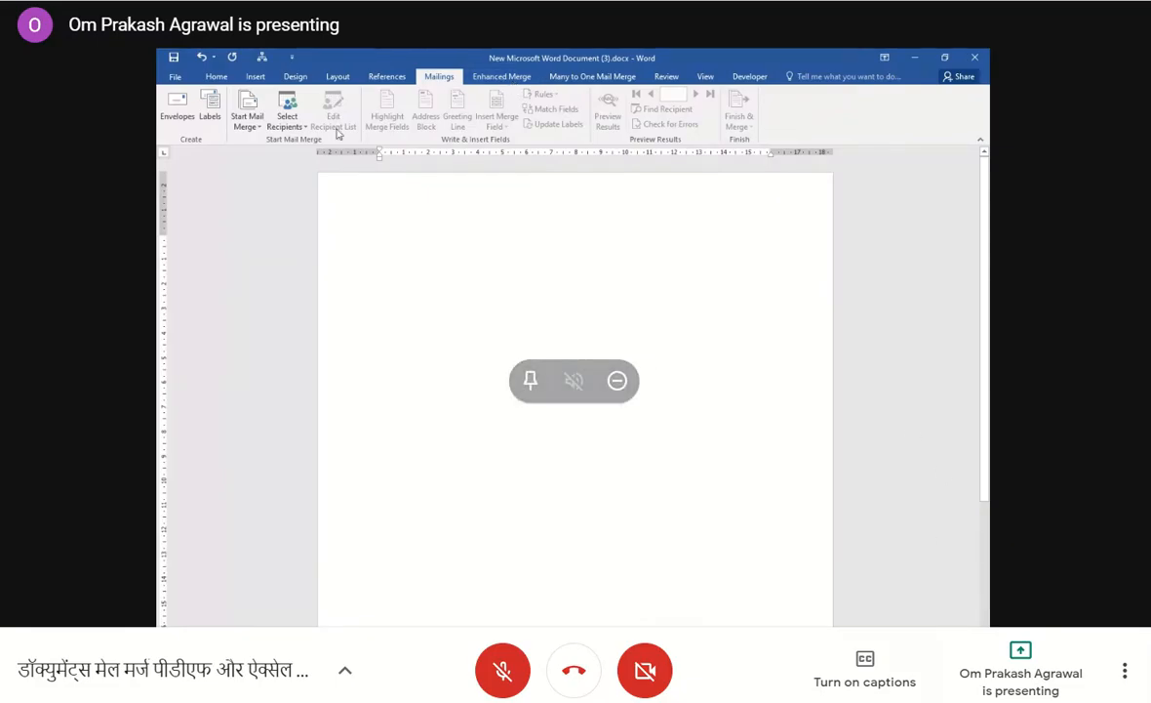
In the emptied Word document, use Sheet1$ of mm.xlsx from the Desktop's takneek folder as the existing recipient list, with column headers.
click(293, 122)
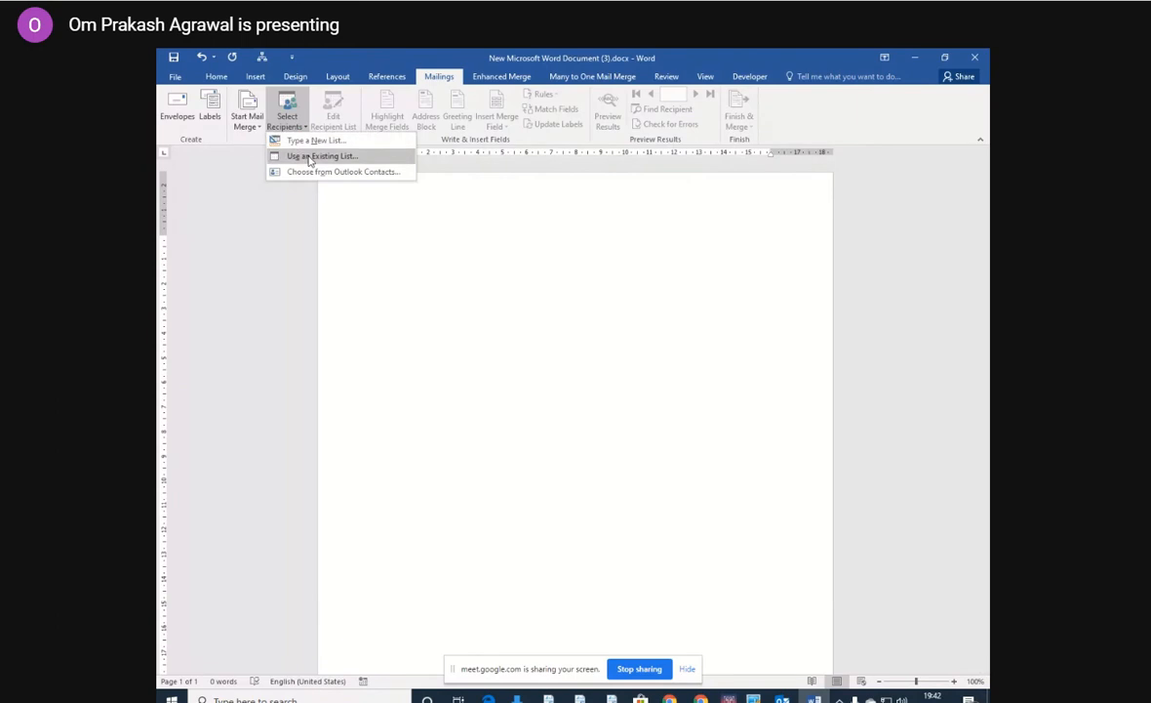
click(311, 156)
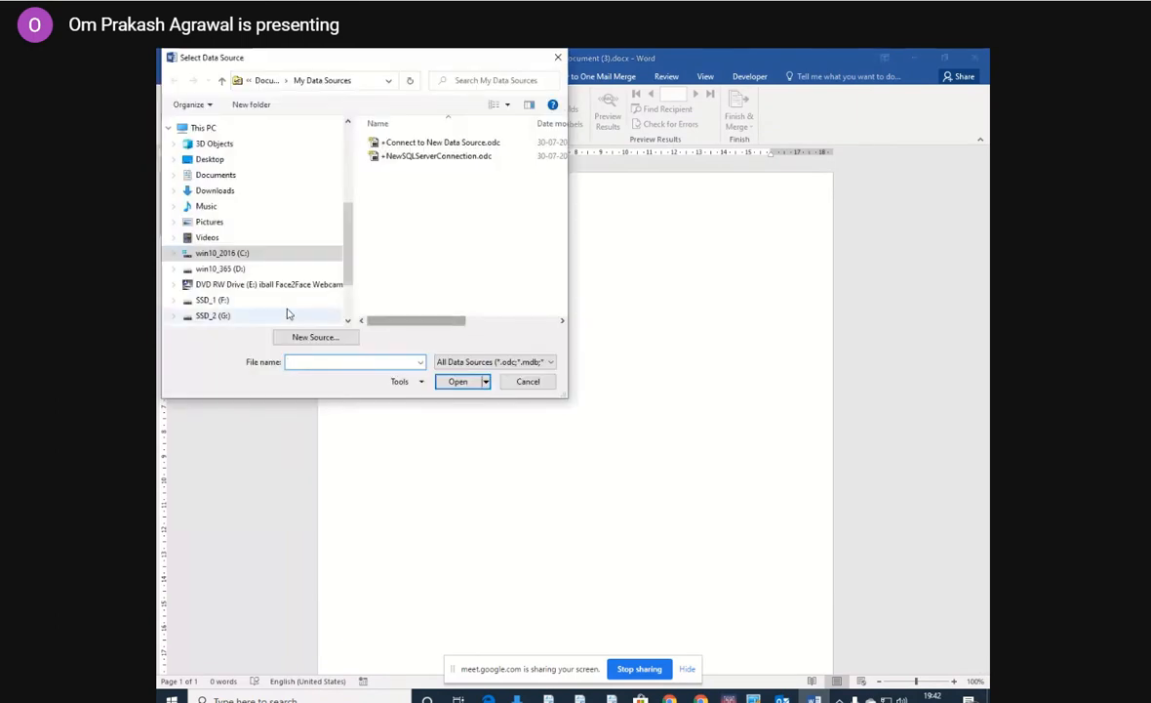
click(210, 158)
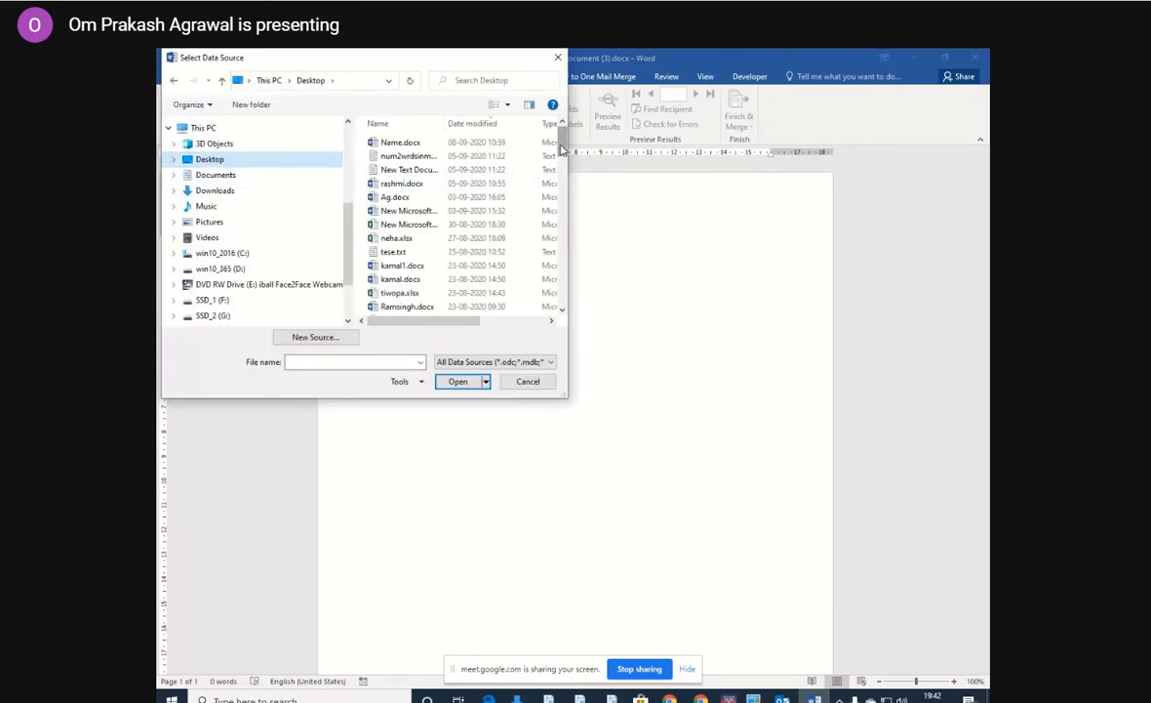
drag(560, 134, 561, 256)
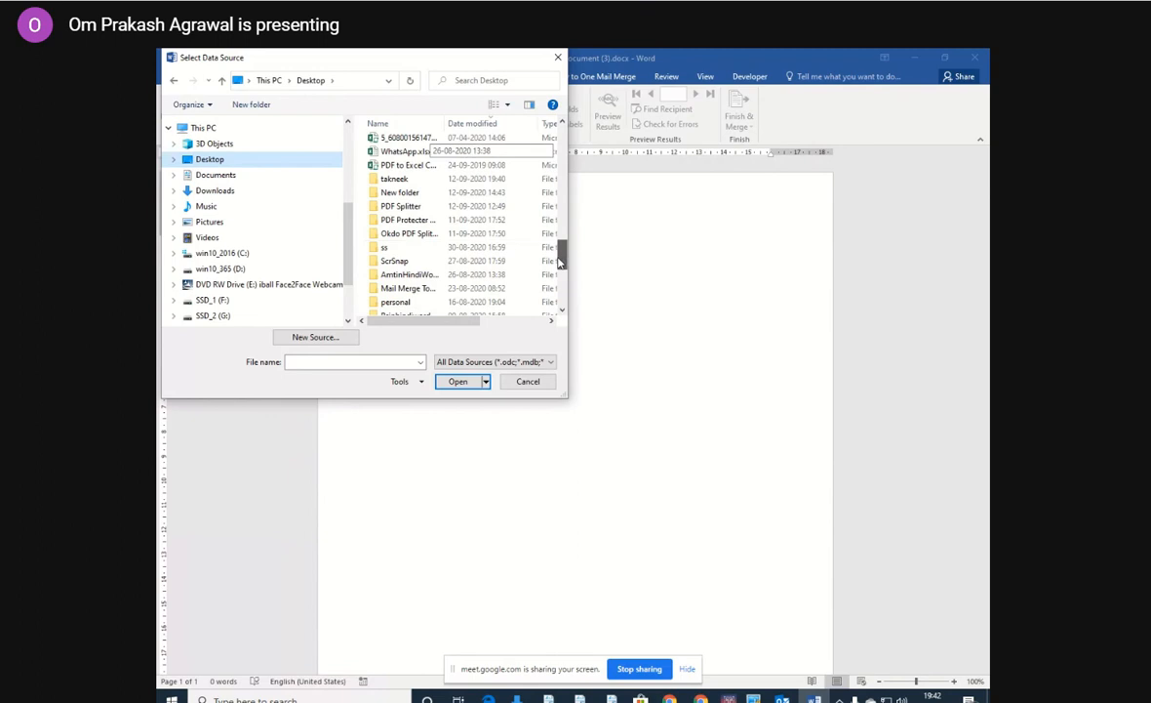
double_click(398, 179)
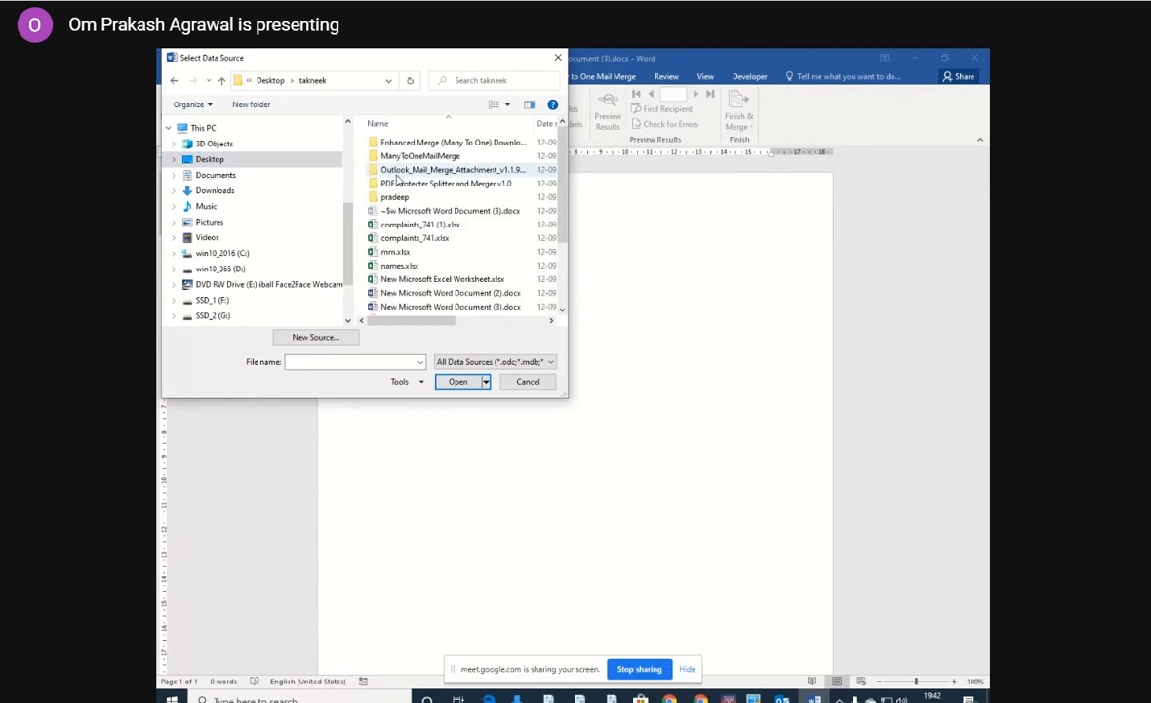
double_click(403, 254)
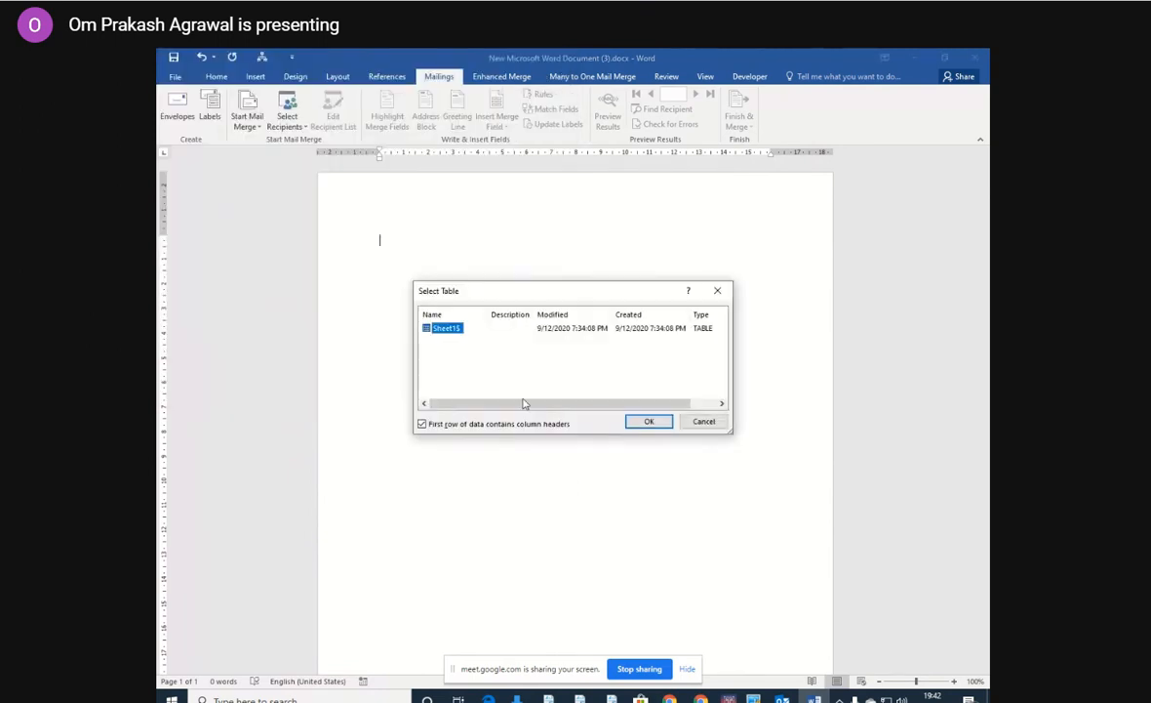
click(647, 421)
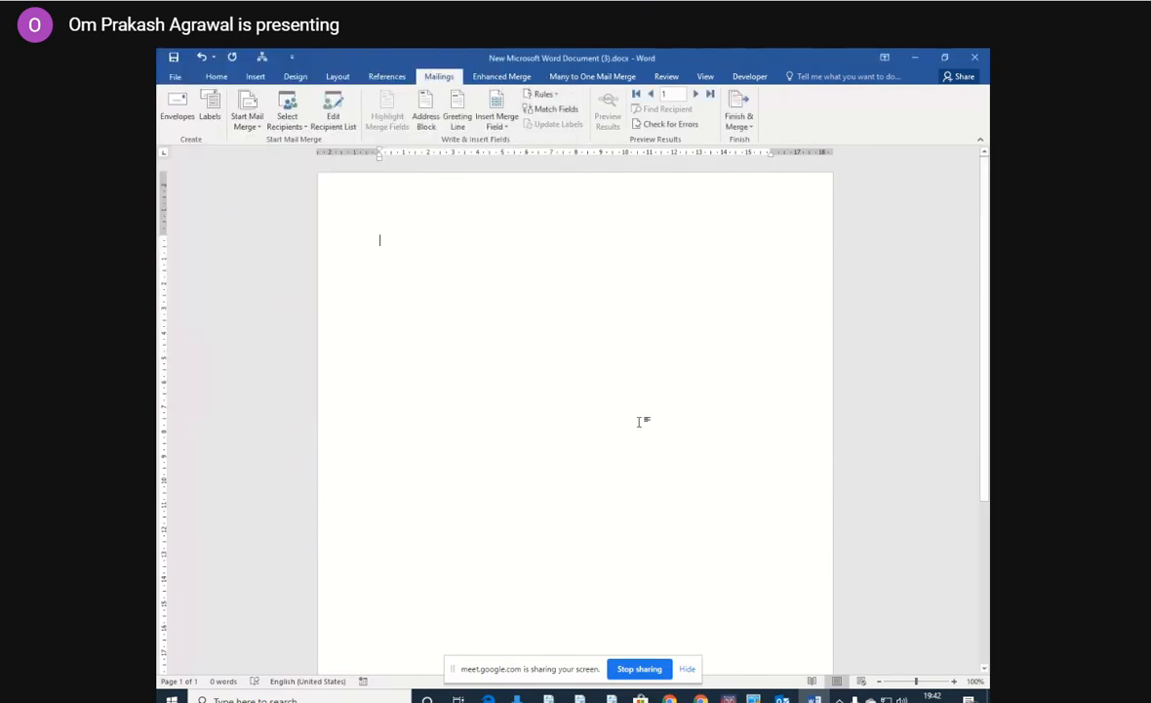
Insert the name merge field in the document and the email merge field on the line below it.
click(491, 117)
click(504, 141)
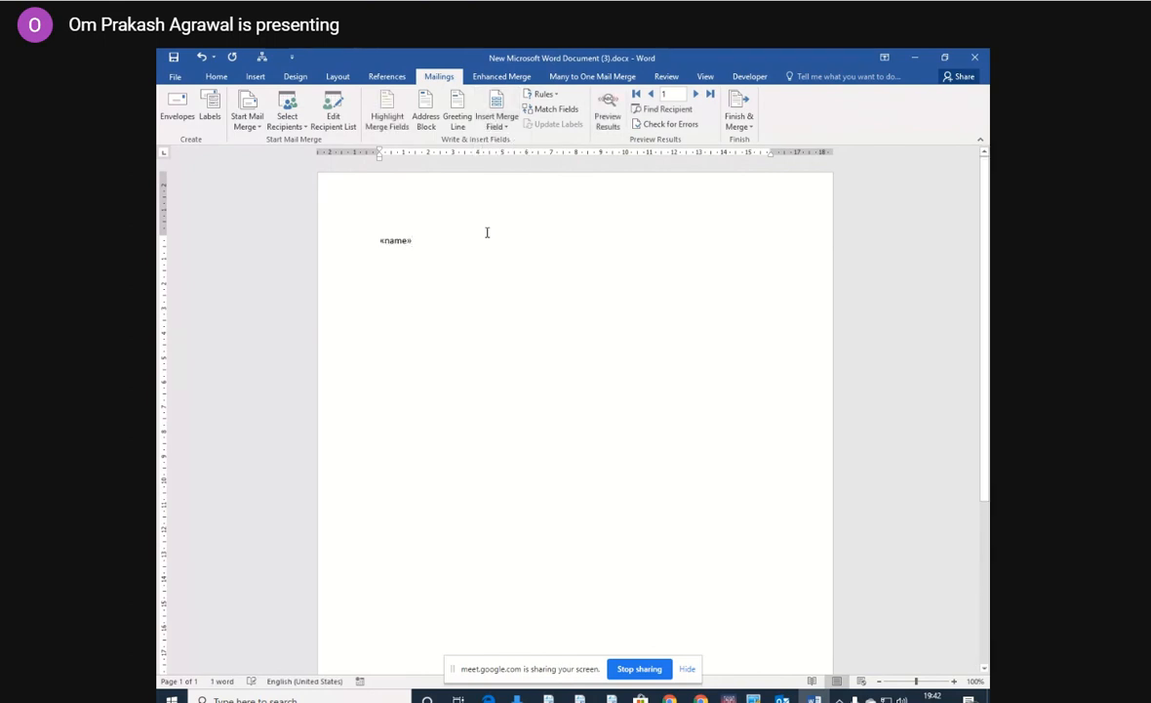
key(Return)
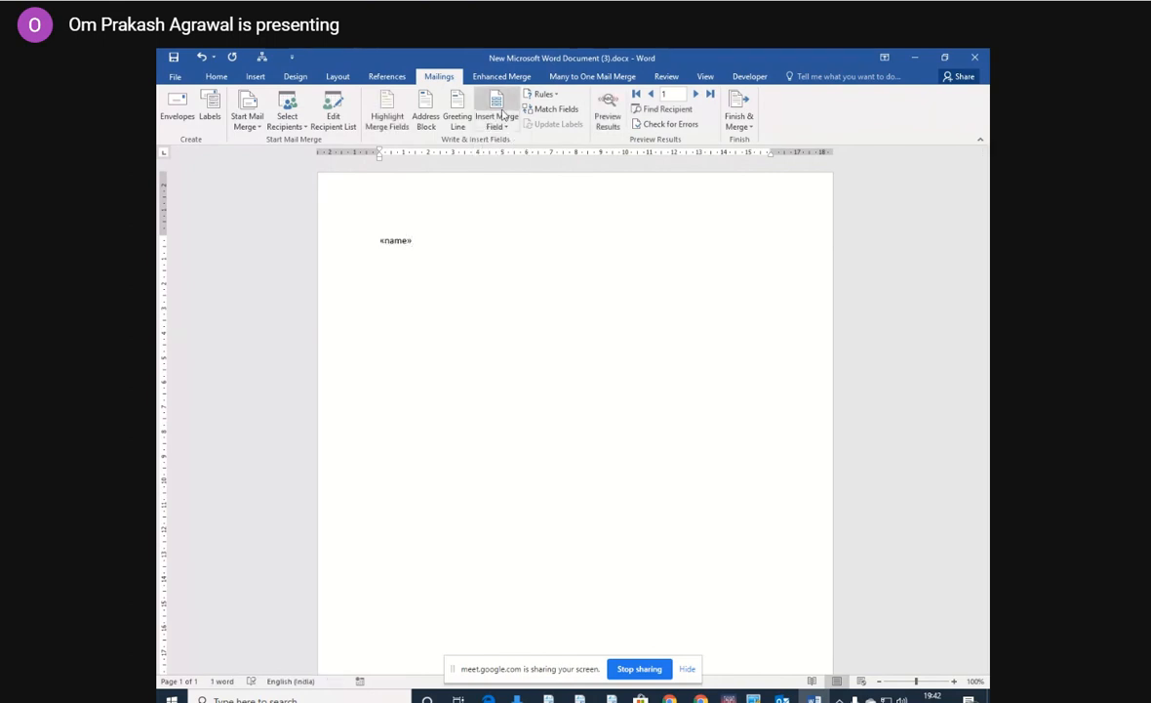
click(496, 104)
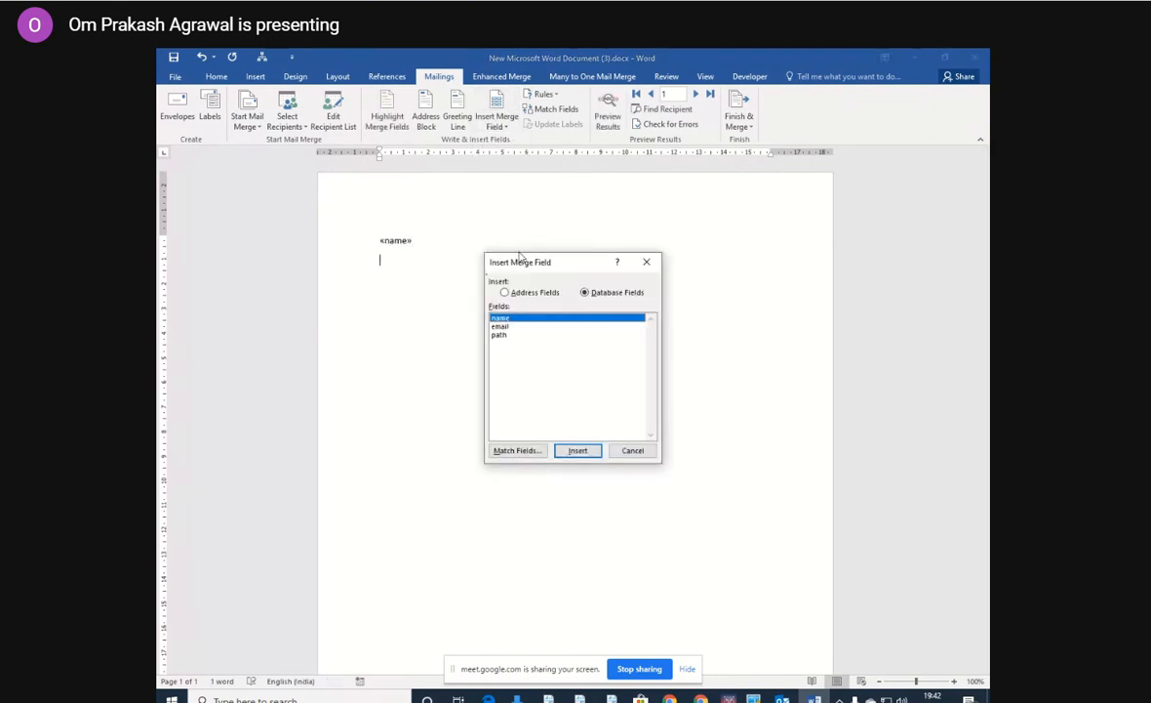
click(503, 326)
click(578, 451)
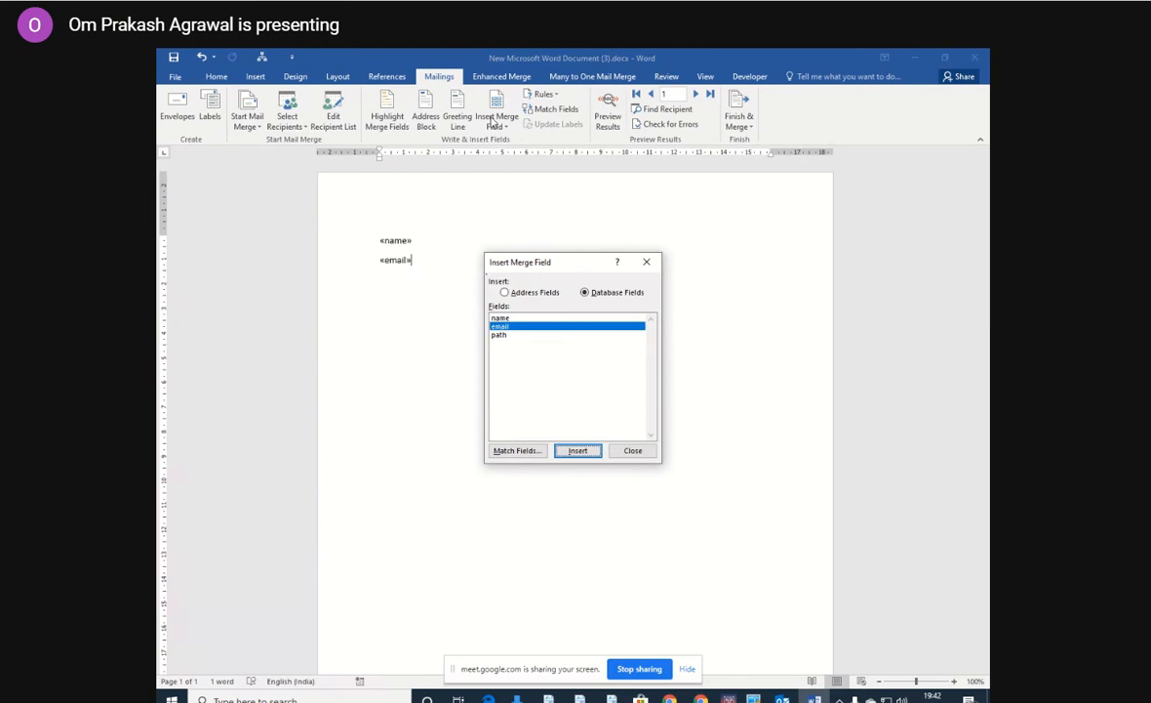
click(630, 447)
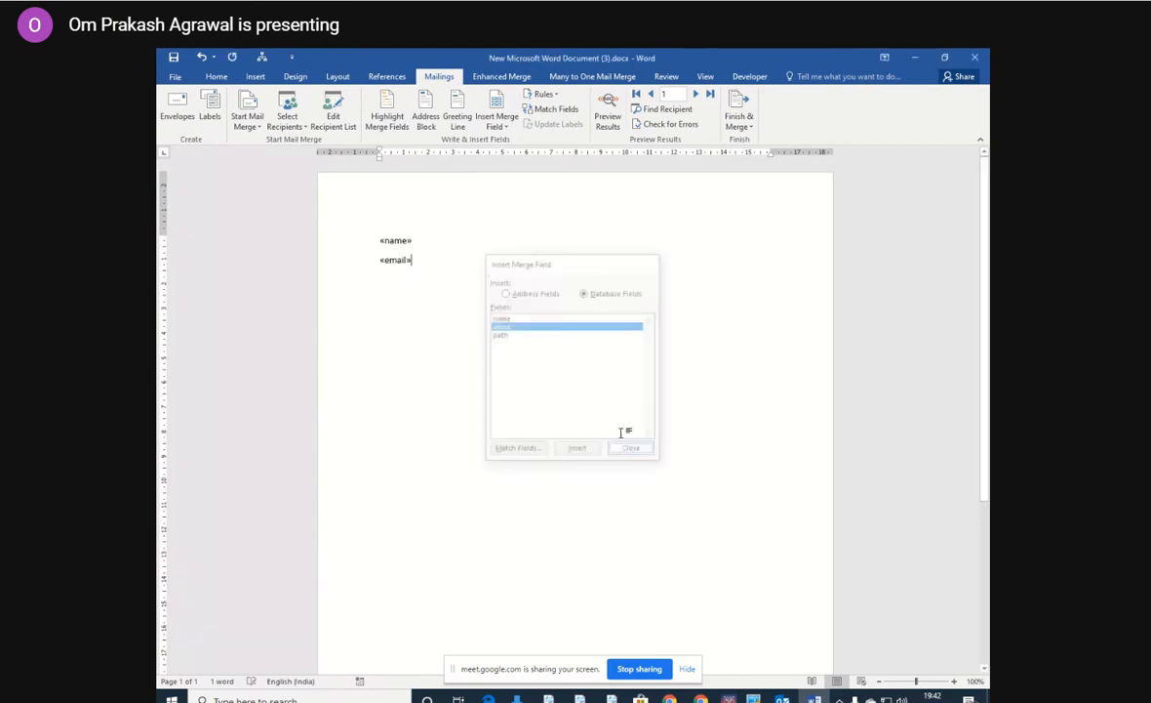
Insert the path merge field directly after the email field.
click(497, 104)
click(503, 334)
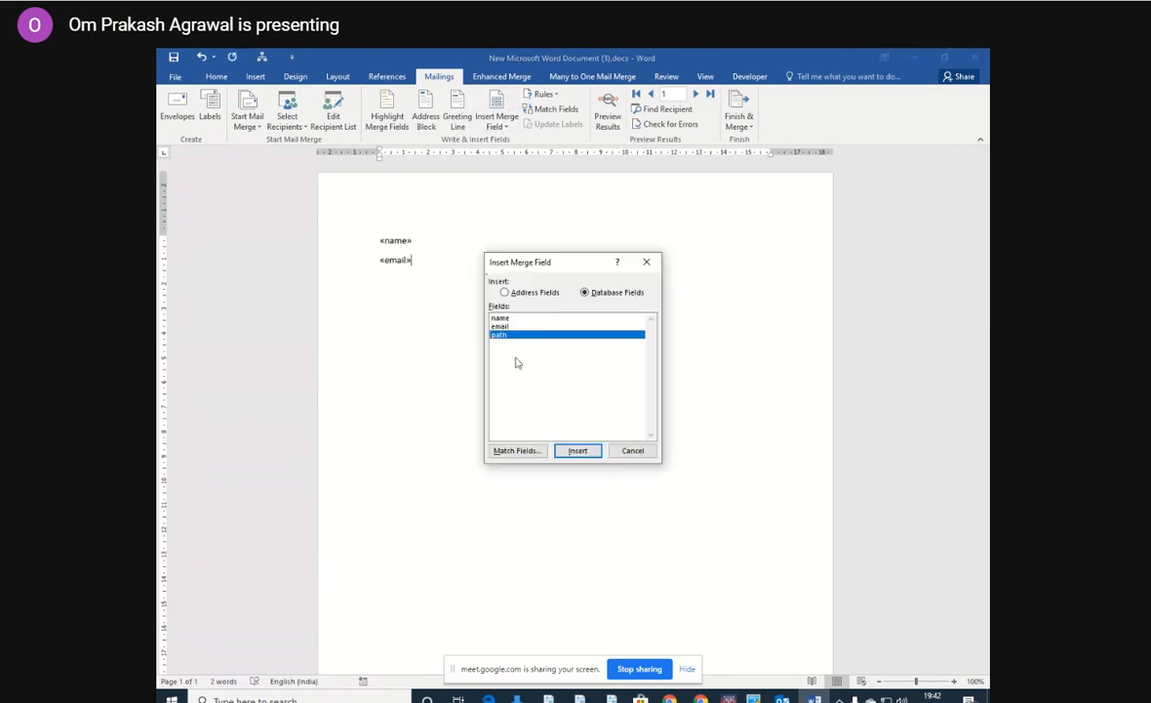
click(578, 451)
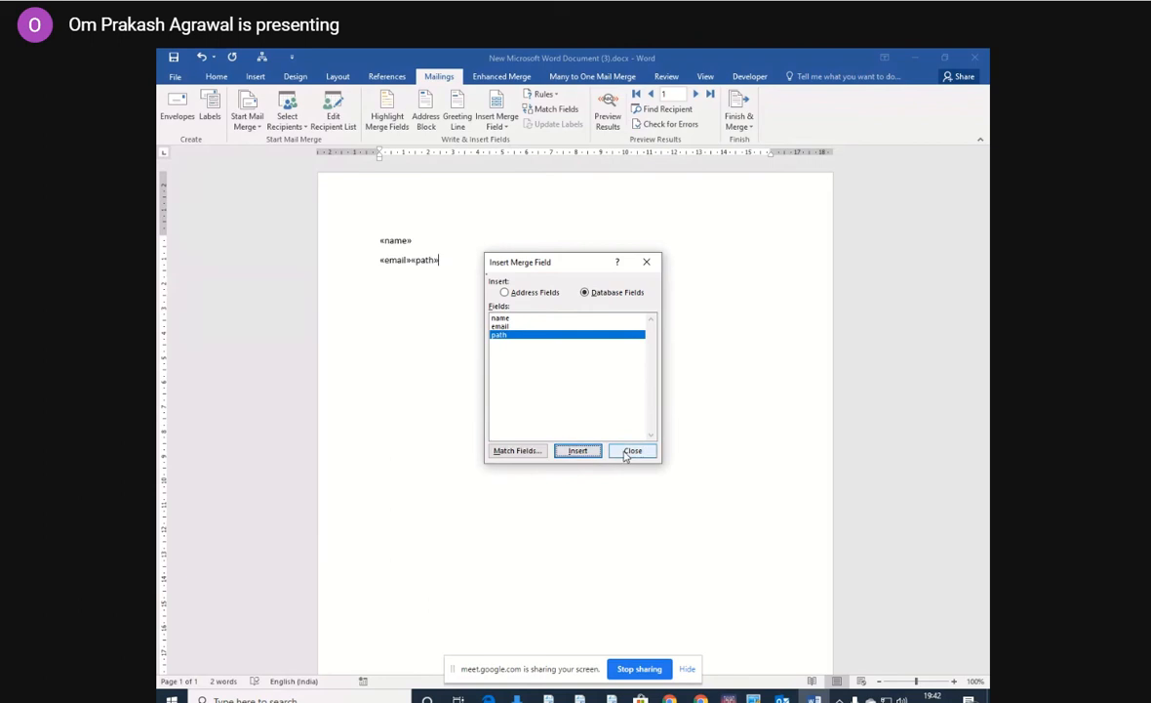
click(631, 451)
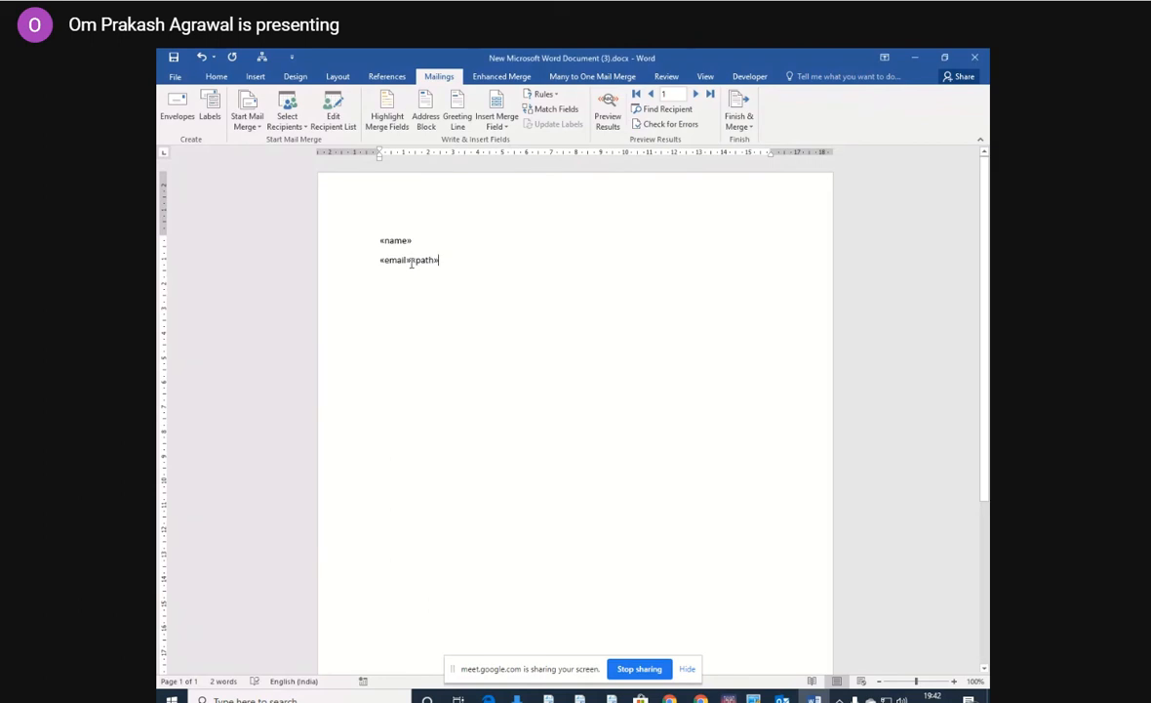
drag(436, 261, 411, 261)
click(479, 267)
Start the Many to One merge process, acknowledge the disclaimer and set the merge destination to individual Word files.
click(576, 78)
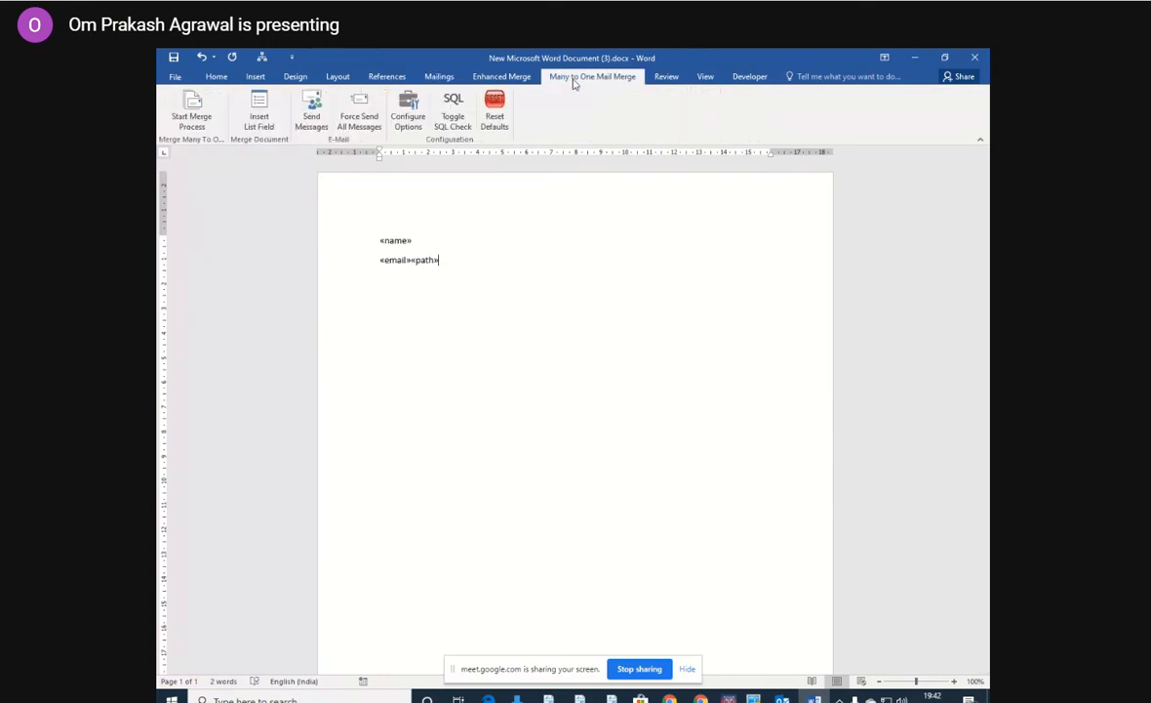
click(189, 118)
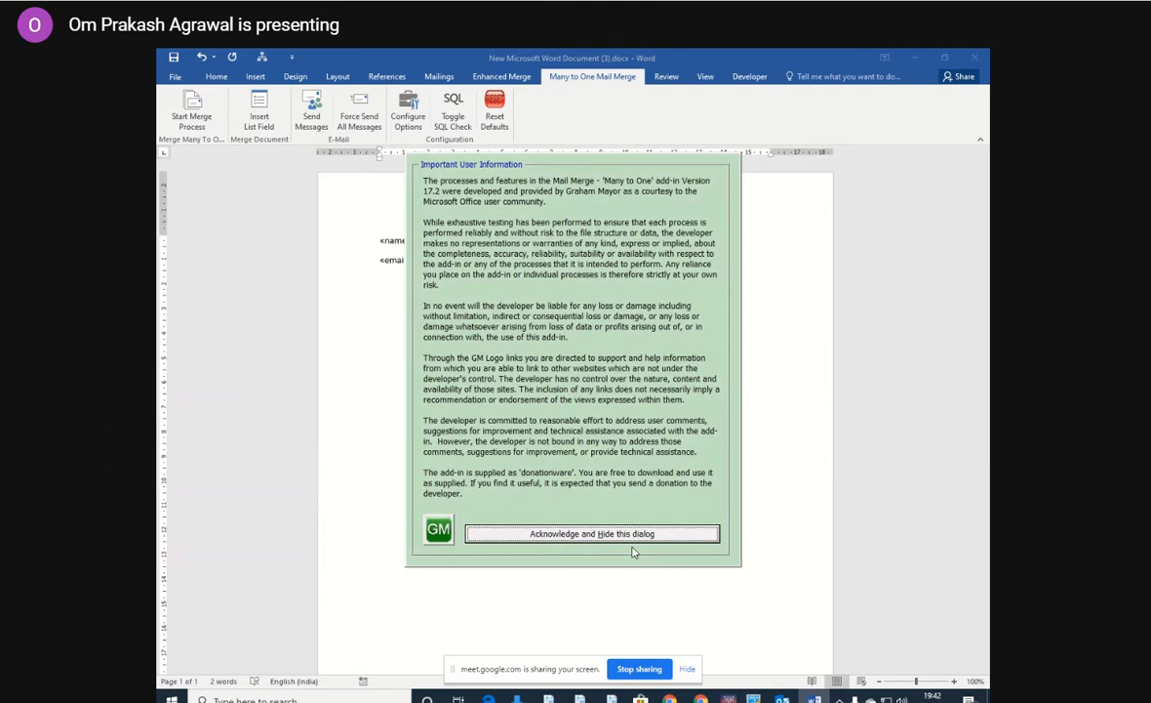
click(609, 533)
click(617, 400)
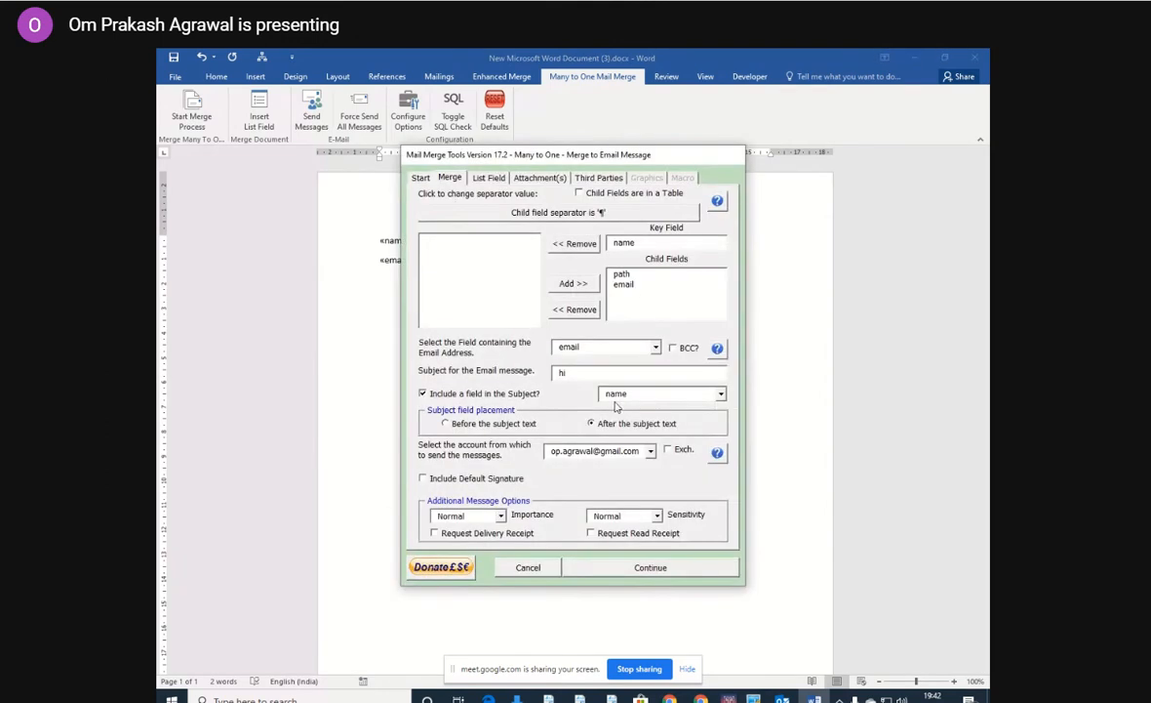
click(423, 179)
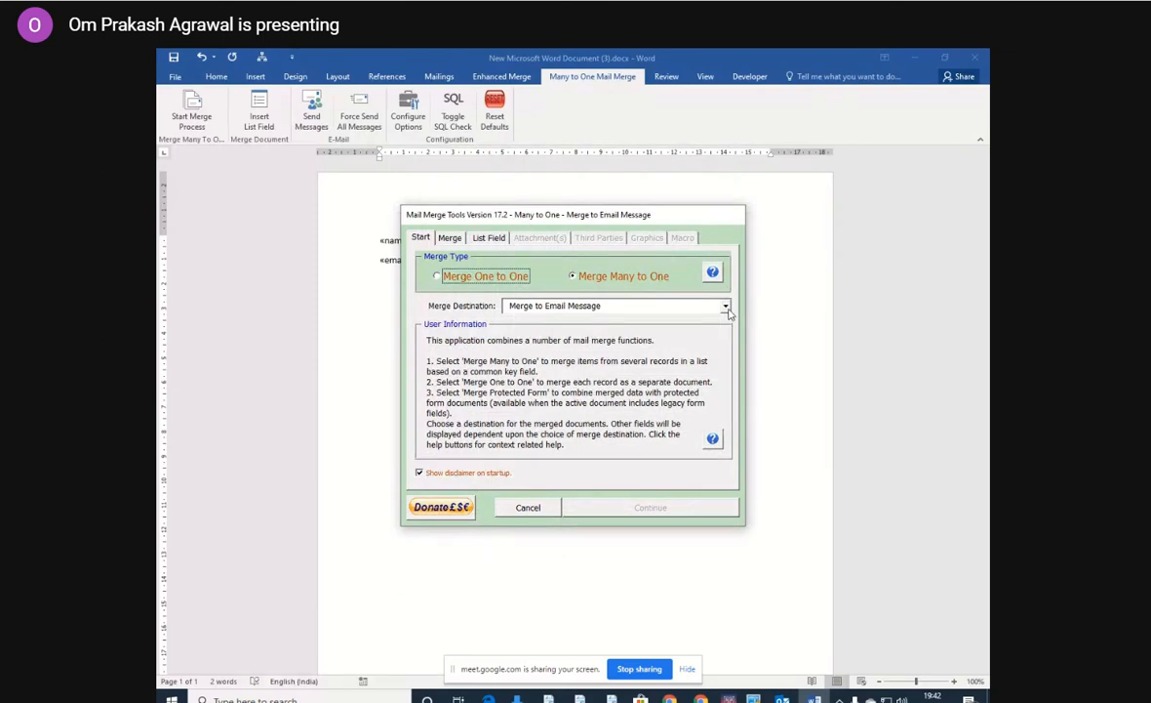
click(726, 306)
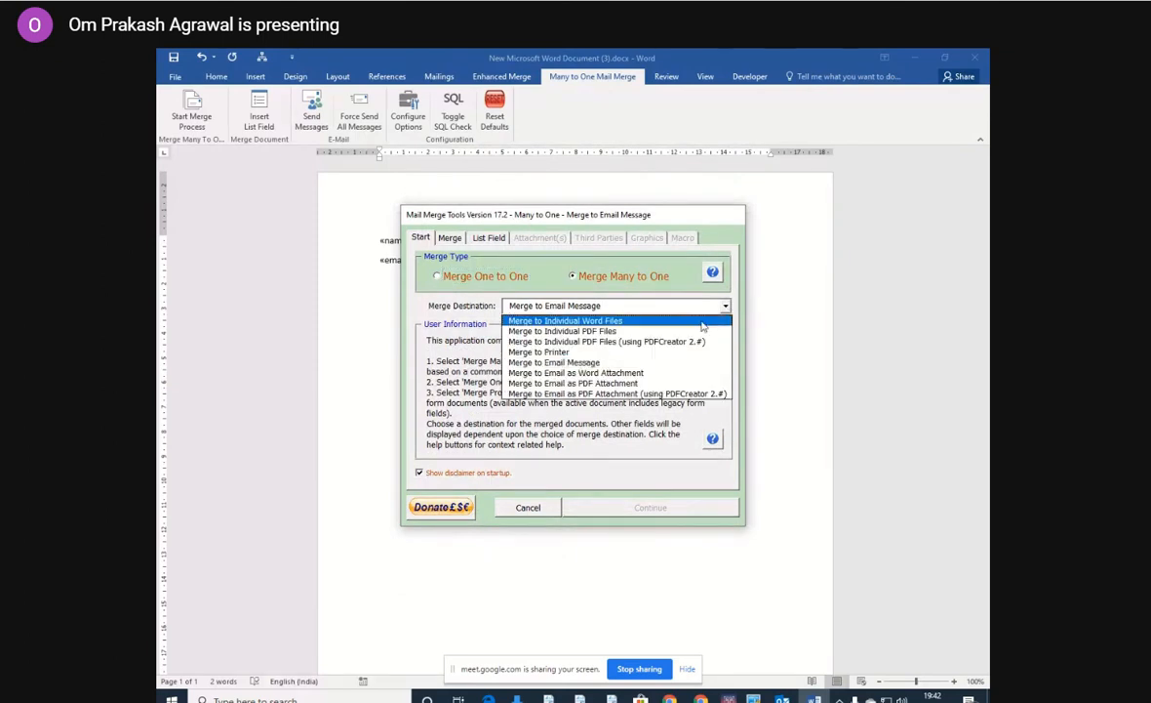
click(624, 321)
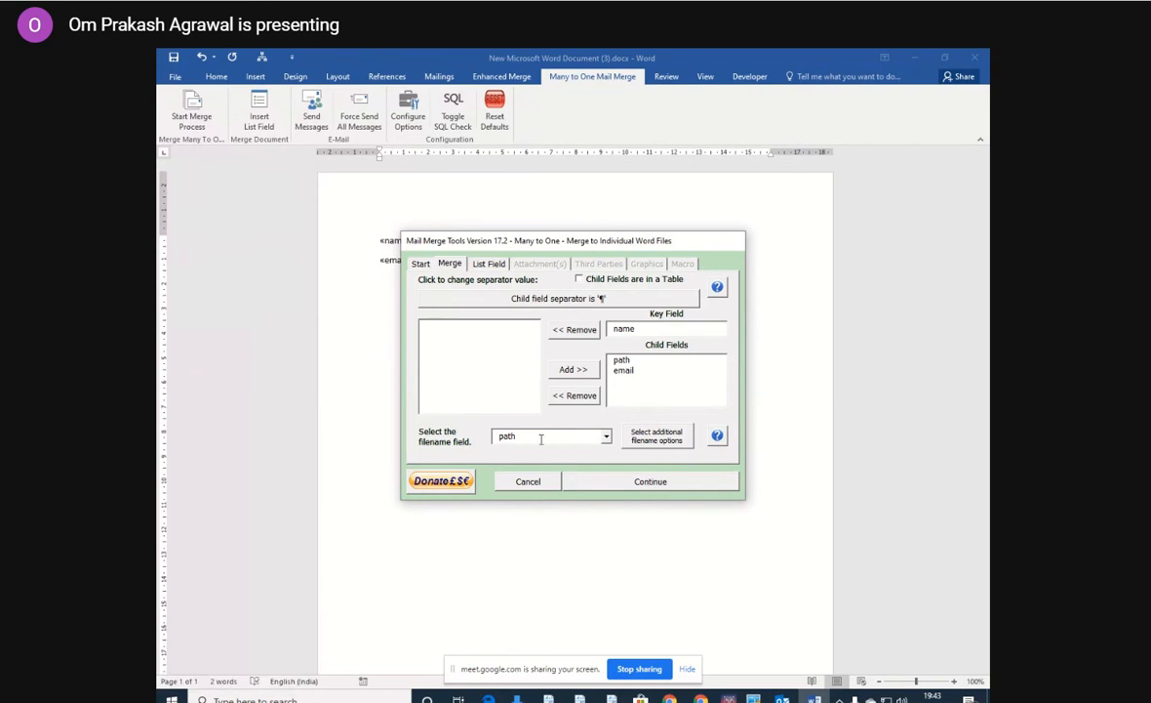
Run the merge with path as the filename field, and switch to the Documents folder in File Explorer.
click(632, 482)
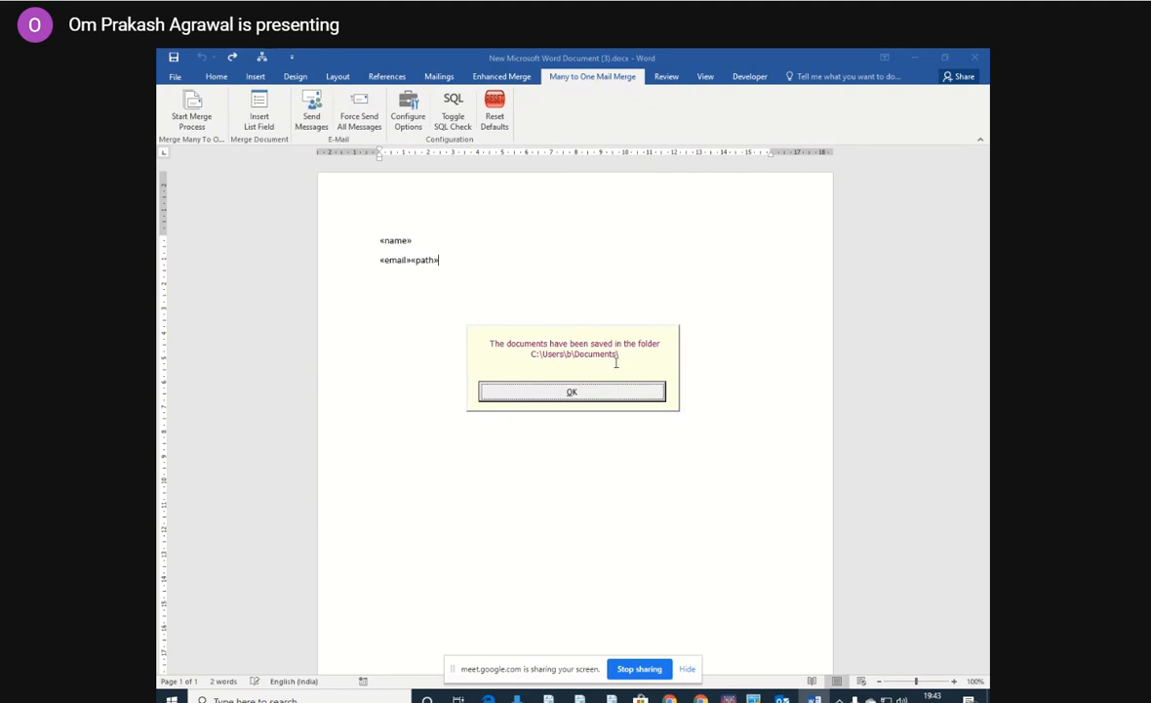
click(572, 392)
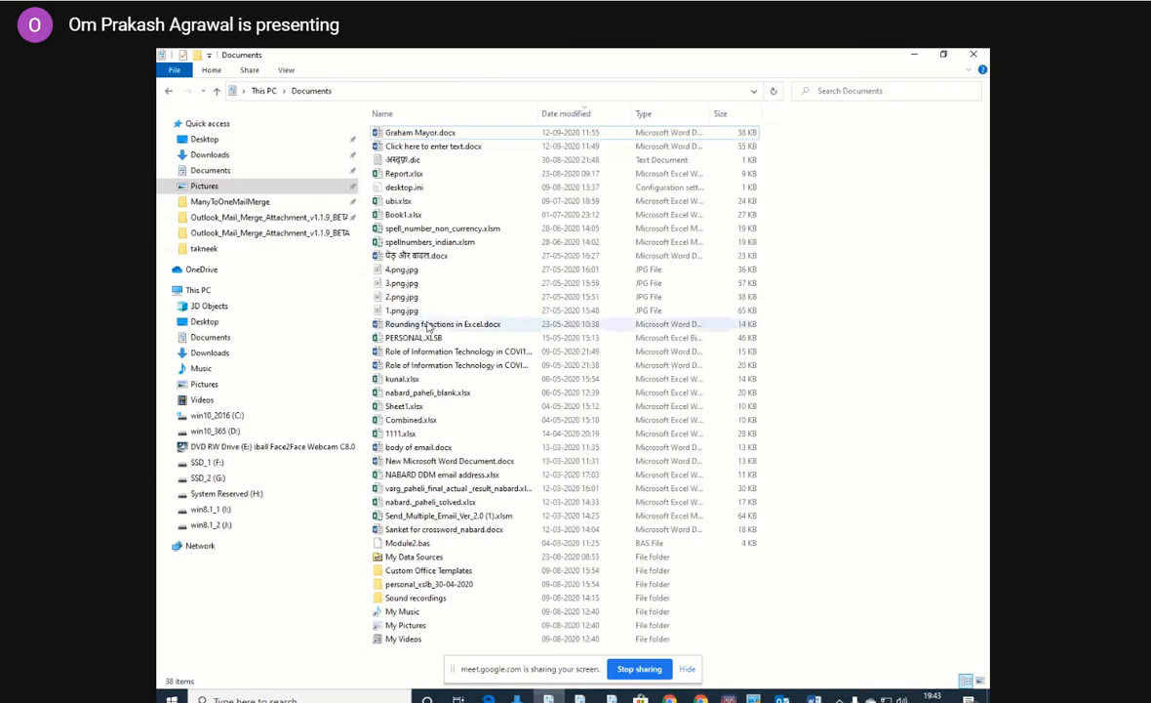
click(217, 172)
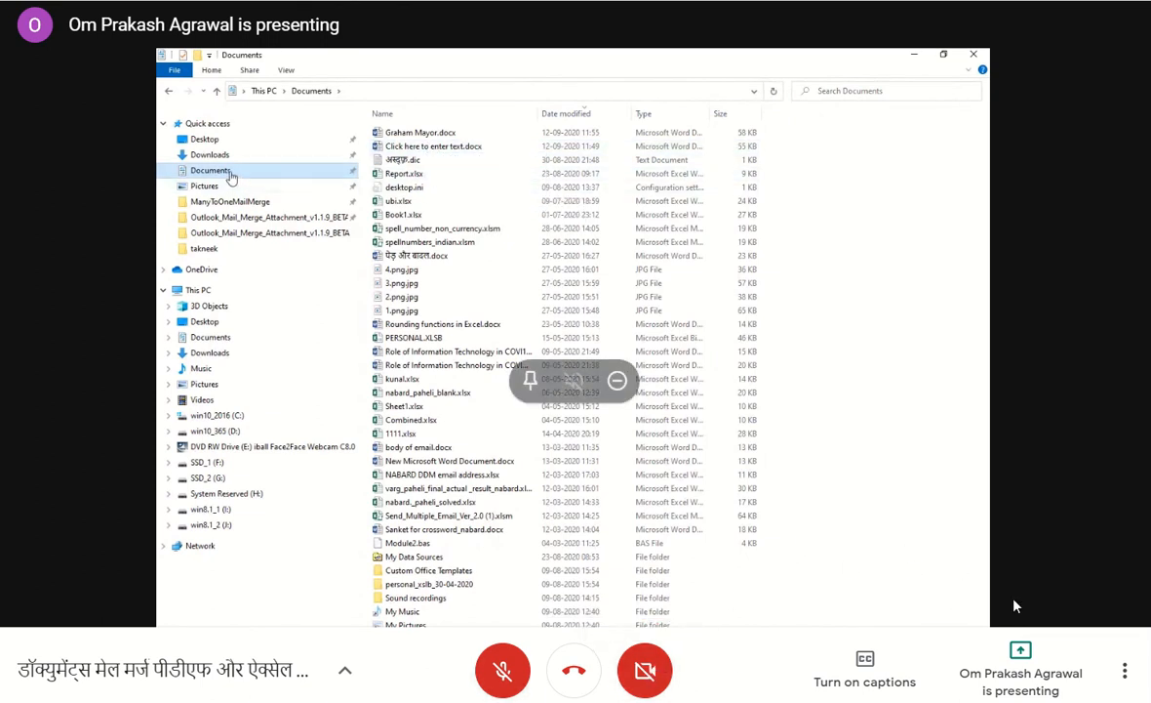
click(1123, 670)
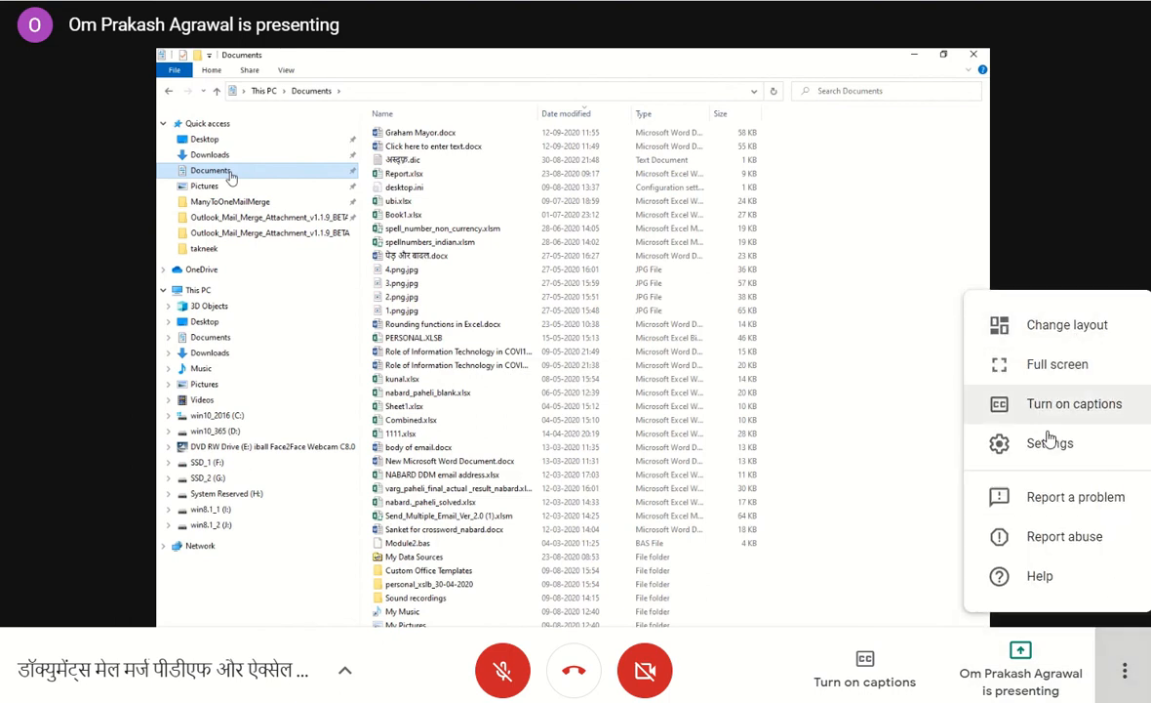
click(1069, 256)
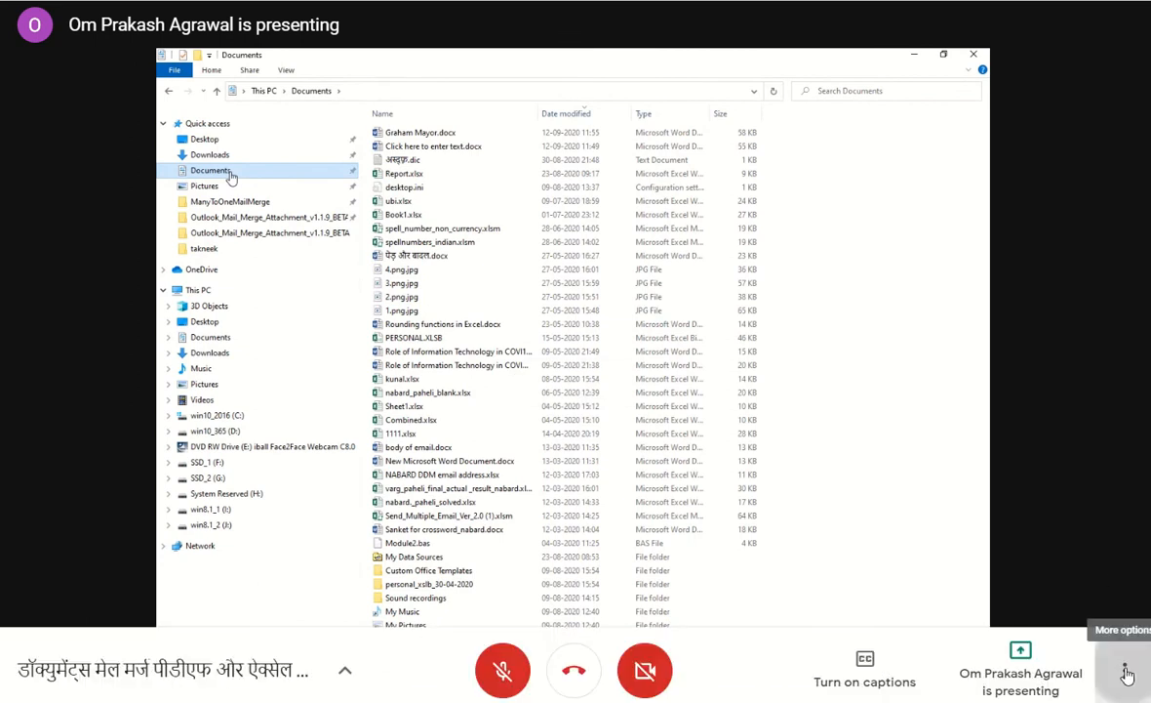
click(1125, 670)
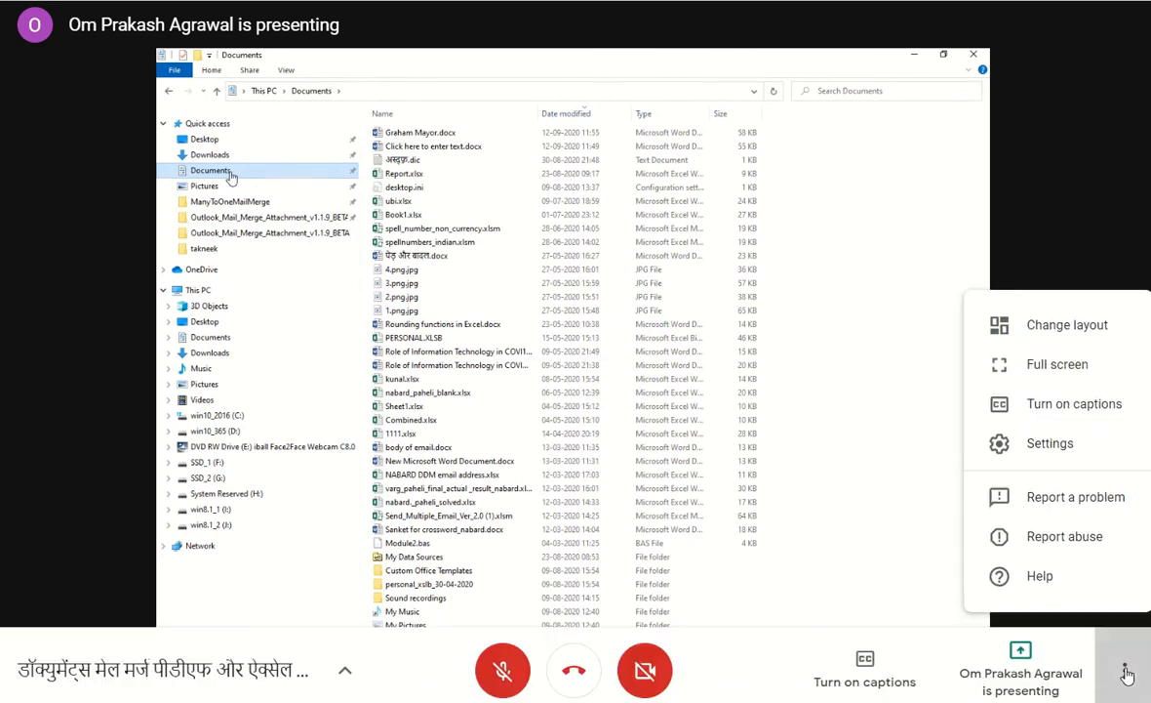
click(1082, 208)
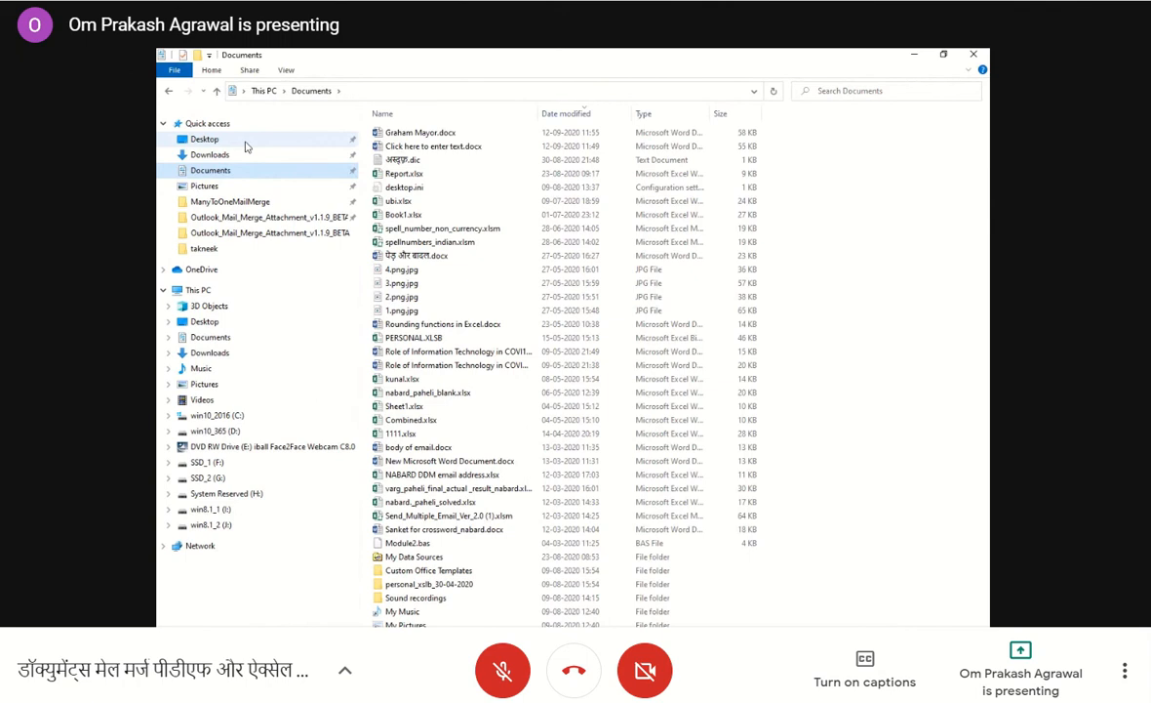
Browse through the C: drive's Users folder to the Documents folder of user b.
click(351, 92)
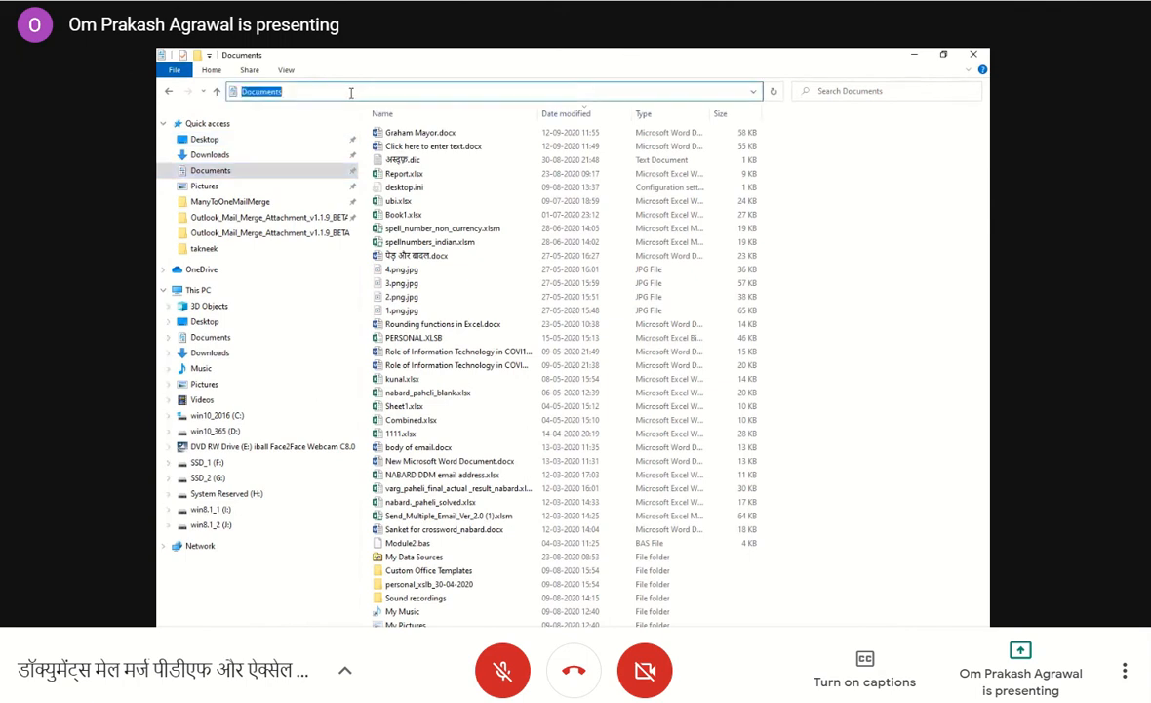
click(338, 92)
click(753, 92)
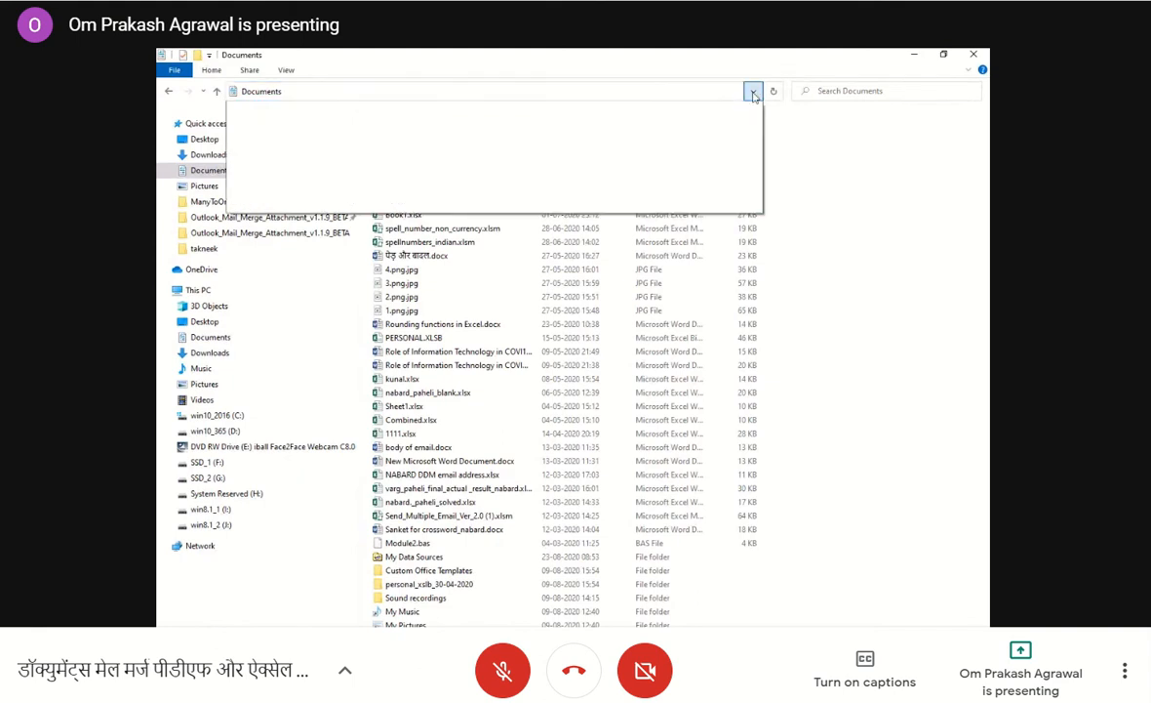
click(302, 90)
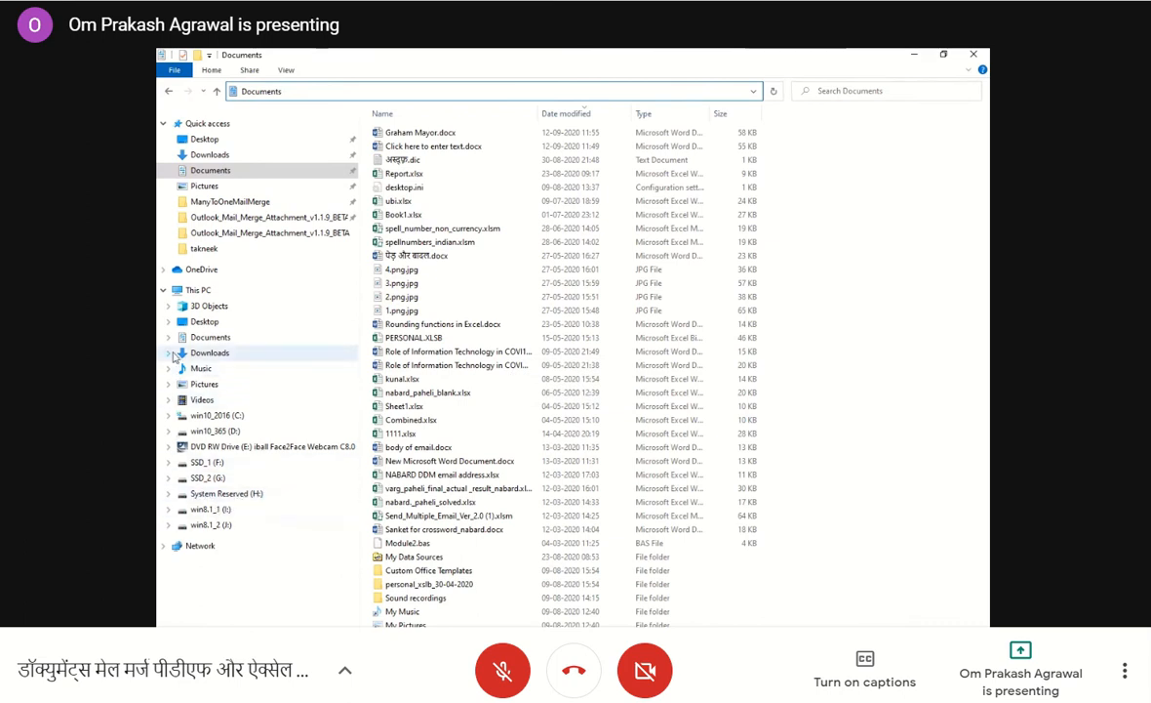
click(168, 417)
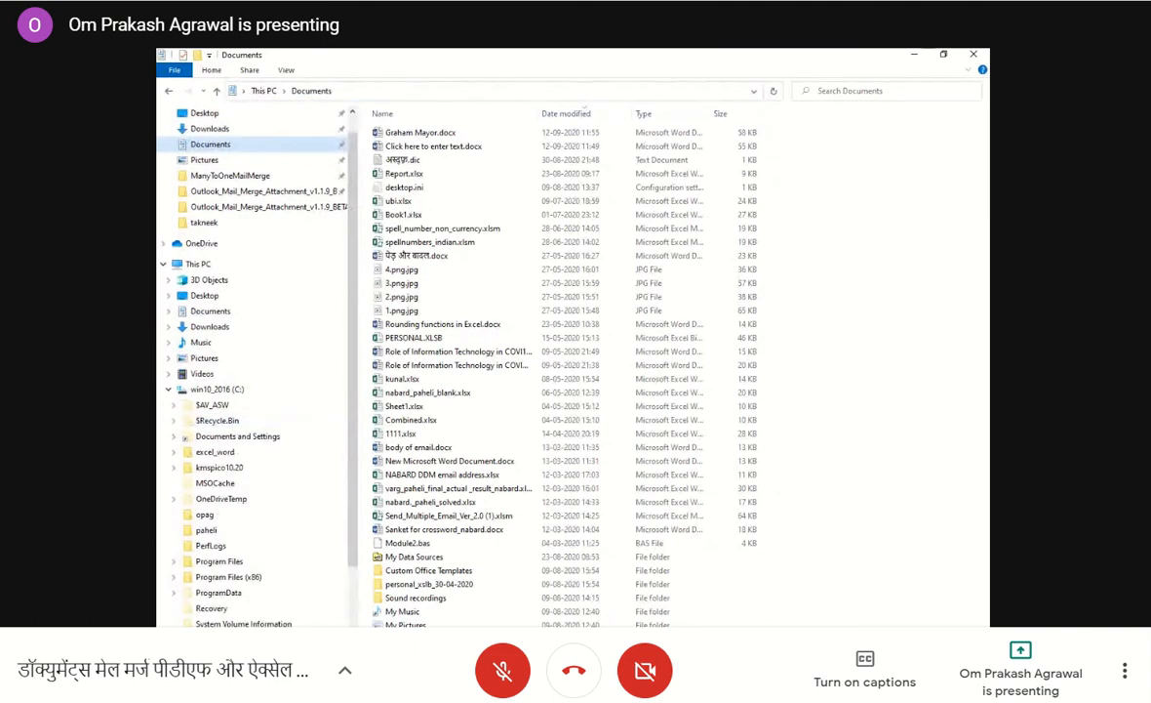
scroll(244, 488, down, 1)
click(180, 608)
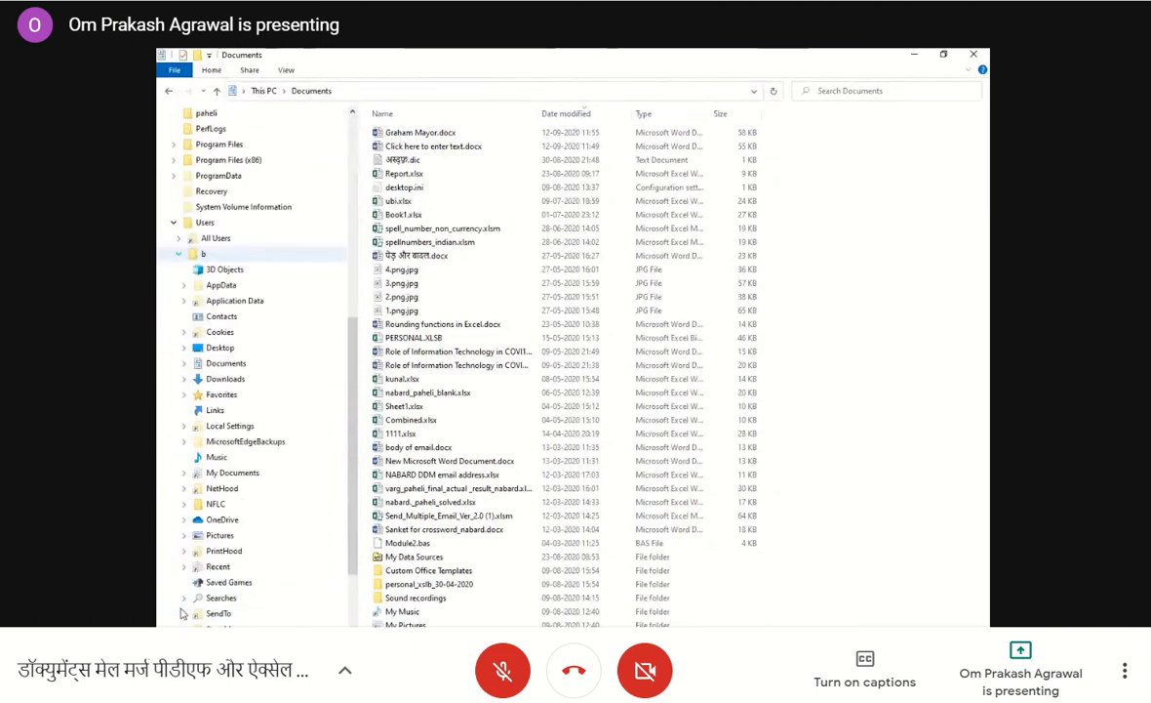
click(235, 365)
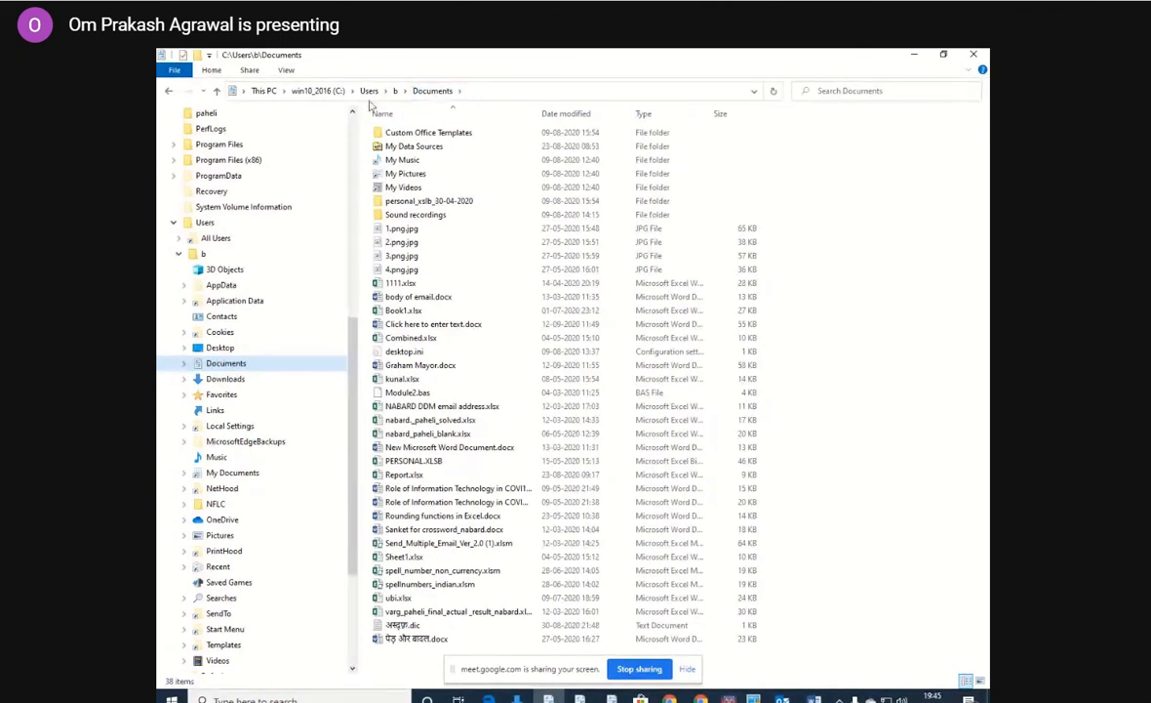
Show the full path of the Documents folder and sort its contents by date modified, oldest first.
click(460, 92)
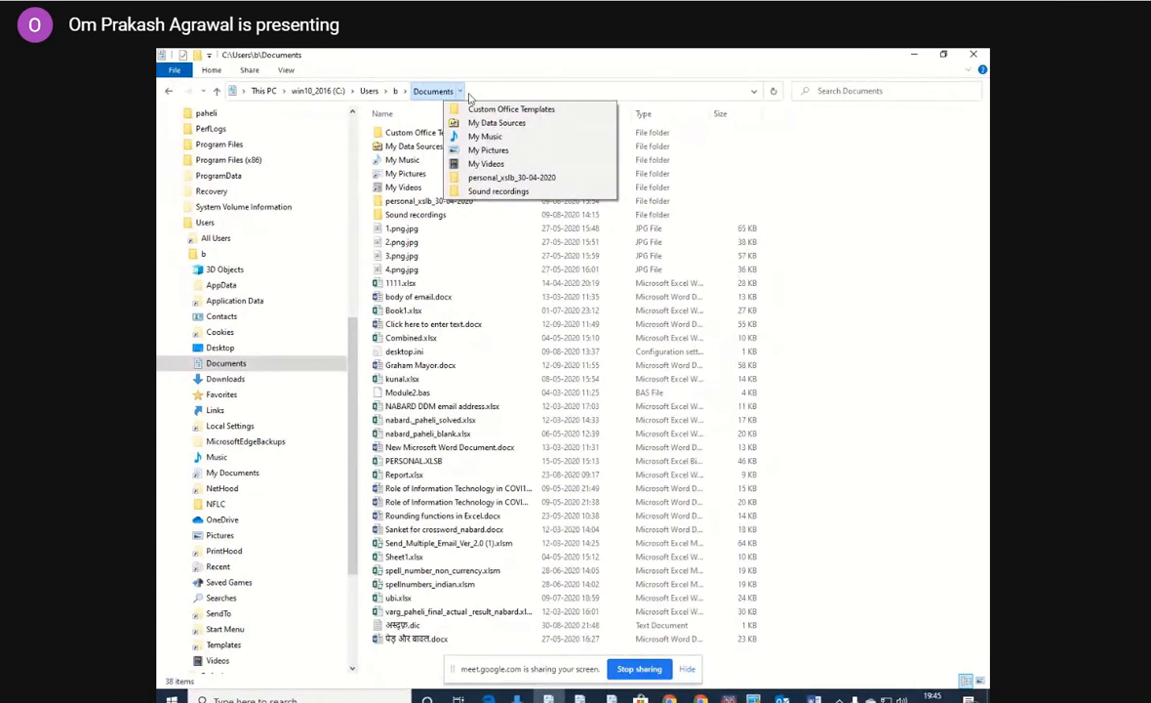
click(481, 92)
click(569, 118)
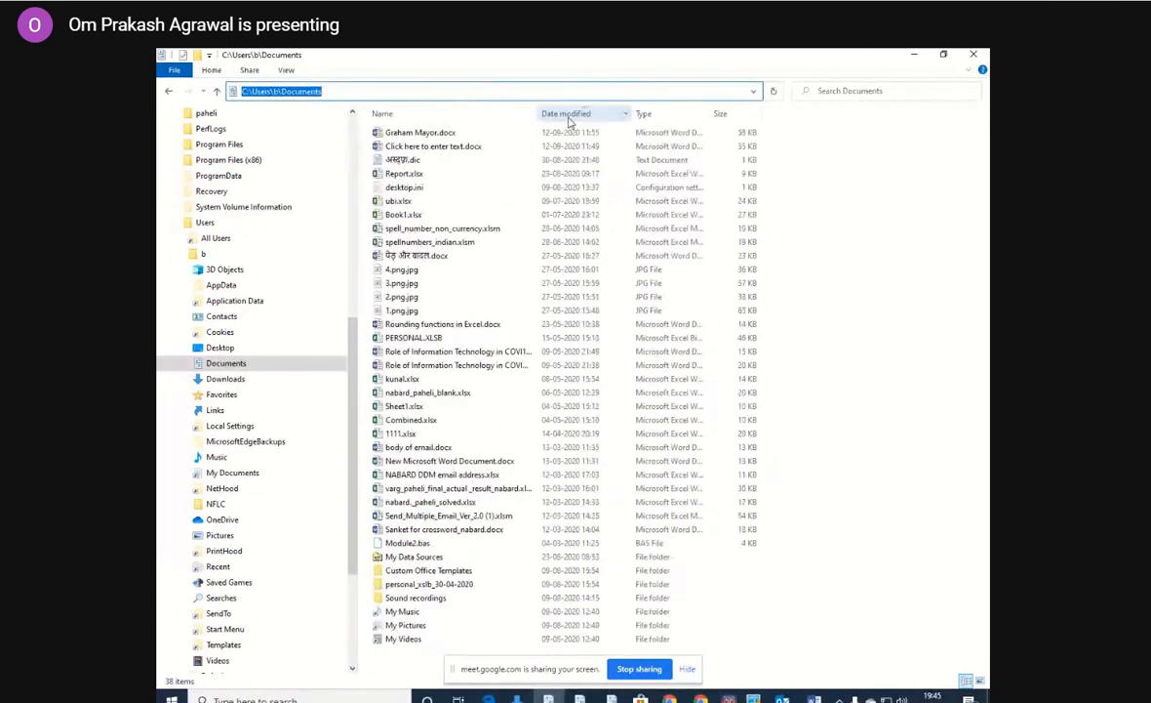
click(570, 117)
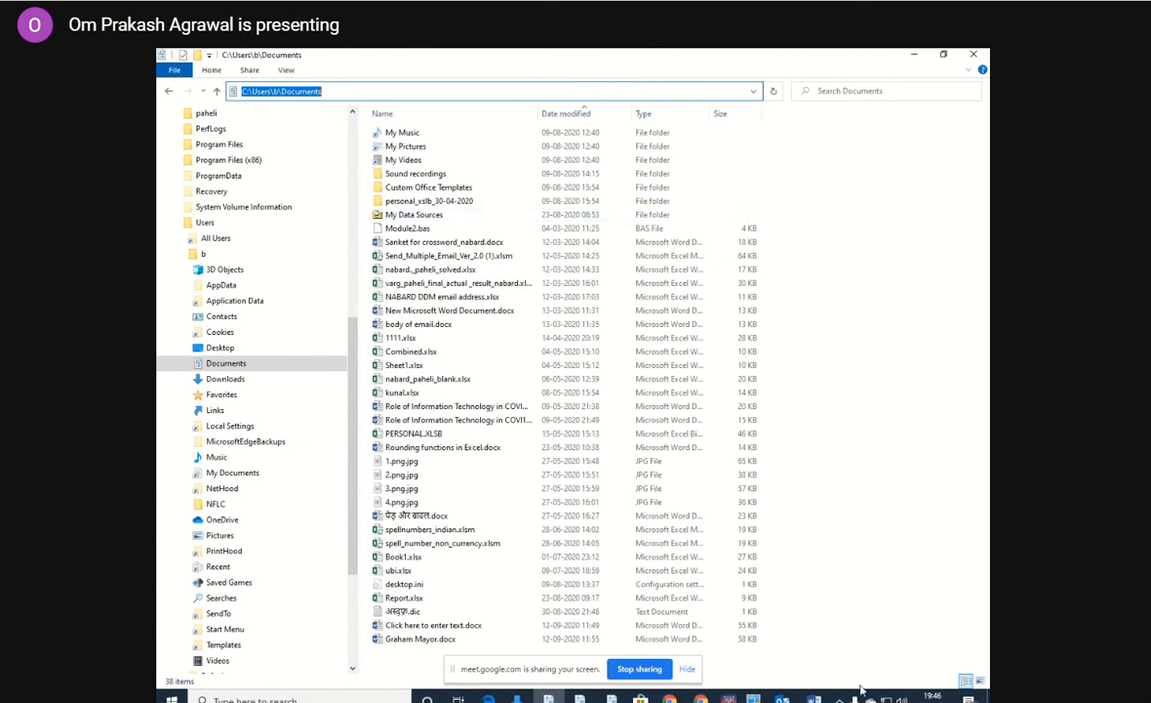
Switch back to New Microsoft Word Document (3).docx in Word.
click(814, 697)
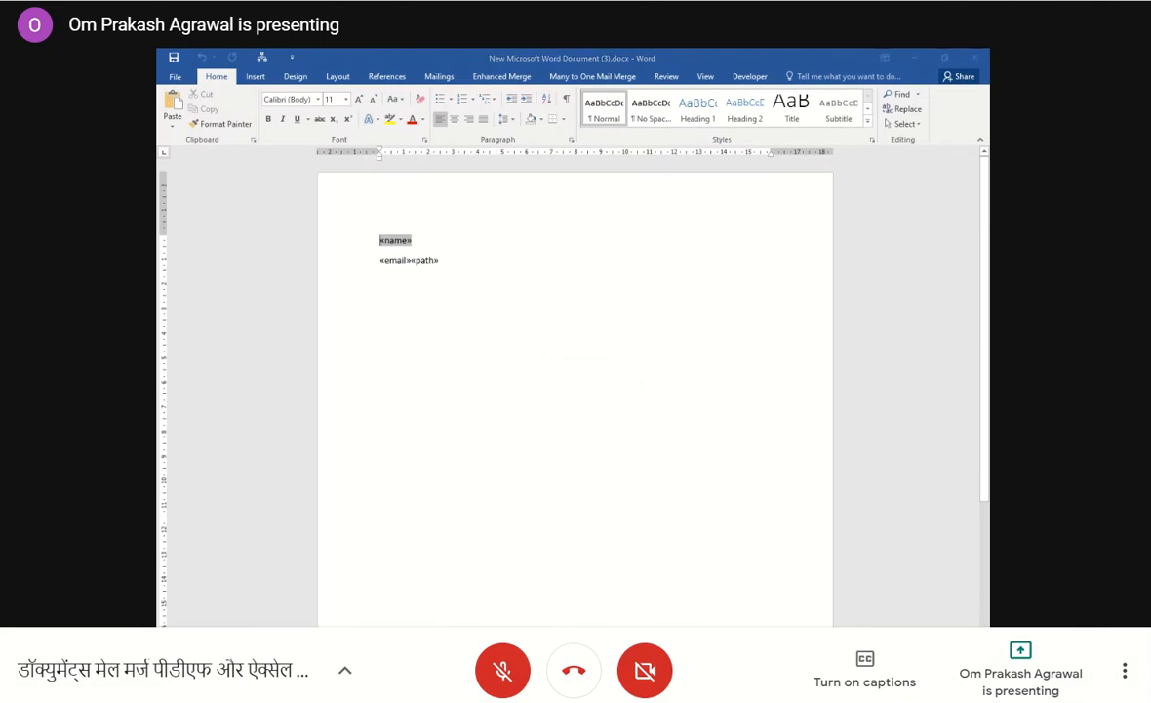
click(813, 698)
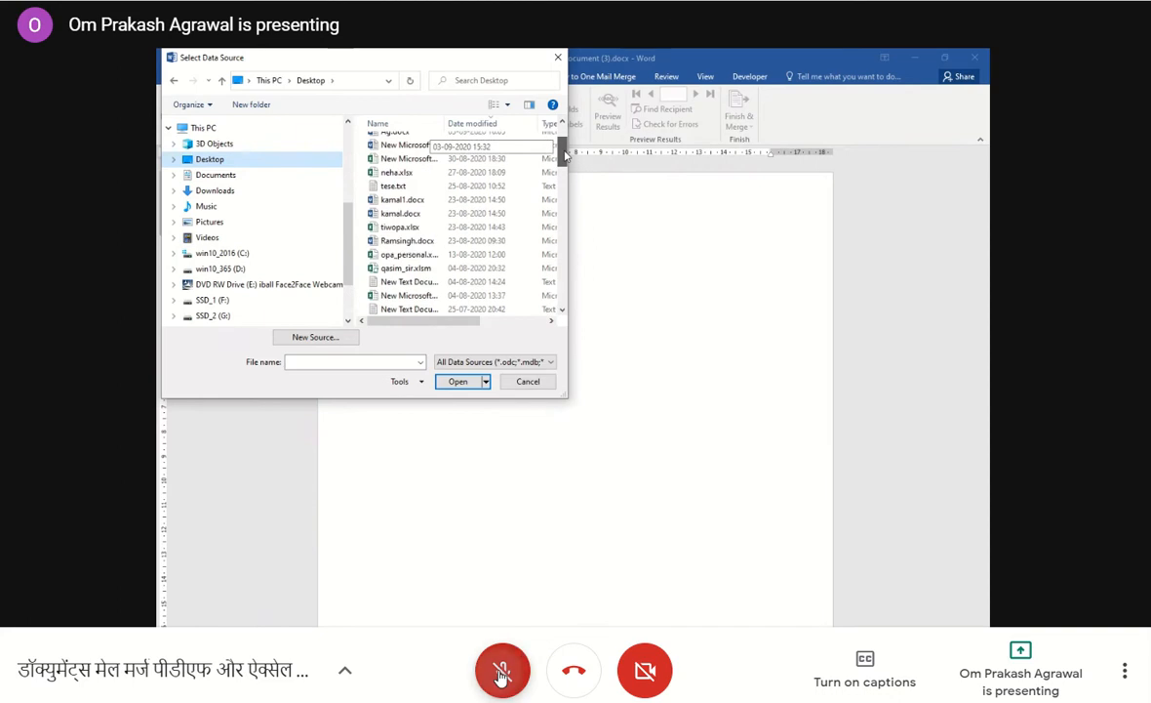
click(501, 672)
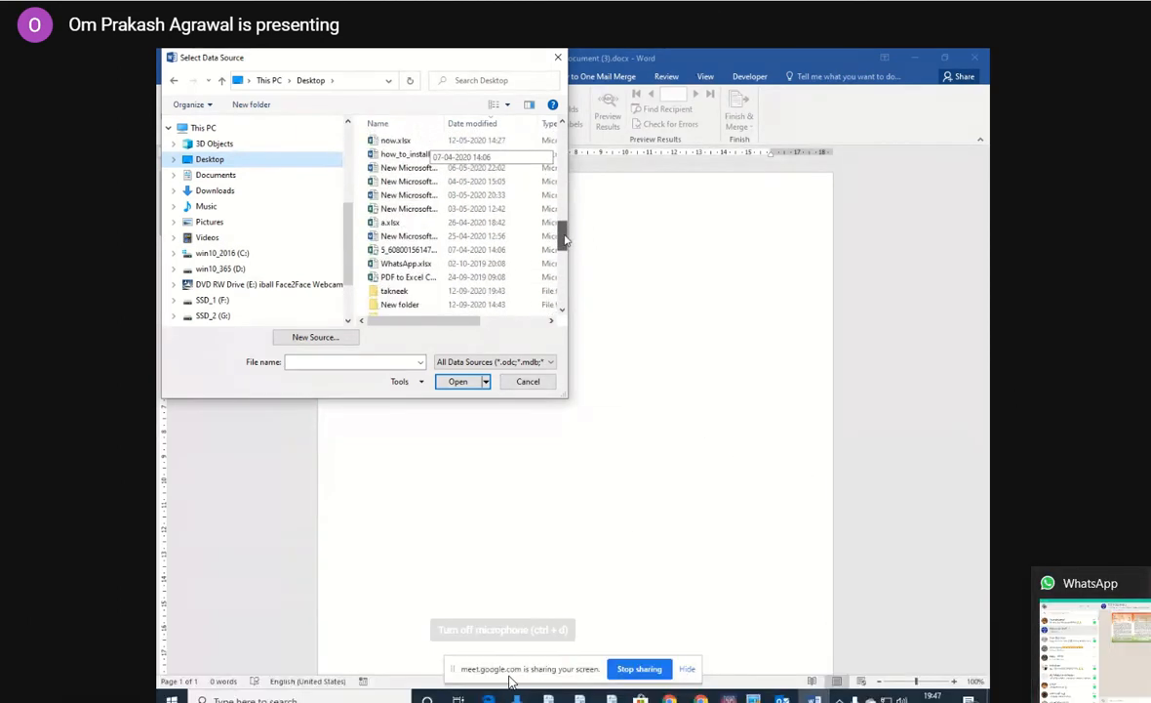
click(503, 672)
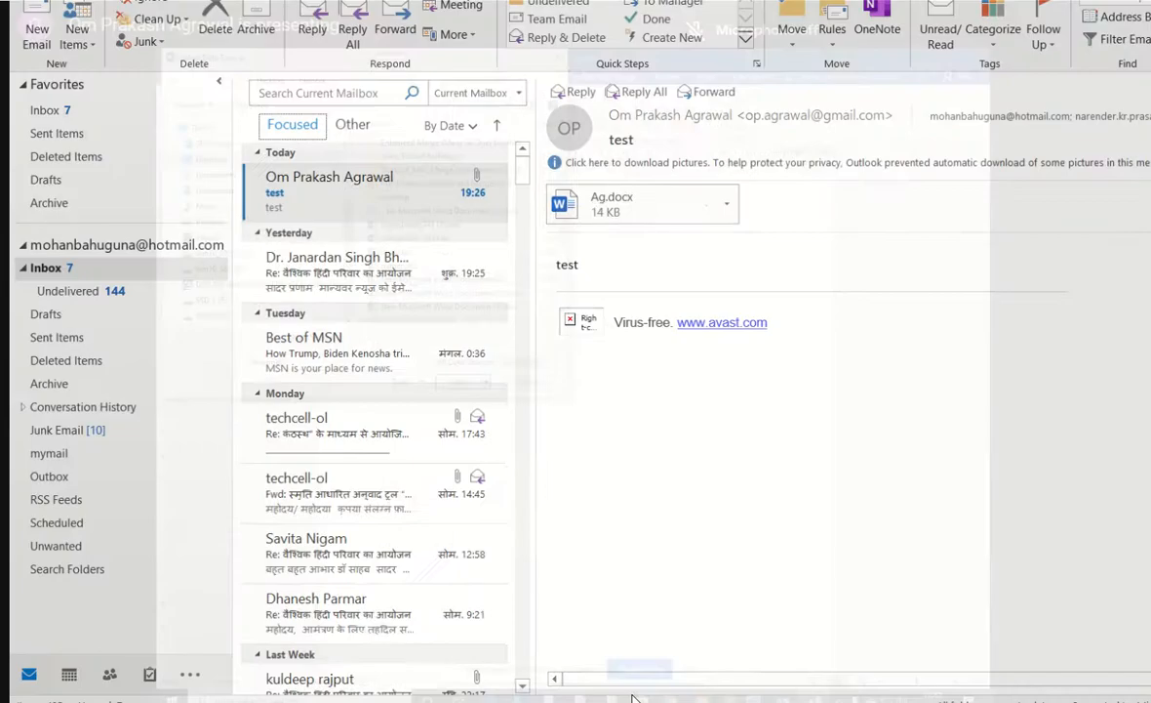
Switch to Outlook and view today's message with the subject "test" in the Focused inbox.
click(315, 183)
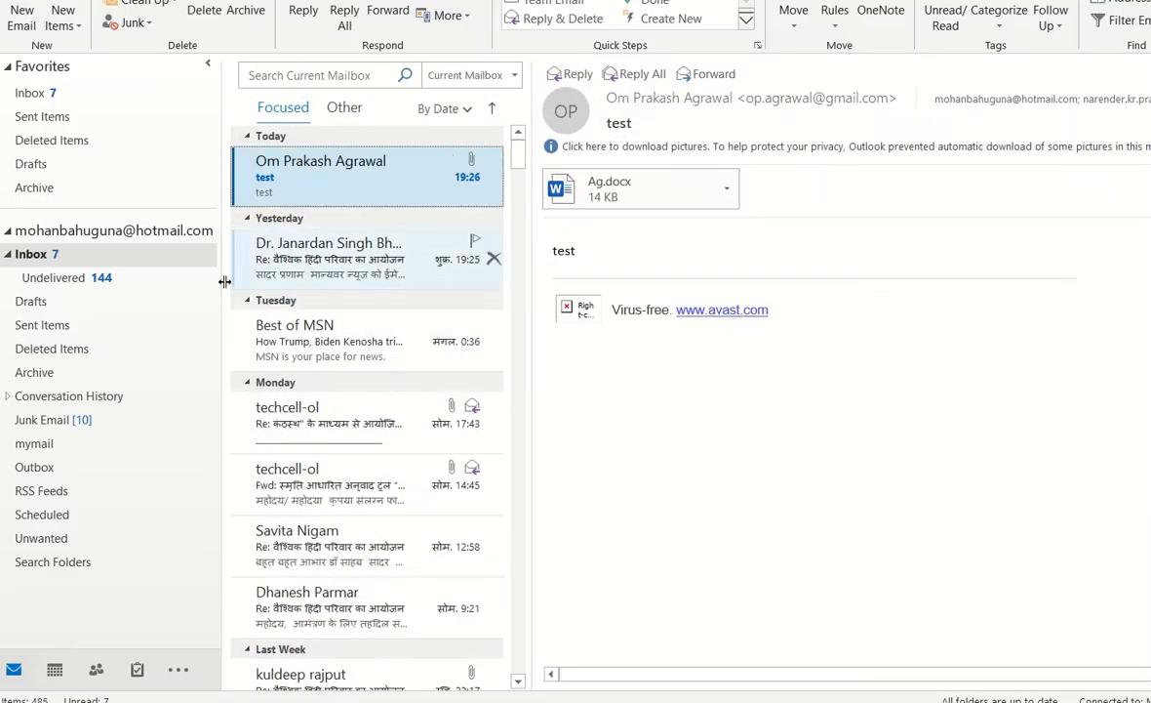
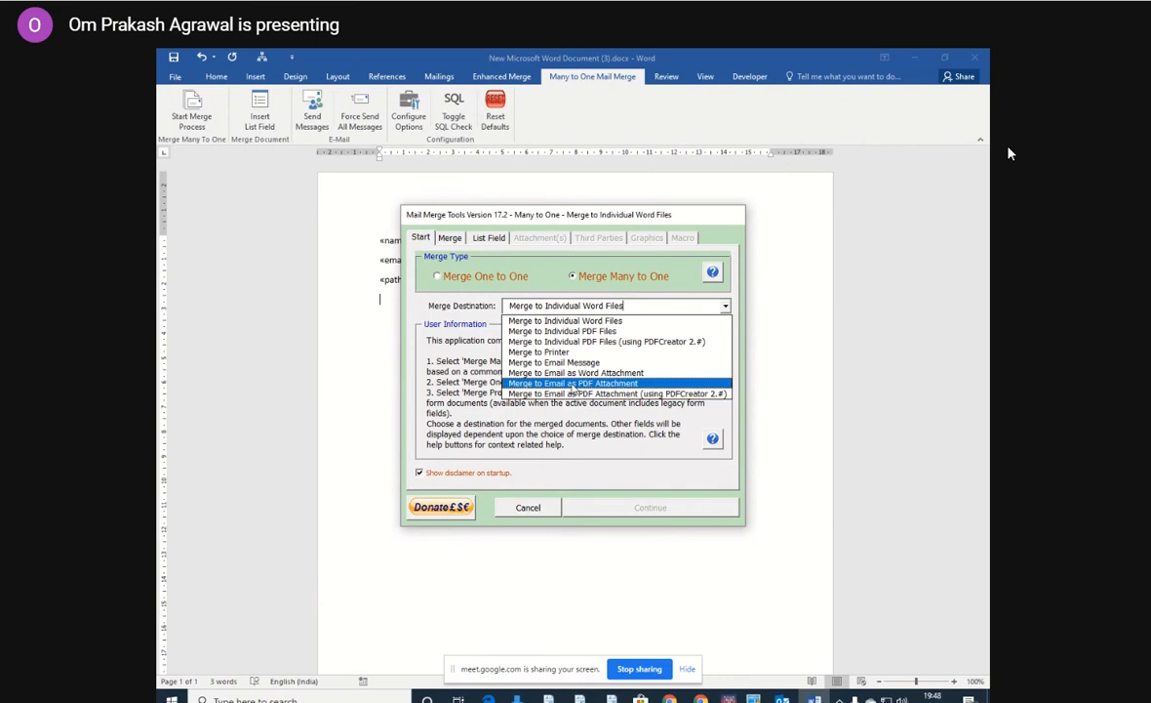
Choose Merge to Email as PDF Attachment as the merge destination and try to remove the name key field.
click(573, 383)
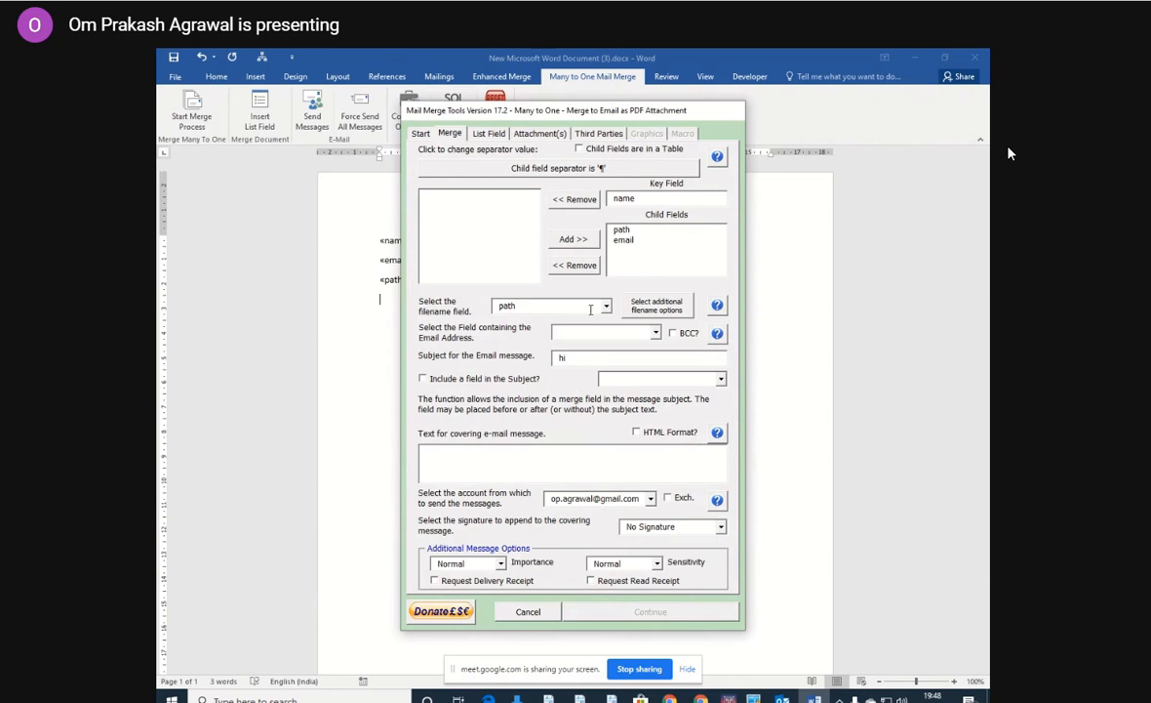
click(570, 199)
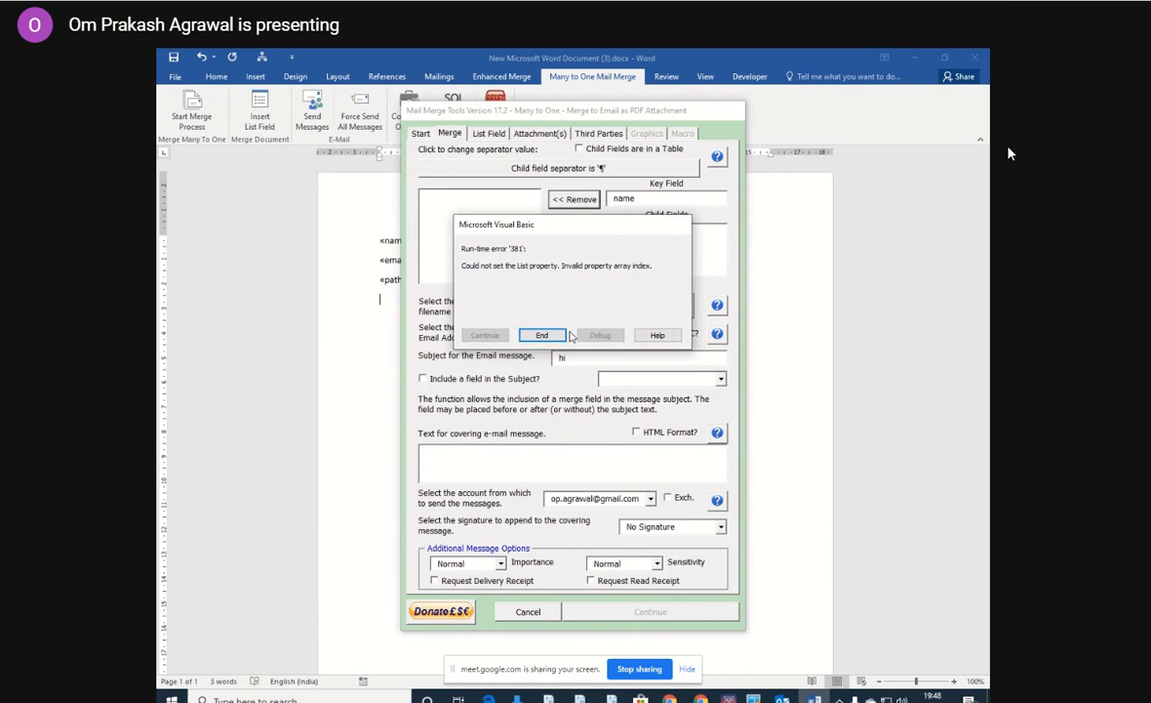
click(549, 334)
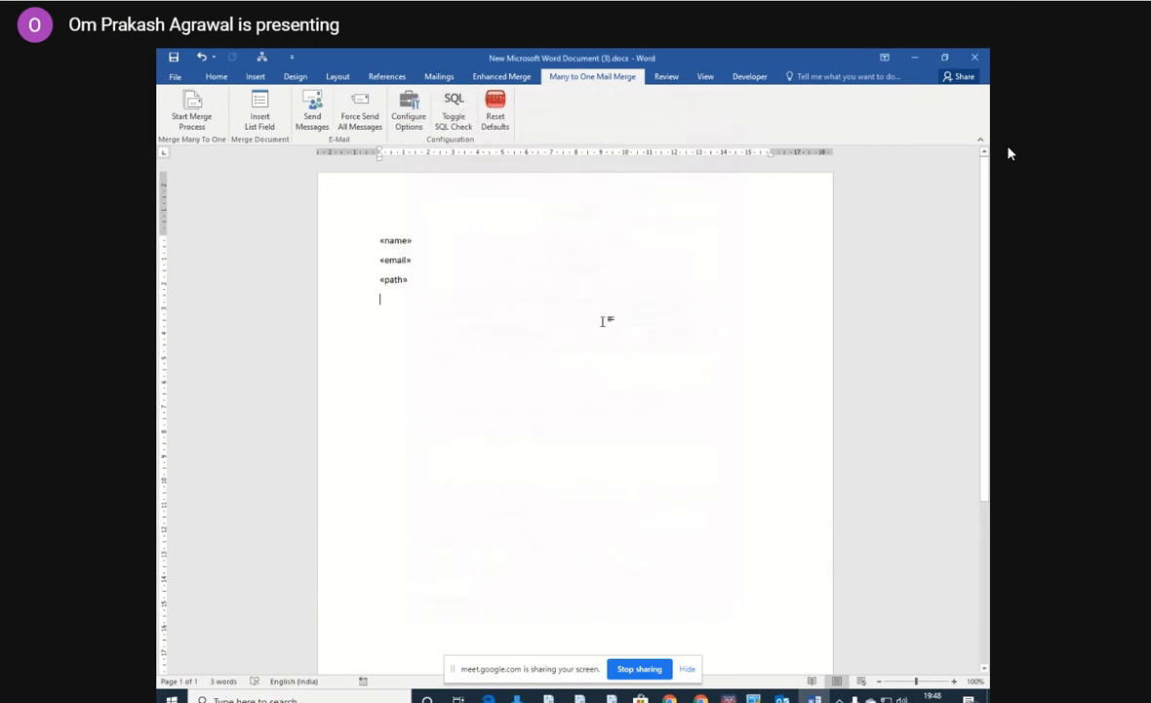
Close New Microsoft Word Document (3).docx and the Documents folder window.
click(977, 60)
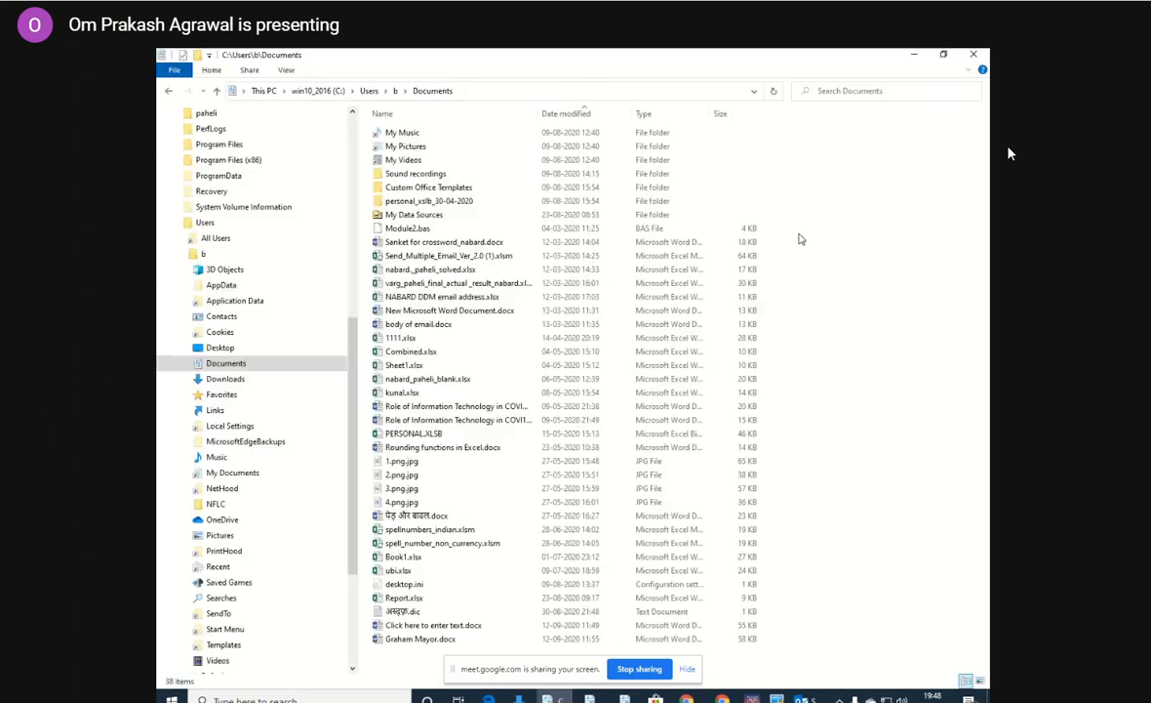
click(973, 56)
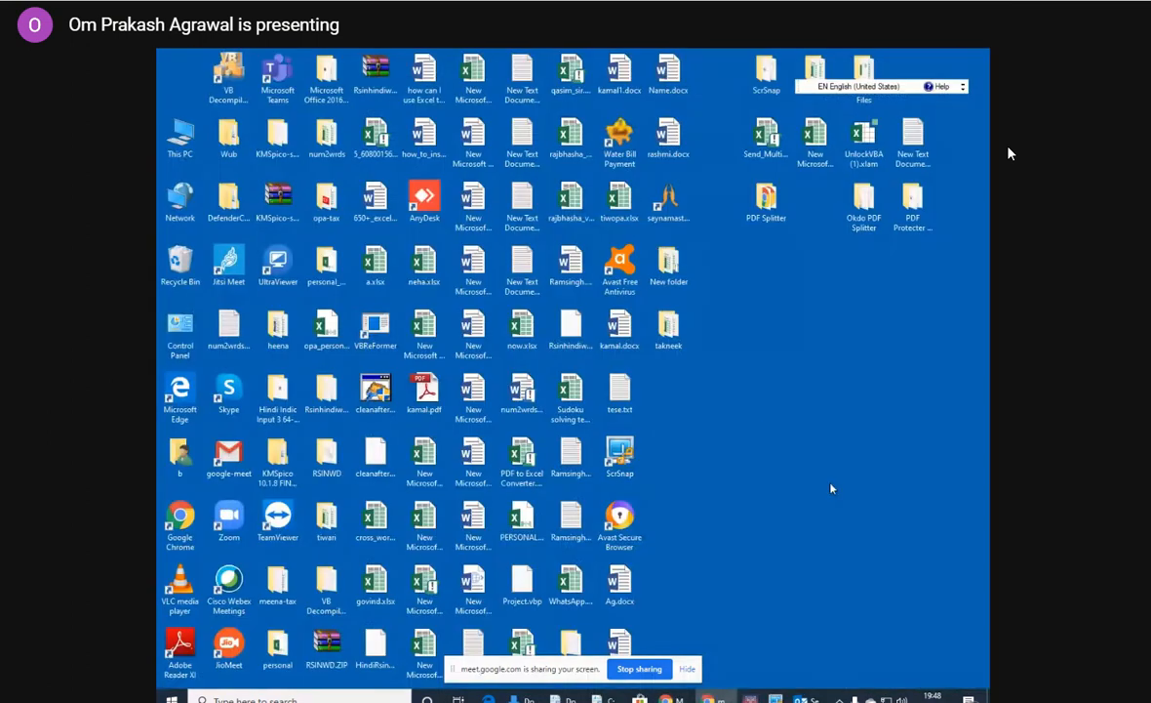
Create a new Microsoft Word document on the desktop and open it.
right_click(746, 417)
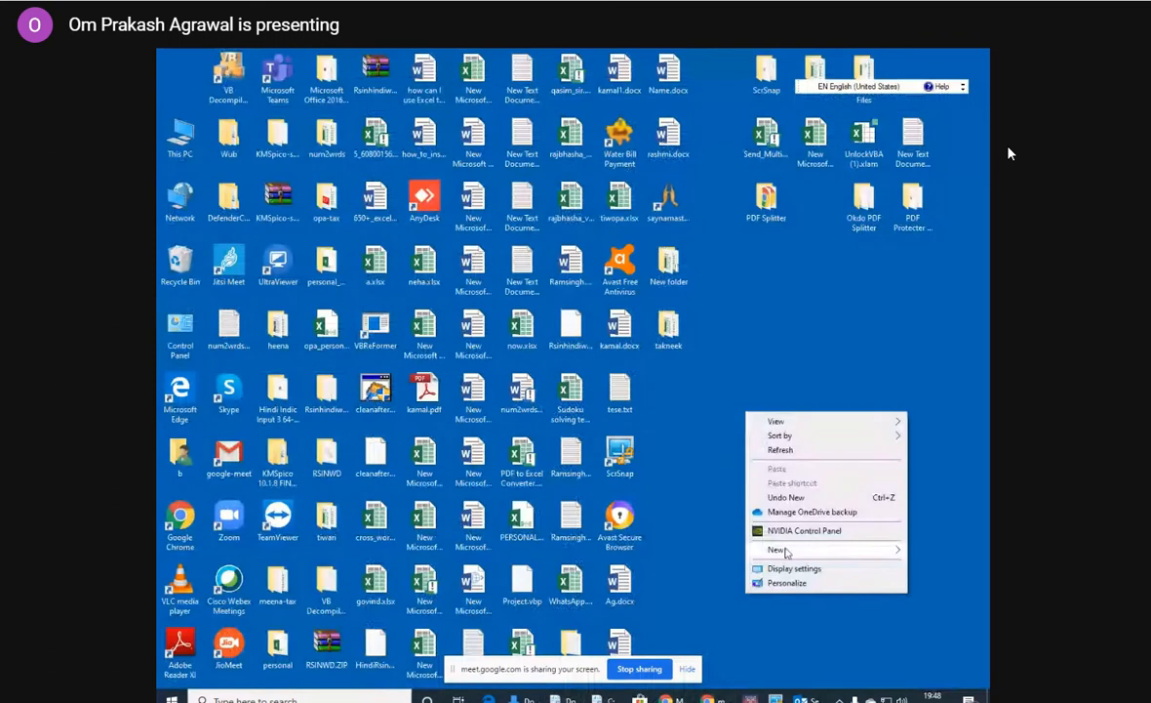
mouse_move(773, 549)
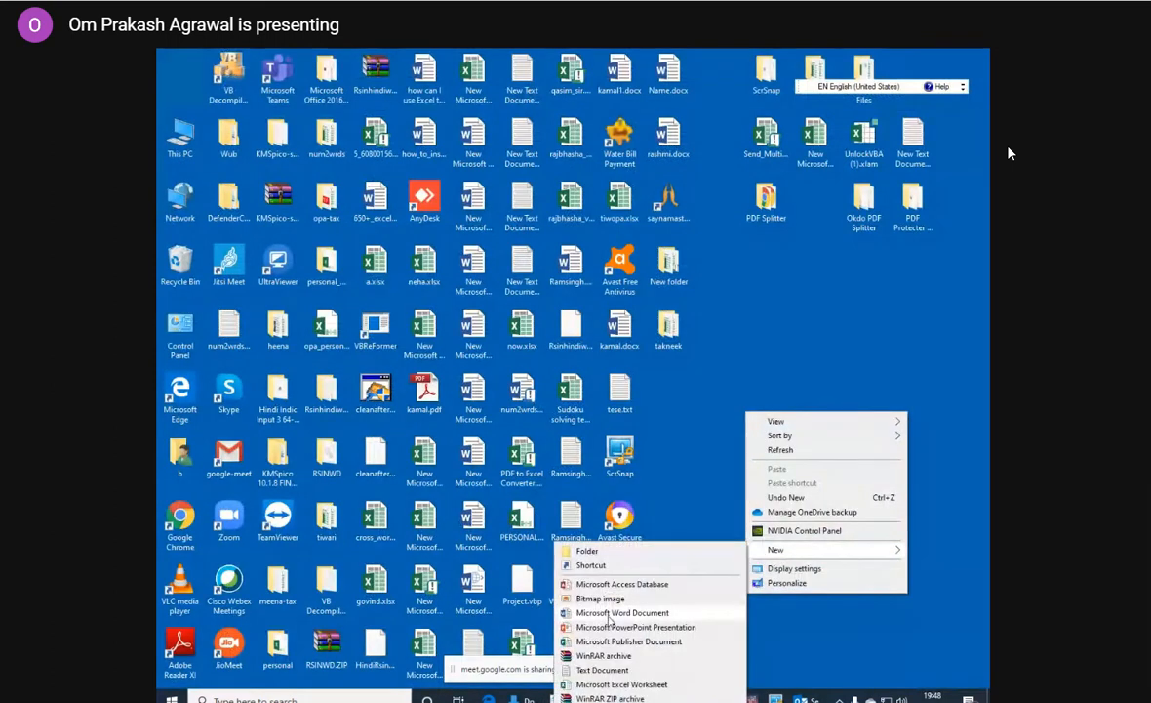
click(622, 613)
click(768, 454)
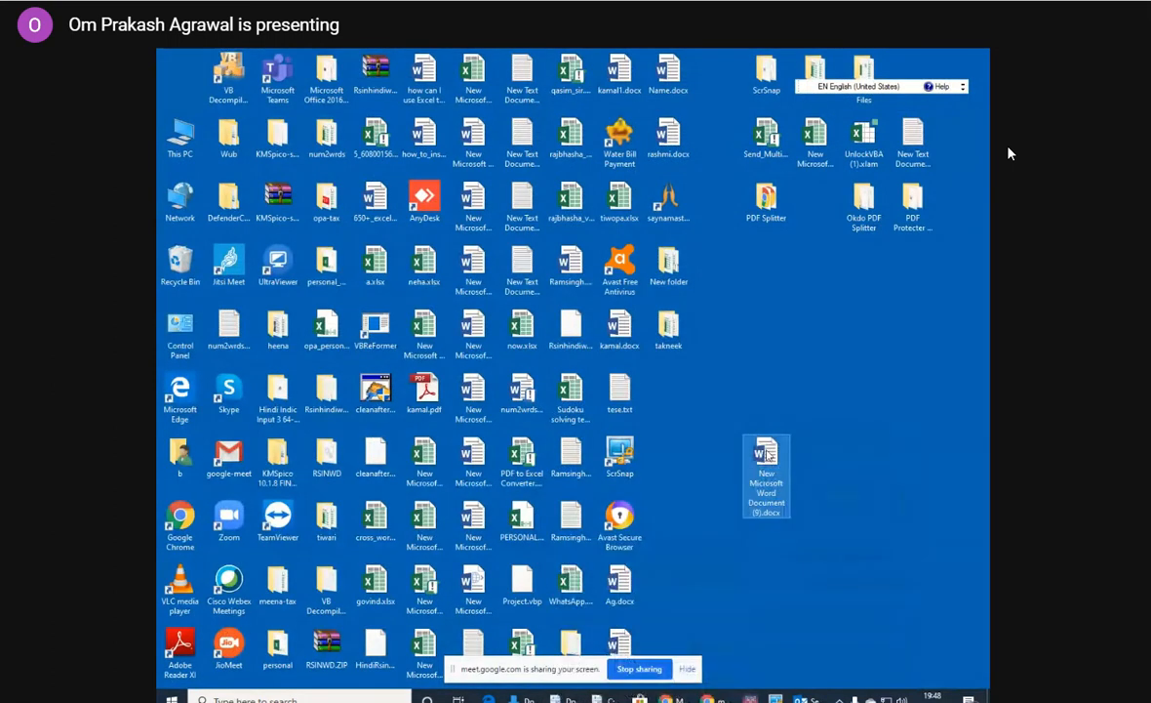
double_click(768, 453)
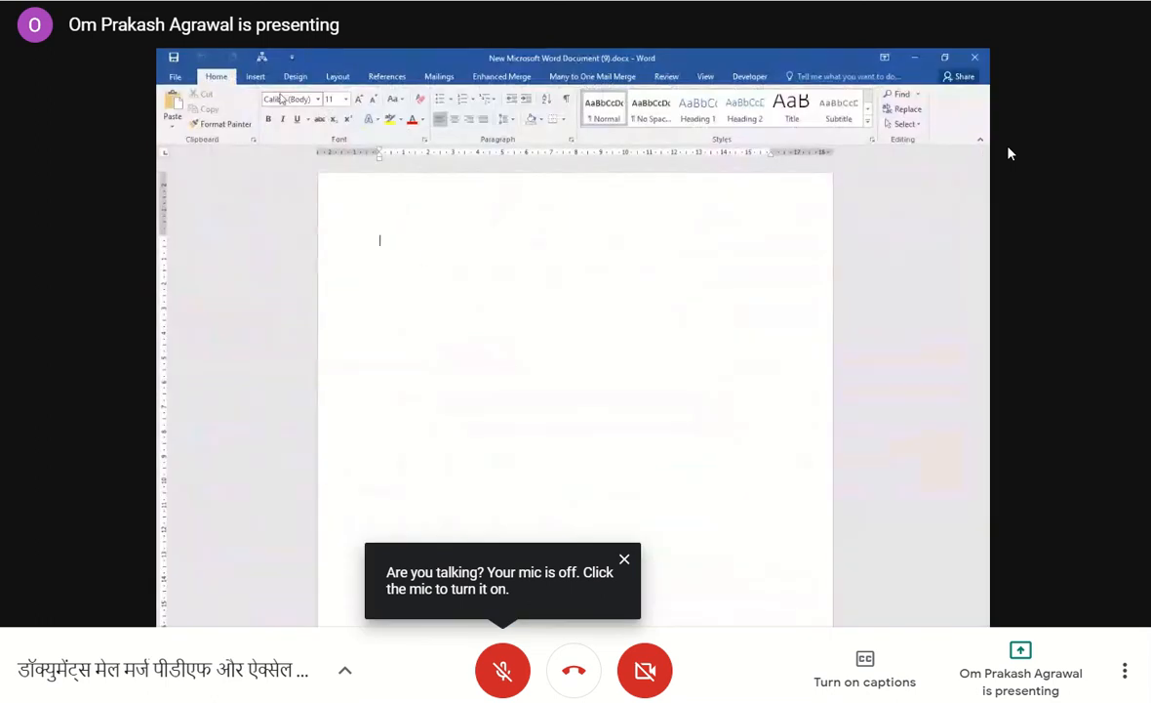
Start a mail merge in the new document and use mm.xlsx from the desktop's takneek folder as the existing recipient list.
click(439, 77)
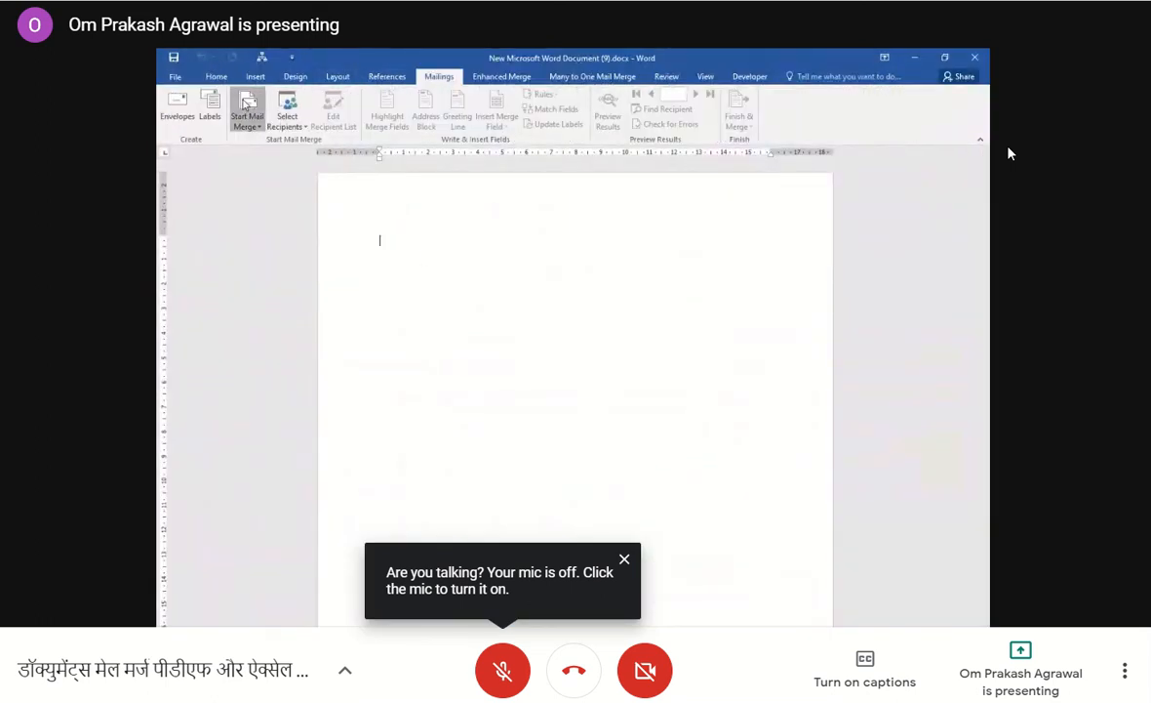
click(247, 112)
click(263, 141)
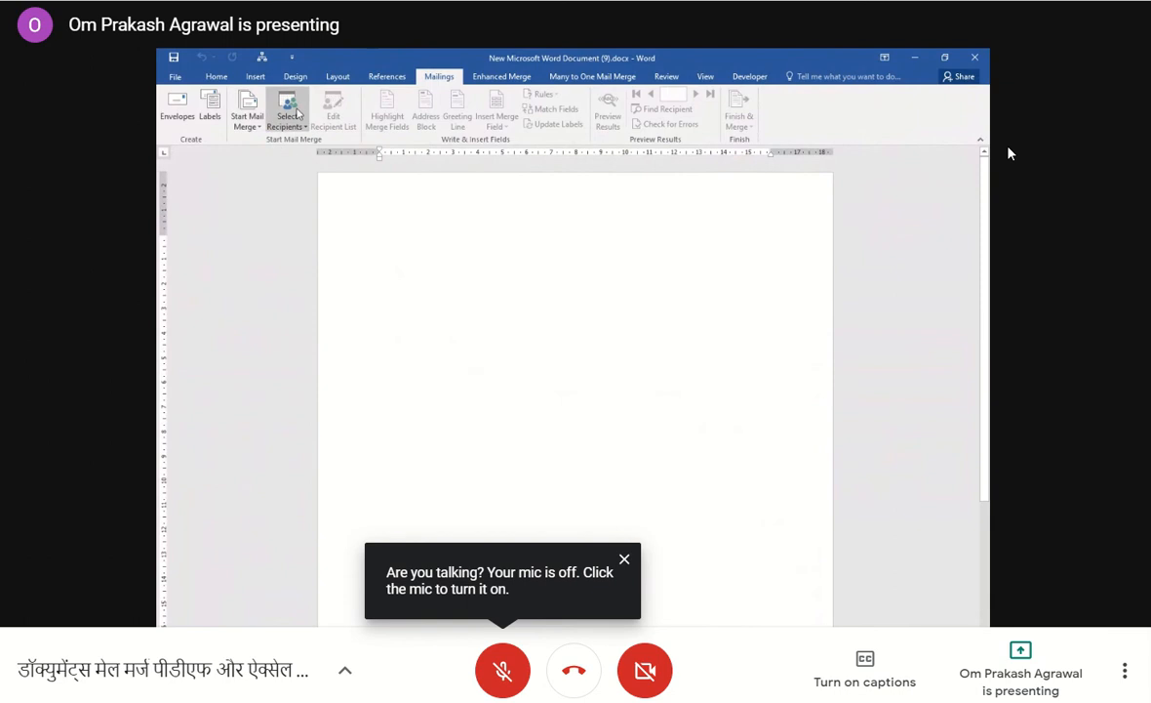
click(295, 114)
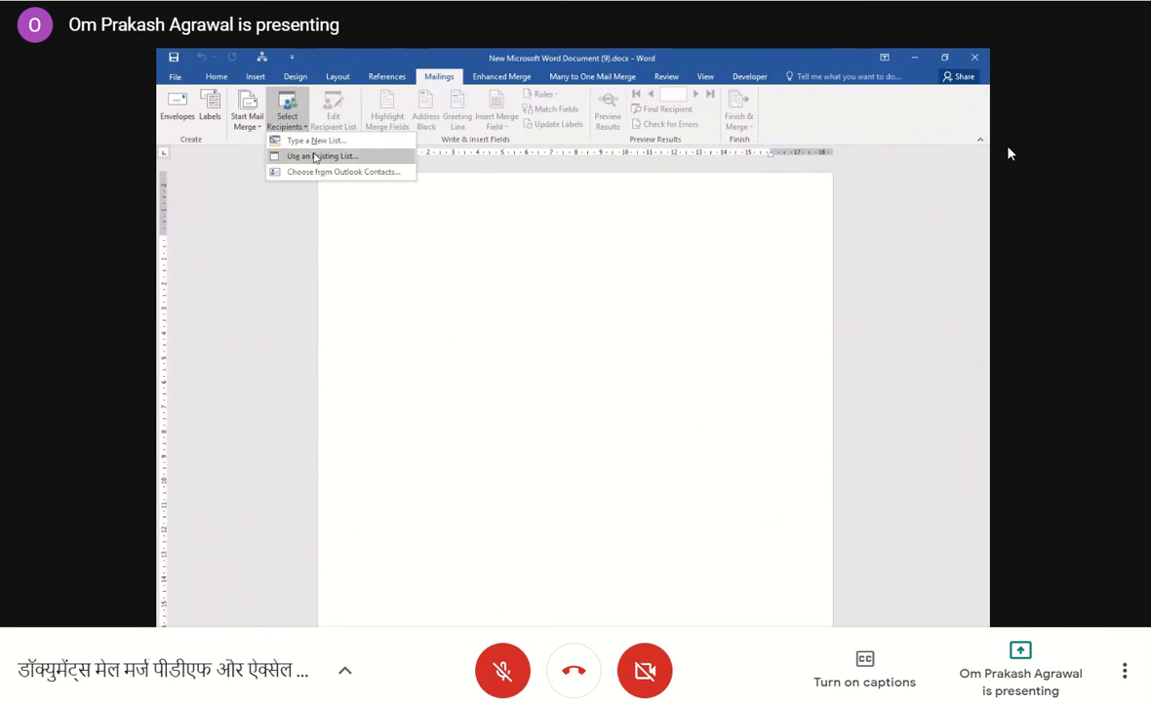
click(298, 155)
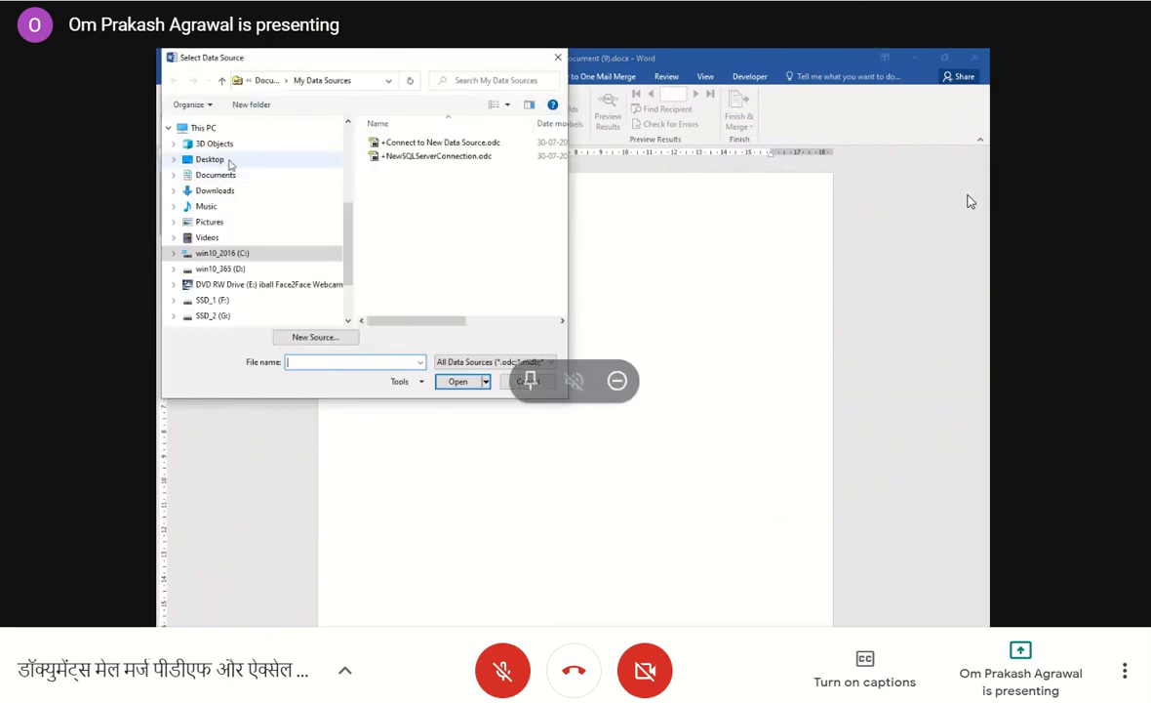
click(224, 159)
drag(560, 141, 559, 249)
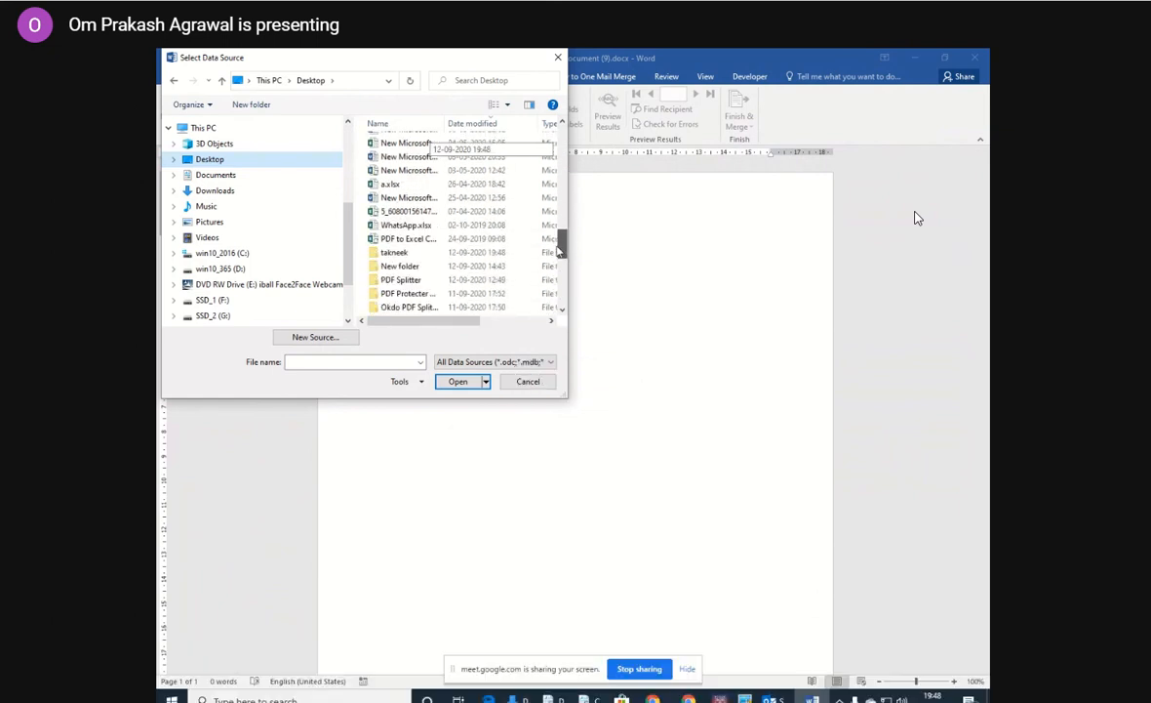
double_click(505, 252)
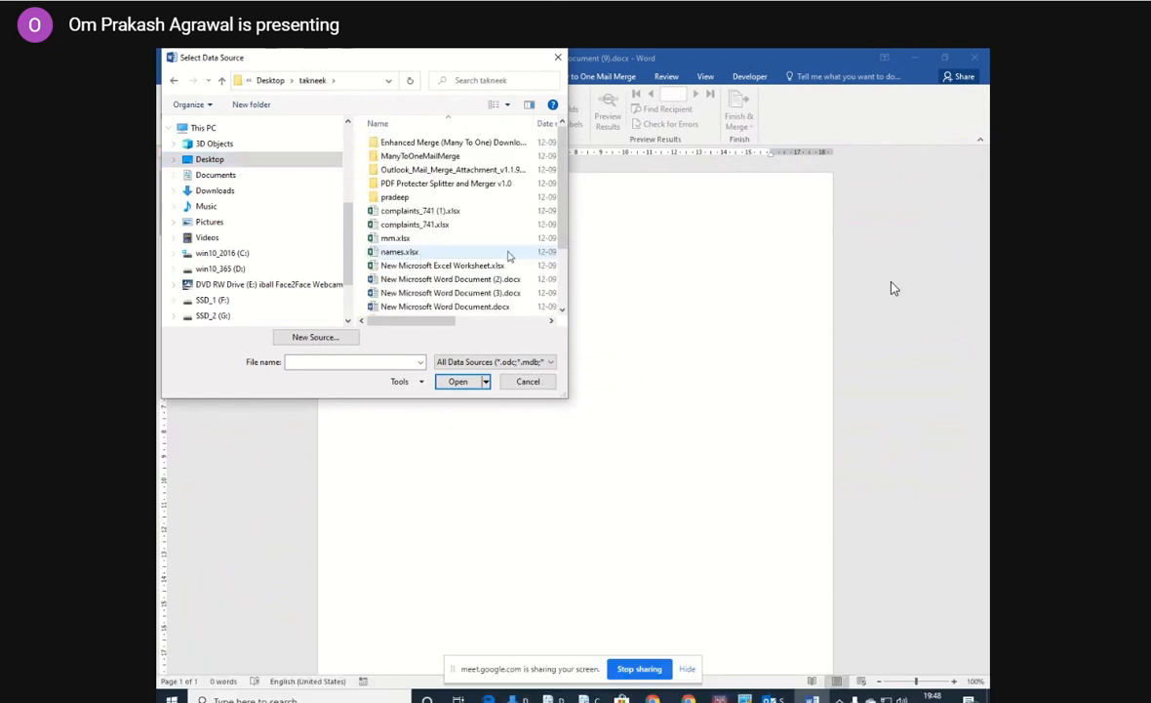
click(504, 667)
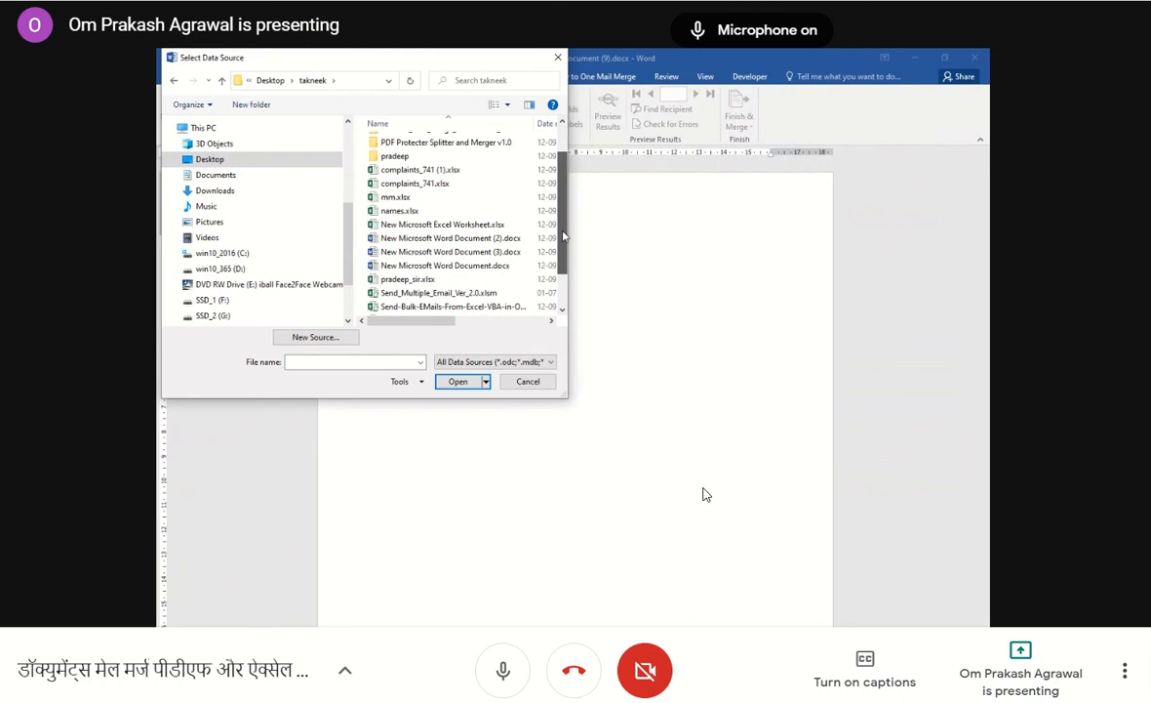
click(497, 196)
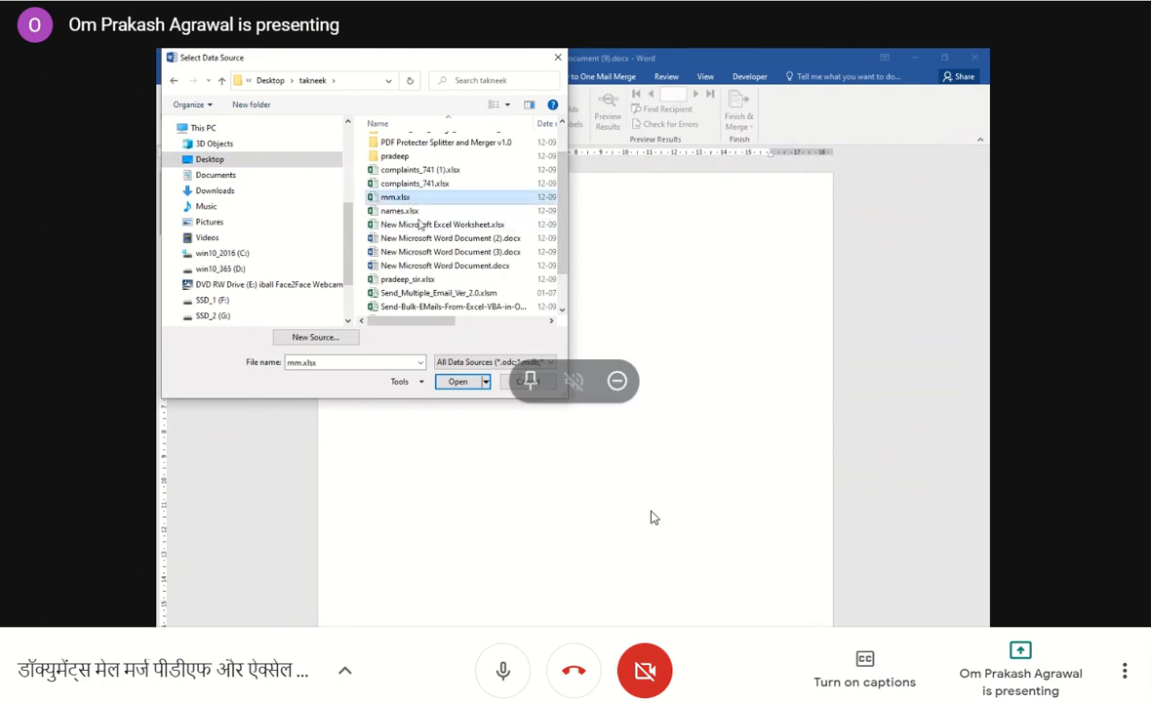
click(502, 673)
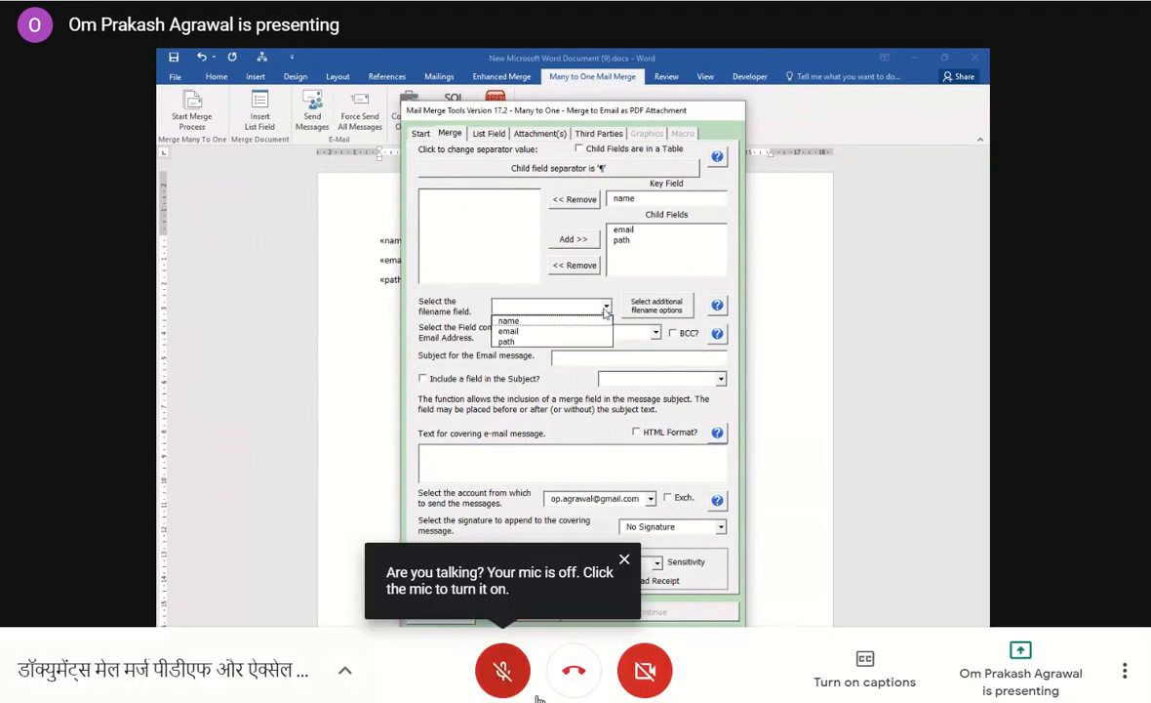
click(497, 673)
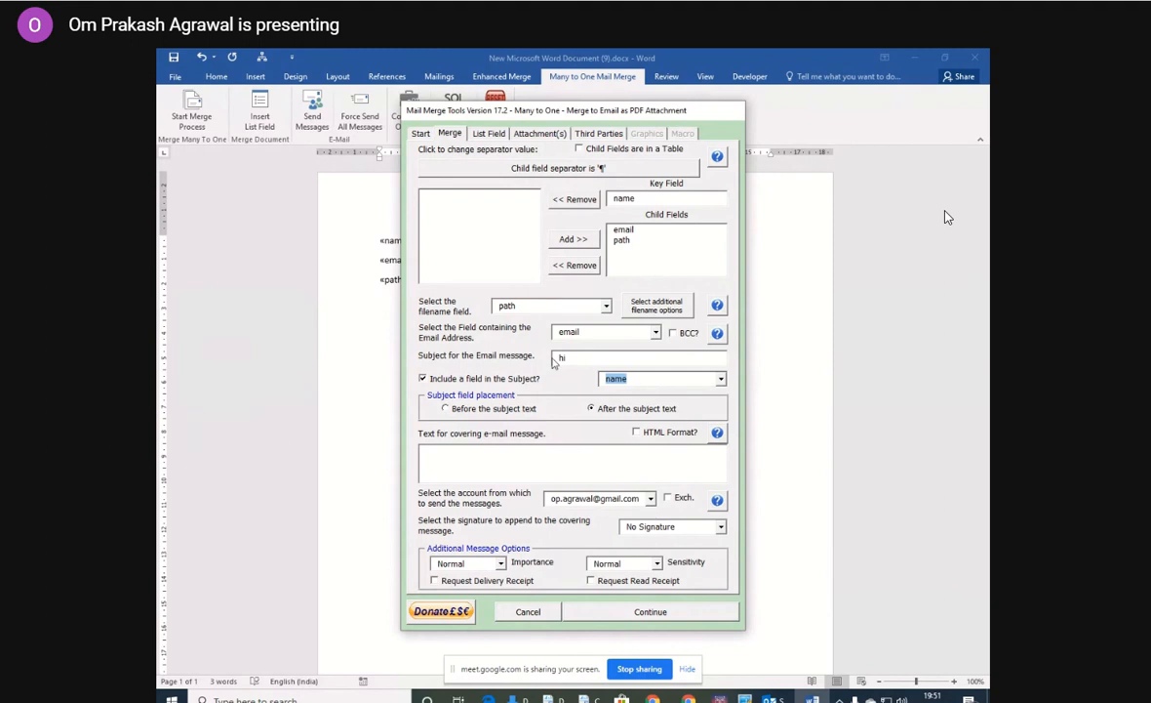
Add path as the attachment field and attach 1111.xlsx from Documents as a file common to all messages.
click(538, 133)
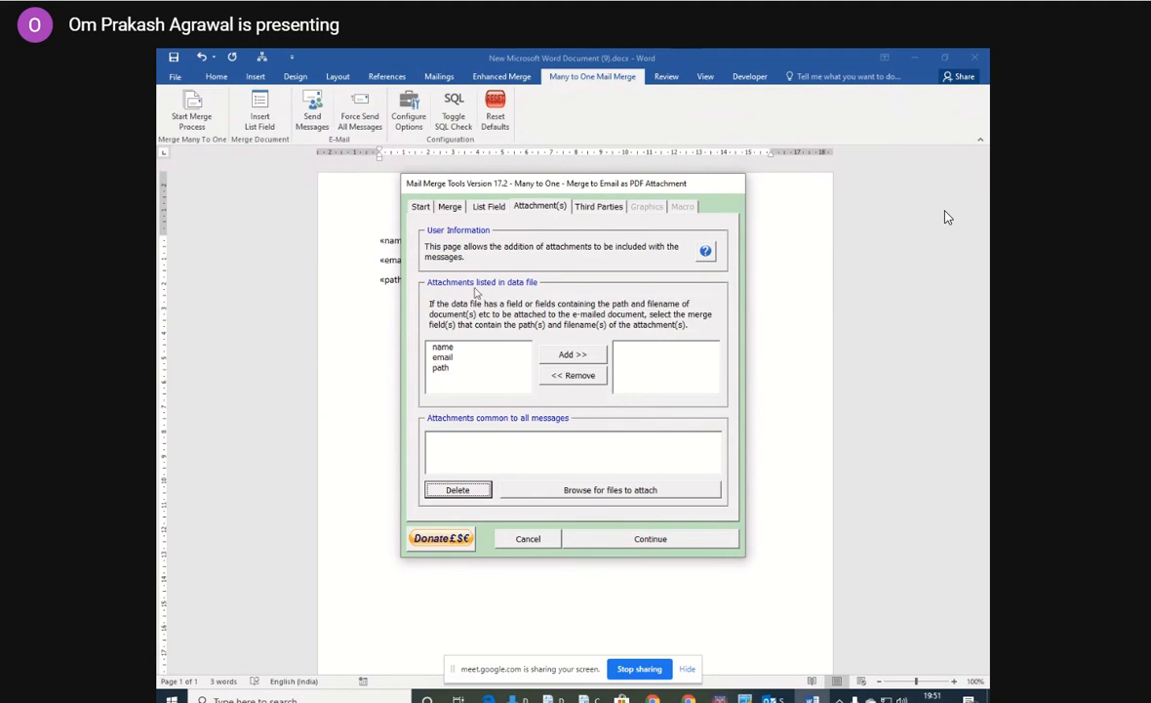
click(442, 368)
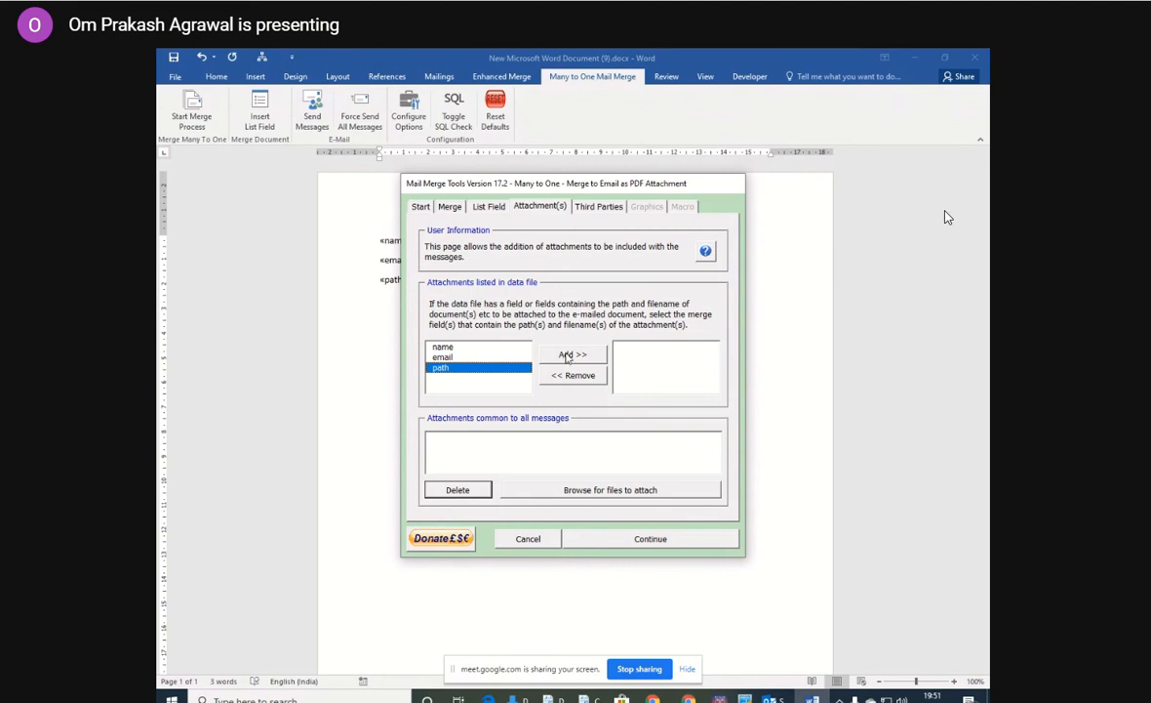
click(567, 358)
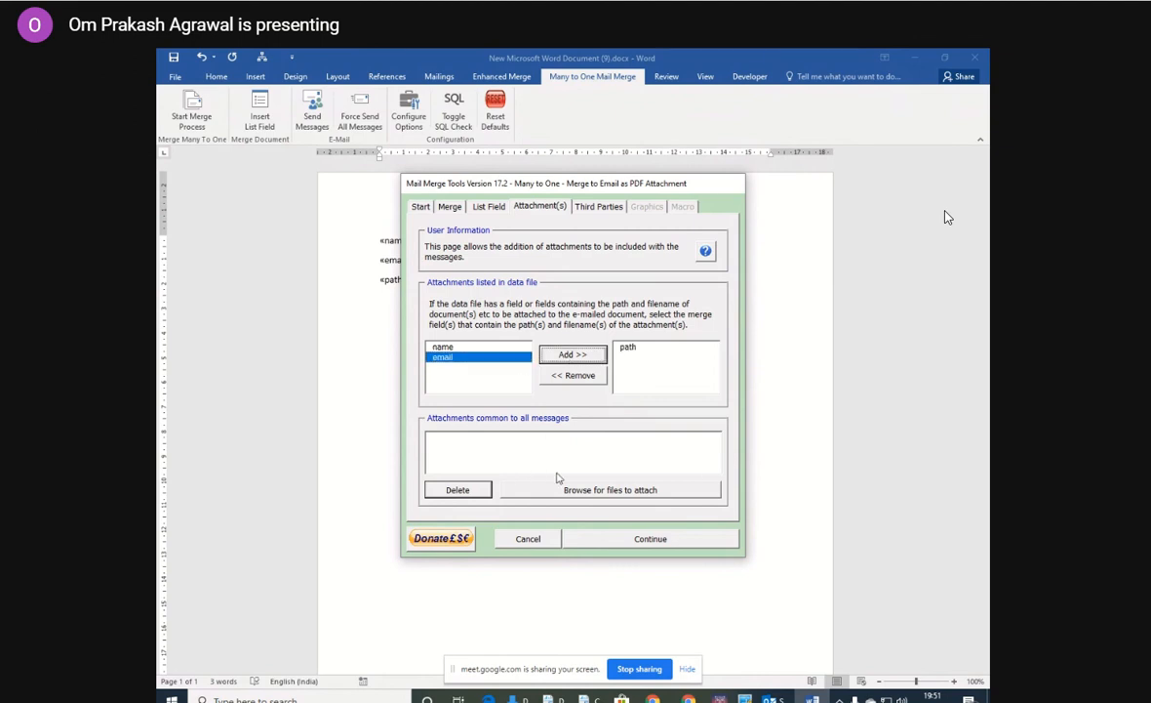
click(572, 491)
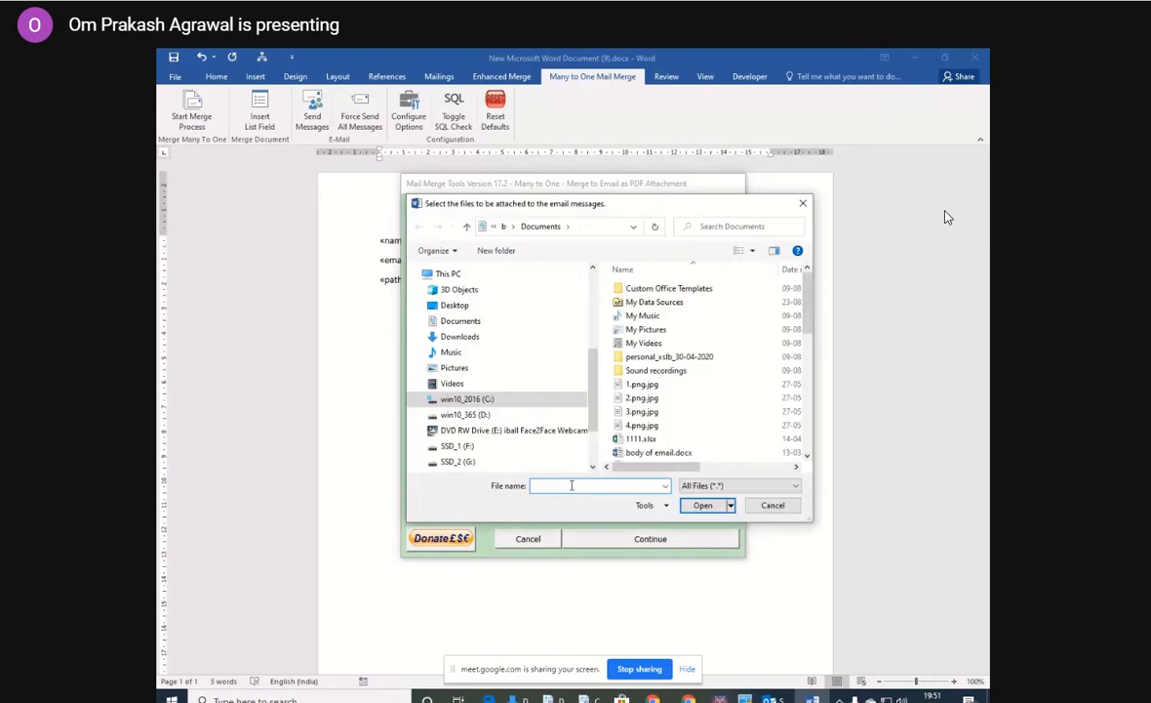
click(640, 439)
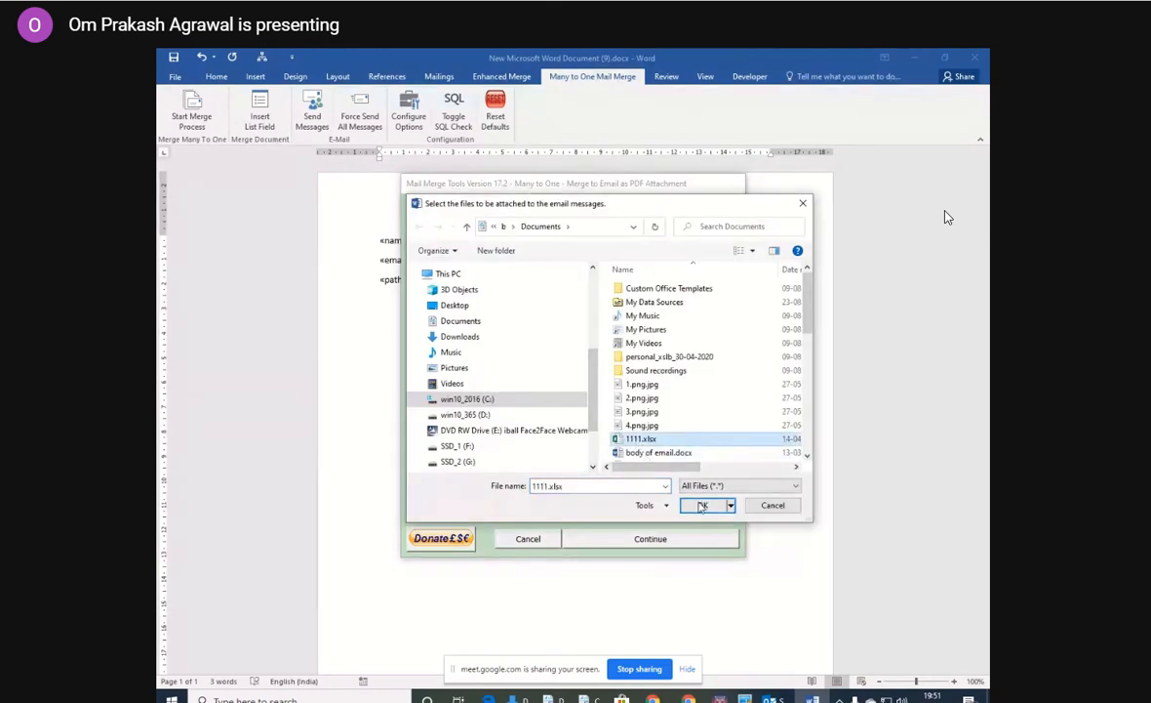
click(701, 504)
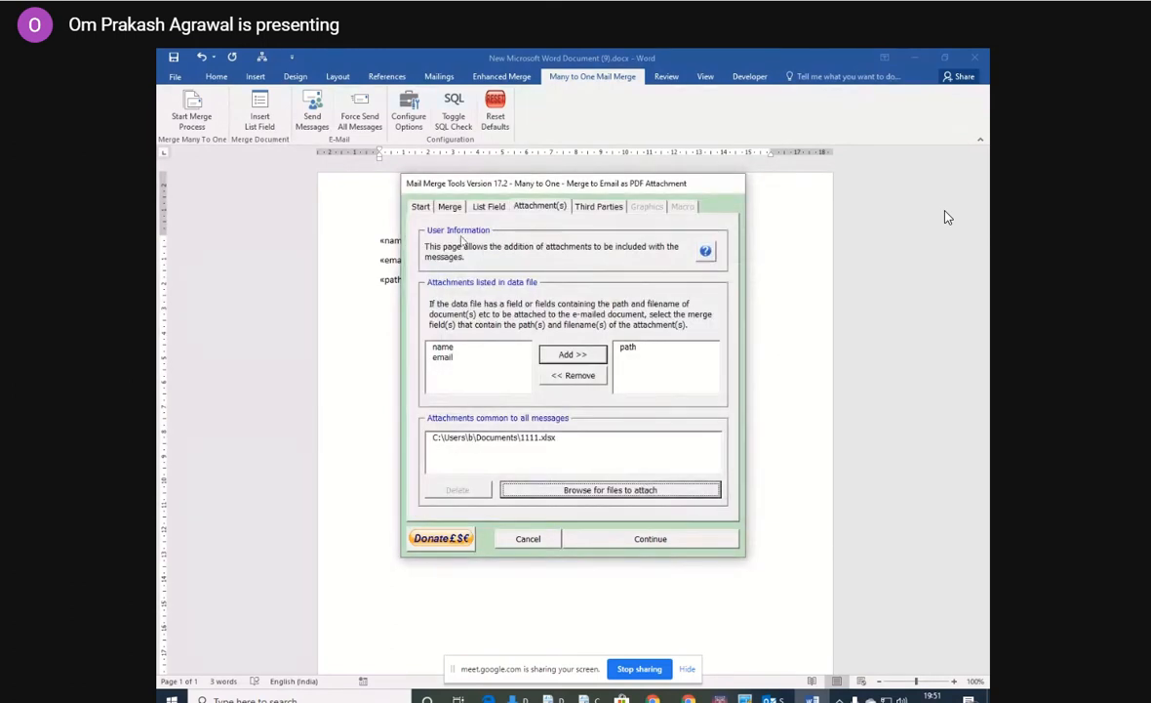
Review the merge type, merge and attachment settings, and try to run the merge to email as PDF attachment.
click(420, 207)
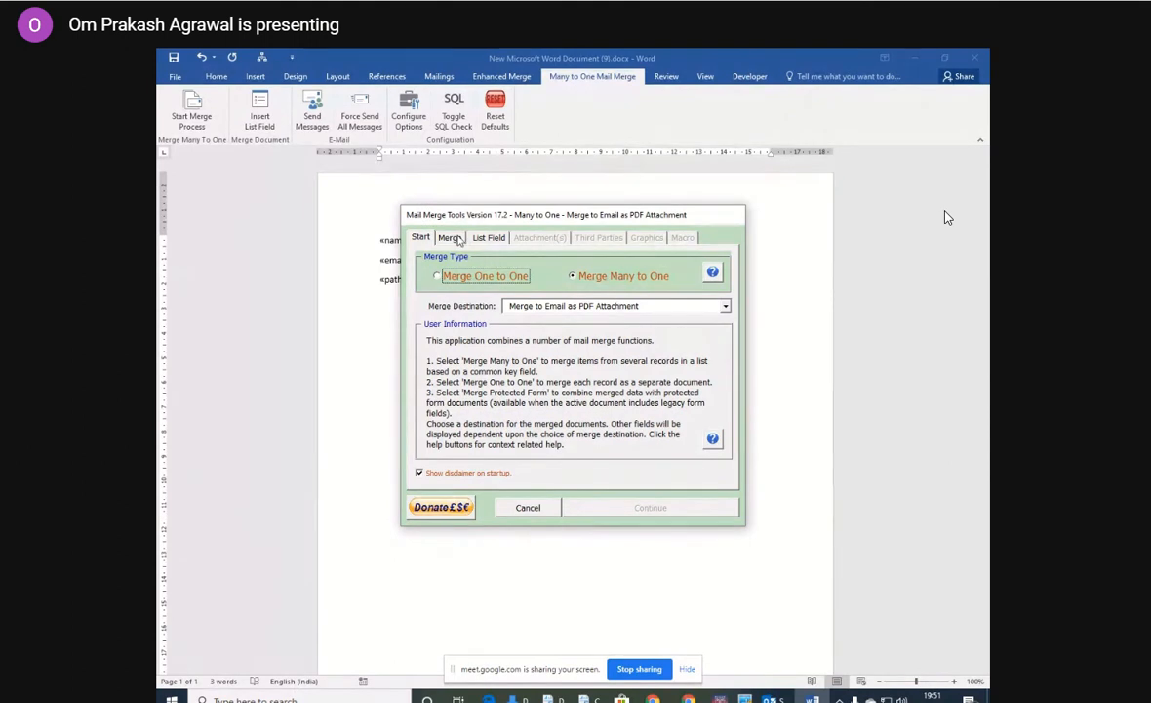
click(452, 238)
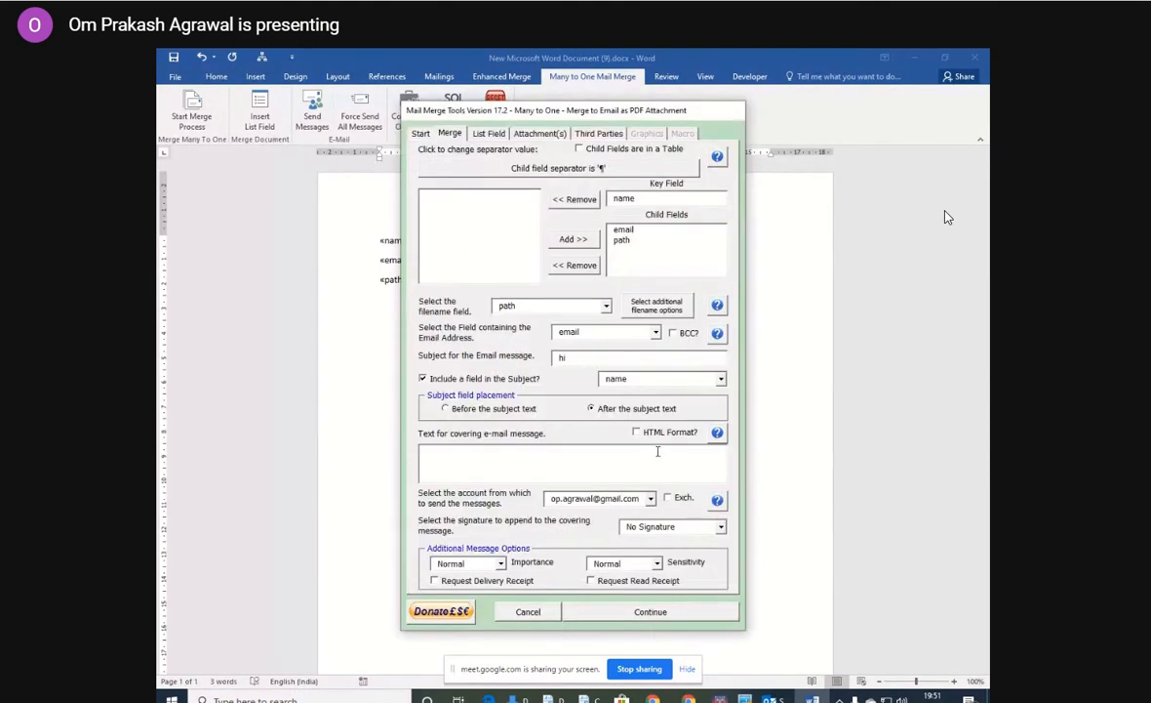
click(539, 132)
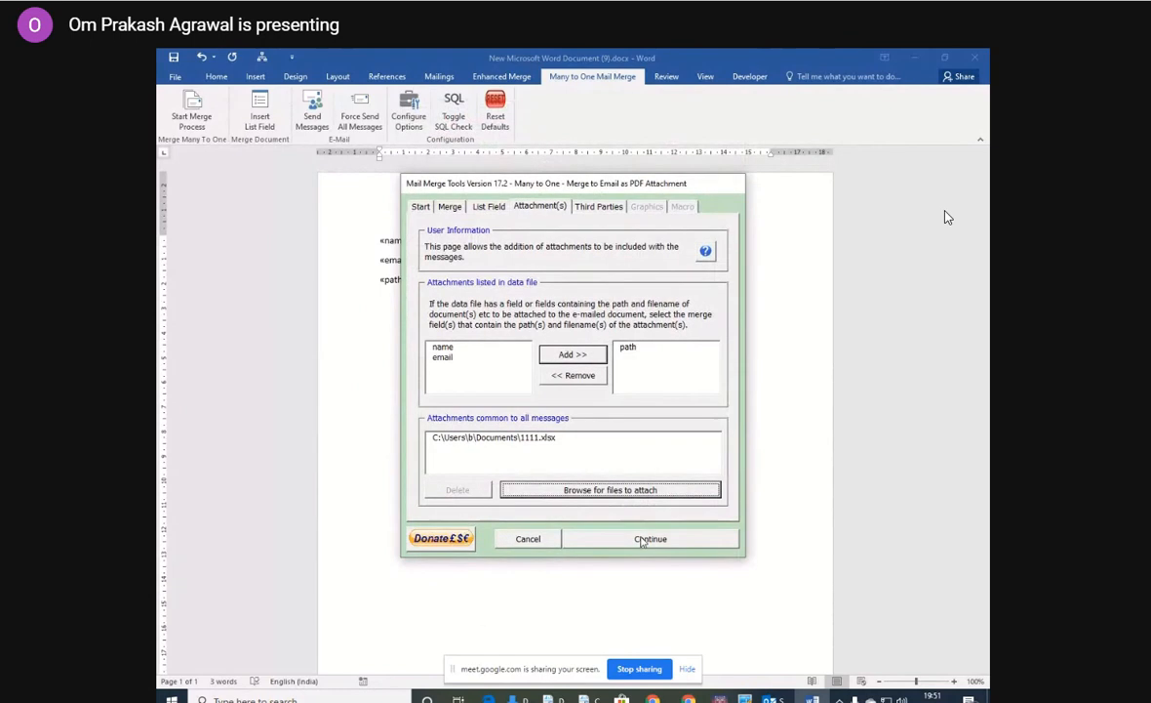
click(647, 538)
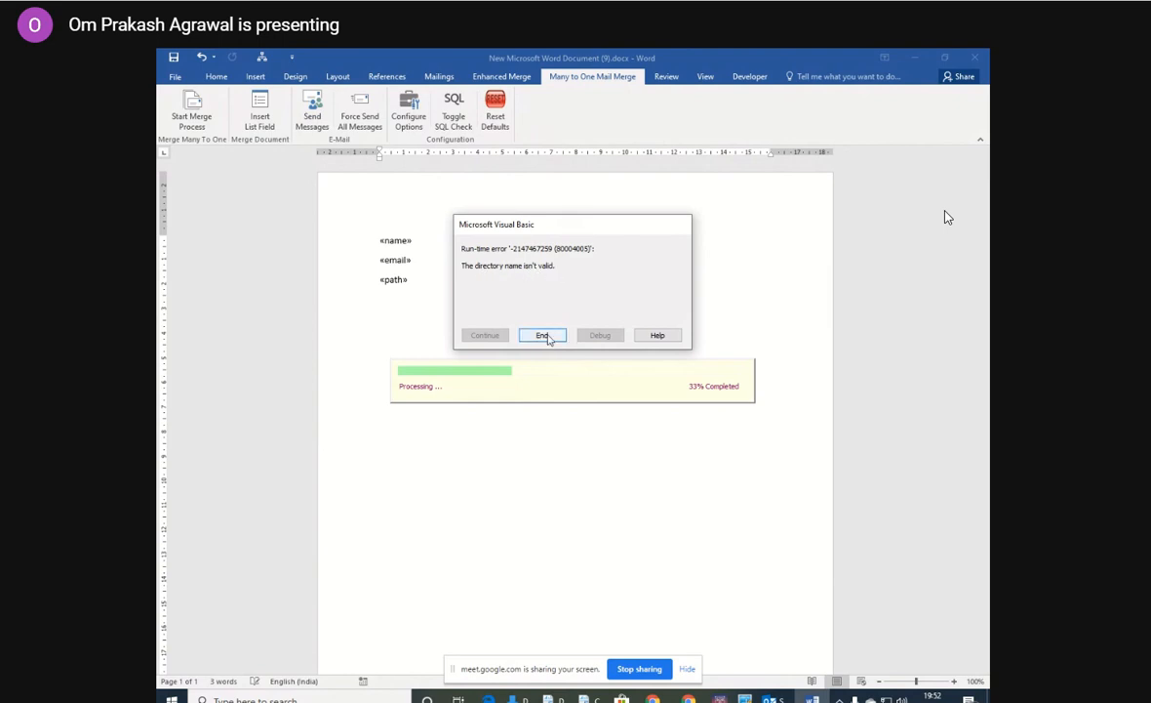
click(543, 336)
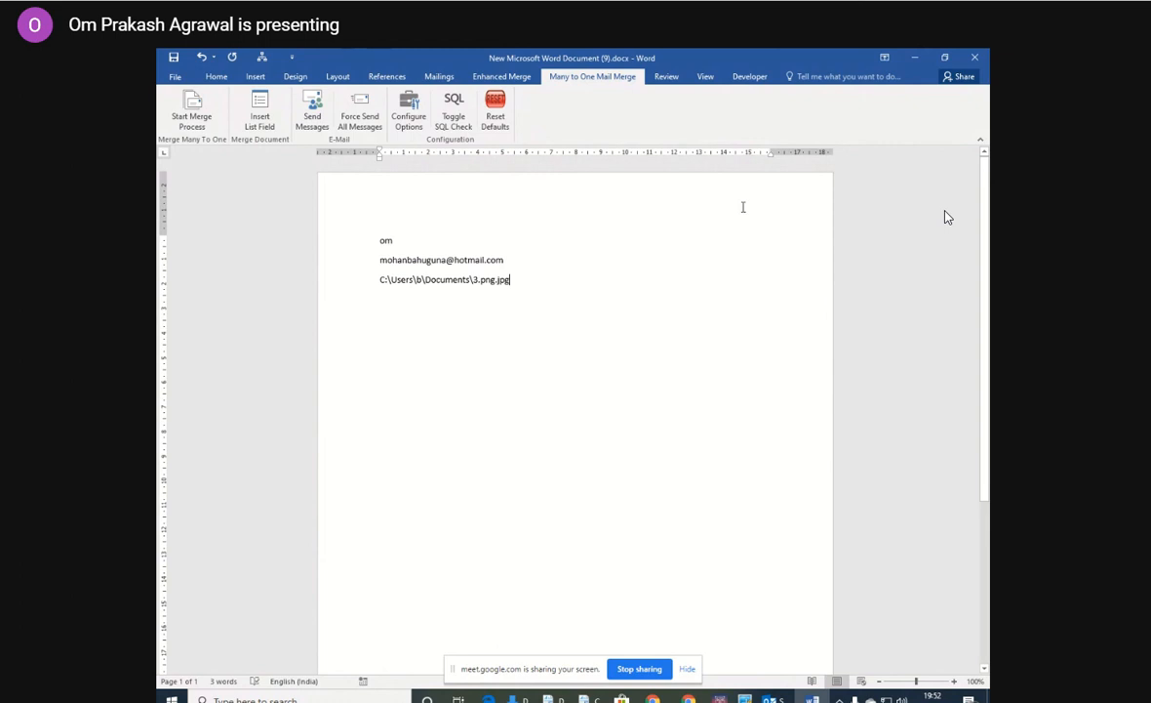
Close New Microsoft Word Document (9).docx without saving its changes.
click(975, 61)
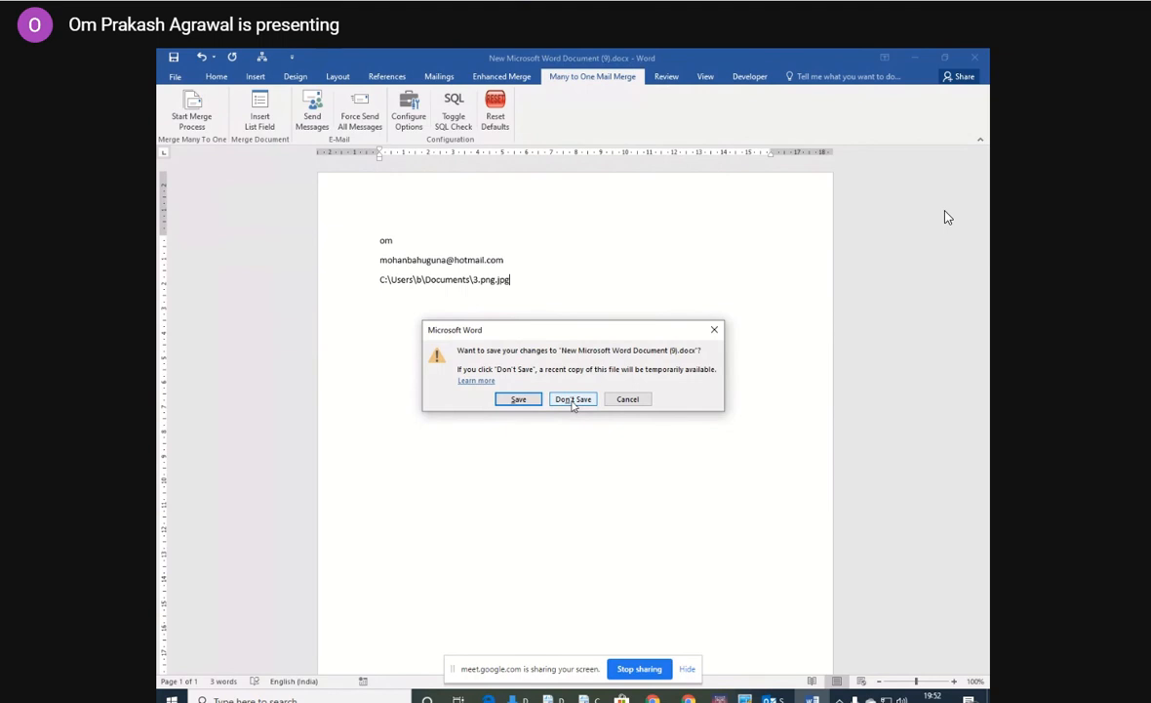
click(574, 400)
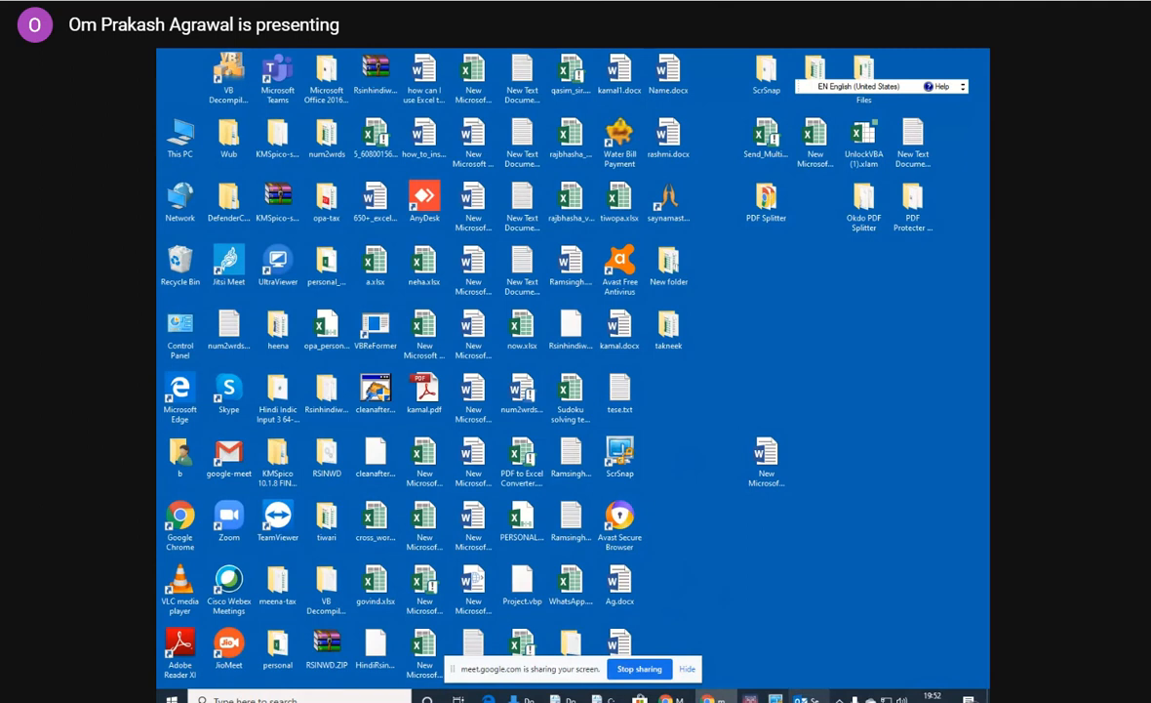
Switch to Outlook to check the inbox, and close the Downloads folder window.
mouse_move(600, 701)
click(600, 644)
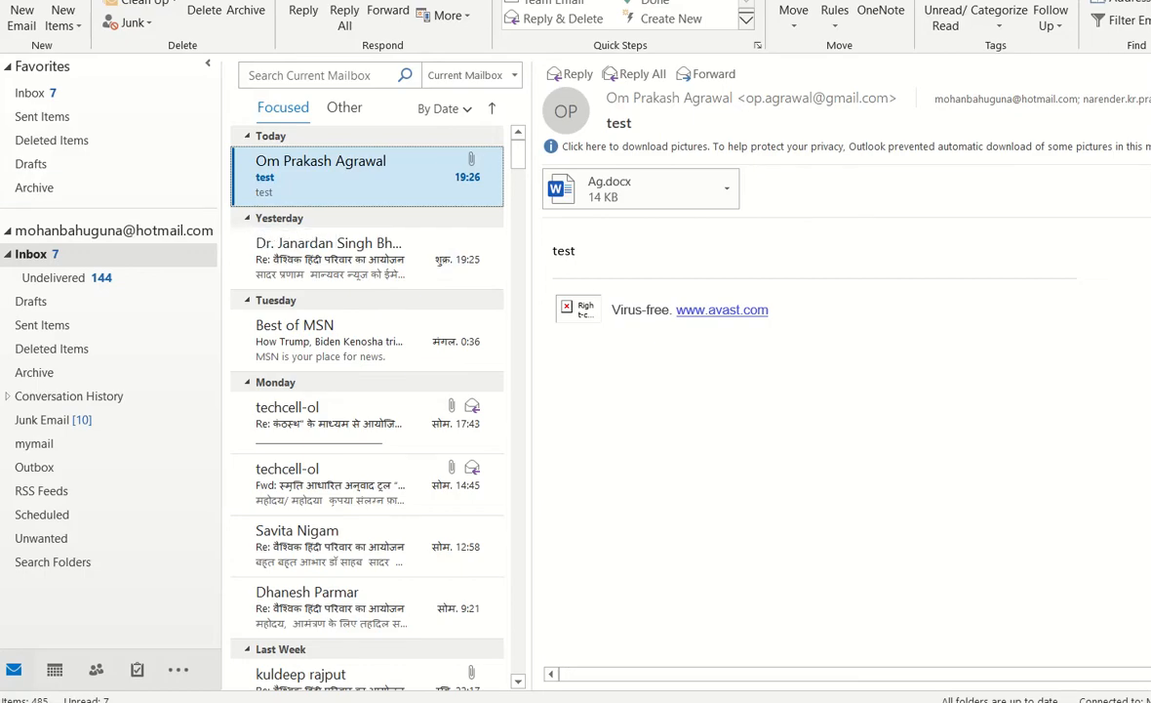
click(474, 700)
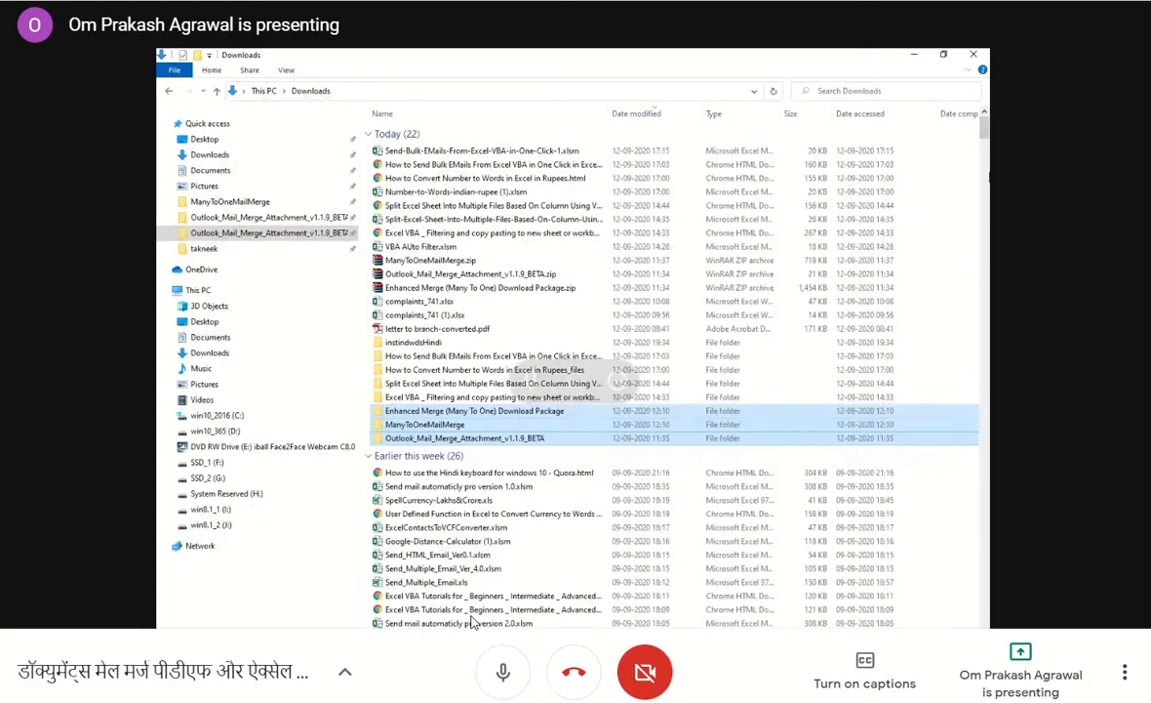
click(973, 55)
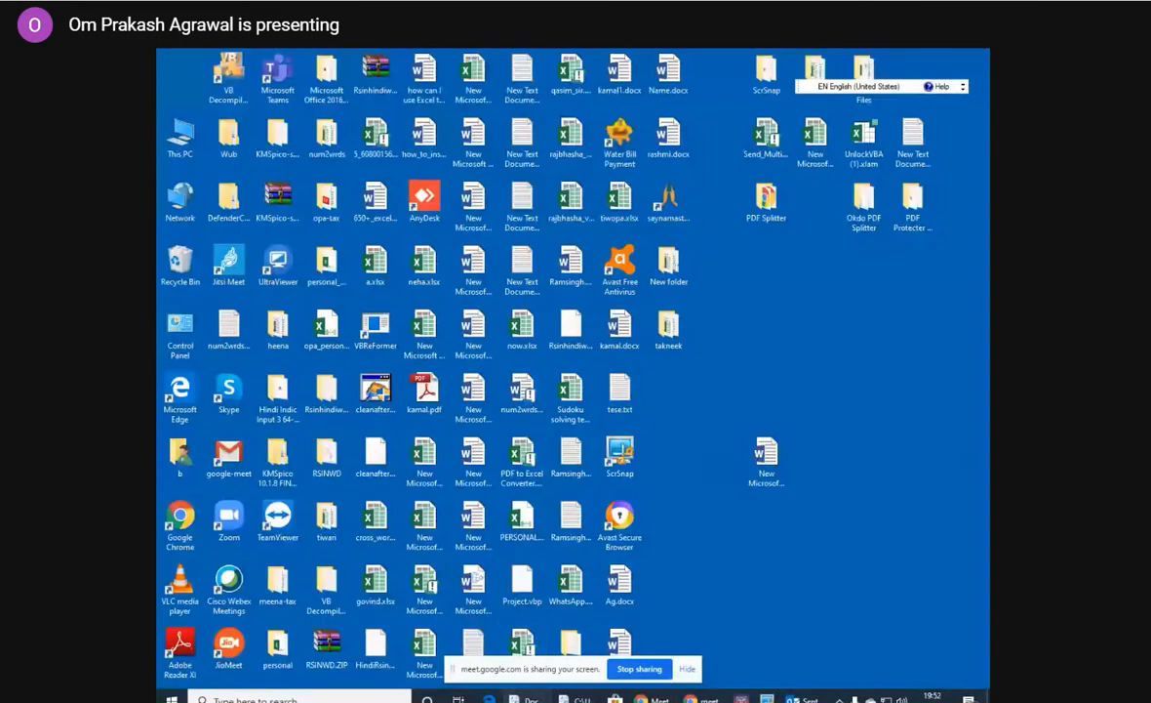
Switch to Word and create a new blank document.
key(alt+Tab)
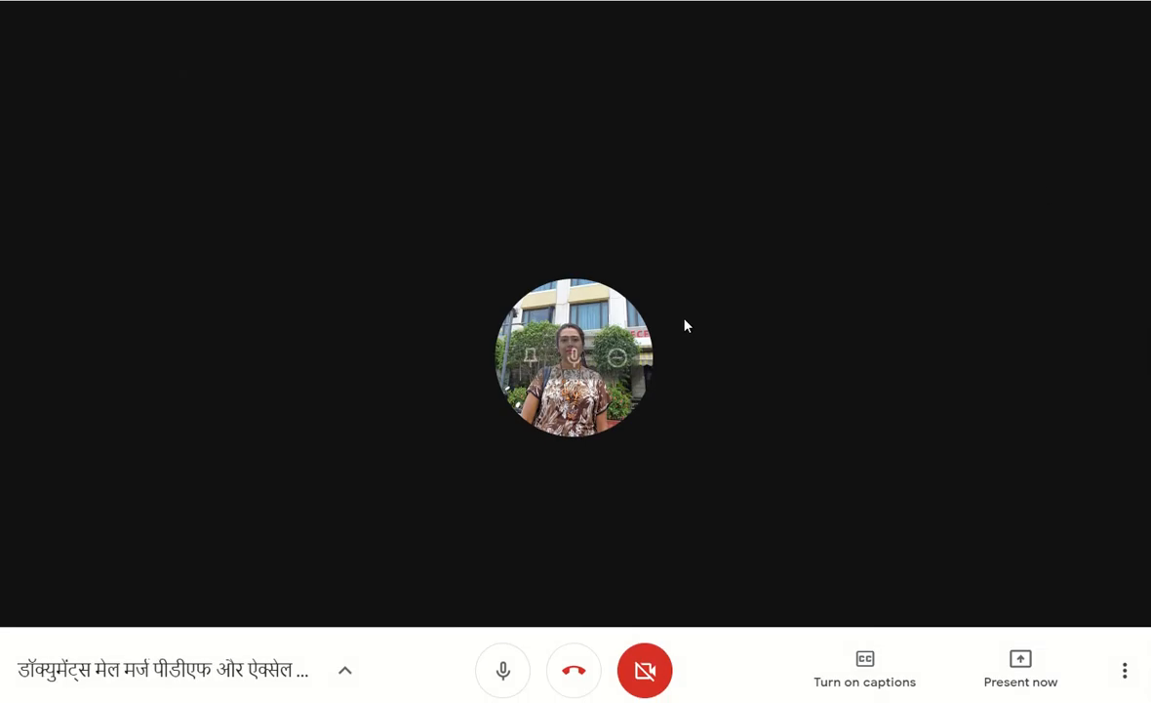
mouse_move(530, 364)
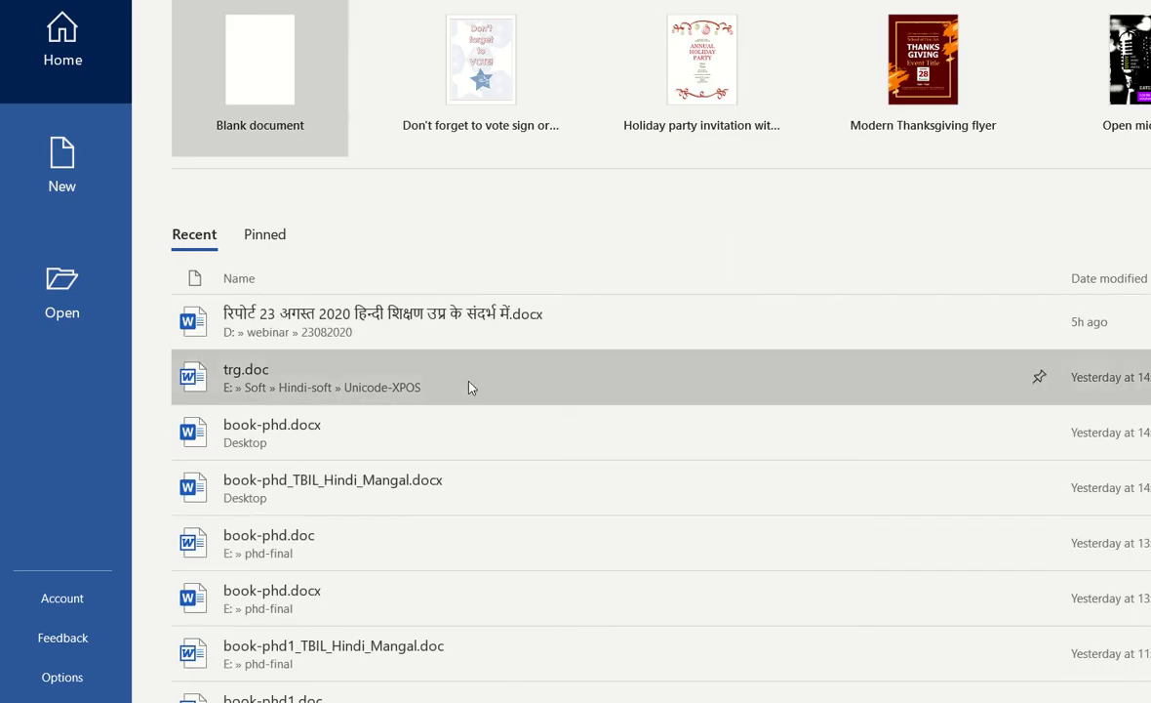
click(272, 63)
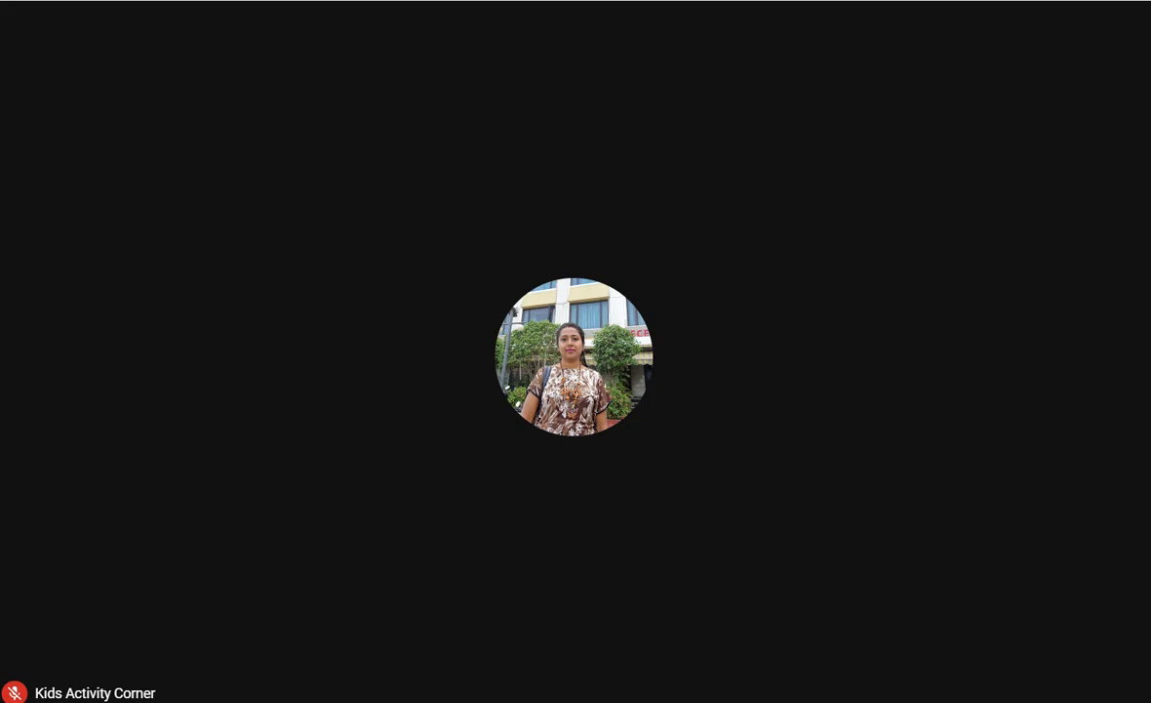
Present the entire screen in the Google Meet call and switch back to the blank Word document.
mouse_move(900, 610)
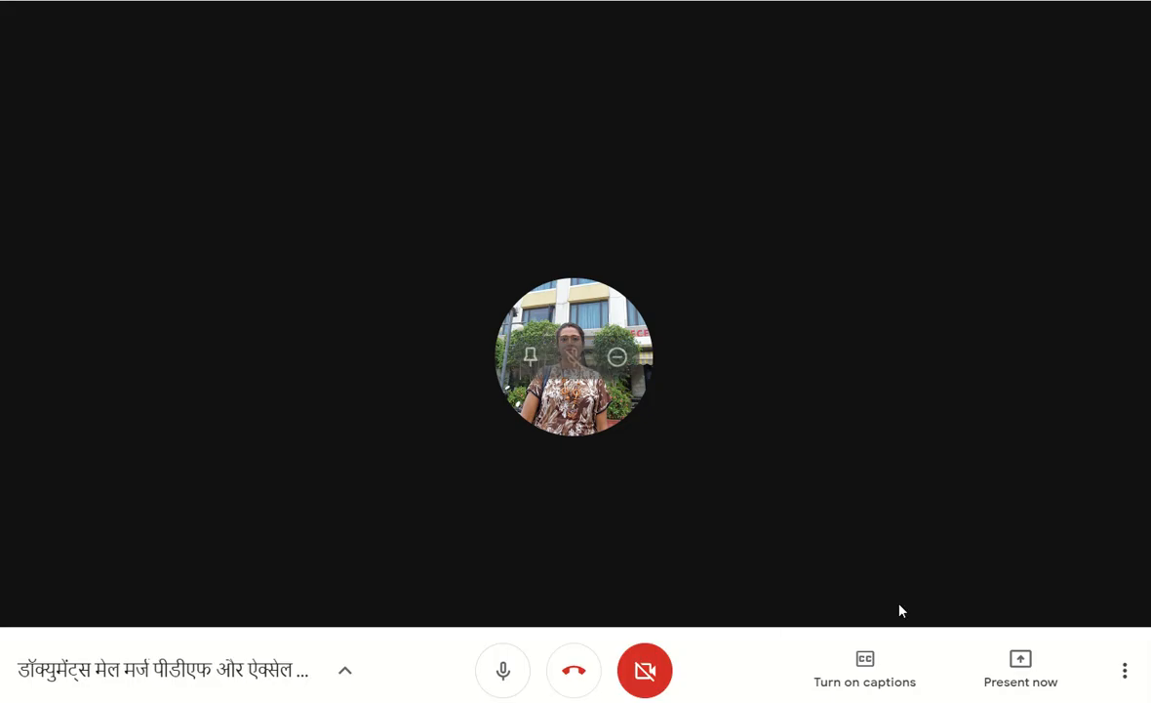
click(1019, 659)
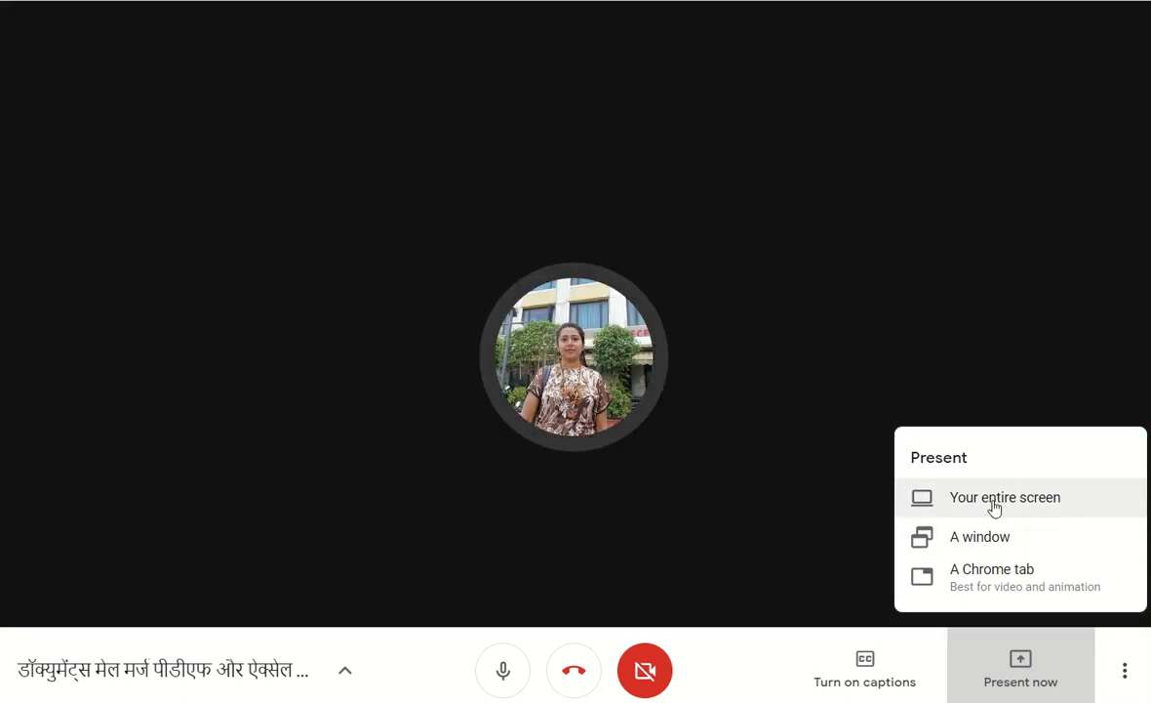
click(995, 508)
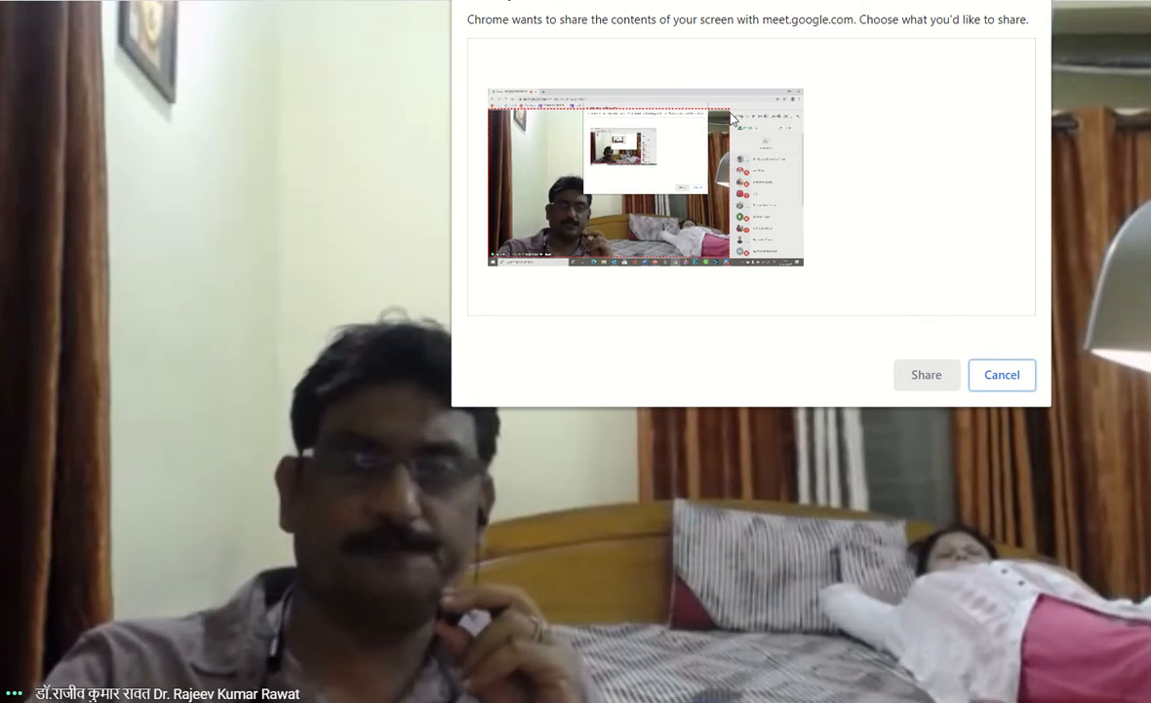
click(700, 72)
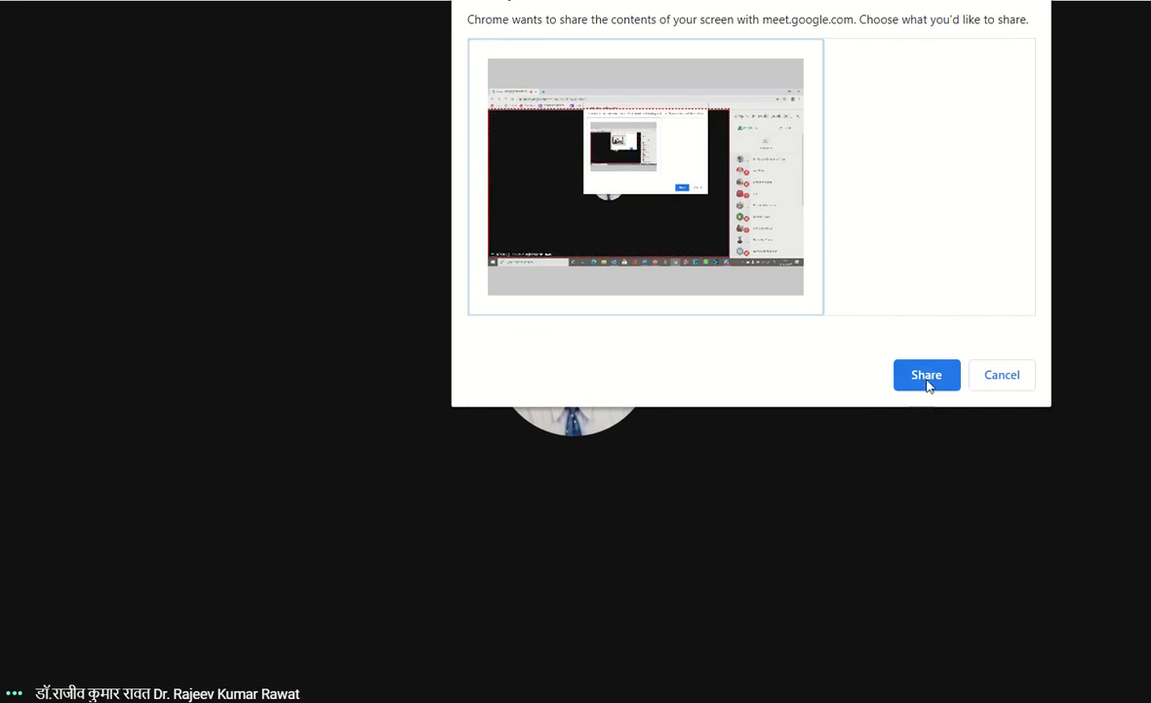
click(928, 381)
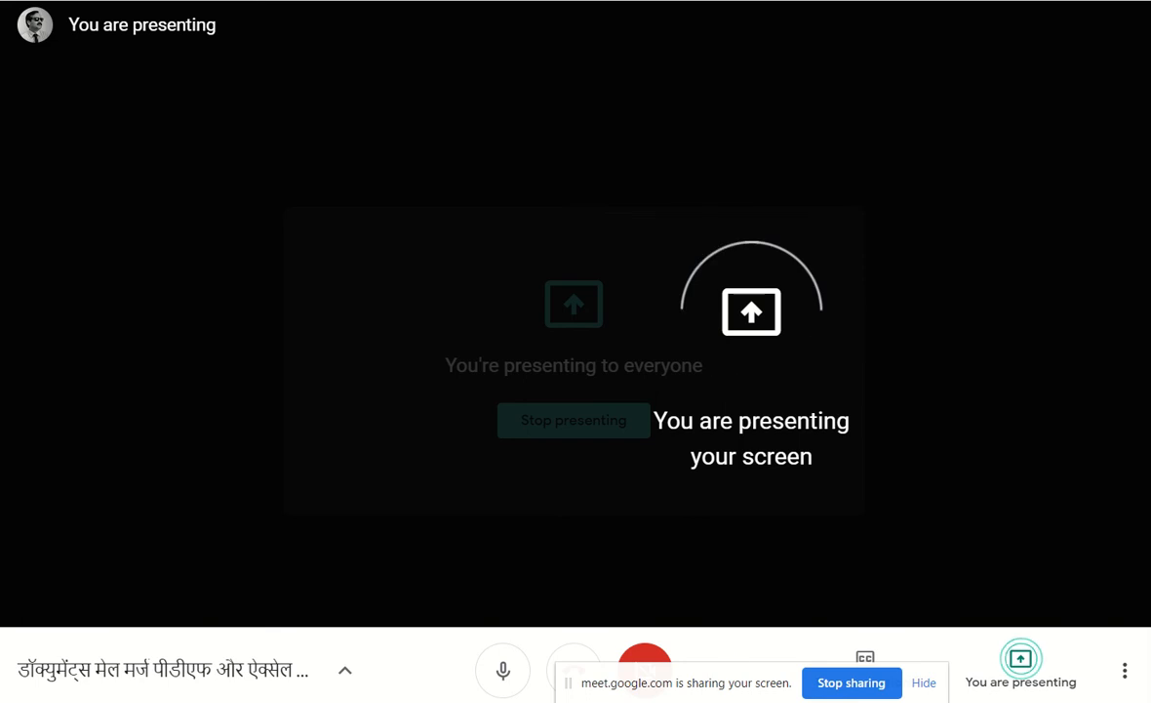
click(741, 700)
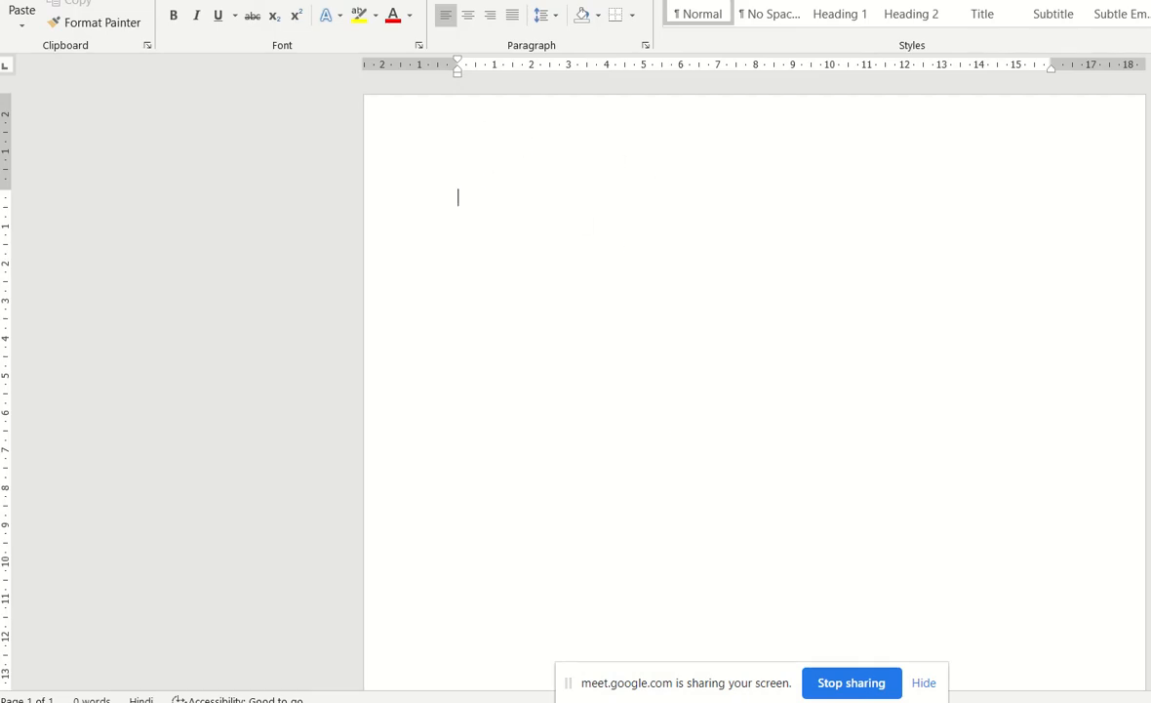
Start a mail merge in the blank document and choose to use an existing recipient list.
click(356, 1)
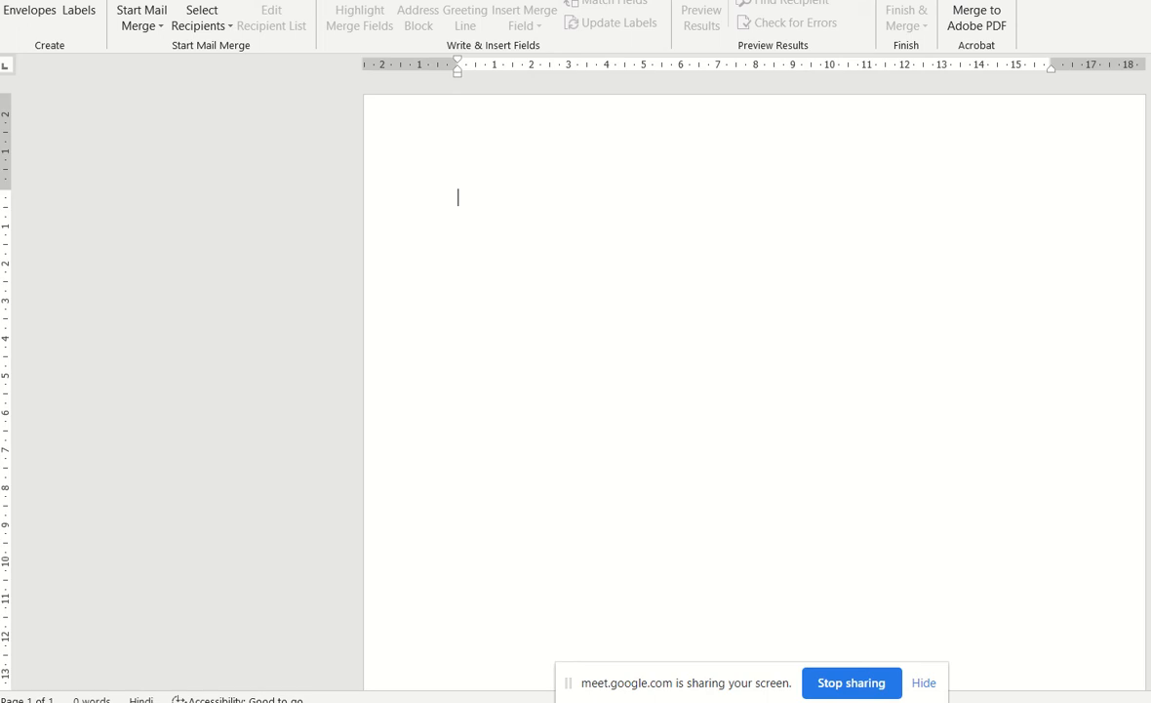
key(ctrl+F1)
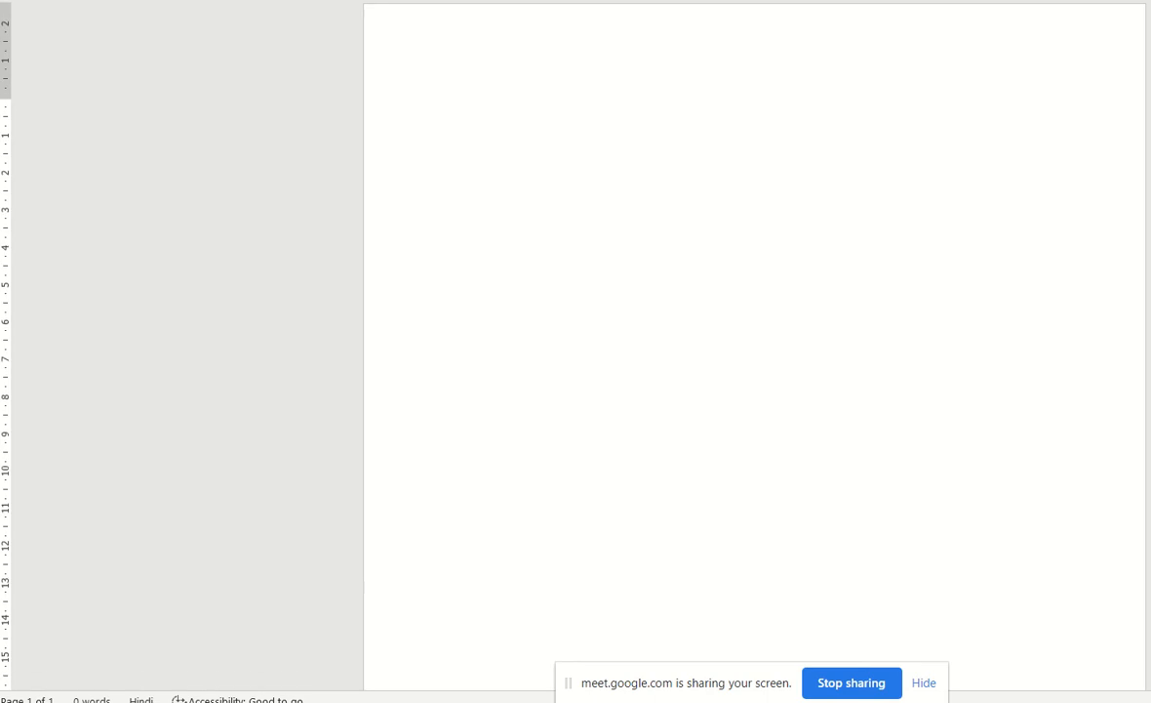
click(400, 1)
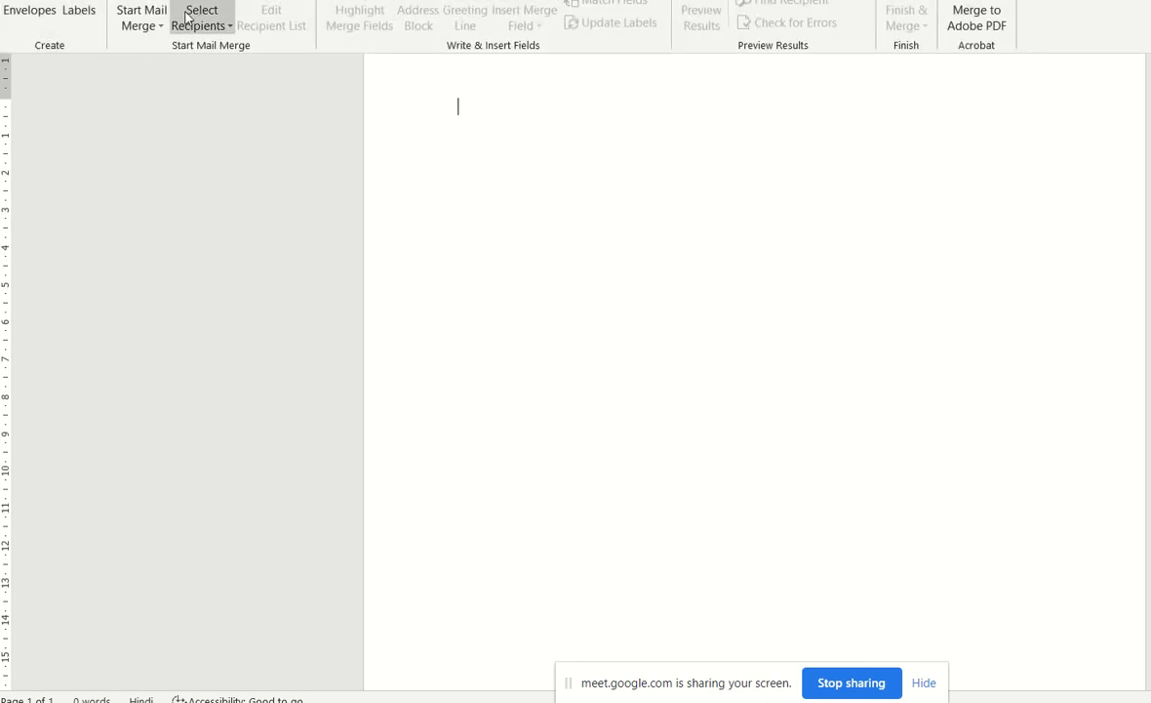
click(139, 21)
click(162, 48)
click(207, 25)
click(243, 72)
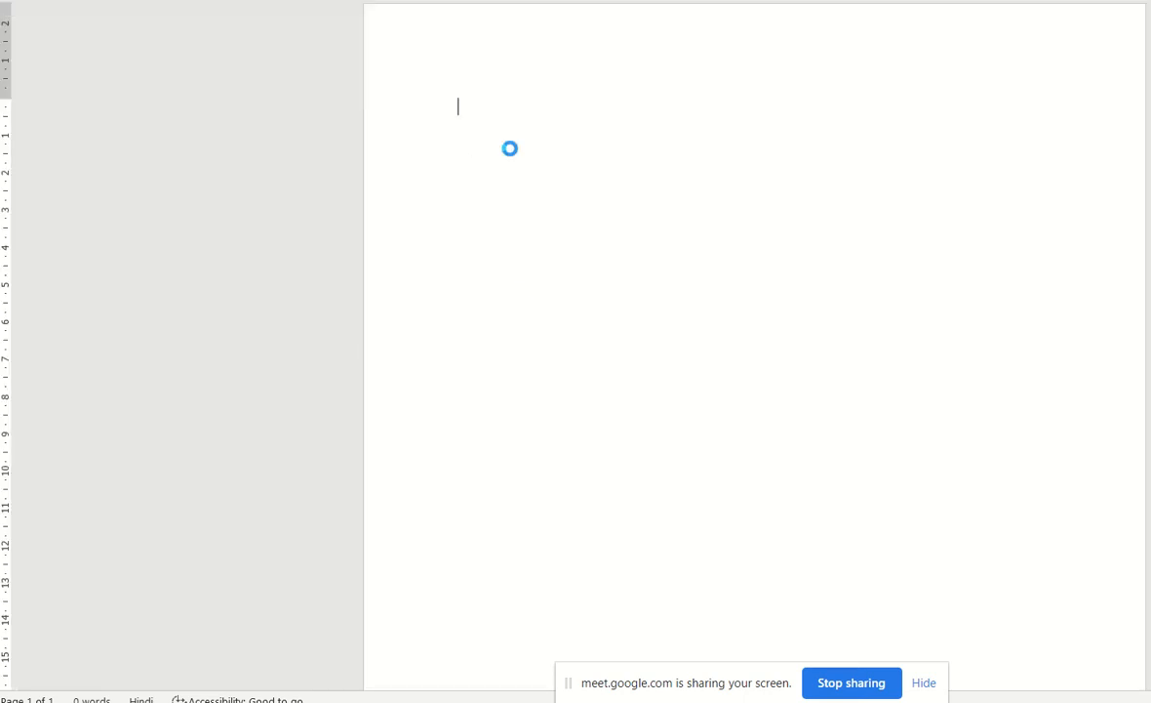
Connect Sheet1$ of Name-final.xlsx, from the name-add folder in the desktop's webinar shortcut, as the recipient list.
click(69, 139)
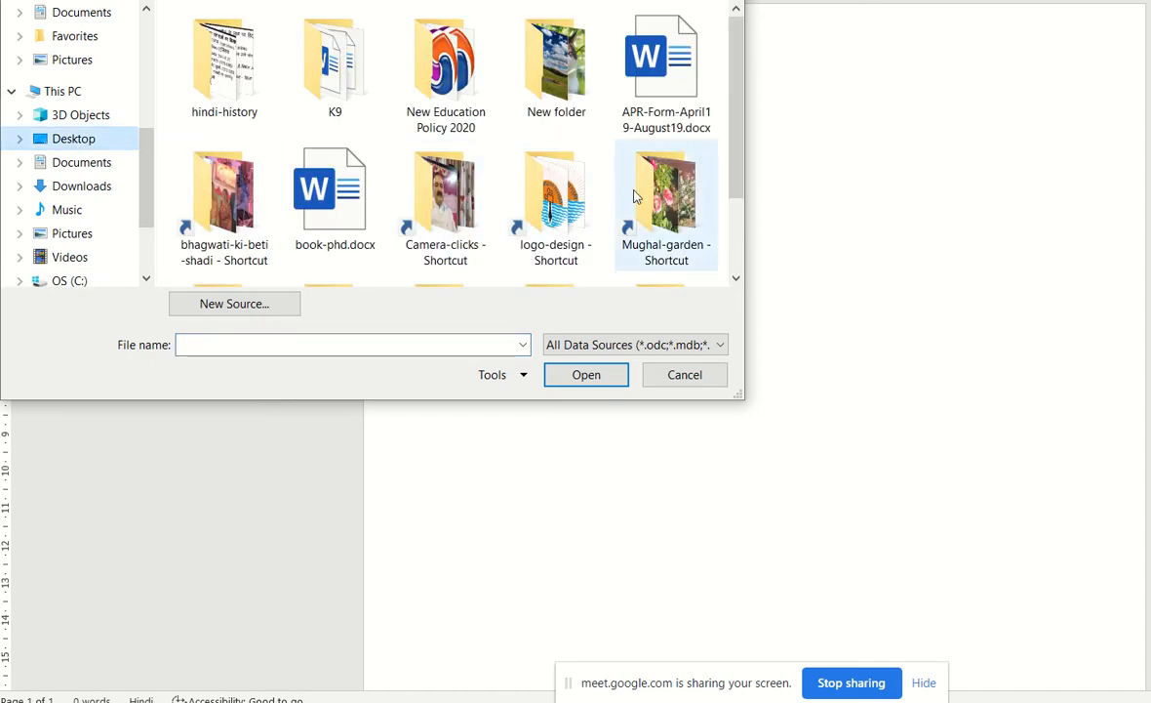
scroll(652, 198, down, 1)
double_click(666, 209)
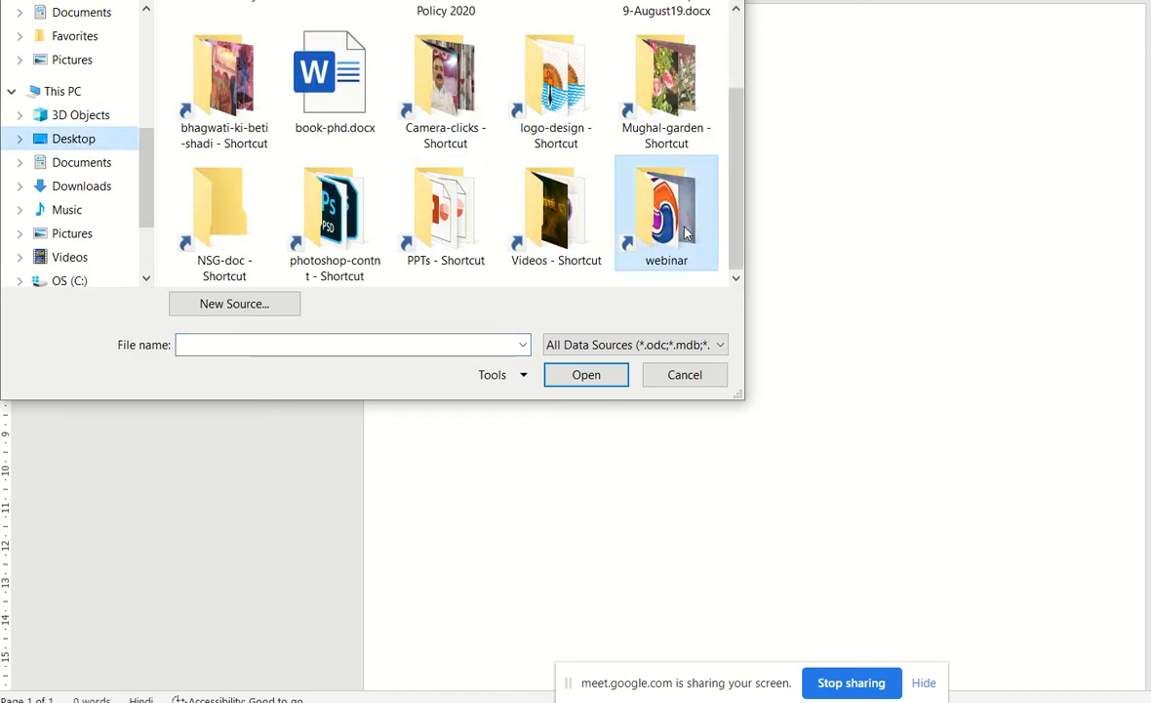
double_click(244, 242)
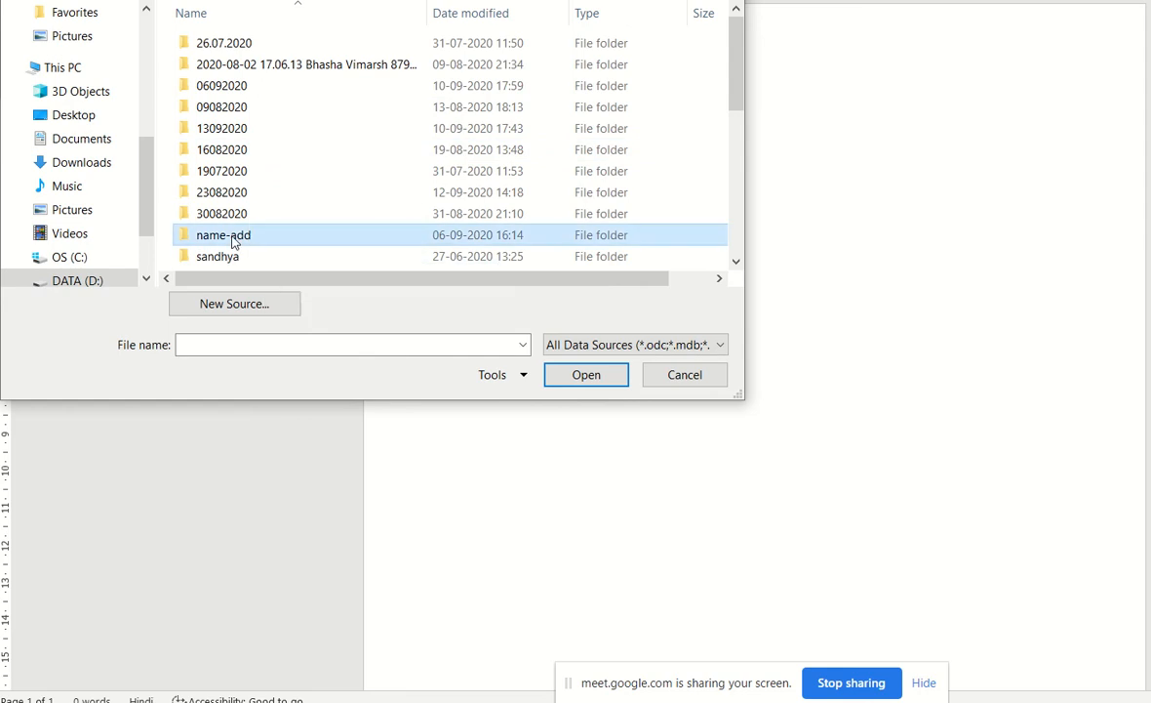
click(232, 68)
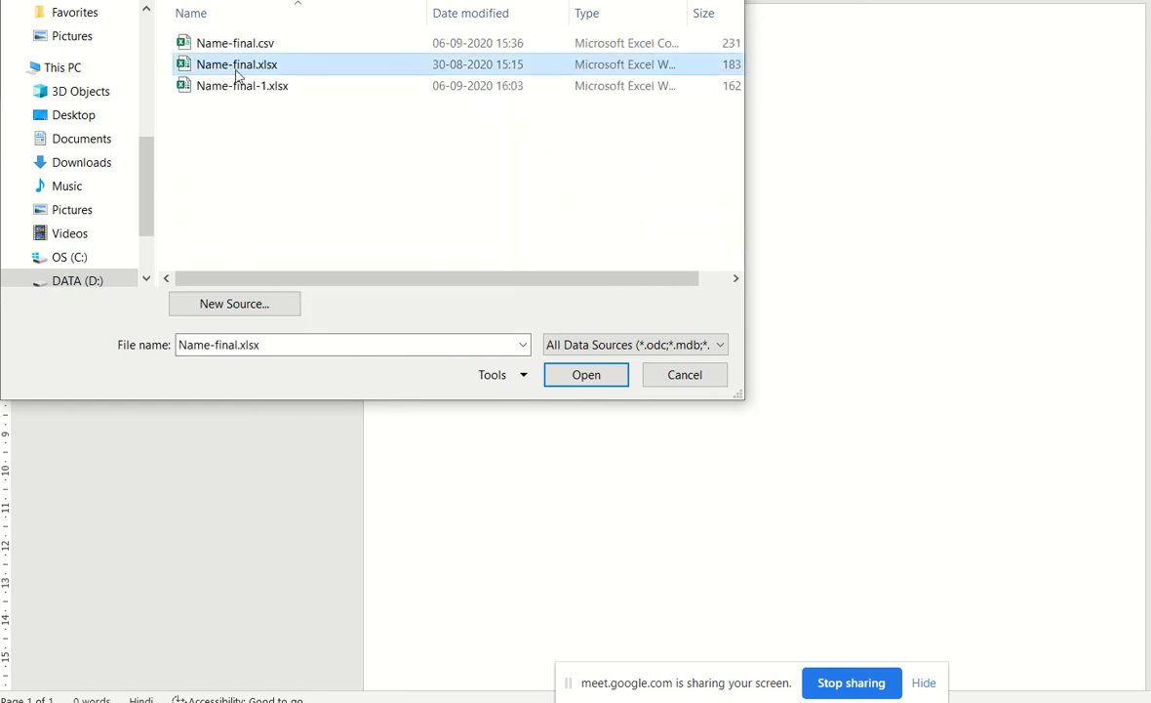
click(552, 376)
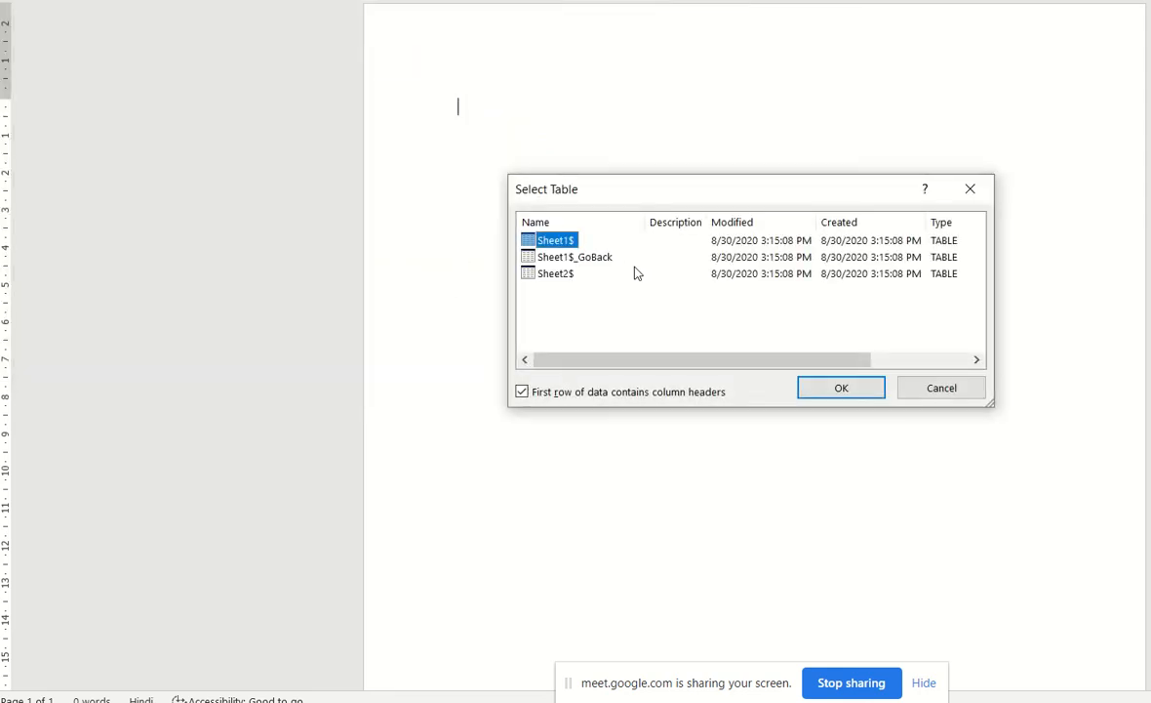
click(842, 386)
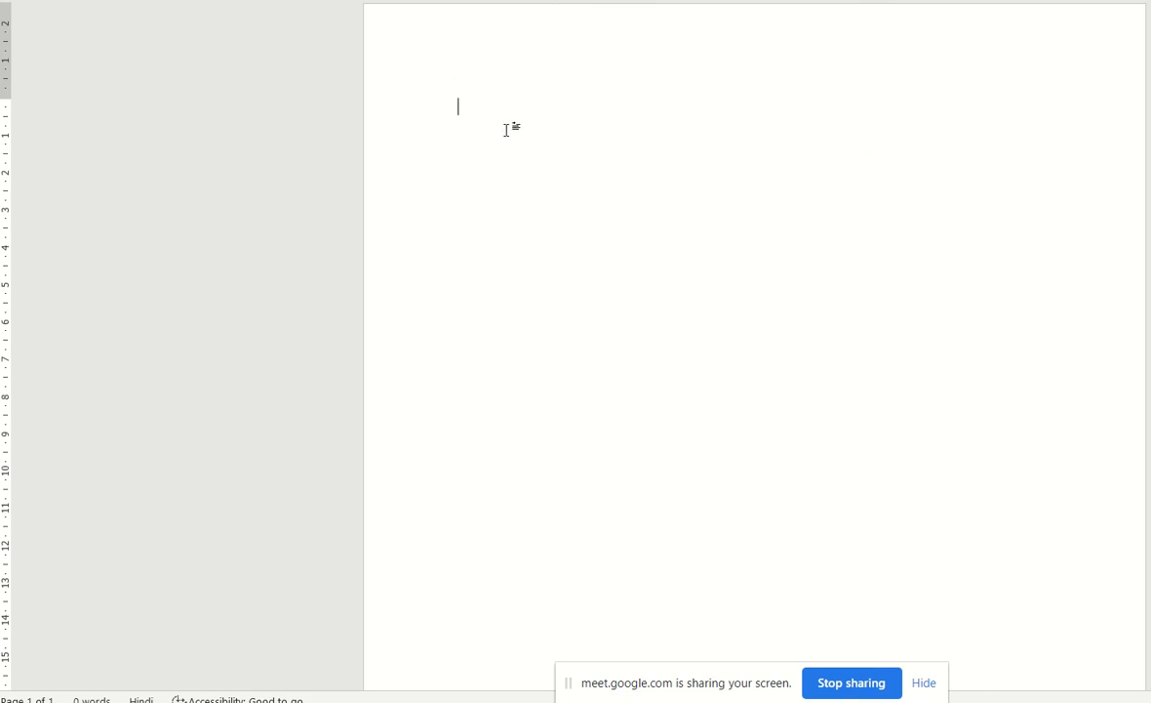
Enter a line of filler Hindi text, क्रितक्रत्करतकरकतरक्तरत्रत, at the start of the document and begin a new line.
text(क्रितक्त्करतकरकतरक्तरत)
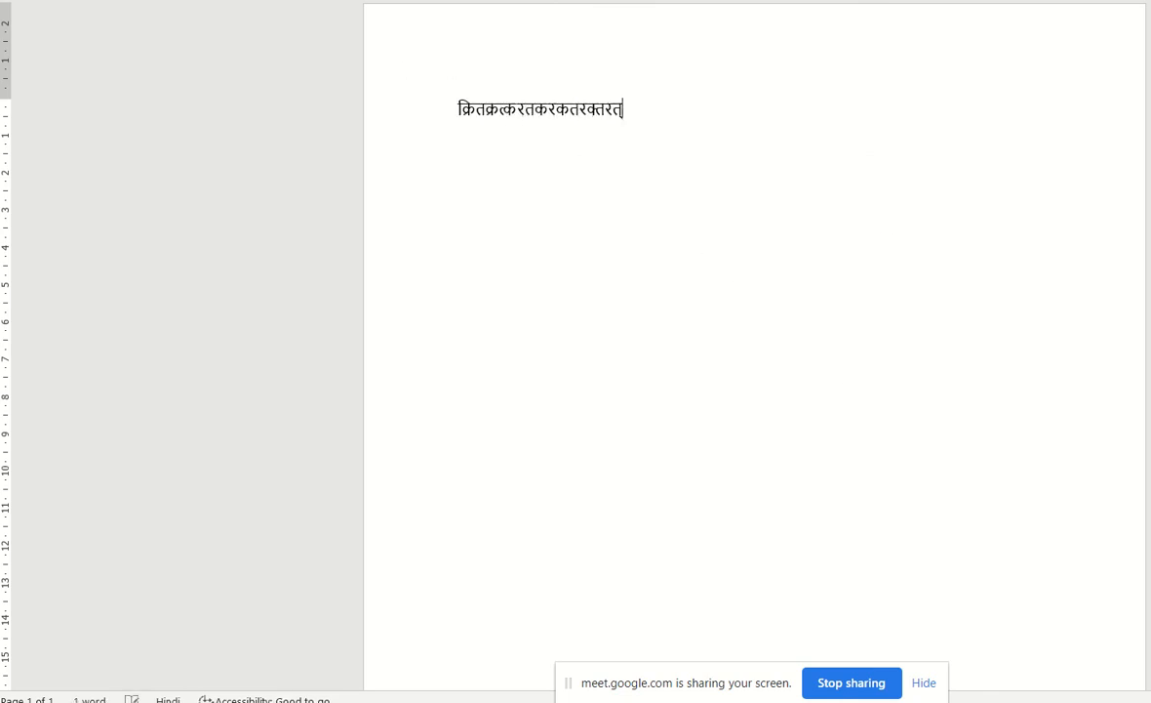
text(्रत)
key(Return)
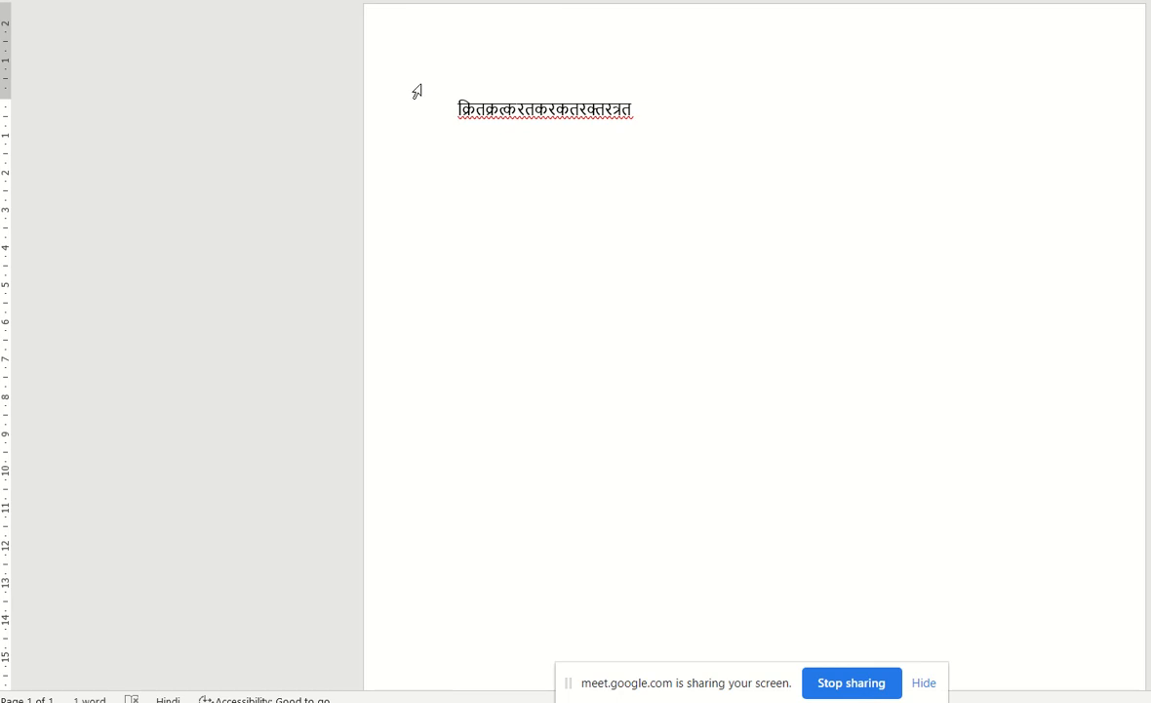
Insert the Name merge field on the line below the filler Hindi text.
click(720, 2)
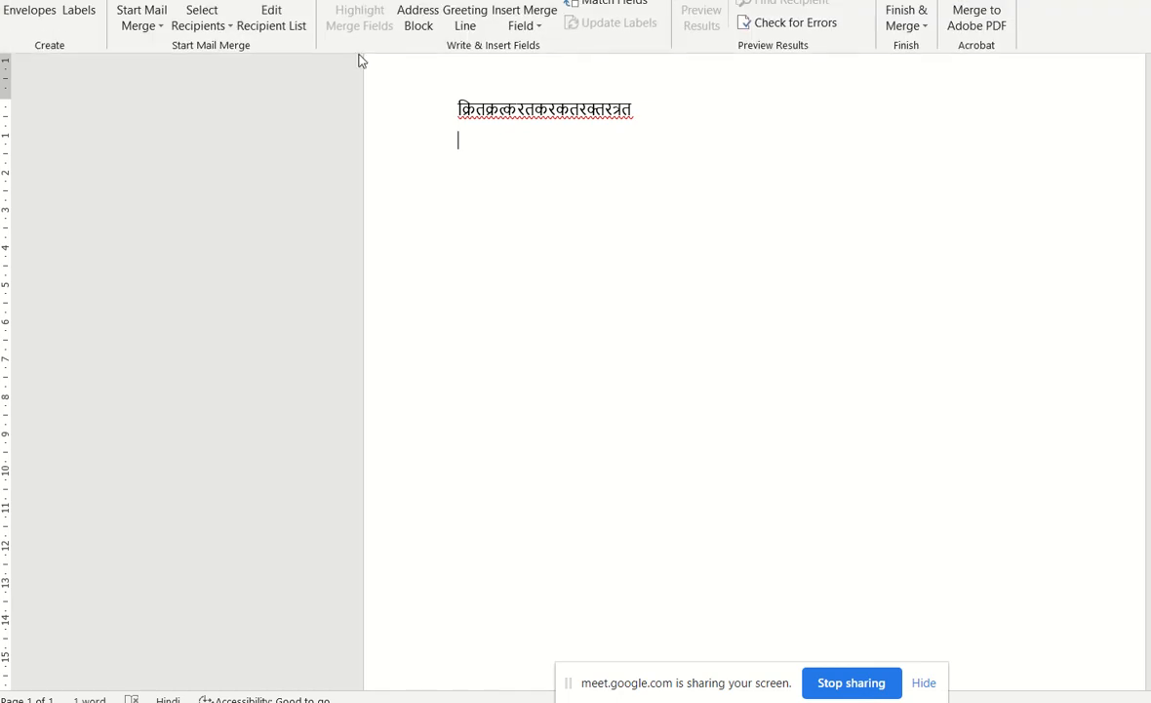
click(201, 23)
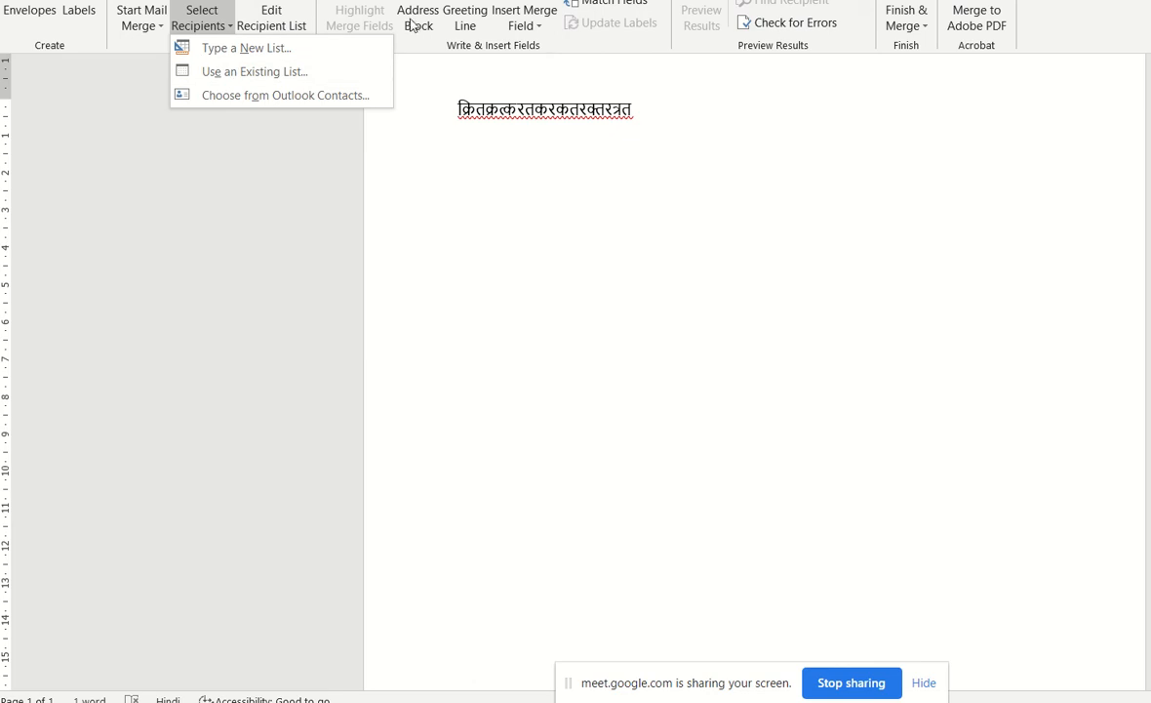
click(524, 24)
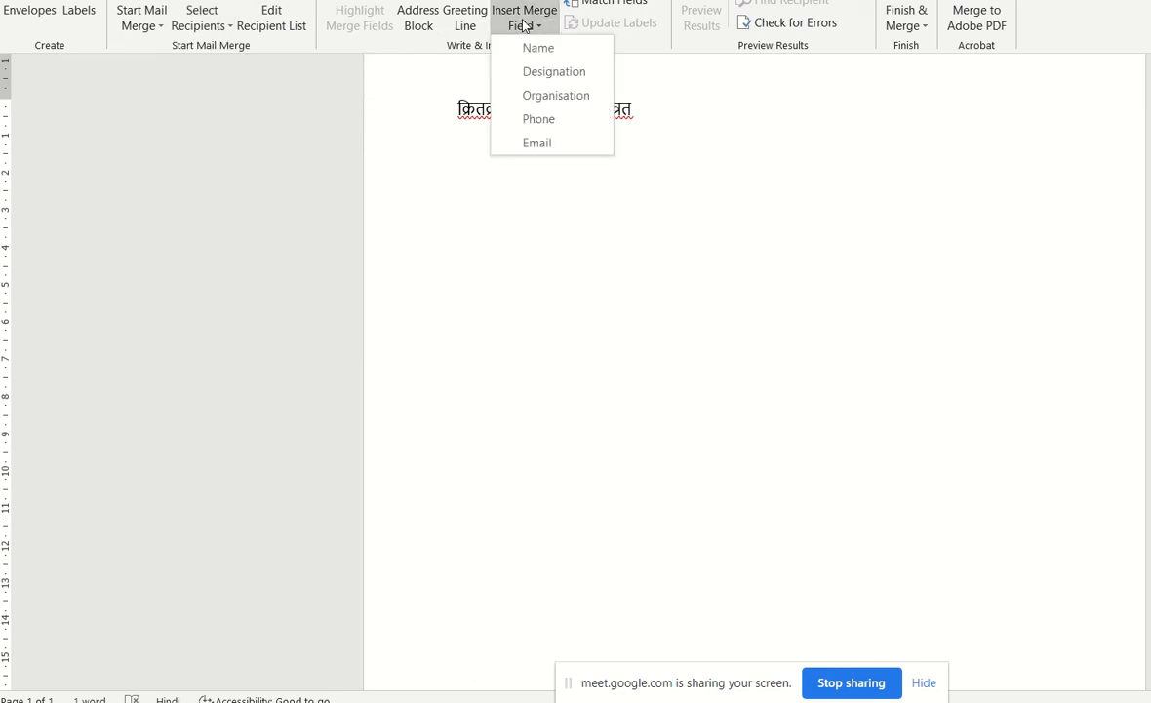
click(556, 57)
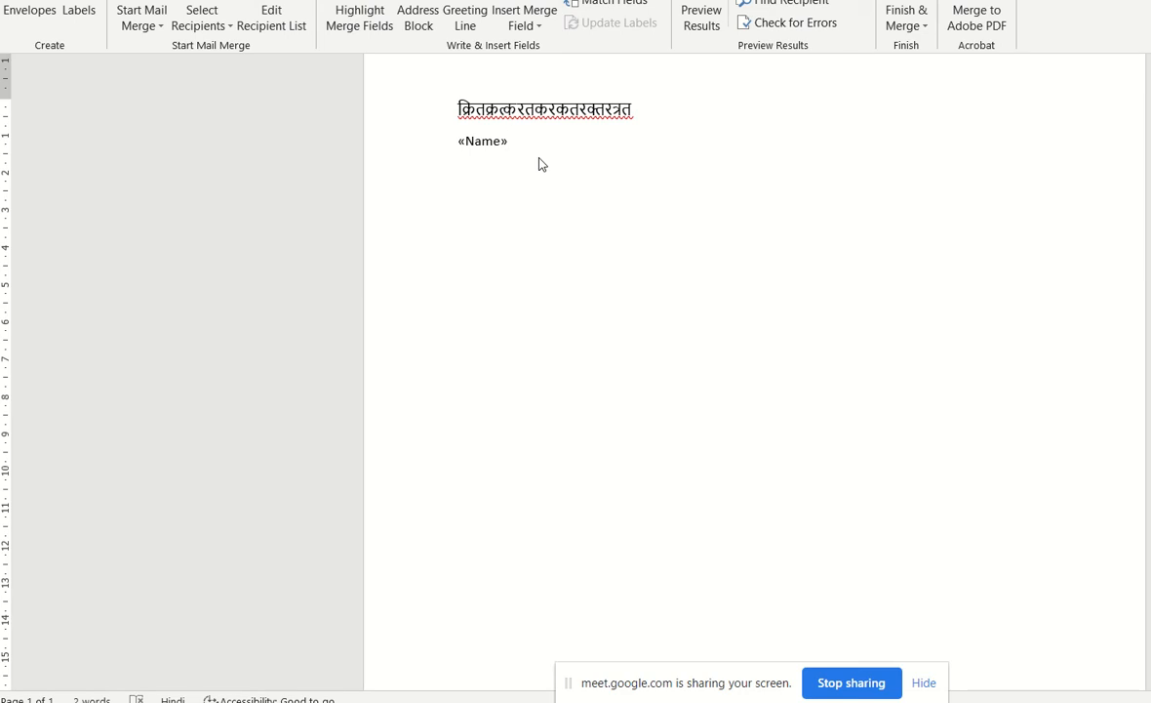
click(524, 128)
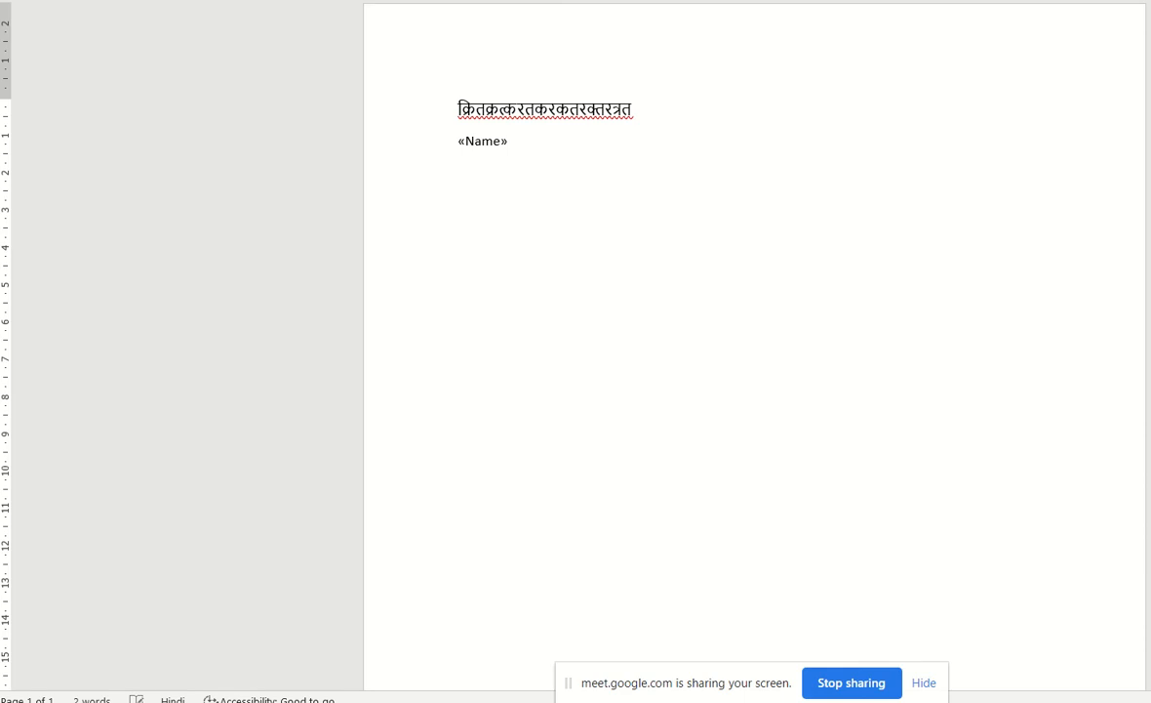
text(लै)
key(BackSpace)
key(alt+shift)
text(Nsbe)
key(BackSpace)
key(BackSpace)
key(BackSpace)
key(BackSpace)
key(BackSpace)
key(BackSpace)
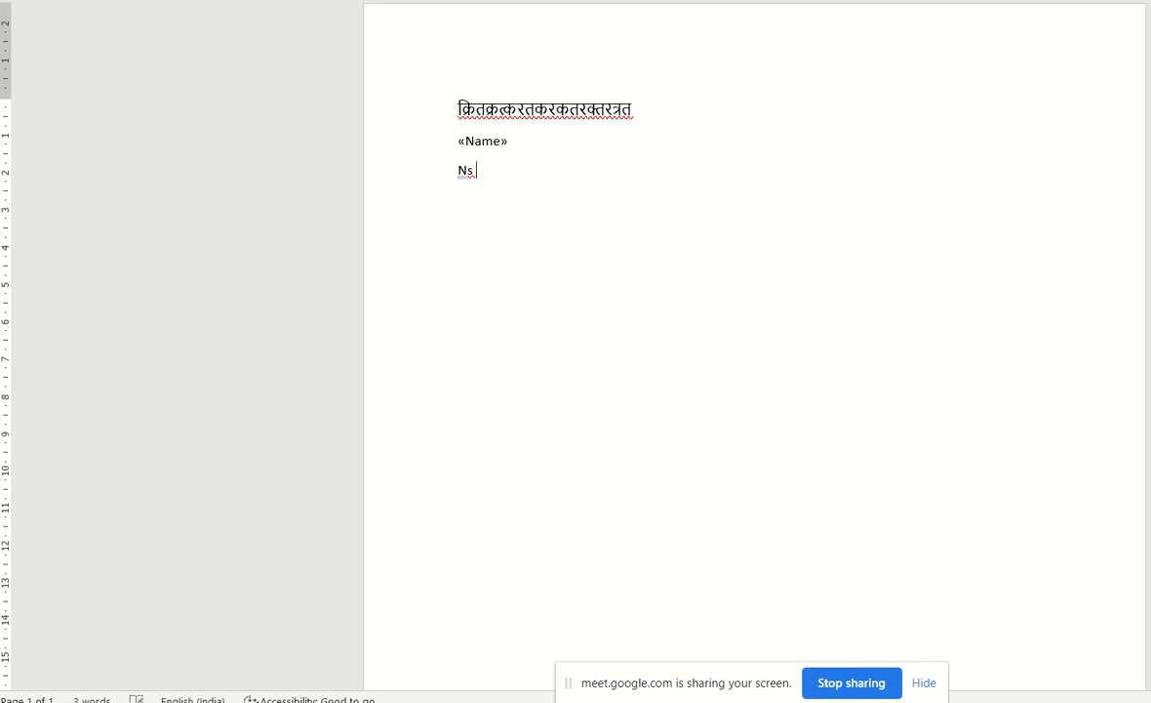
Write सेवा में, and श्रीमान on separate lines below the Name field, followed by a line of filler Hindi text.
key(alt+shift)
key(Return)
text(सेवा में,)
key(Return)
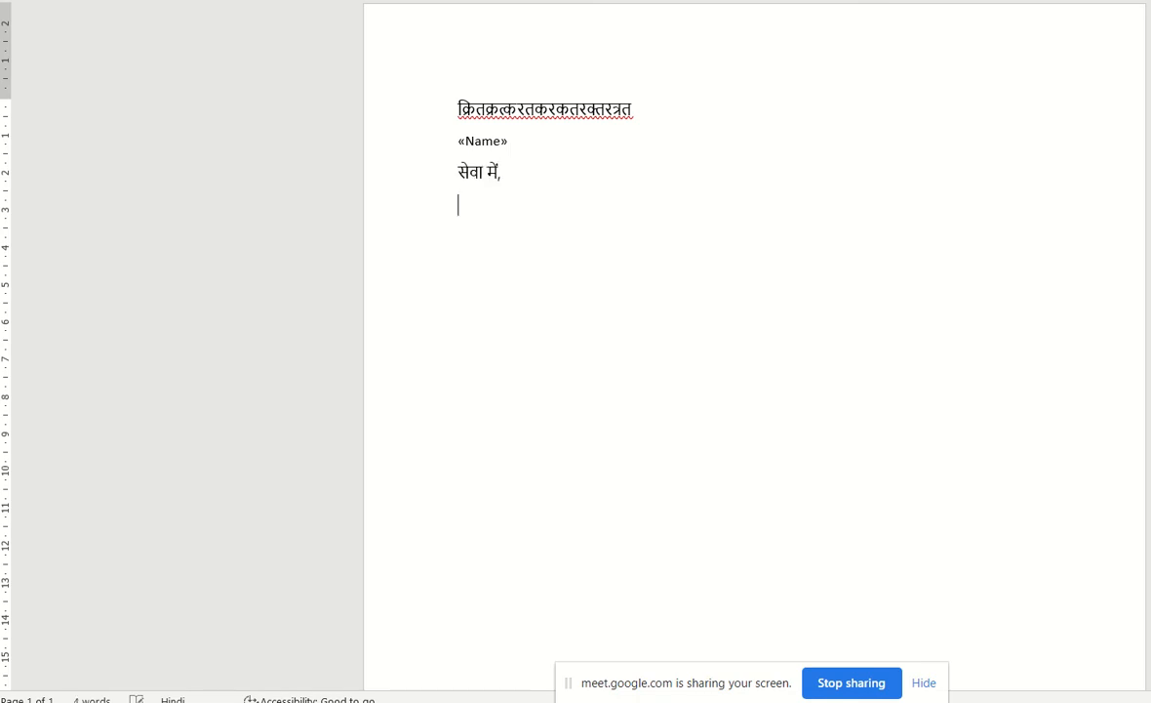
text(श्रीमान)
text(र्र्ररकतत्कतचकरचतकरचतकचतकर)
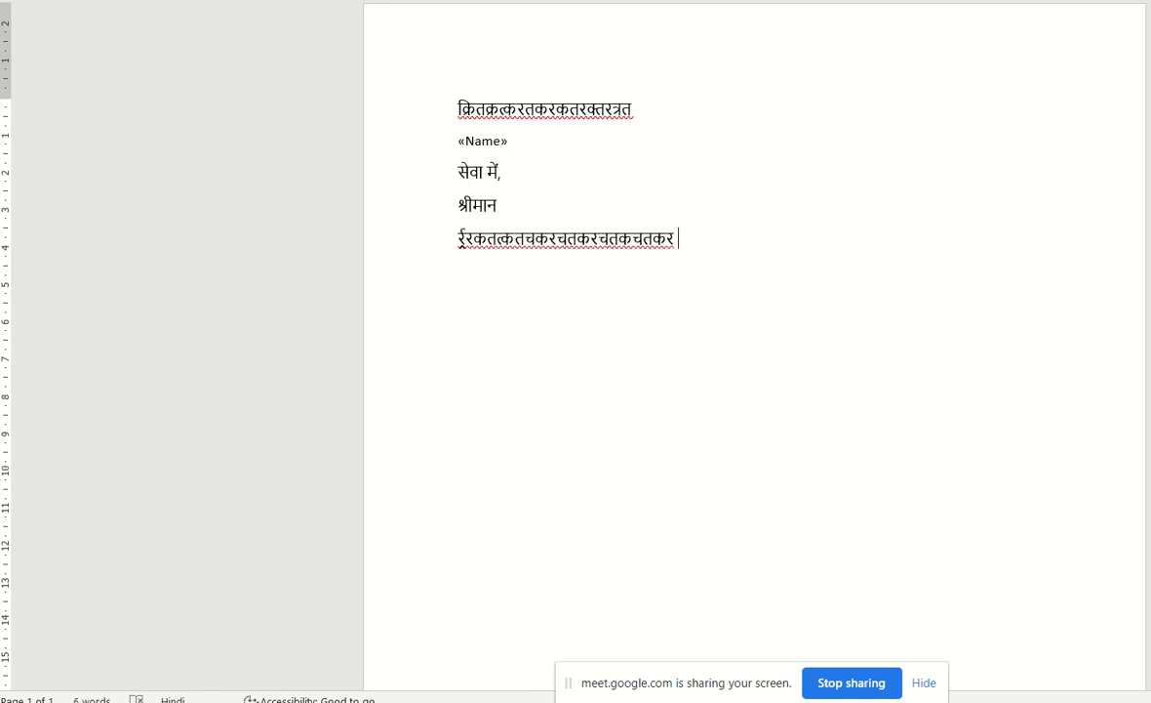
Preview the merge results for the recipient and return to showing the field codes.
click(420, 1)
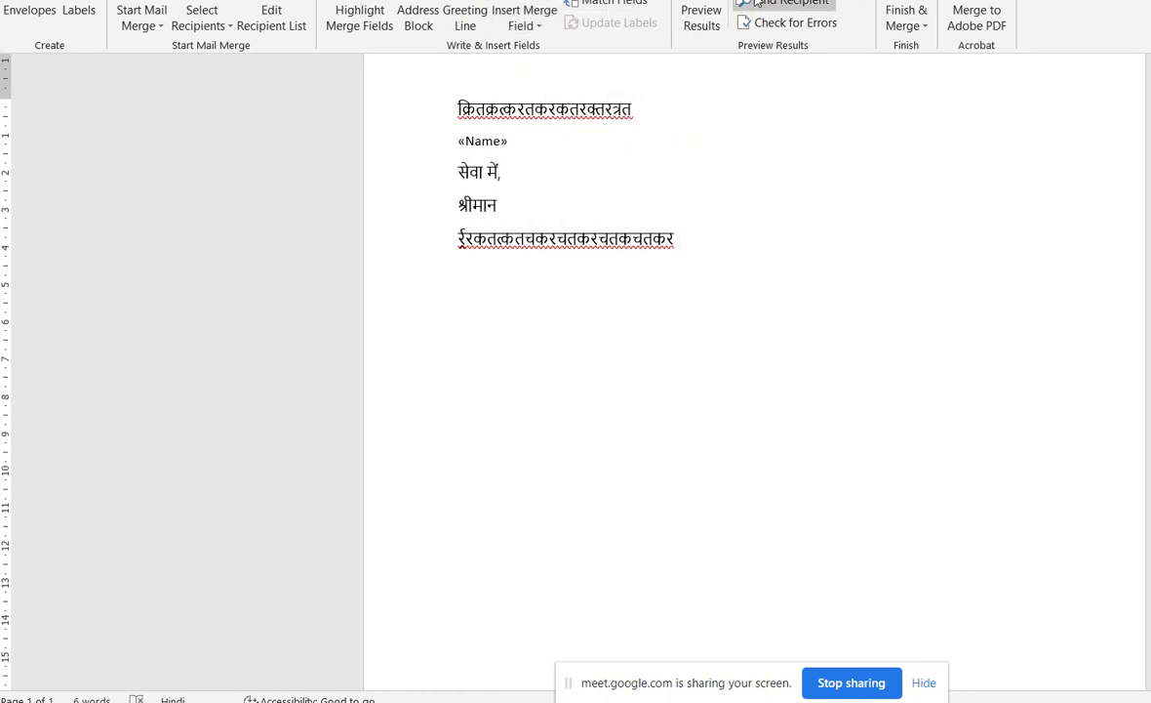
click(713, 23)
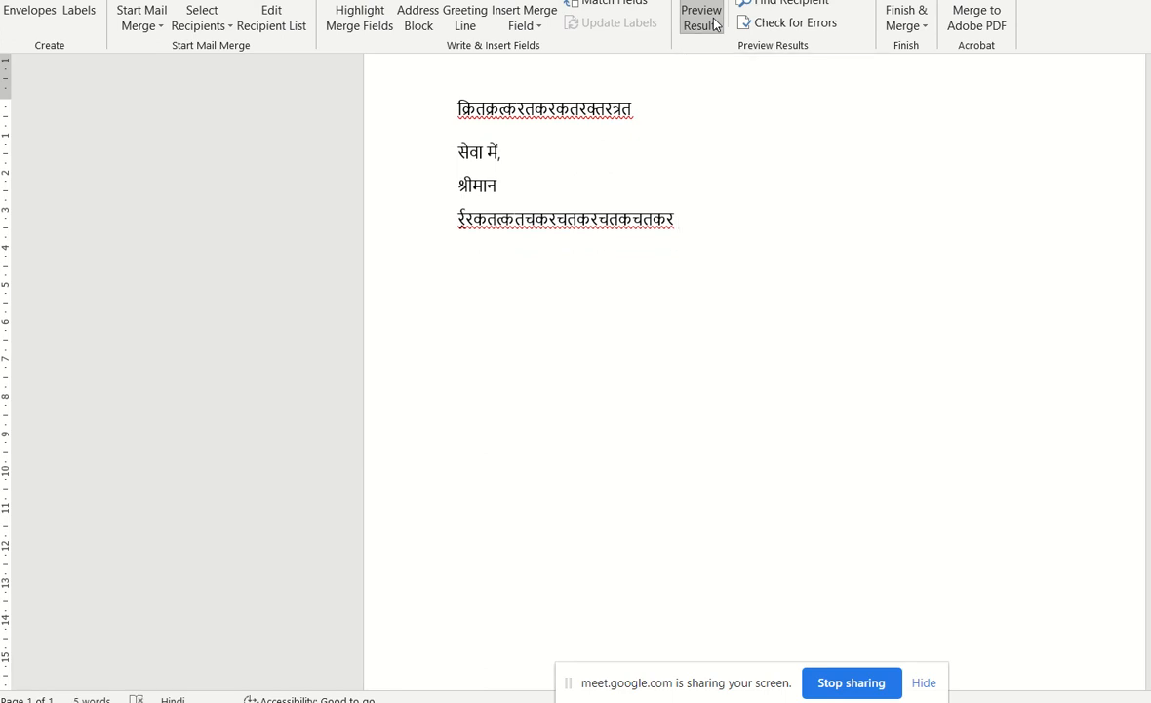
click(713, 24)
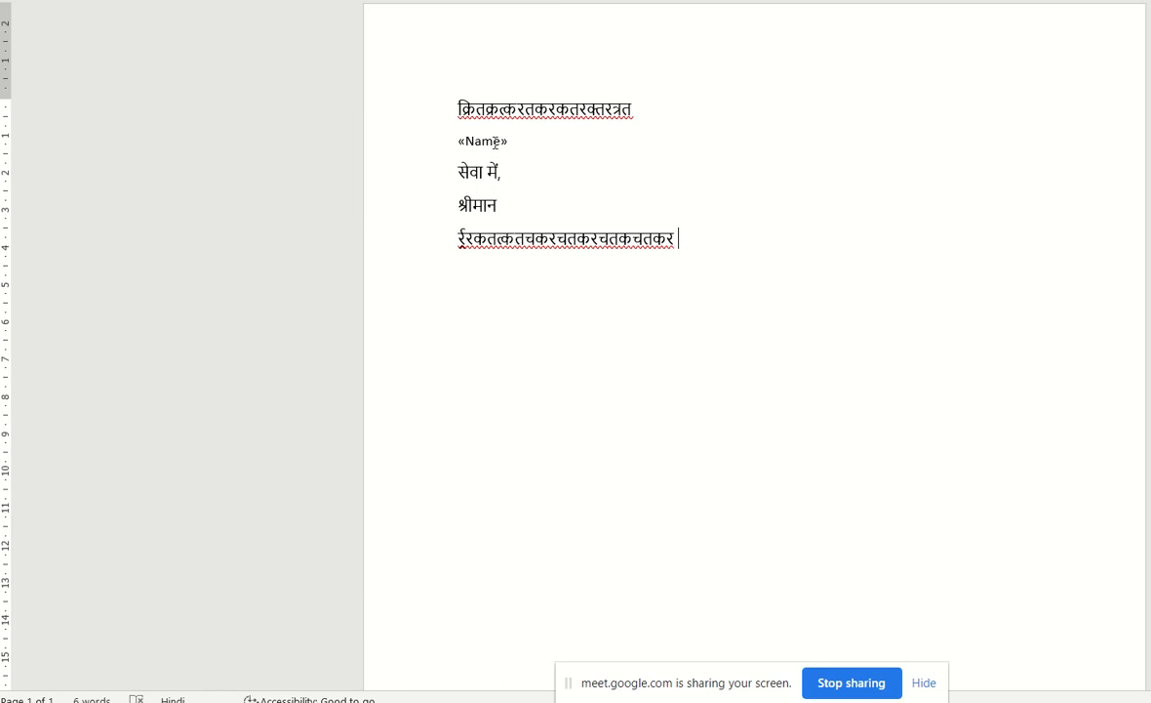
Start choosing an existing recipient list for the letter and browse to the webinar folder on the Desktop.
click(483, 143)
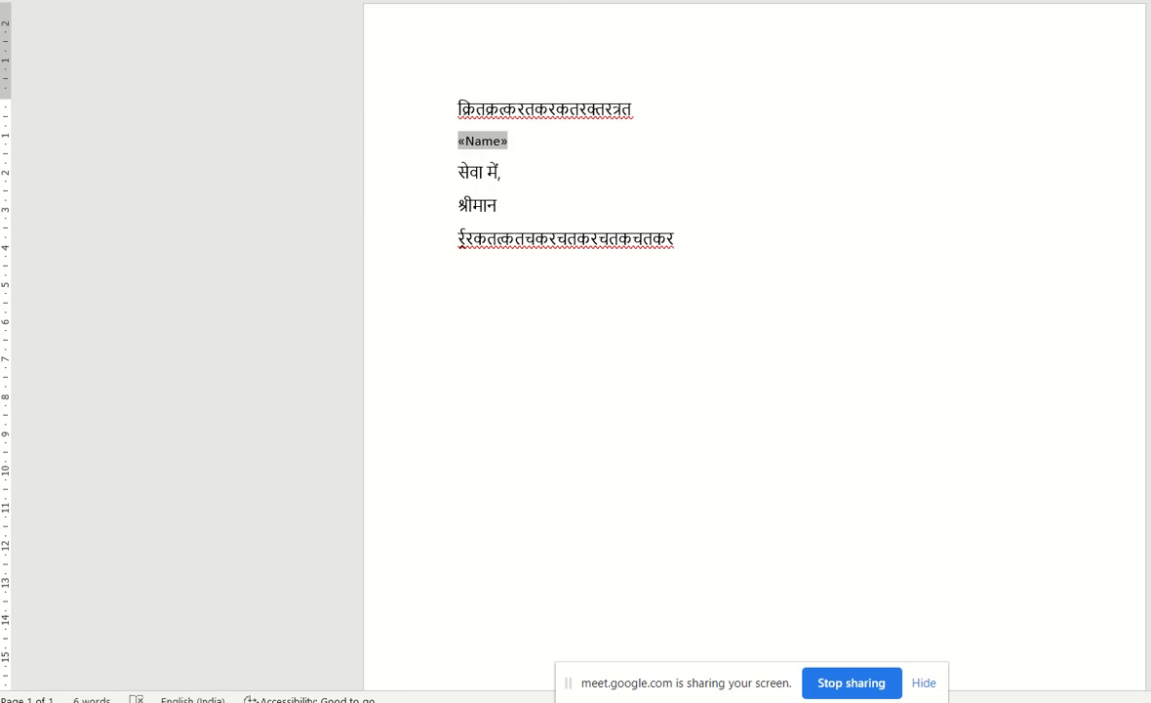
click(457, 2)
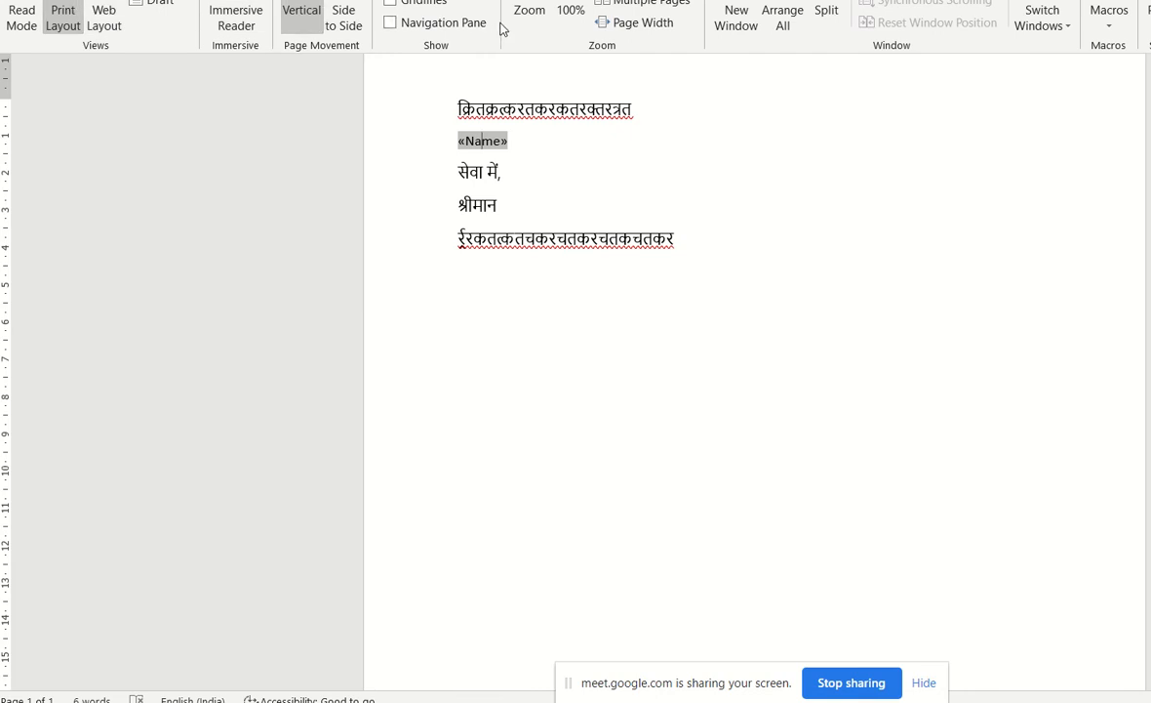
click(376, 0)
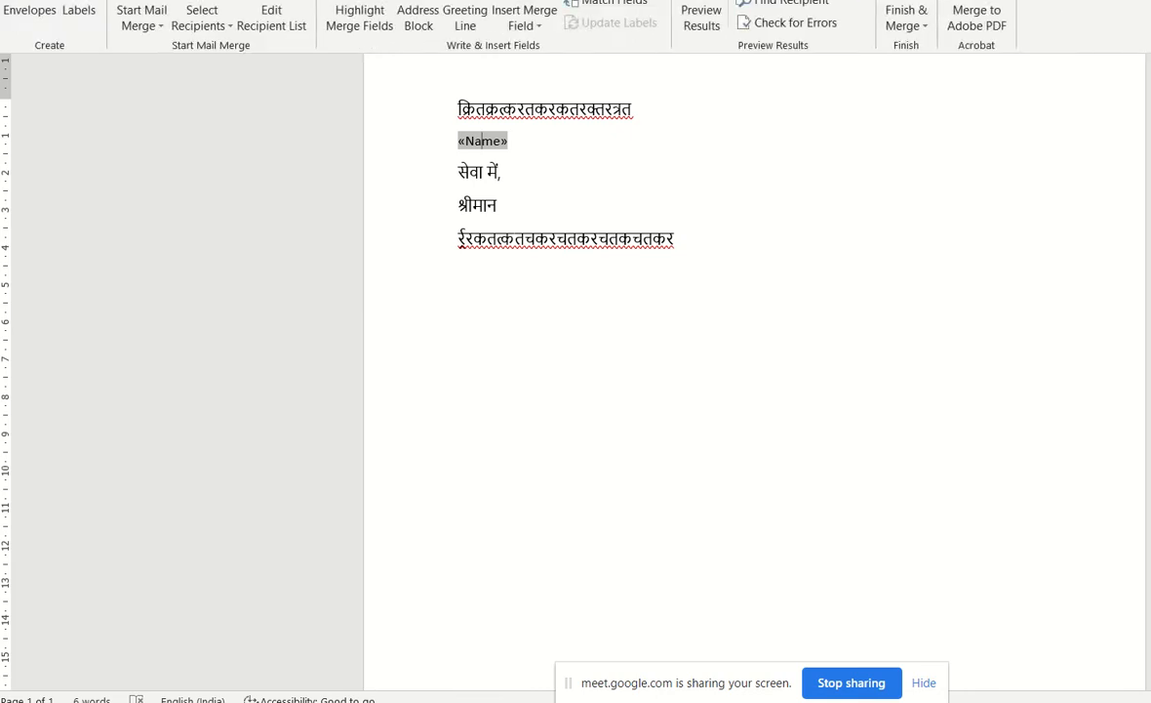
click(202, 18)
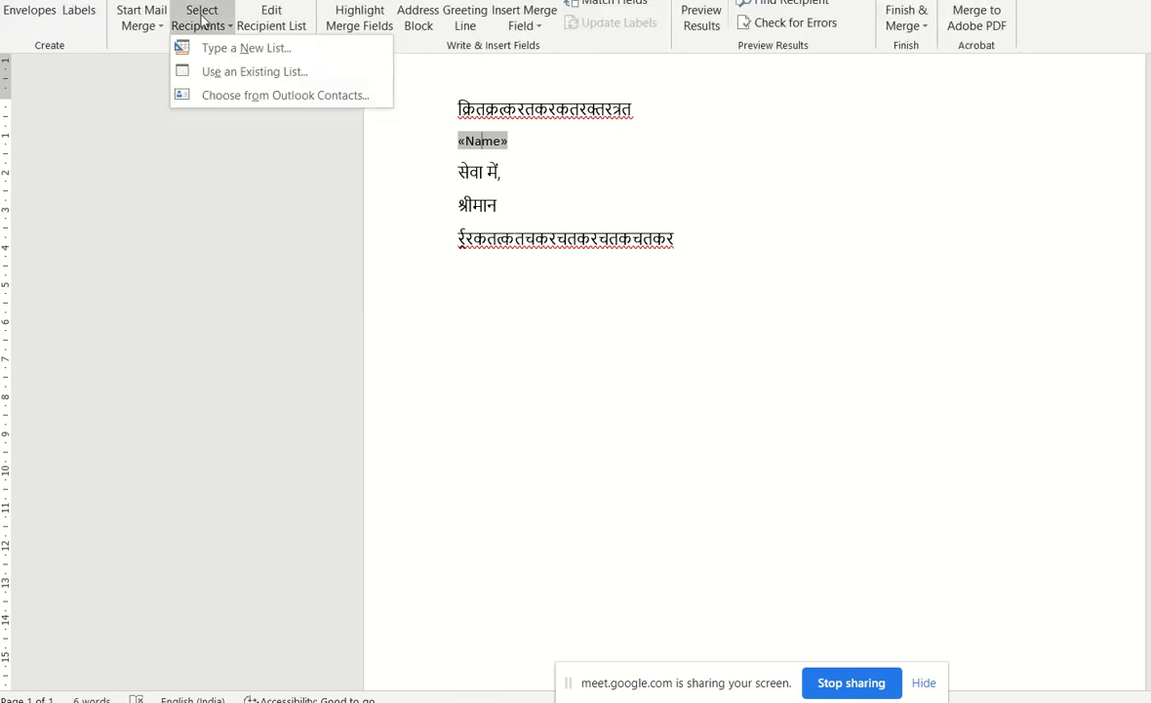
click(186, 70)
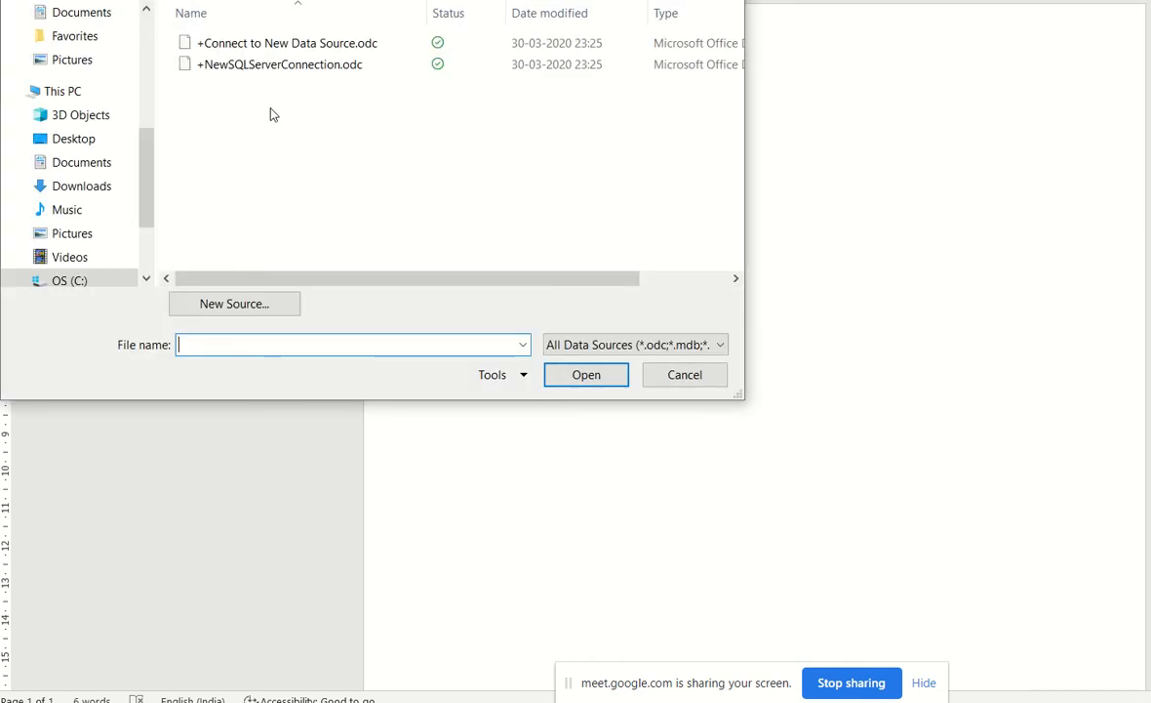
click(44, 139)
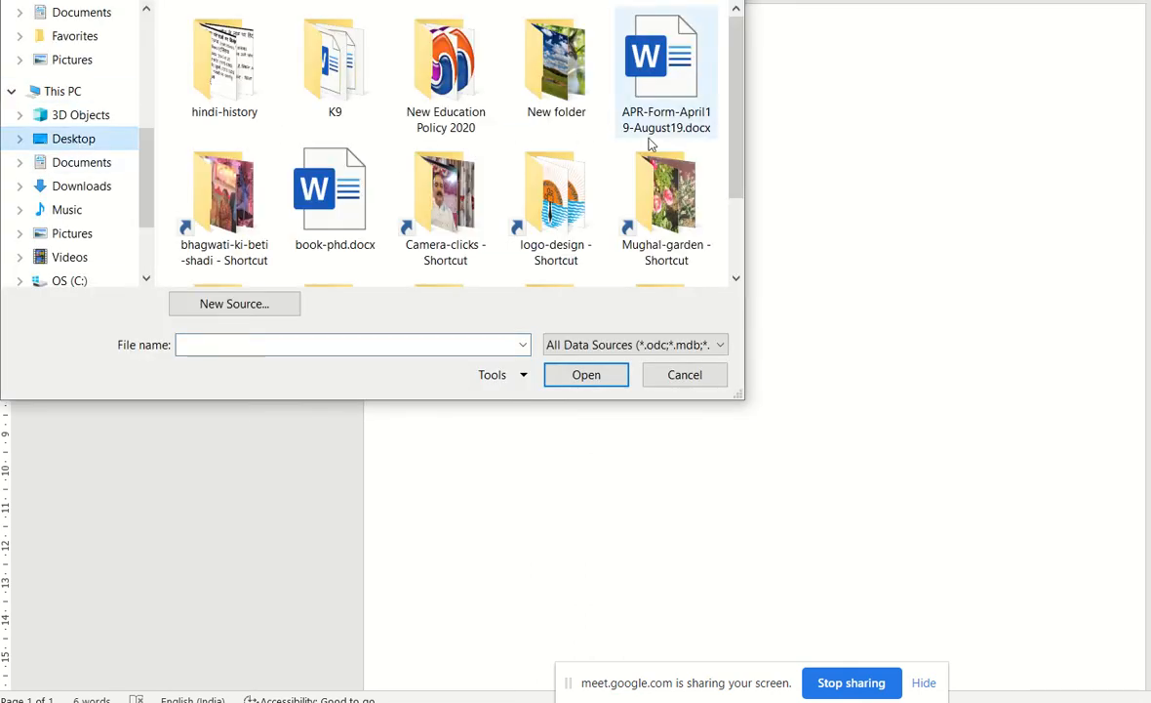
scroll(527, 200, down, 1)
double_click(674, 239)
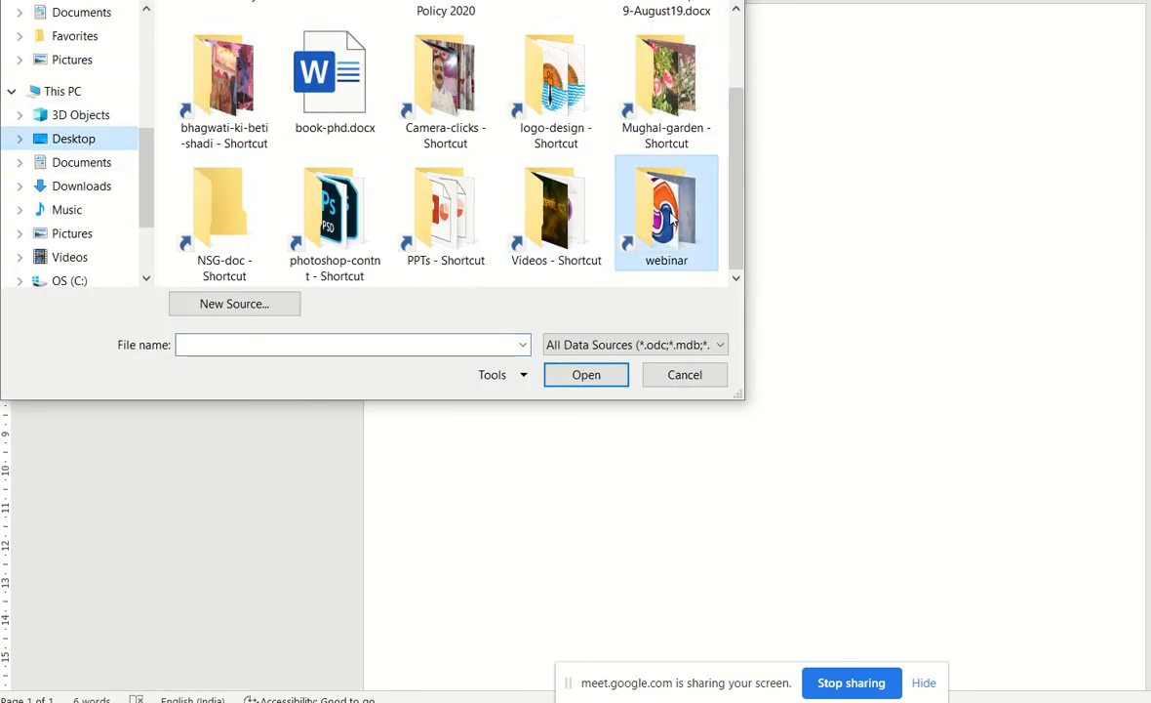
Load Sheet1$ of hindi-sangosthi.xlsx as the recipient list, with the first row as column headers.
scroll(312, 234, down, 1)
scroll(296, 225, down, 4)
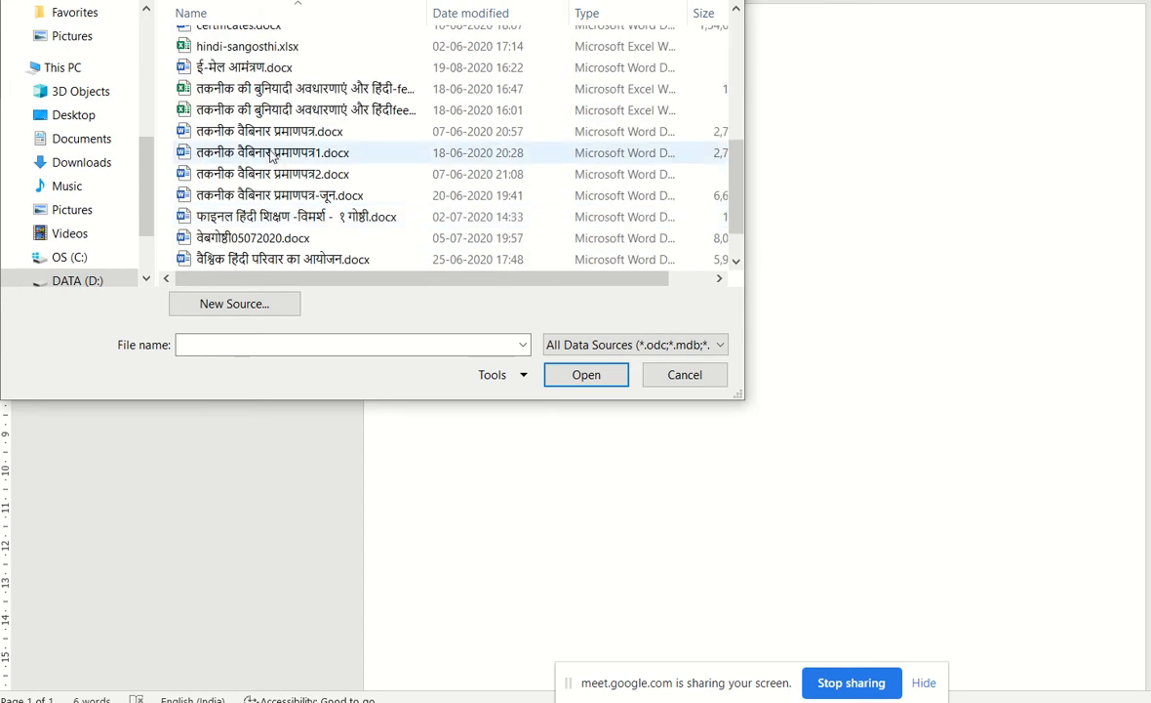
scroll(273, 156, up, 3)
scroll(361, 234, down, 2)
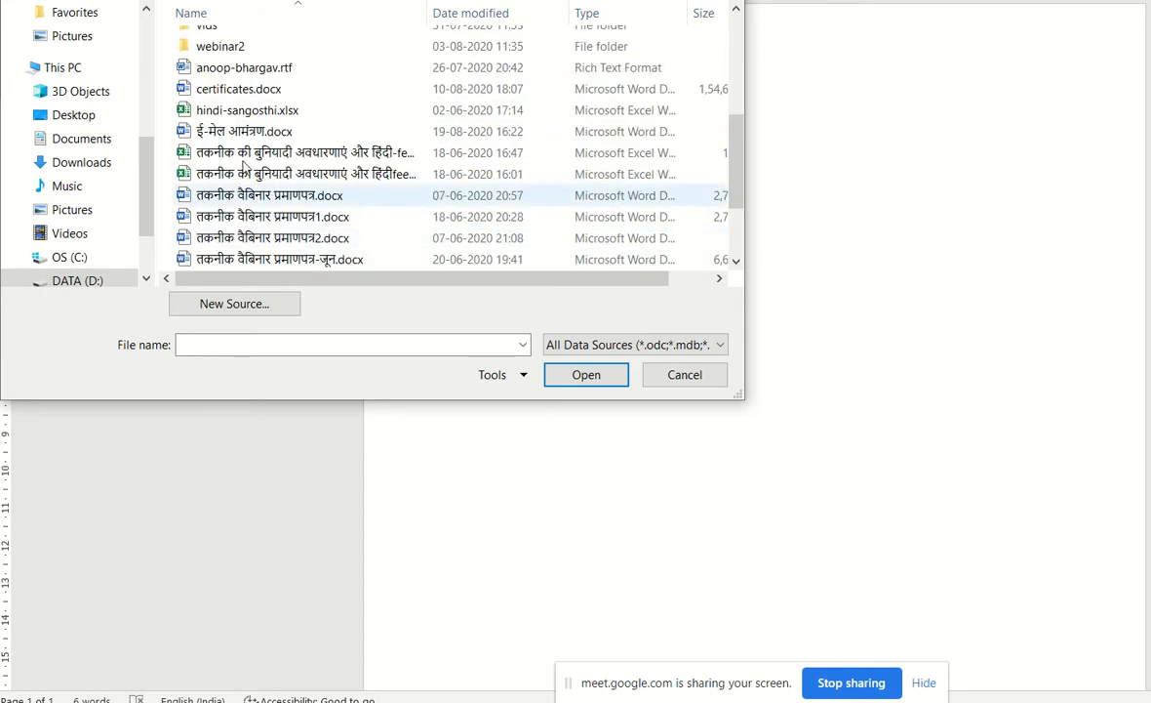
double_click(251, 110)
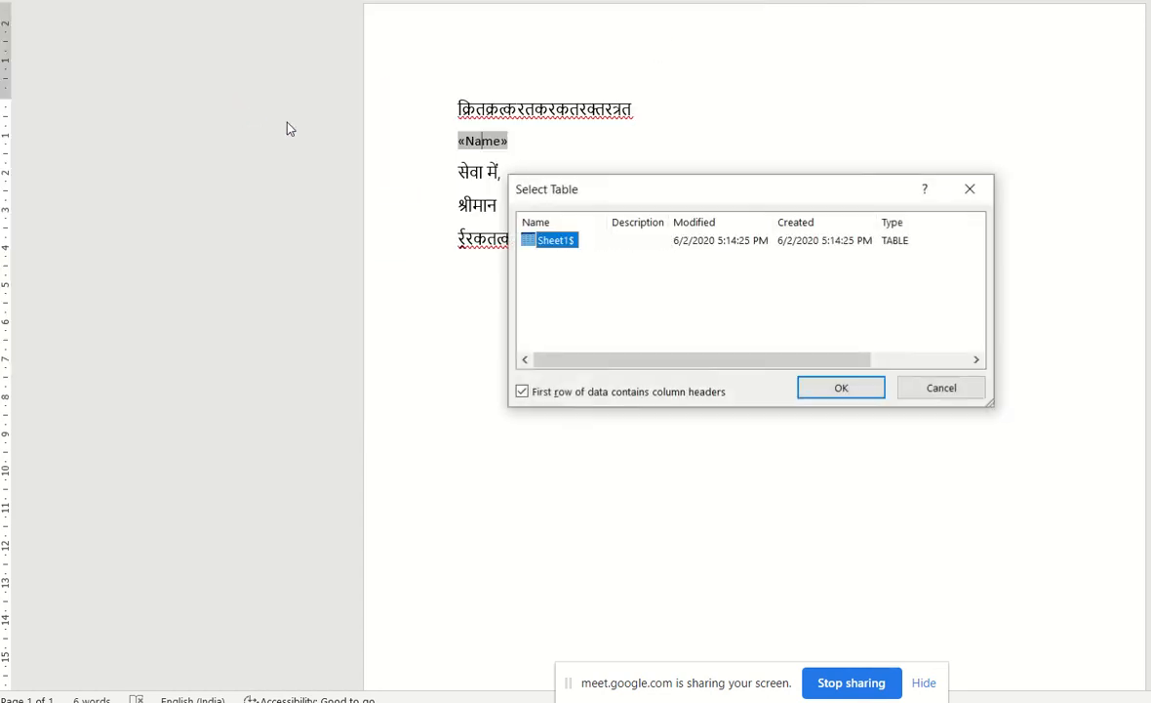
click(843, 389)
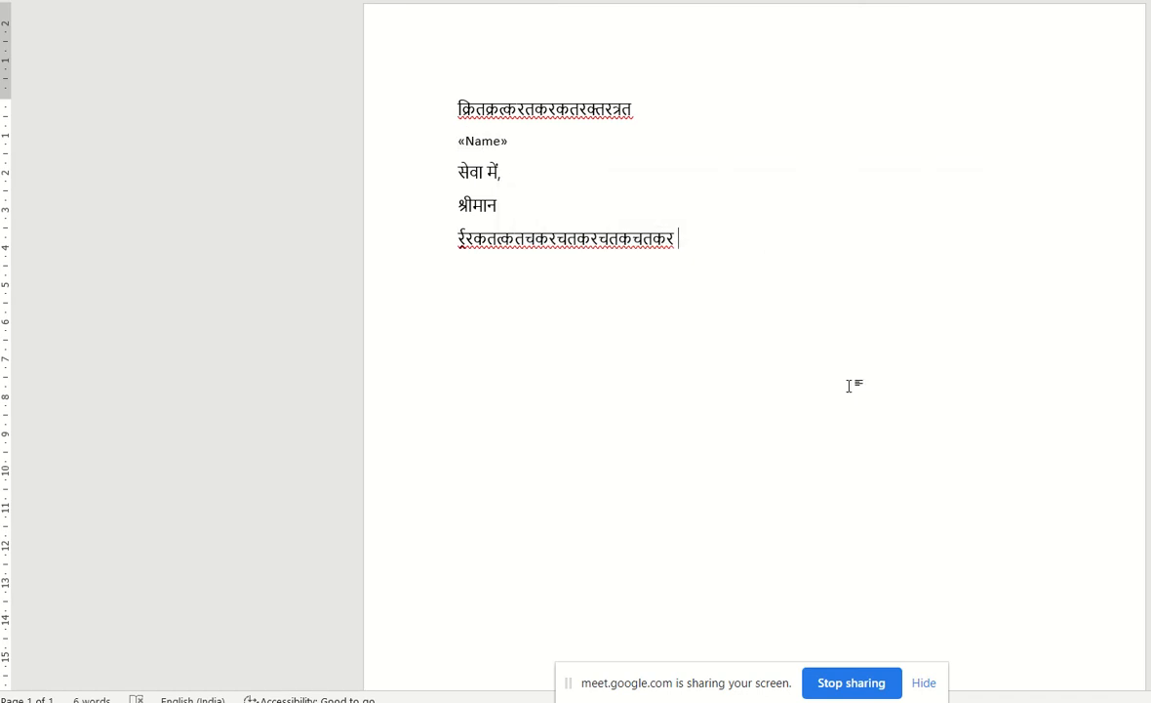
Replace the Name merge field on the second line with the नामName field.
click(535, 143)
click(491, 139)
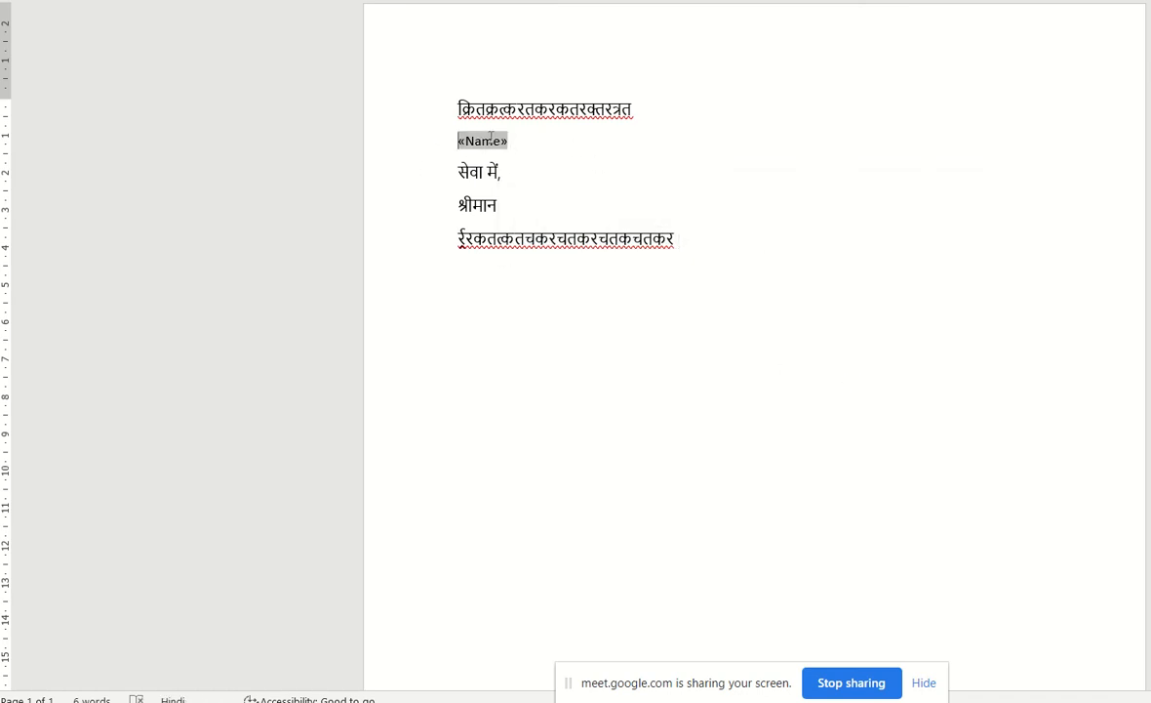
click(375, 1)
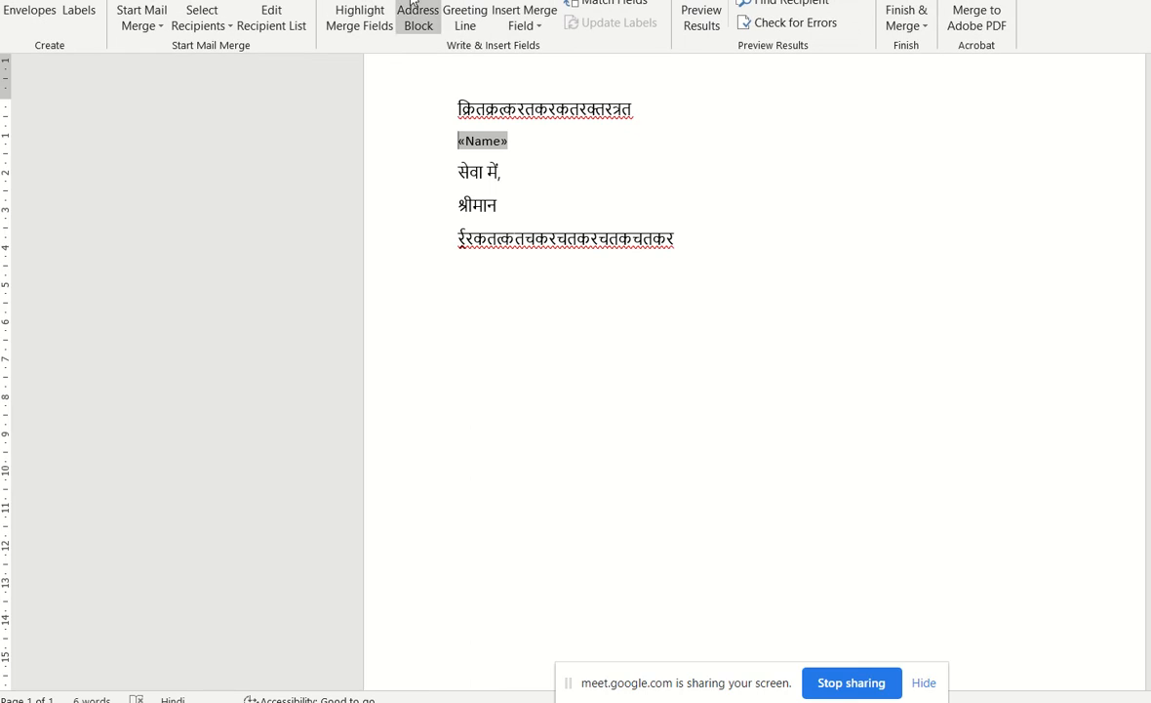
click(538, 29)
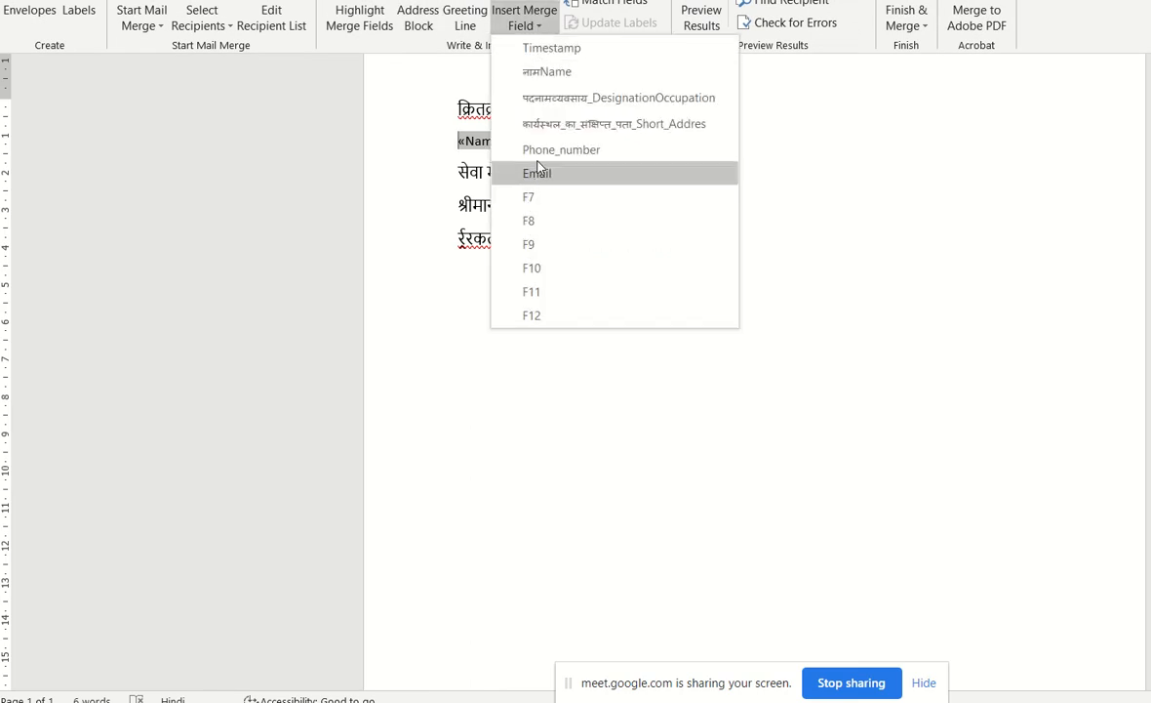
click(541, 72)
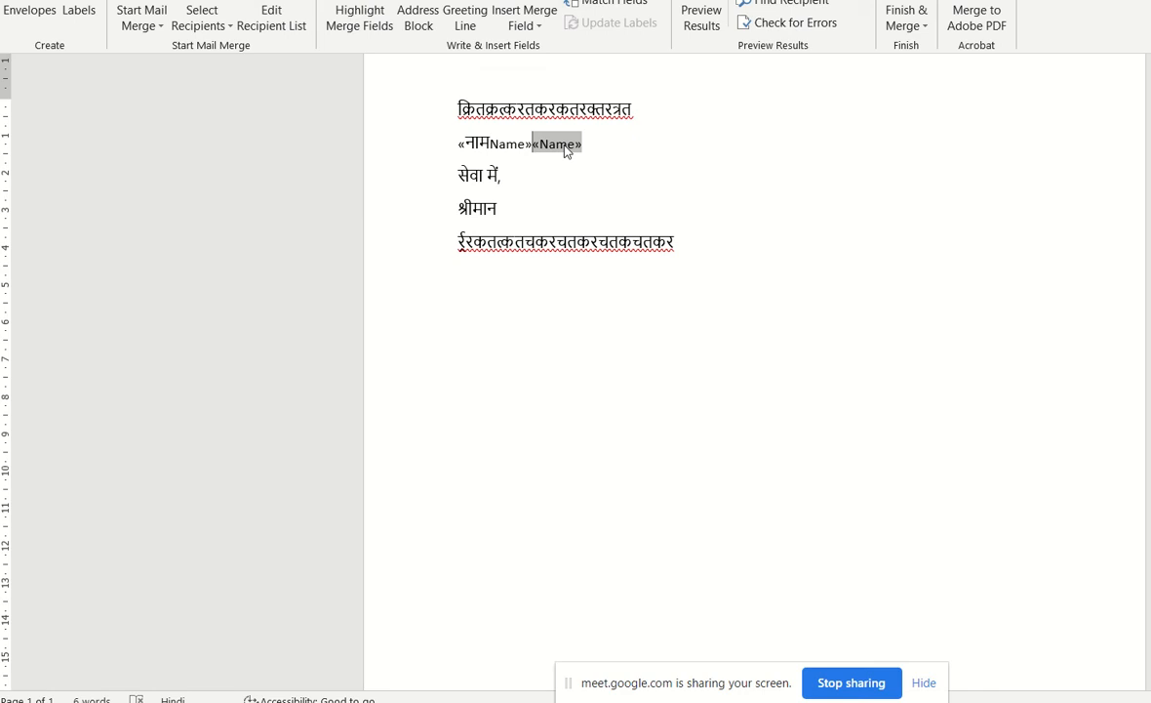
double_click(565, 147)
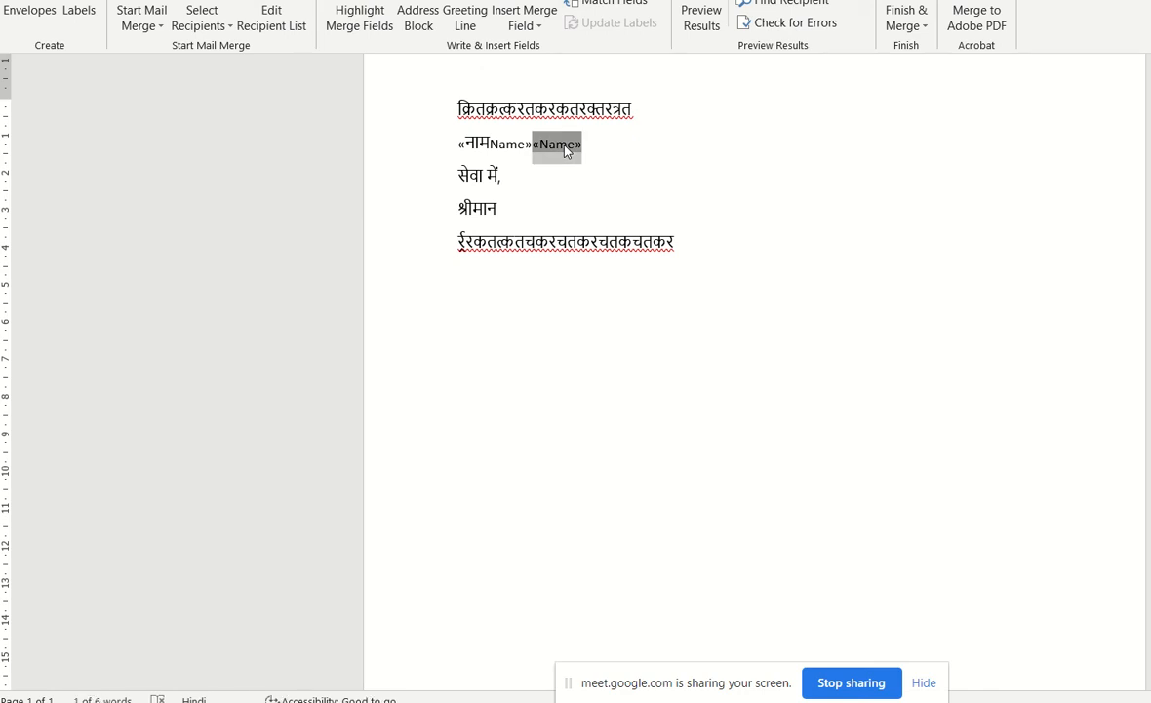
key(BackSpace)
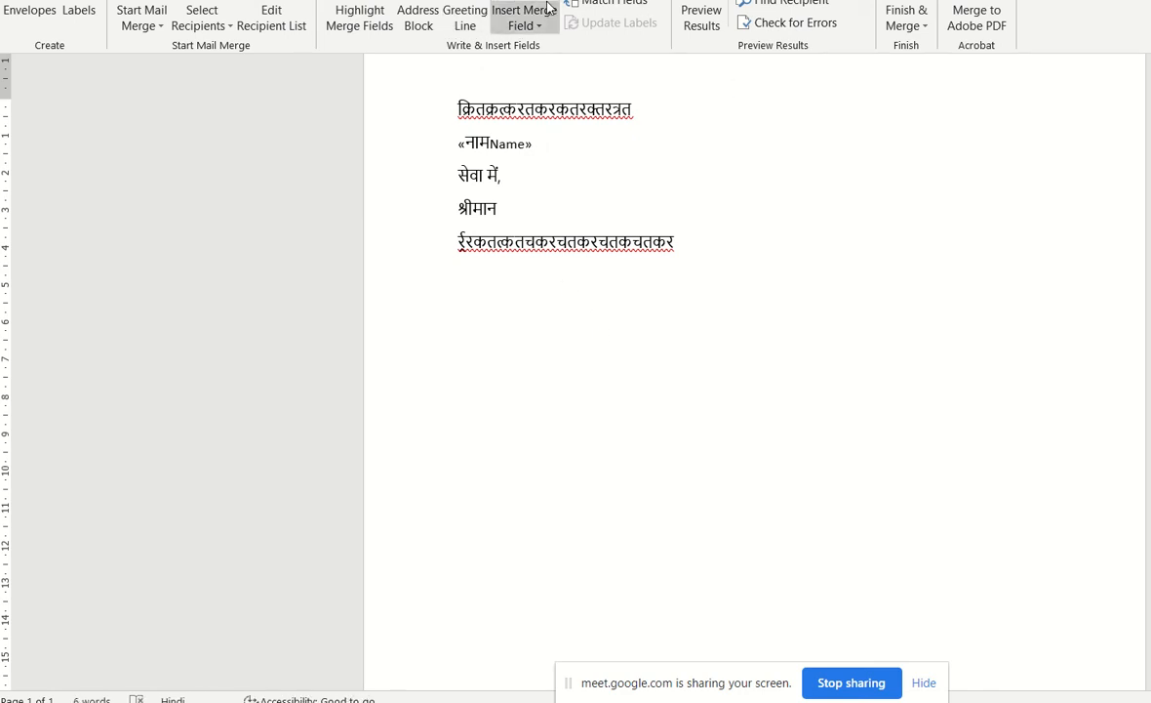
Preview the merge results for several successive recipients and look at the options for finishing the merge.
click(700, 19)
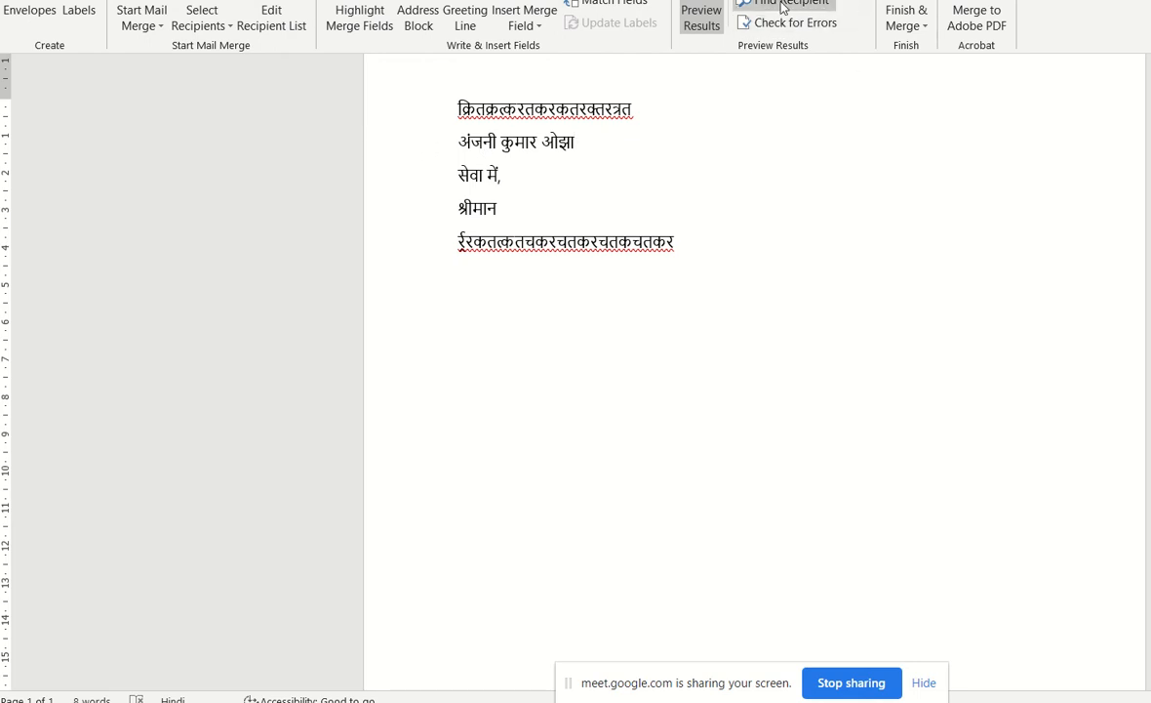
click(818, 0)
click(822, 0)
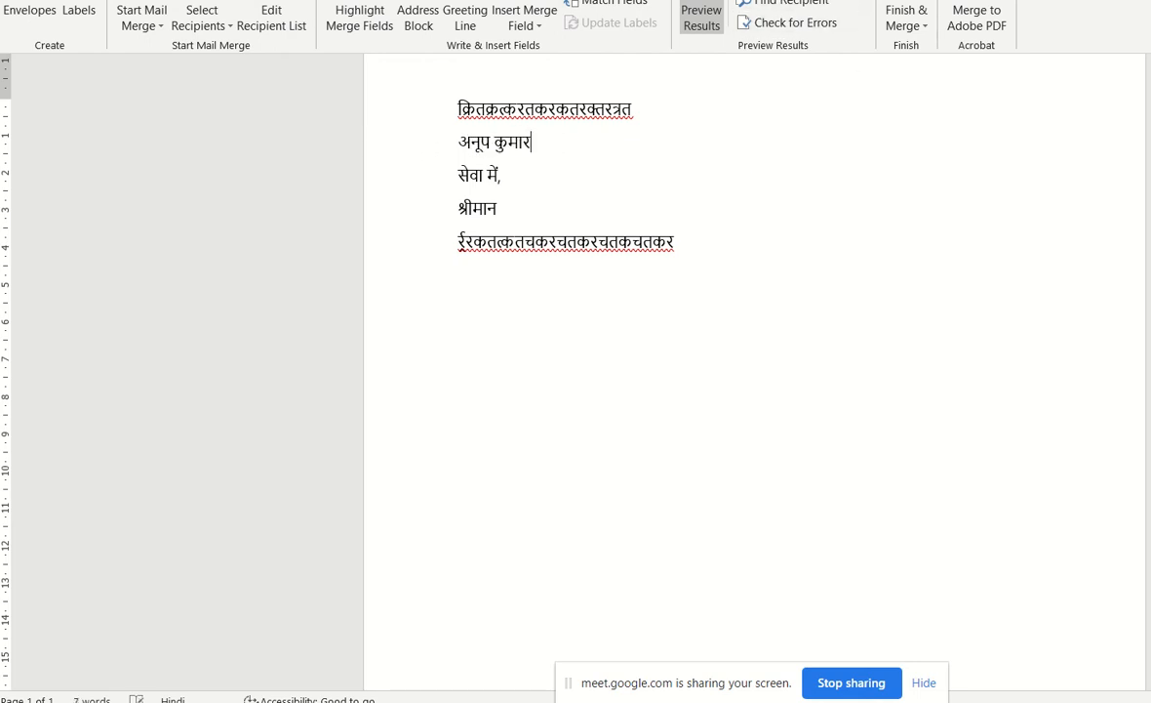
click(822, 0)
click(822, 0)
click(821, 0)
click(822, 0)
click(821, 0)
click(822, 0)
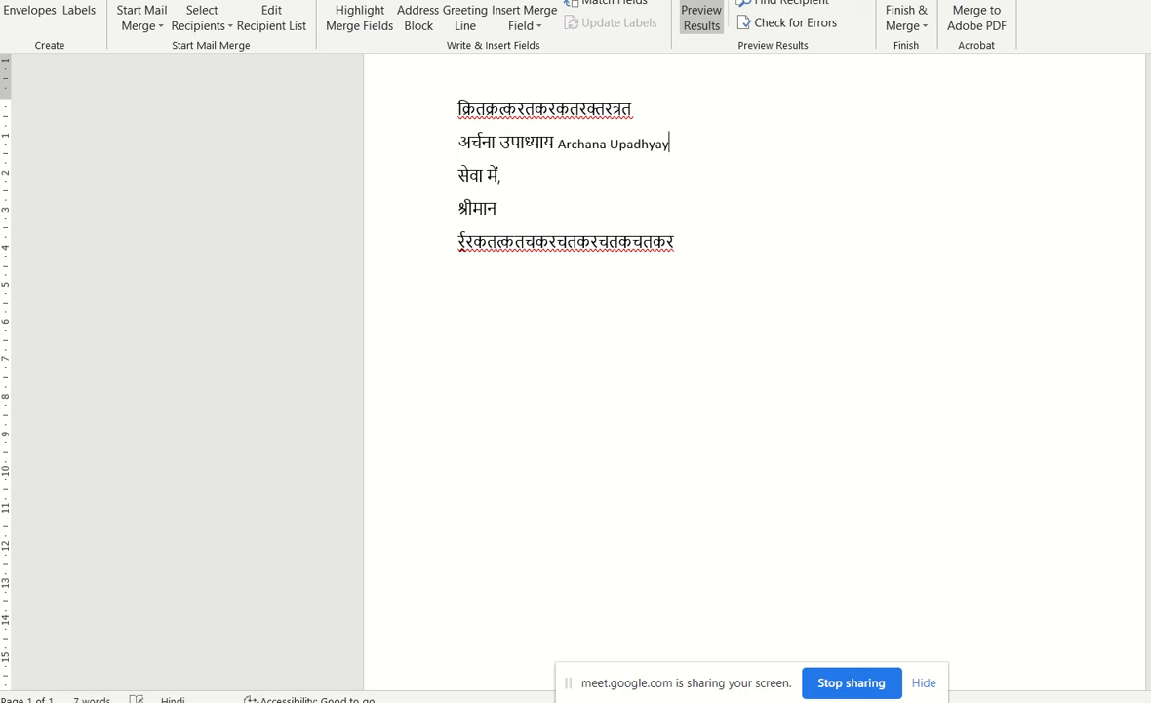
click(821, 0)
click(822, 0)
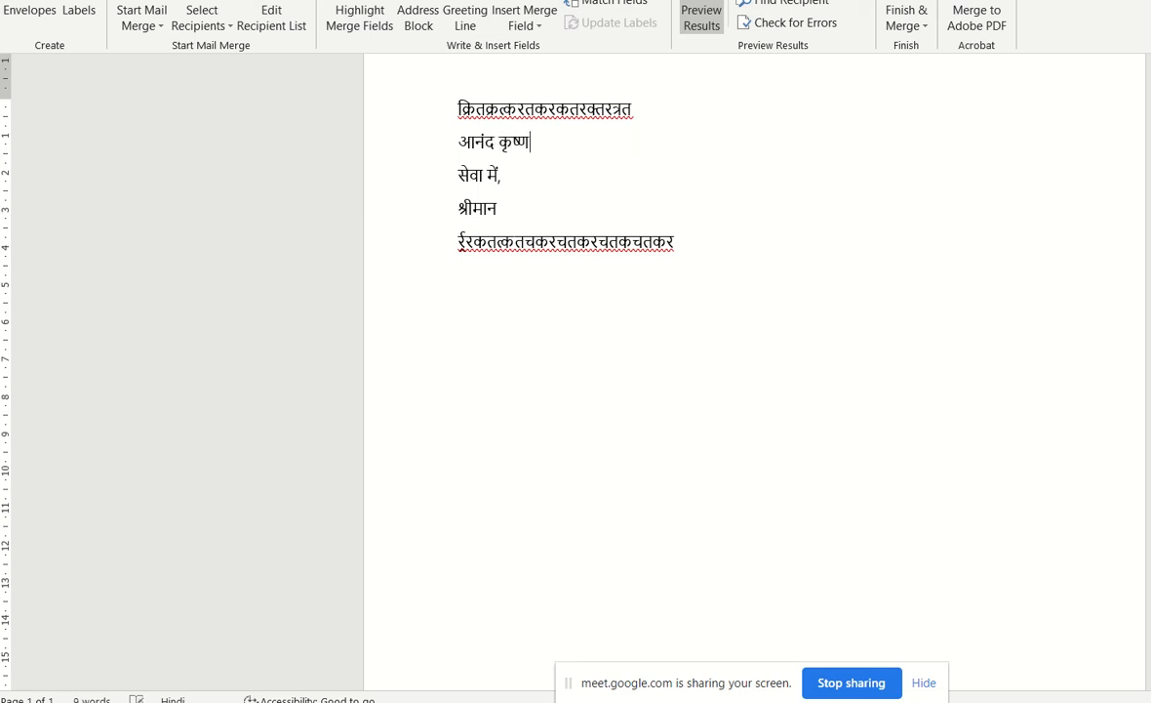
click(917, 28)
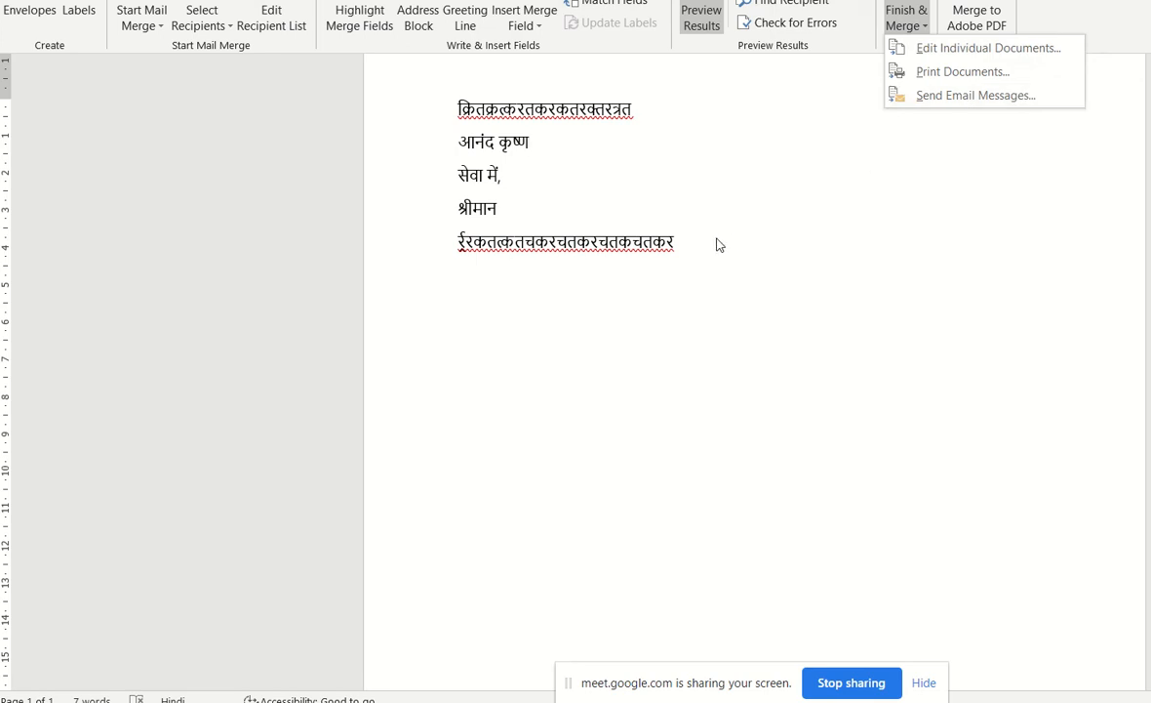
click(687, 253)
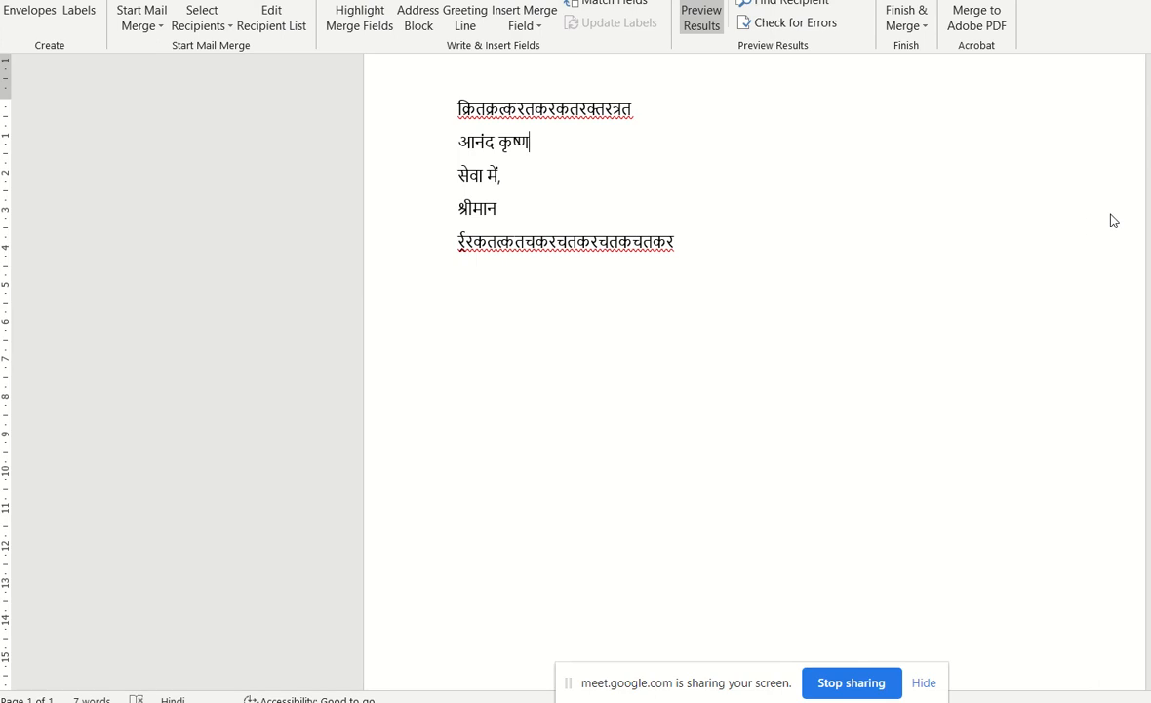
Switch to the Google Meet call and stop presenting the screen.
click(999, 346)
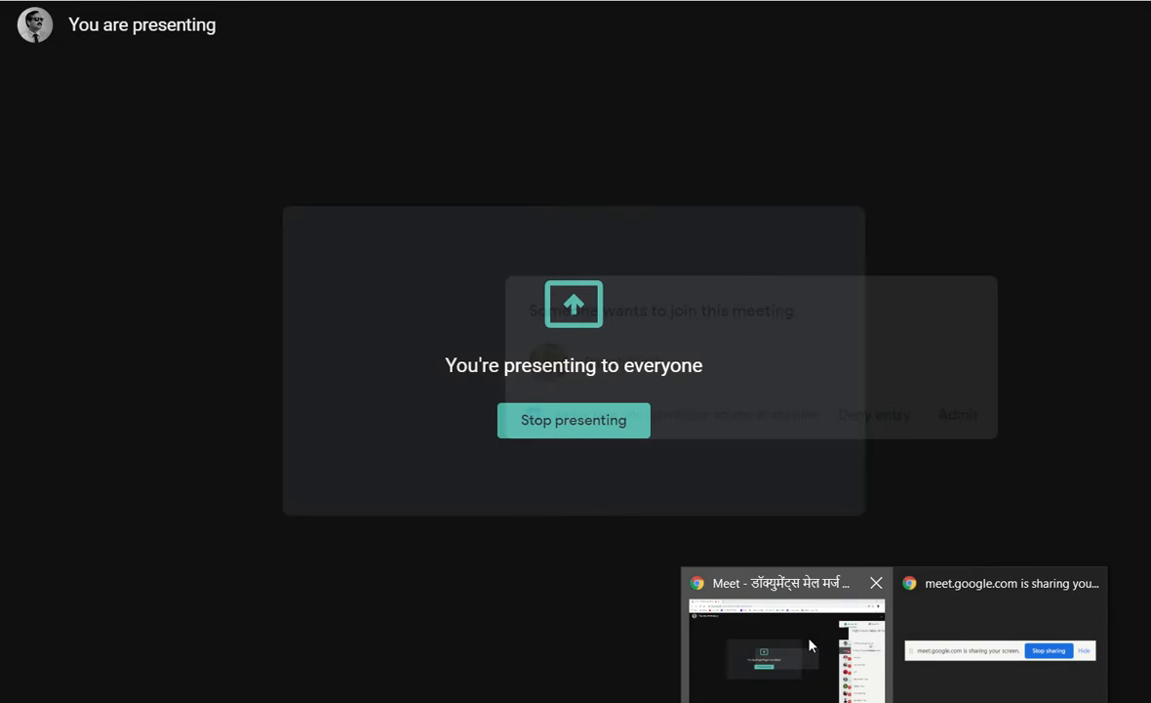
click(810, 644)
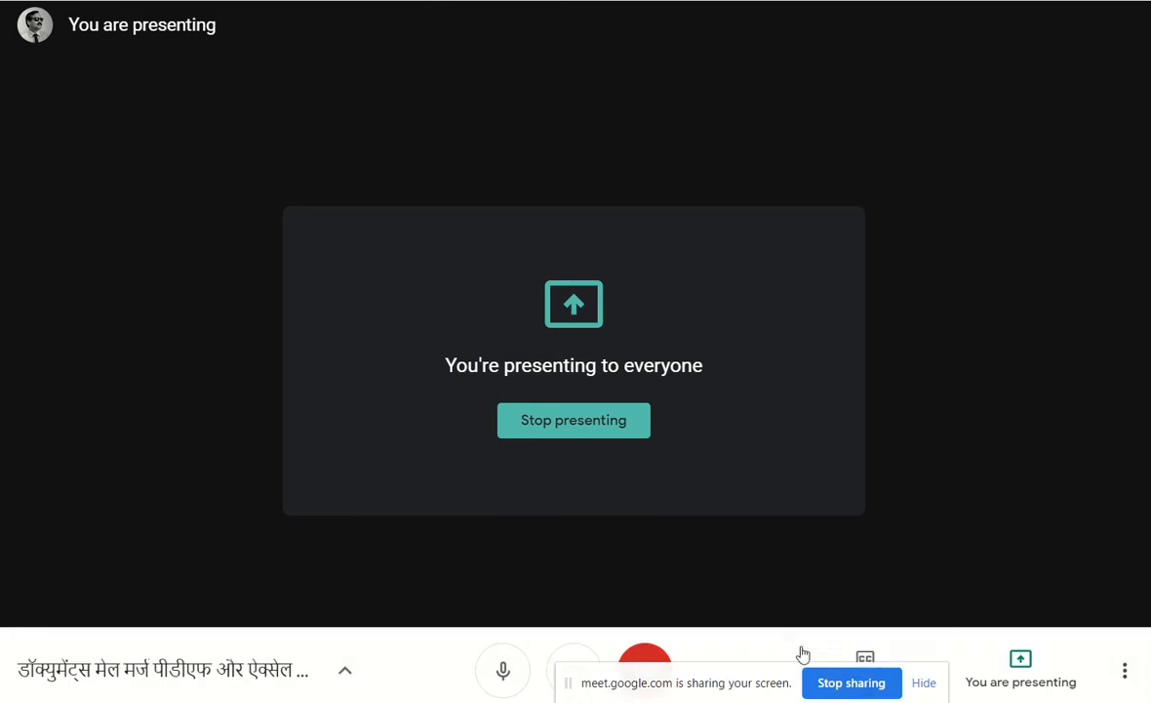
click(581, 434)
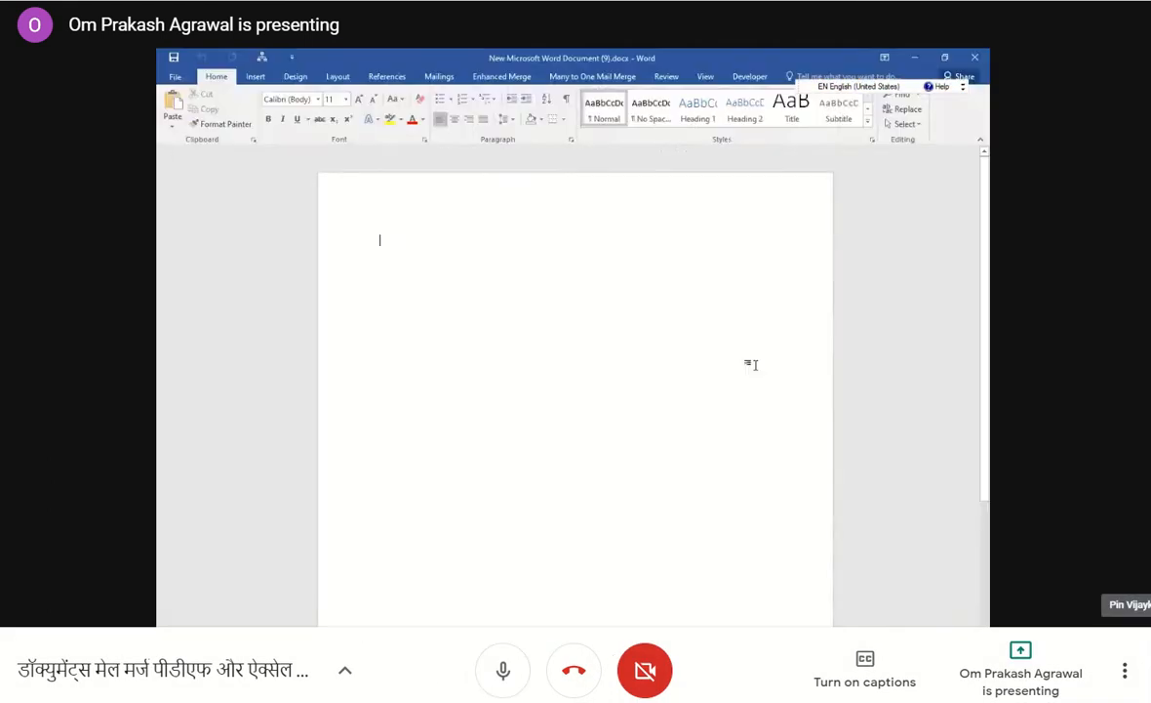
Start a mail merge in the blank document and mute the participant for everyone in the call.
click(437, 78)
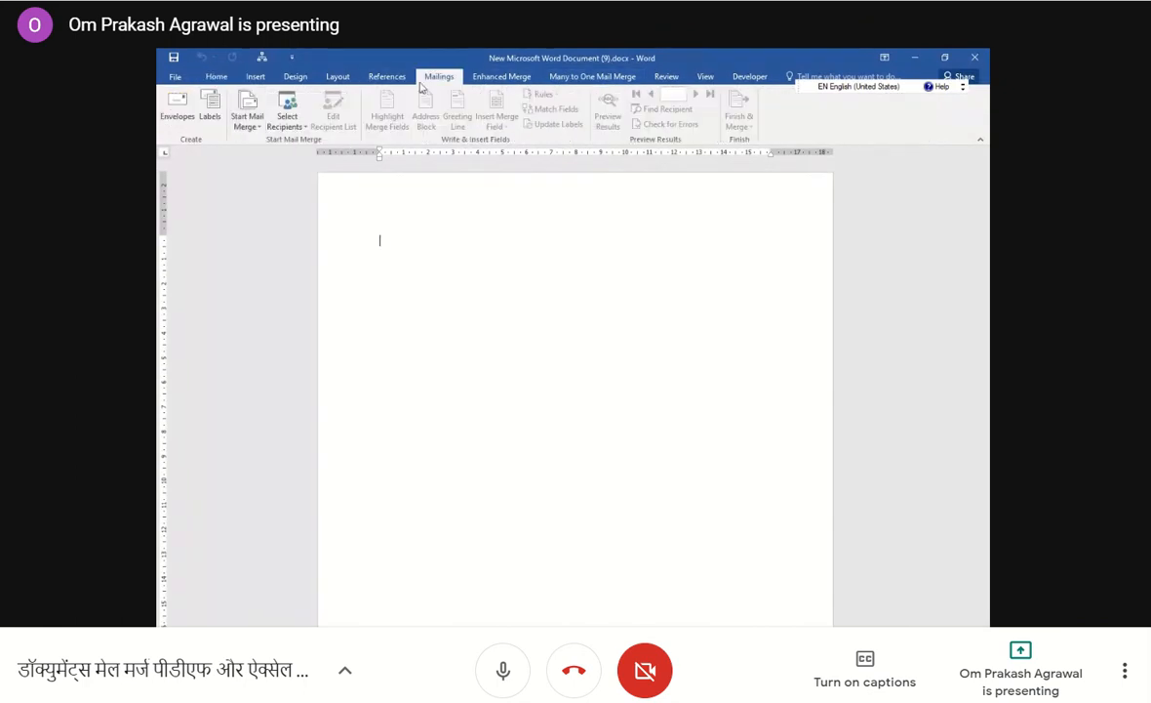
click(249, 119)
click(262, 141)
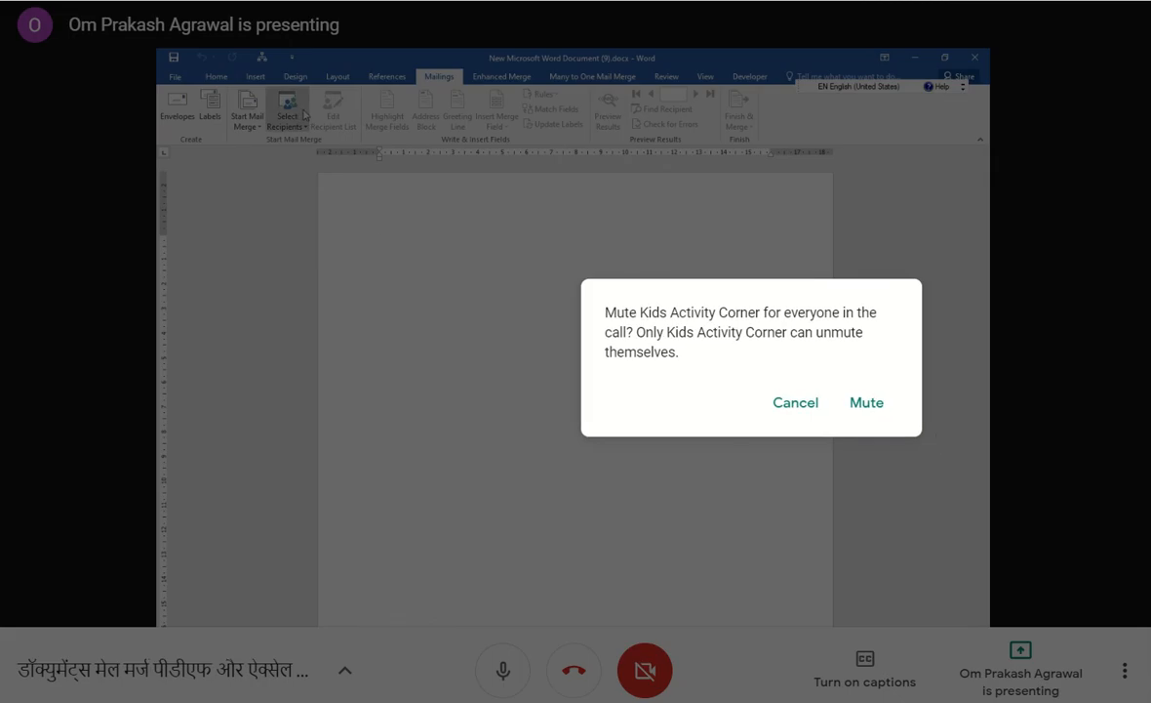
click(287, 115)
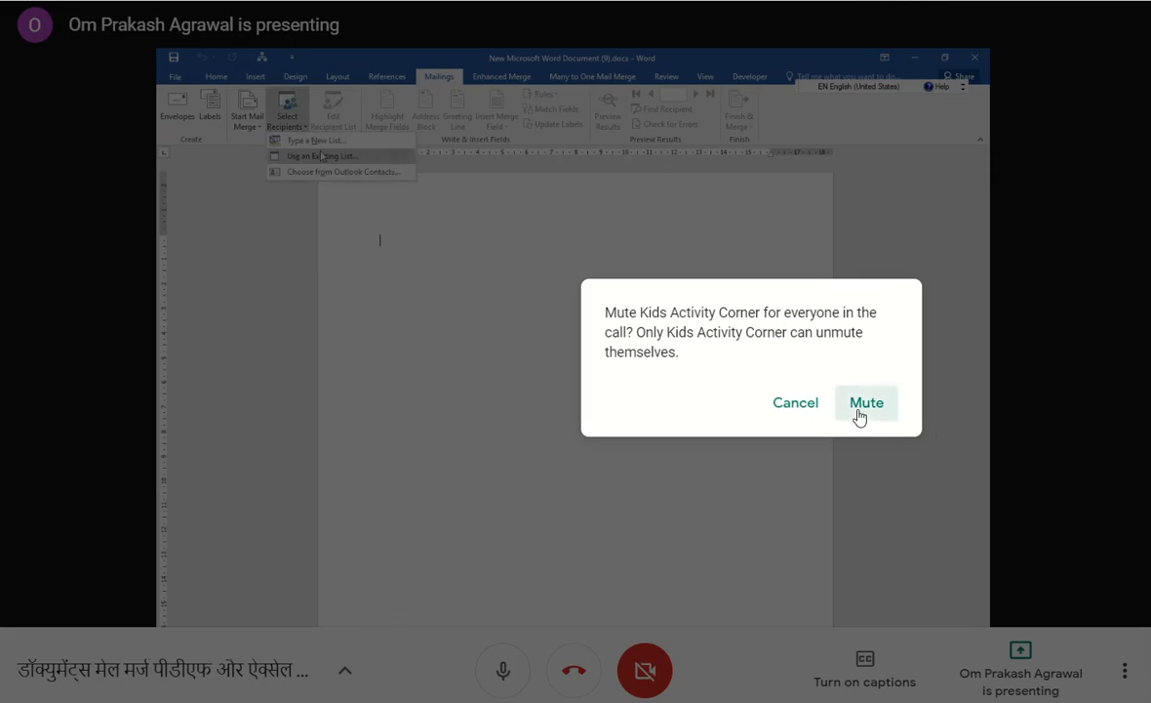
click(866, 401)
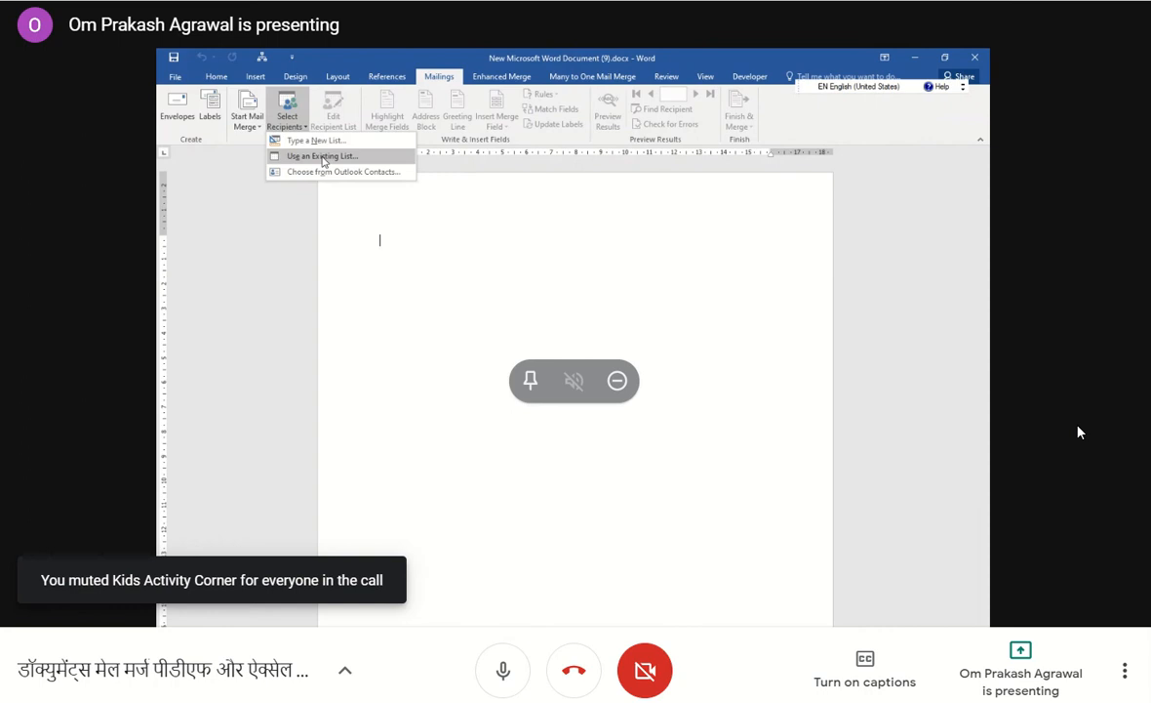
Load Sheet1$ of mm.xlsx from the Desktop's takneek folder as the existing recipient list.
click(323, 157)
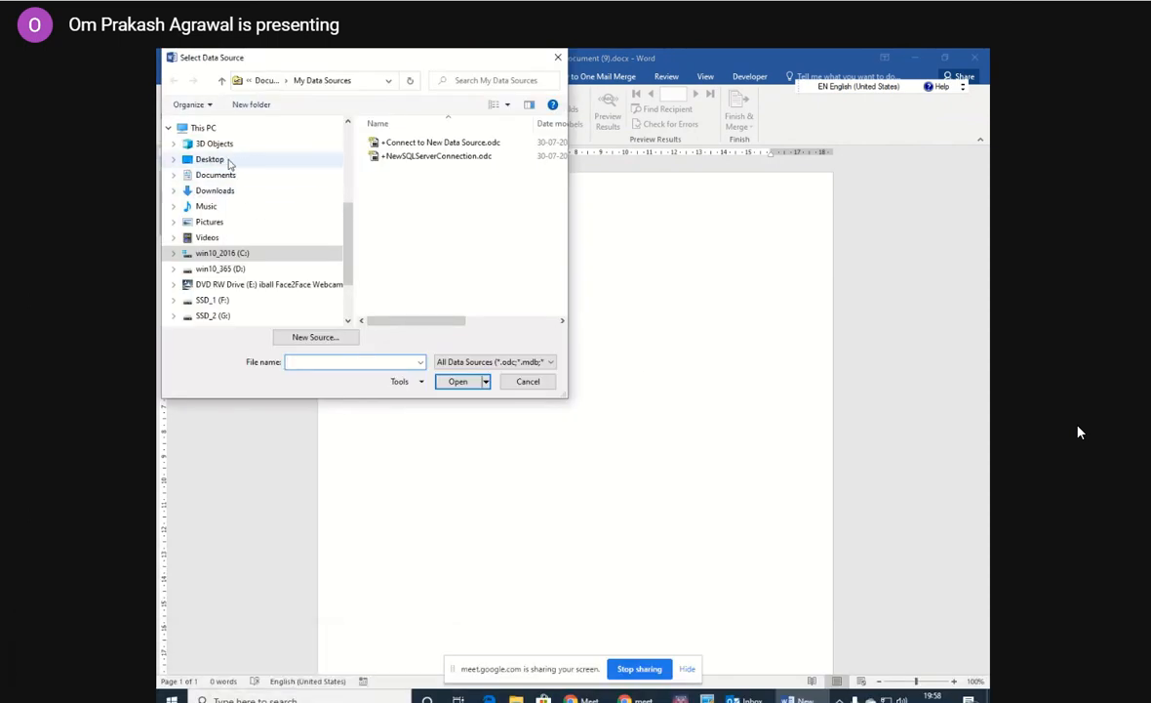
click(222, 159)
drag(565, 148, 563, 246)
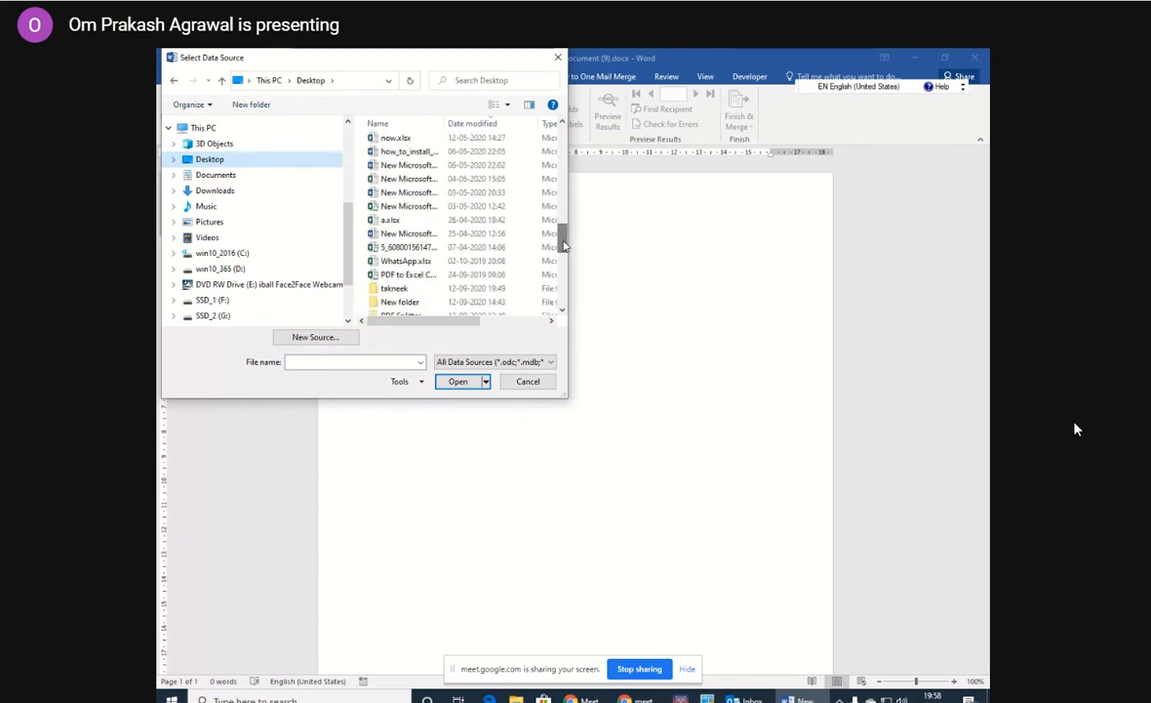
double_click(421, 290)
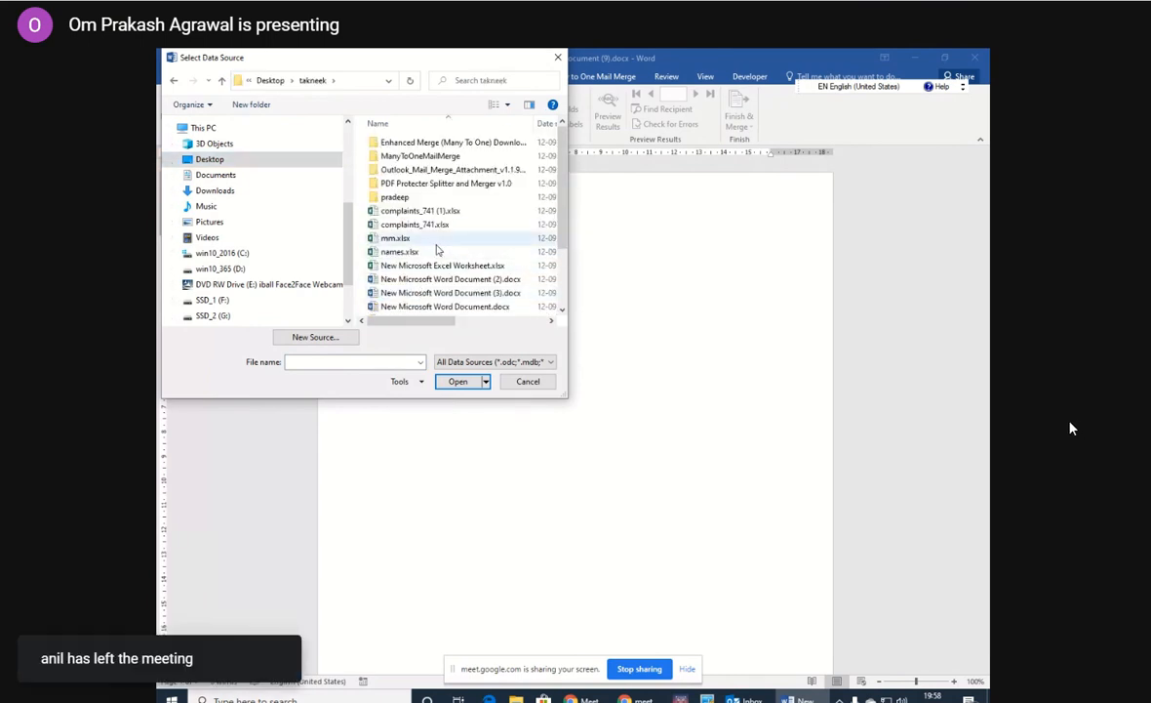
click(429, 239)
click(457, 380)
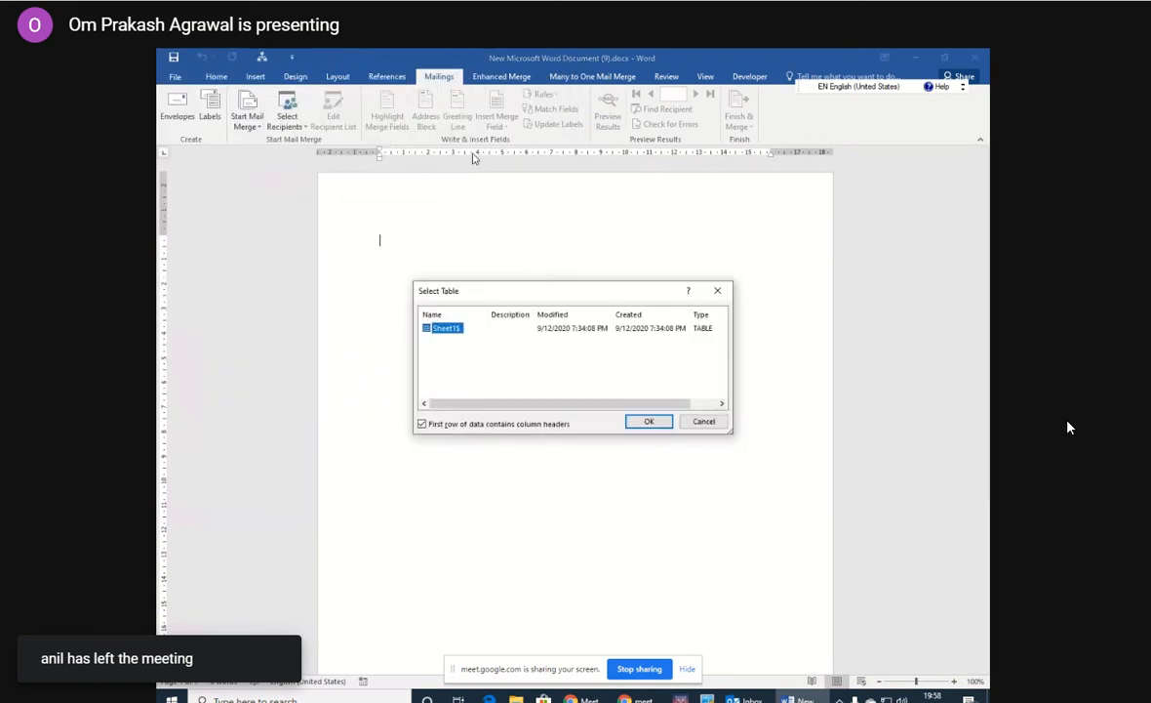
click(652, 424)
Insert the name, email and path merge fields on separate lines of the blank document, and mute the call microphone.
click(504, 126)
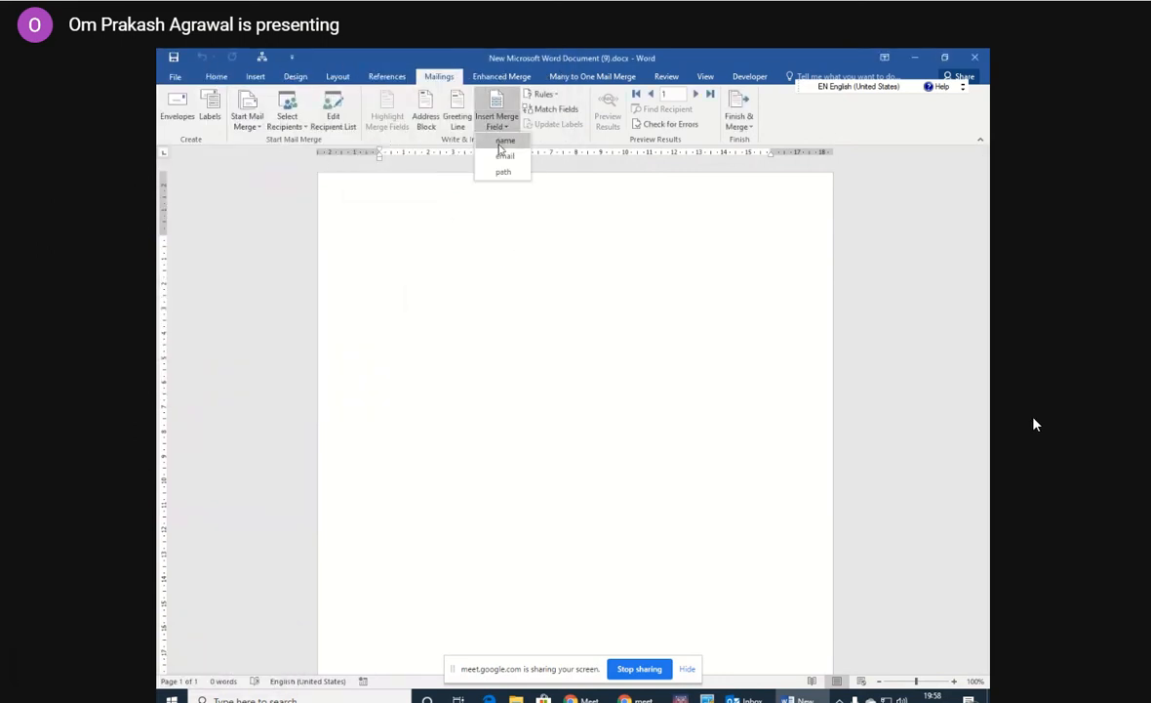
click(501, 142)
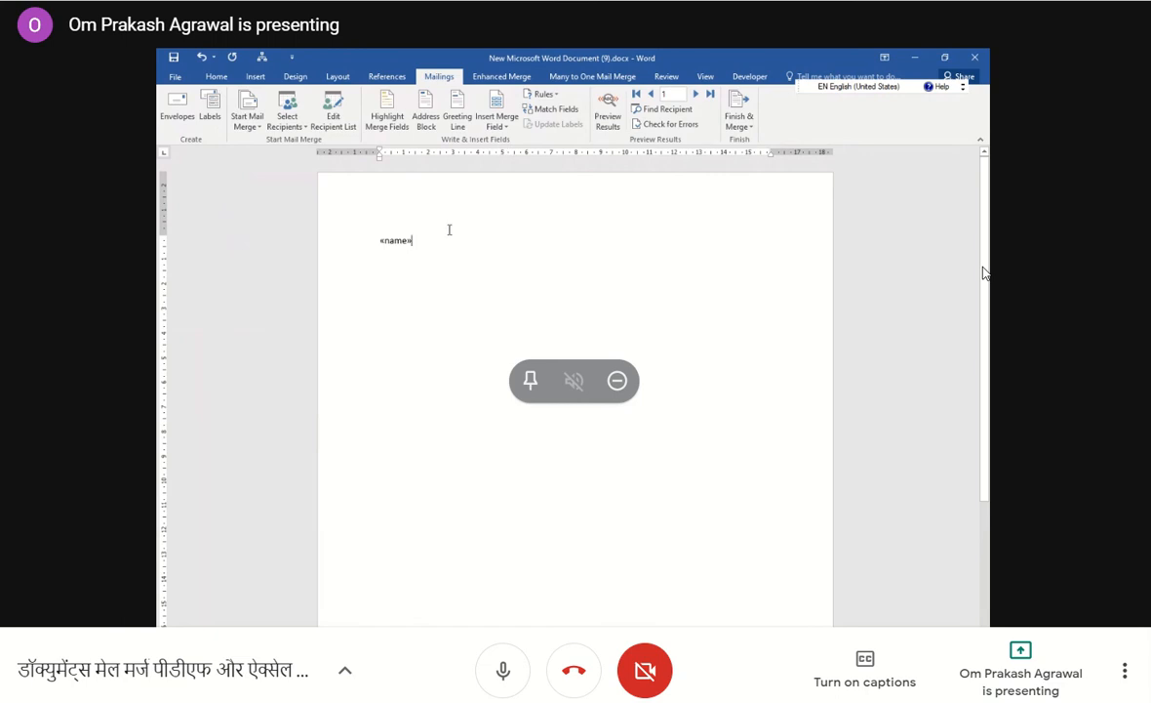
key(Return)
click(495, 126)
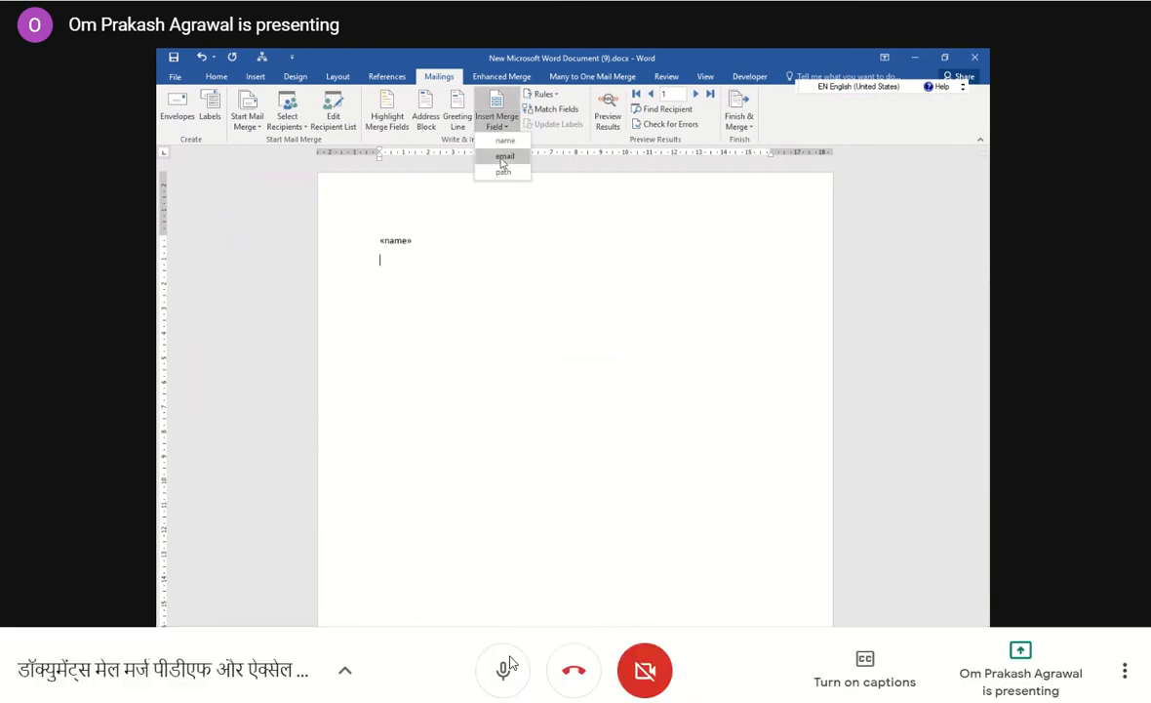
click(501, 157)
click(500, 671)
key(Return)
click(496, 122)
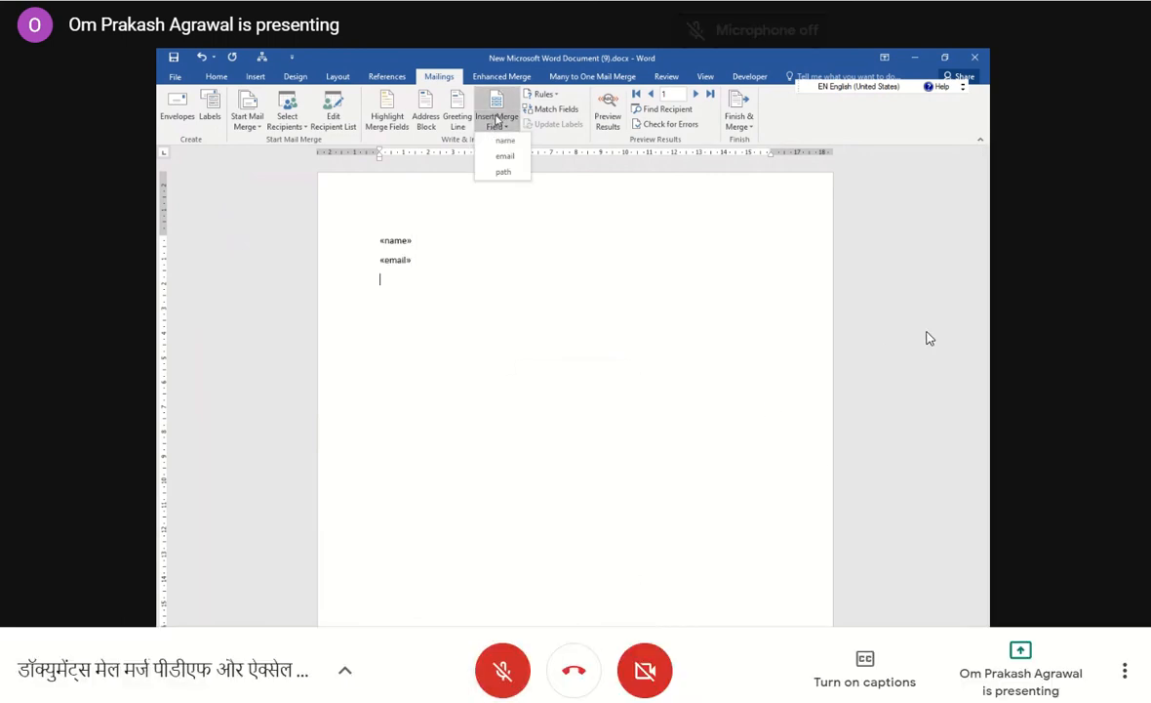
click(503, 173)
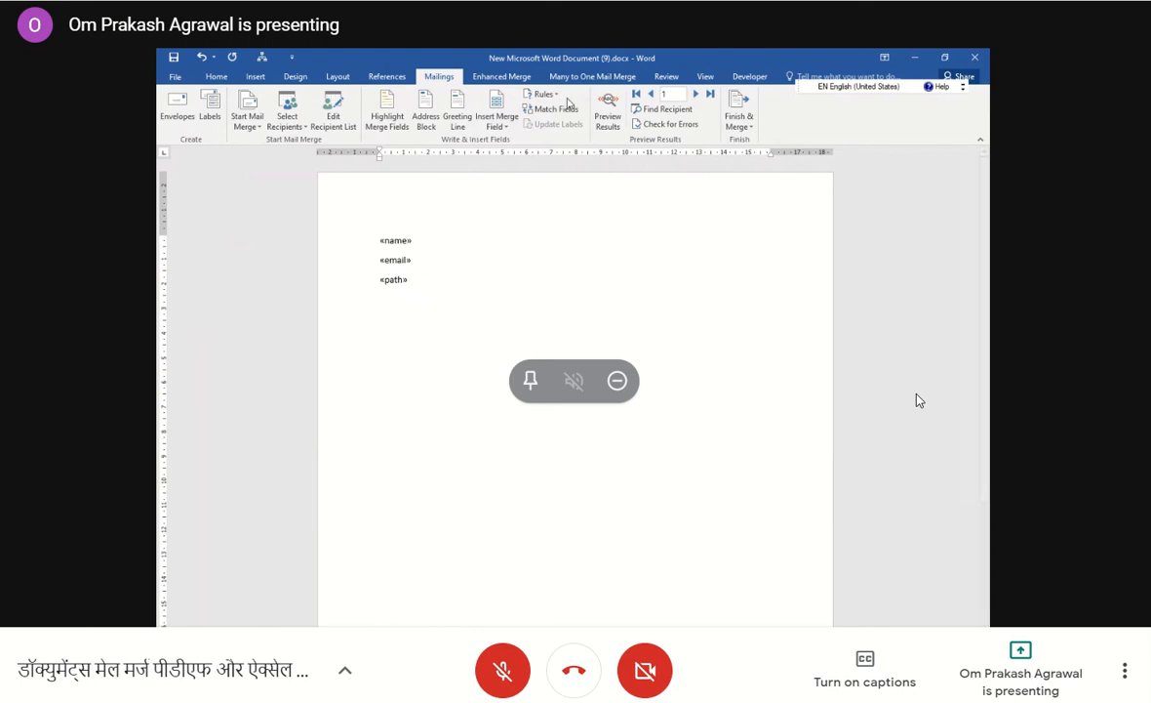
Start the Many to One merge process and acknowledge the add-in's user information notice.
click(590, 77)
click(194, 105)
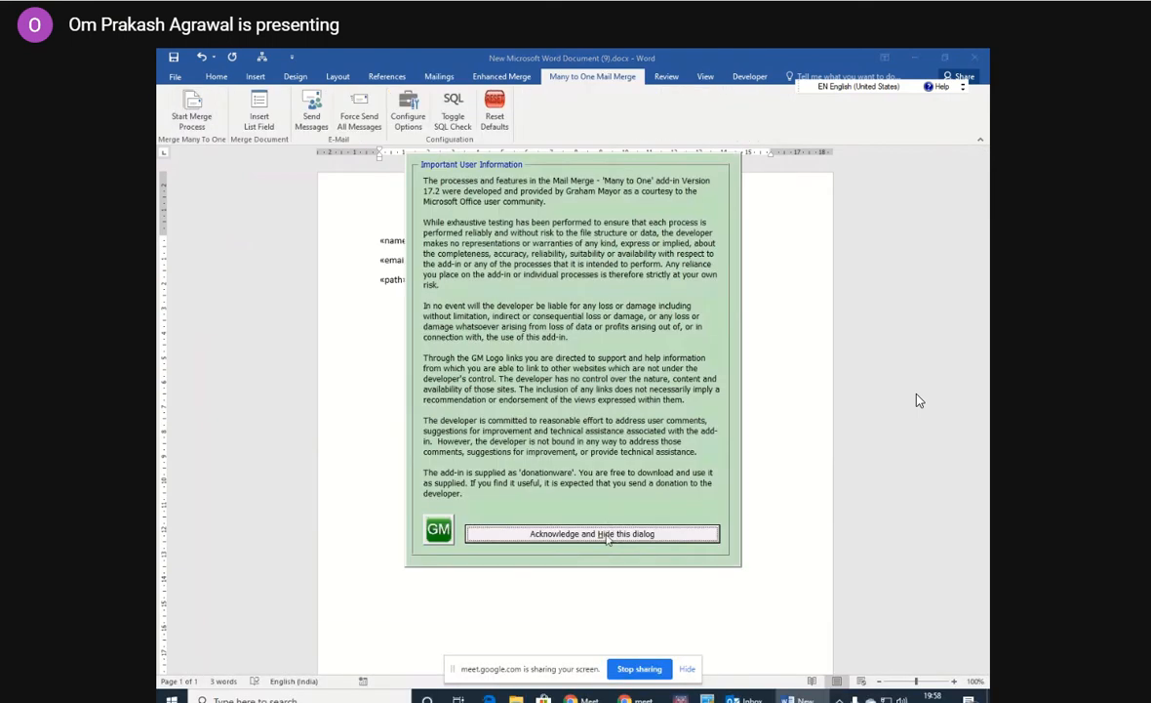
click(603, 531)
click(619, 400)
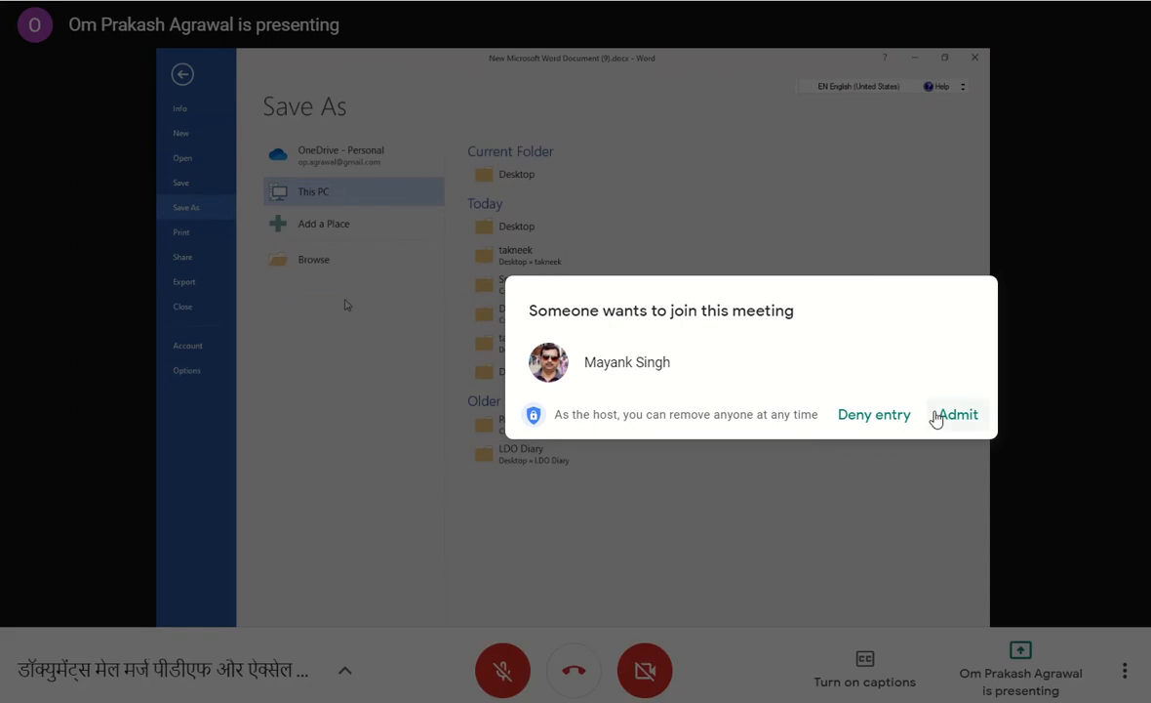
Admit the waiting participant to the call and cancel publishing the document as PDF.
click(958, 416)
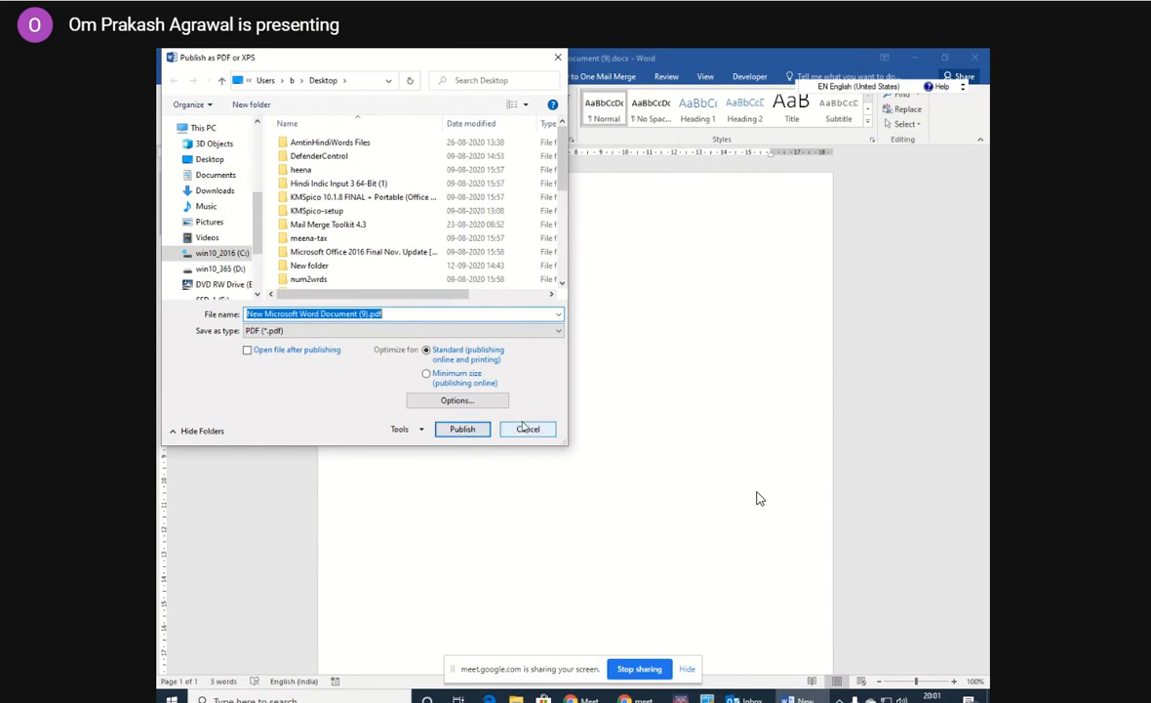
click(504, 667)
click(528, 430)
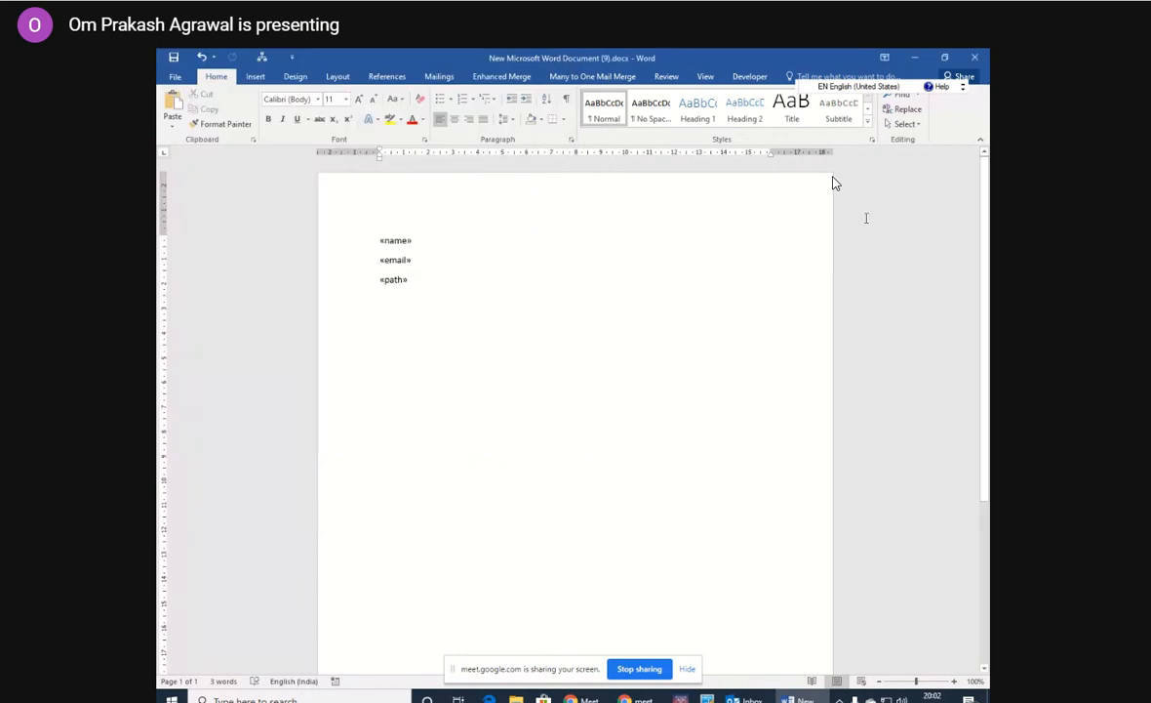
Run PDF Splitter and Protector.exe from the takneek folder's PDF Protecter Splitter and Merger v1.0 subfolder, and mute the call microphone.
click(915, 59)
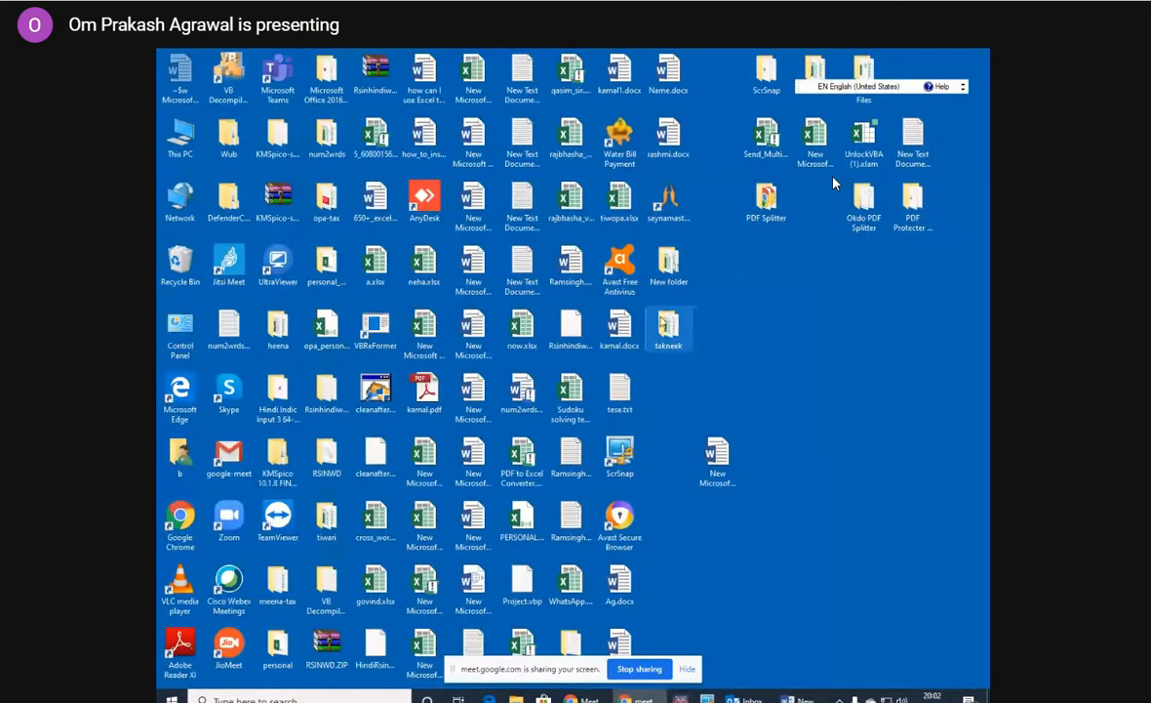
double_click(666, 327)
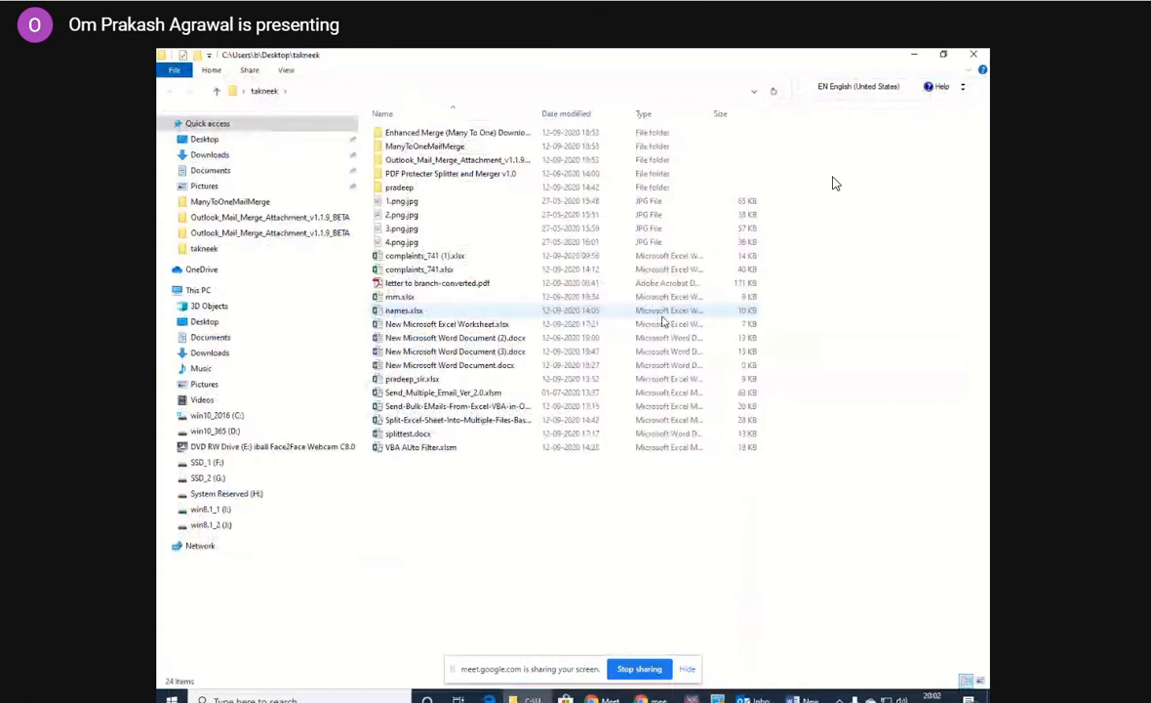
double_click(469, 177)
click(465, 177)
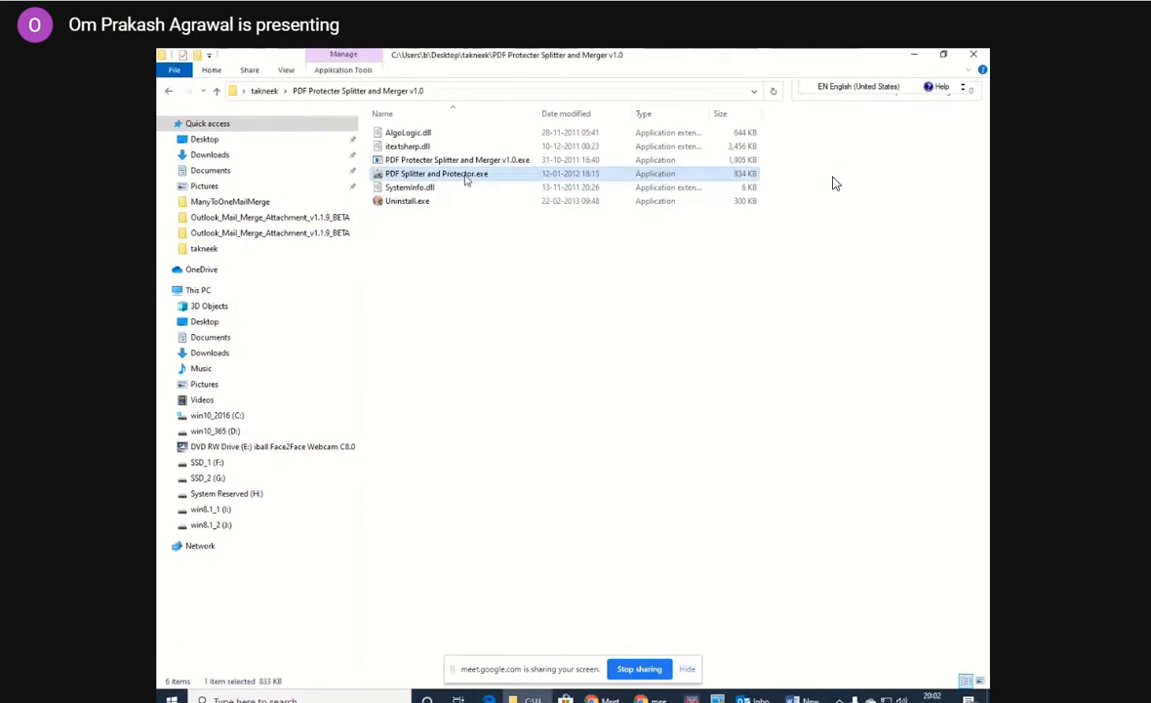
double_click(465, 176)
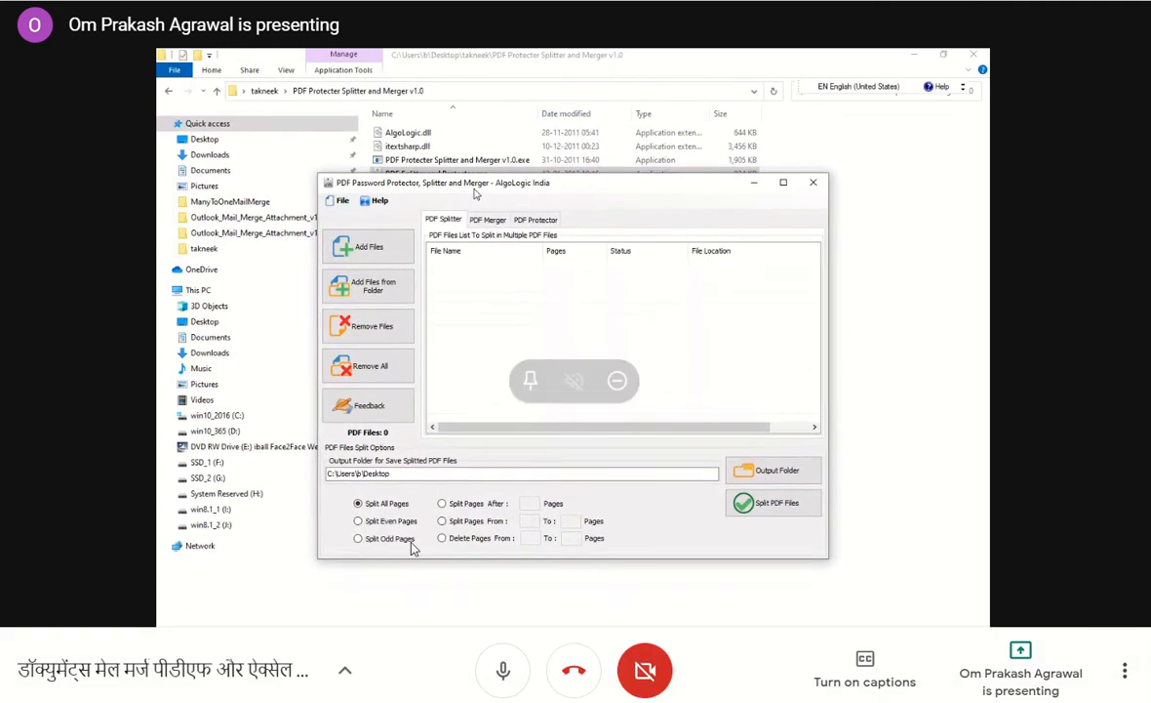
click(502, 673)
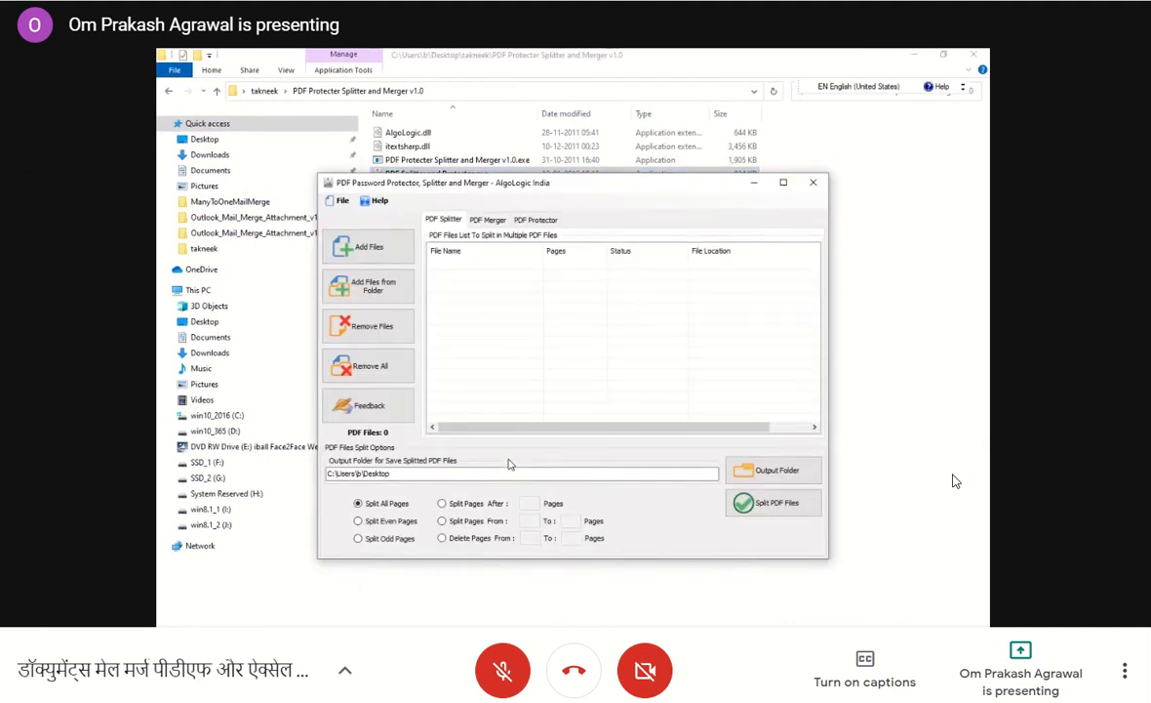
Add pdfsplit).pdf from the Desktop to the list of PDF files to split.
click(361, 246)
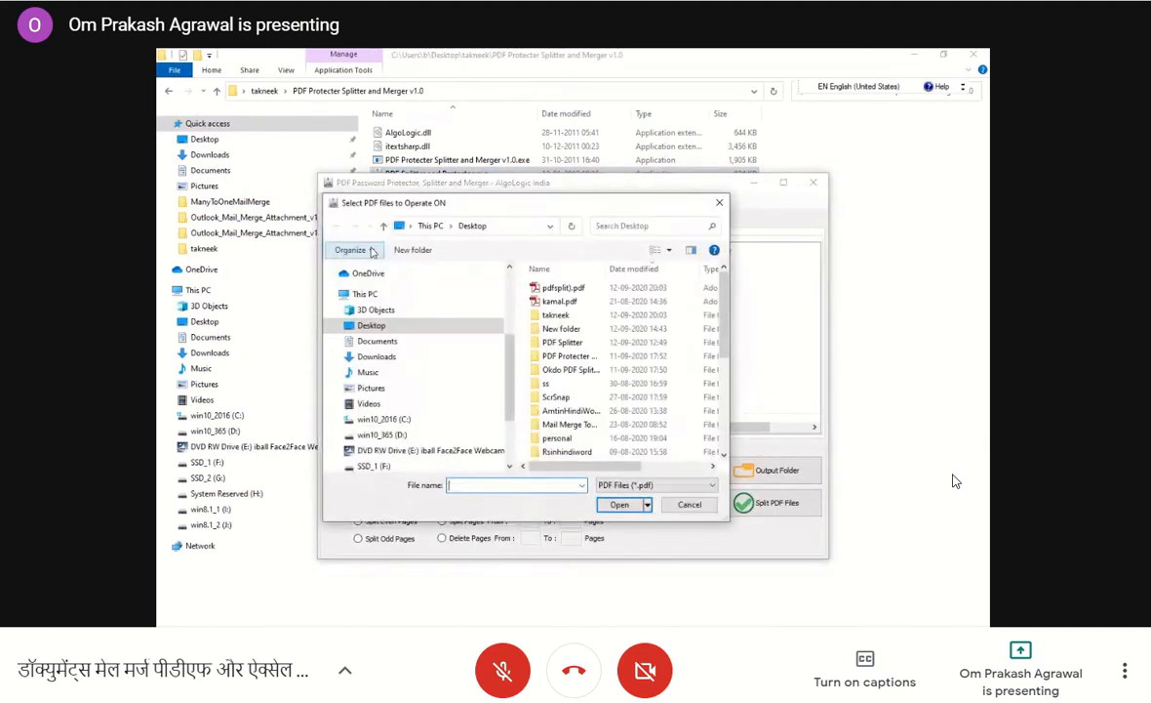
click(560, 288)
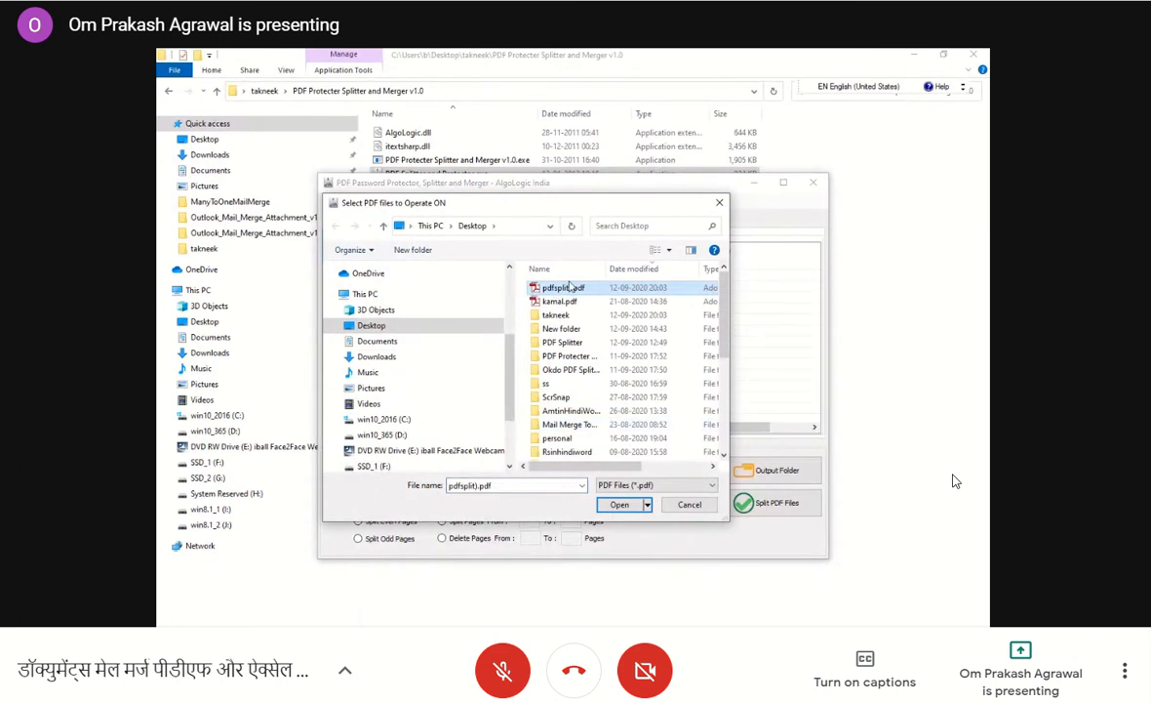
click(619, 505)
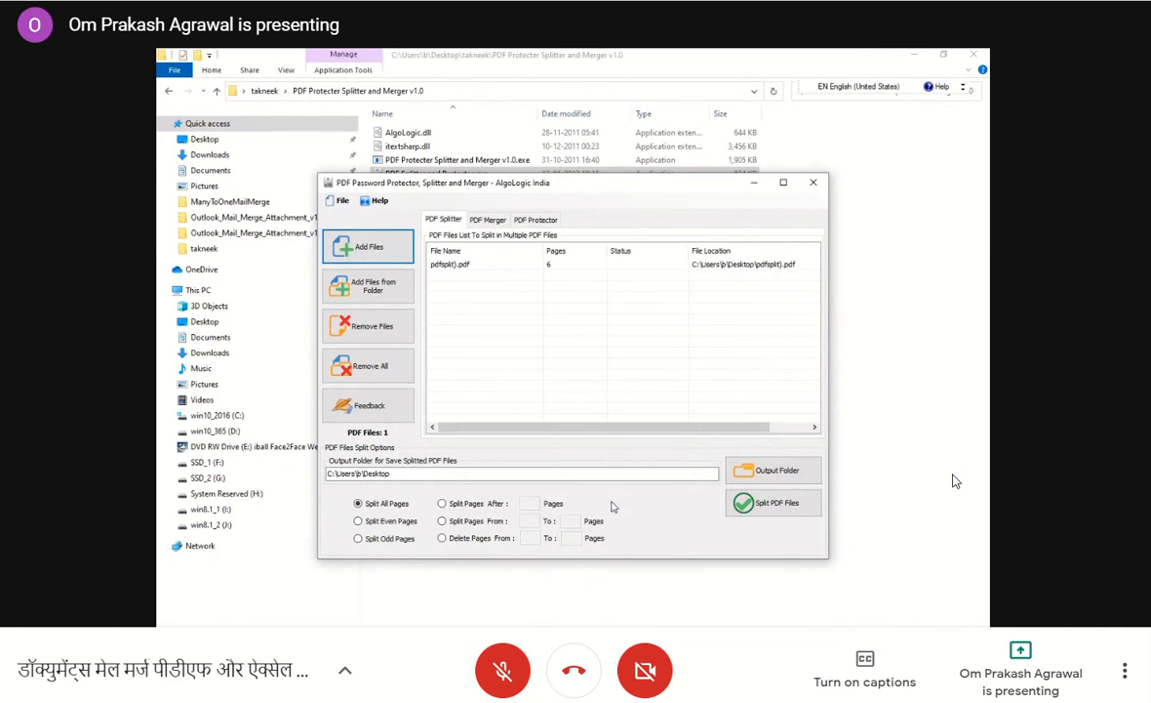
Split all pages of pdfsplit).pdf into the Desktop output folder and close the PDF splitter.
click(444, 267)
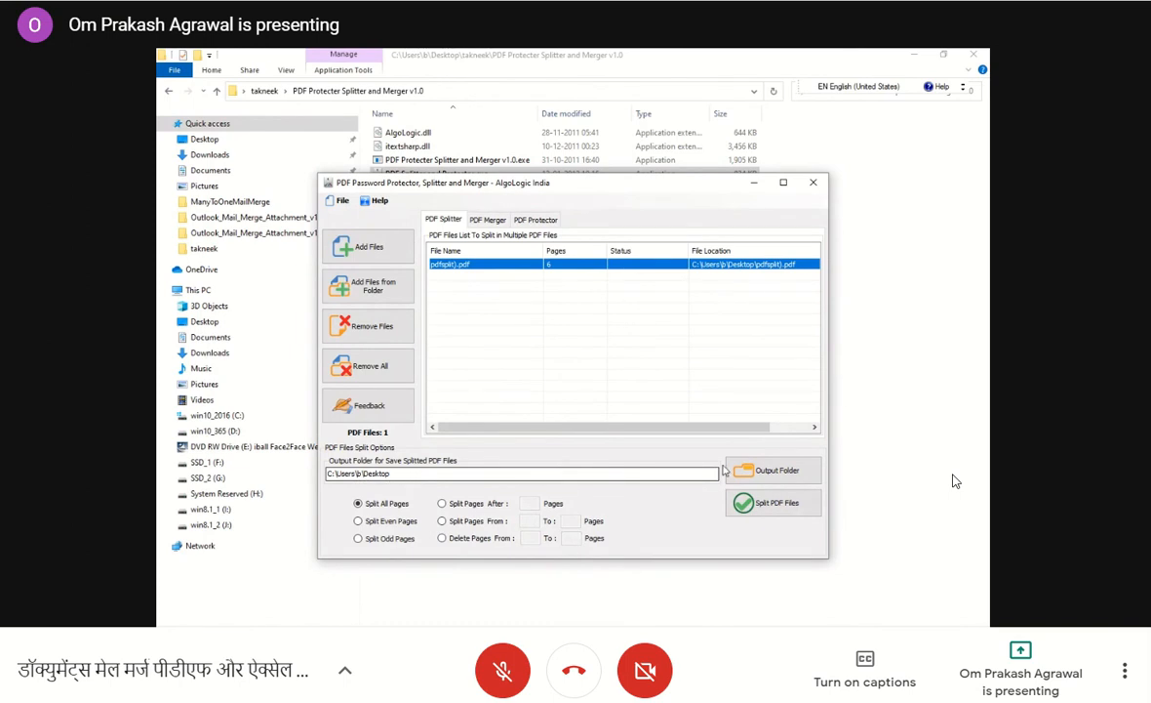
click(757, 506)
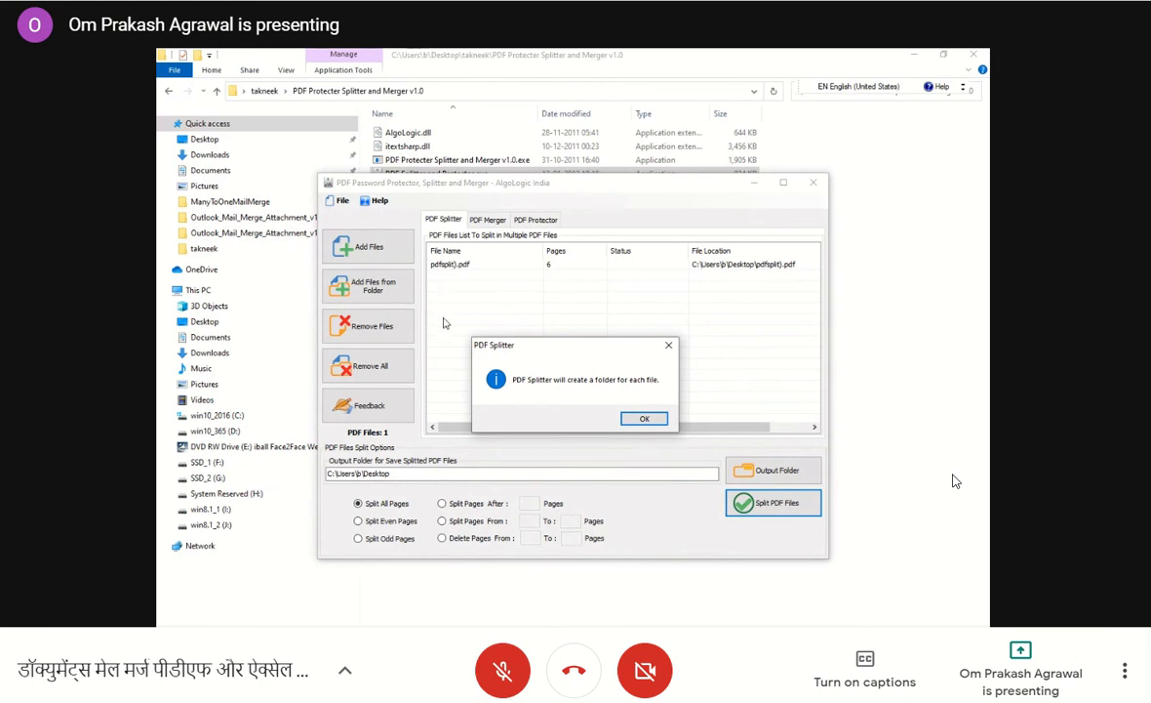
click(644, 420)
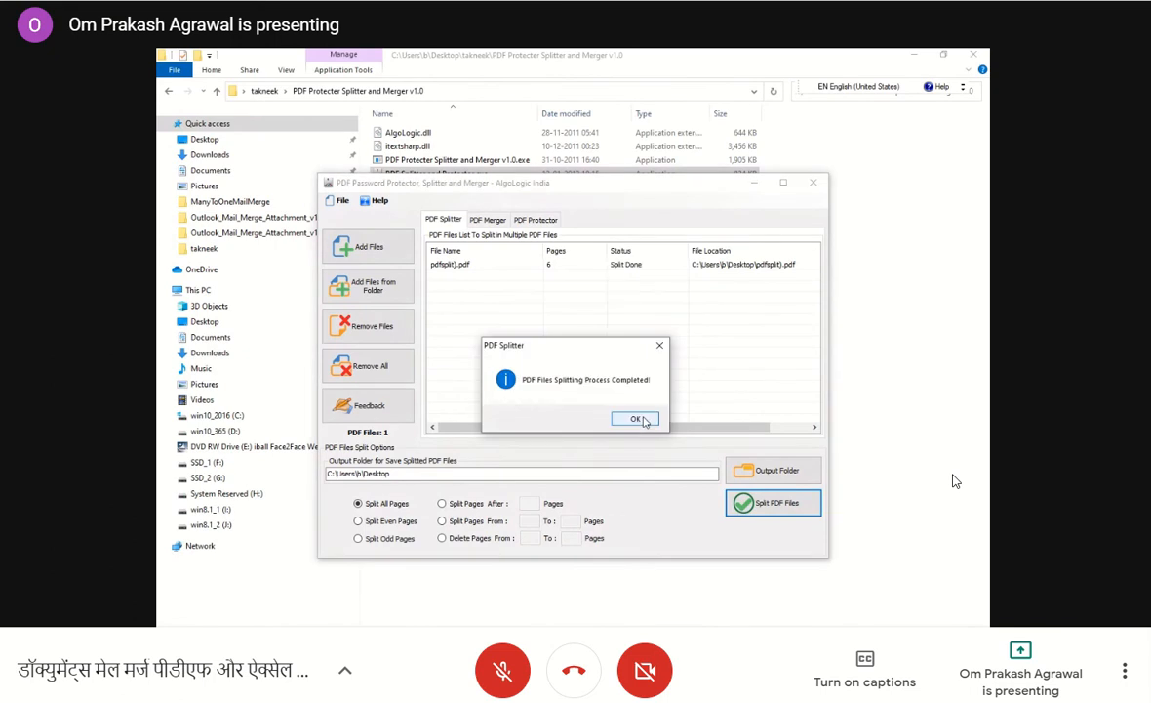
click(637, 420)
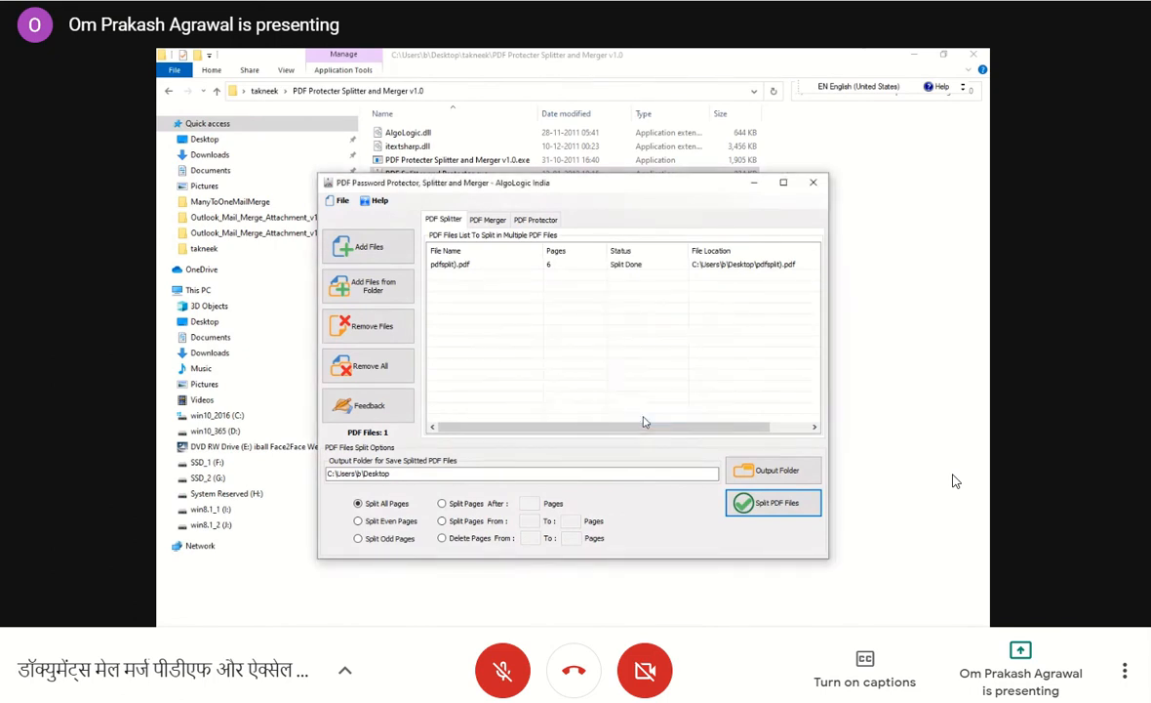
click(815, 184)
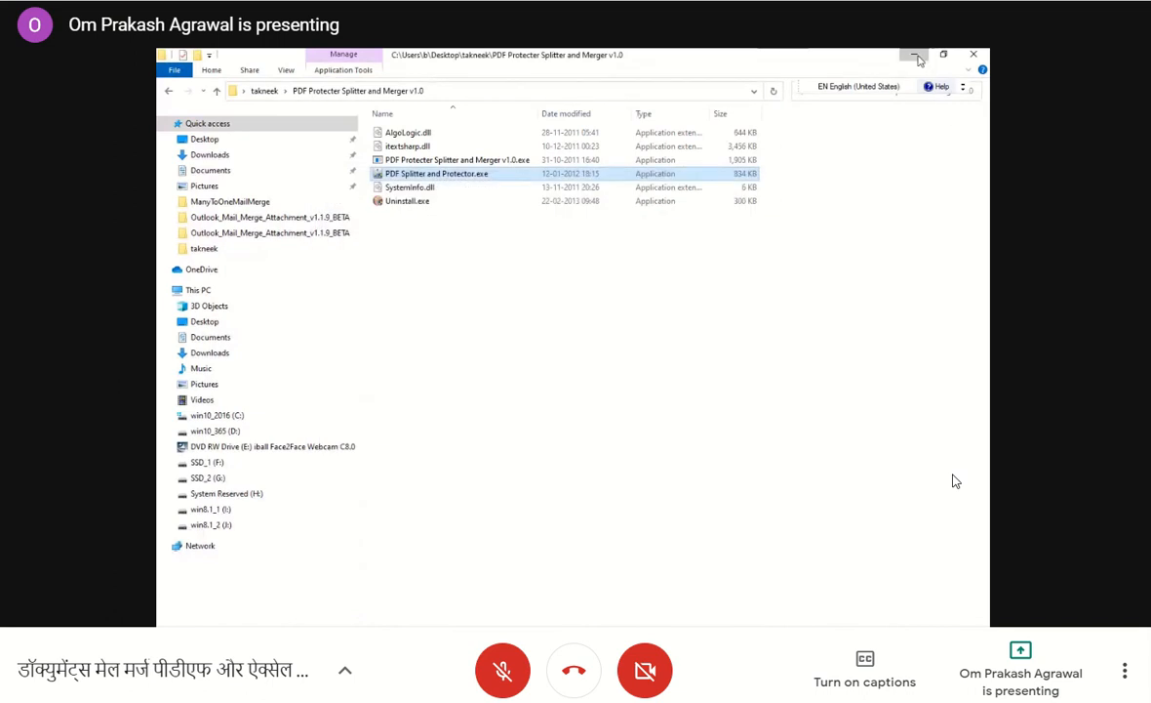
click(915, 56)
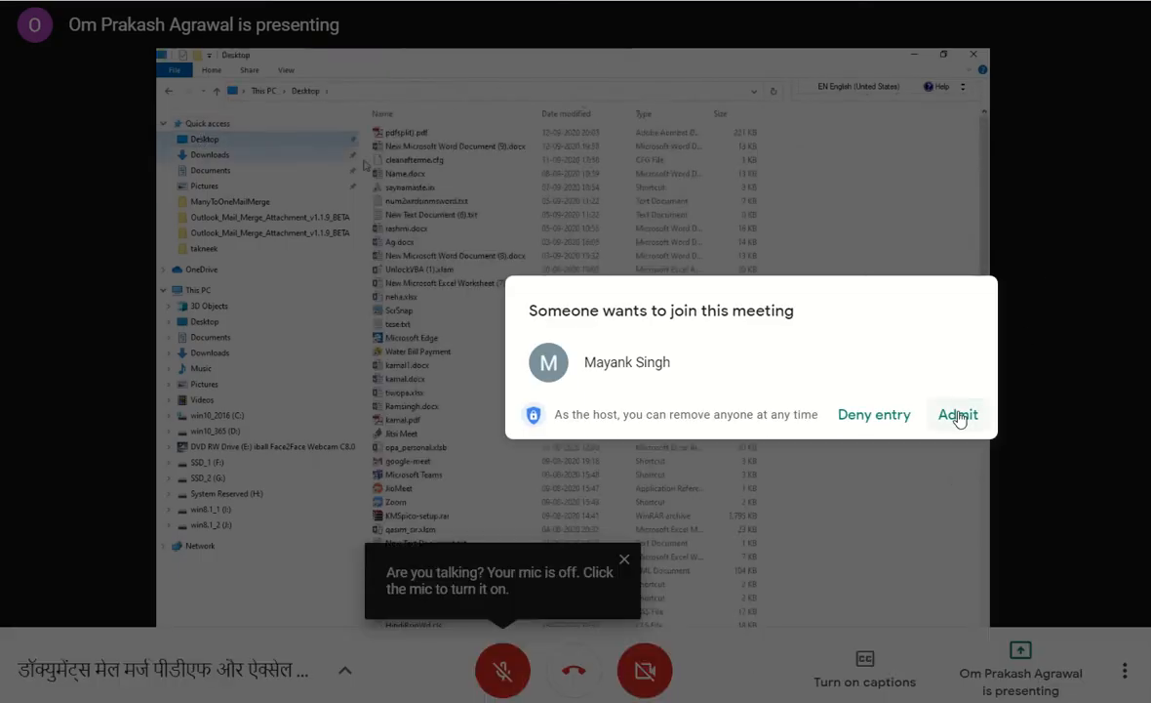
Admit the waiting participant to the call and close the split file pdfsplit)_2.pdf.
click(959, 416)
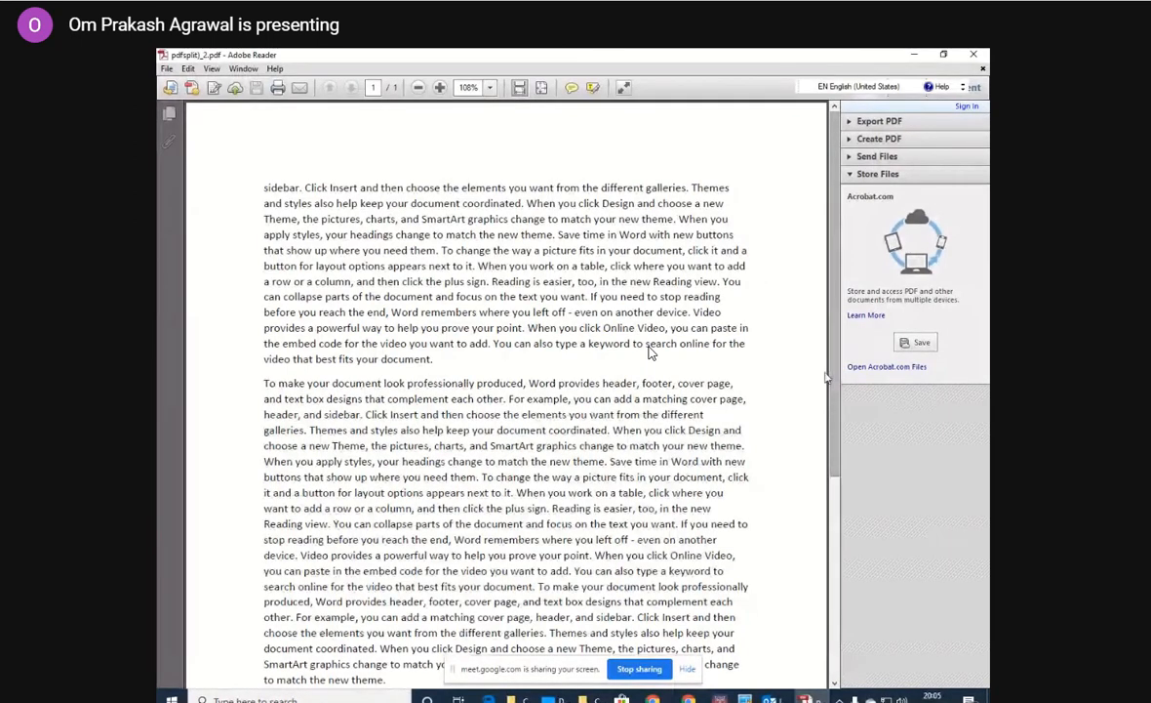
click(974, 55)
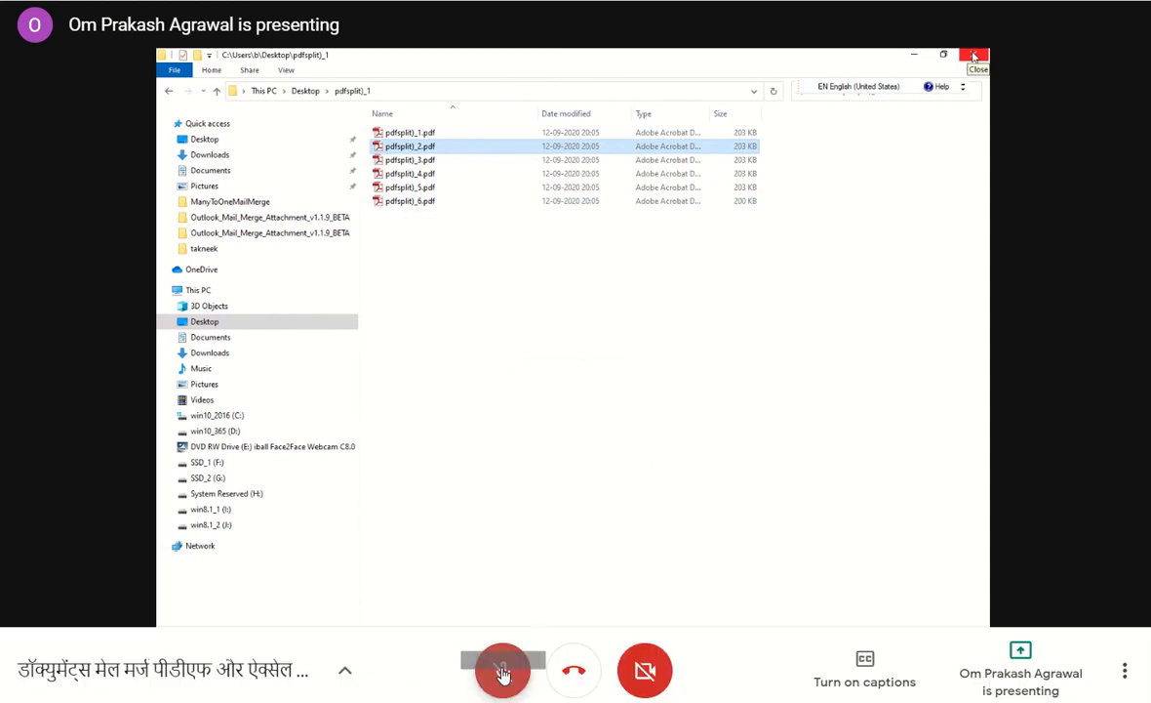
click(502, 671)
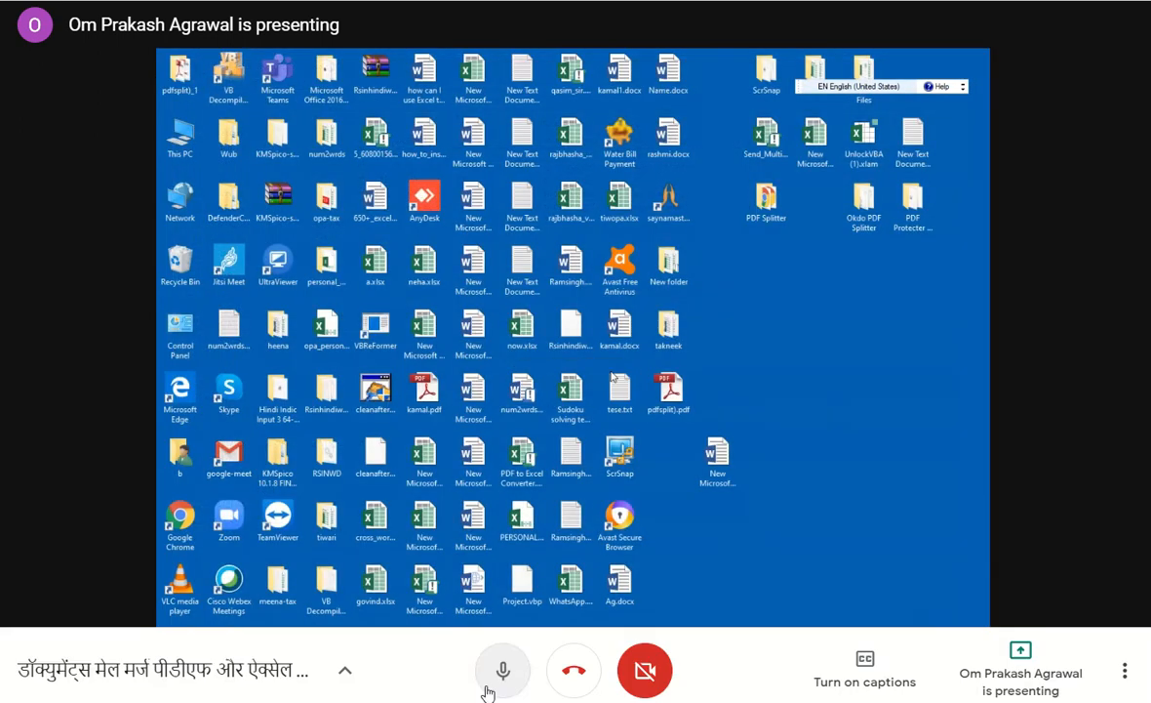
click(499, 679)
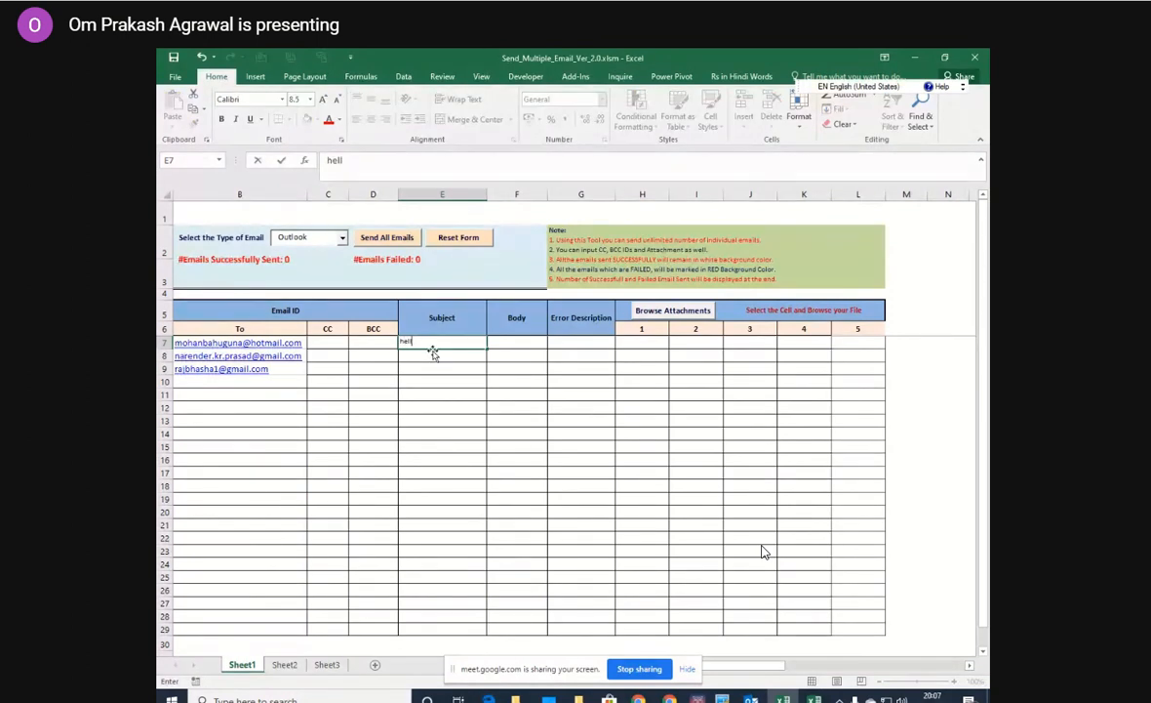
Enter "erty" as the email body for the first recipient in Send_Multiple_Email_Ver_2.0.xlsm.
click(504, 348)
text(erty)
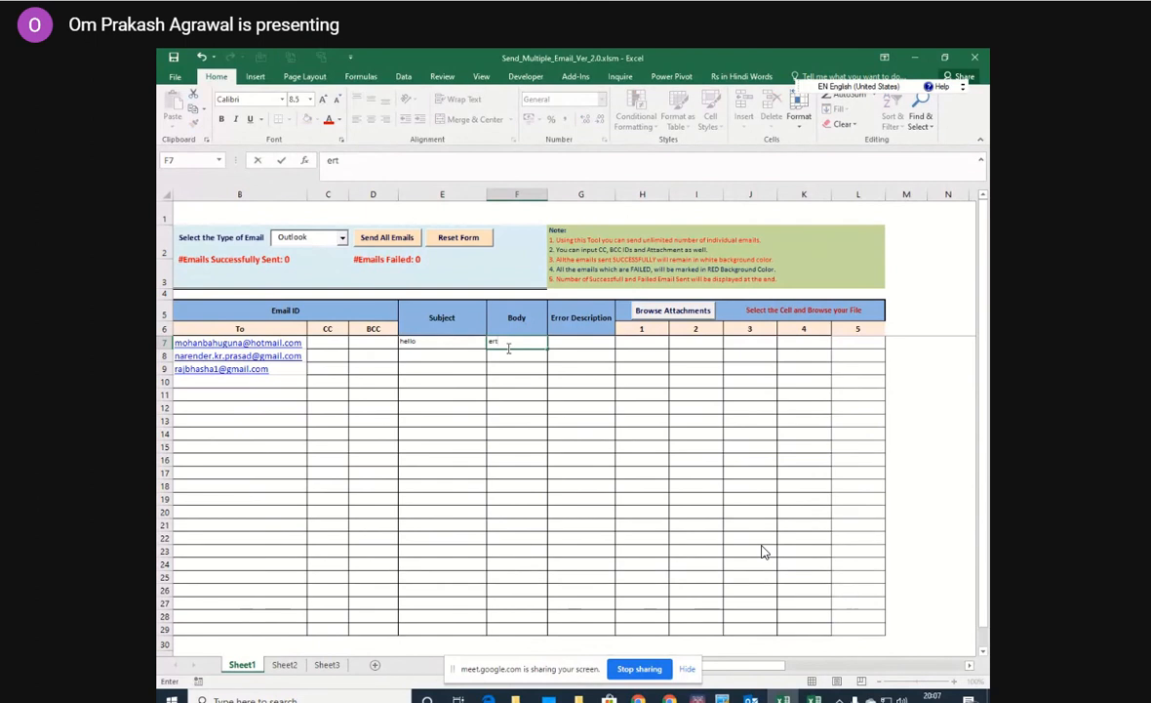
click(514, 405)
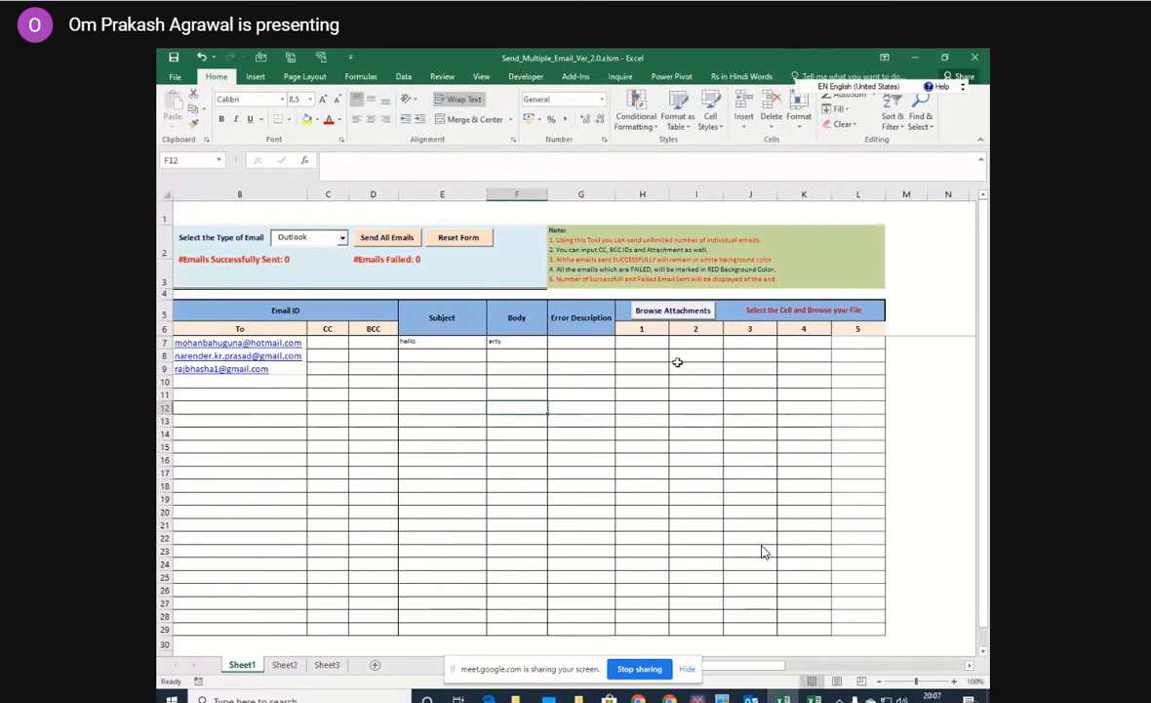
Select the first recipient's attachment 1 cell, view the file paths in mm.xlsx, and switch to File Explorer's takneek folder.
click(645, 344)
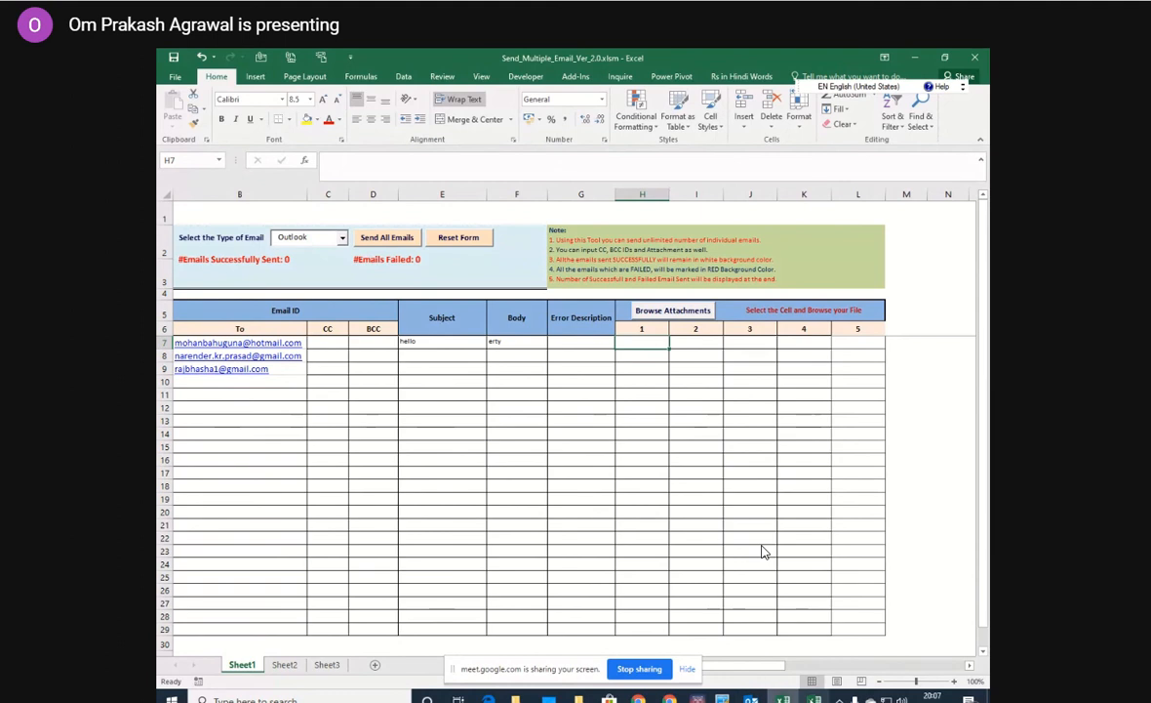
mouse_move(784, 699)
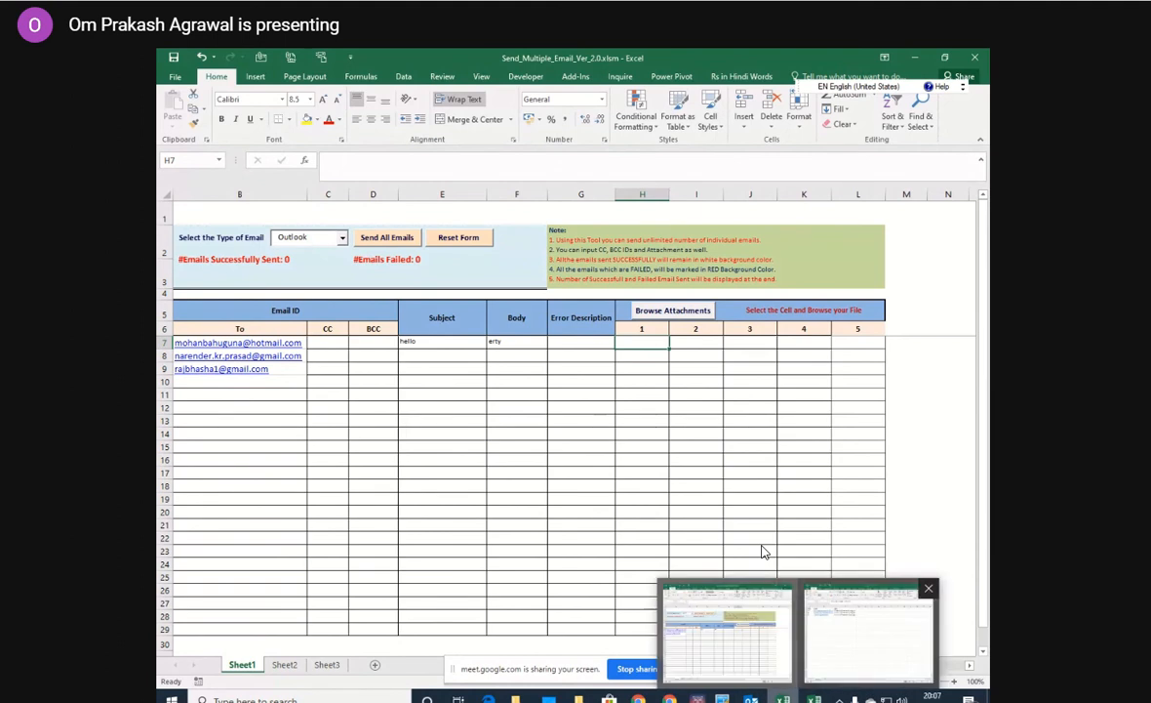
click(868, 636)
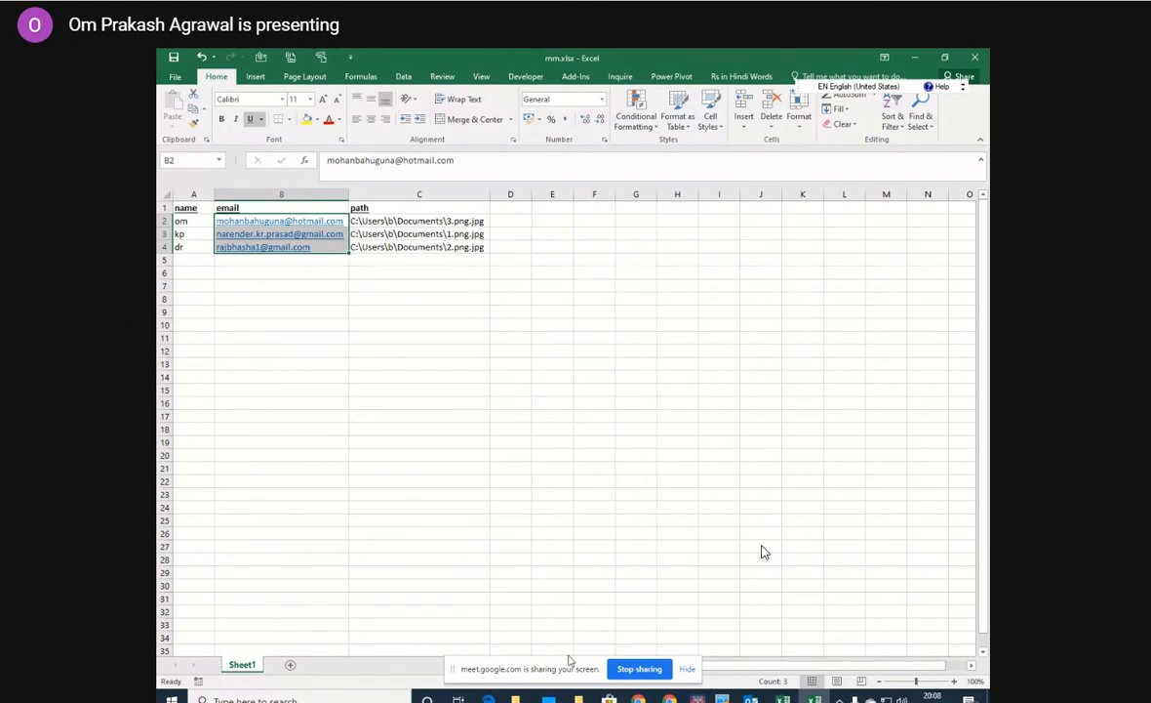
mouse_move(582, 697)
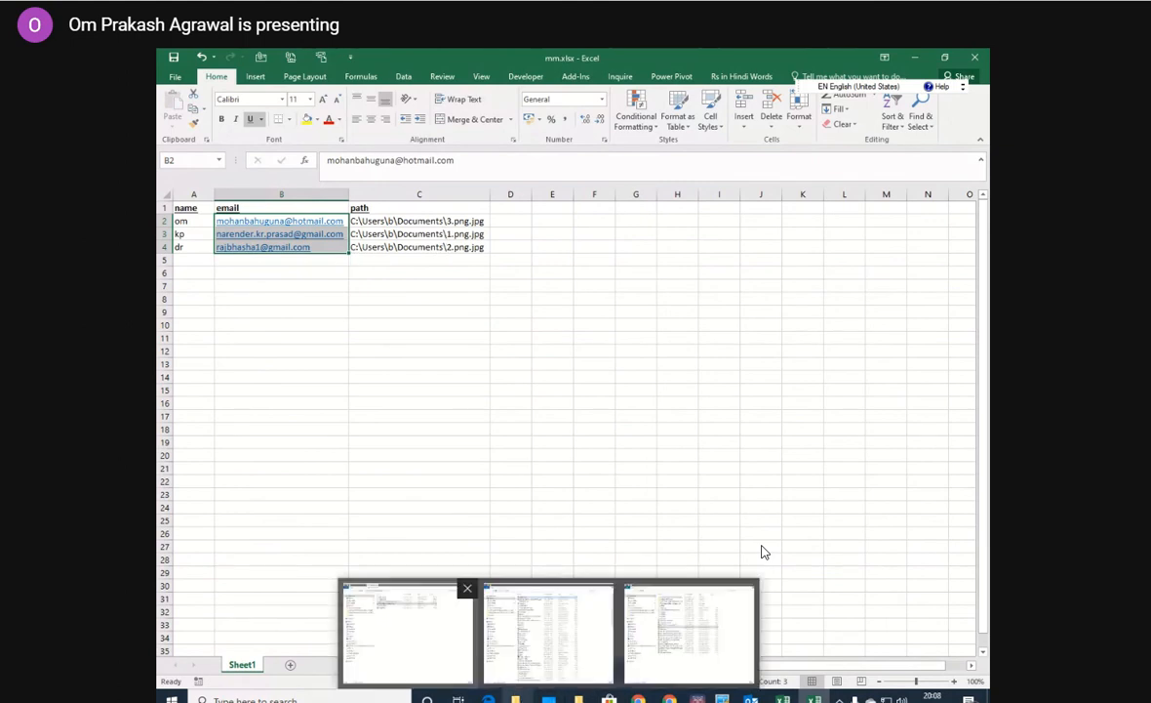
click(407, 634)
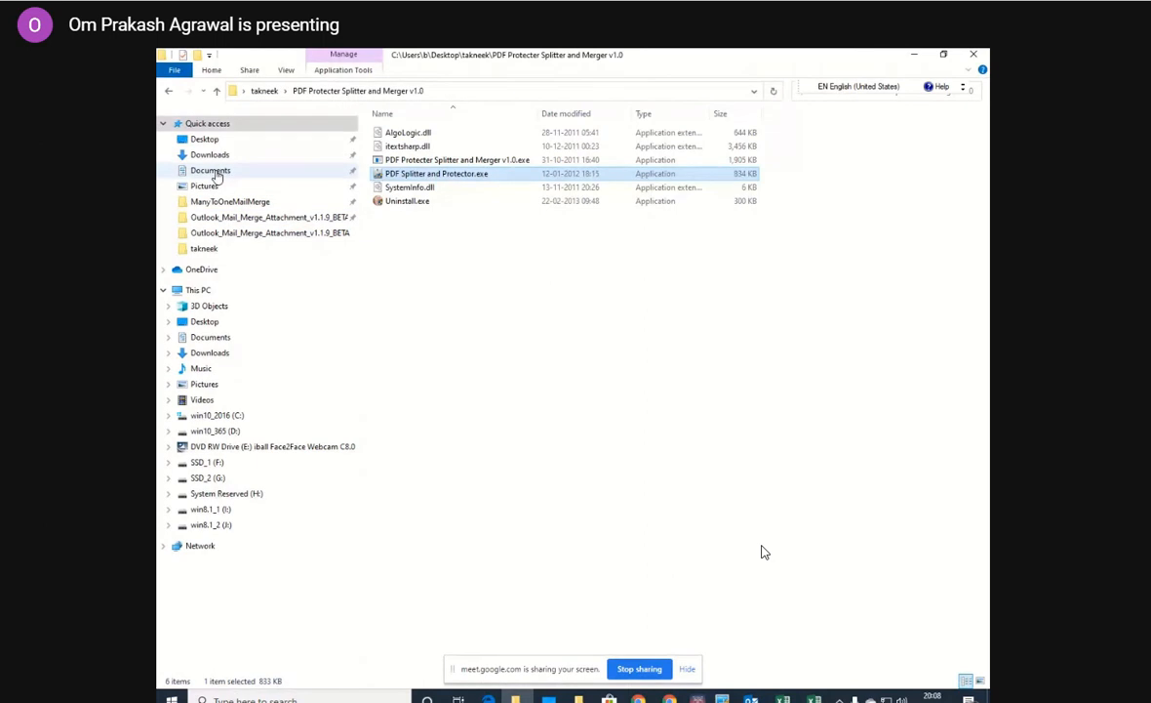
click(223, 249)
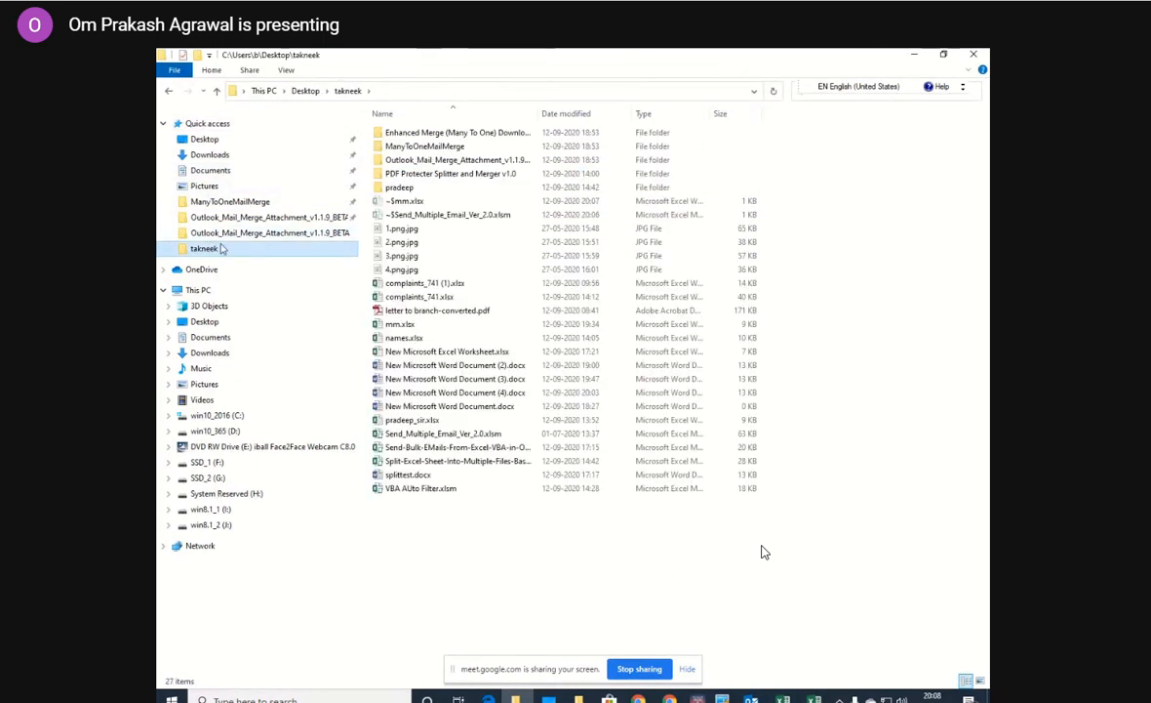
click(409, 232)
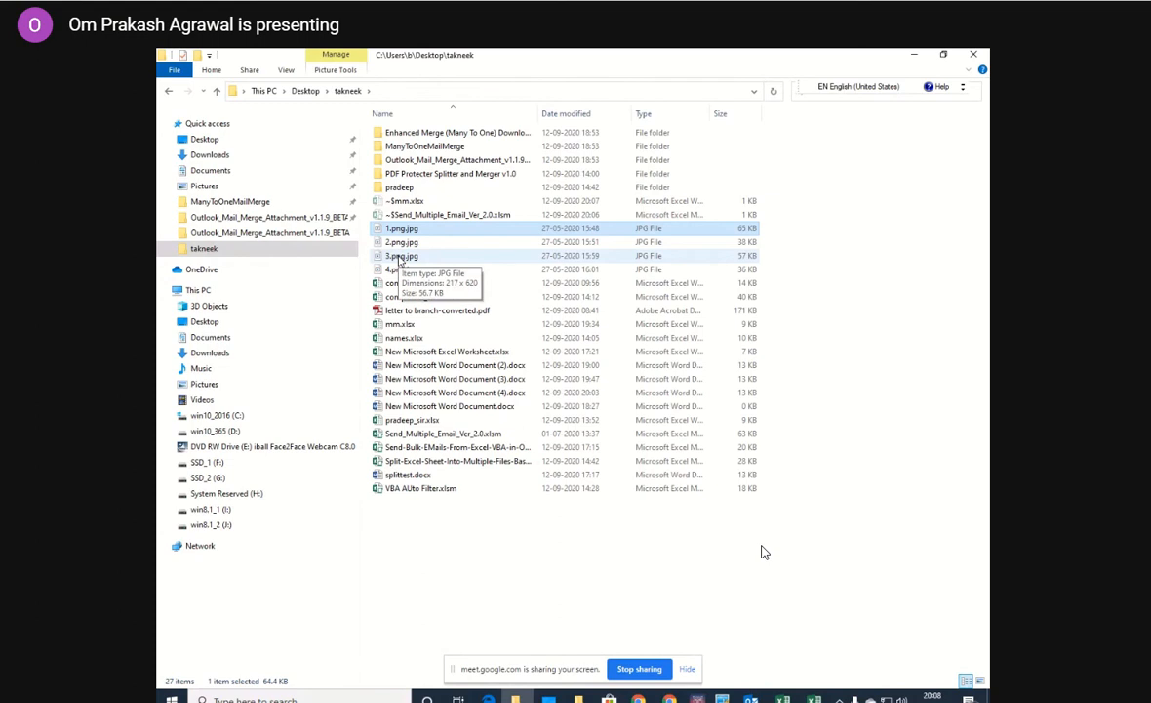
shift+click(399, 256)
right_click(405, 244)
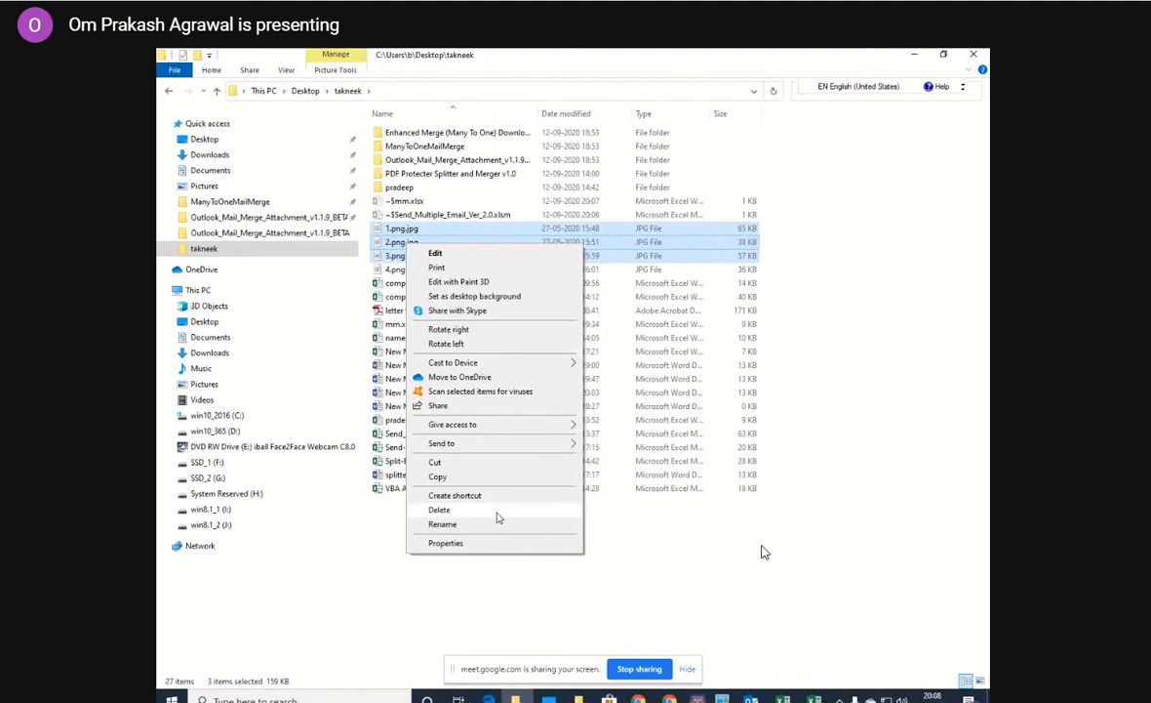
click(473, 608)
Copy the file paths of 1.png.jpg, 2.png.jpg and 3.png.jpg in the takneek folder.
click(395, 232)
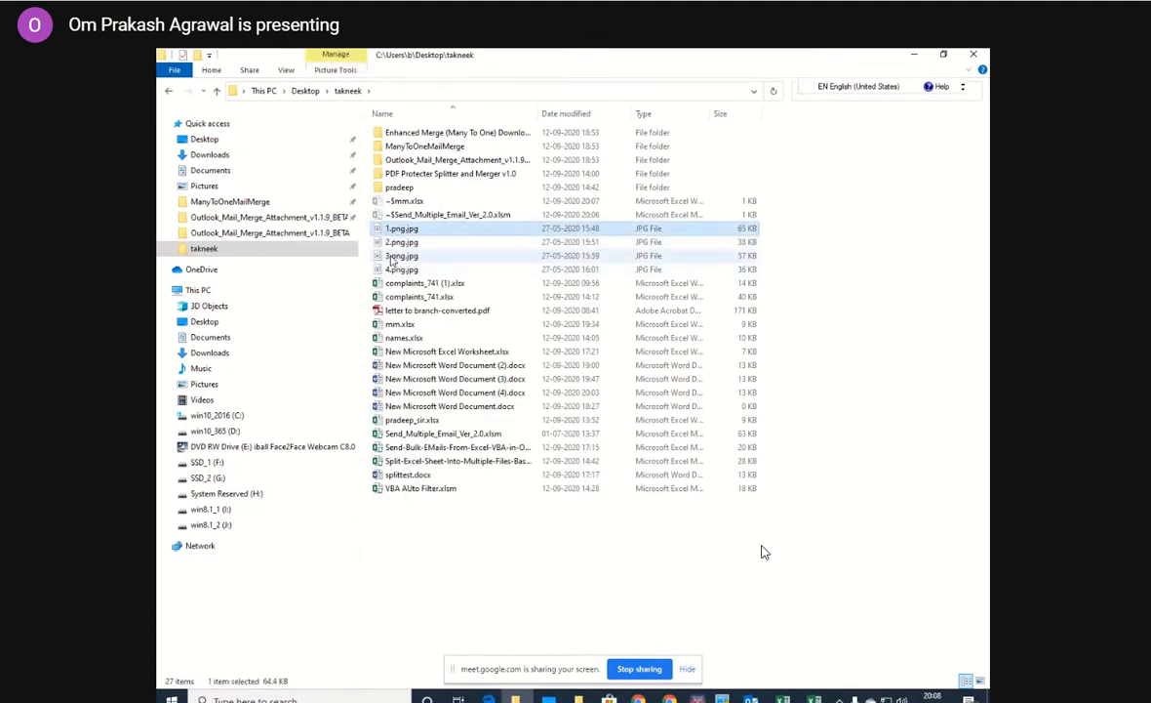
shift+click(393, 257)
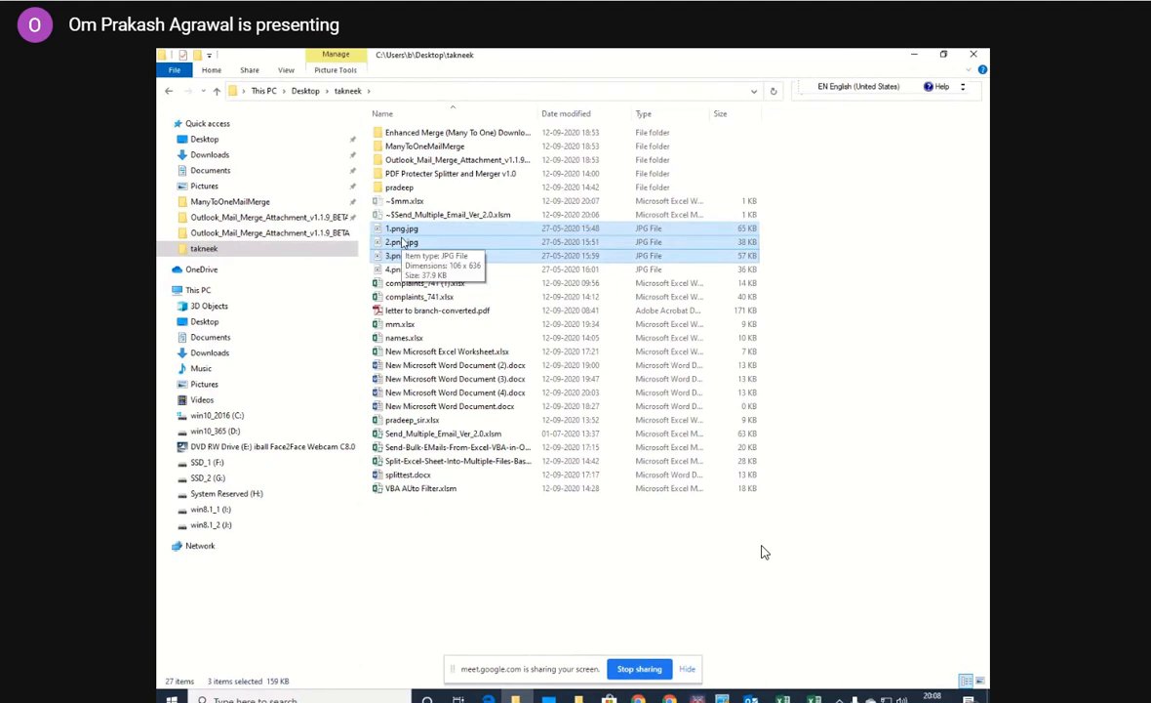
right_click(401, 243)
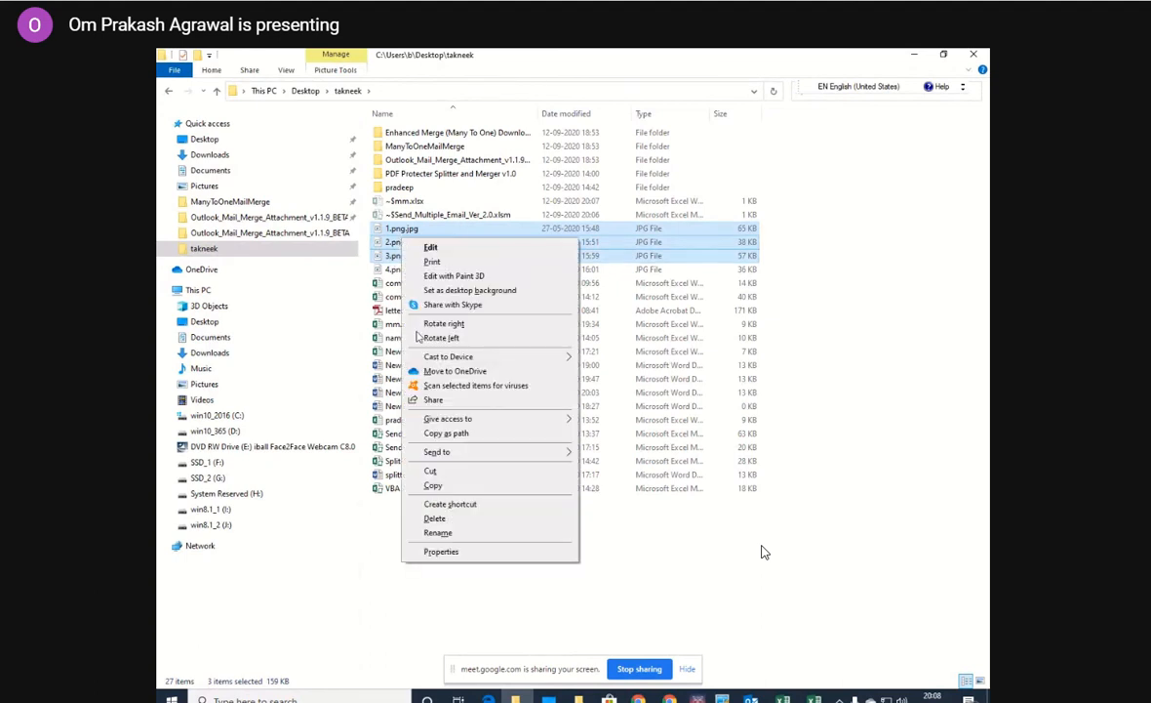
click(452, 440)
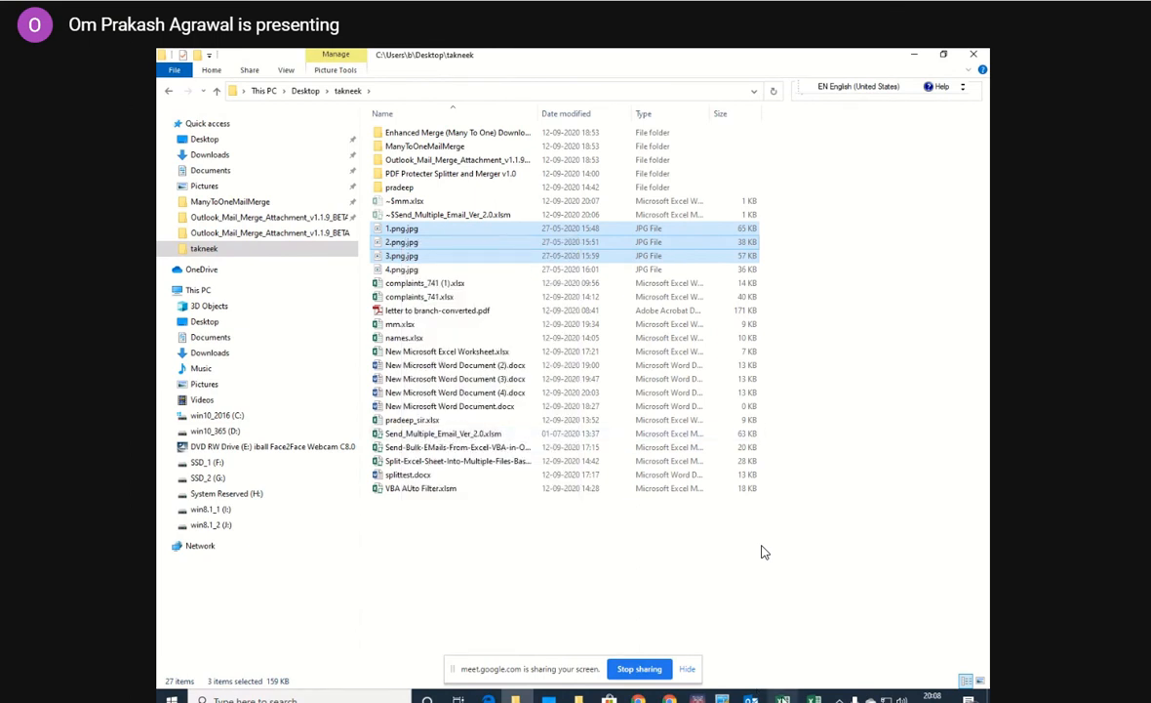
Copy attachment paths H7:H9 from Send_Multiple_Email_Ver_2.0.xlsm into mm.xlsx starting at E2, and widen column E to fit them.
key(alt+Tab)
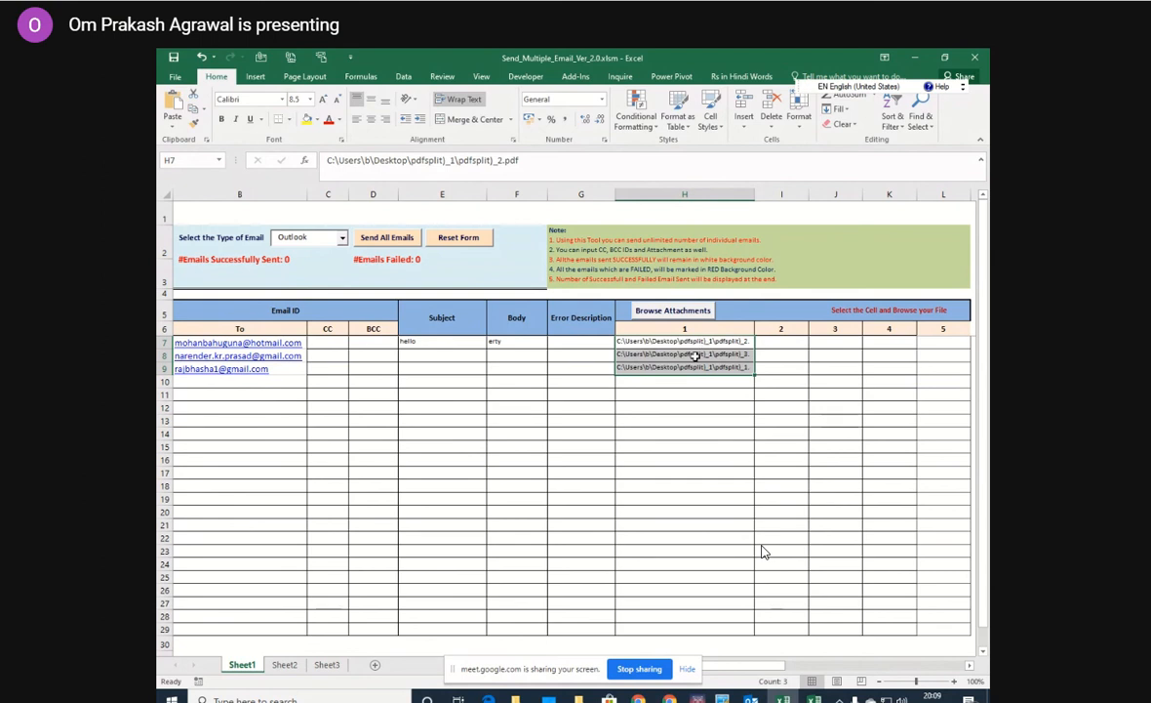
drag(697, 342, 696, 365)
key(ctrl+c)
mouse_move(785, 698)
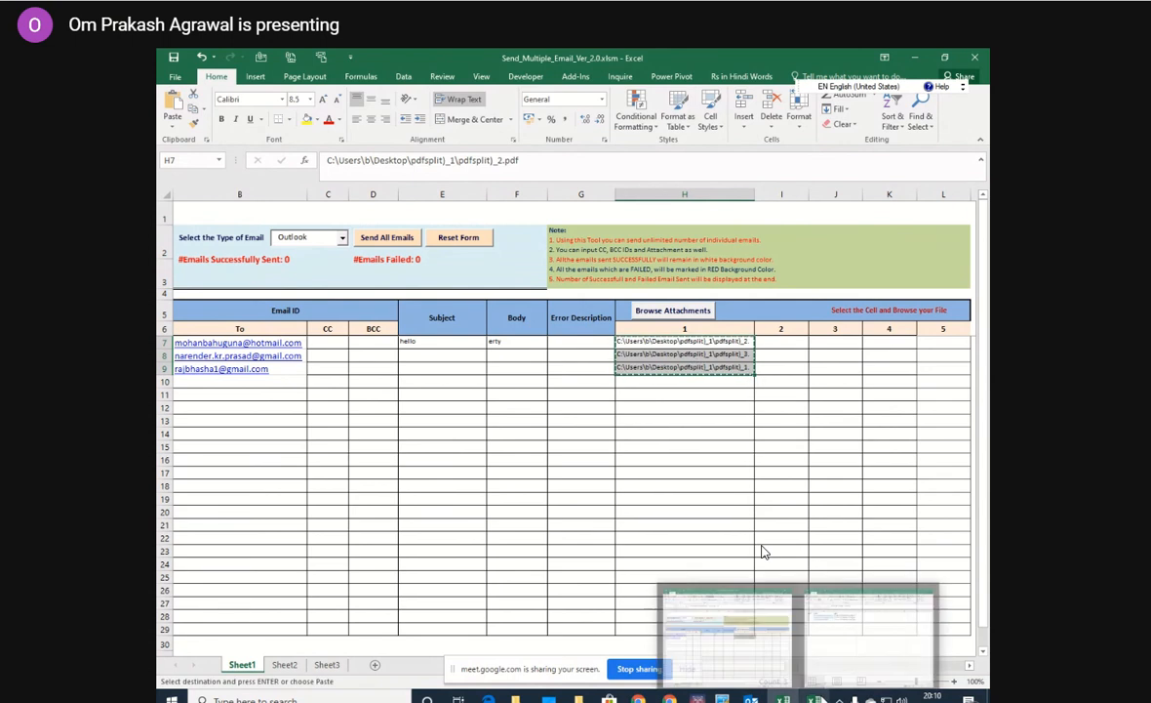
click(727, 629)
click(564, 222)
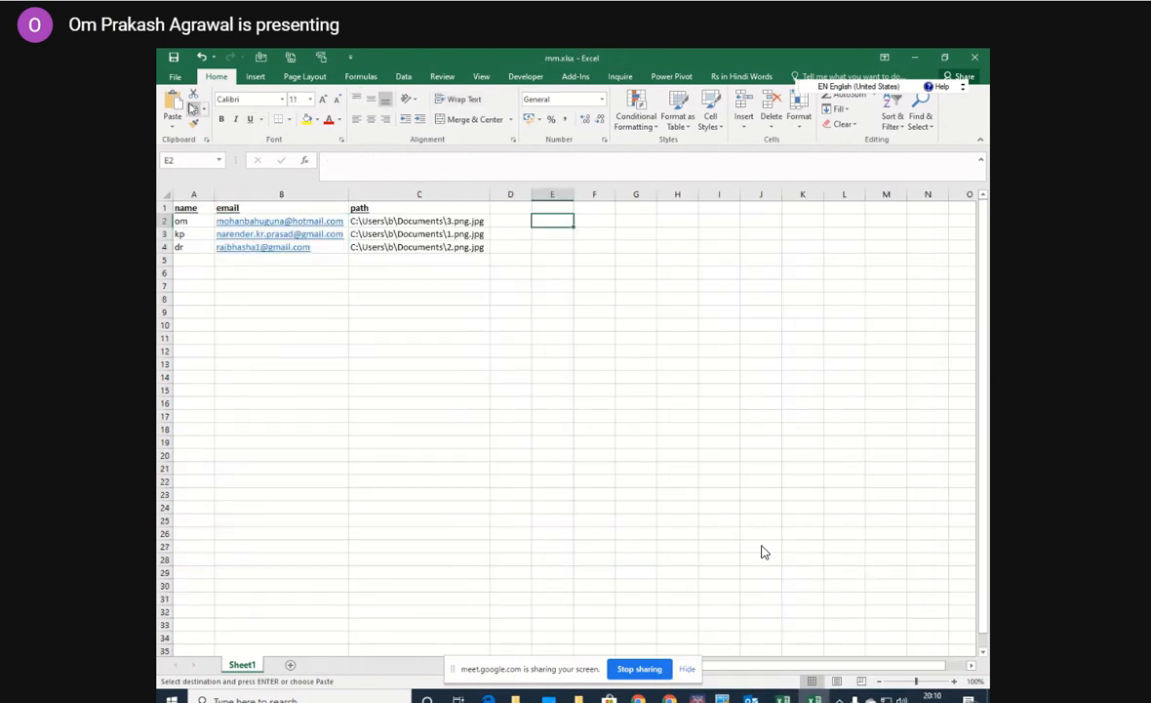
key(ctrl+v)
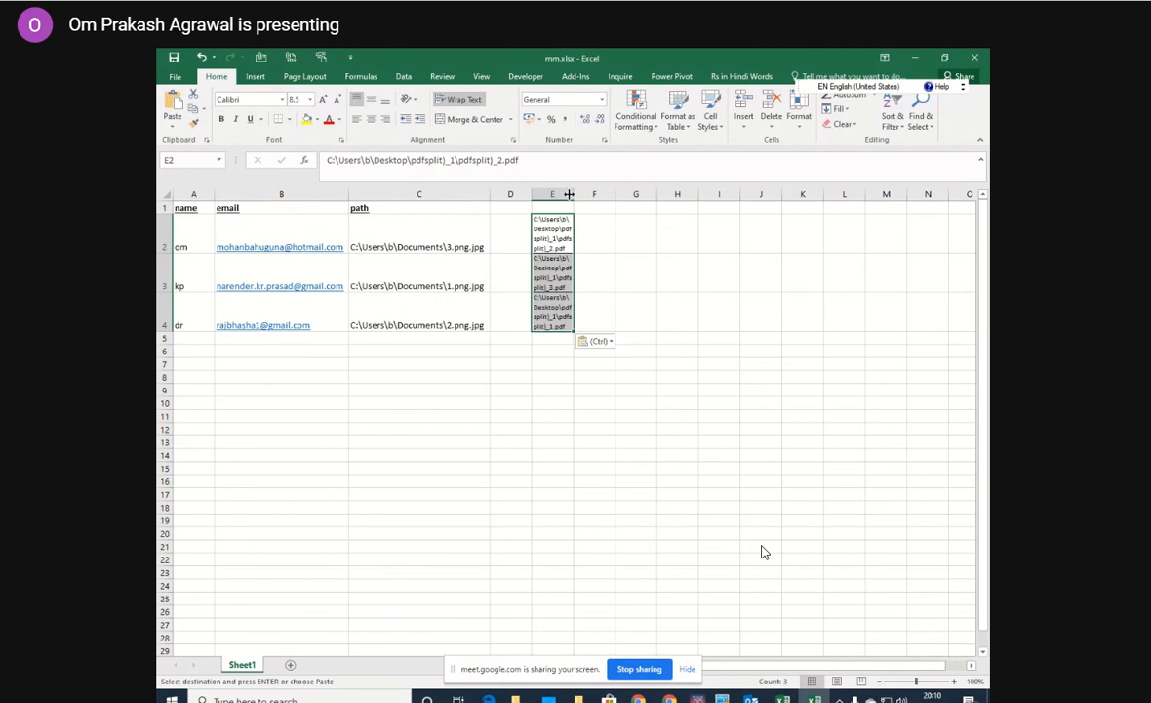
drag(572, 194, 750, 191)
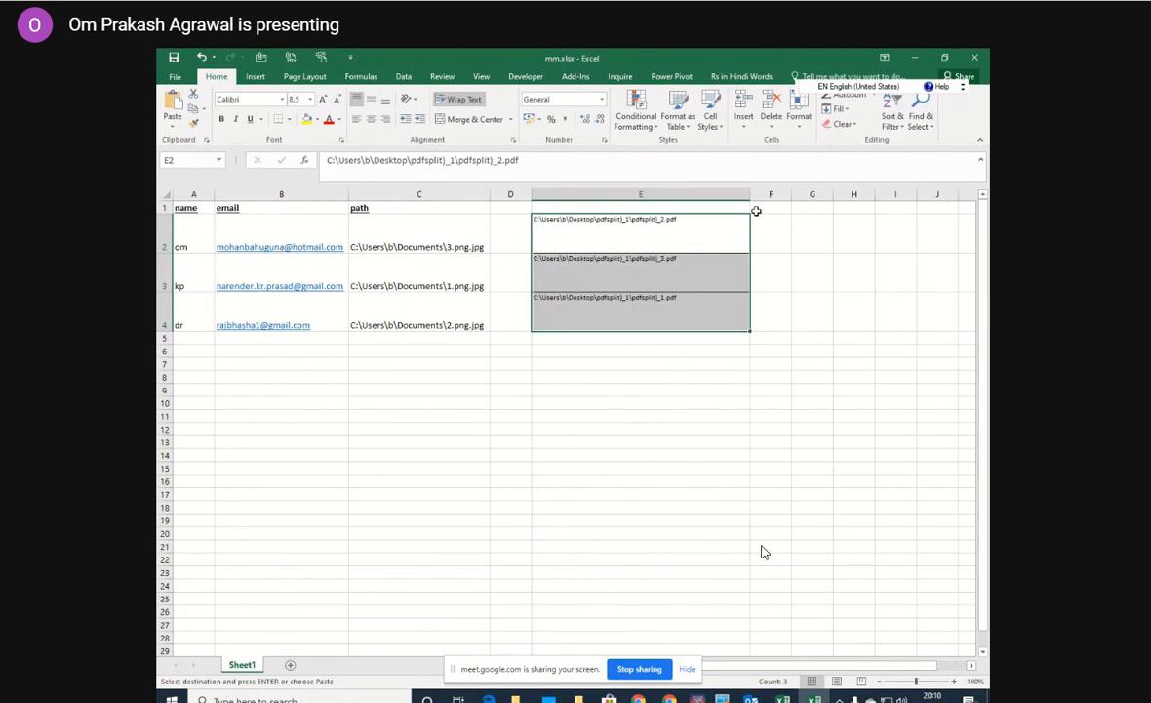
click(815, 269)
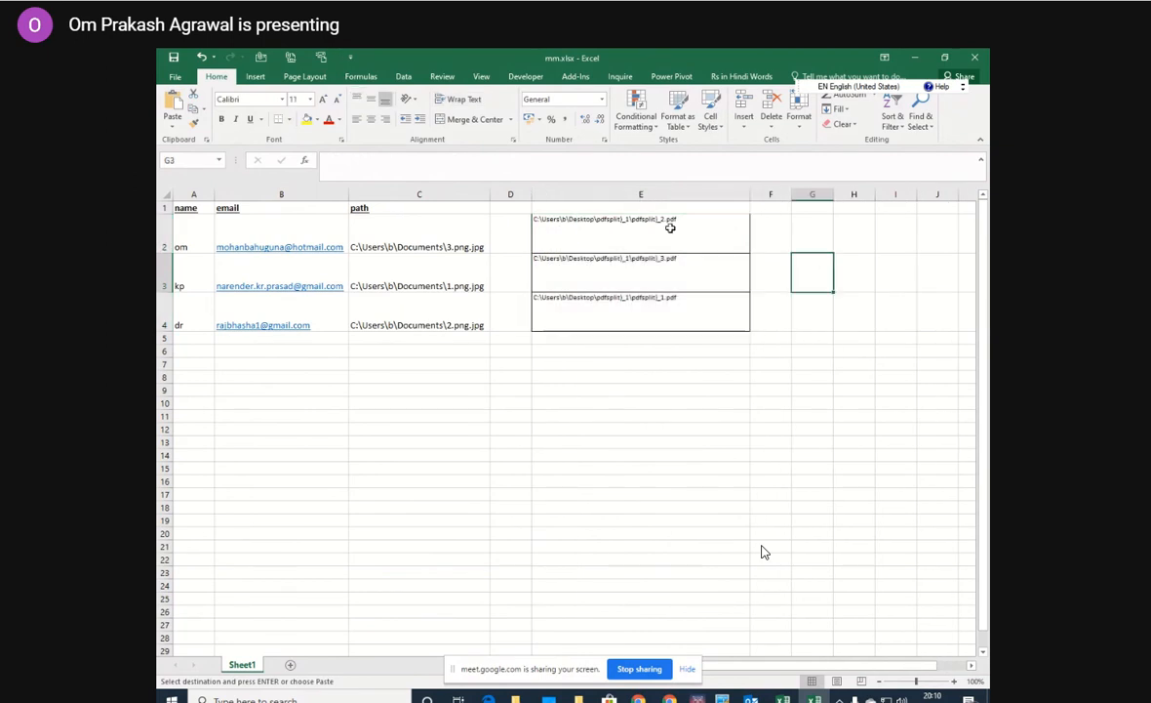
Copy the paths in E4, E2 and E3 to F2, F3 and F4, ordering them from pdfsplit)_1.pdf to pdfsplit)_3.pdf.
click(665, 304)
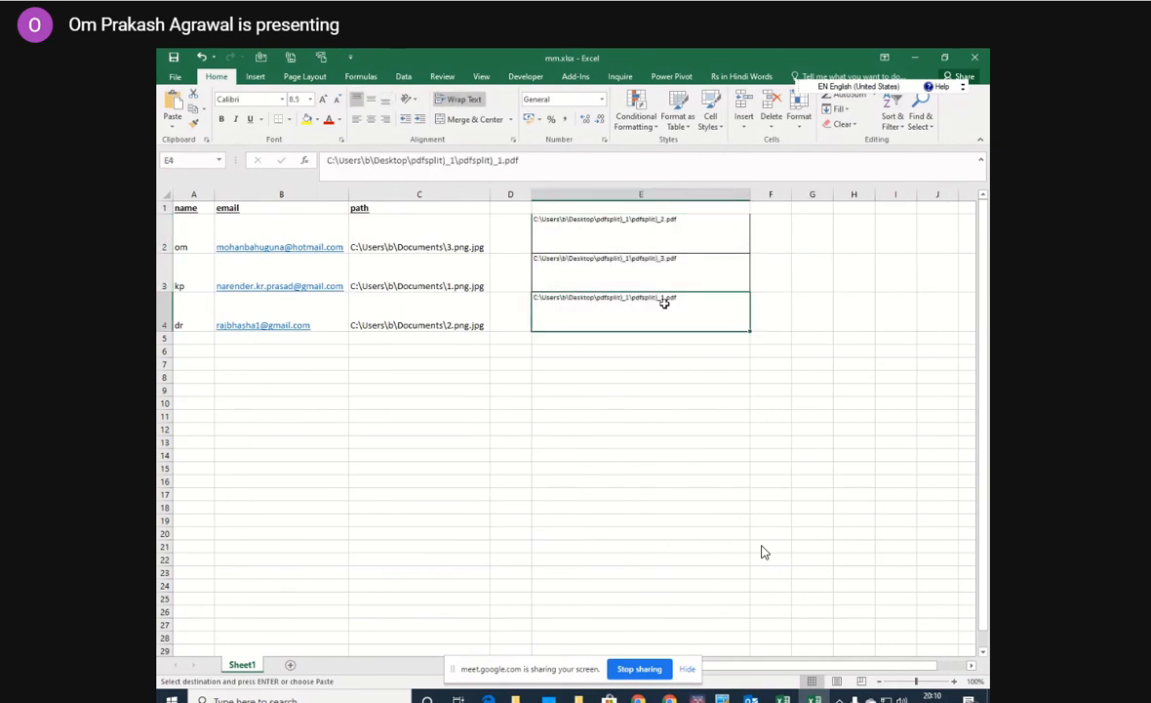
key(ctrl+c)
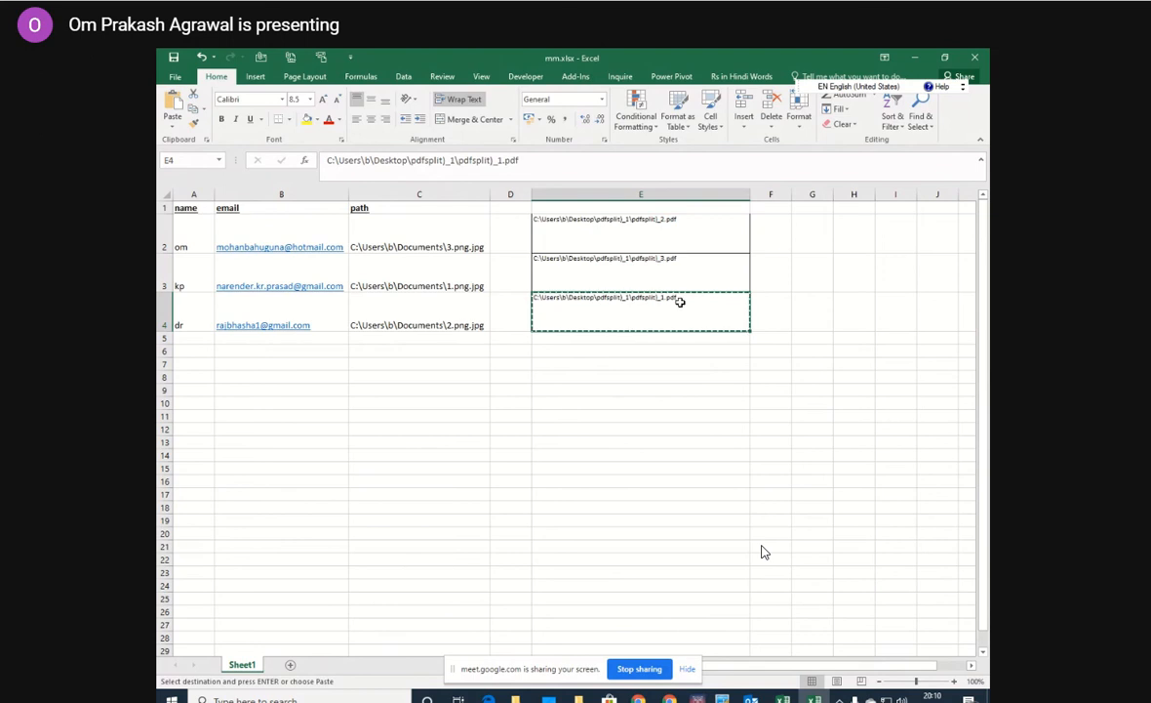
click(780, 232)
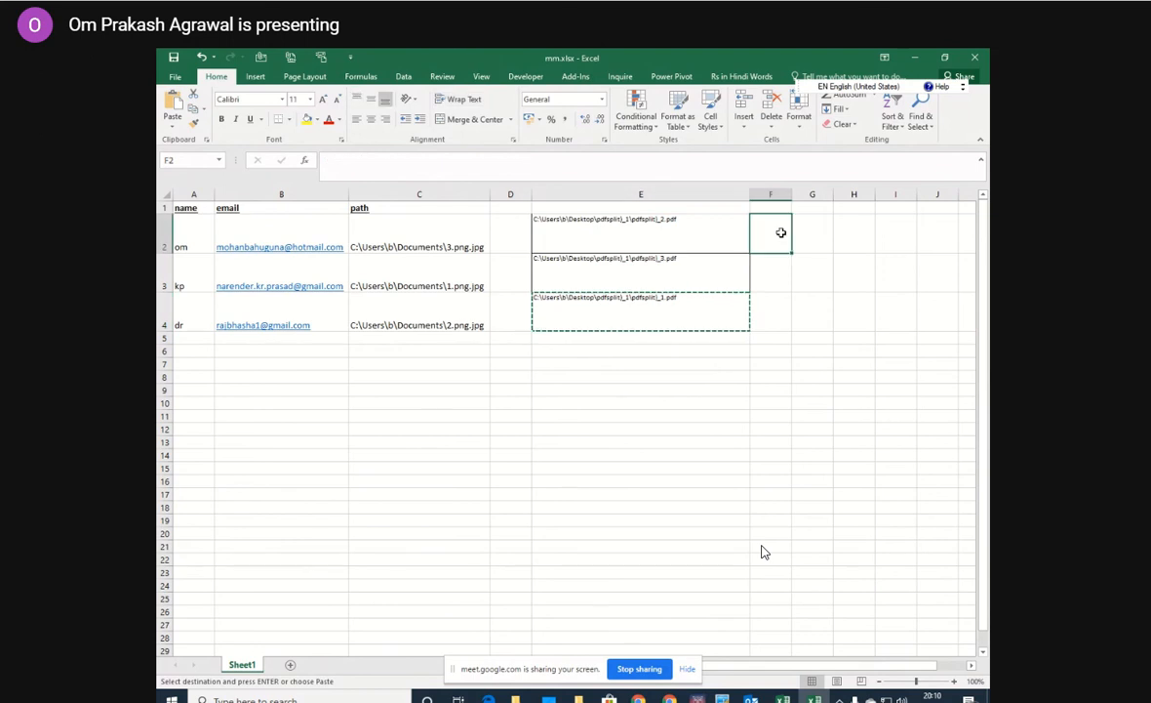
key(ctrl+v)
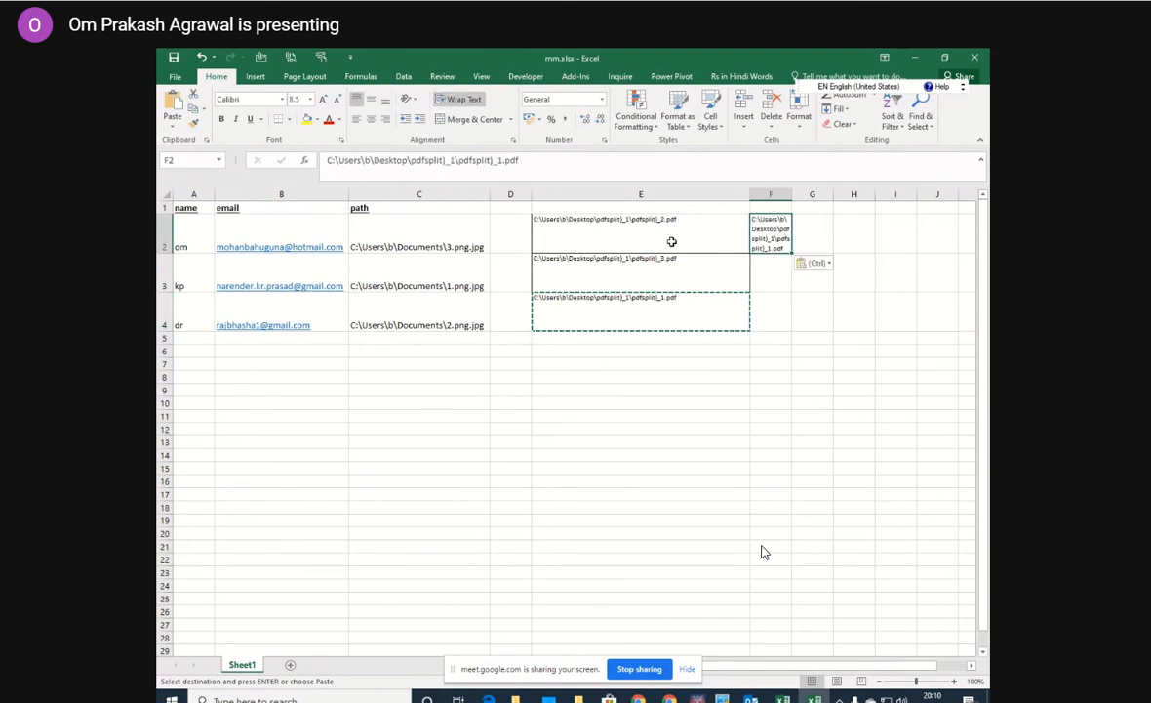
click(667, 228)
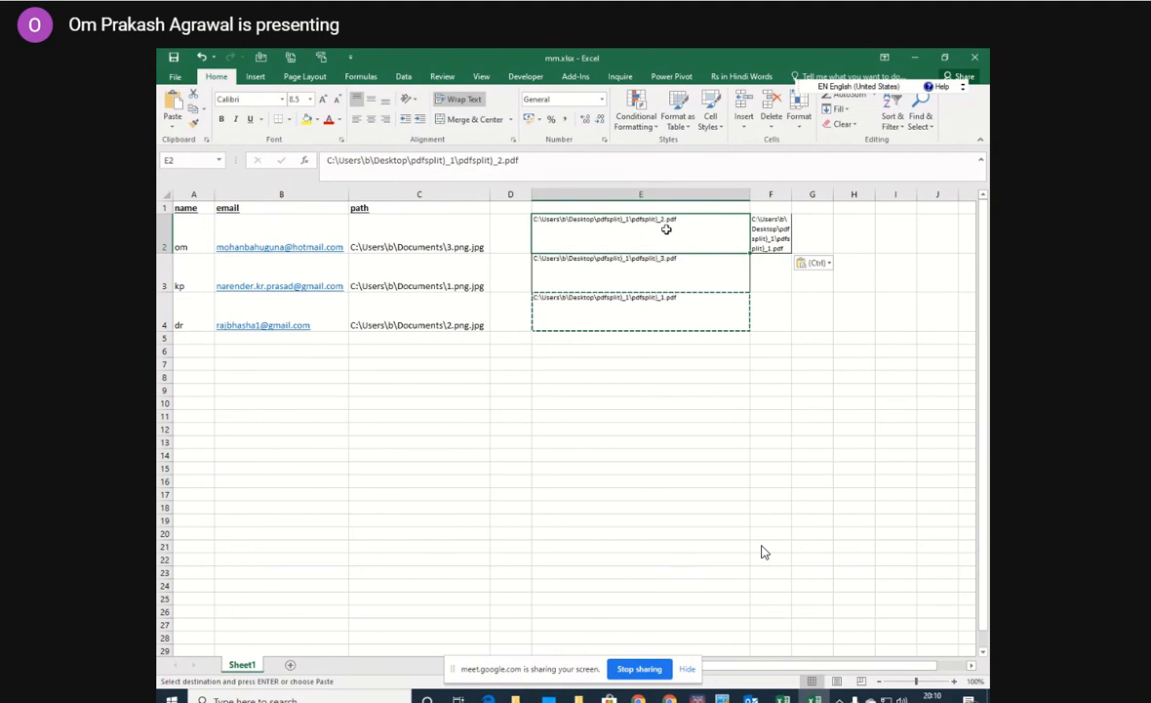
key(ctrl+c)
click(768, 275)
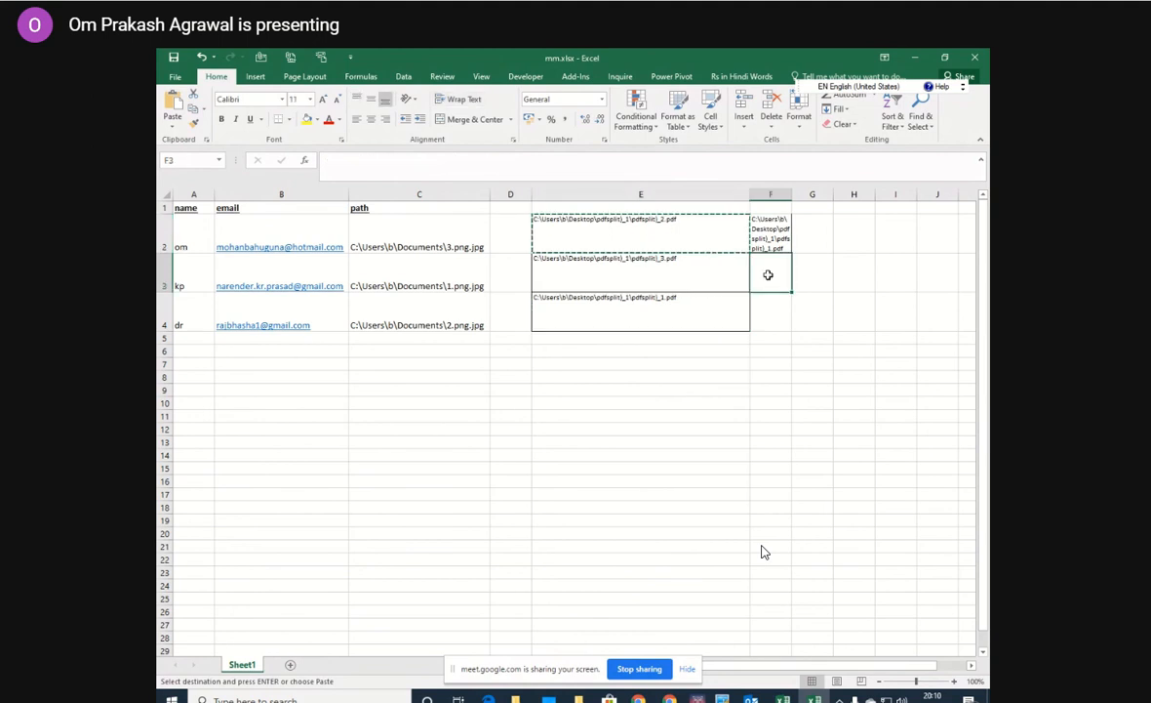
key(ctrl+v)
click(672, 270)
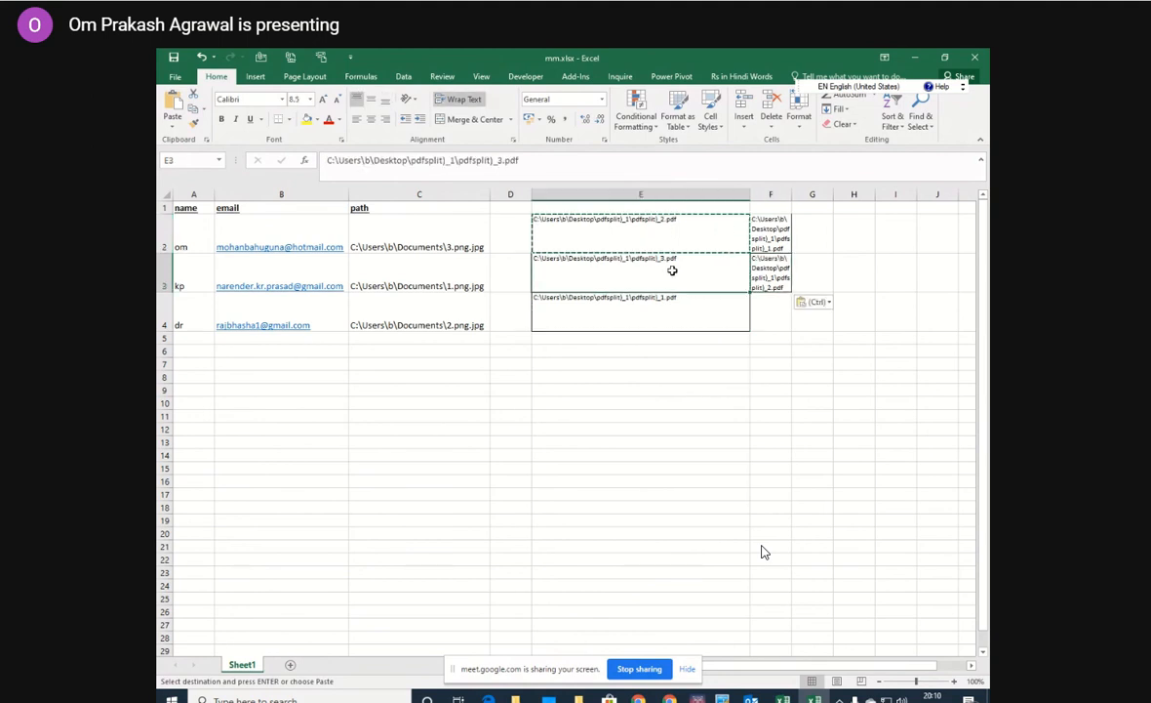
key(ctrl+c)
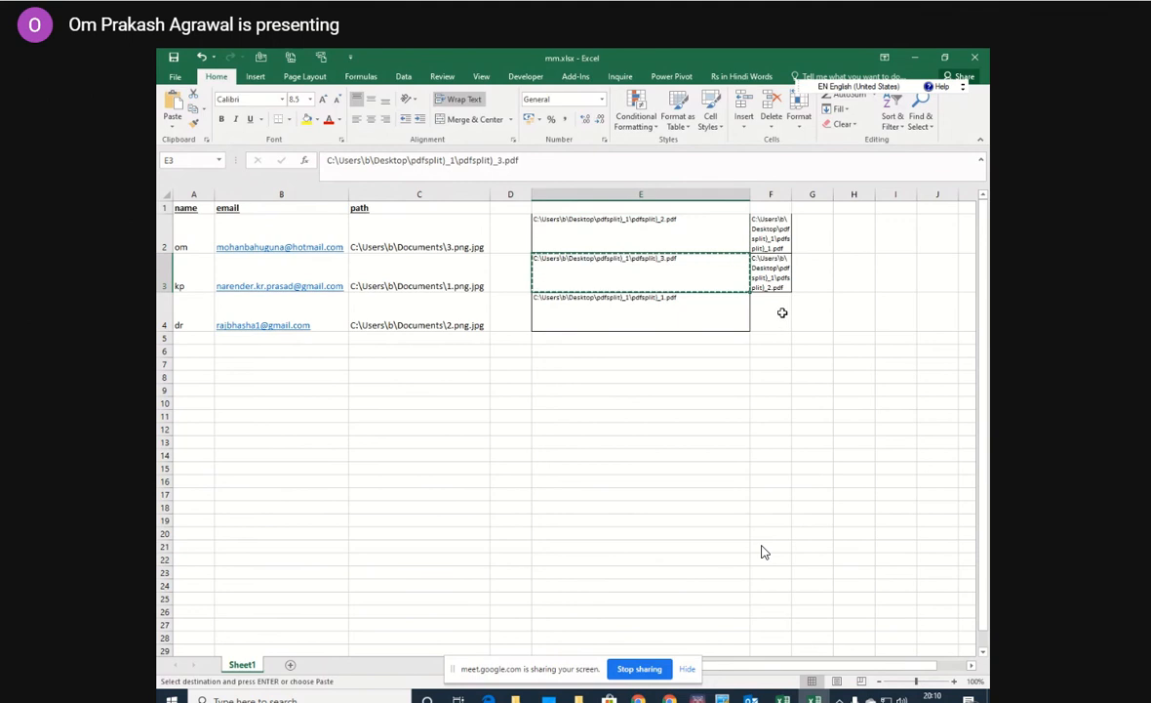
click(780, 312)
key(ctrl+v)
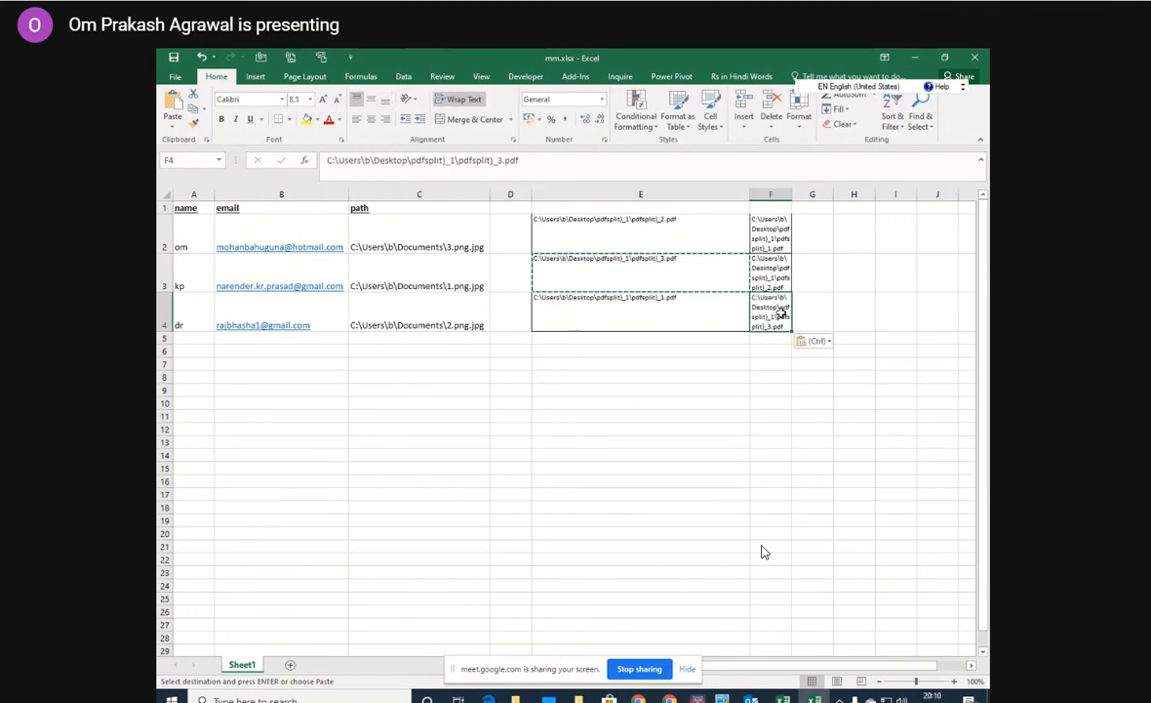
Copy the ordered paths F2:F4 over the attachment 1 cells H7:H9 in Send_Multiple_Email_Ver_2.0.xlsm.
drag(778, 224, 771, 315)
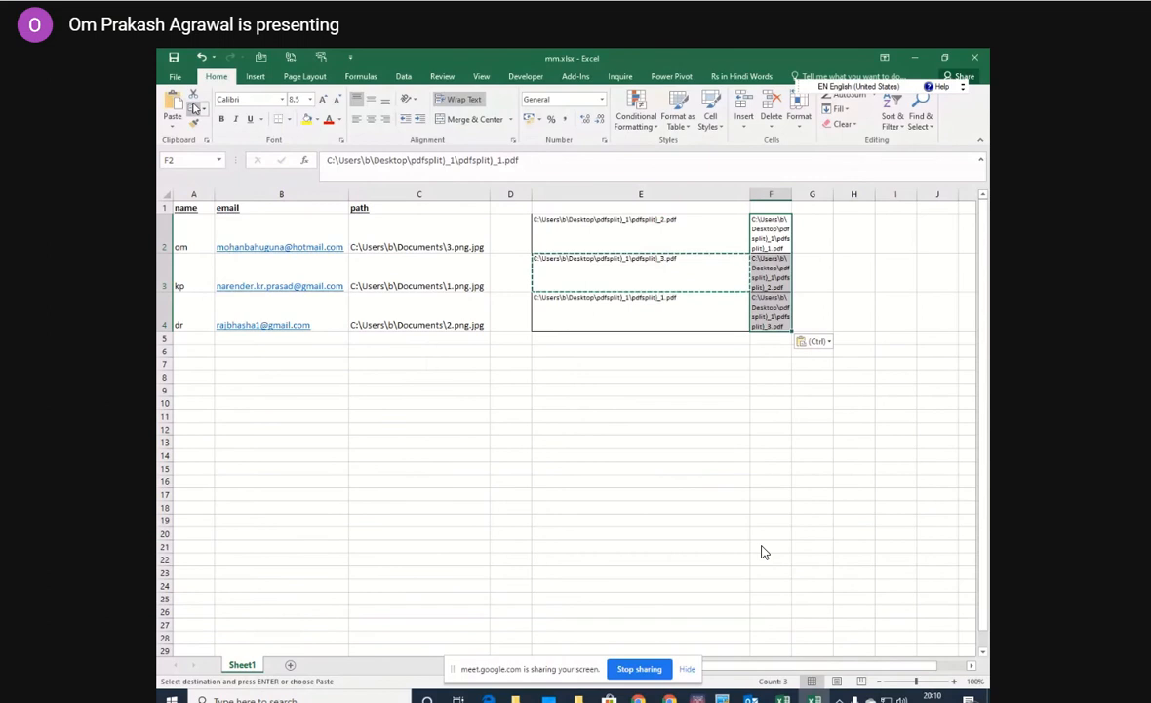
key(ctrl+c)
click(784, 699)
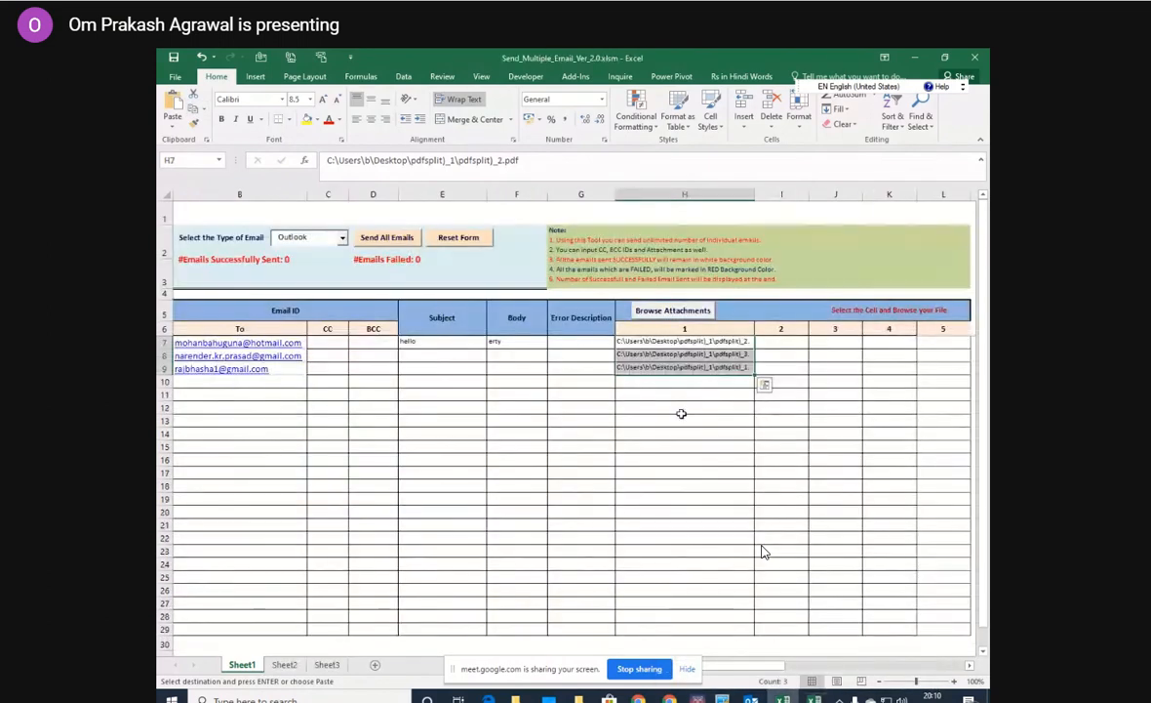
click(674, 340)
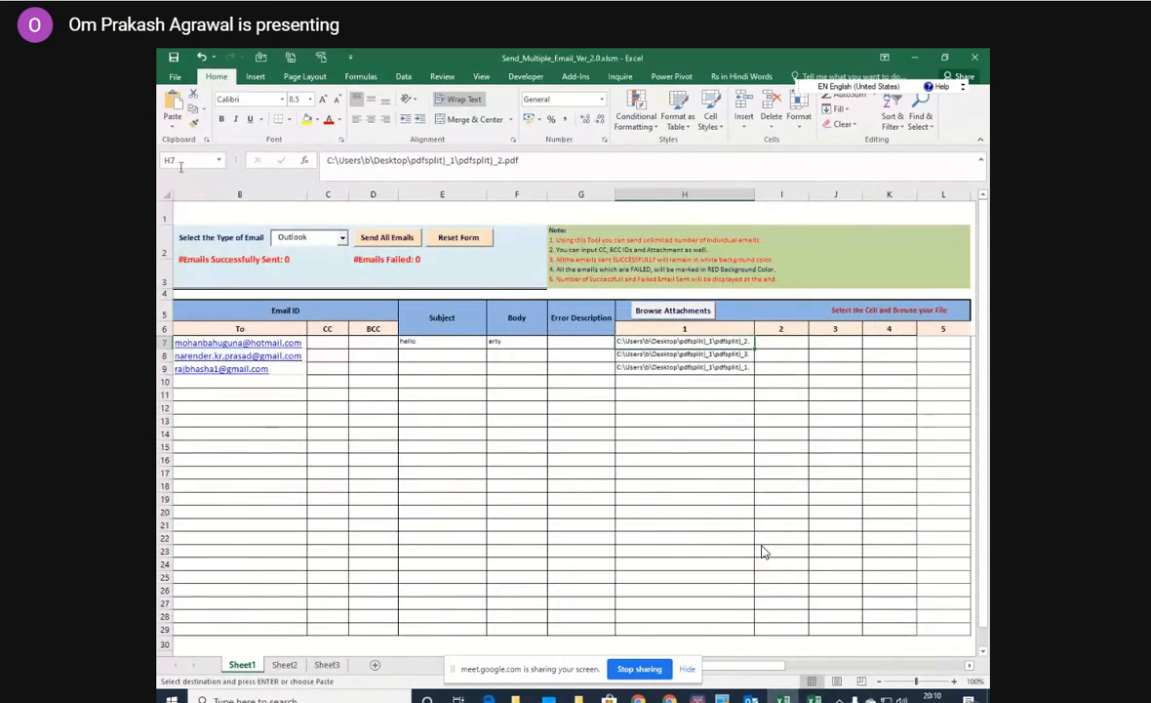
click(171, 110)
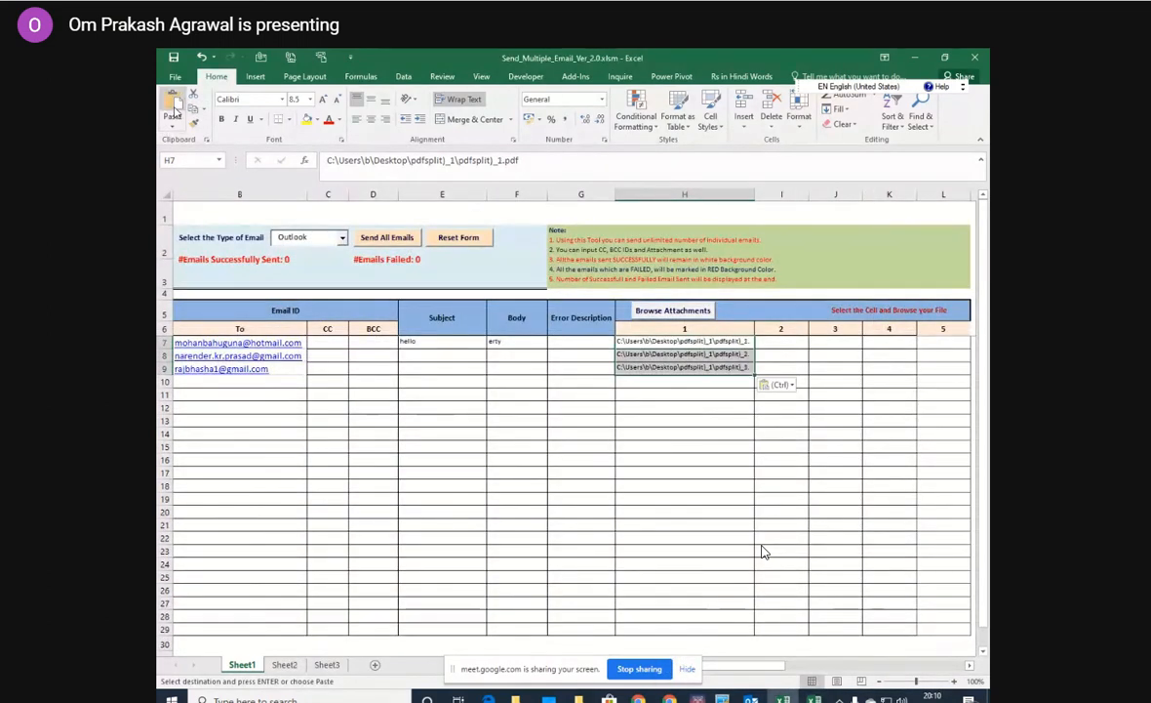
click(685, 470)
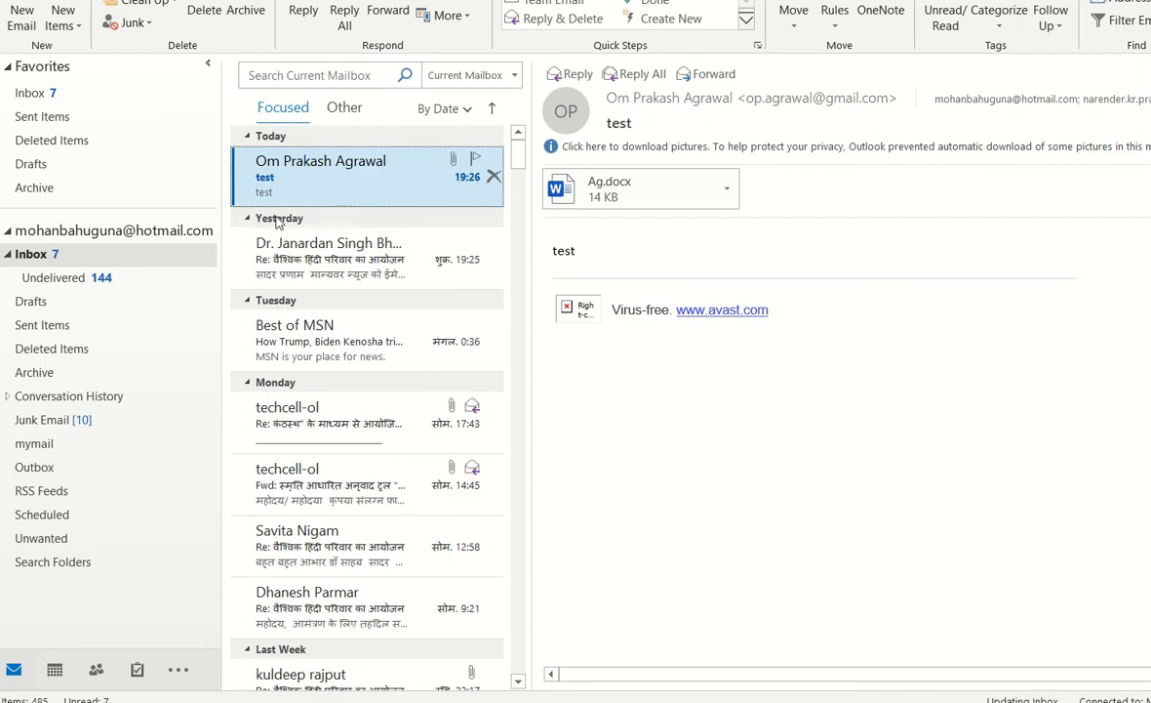
Switch to Outlook, check the attachment pdfsplit)_1.pdf of the received "hello" message, close it, and return to the Inbox.
click(125, 252)
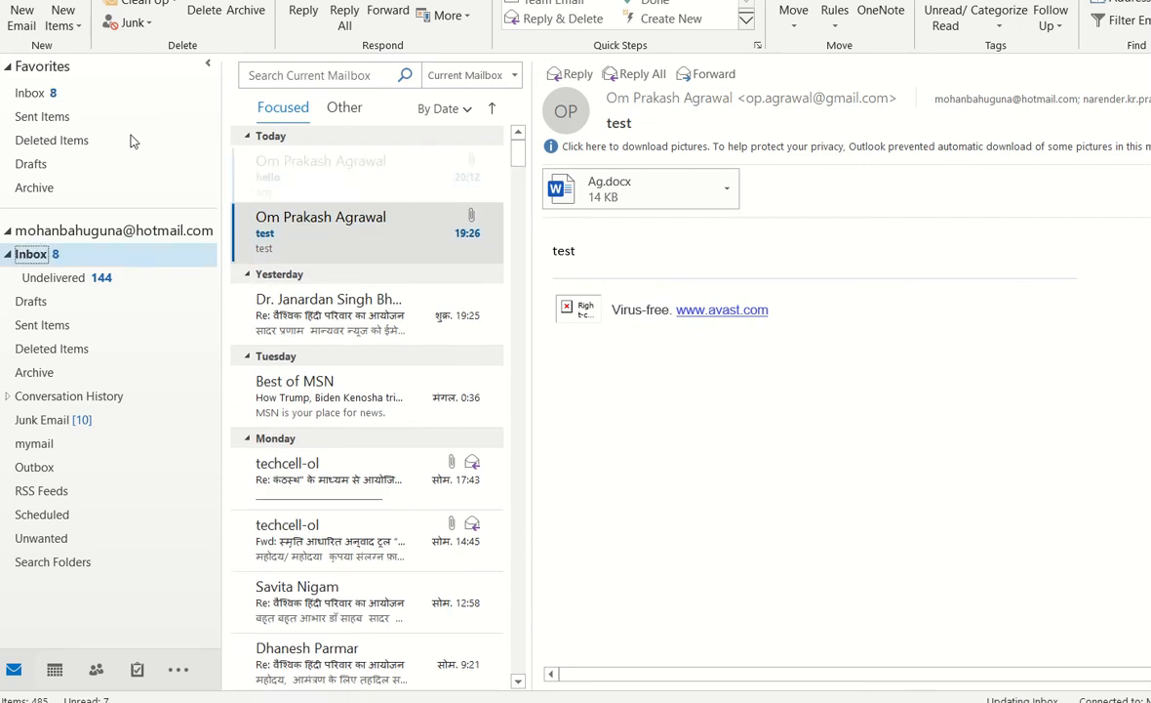
click(278, 174)
click(594, 187)
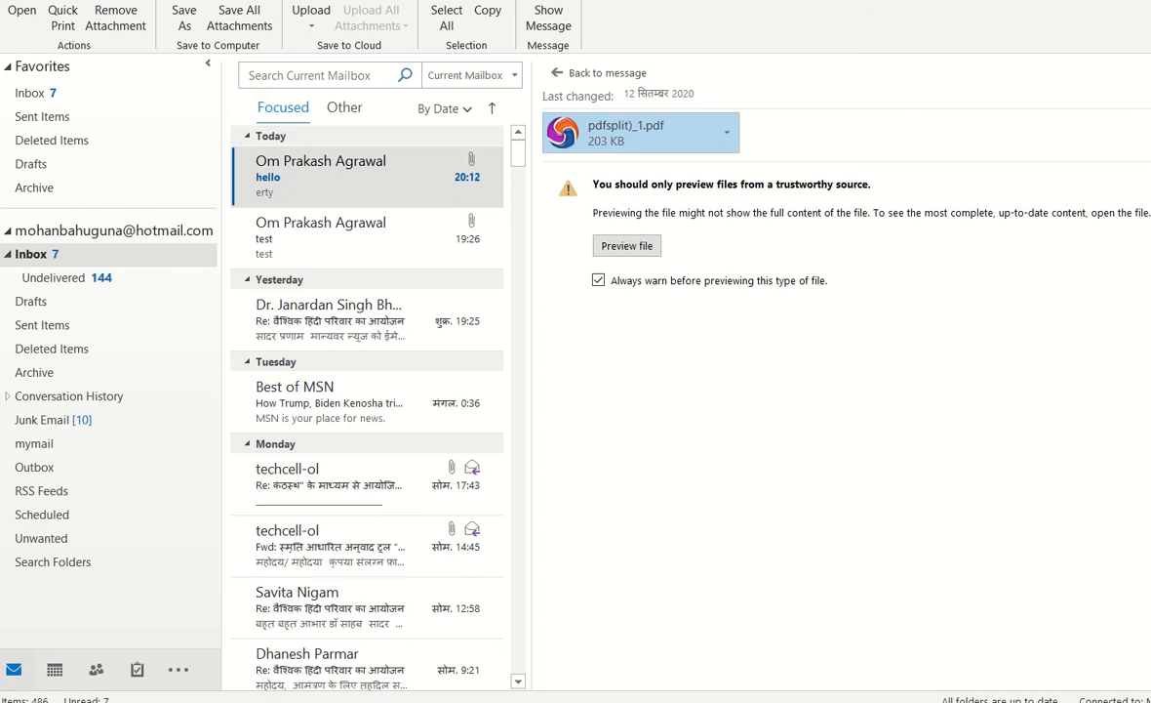
double_click(589, 141)
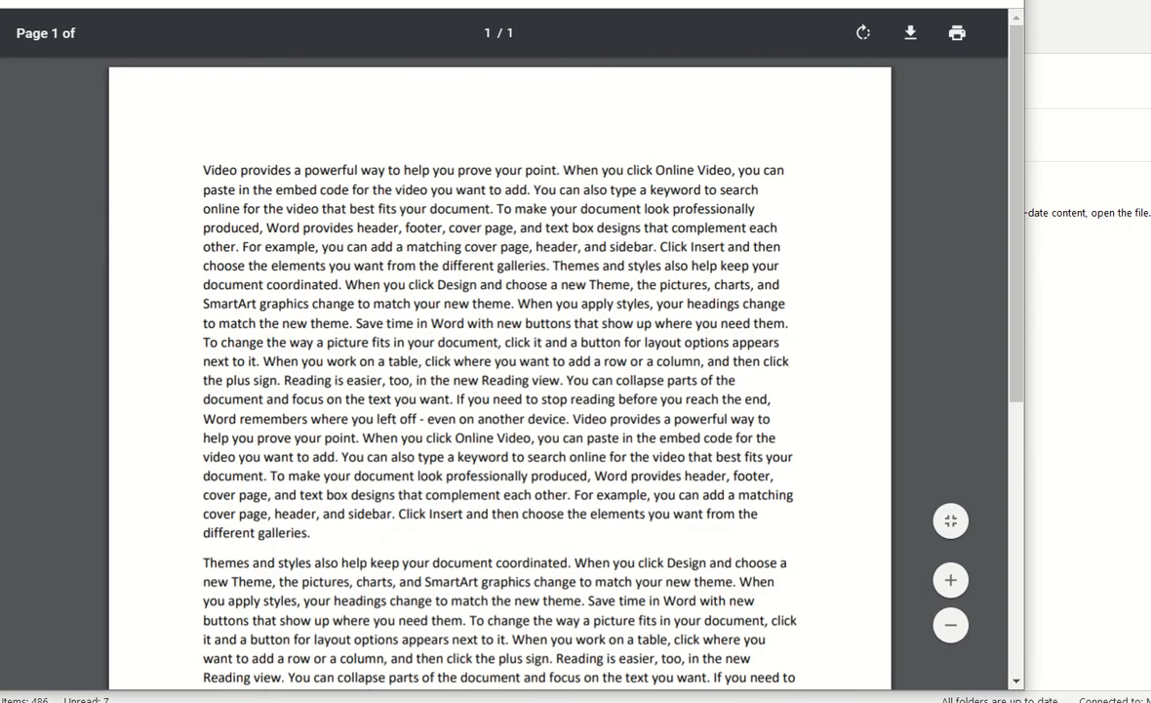
click(1003, 1)
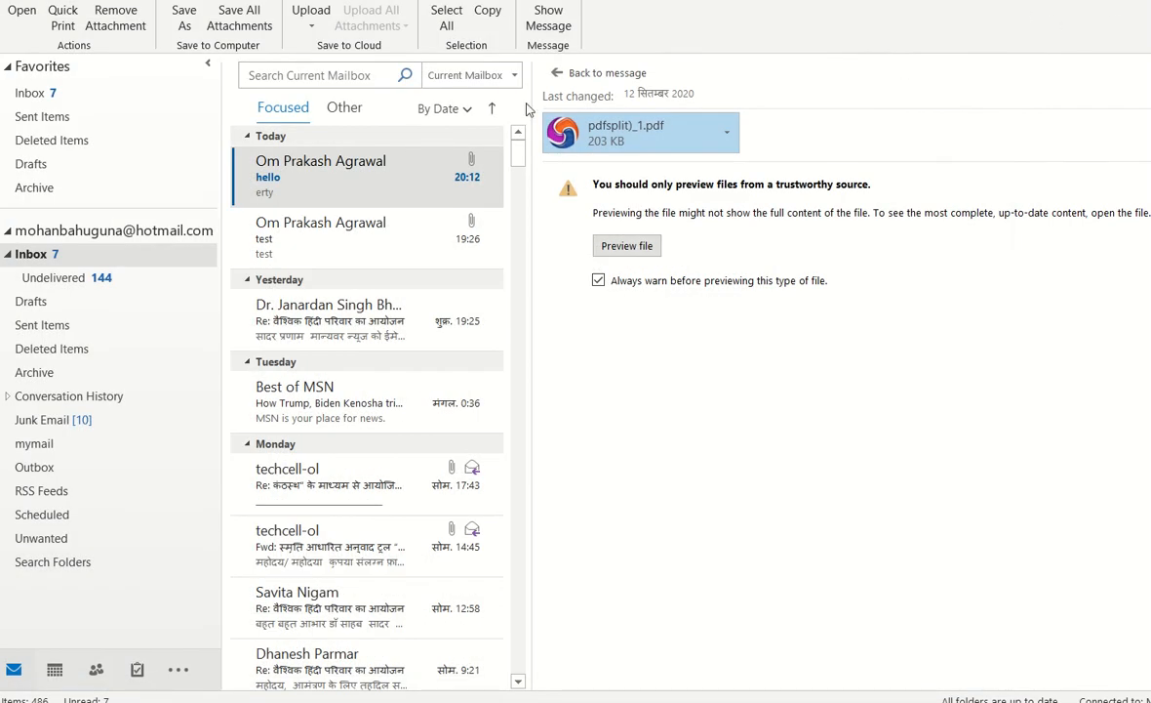
click(94, 246)
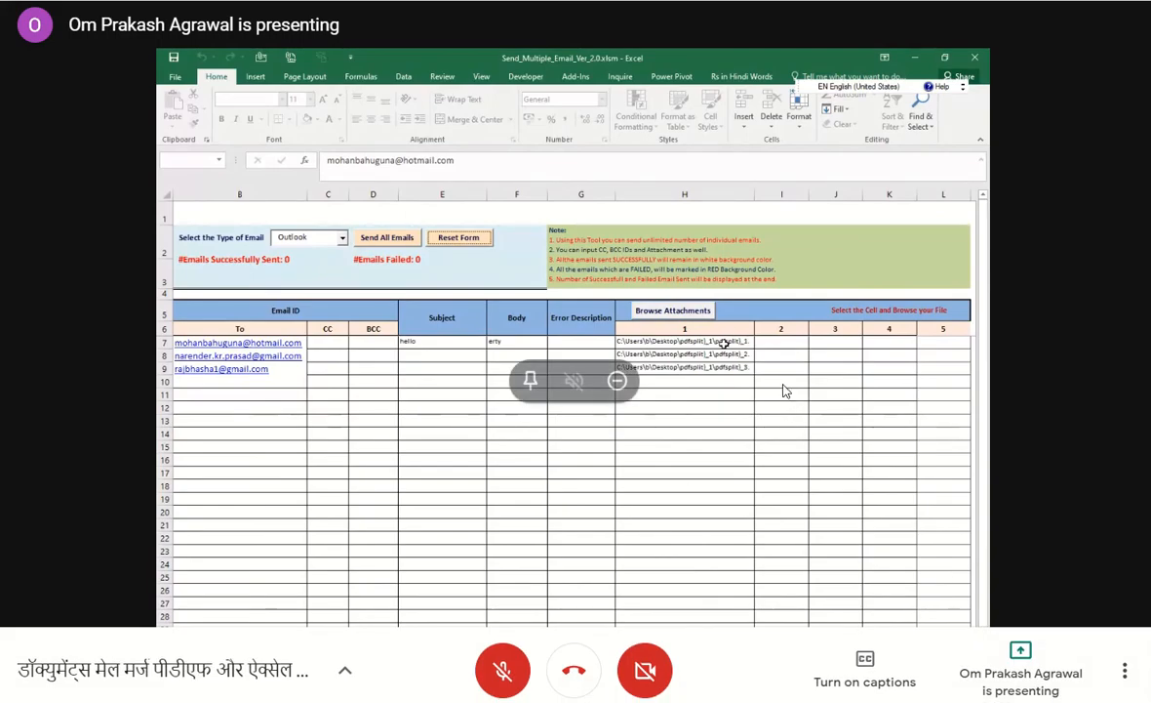
Unmute the microphone in the Google Meet call and admit the waiting participant.
click(512, 673)
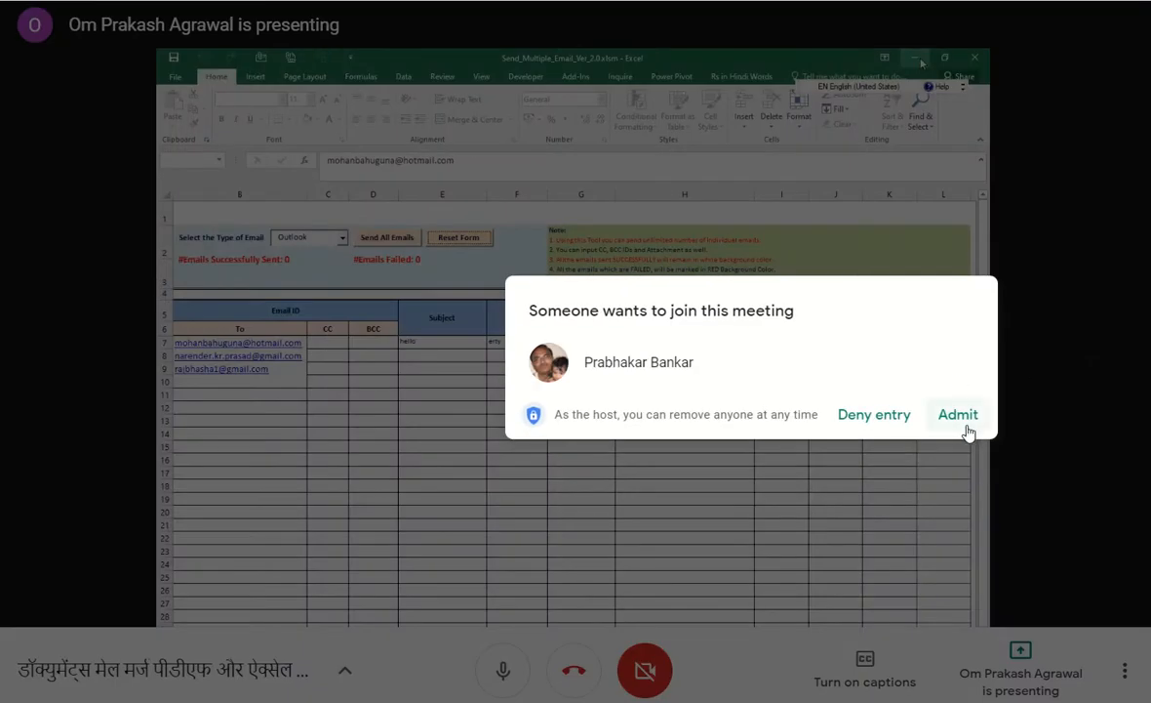
click(959, 415)
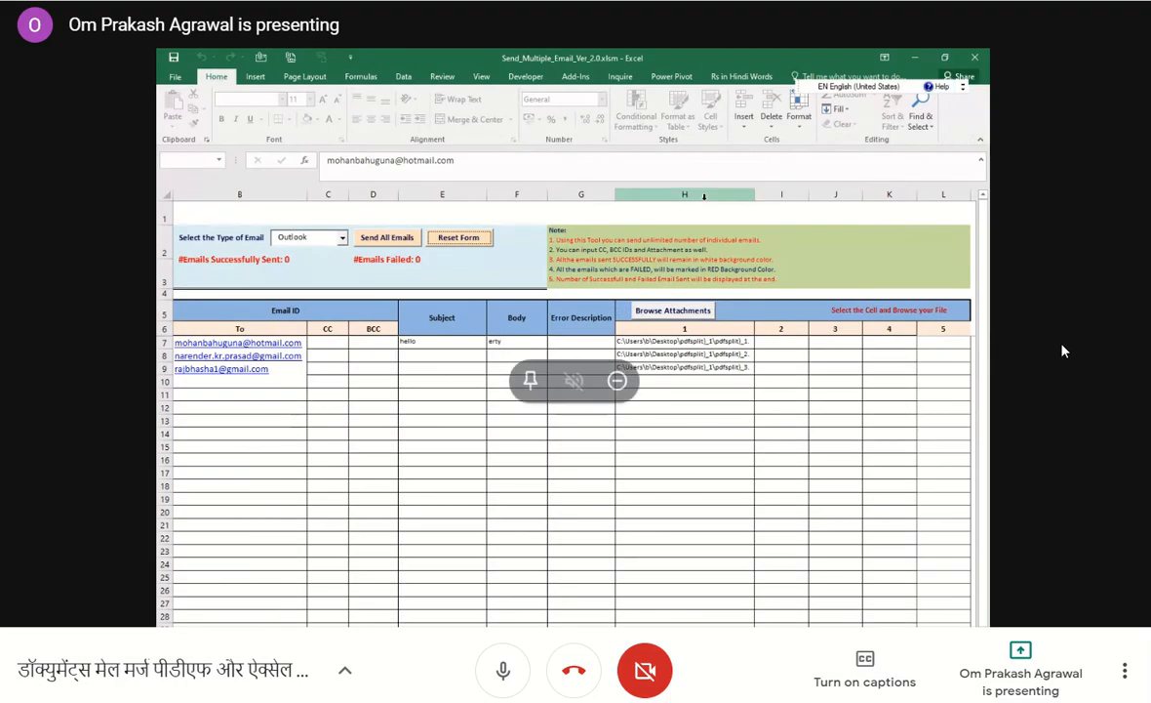
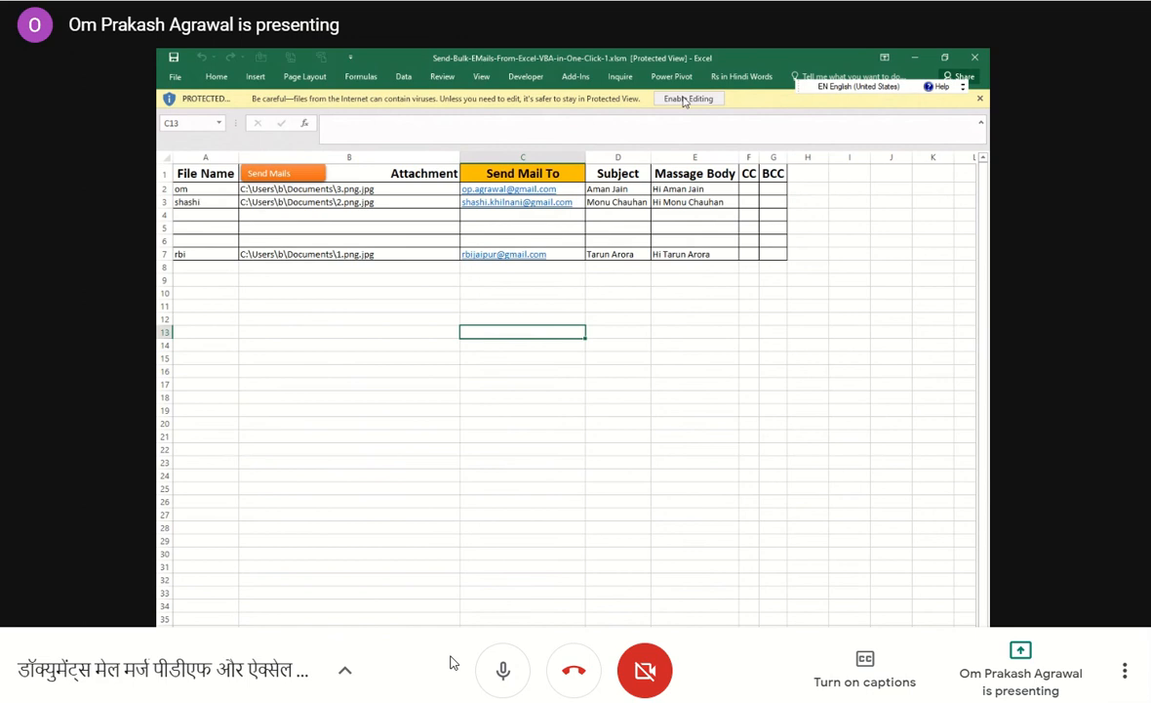
Mute the Google Meet microphone, then force Microsoft Excel to close by ending its task in Task Manager.
click(504, 670)
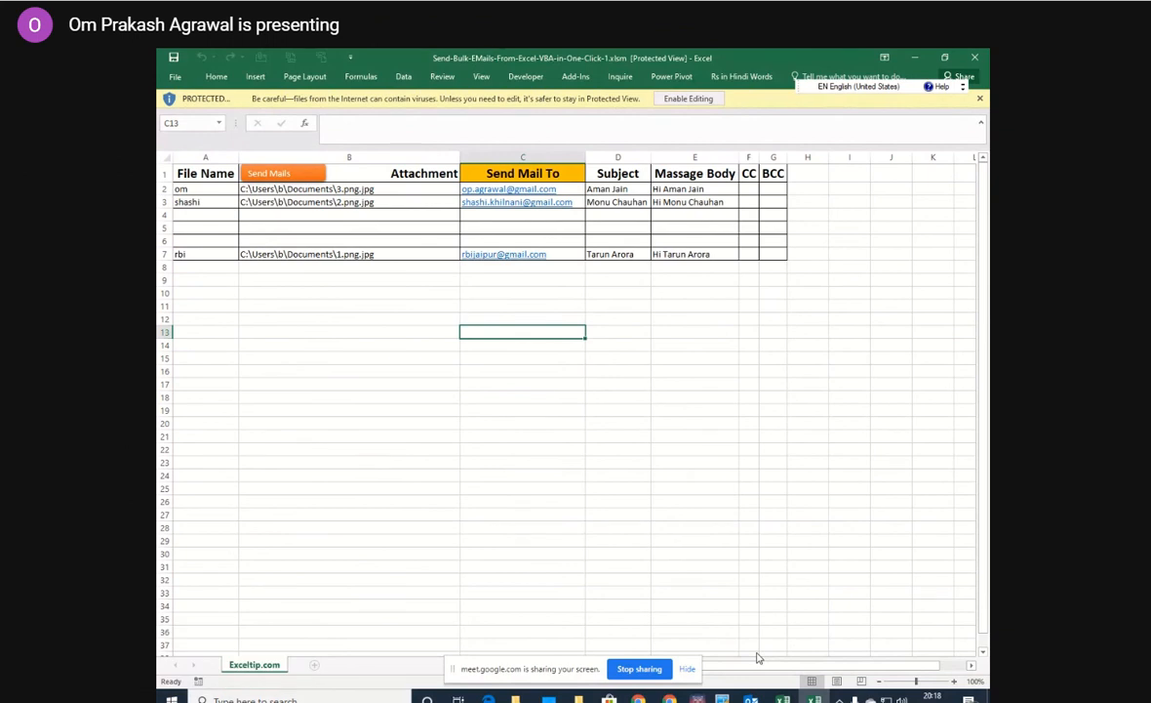
key(ctrl+shift+Escape)
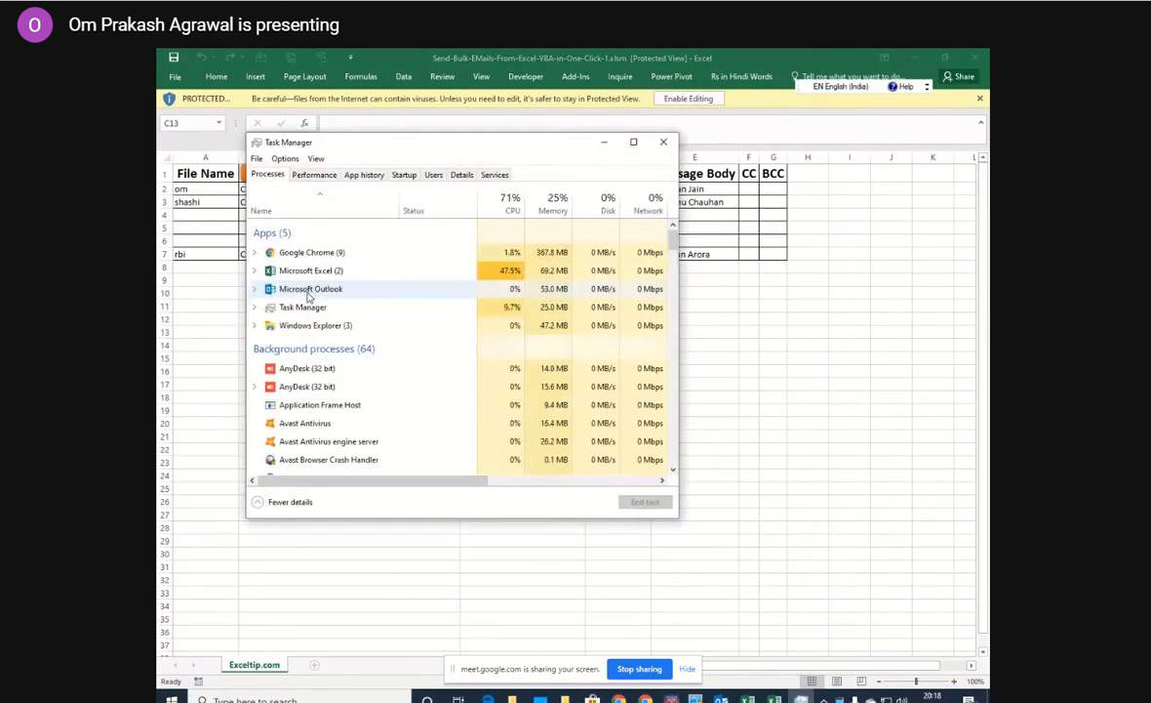
click(287, 271)
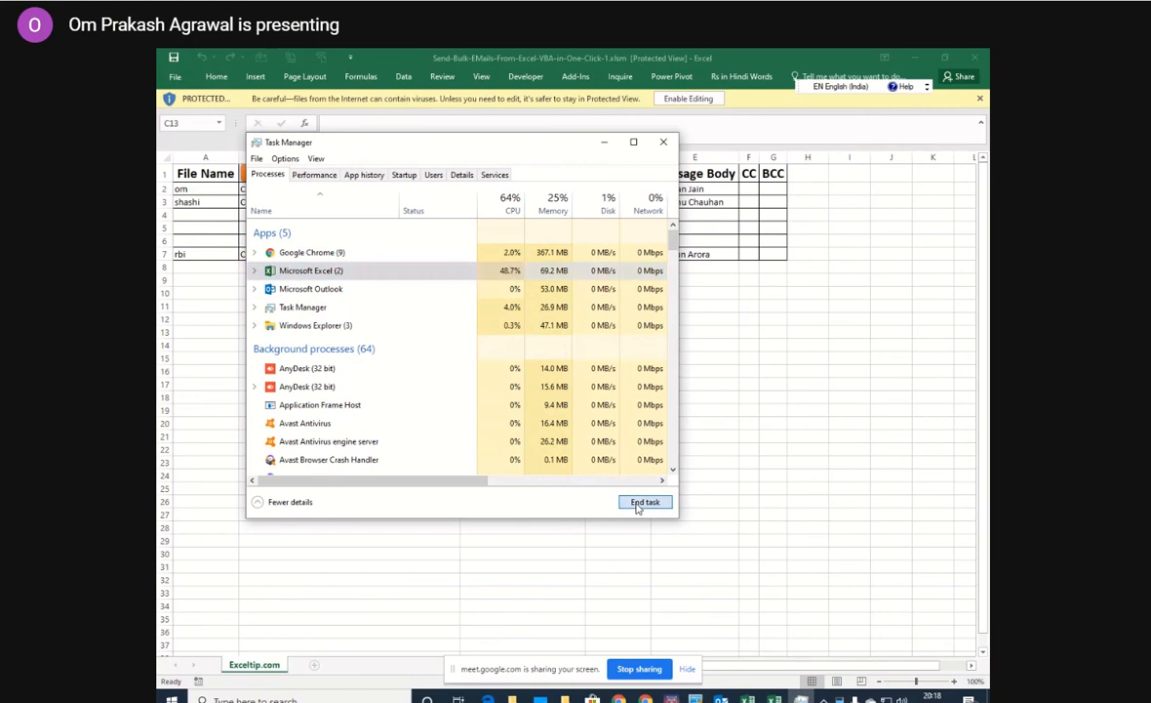
click(639, 503)
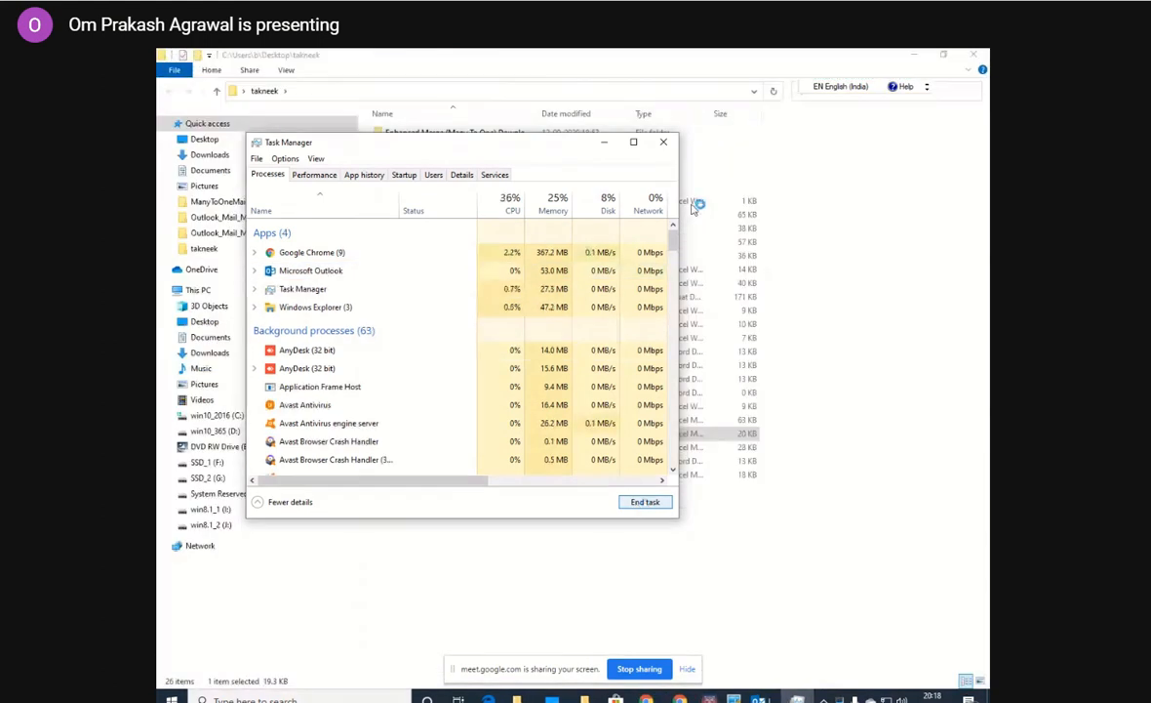
click(662, 144)
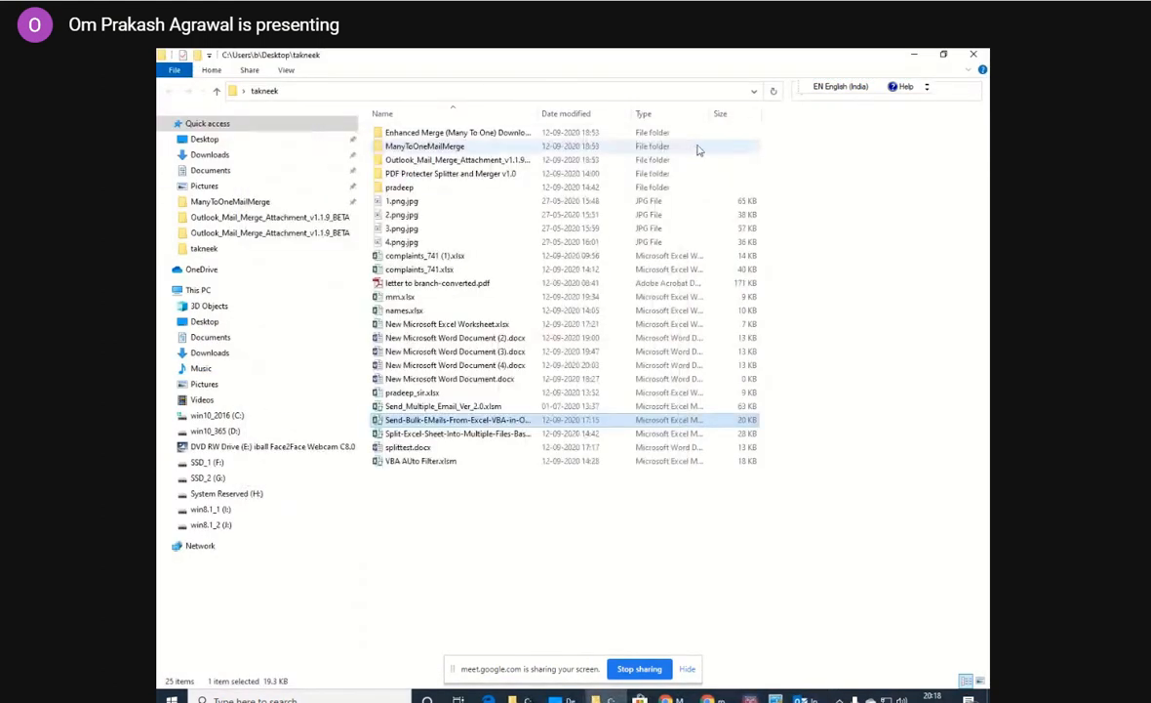
Reopen Send-Bulk-EMails-From-Excel-VBA-in-One-Click-1.xlsm from the takneek folder, dismiss Document Recovery, and enable editing and macro content.
click(534, 459)
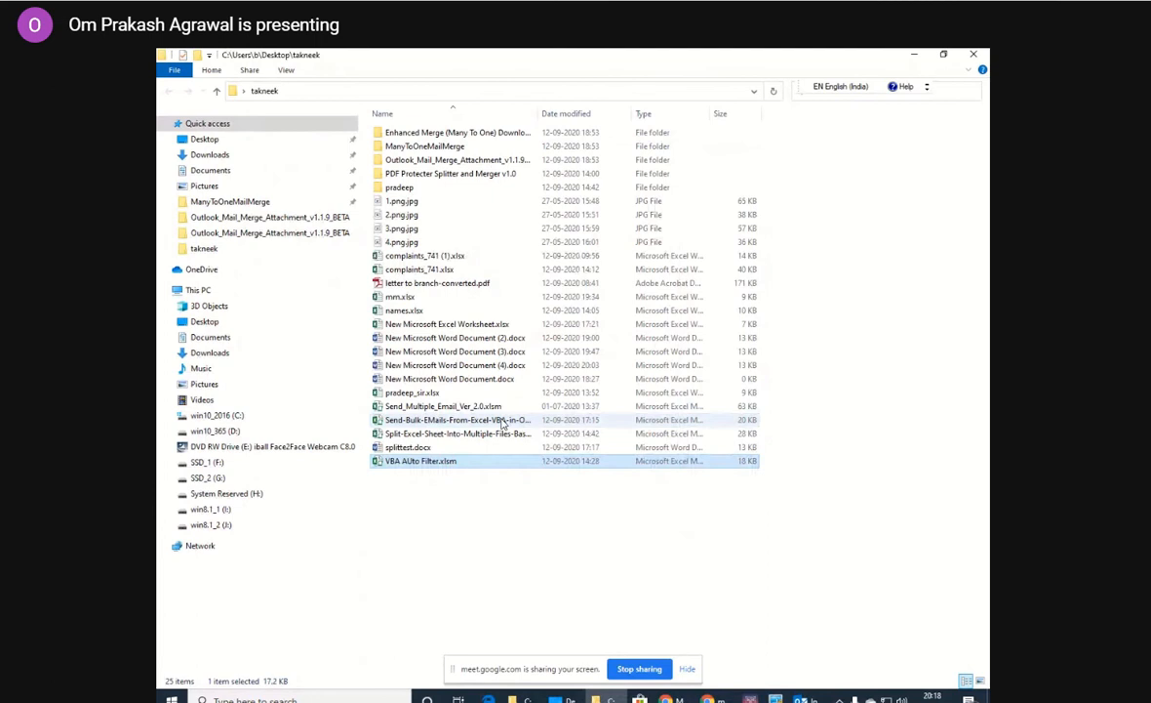
double_click(502, 420)
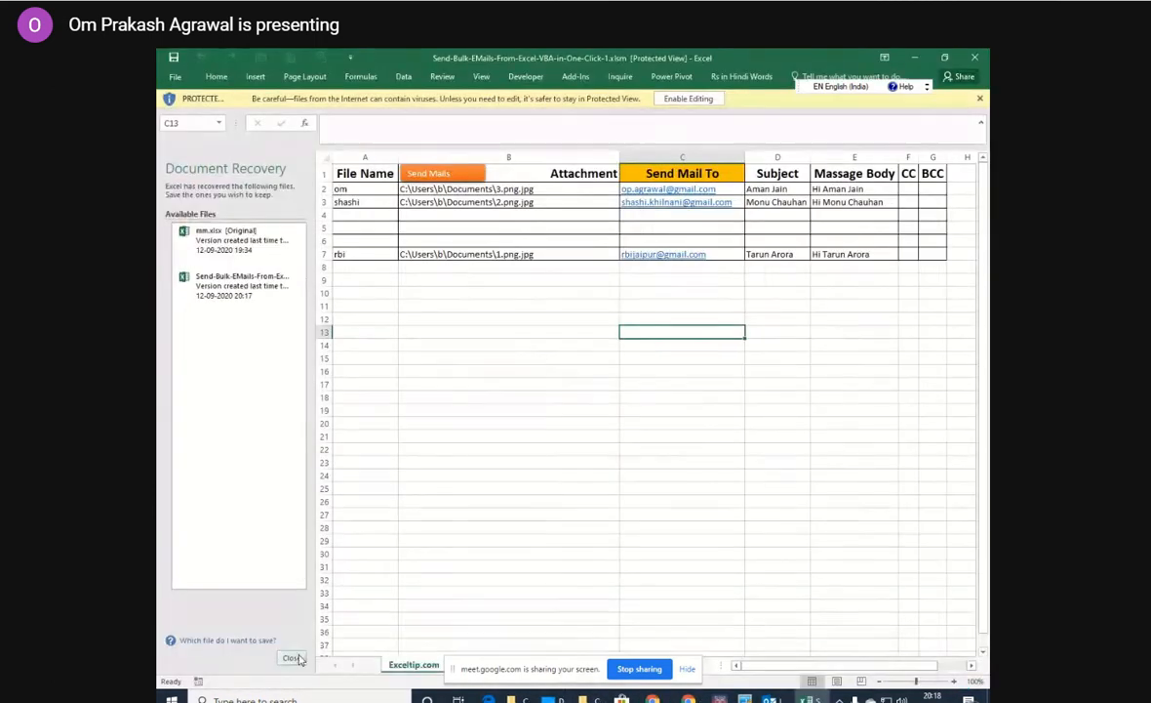
click(297, 654)
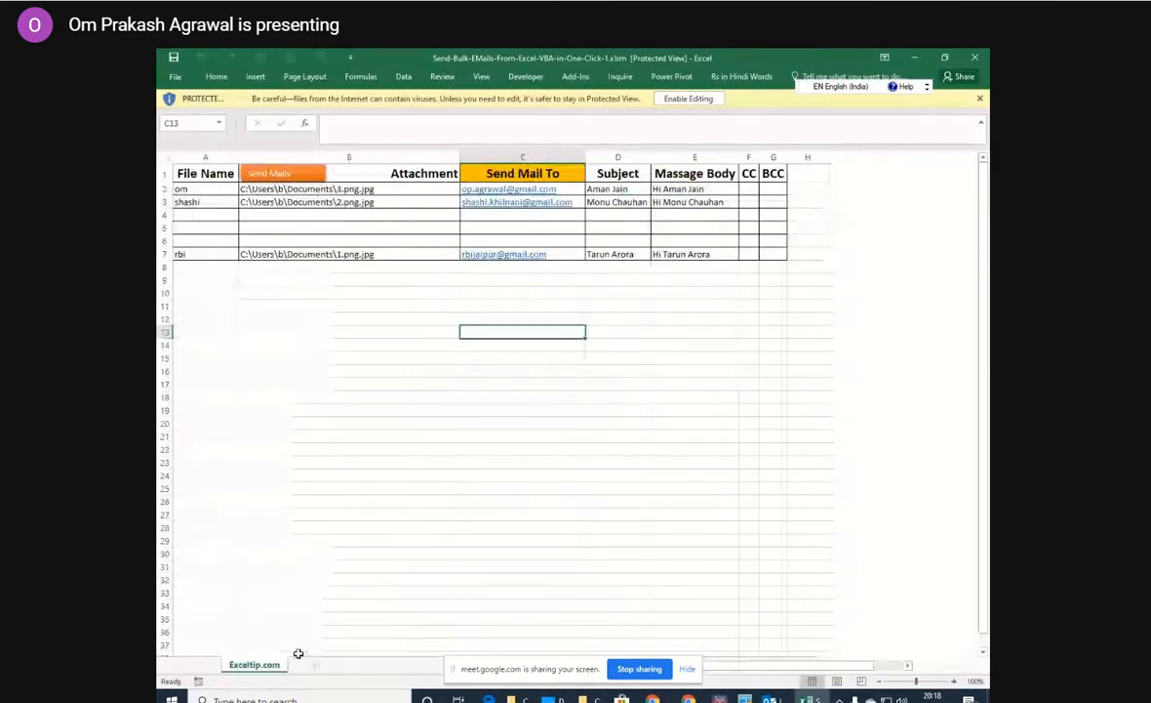
click(690, 98)
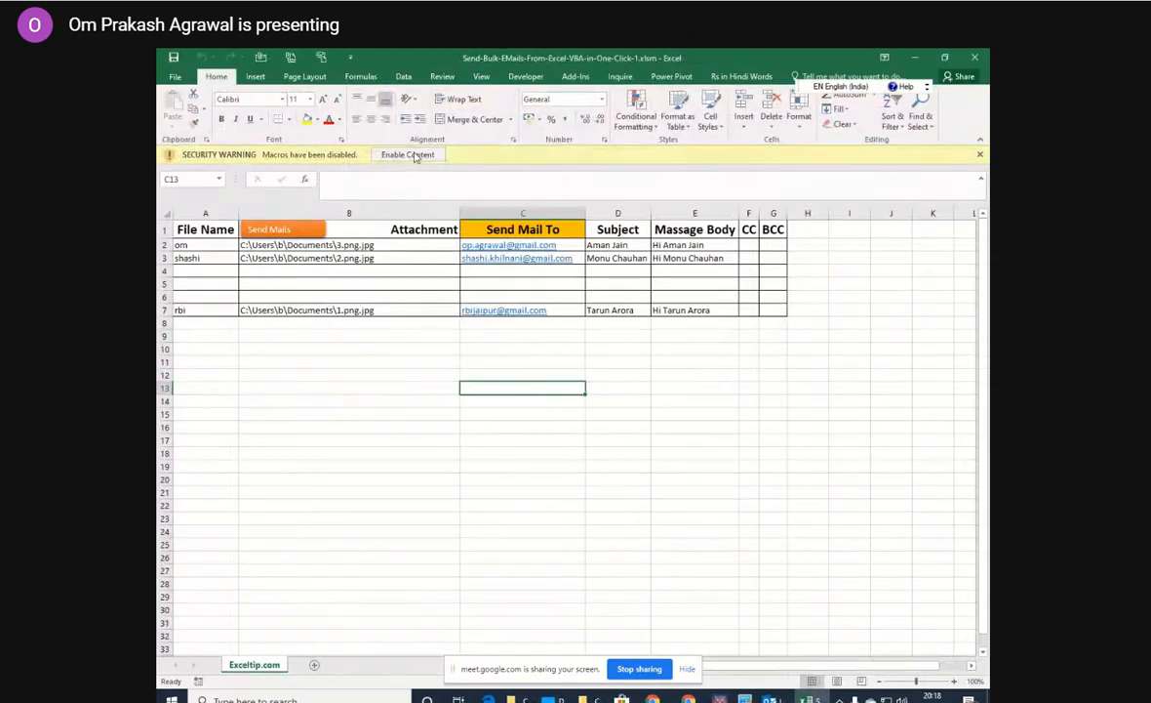
click(408, 155)
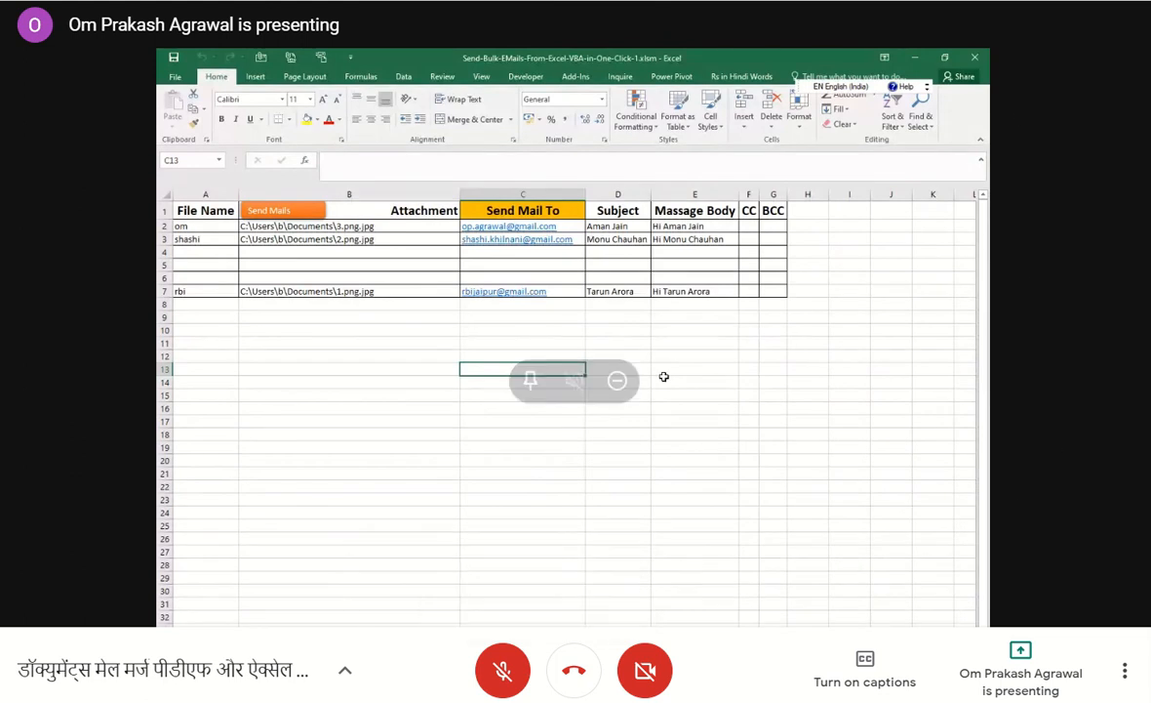
Close the bulk-email workbook, with the Google Meet microphone unmuted and the waiting participant admitted to the meeting.
click(503, 670)
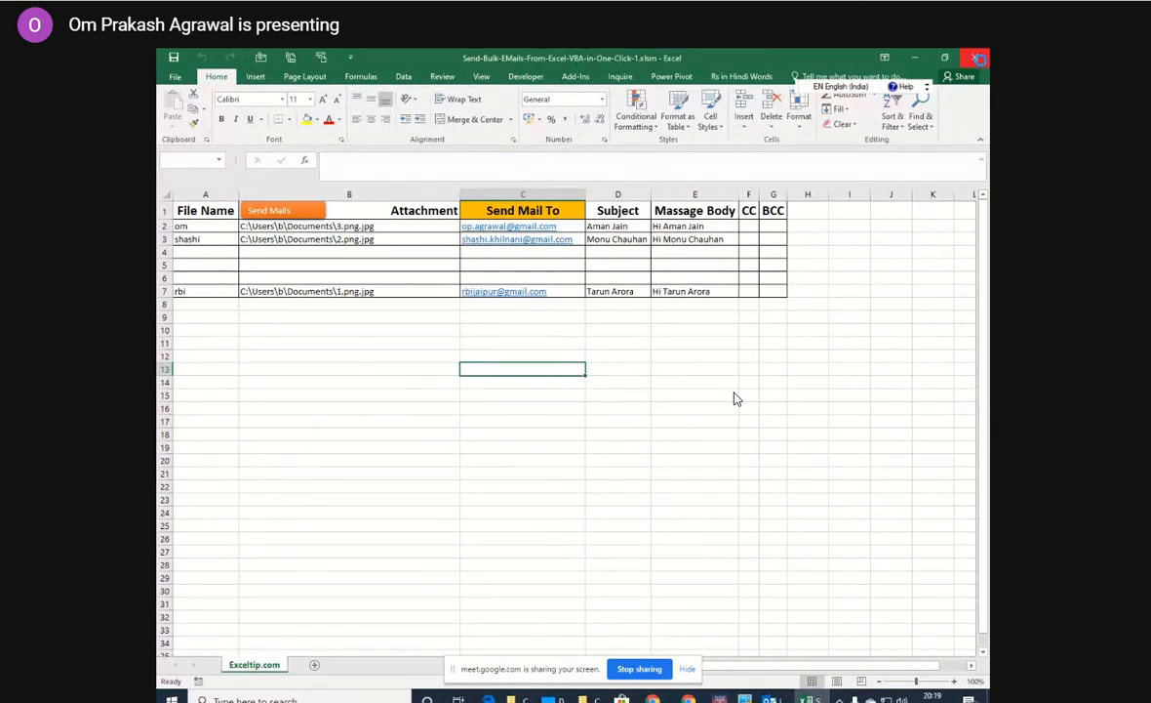
click(979, 59)
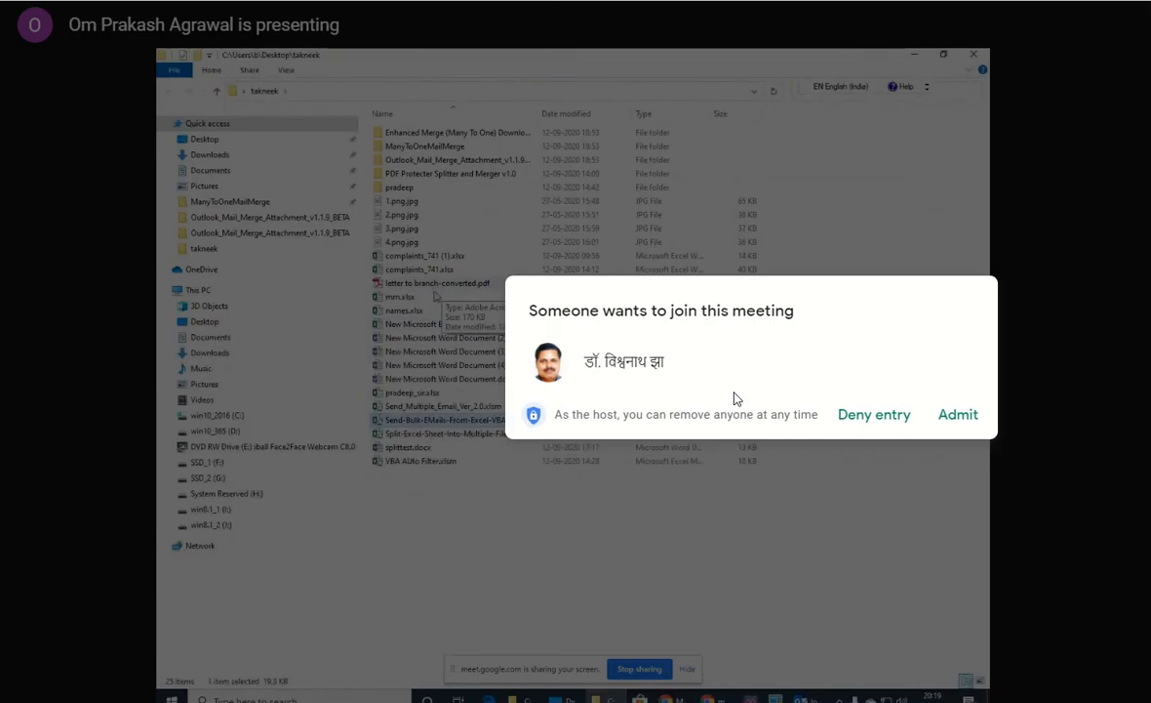
click(955, 417)
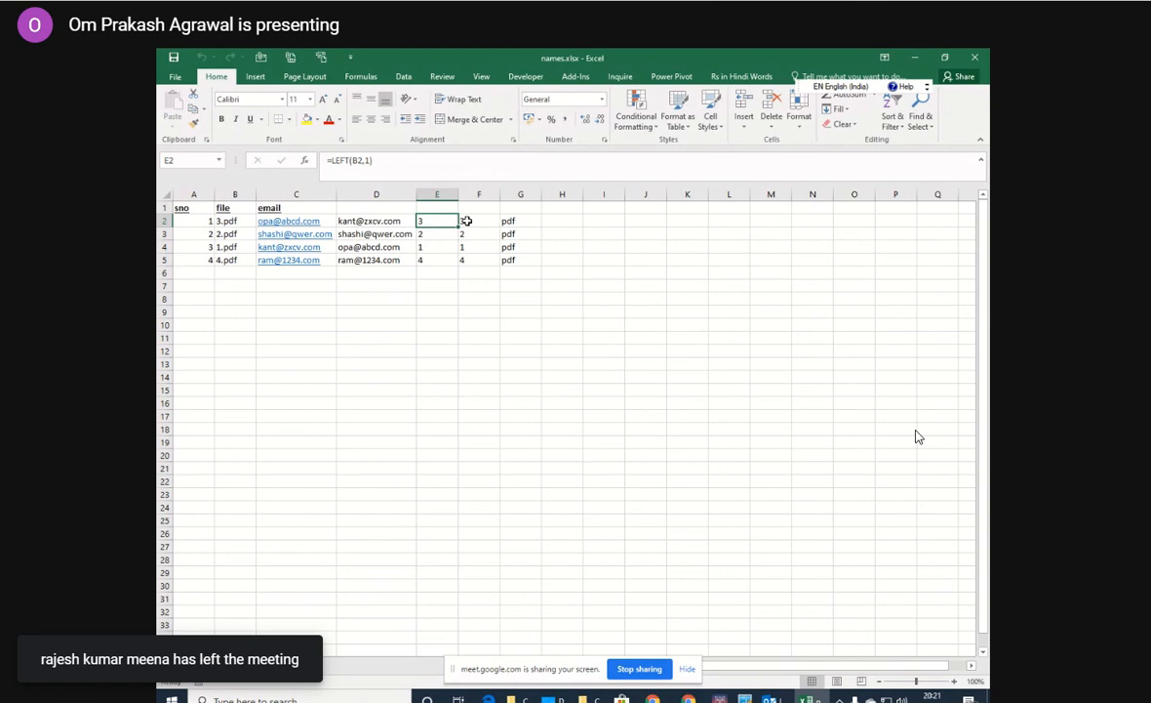
Examine the LEFT, SEARCH and RIGHT formulas in cells E2, F2 and G2 of names.xlsx.
click(467, 220)
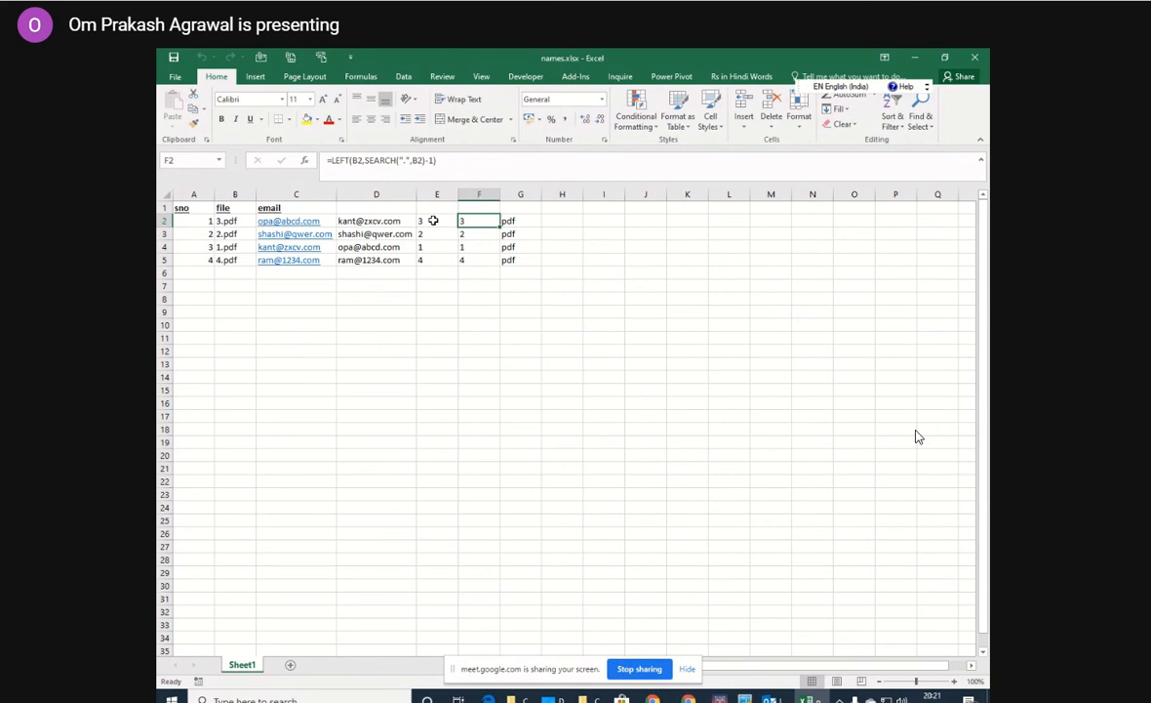
click(434, 221)
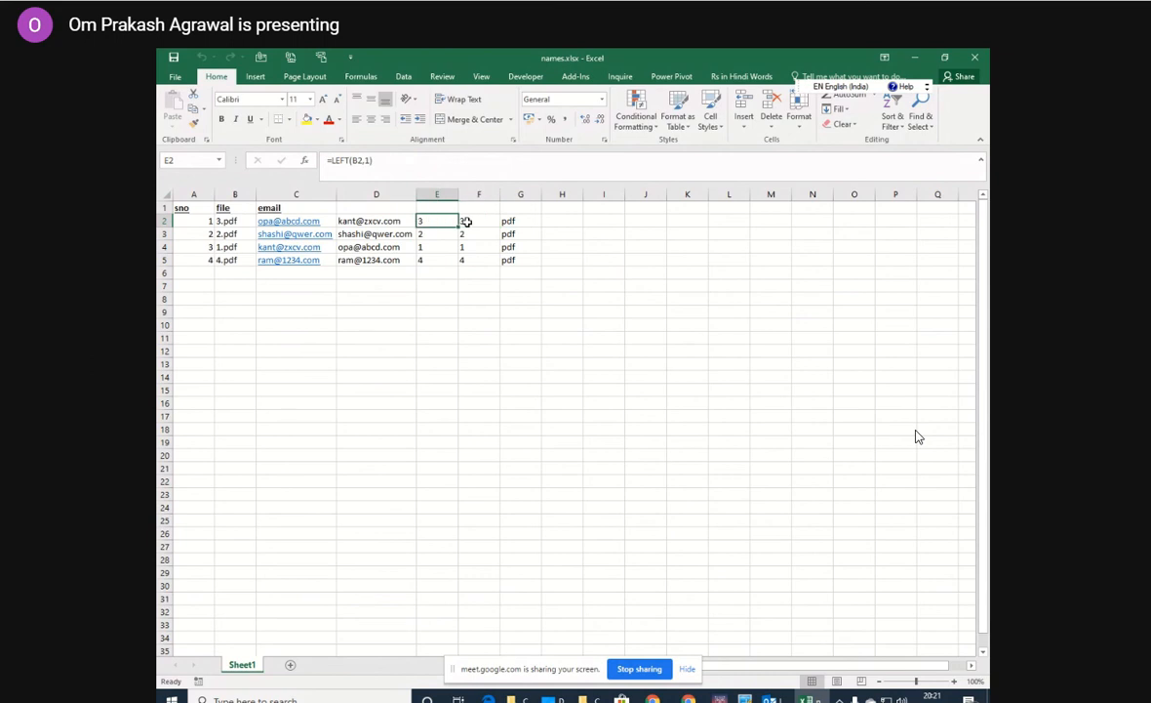
click(466, 223)
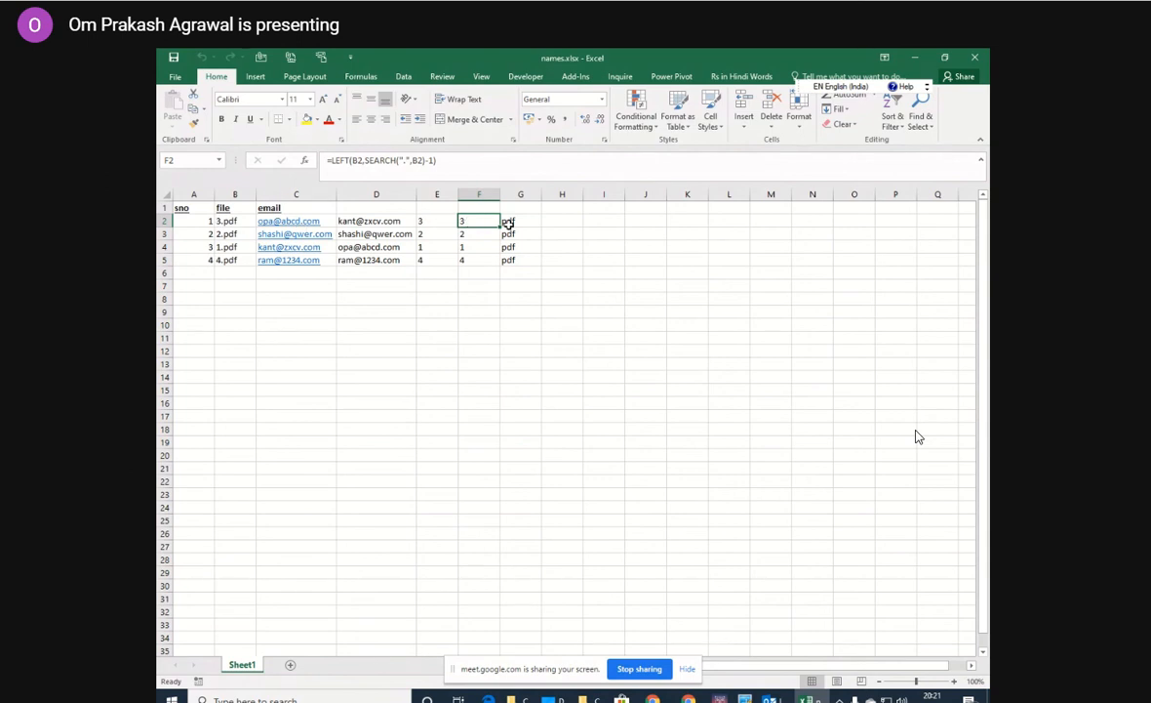
click(508, 223)
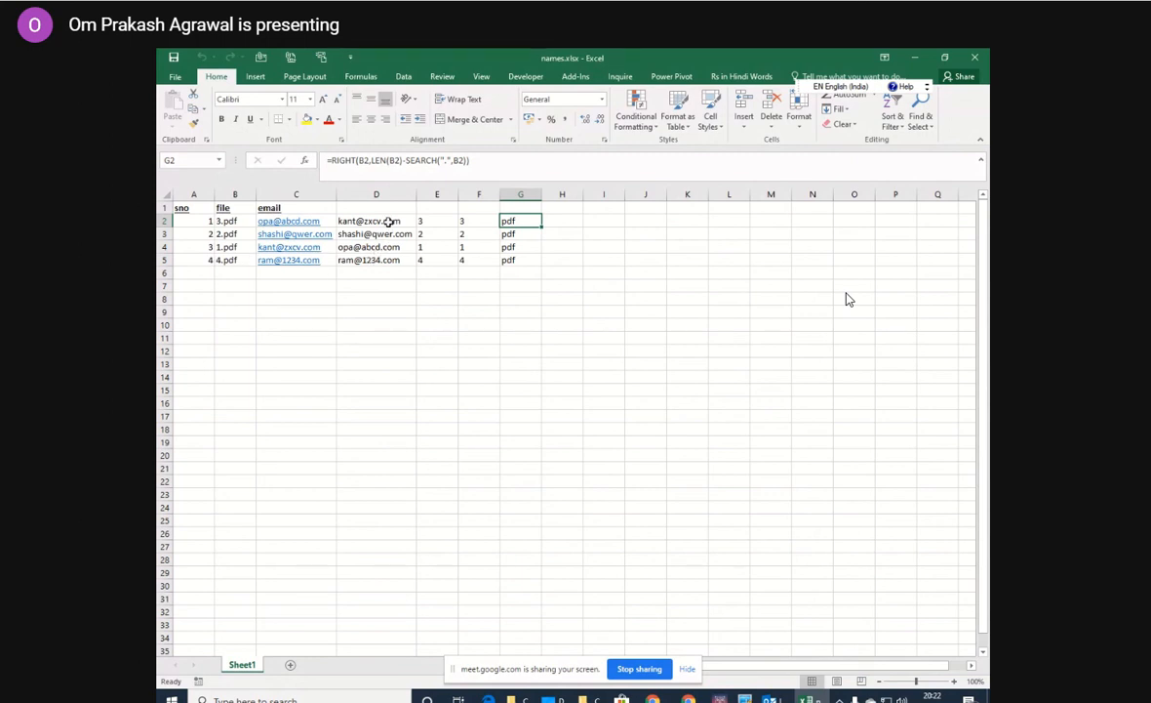
Hyperlink the email cells D2:D5 to cell A1 in this document and remove their underline.
drag(389, 221, 382, 257)
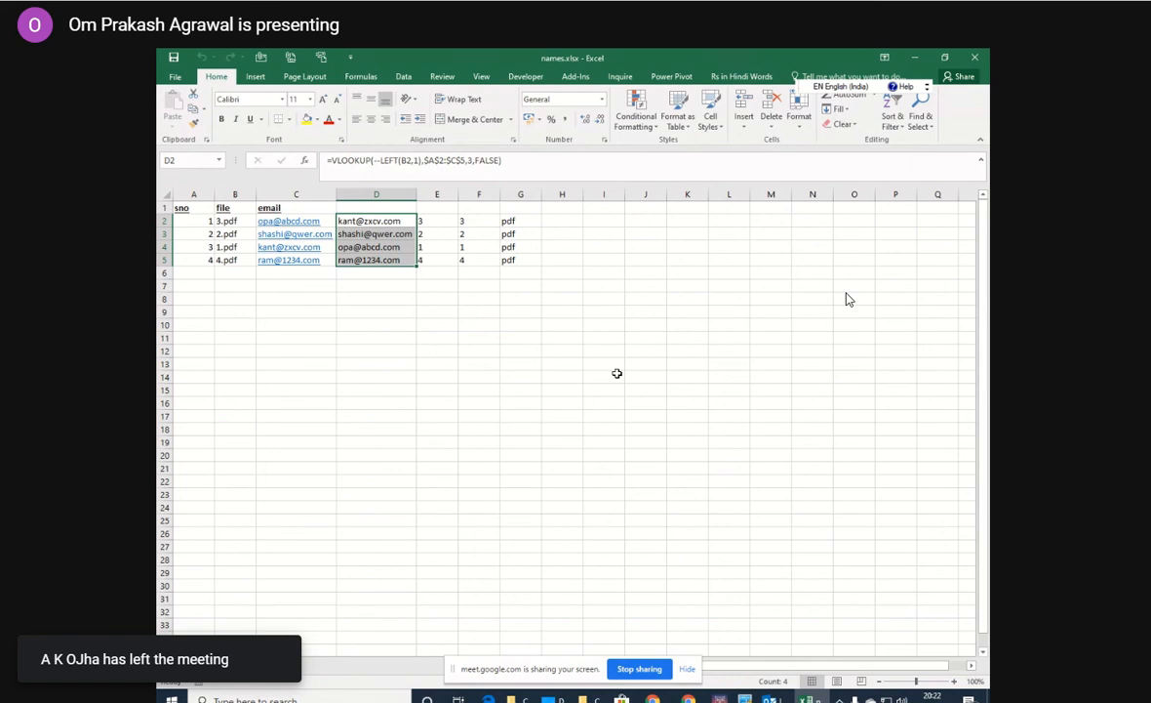
key(ctrl+k)
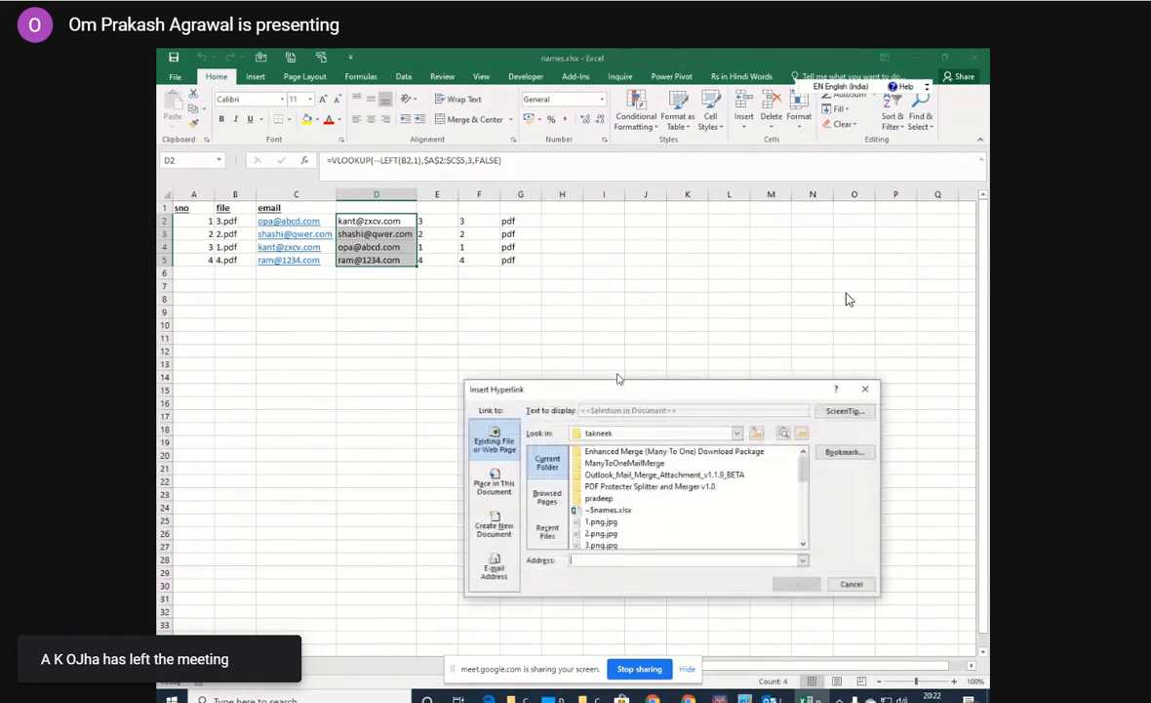
click(516, 488)
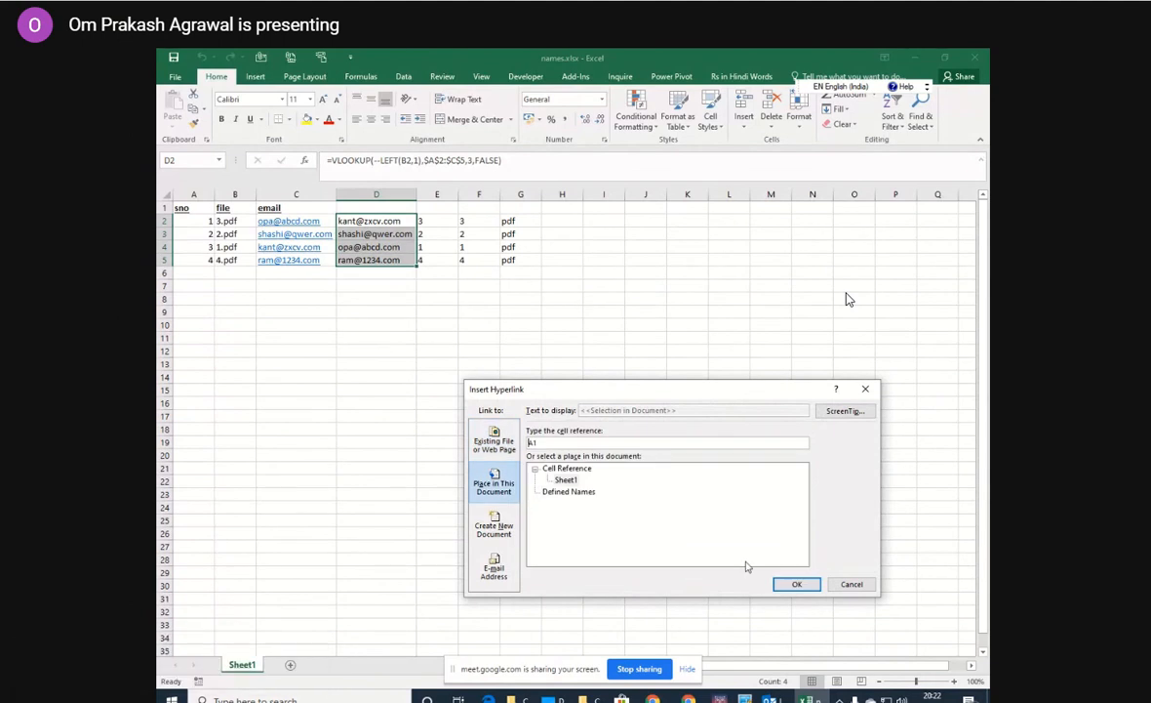
click(795, 583)
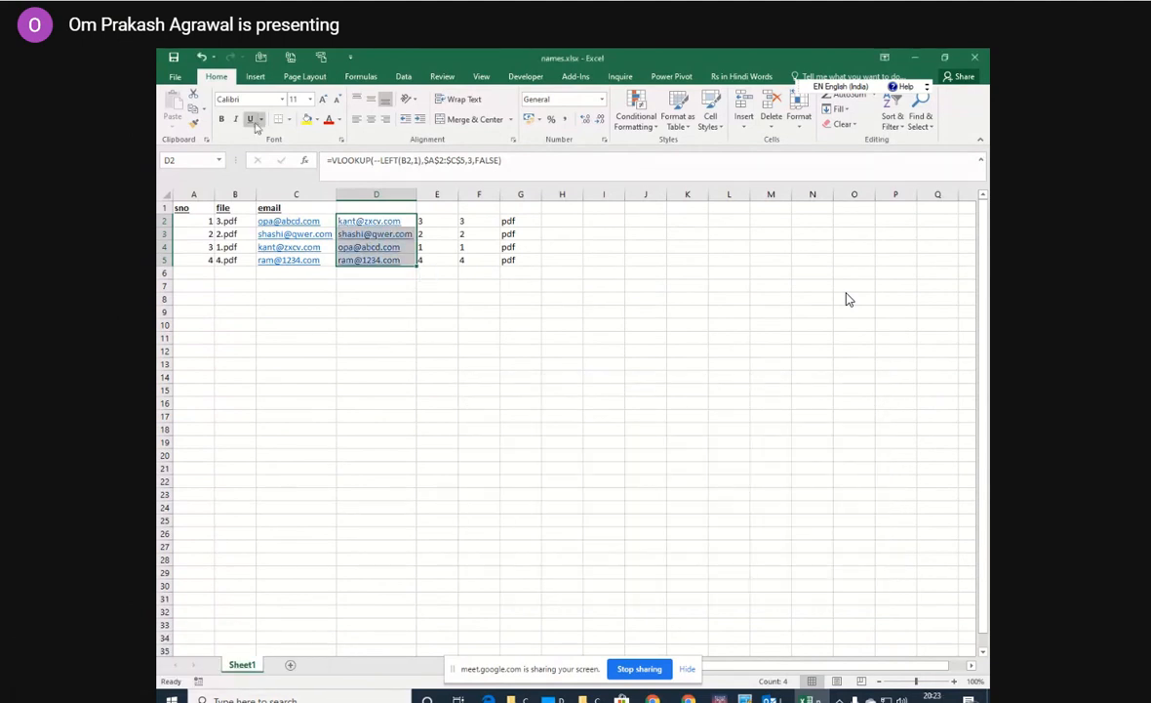
click(381, 338)
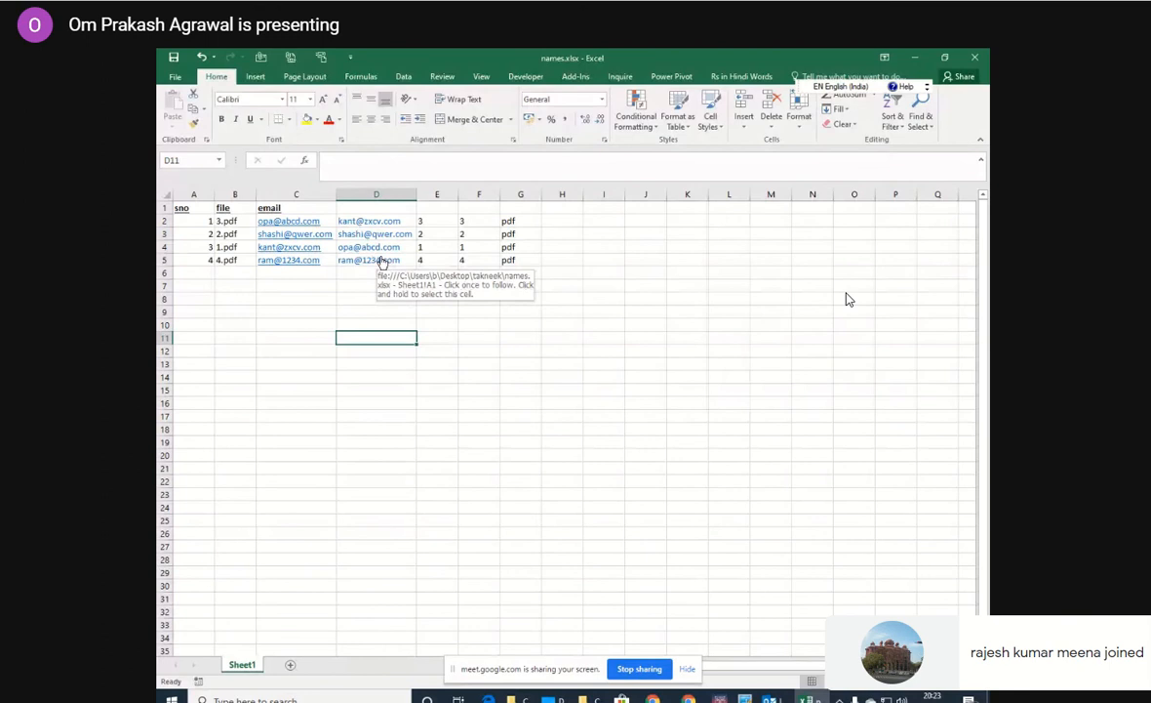
Split the email addresses in C2:C5 at the @ delimiter with Text to Columns, replacing column D's data, and undo the split.
click(572, 224)
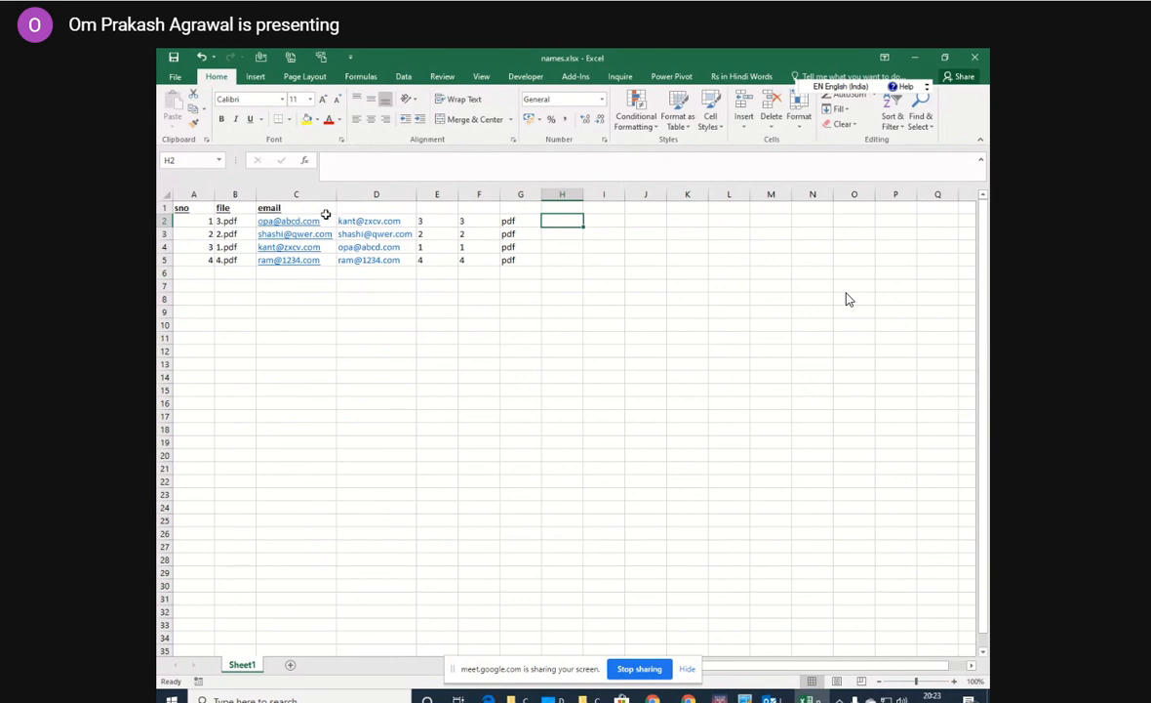
click(253, 220)
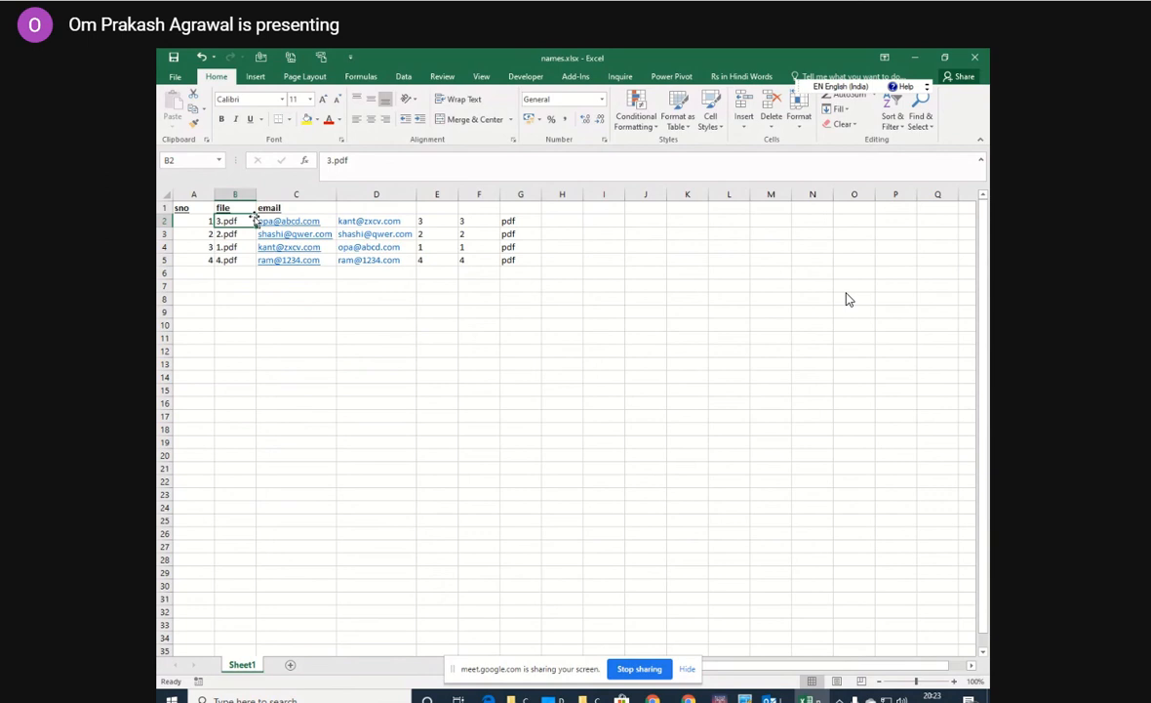
click(255, 218)
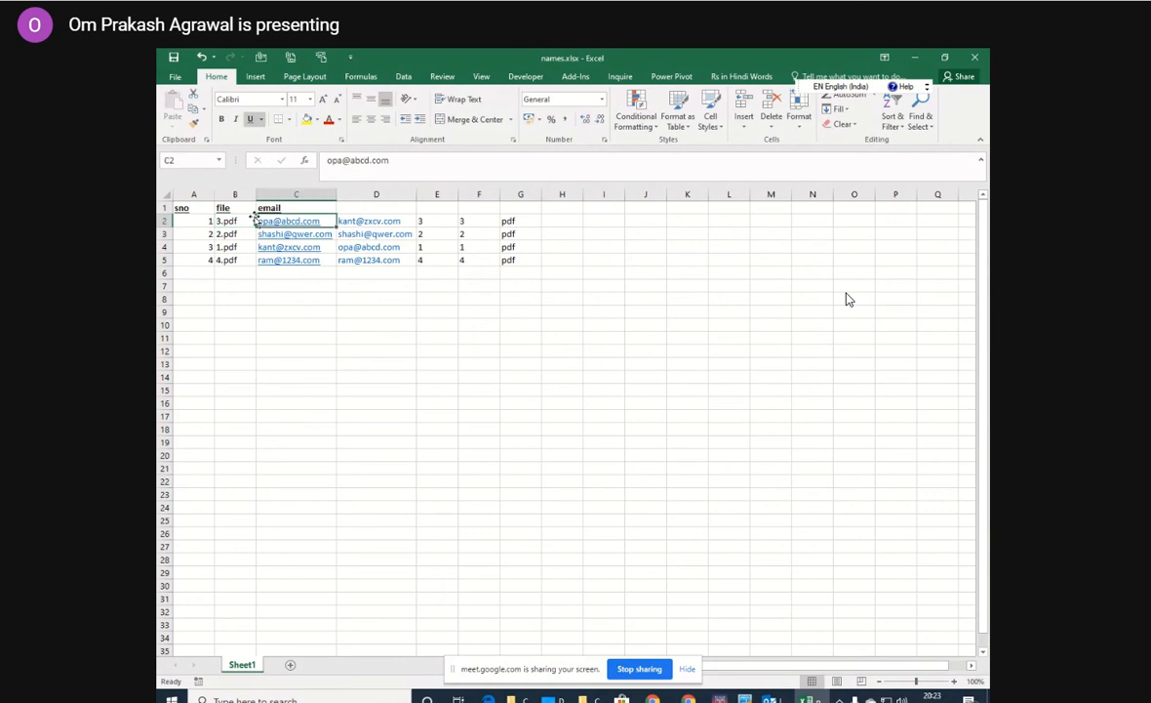
key(shift+Down)
key(shift+Down)
key(shift+Down)
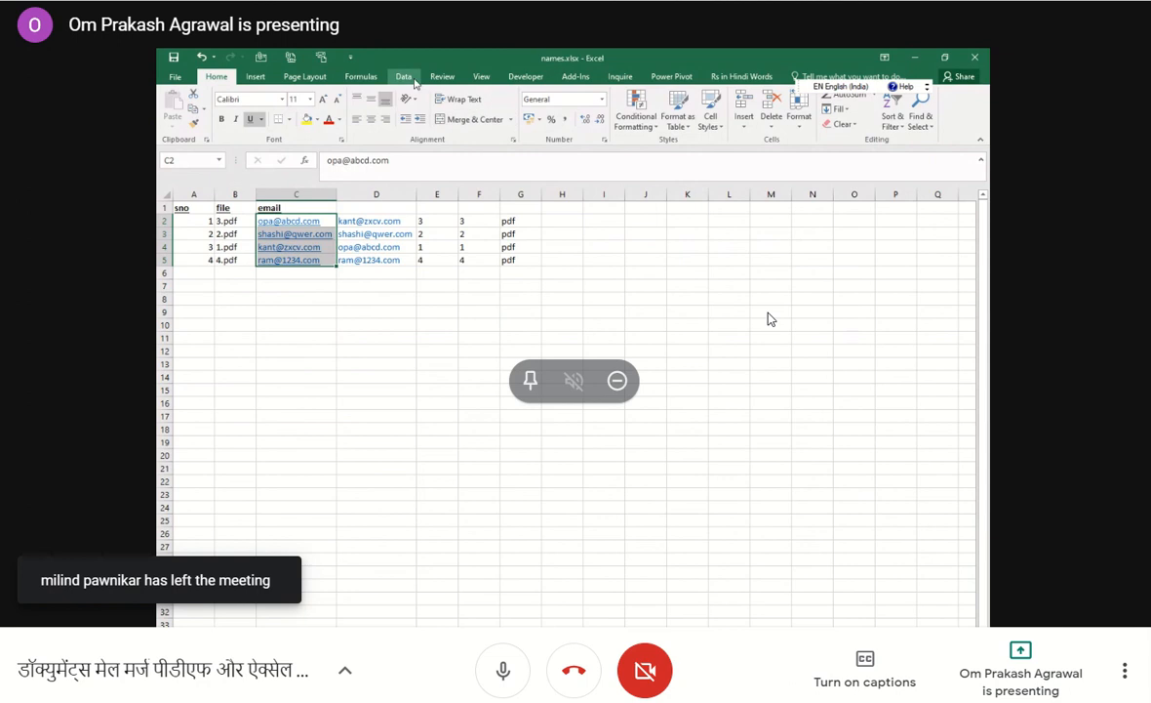
click(404, 77)
click(562, 121)
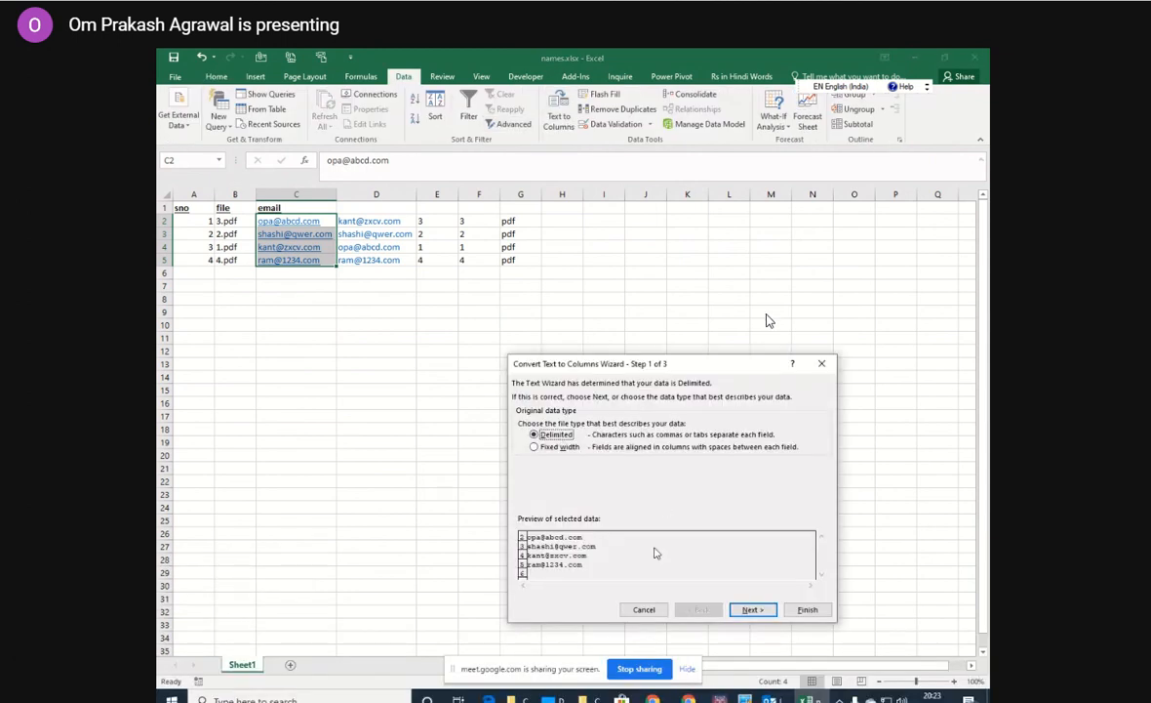
click(751, 610)
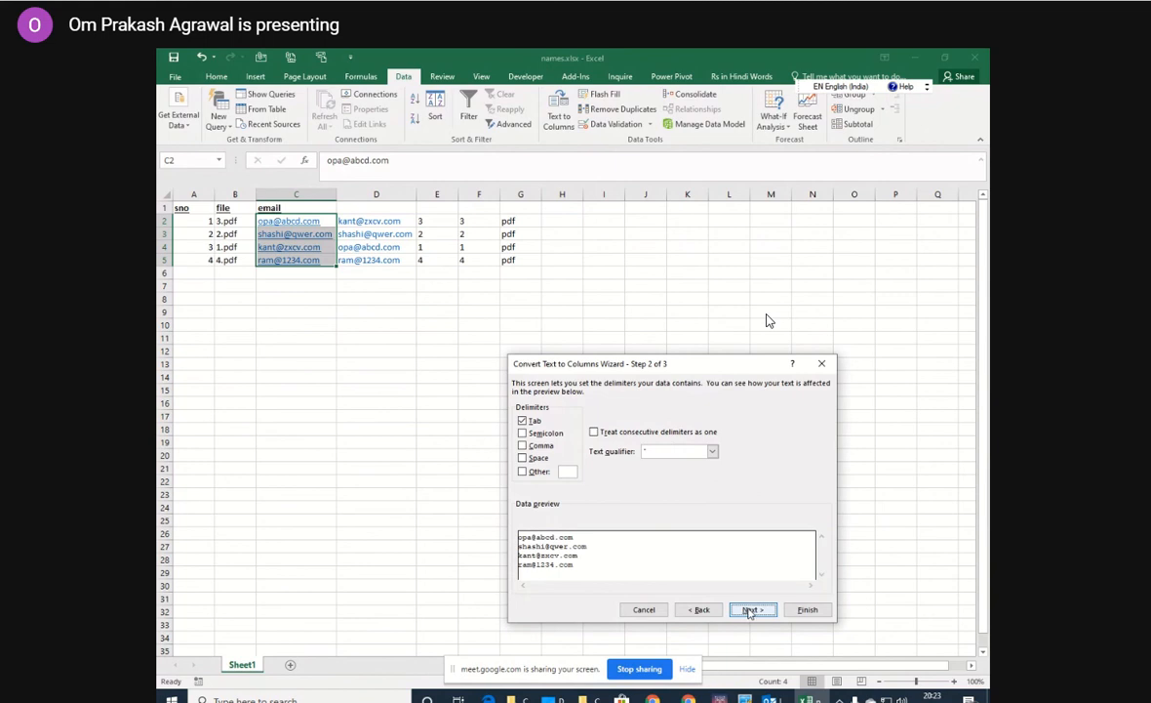
click(522, 420)
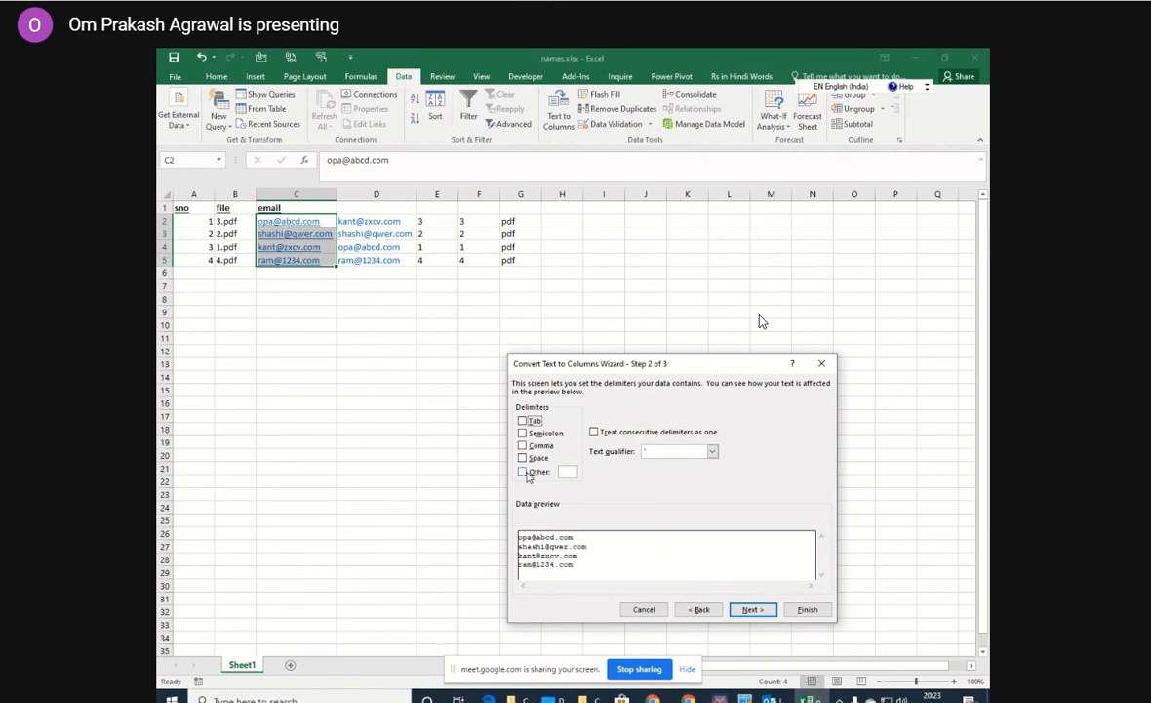
click(523, 472)
text(@)
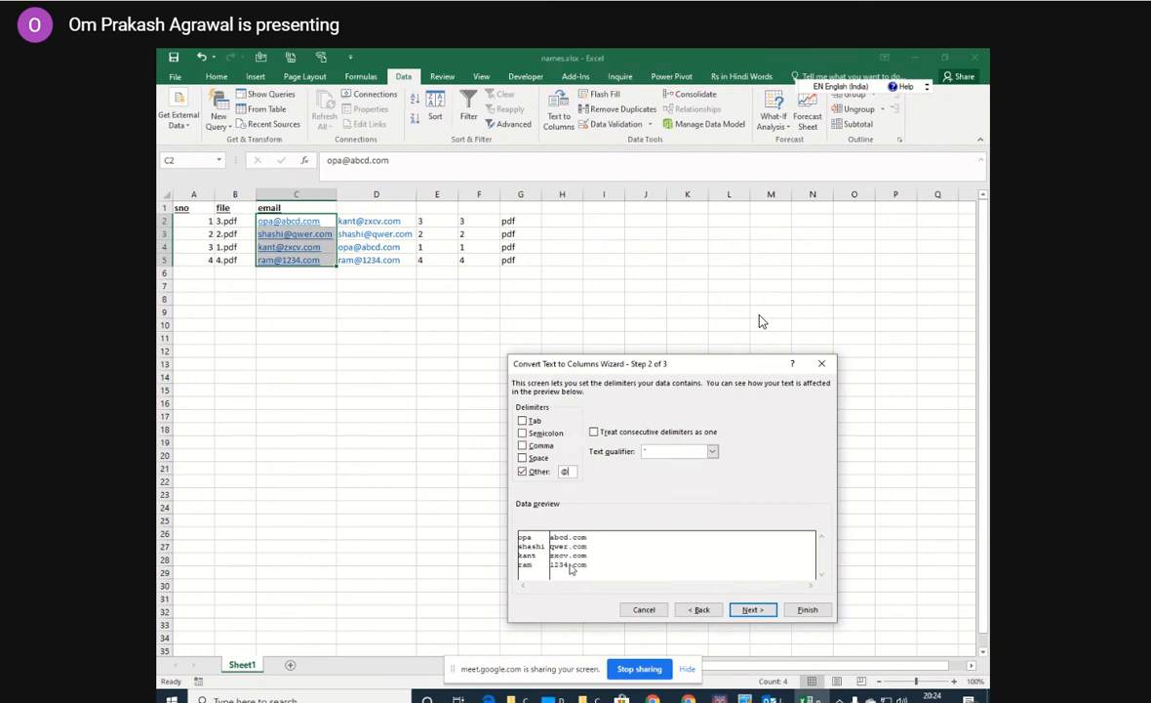
click(753, 609)
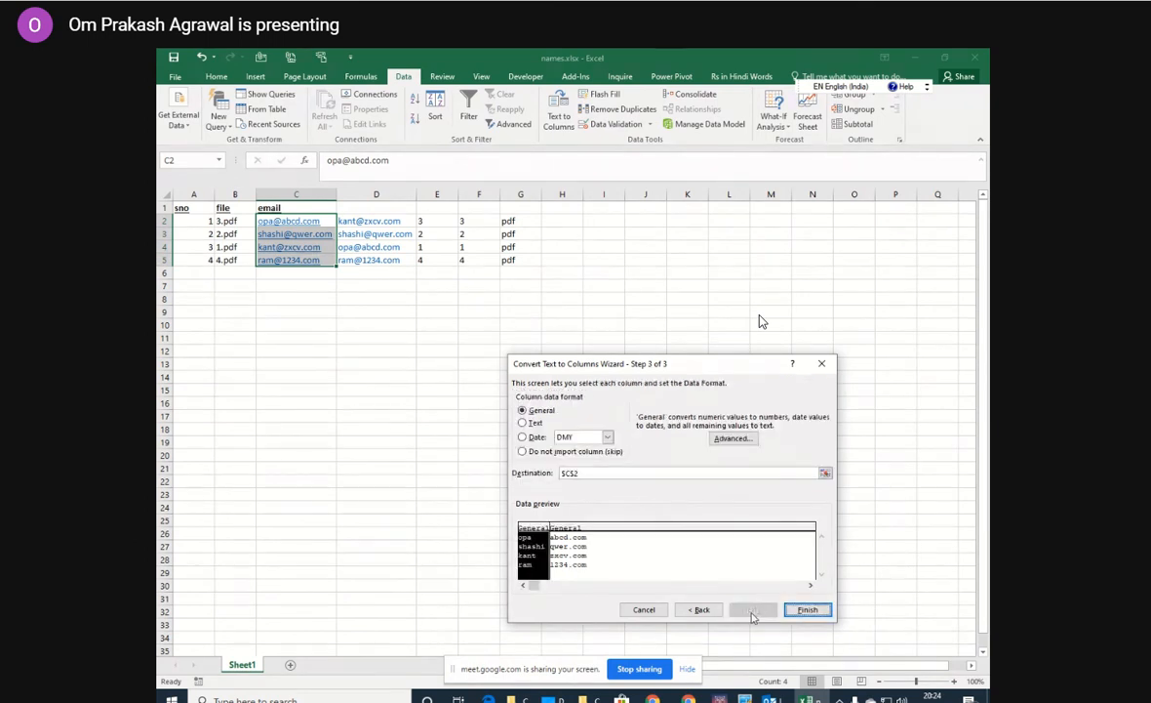
click(808, 610)
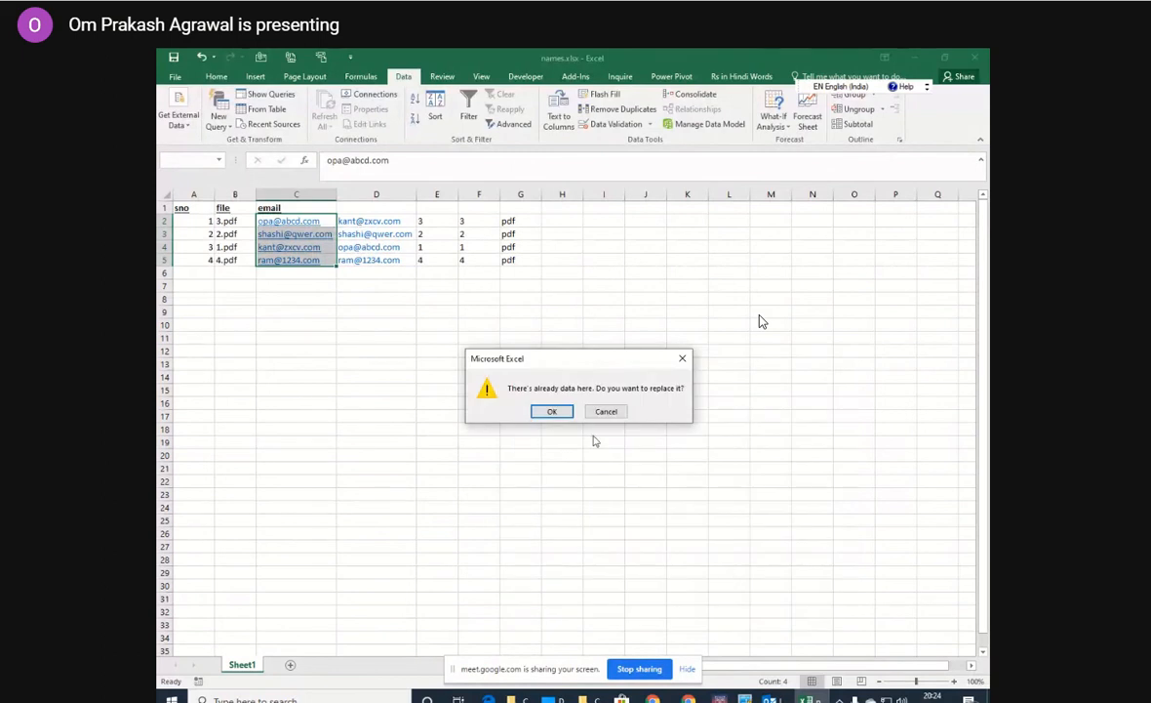
click(552, 411)
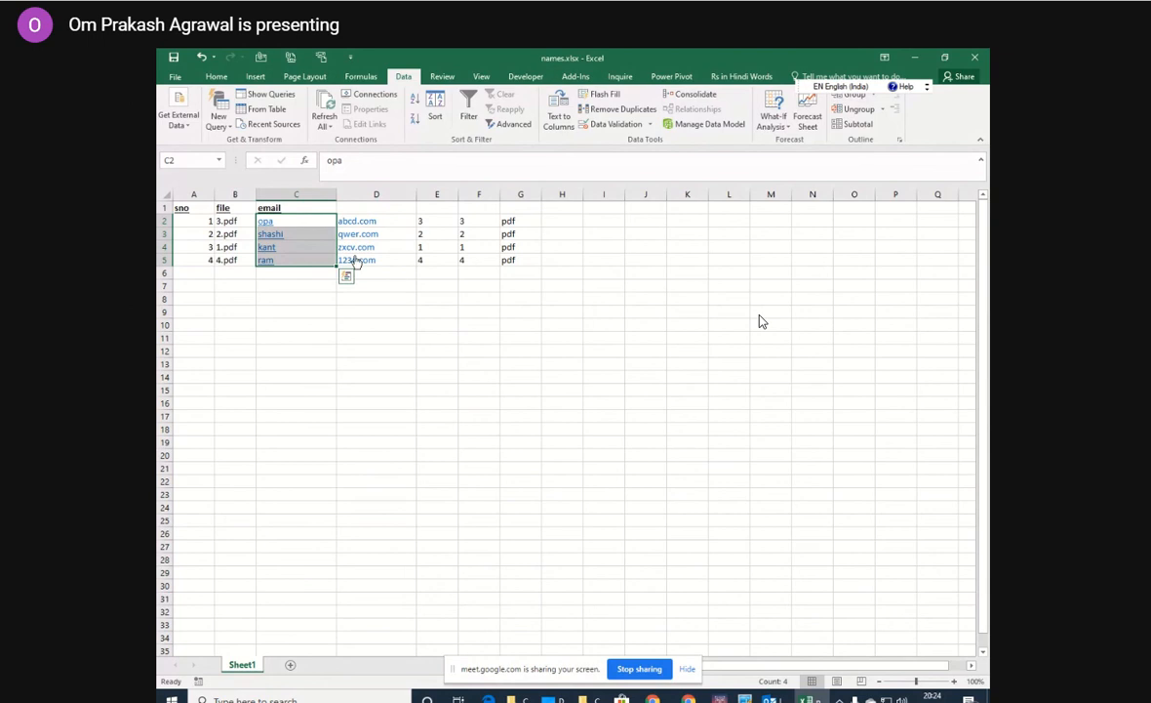
click(201, 57)
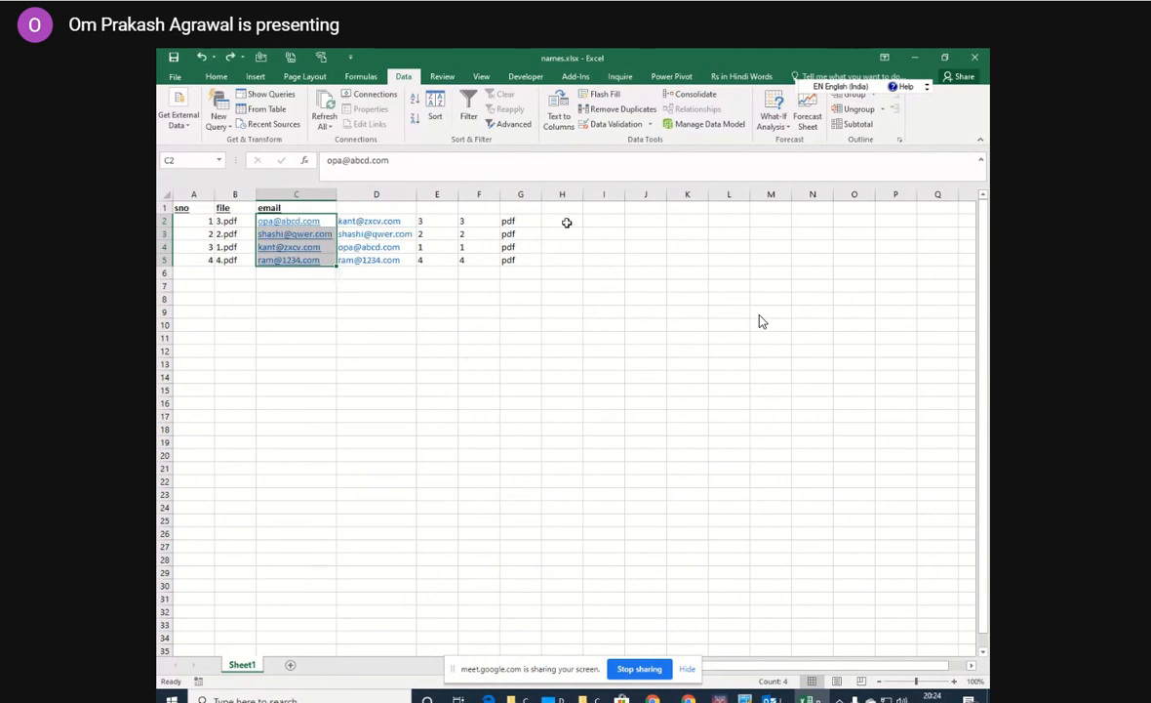
Enter opa in cell H2 as the part of the first email address before the @.
click(567, 223)
text(o)
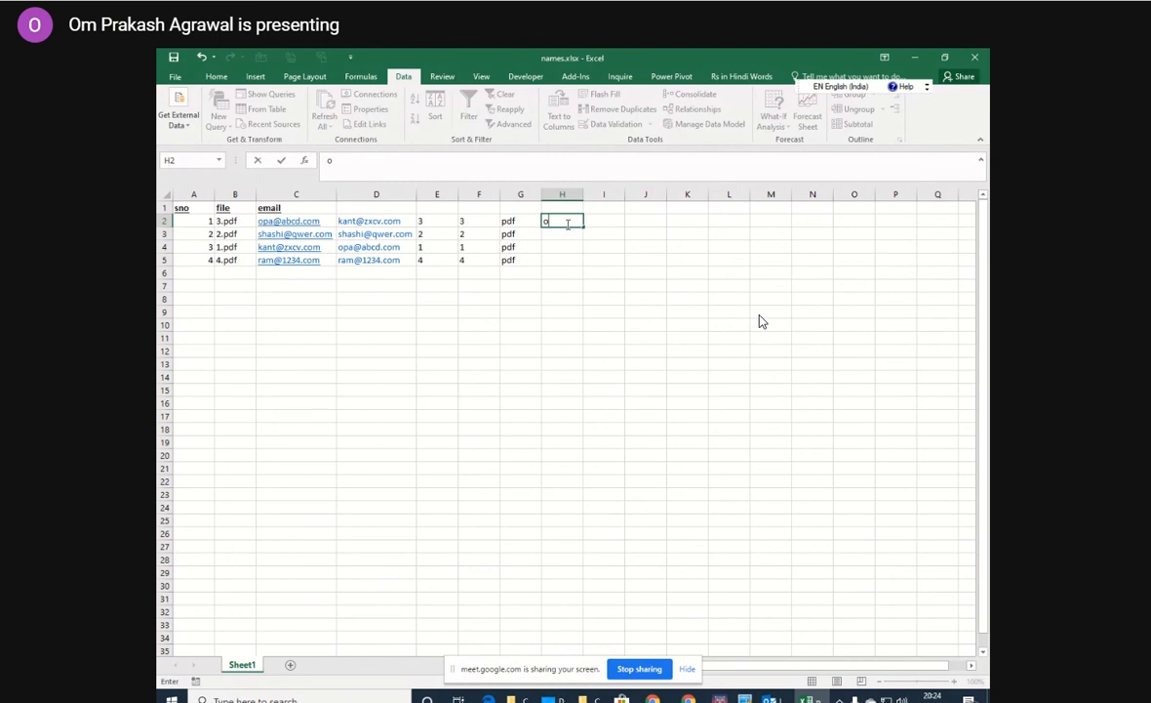
text(pa)
key(Return)
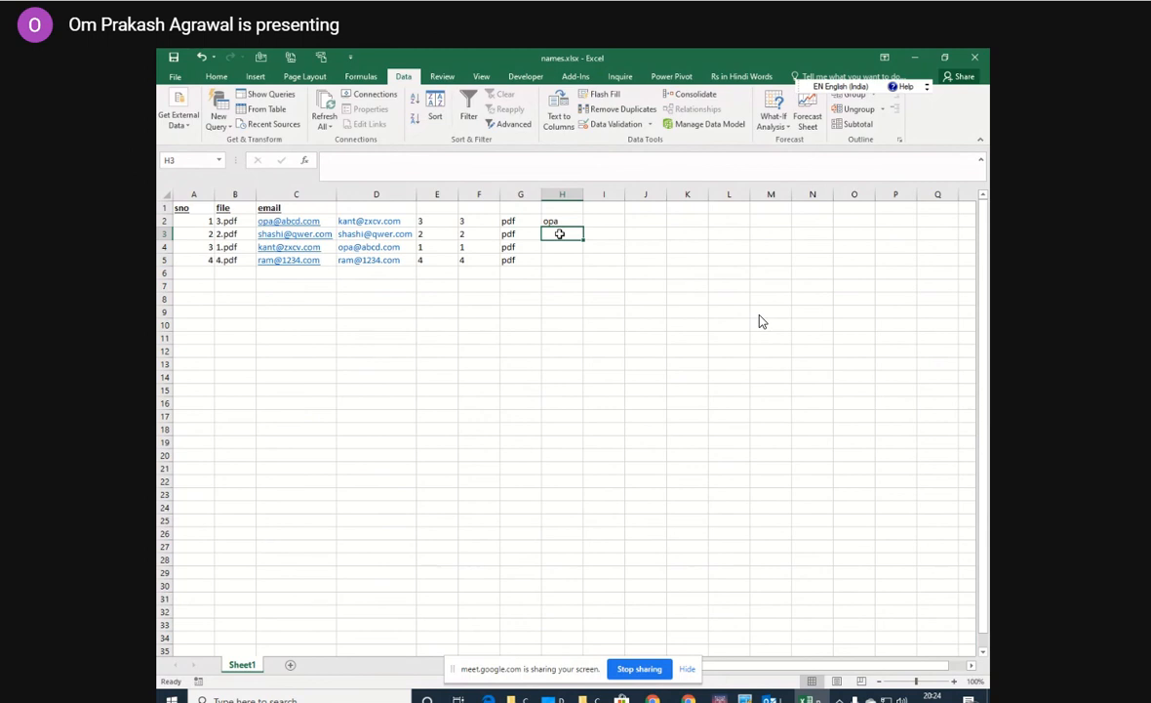
Flash Fill column H with the part before the @ of the remaining email addresses.
key(ctrl+e)
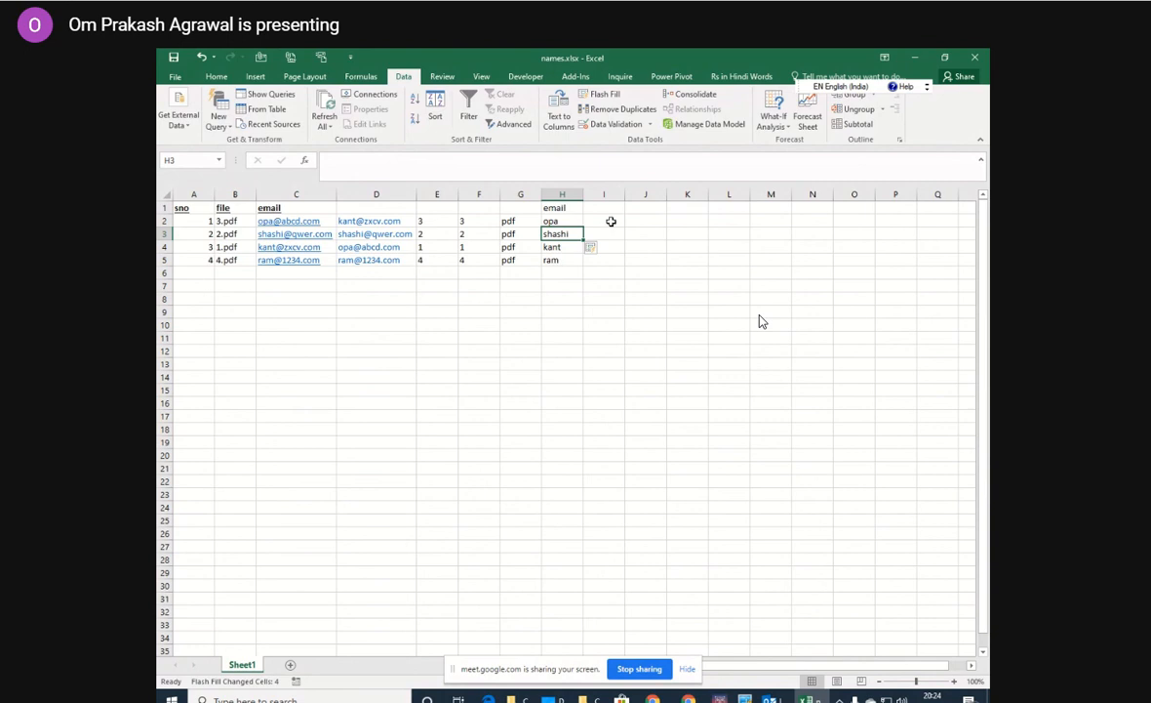
click(611, 221)
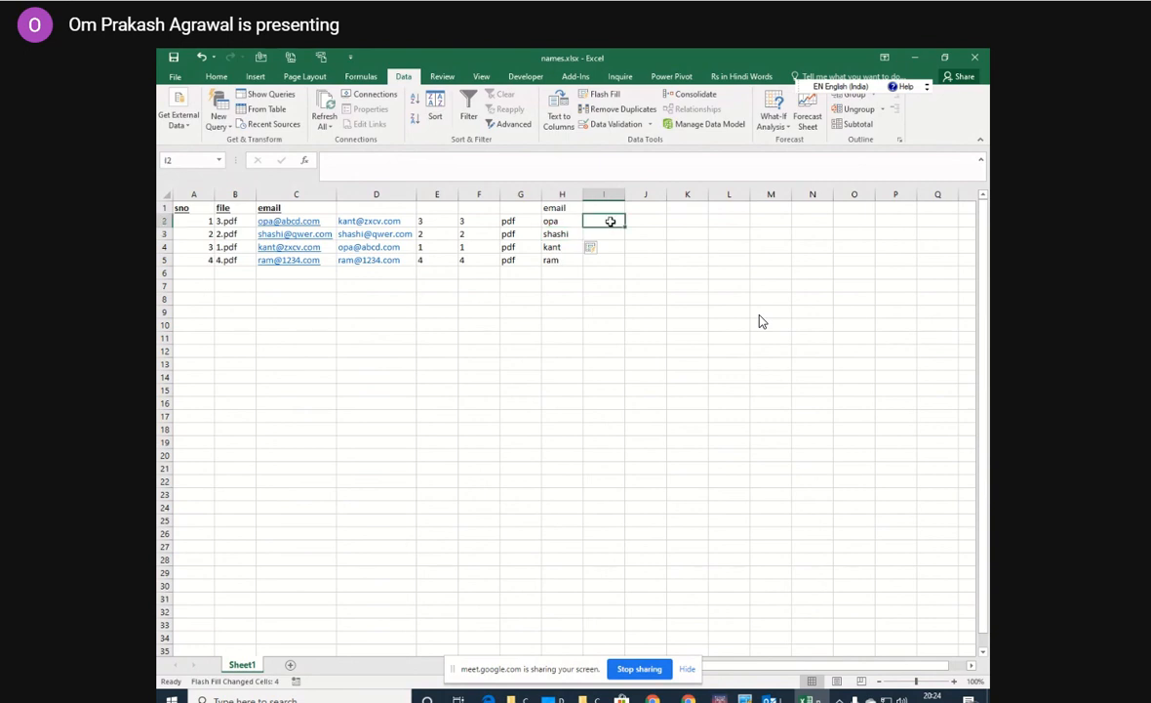
text(@)
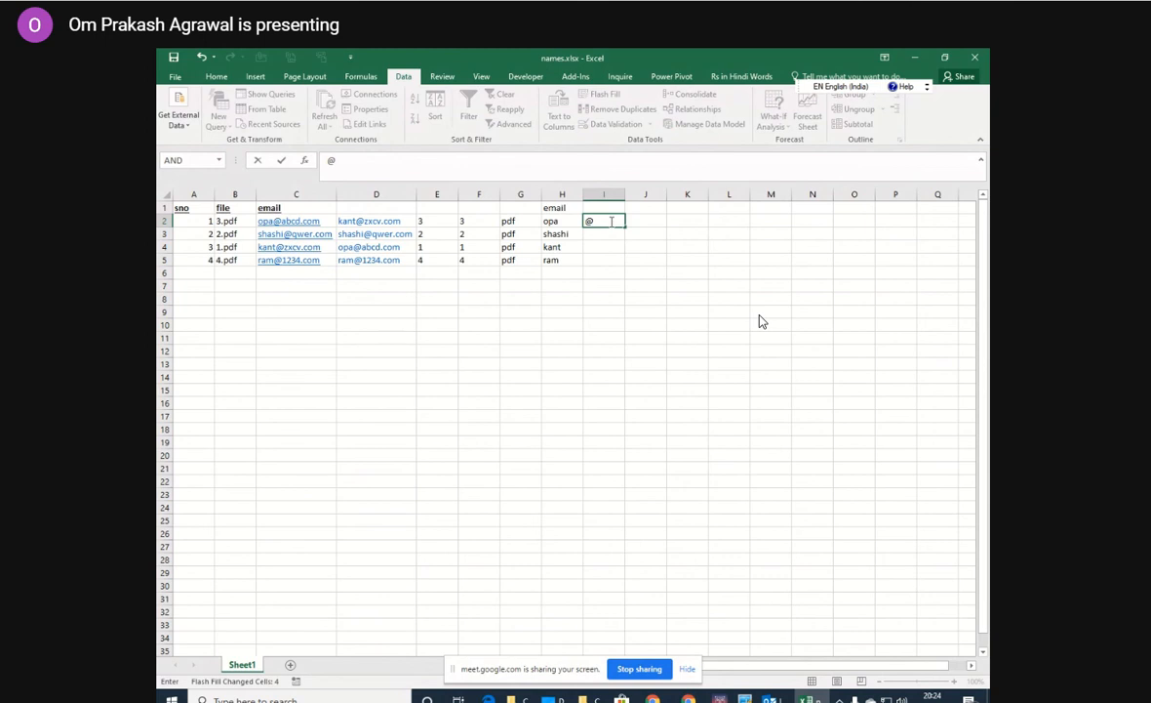
text(abcd.com)
key(Return)
click(542, 382)
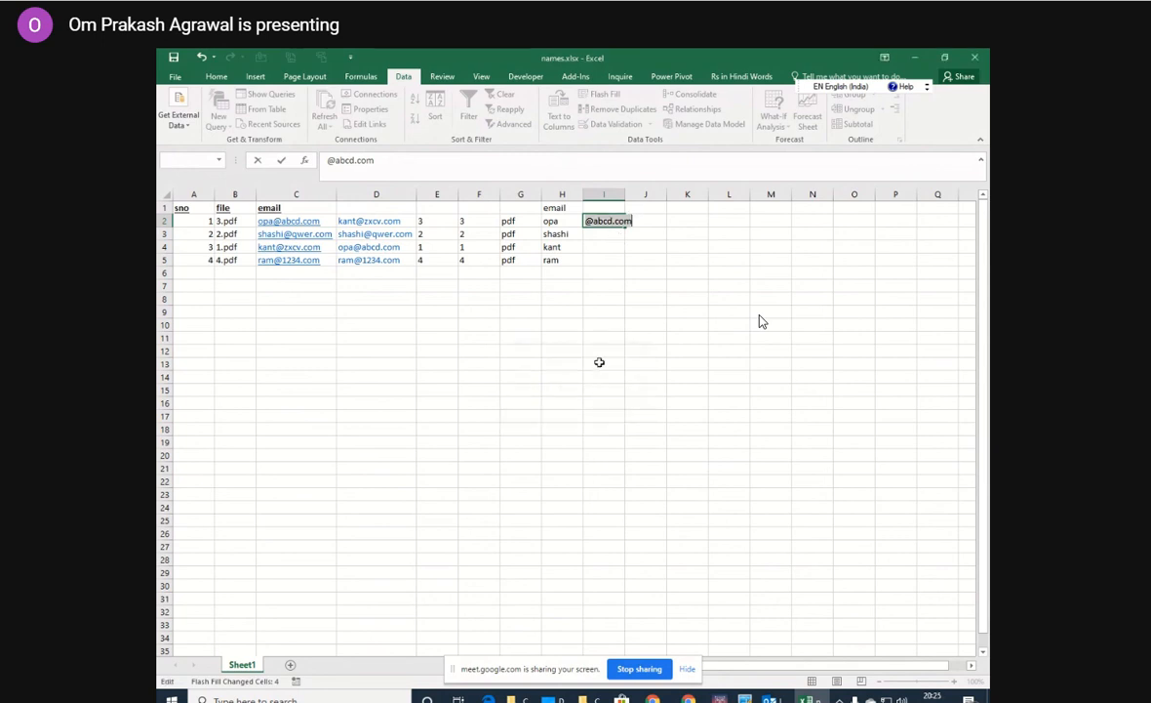
text(=)
click(610, 235)
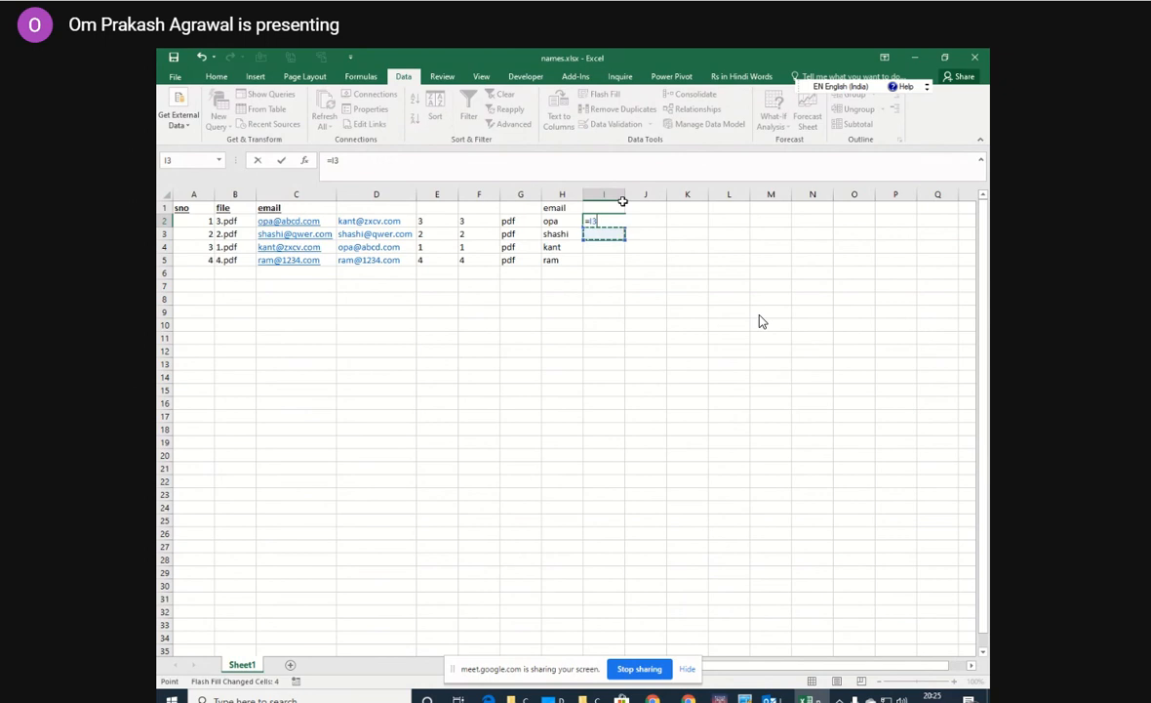
text(`)
key(BackSpace)
key(BackSpace)
key(BackSpace)
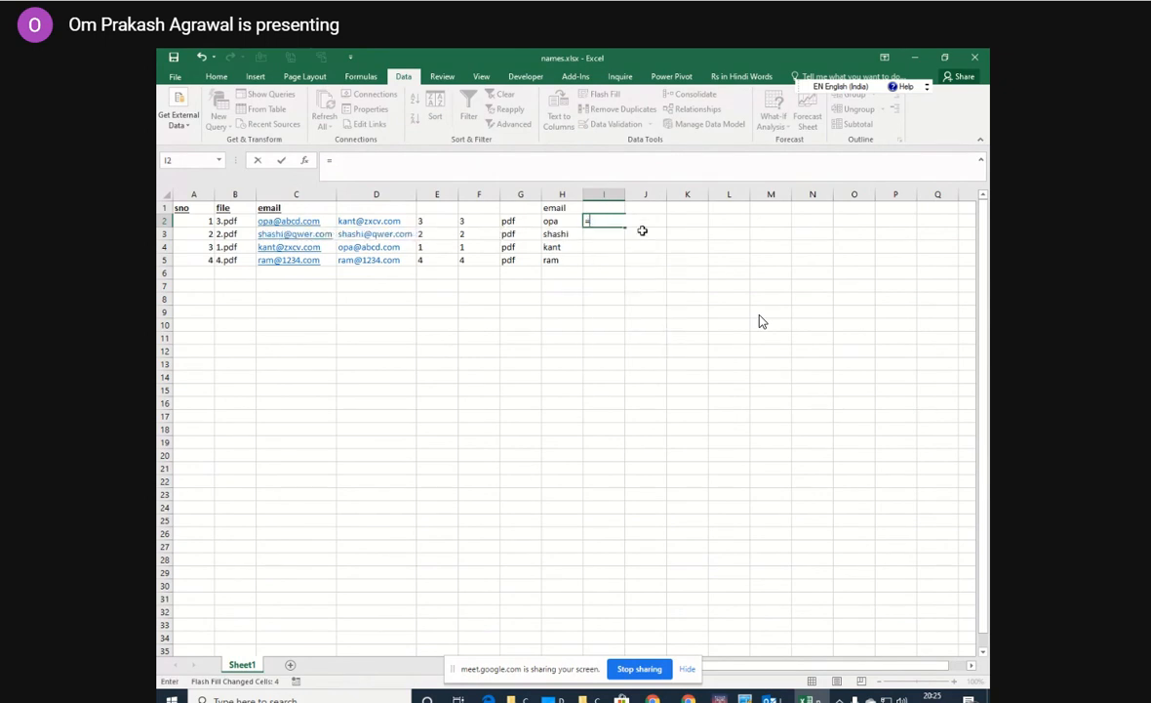
key(BackSpace)
click(620, 244)
click(601, 224)
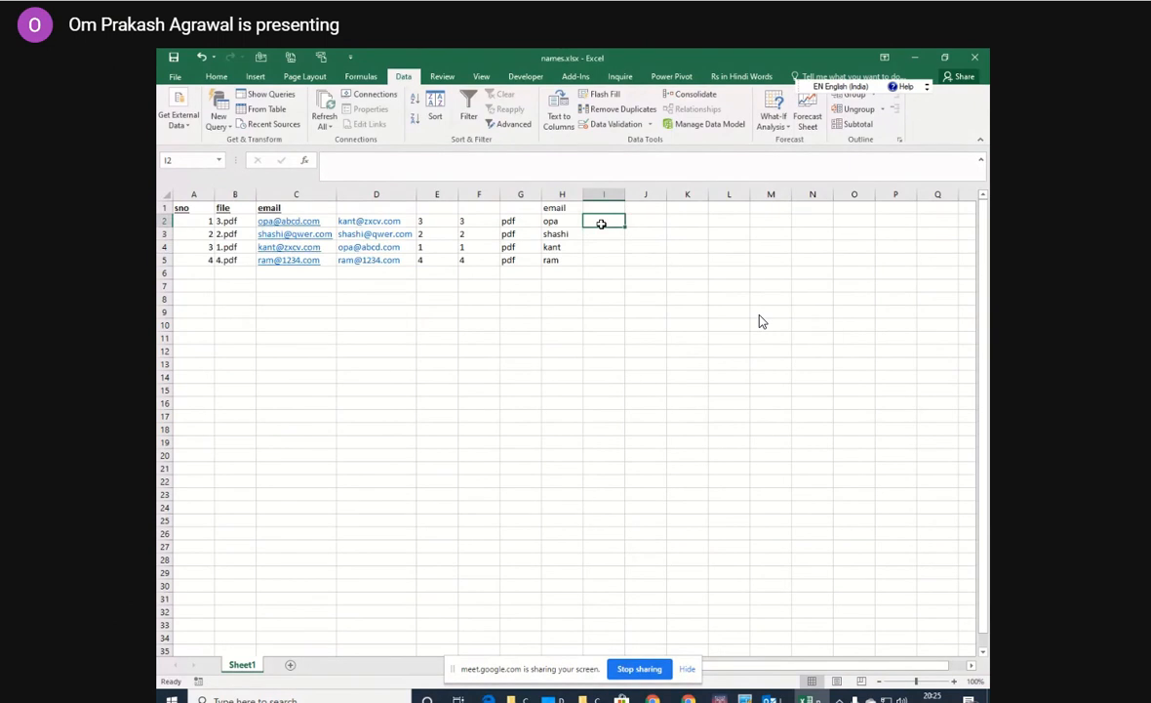
Enter abcd@com in cell I2, widen column I slightly, and Flash Fill the same domain pattern for the other rows.
text(abc)
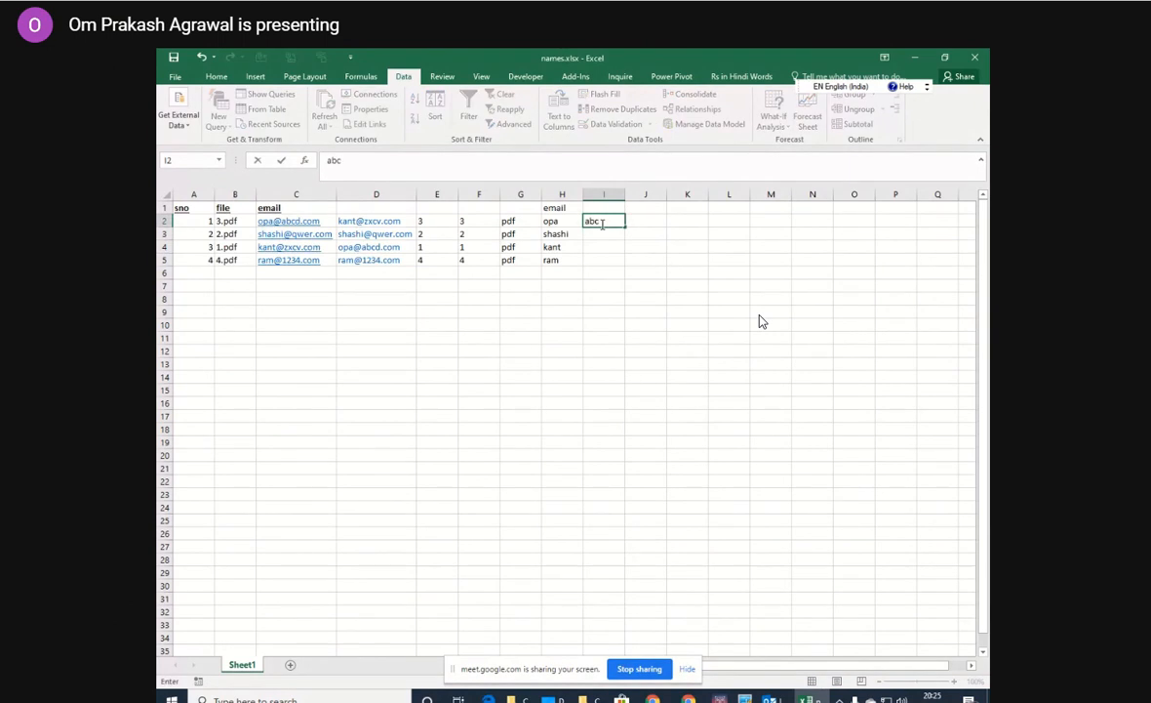
text(d@com)
key(Return)
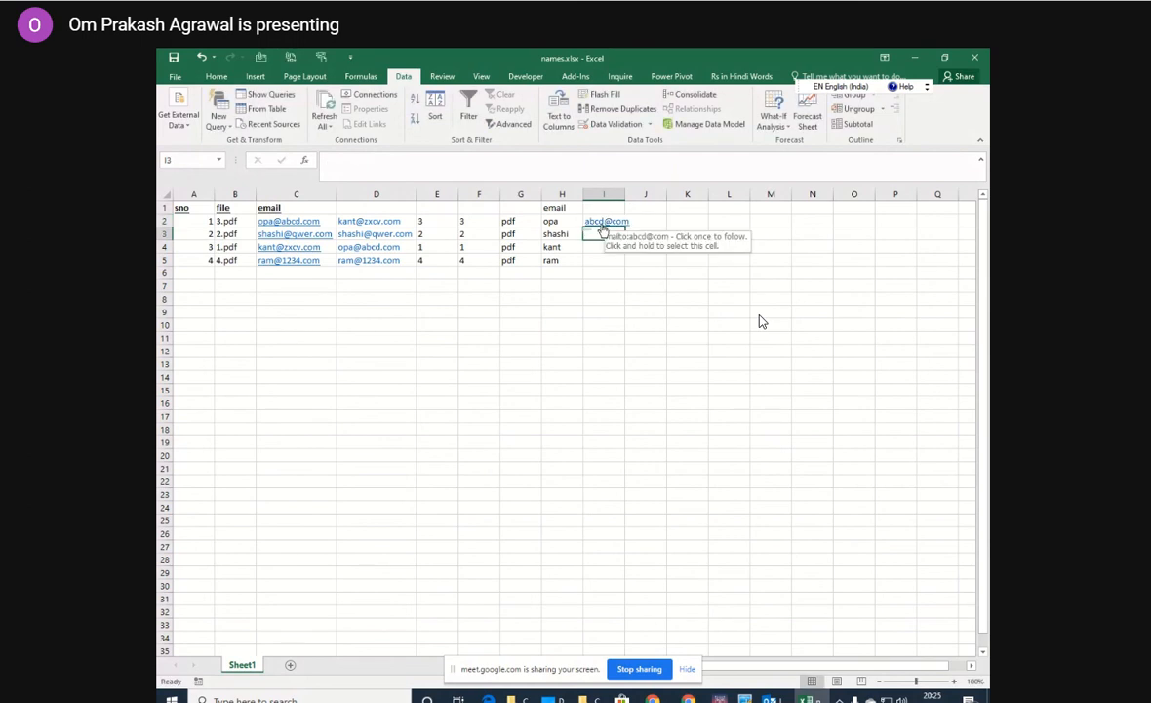
drag(624, 200, 632, 200)
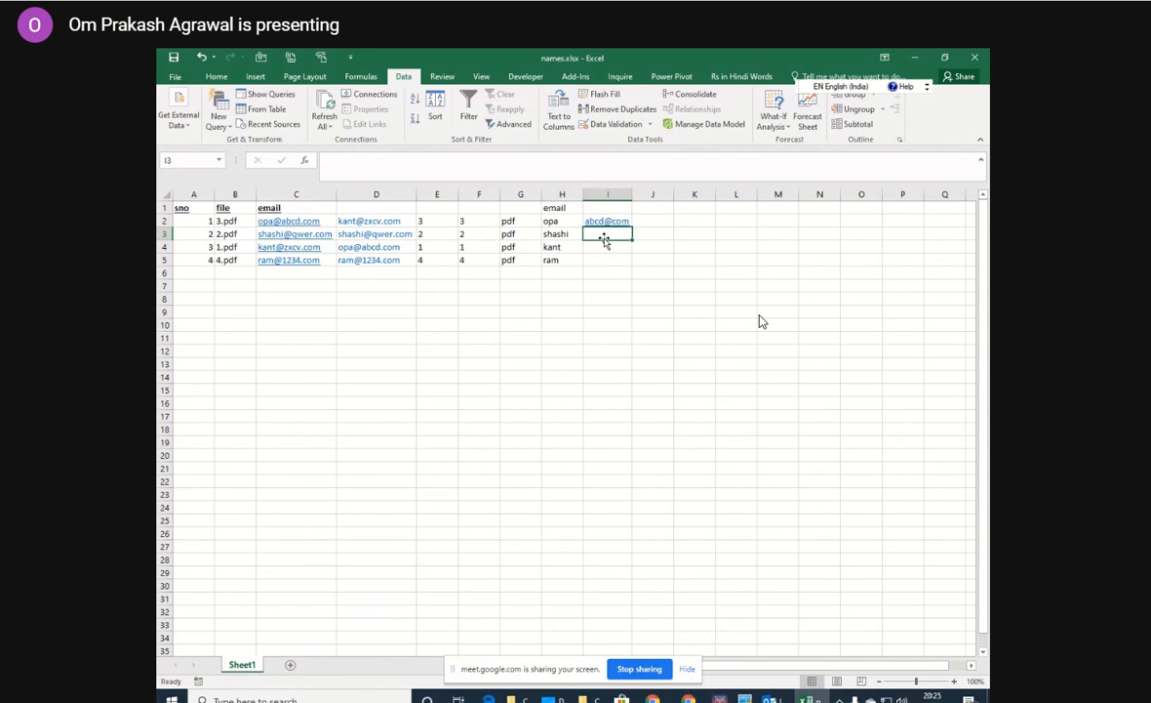
key(ctrl+e)
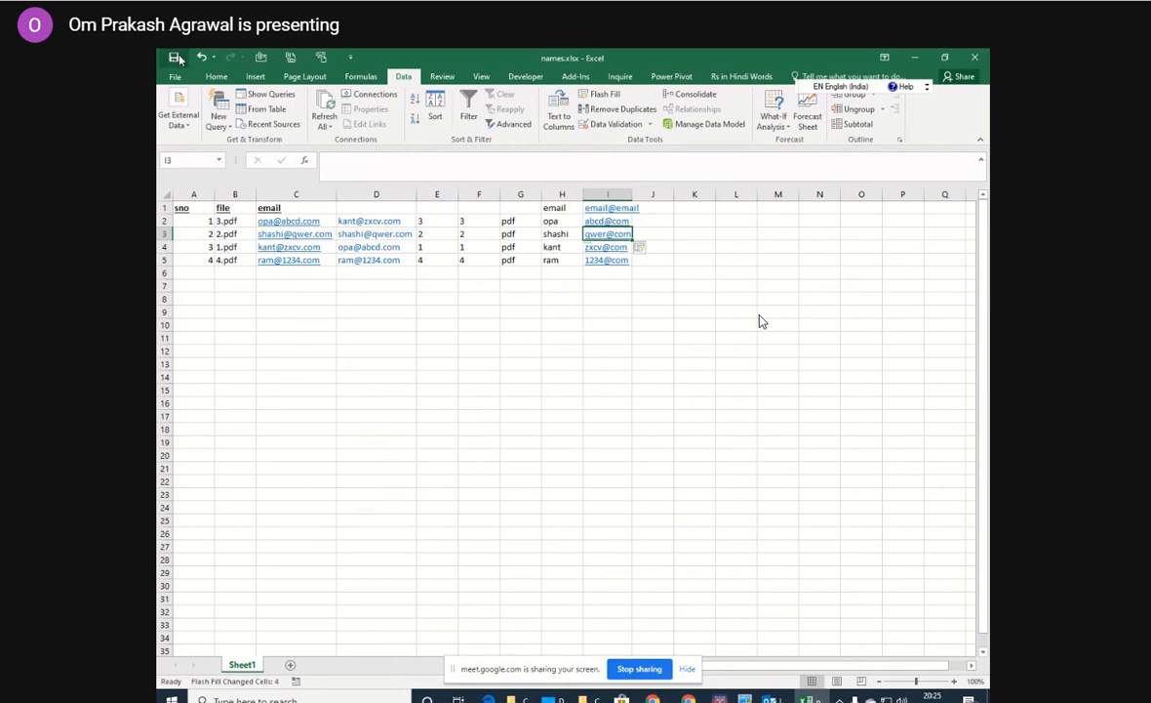
Close the names.xlsx workbook.
click(976, 59)
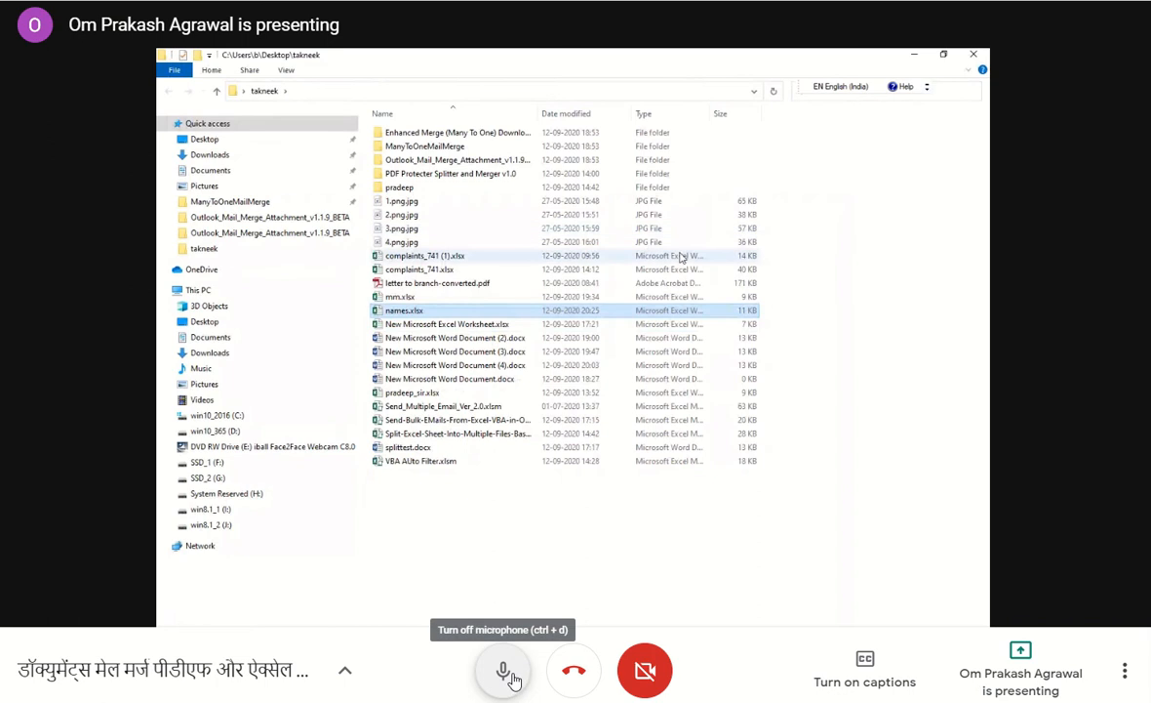
click(509, 673)
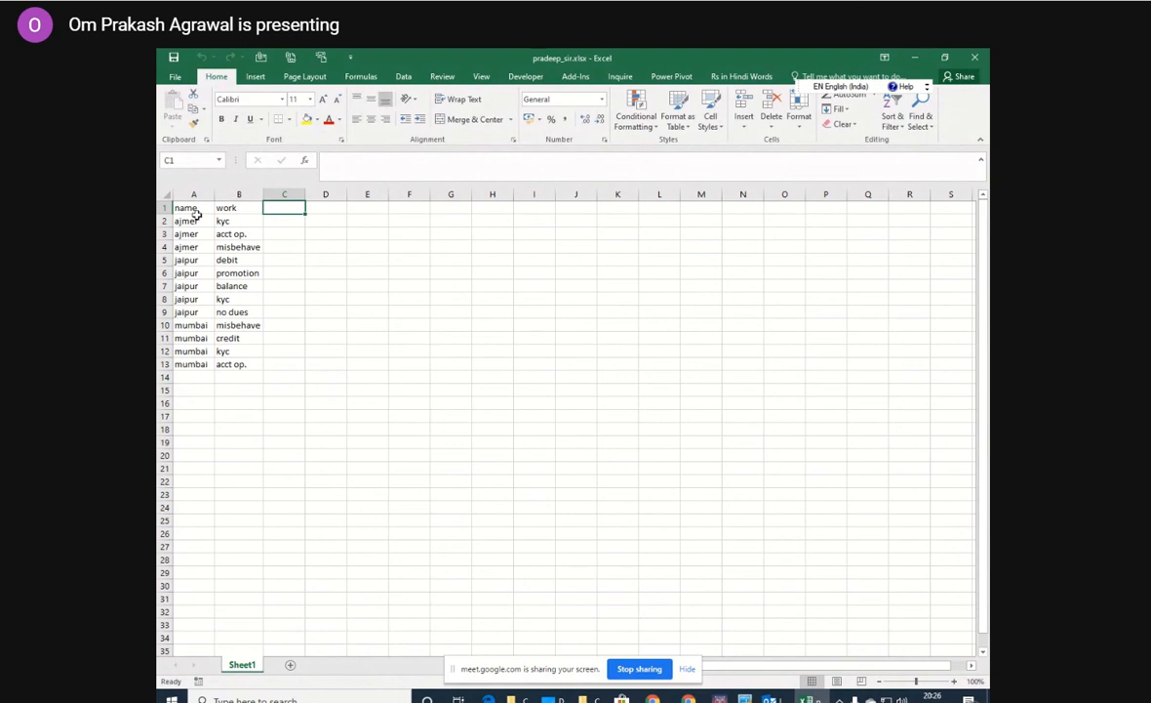
Make the name and work headers in A1:B1 bold and underlined.
drag(187, 207, 225, 208)
click(222, 118)
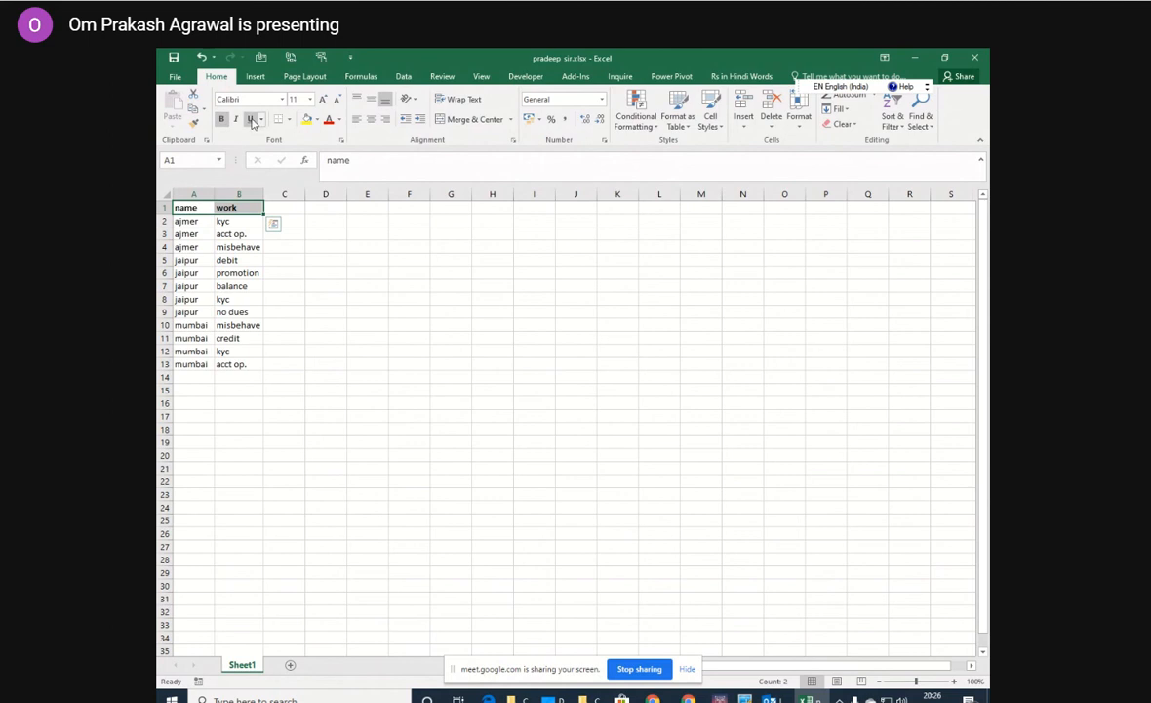
click(251, 119)
click(324, 257)
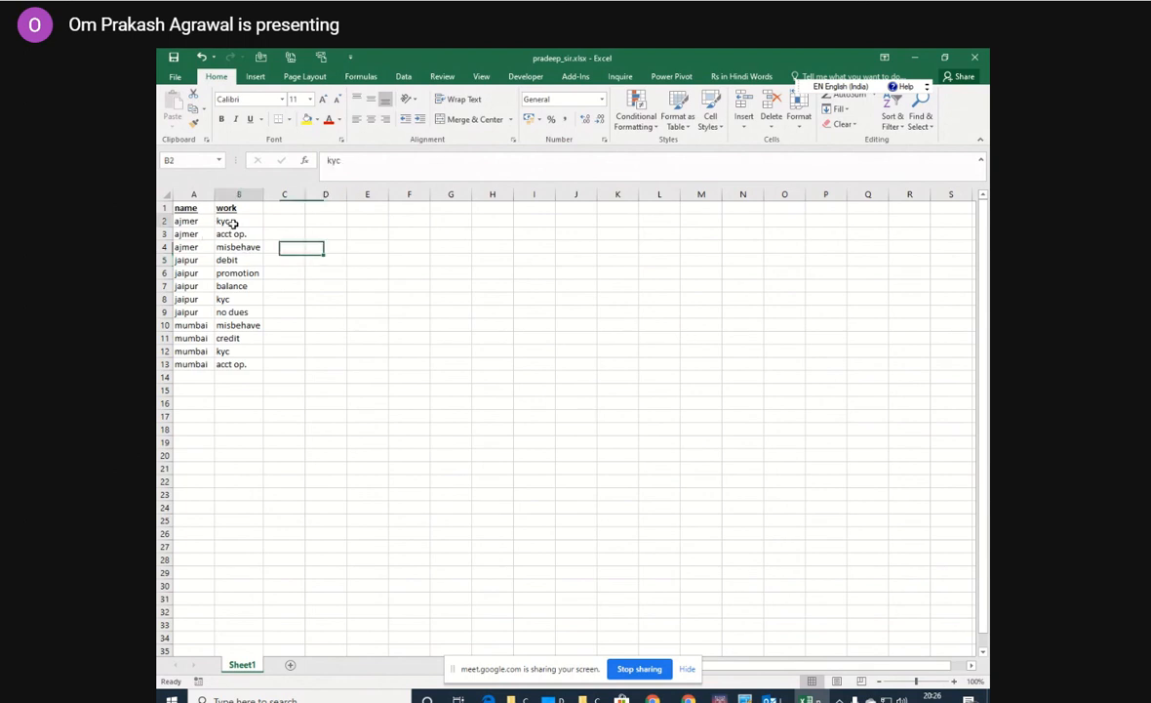
Convert the name and work data in A1:B13 into a table with headers.
click(233, 223)
click(234, 235)
click(237, 248)
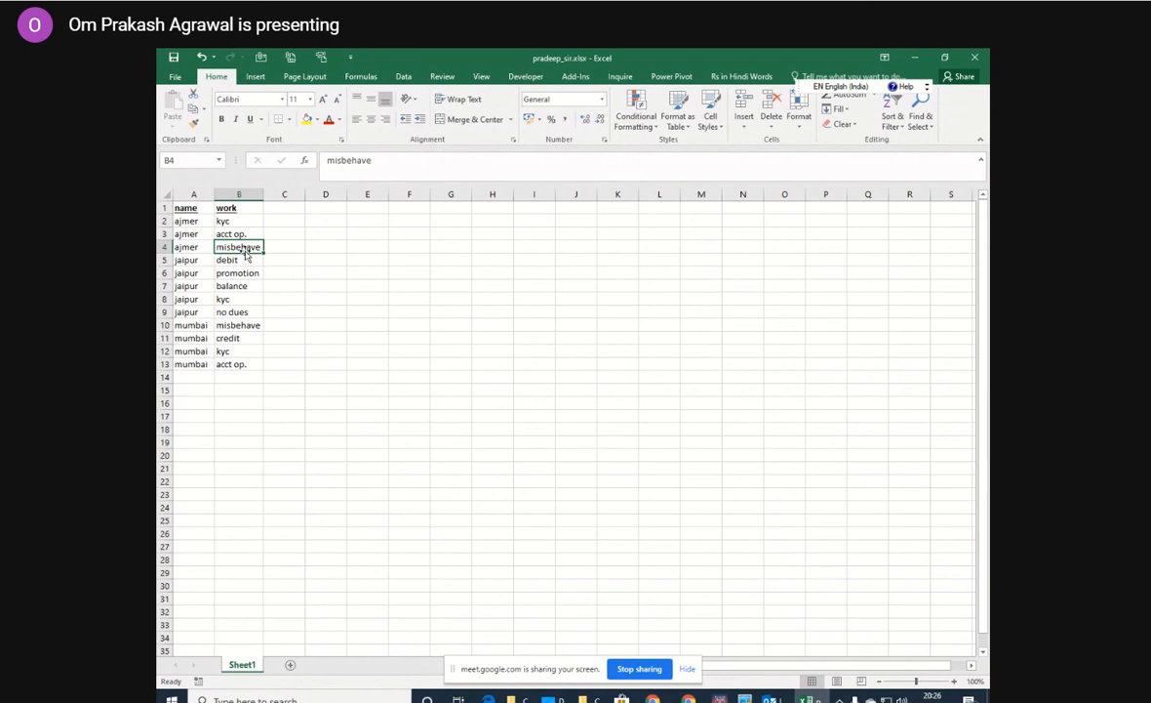
click(195, 225)
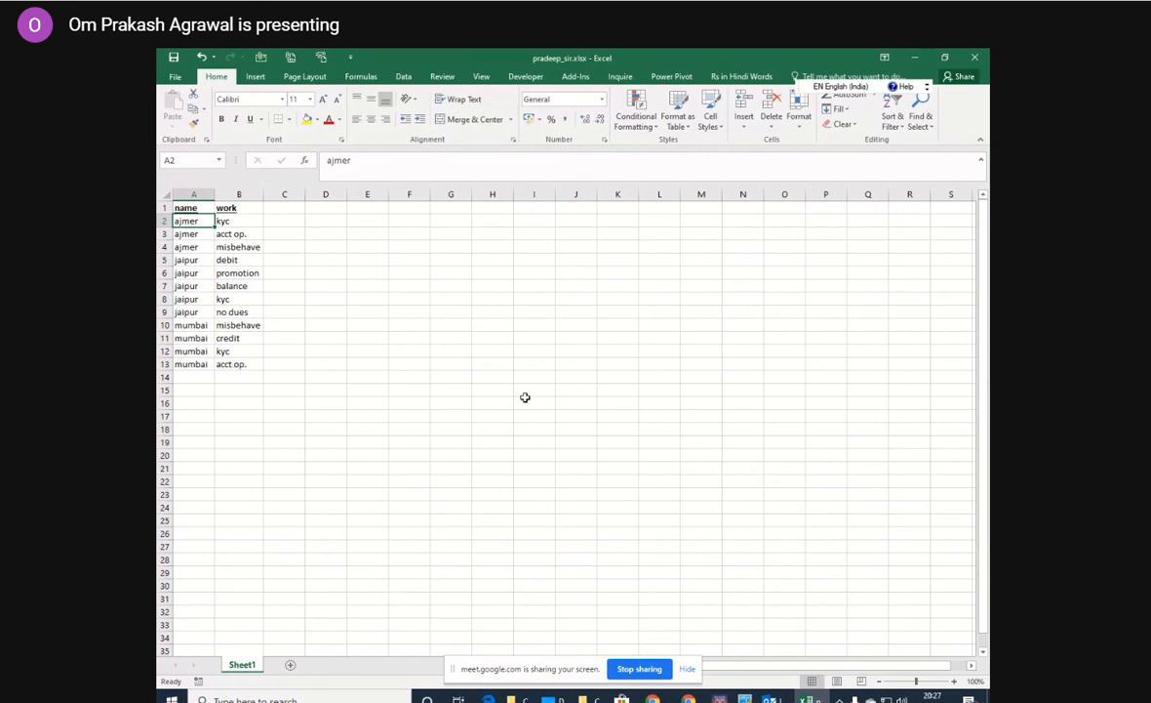
key(ctrl+t)
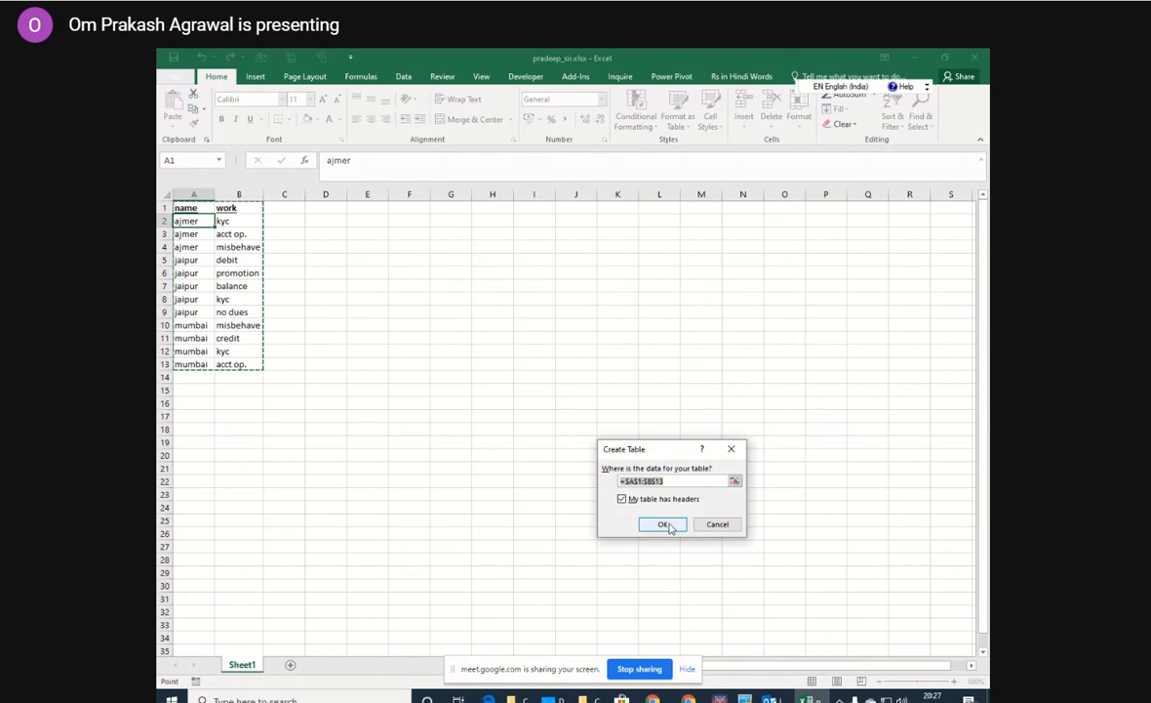
click(664, 524)
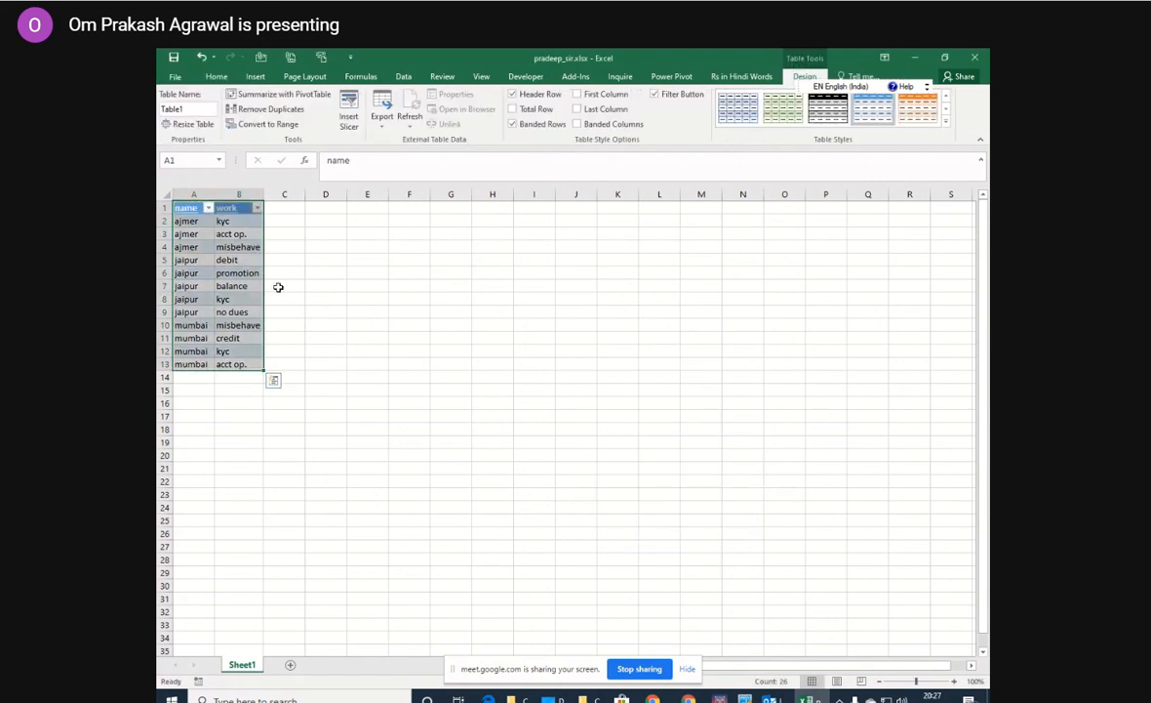
Create a PivotTable from Table1 on the existing worksheet at cell D2.
click(255, 76)
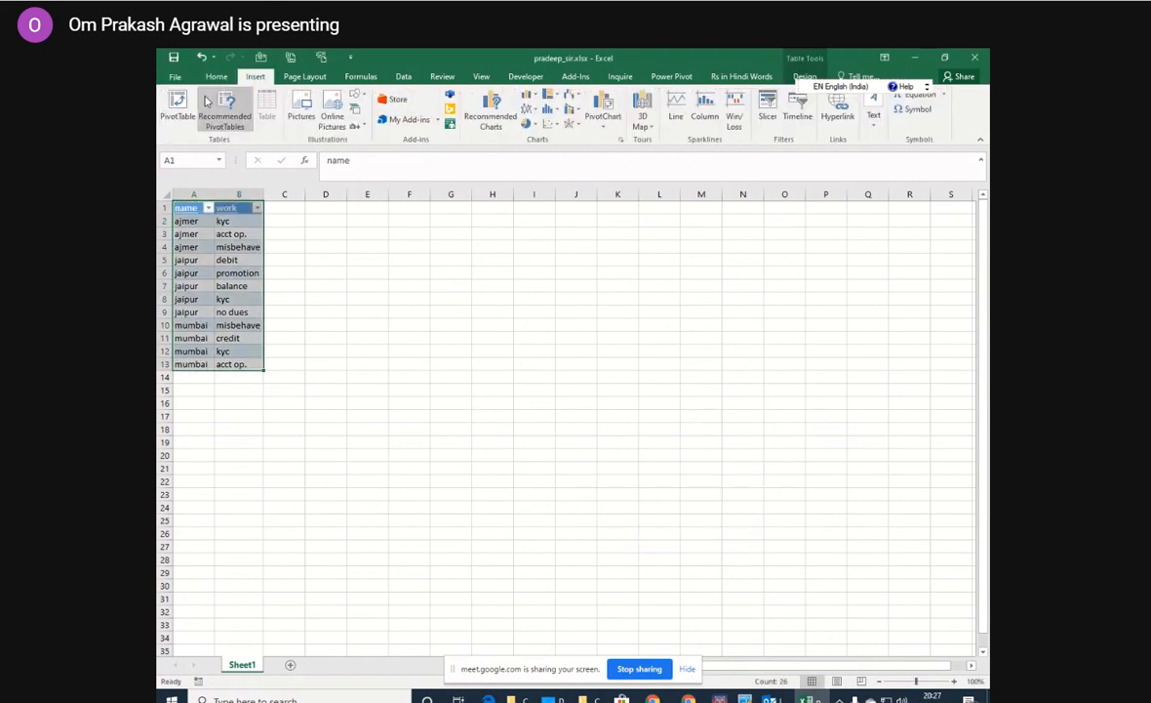
click(177, 109)
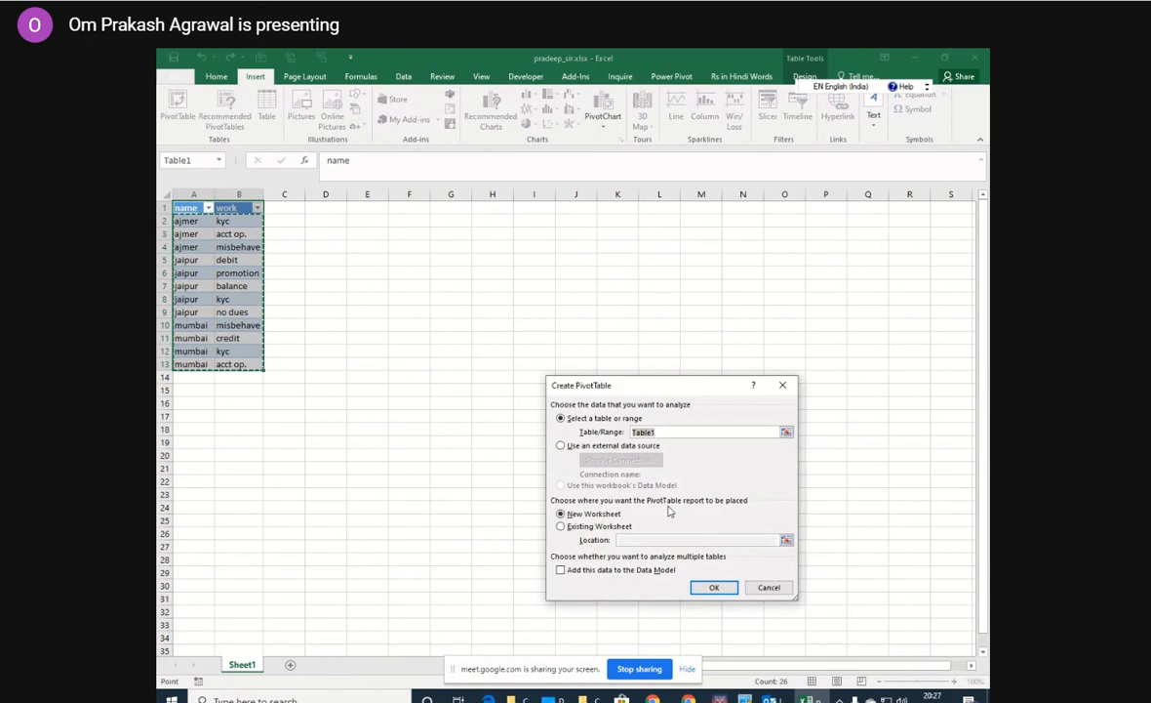
click(590, 526)
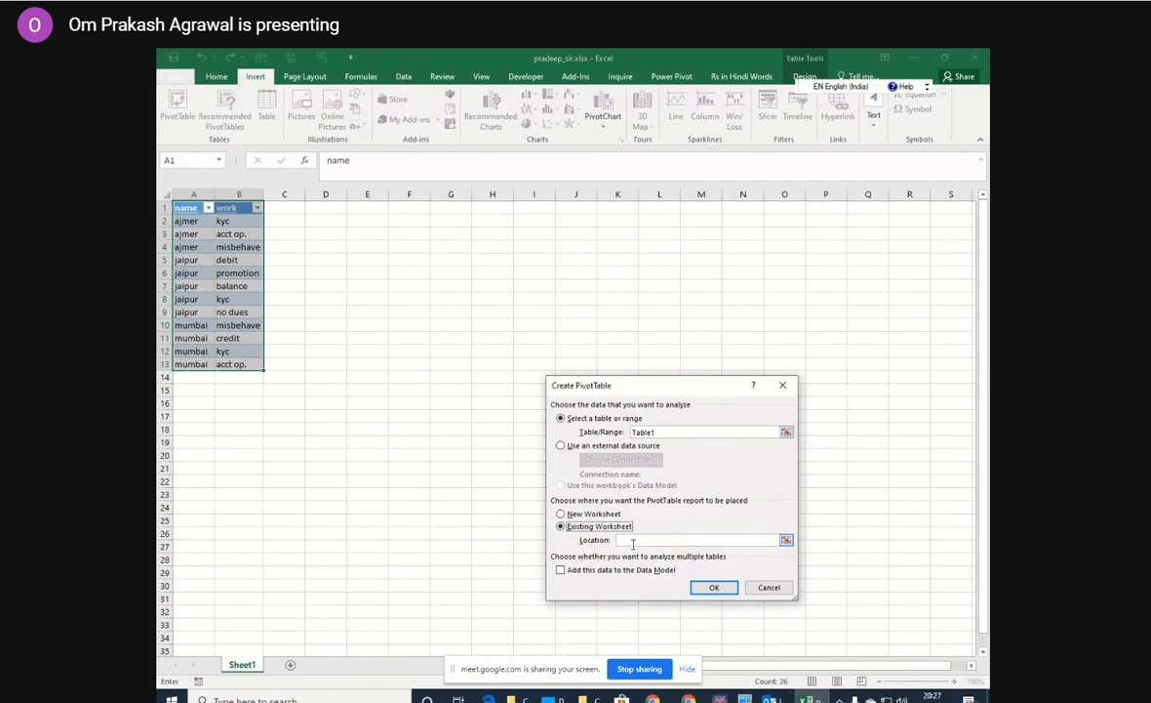
click(332, 219)
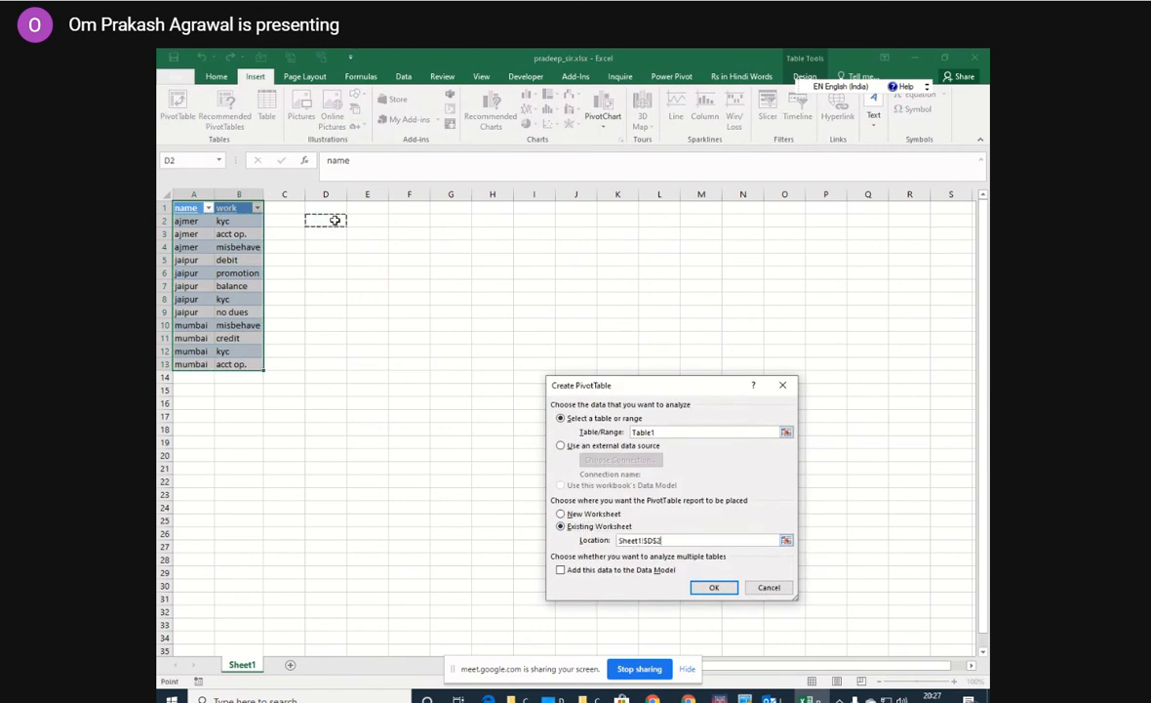
click(714, 587)
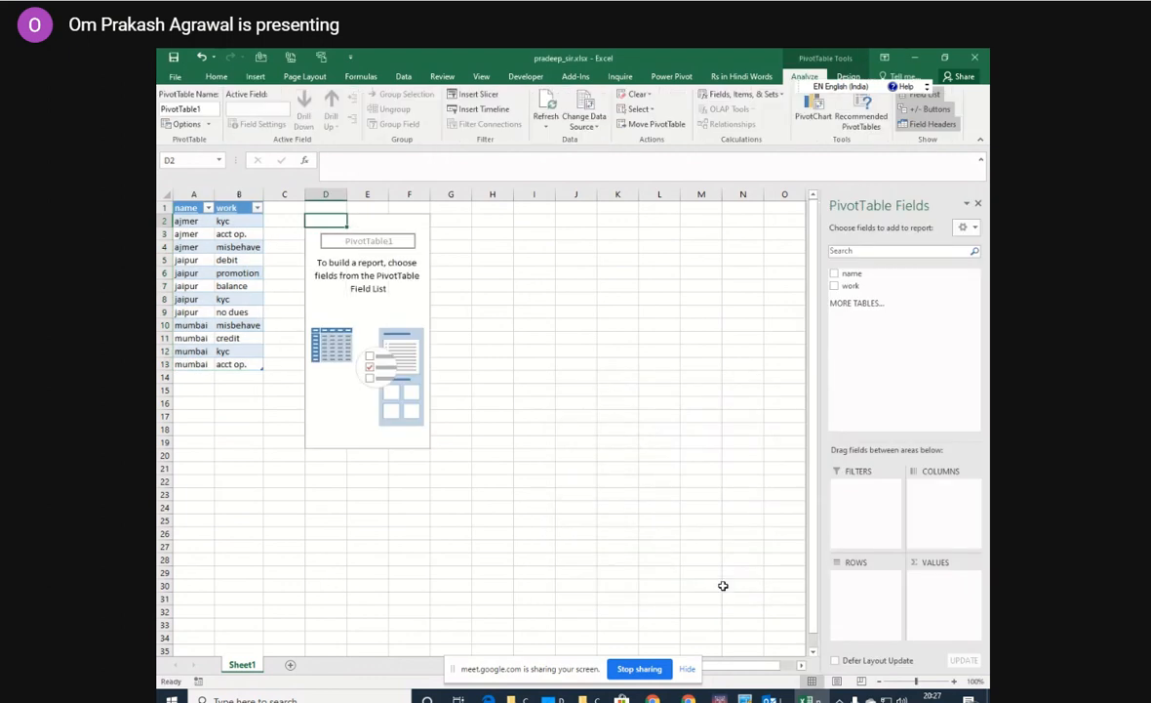
Lay out the PivotTable with name as rows, work as columns, and Count of work as values.
drag(855, 274, 850, 581)
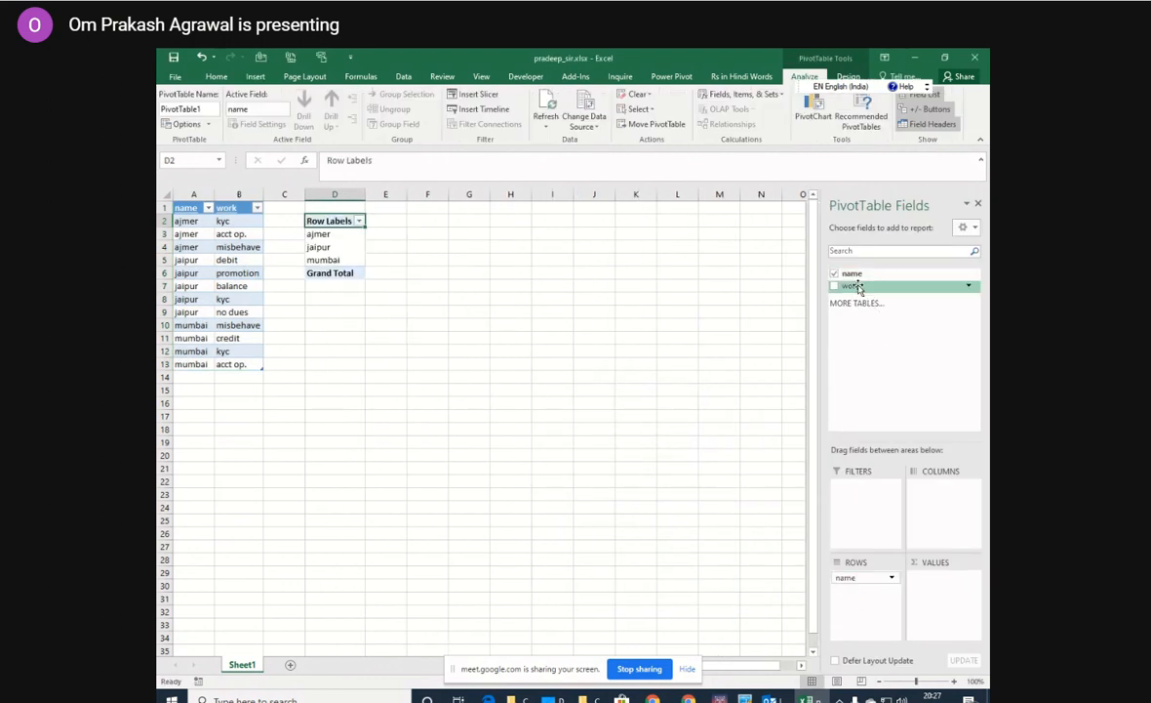
drag(850, 285, 942, 493)
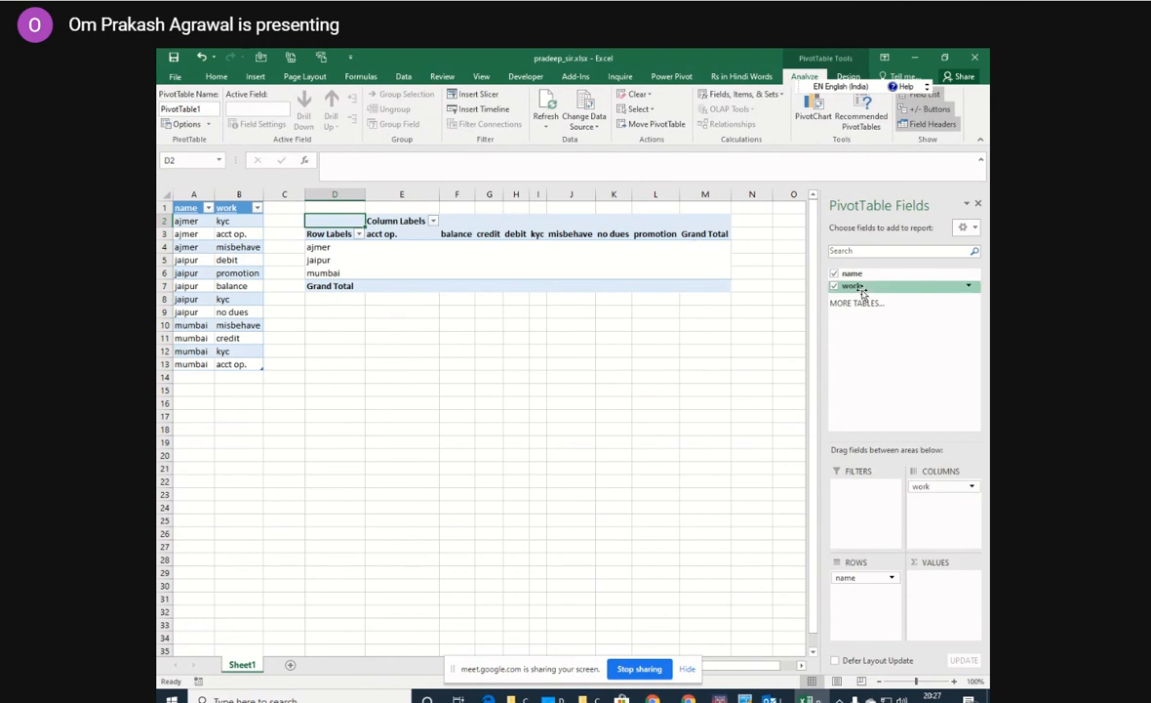
drag(852, 285, 938, 601)
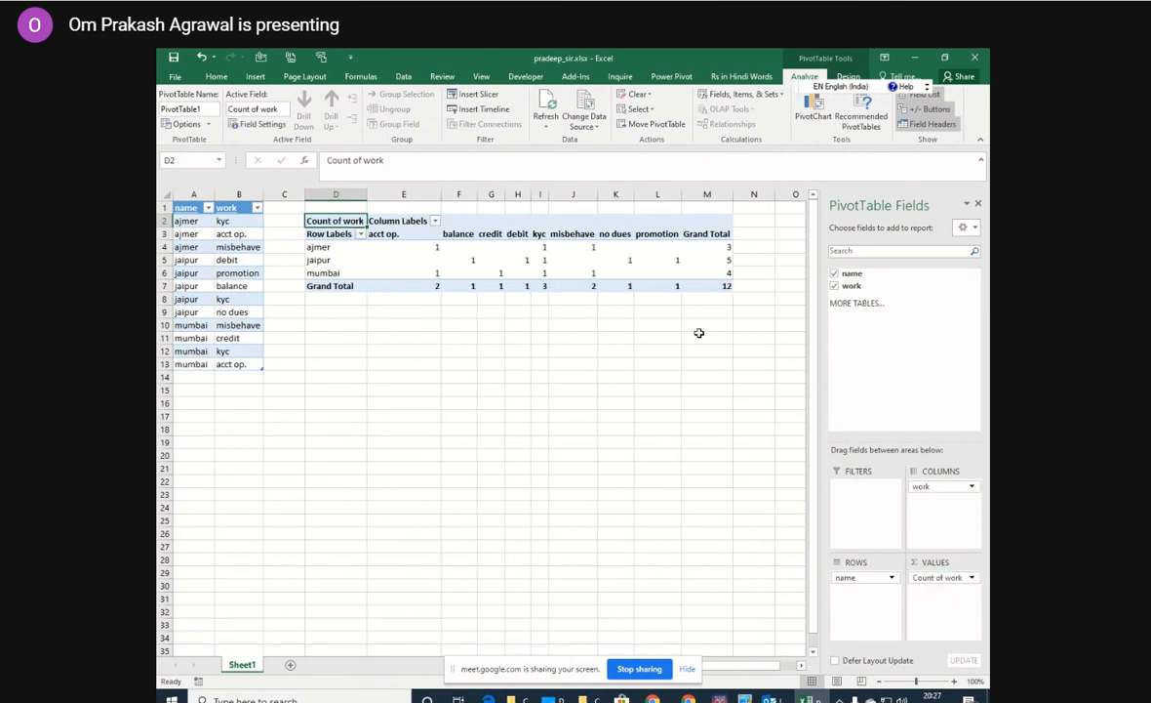
Turn off the PivotTable's grand totals for both rows and columns.
click(576, 248)
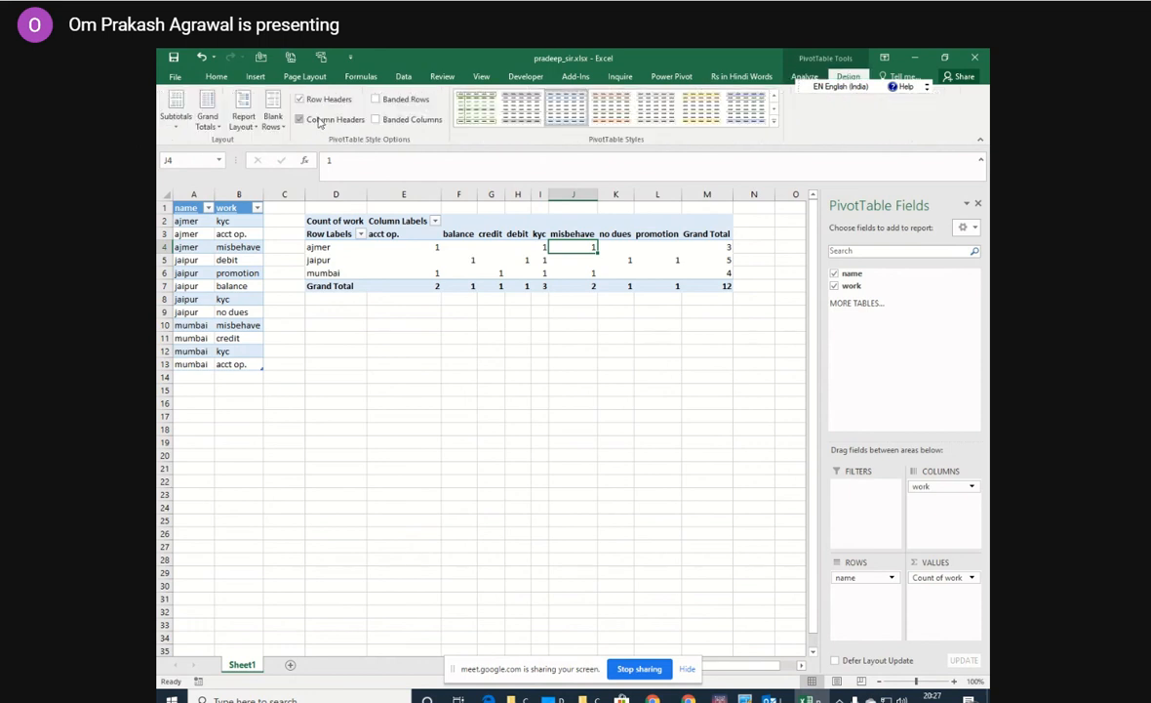
click(207, 110)
click(234, 151)
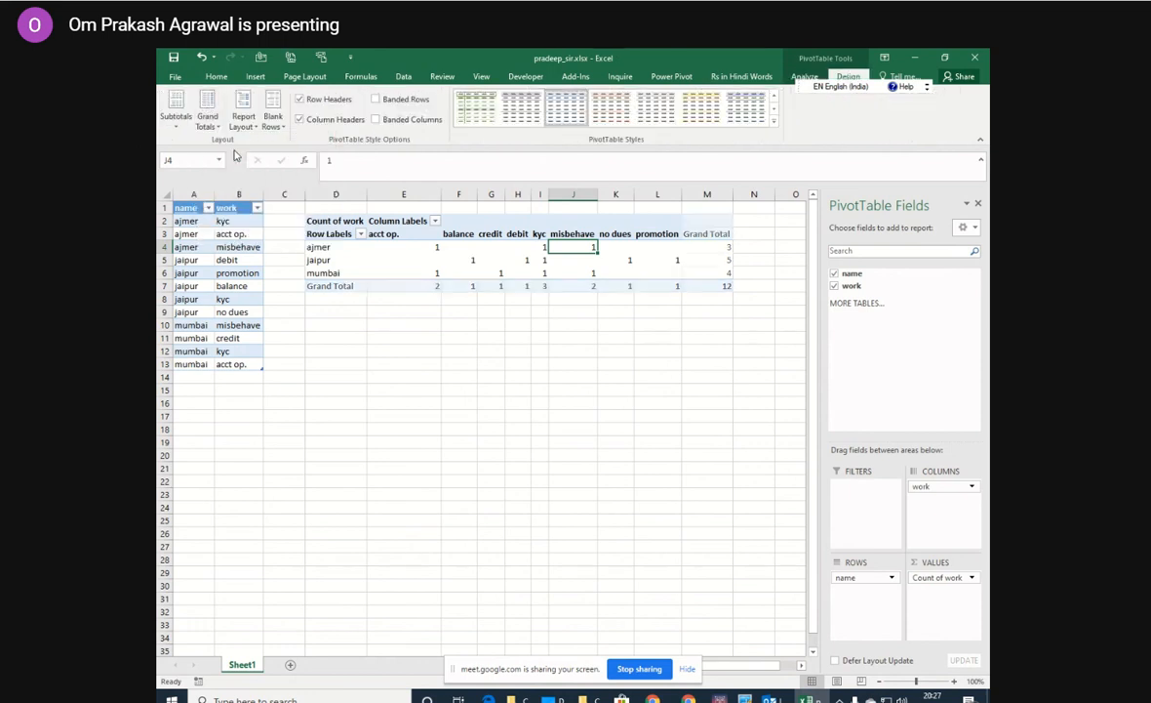
click(320, 298)
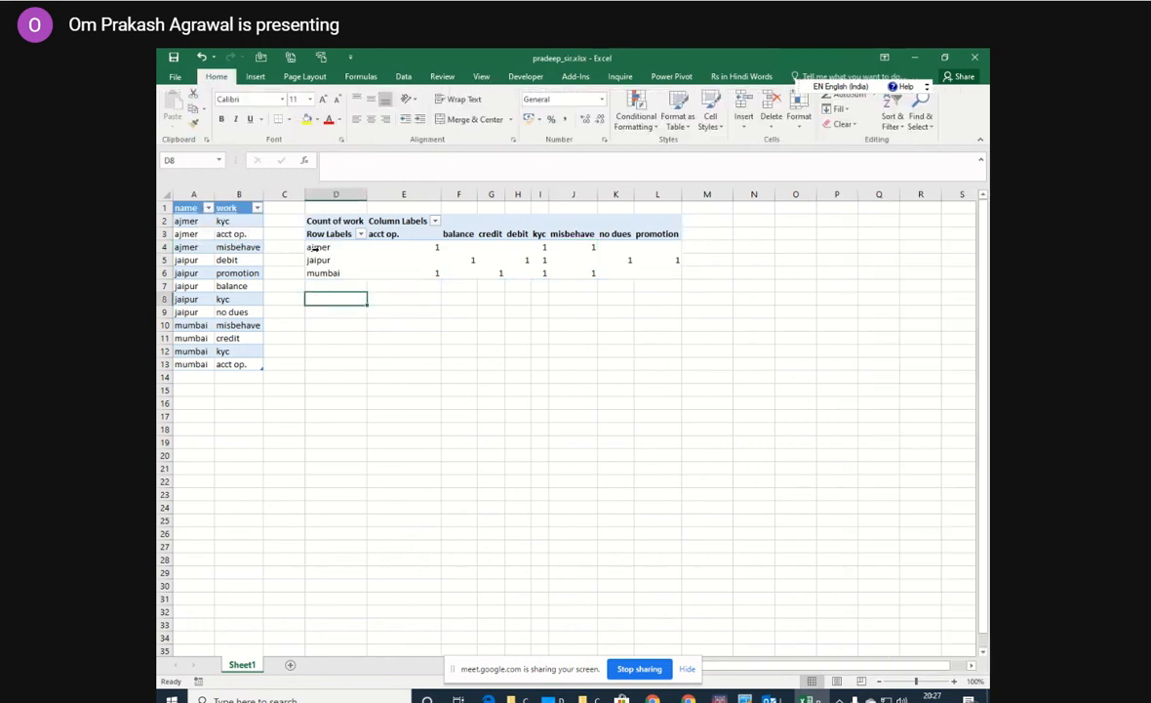
Copy the PivotTable body D4:L6 and paste it starting at cell D9.
drag(317, 247, 591, 287)
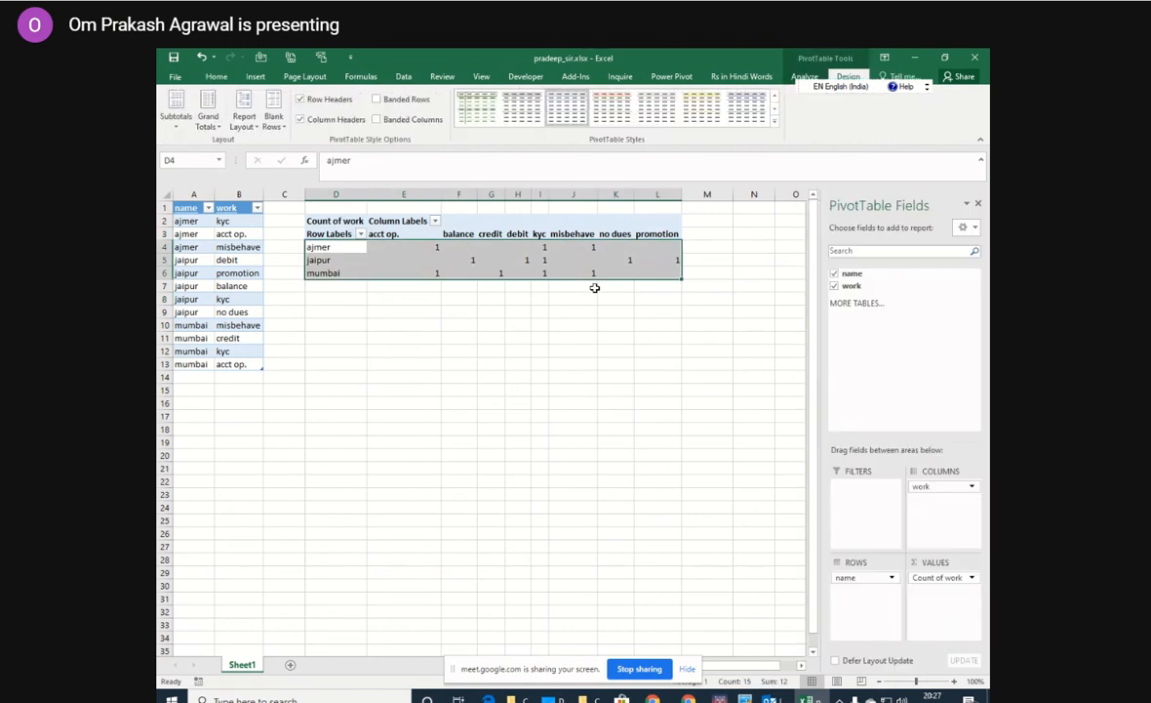
key(ctrl+c)
click(335, 311)
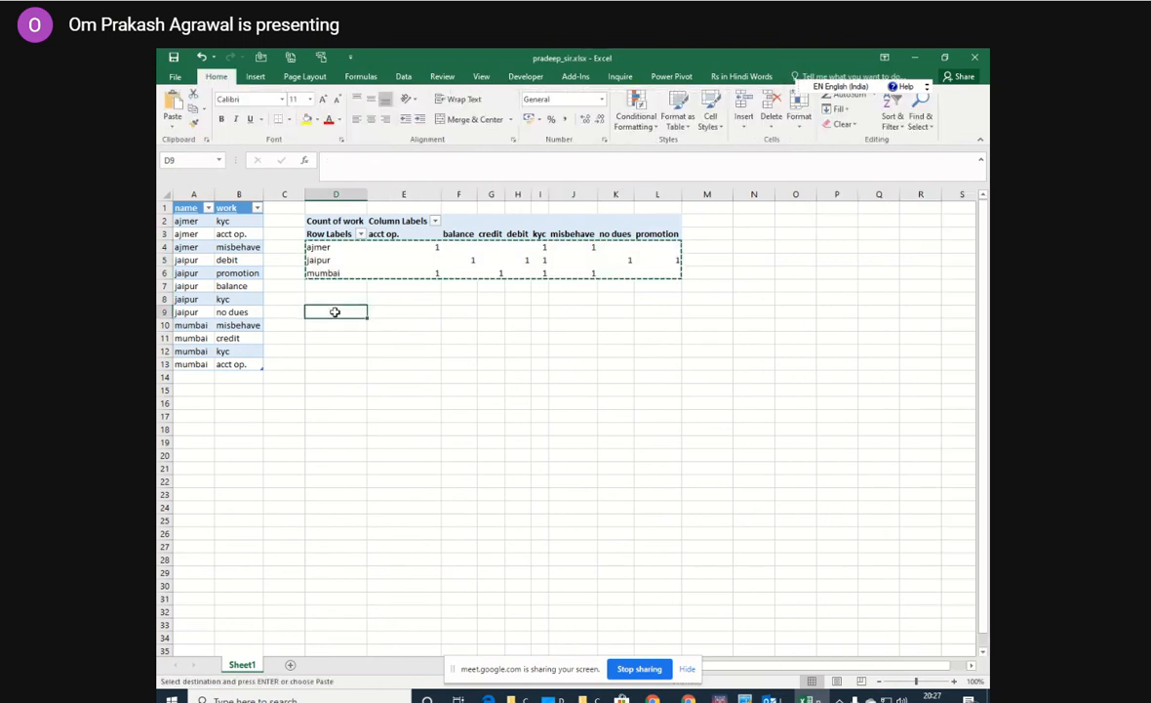
key(ctrl+v)
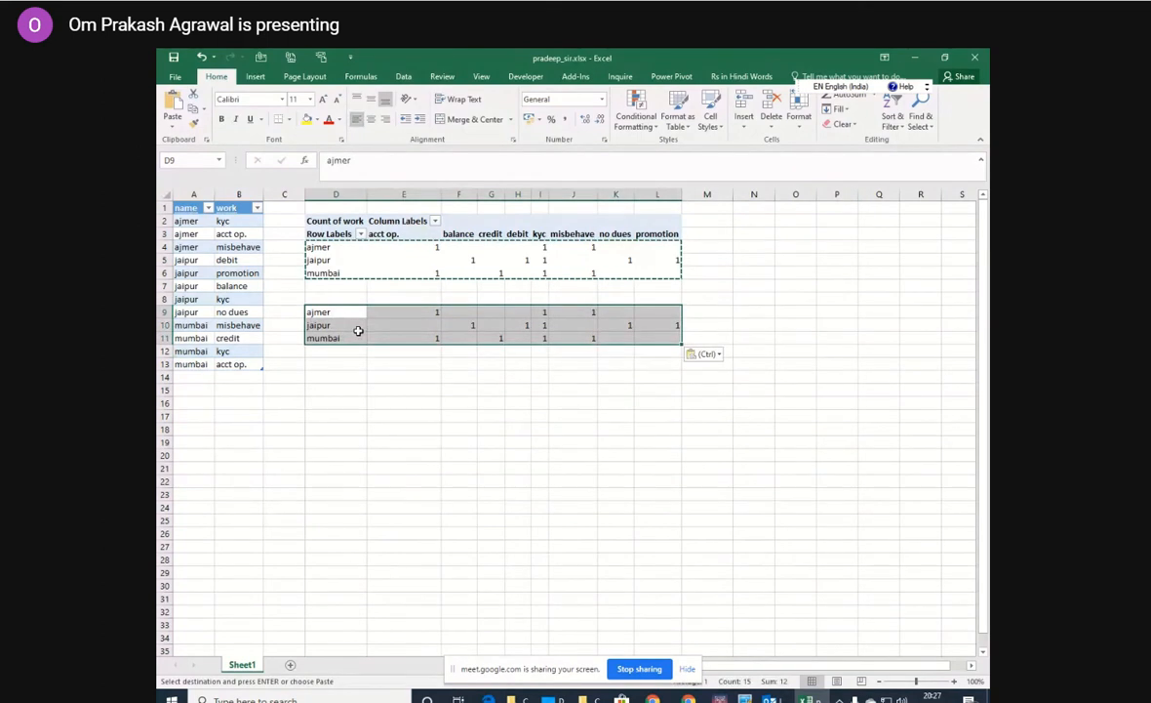
Select only the numeric constants in D9:L11 with Go To Special and replace them all with the formula =E$3.
key(ctrl+g)
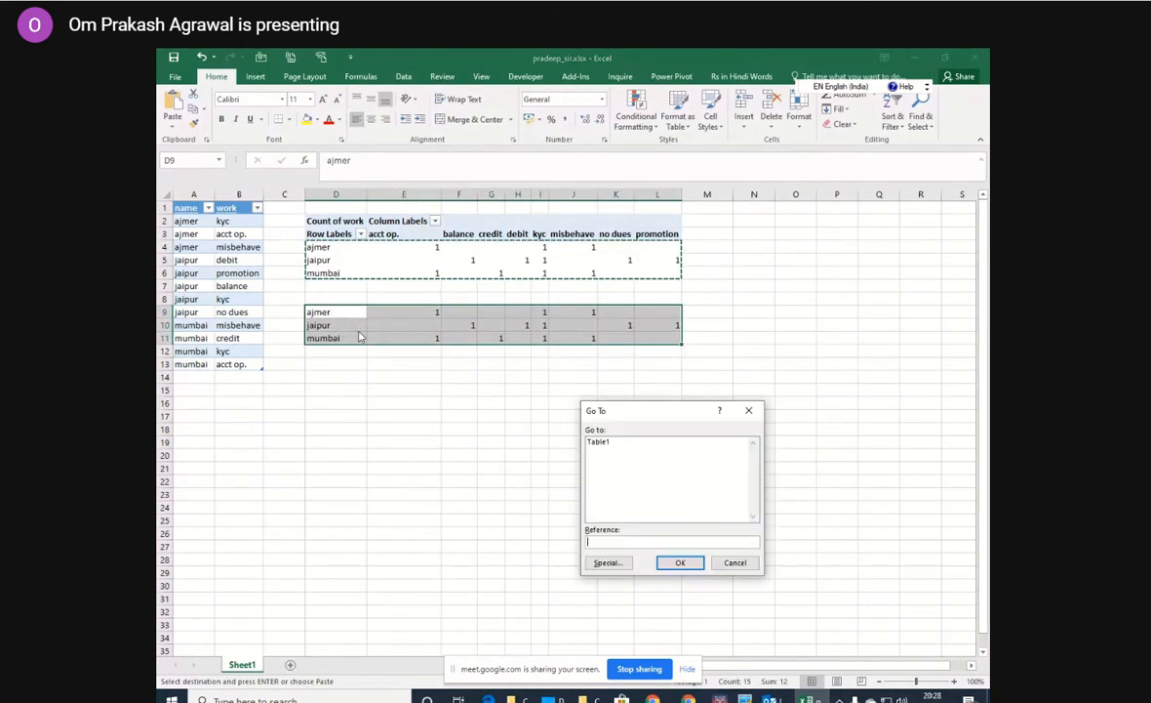
click(607, 562)
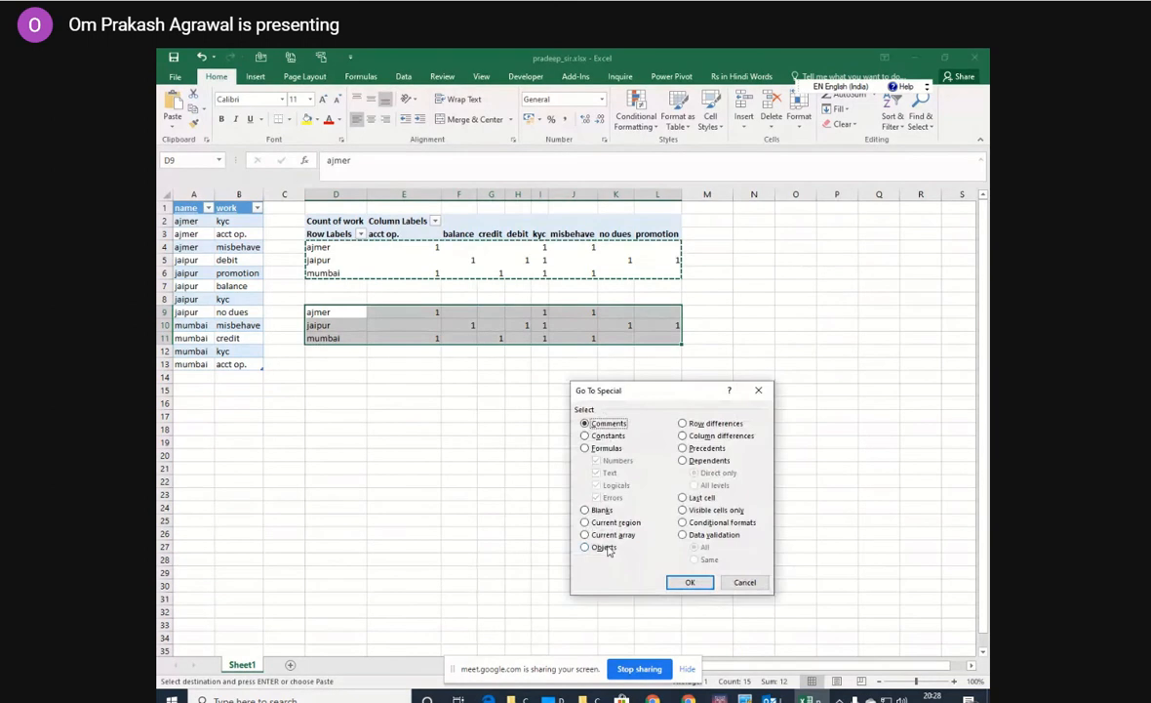
click(586, 436)
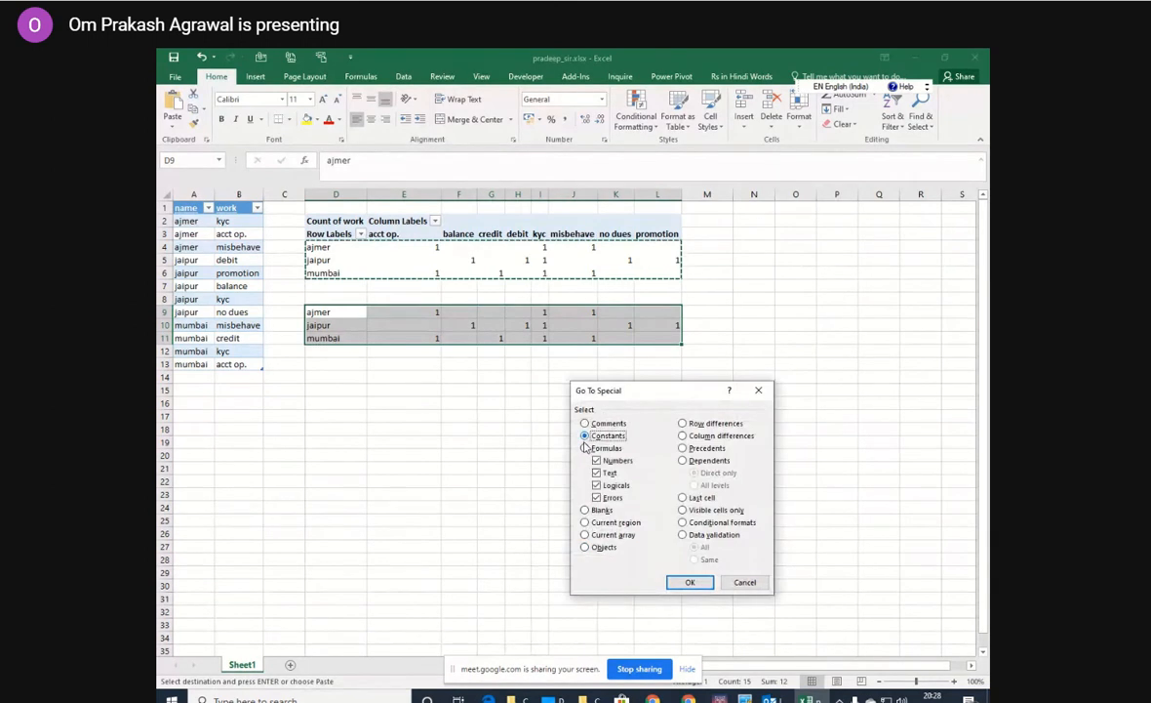
click(598, 498)
click(598, 485)
click(598, 472)
click(690, 583)
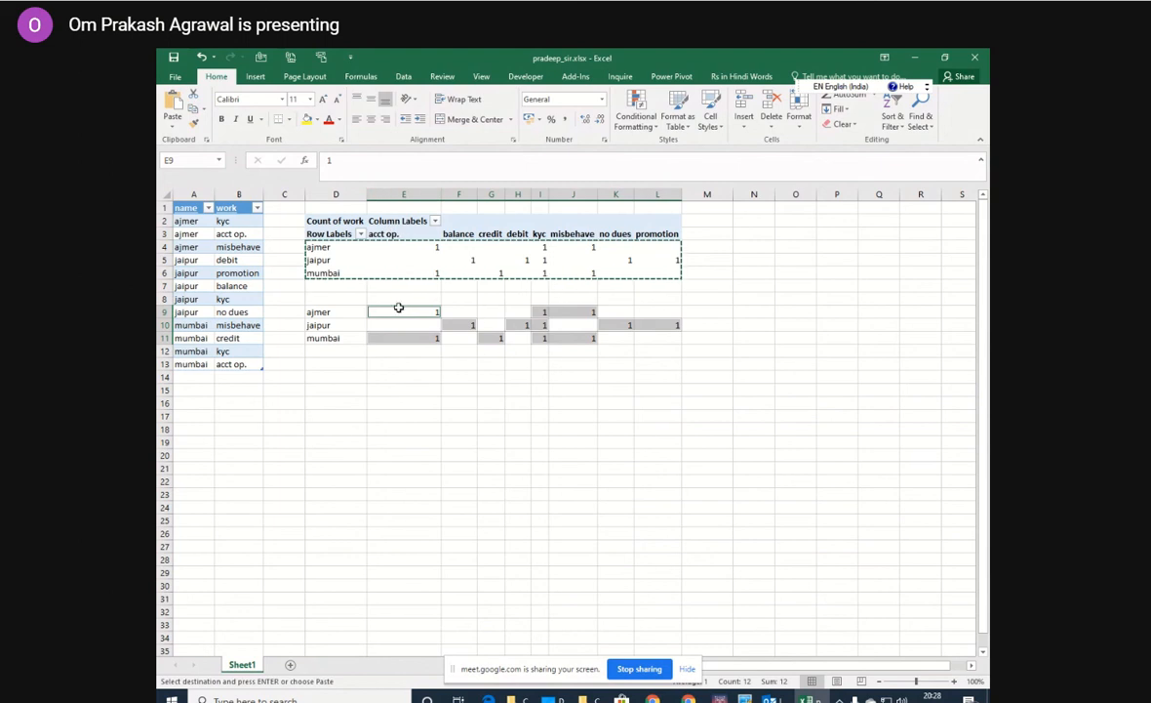
click(341, 161)
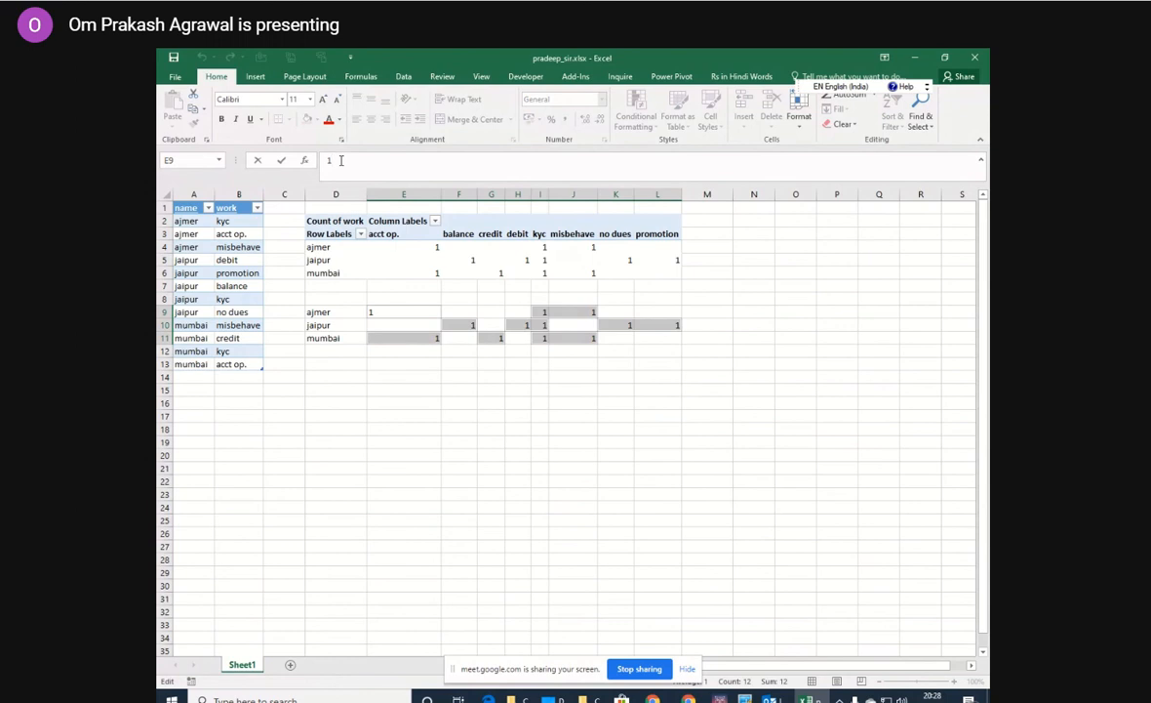
key(BackSpace)
text(=)
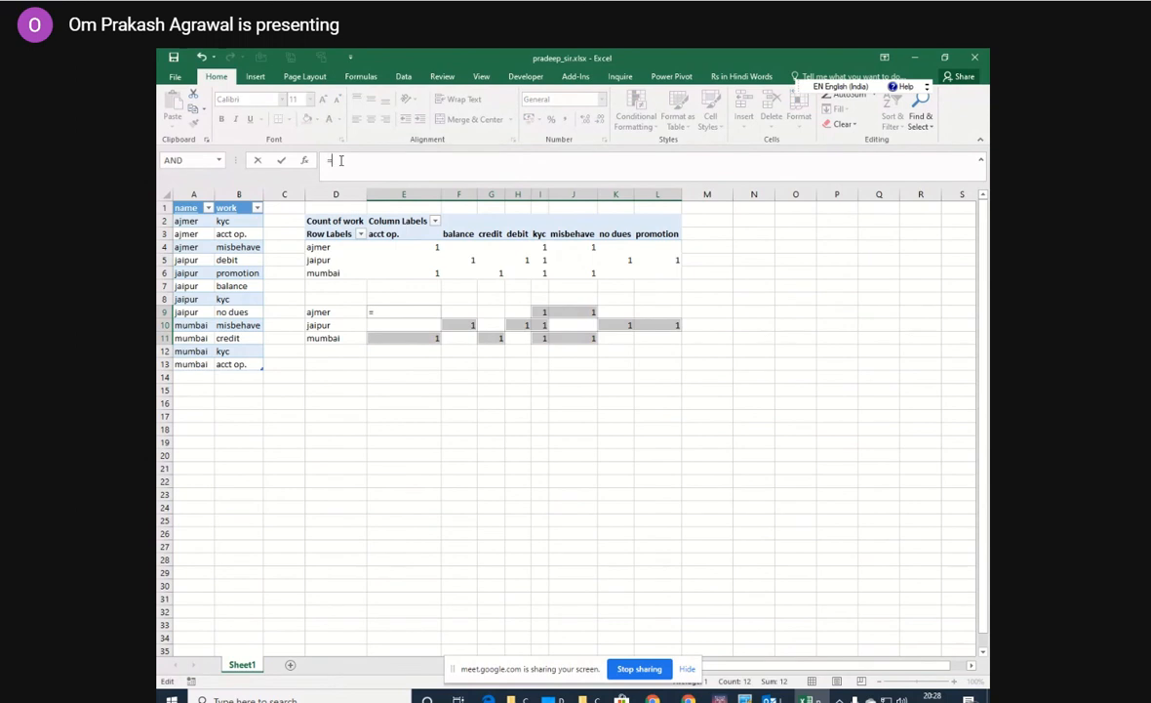
text(e3)
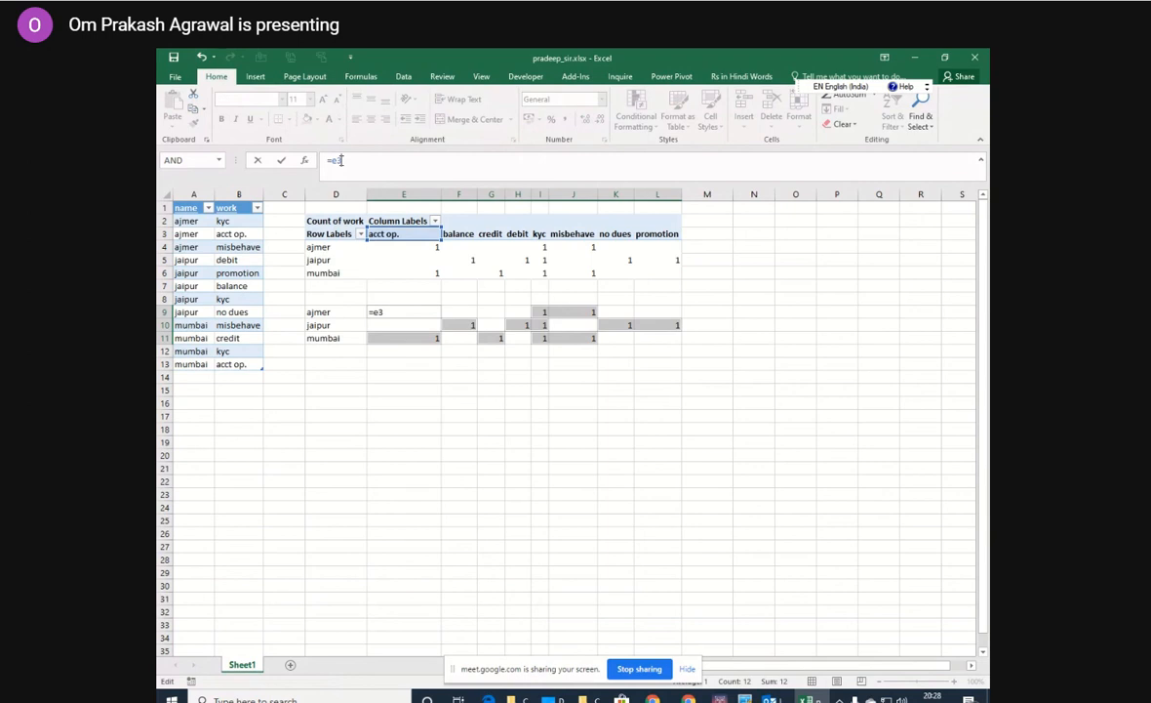
key(F4)
key(F4)
key(ctrl+Return)
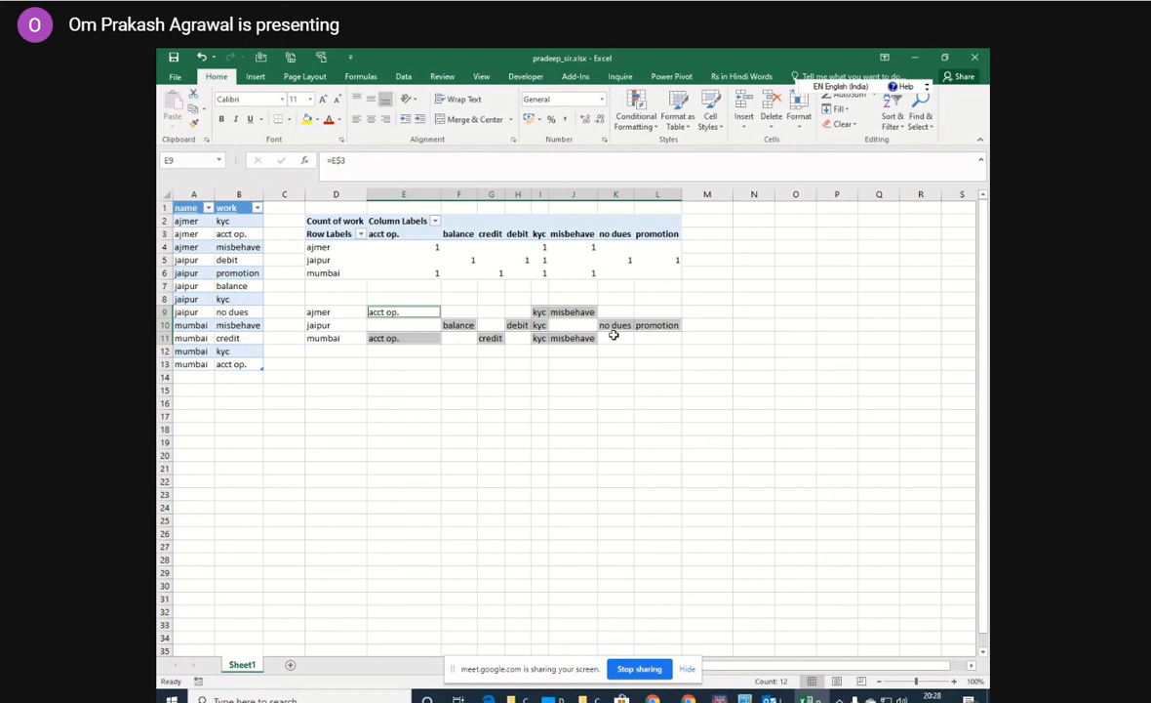
Select the blank cells within D9:L11 using Go To Special and delete them, shifting cells left.
click(327, 312)
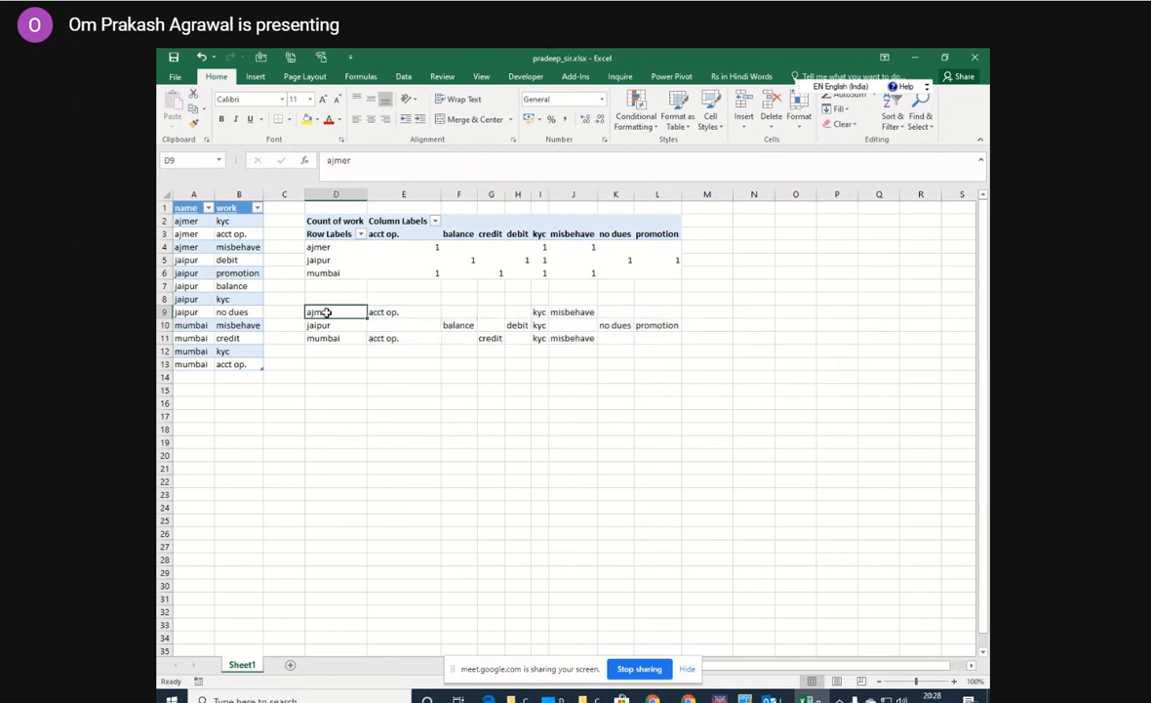
drag(327, 311, 648, 337)
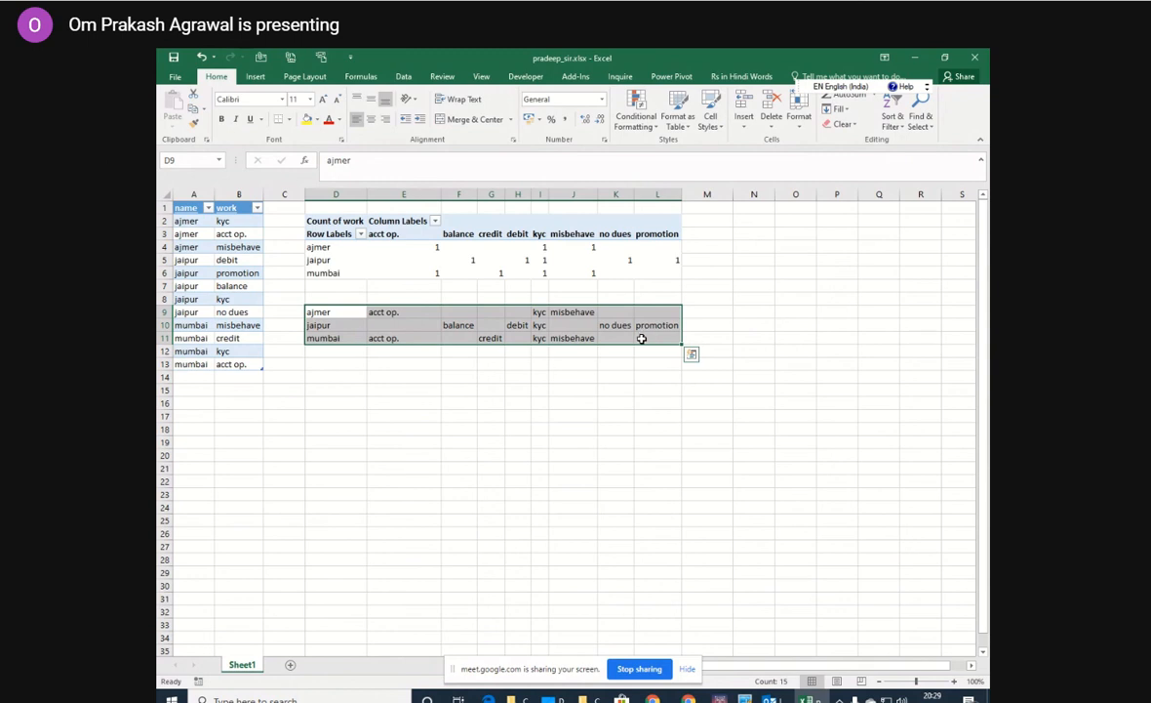
key(ctrl+g)
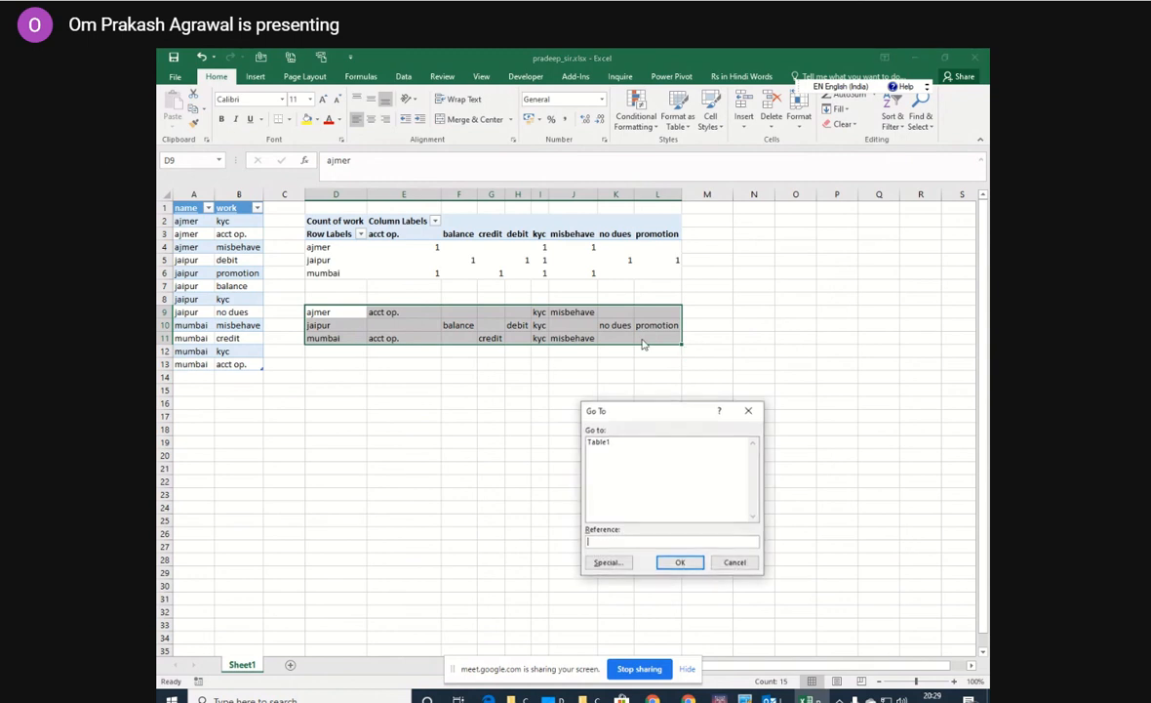
click(609, 563)
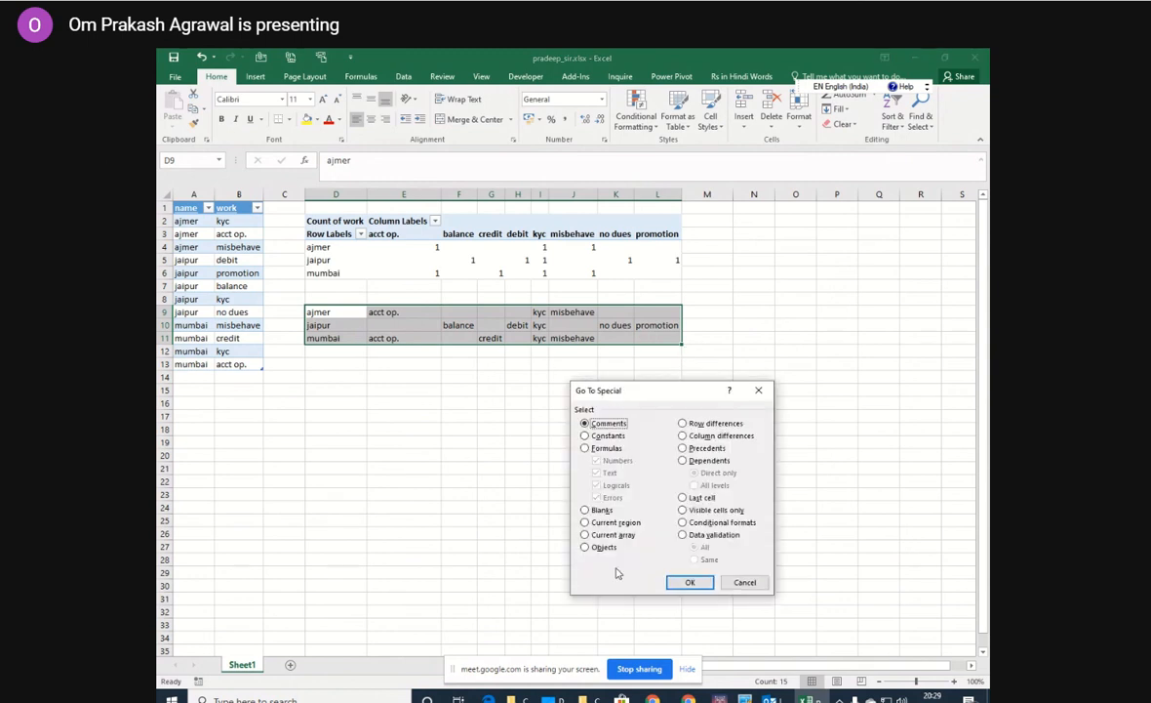
click(589, 509)
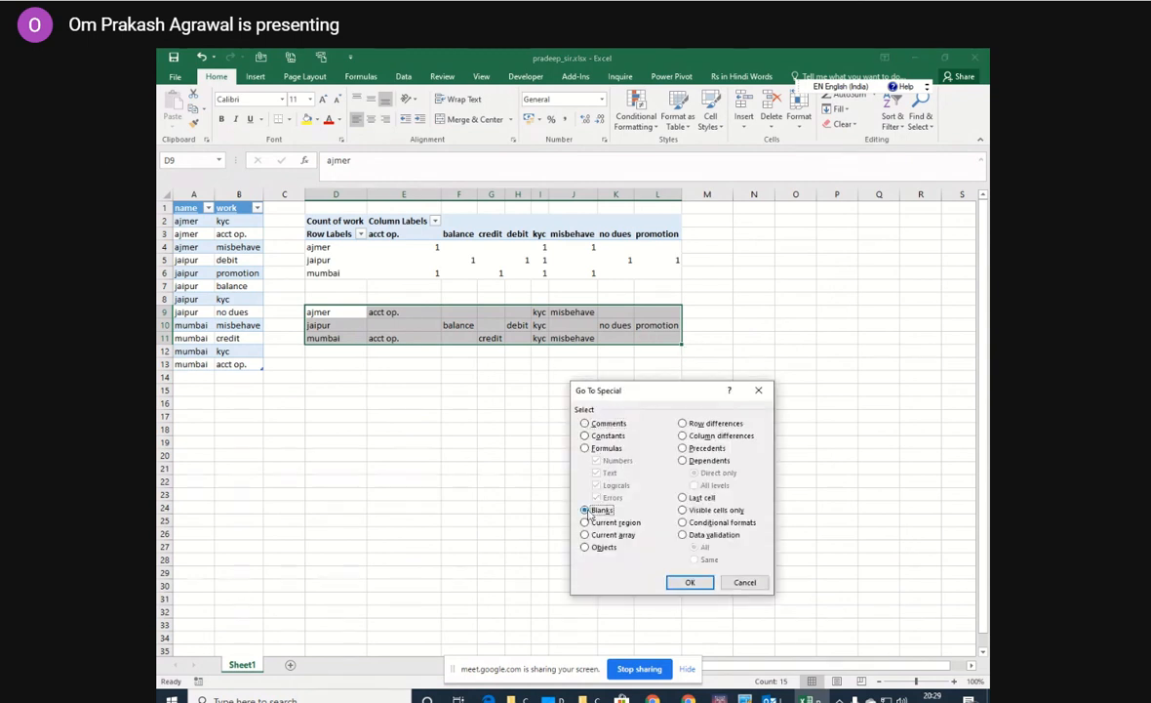
click(689, 583)
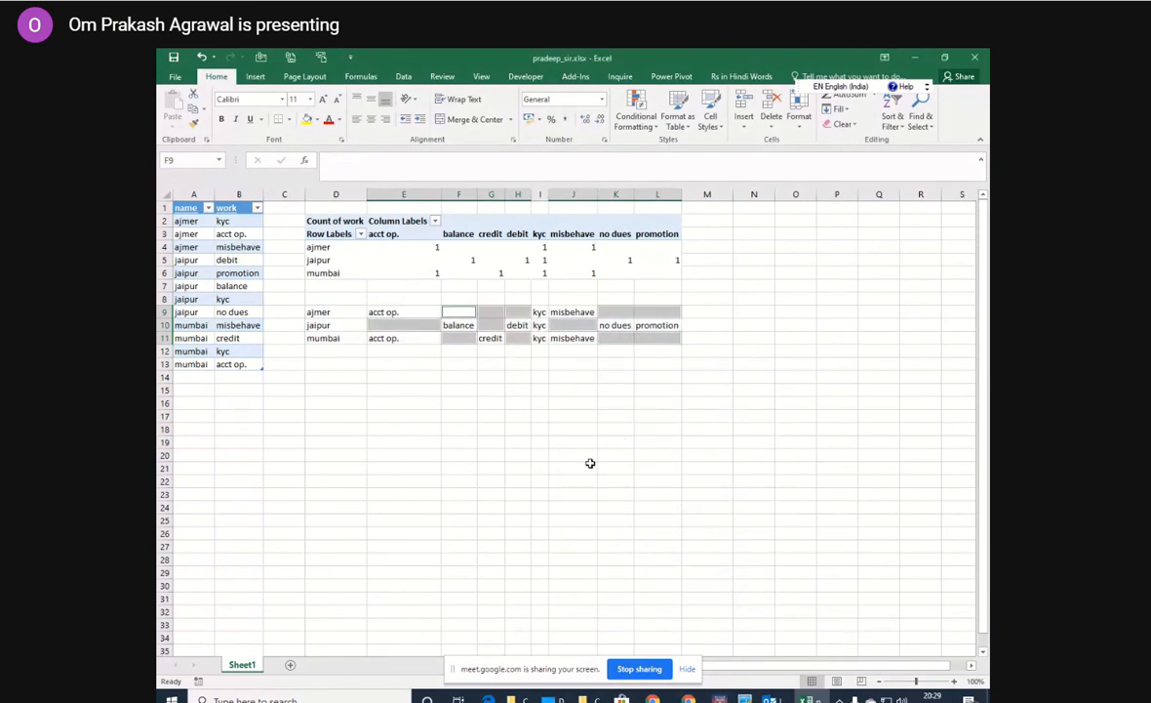
key(ctrl+minus)
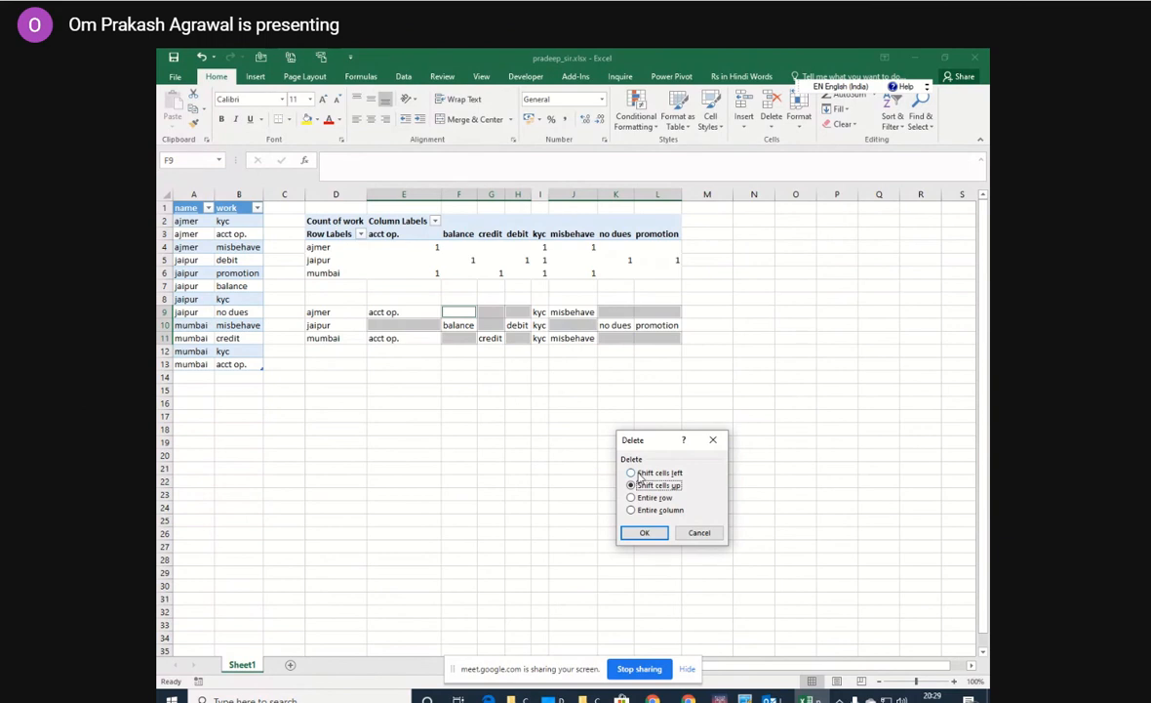
click(640, 473)
click(645, 532)
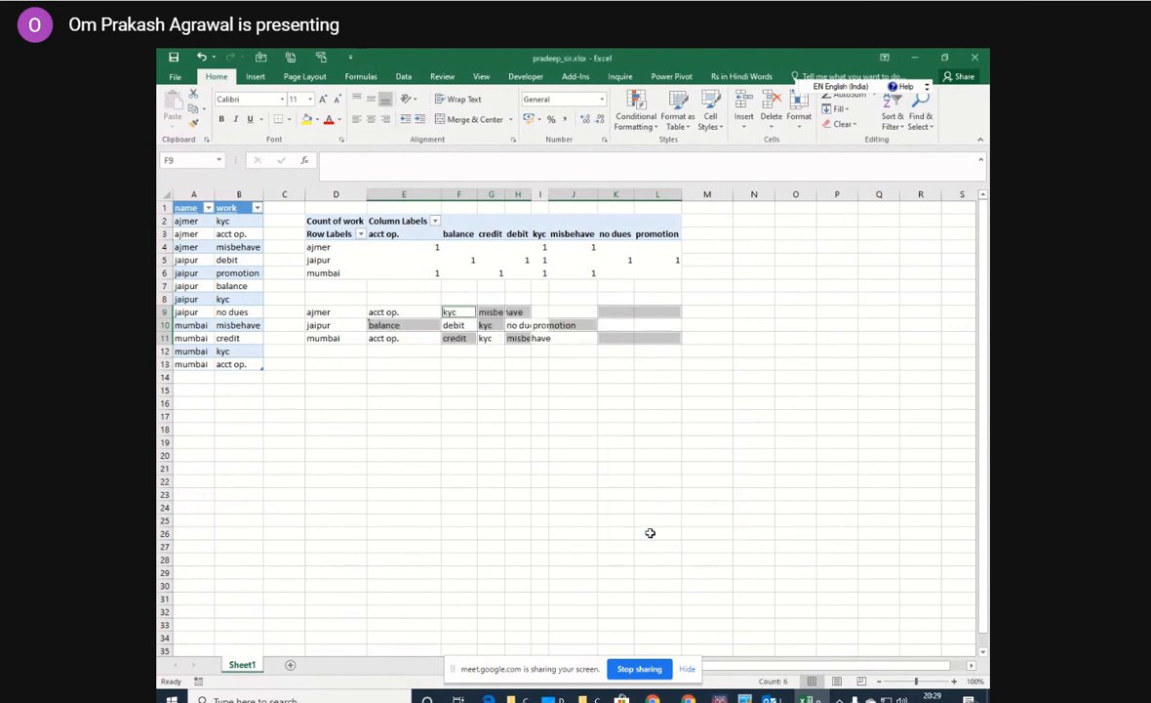
click(576, 493)
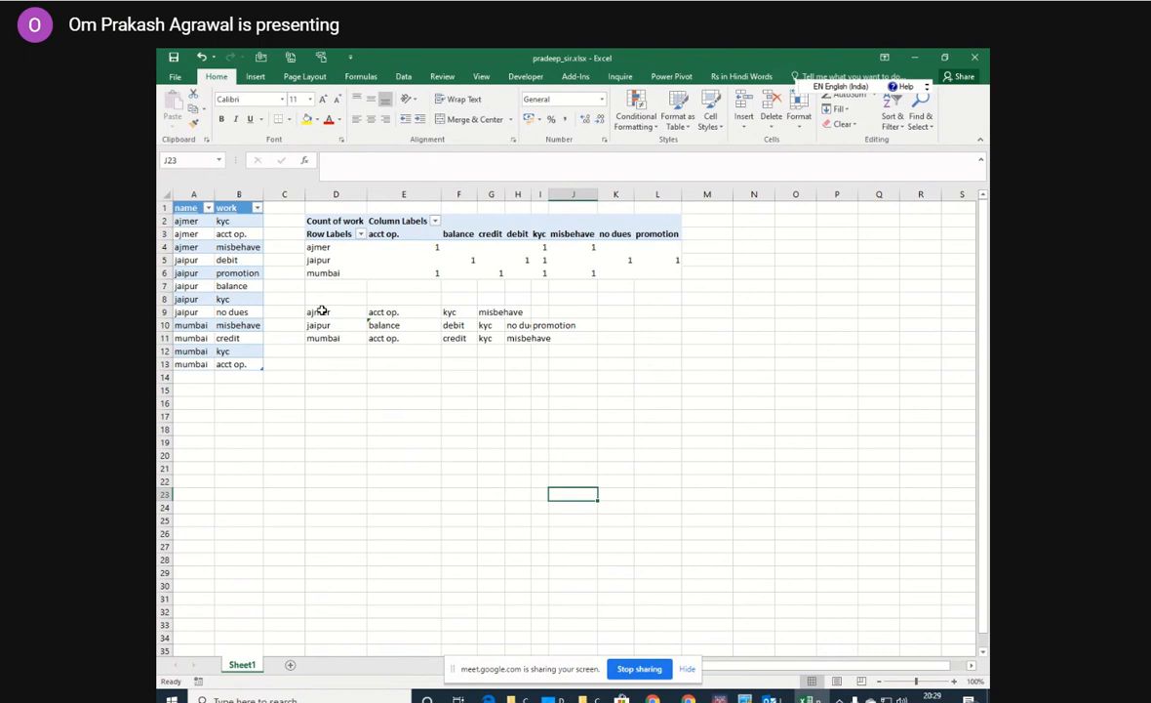
Copy the compacted block D9:J11 and paste it as values only starting at cell N2.
drag(322, 310, 569, 338)
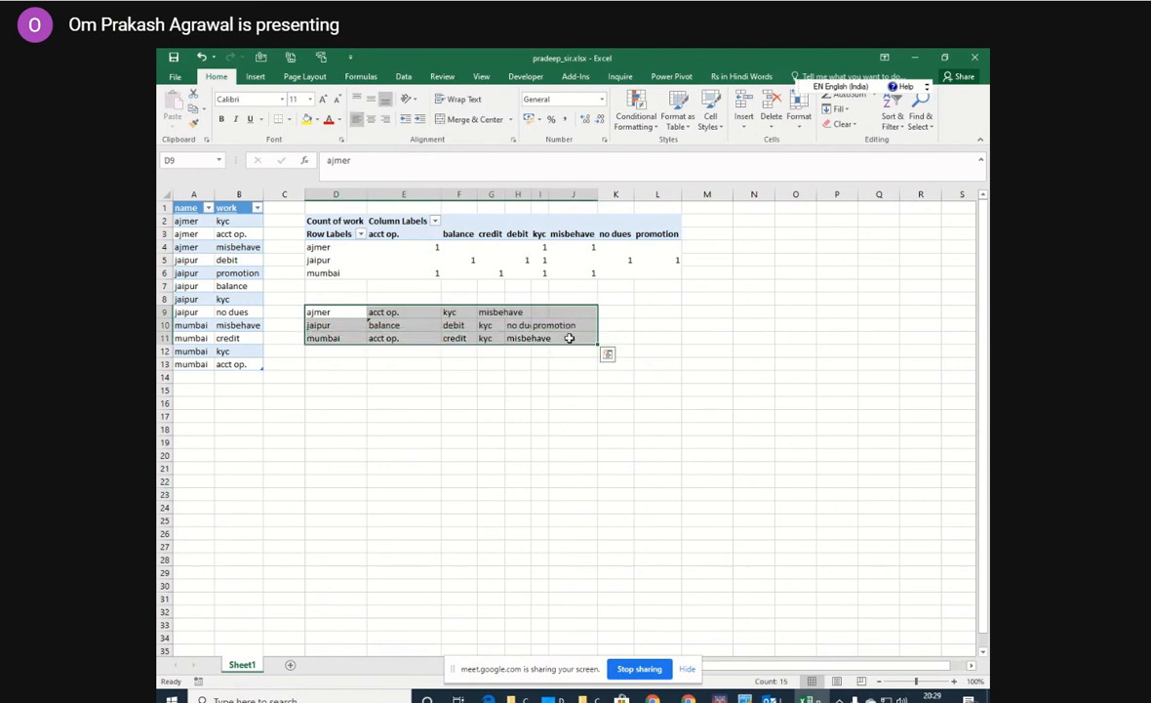
key(ctrl+c)
click(751, 220)
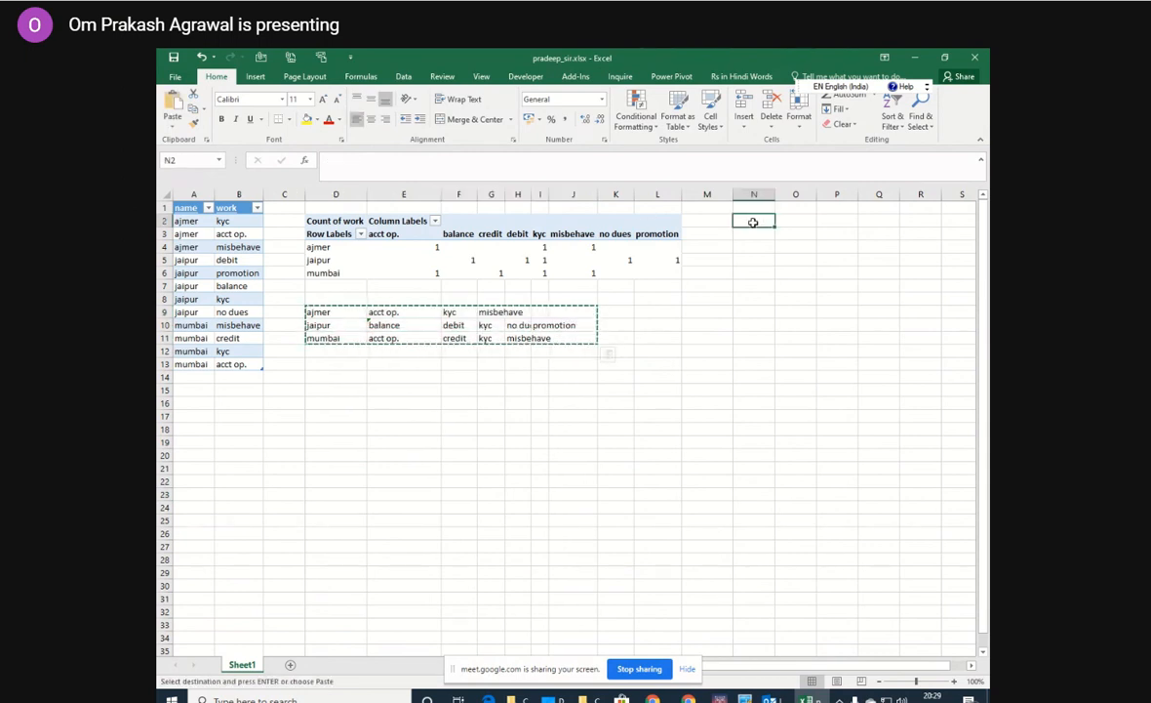
click(173, 124)
click(200, 263)
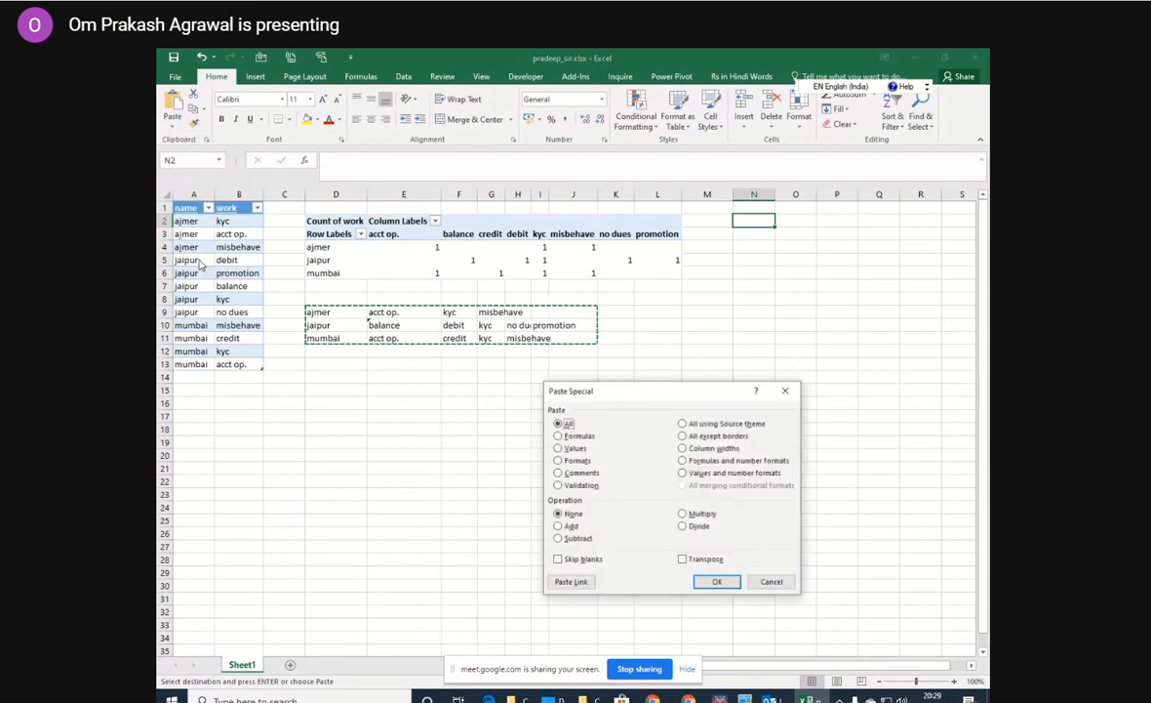
click(572, 447)
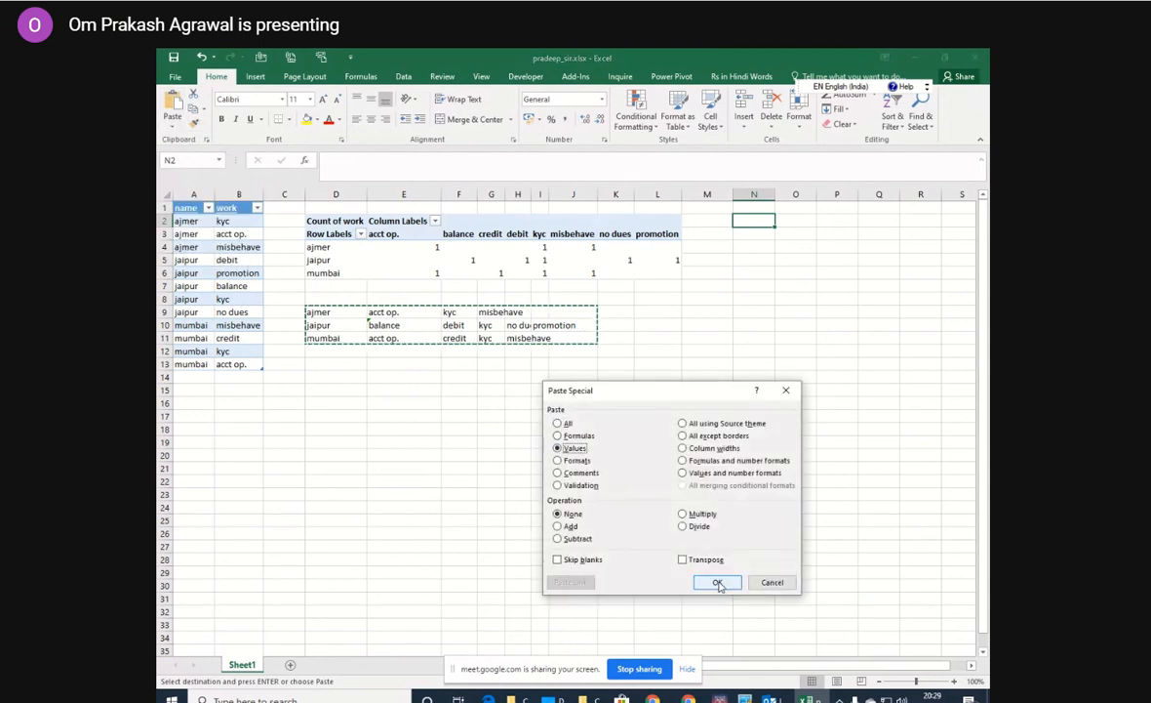
click(717, 581)
click(787, 479)
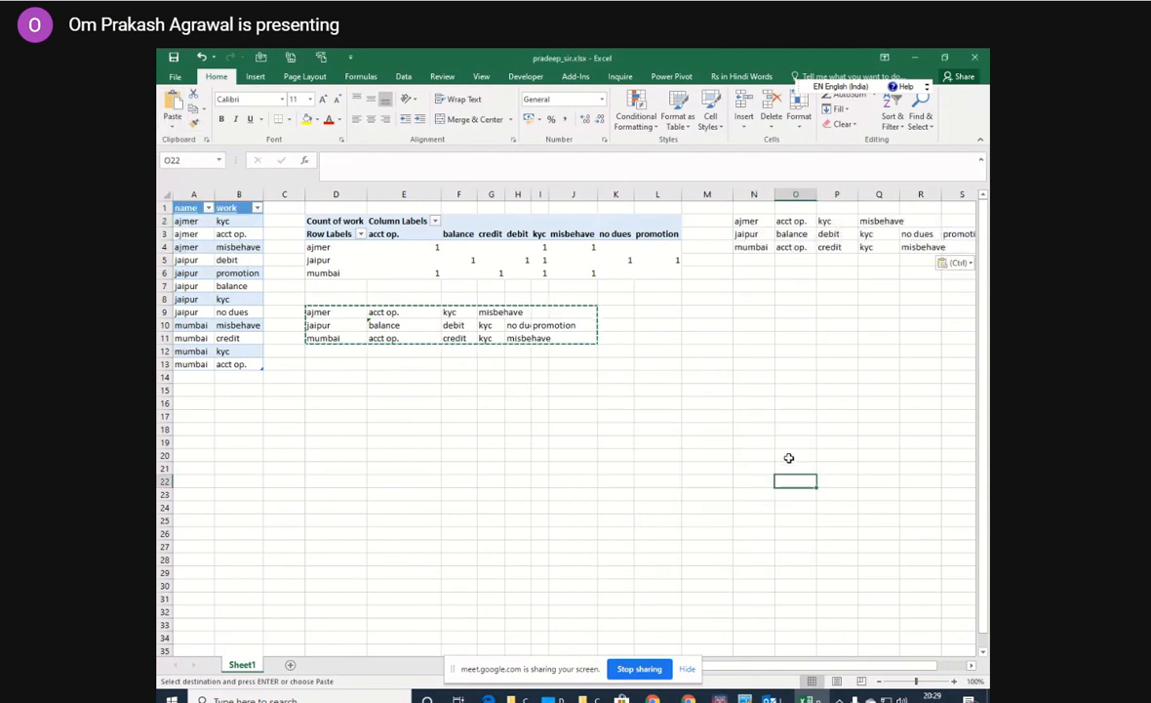
Enter the column headings br in N1 and r1 in O1 above the pasted values.
click(744, 210)
text(br)
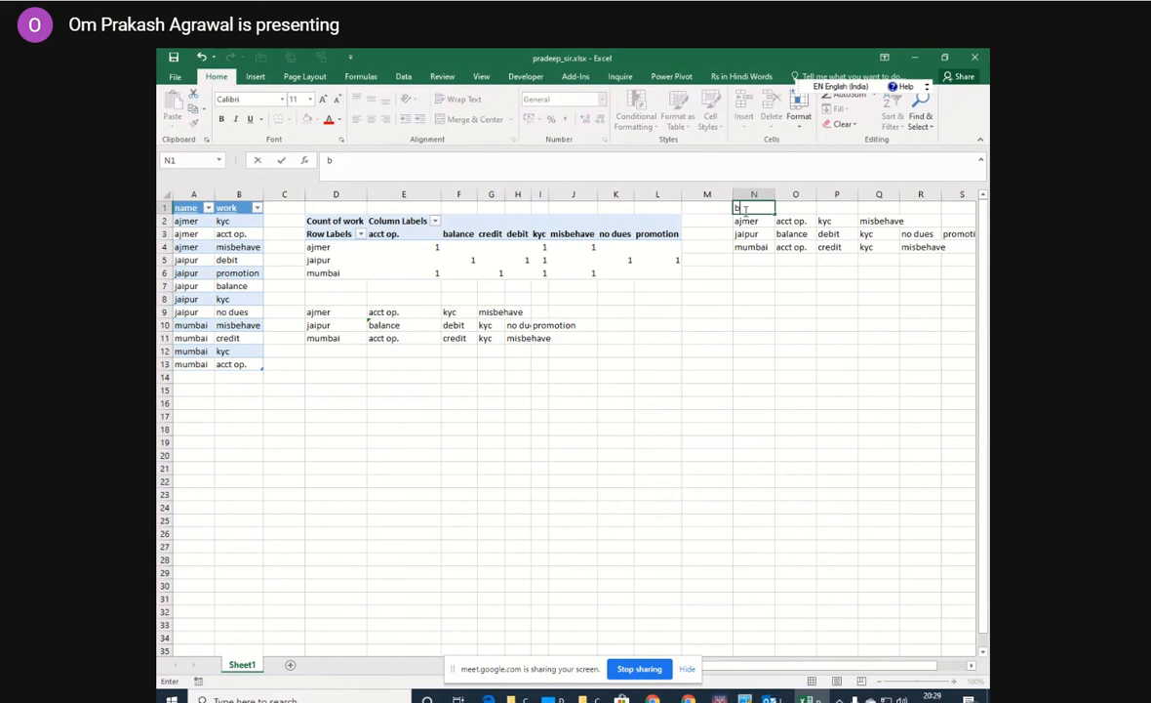
click(800, 208)
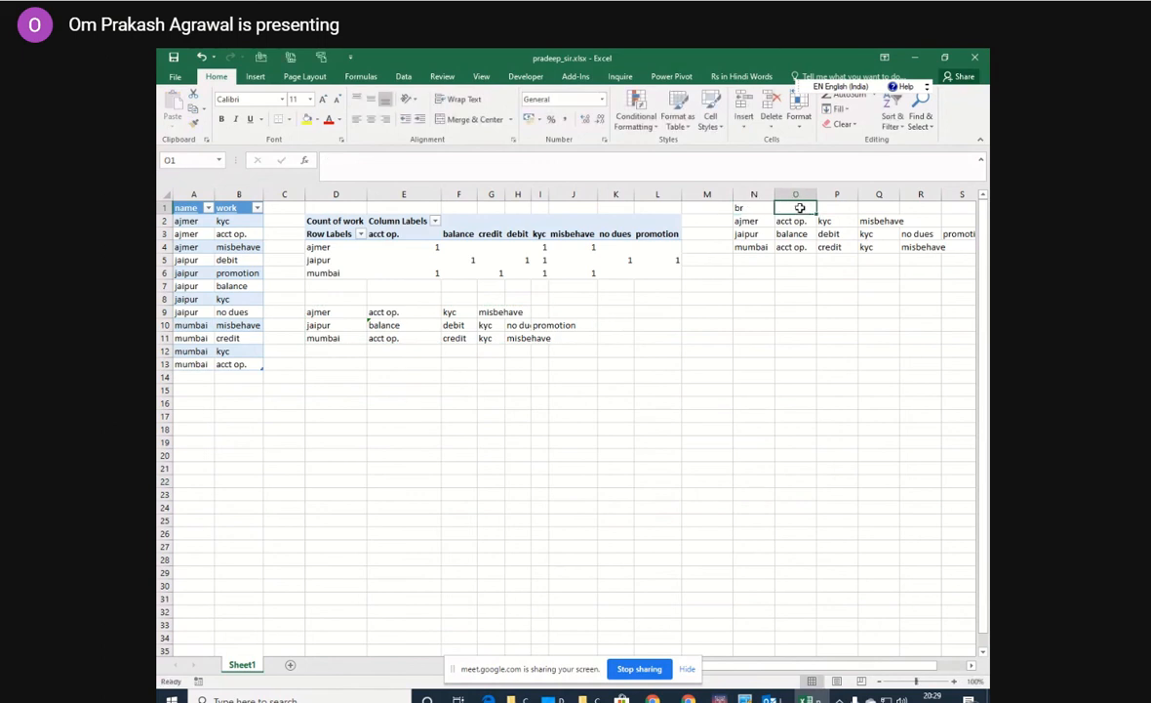
text(r1)
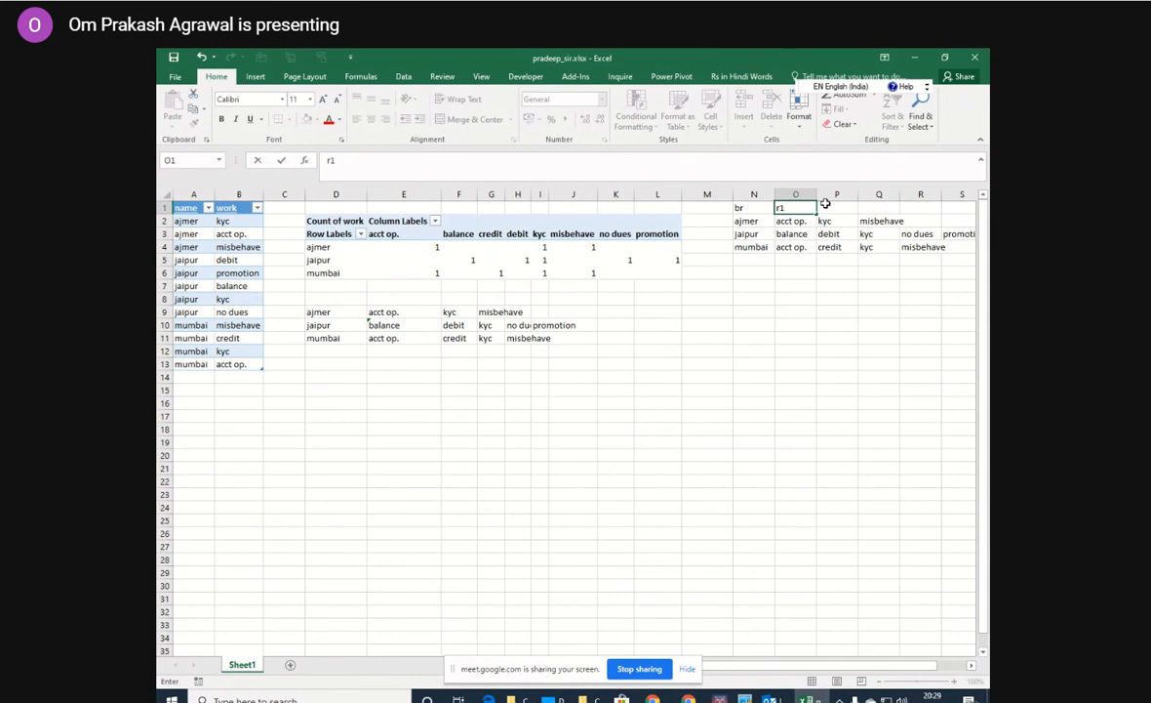
click(824, 207)
click(874, 205)
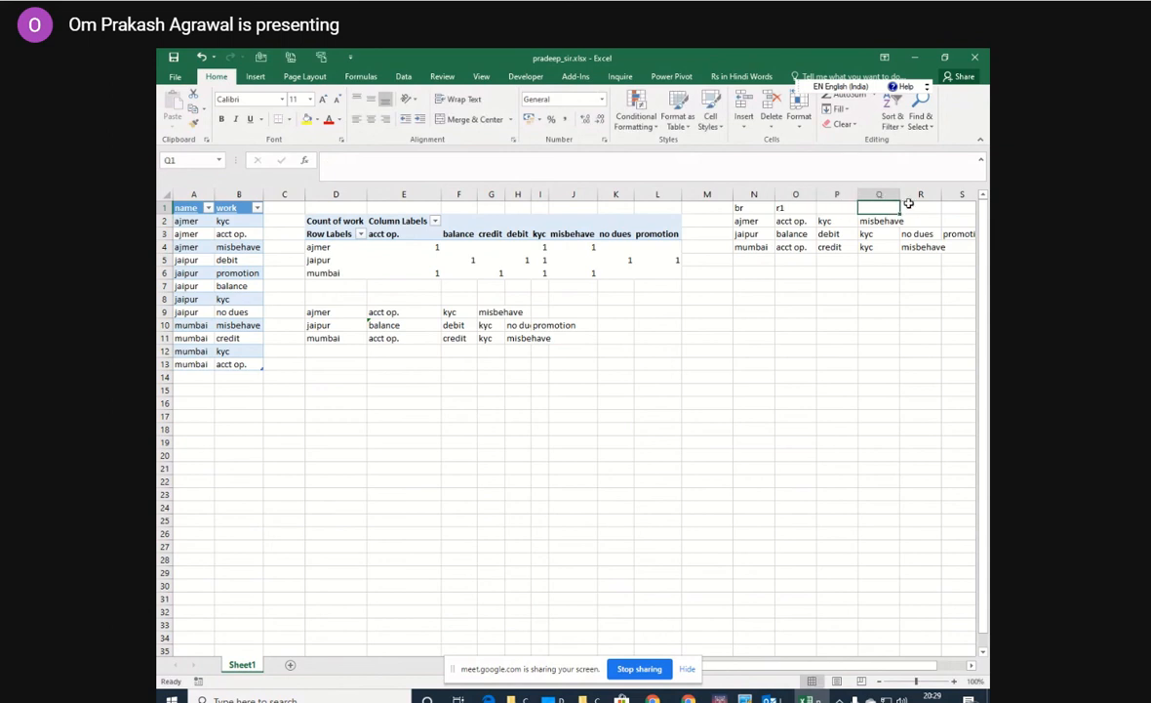
click(770, 221)
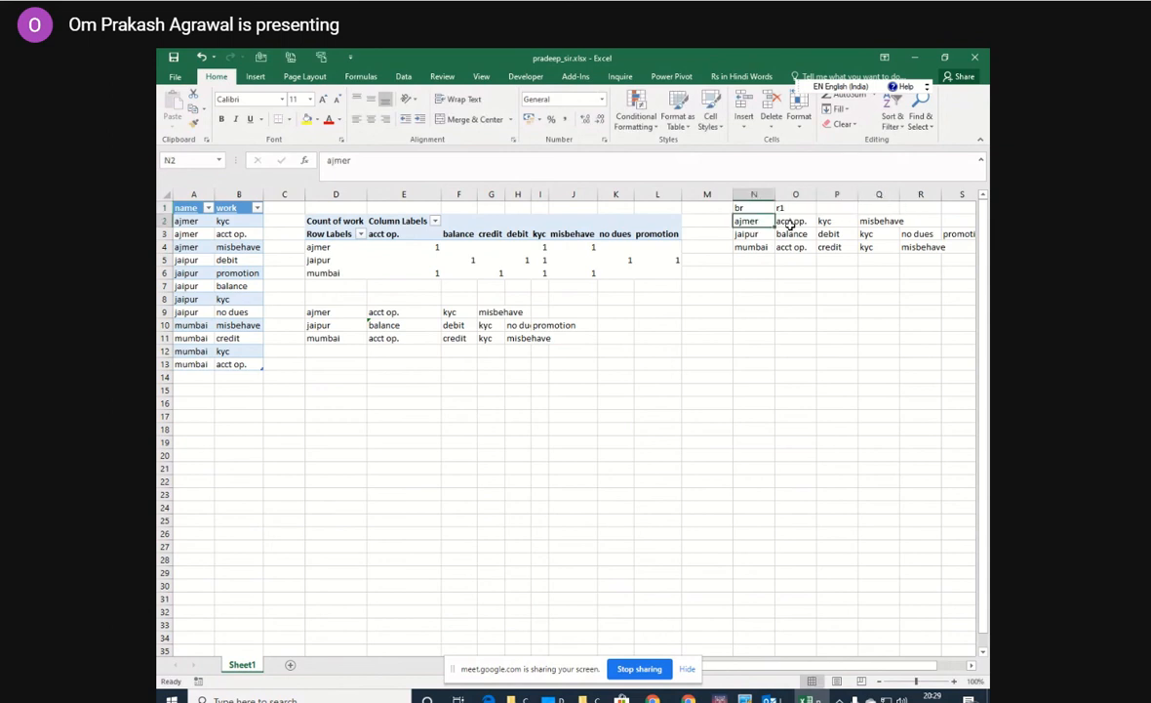
click(792, 221)
click(830, 221)
click(869, 221)
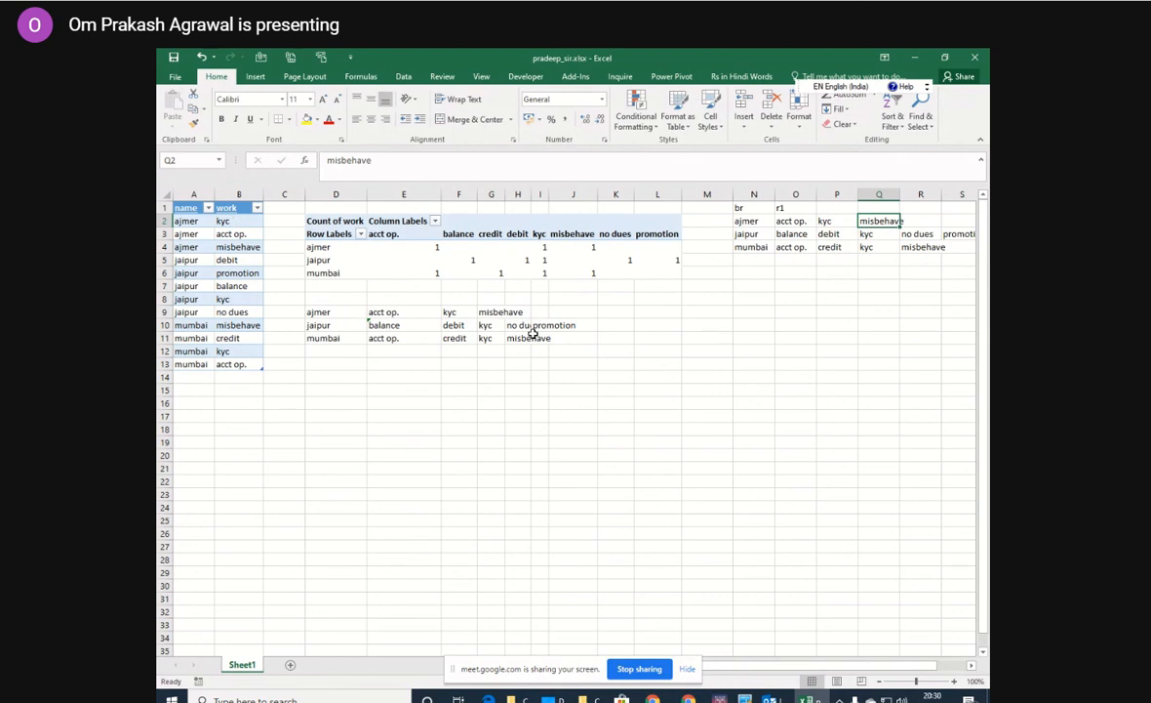
Close the pradeep_sir.xlsx workbook and save its changes.
click(976, 59)
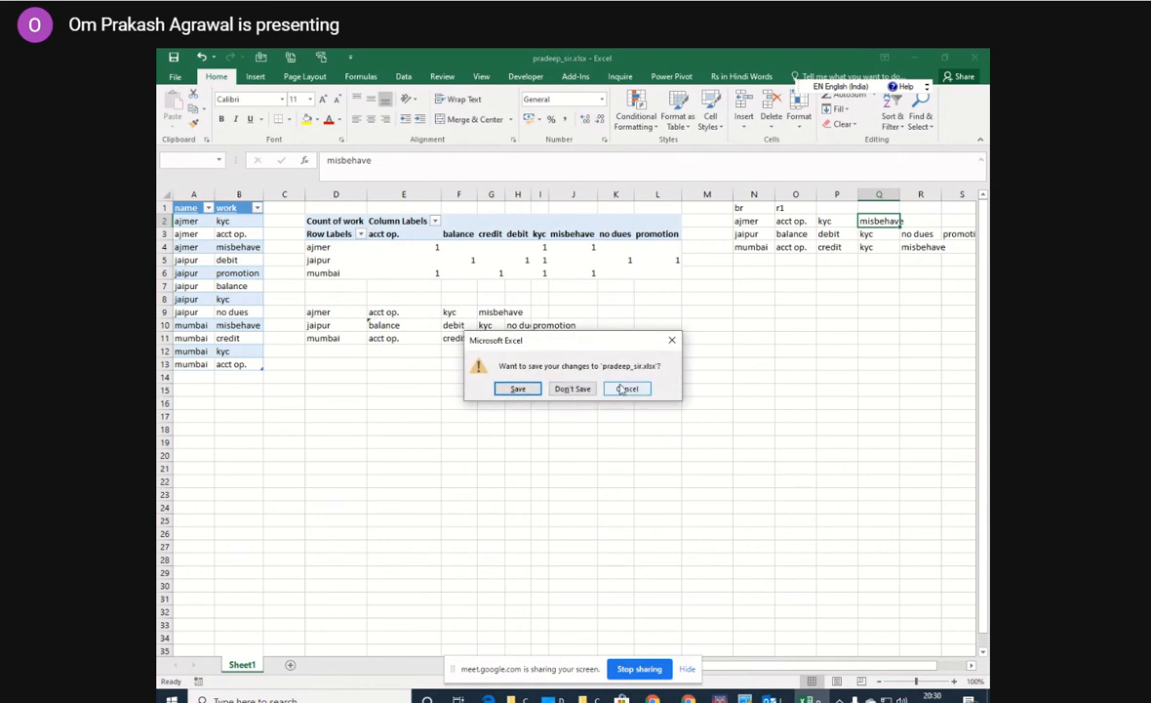
click(627, 389)
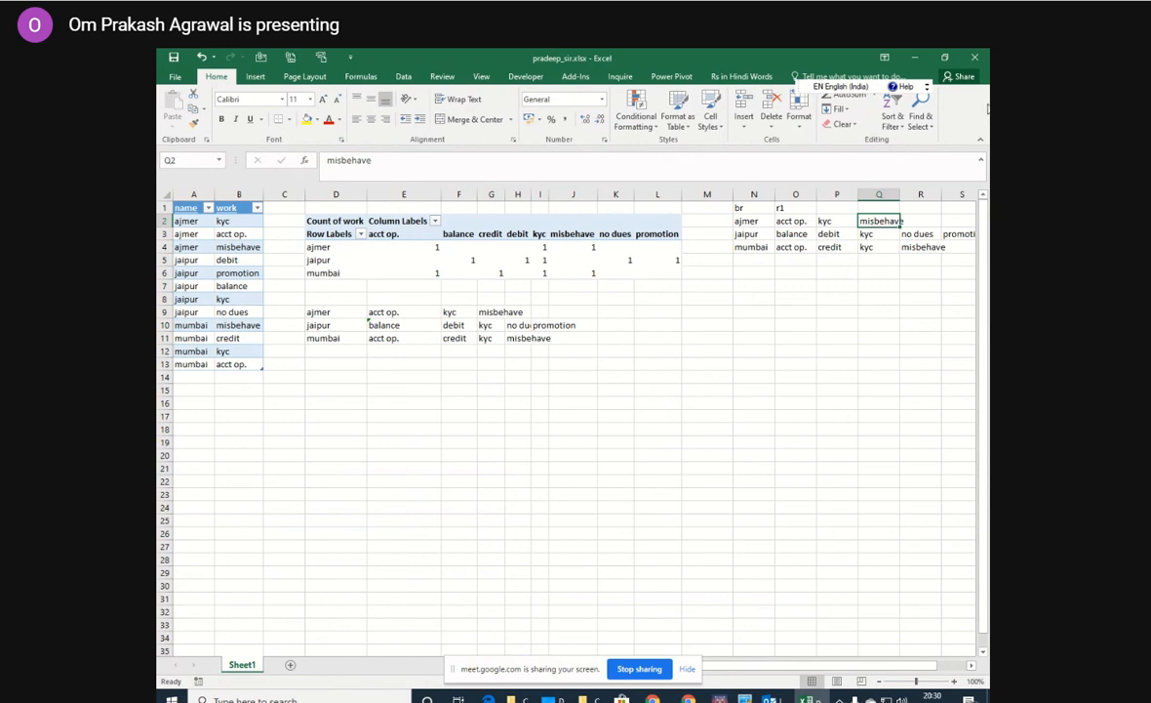
click(980, 60)
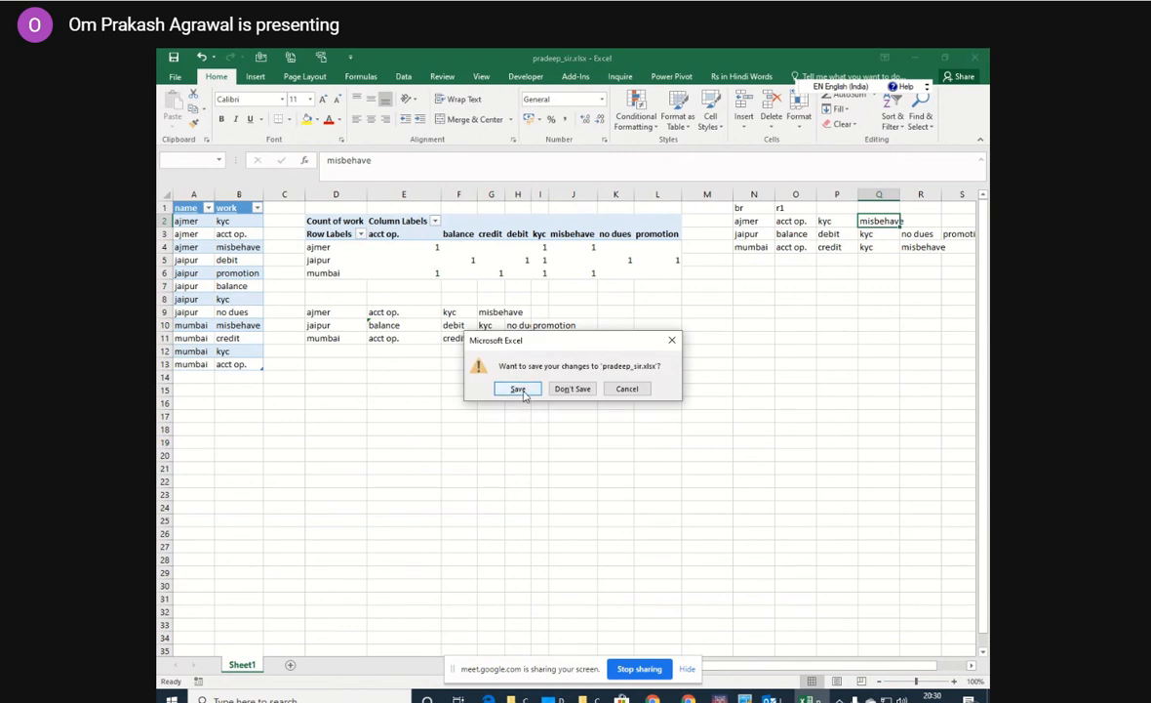
click(480, 363)
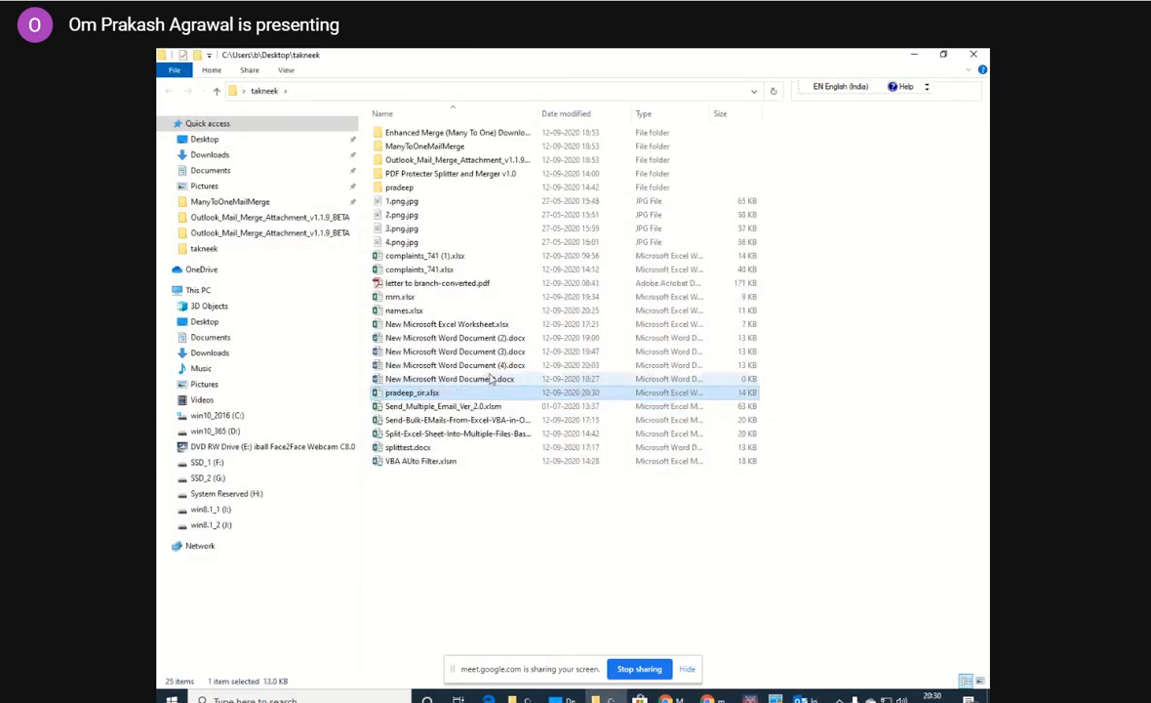
Open complaints_741 (1).xlsx from the takneek folder, enable editing, and bring the district to branch columns into view.
double_click(441, 256)
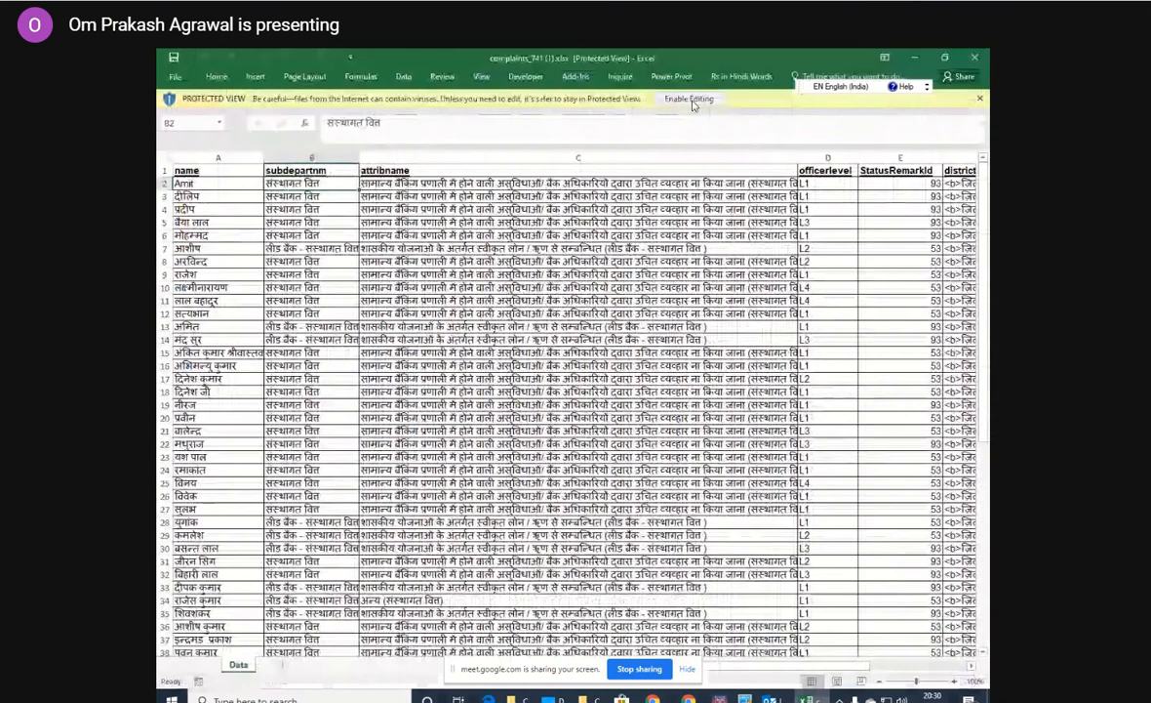
click(691, 100)
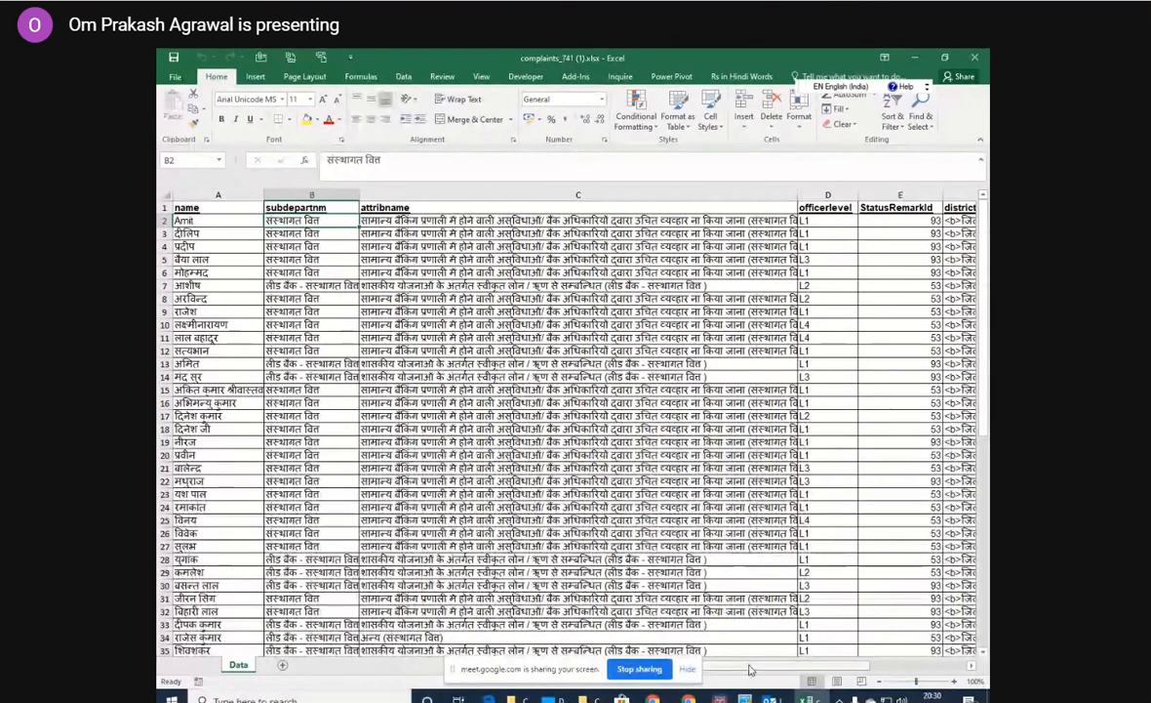
drag(751, 669, 781, 669)
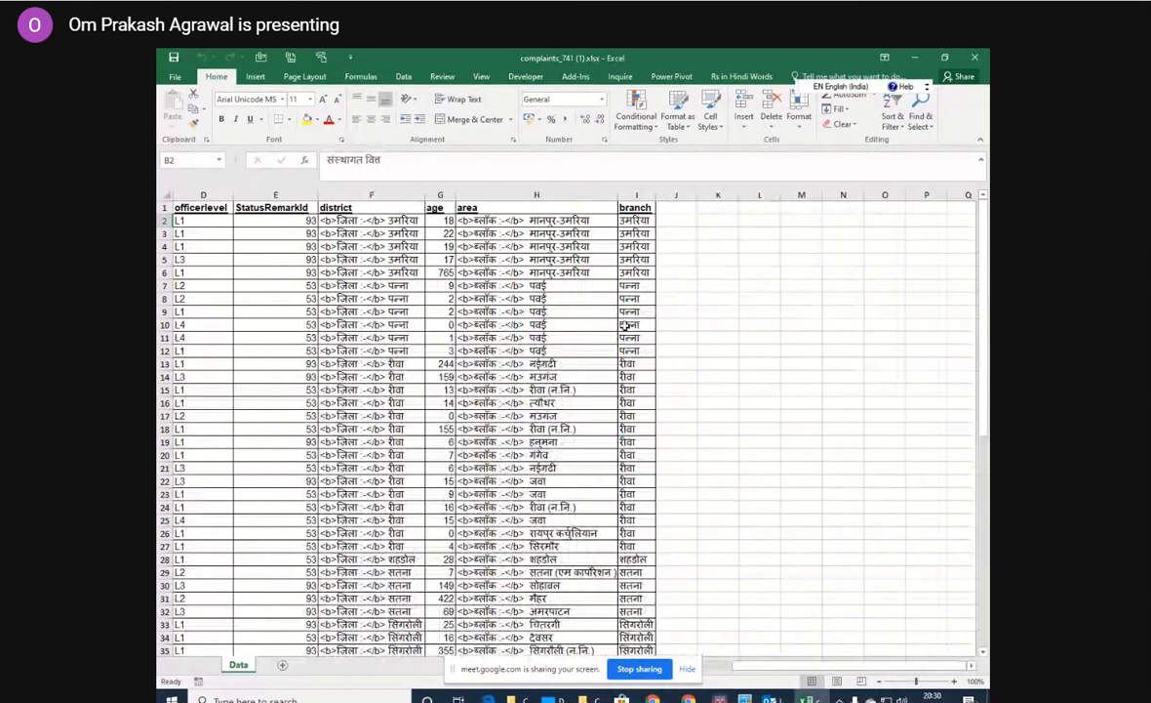
Turn on column filters for the complaints data and bring the branch column into view.
click(517, 220)
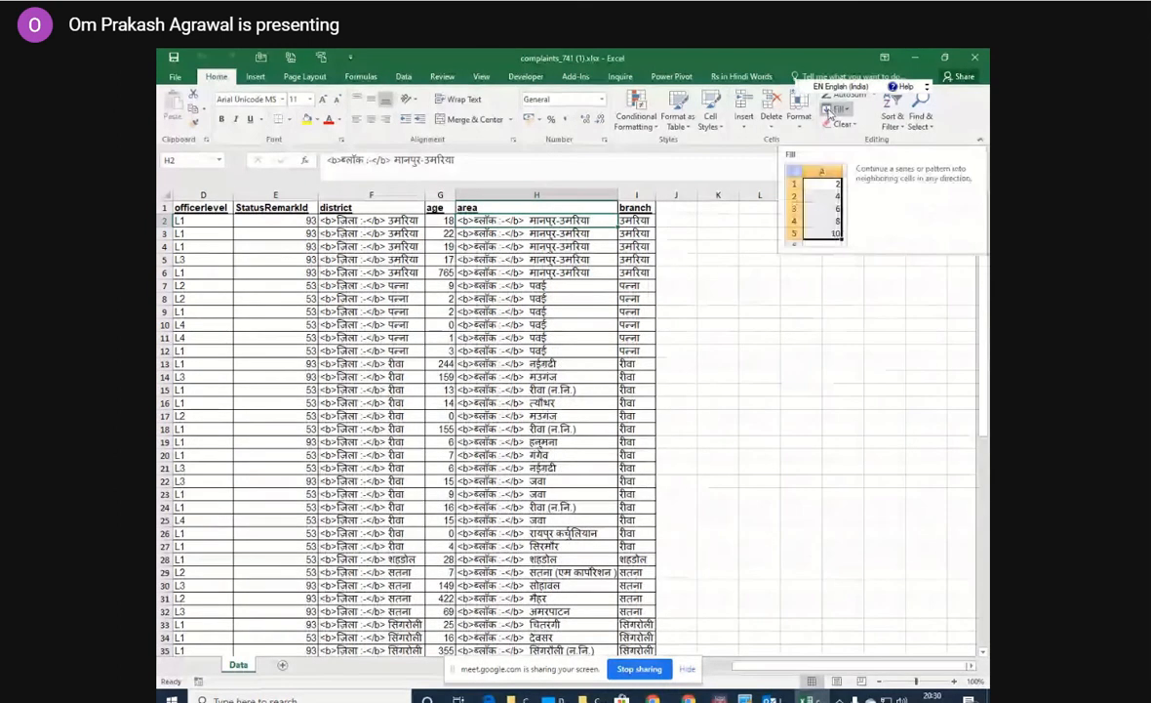
click(891, 119)
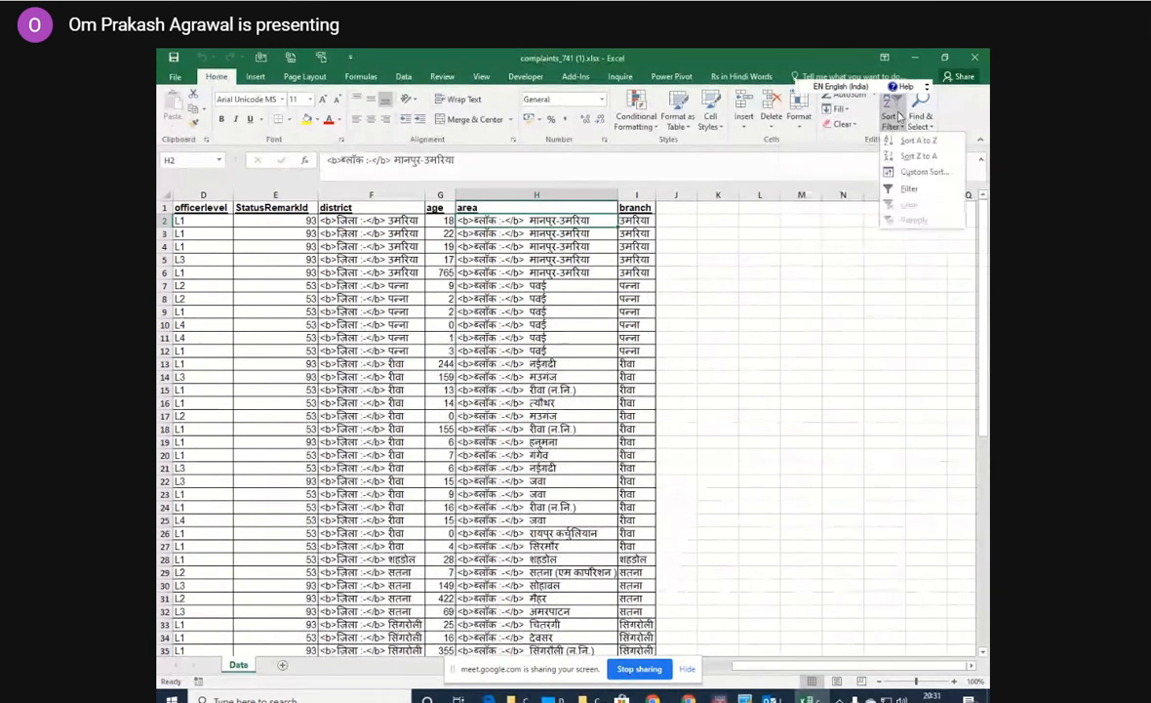
click(909, 188)
scroll(778, 224, left, 3)
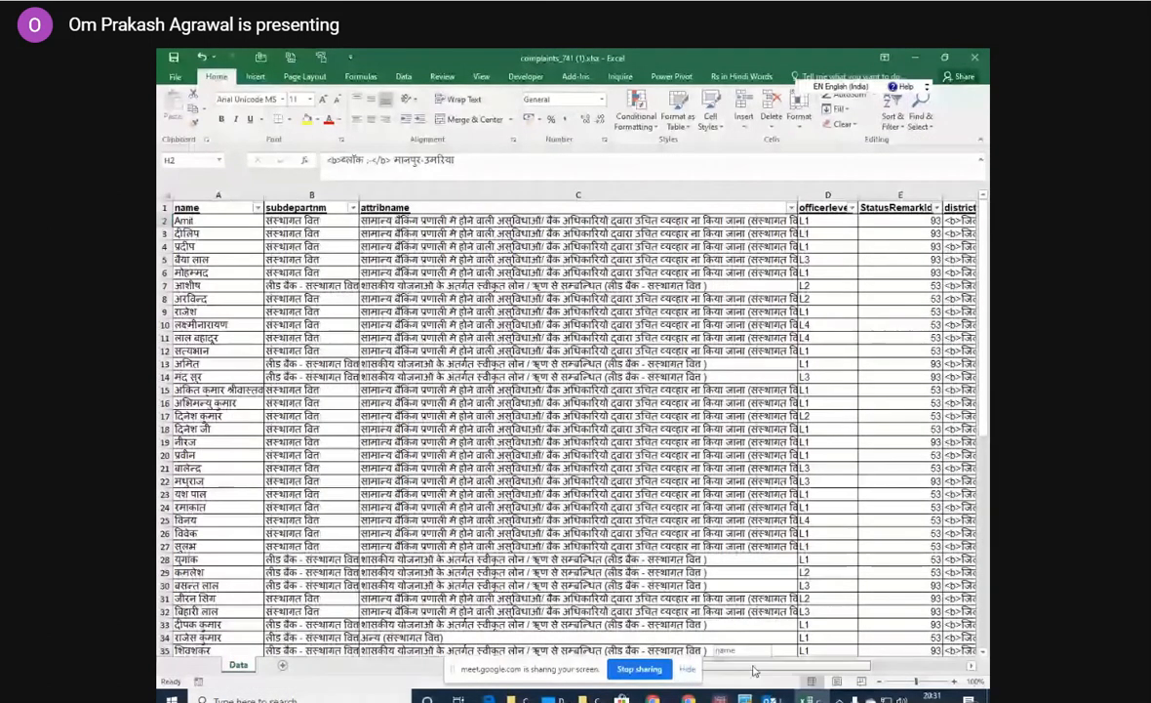
drag(753, 670, 851, 669)
Filter the branch column to show only उमरिया and undo that filter.
click(648, 208)
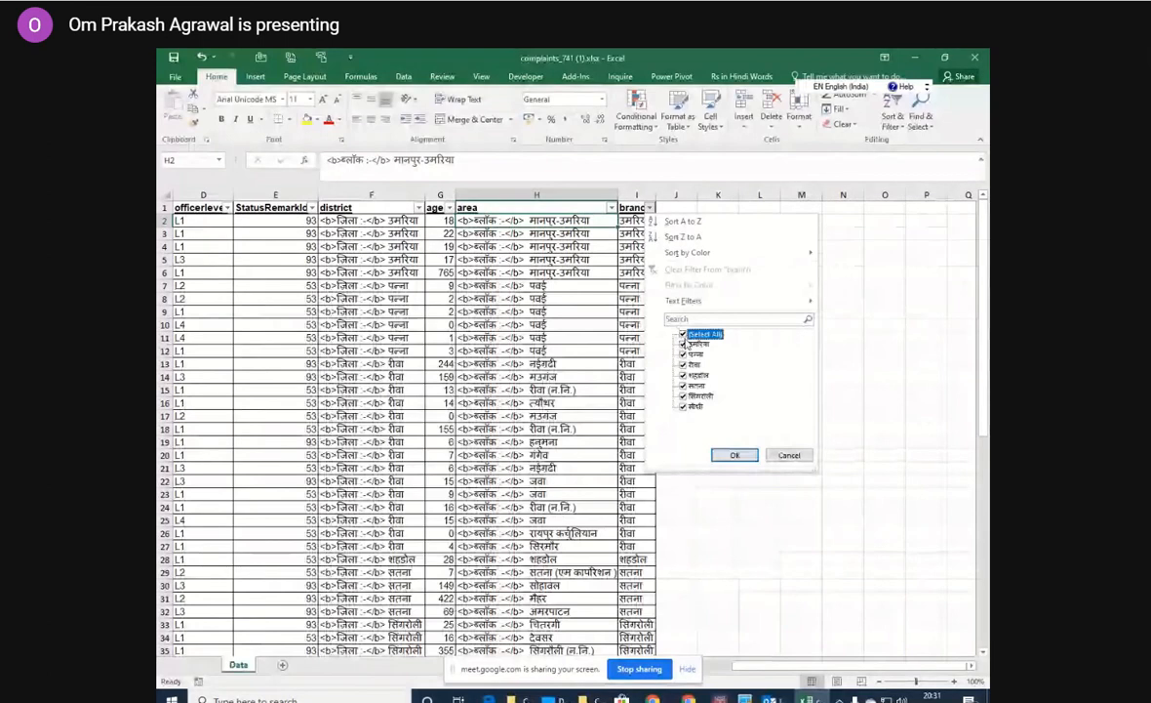
click(683, 334)
click(683, 344)
click(735, 455)
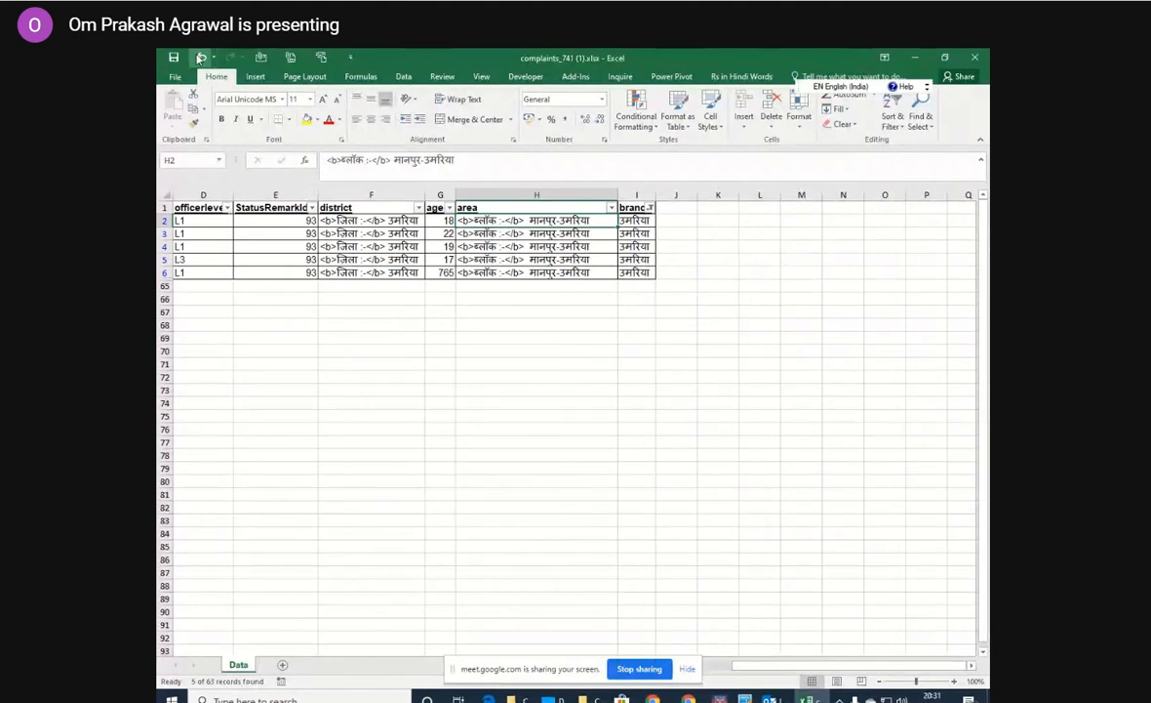
click(200, 57)
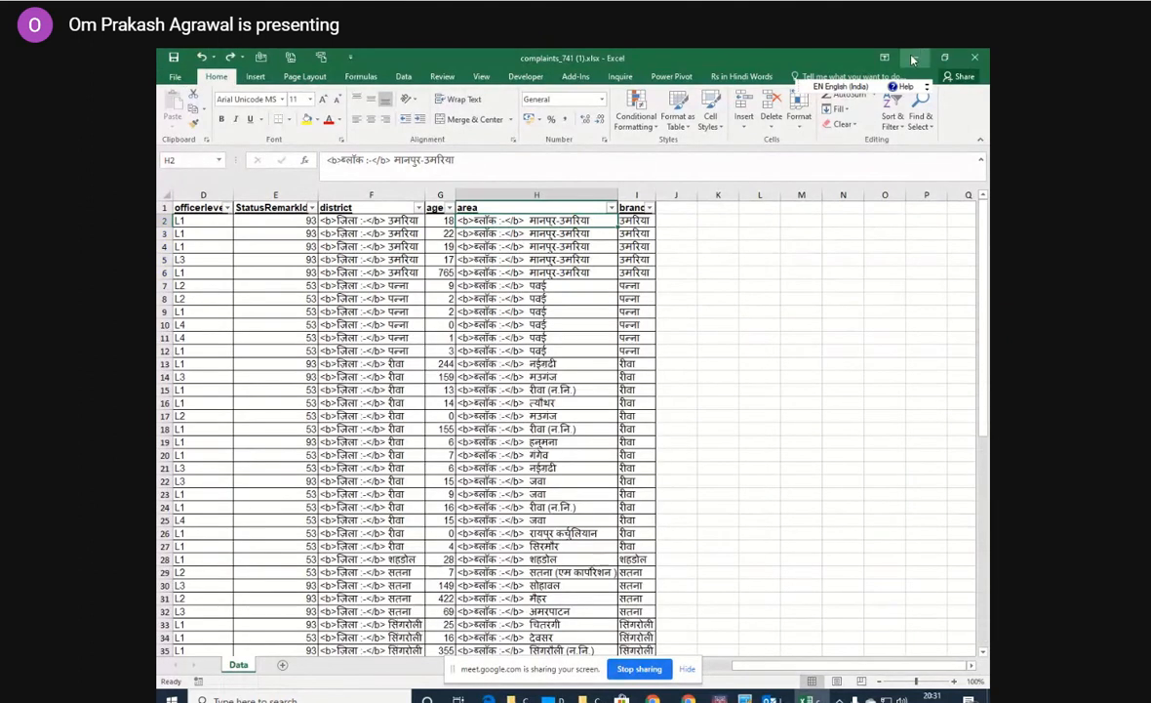
Open letter to branch-converted.pdf from the takneek folder, examine its complaints table, close it and return to the complaints workbook.
click(914, 60)
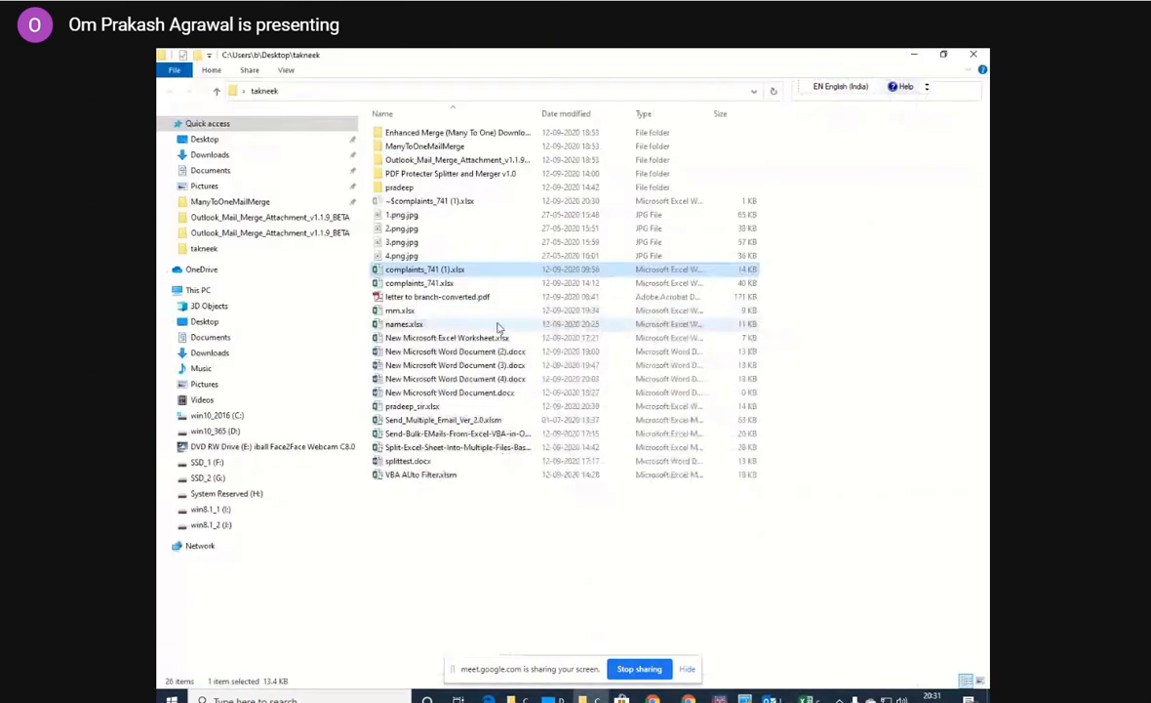
double_click(468, 297)
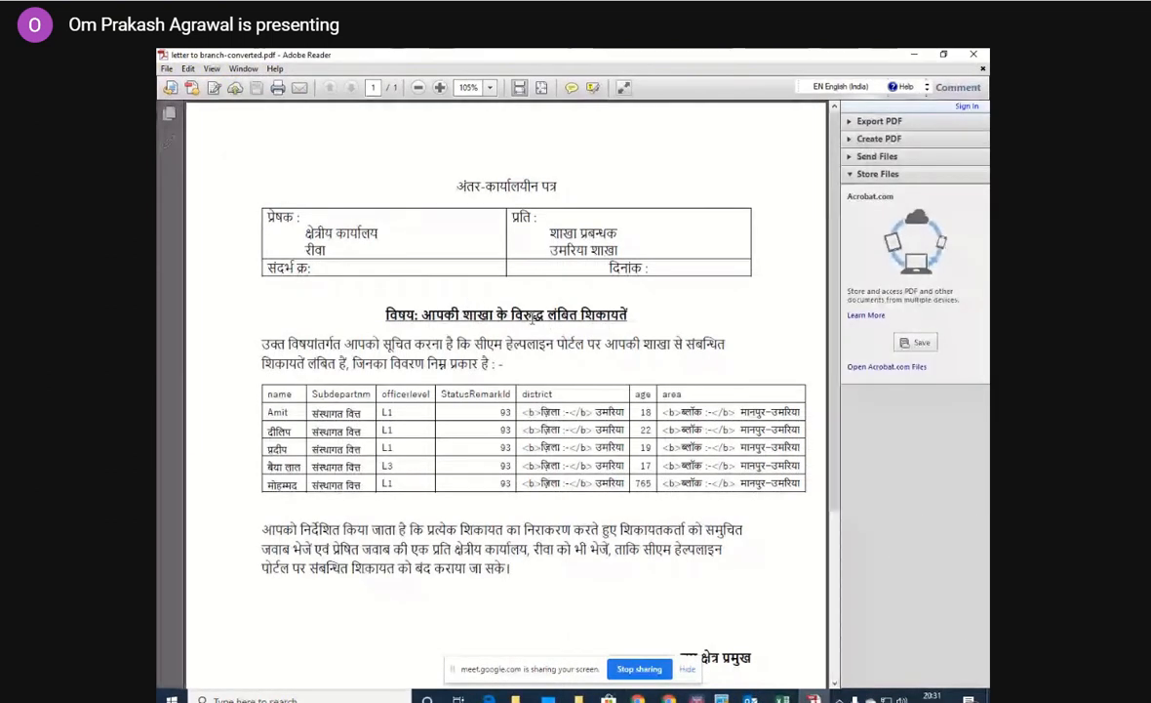
click(976, 55)
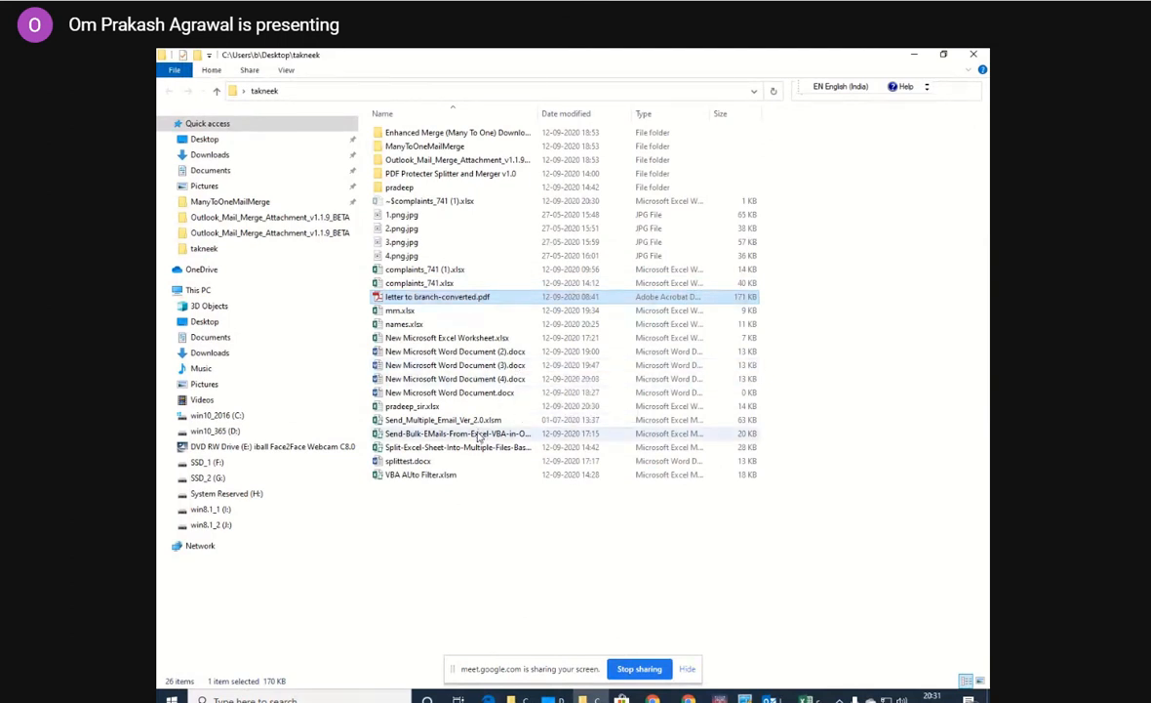
click(808, 699)
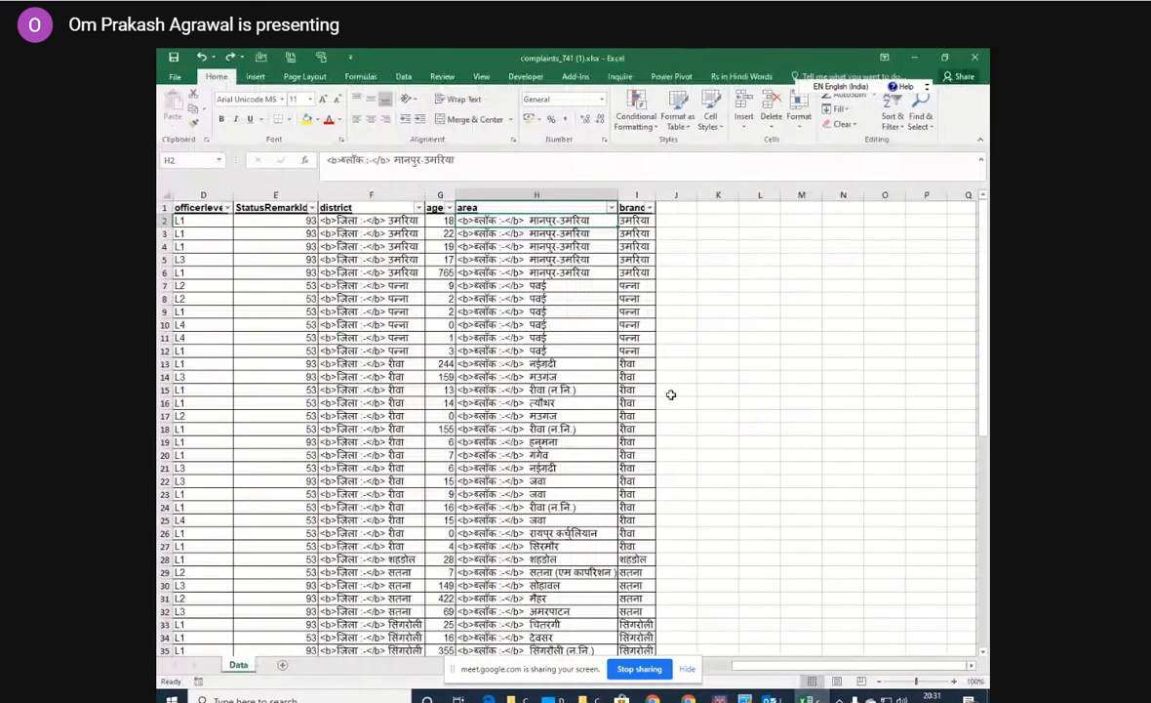
Turn off the column filters on the complaints data and select the name header in A1.
click(553, 232)
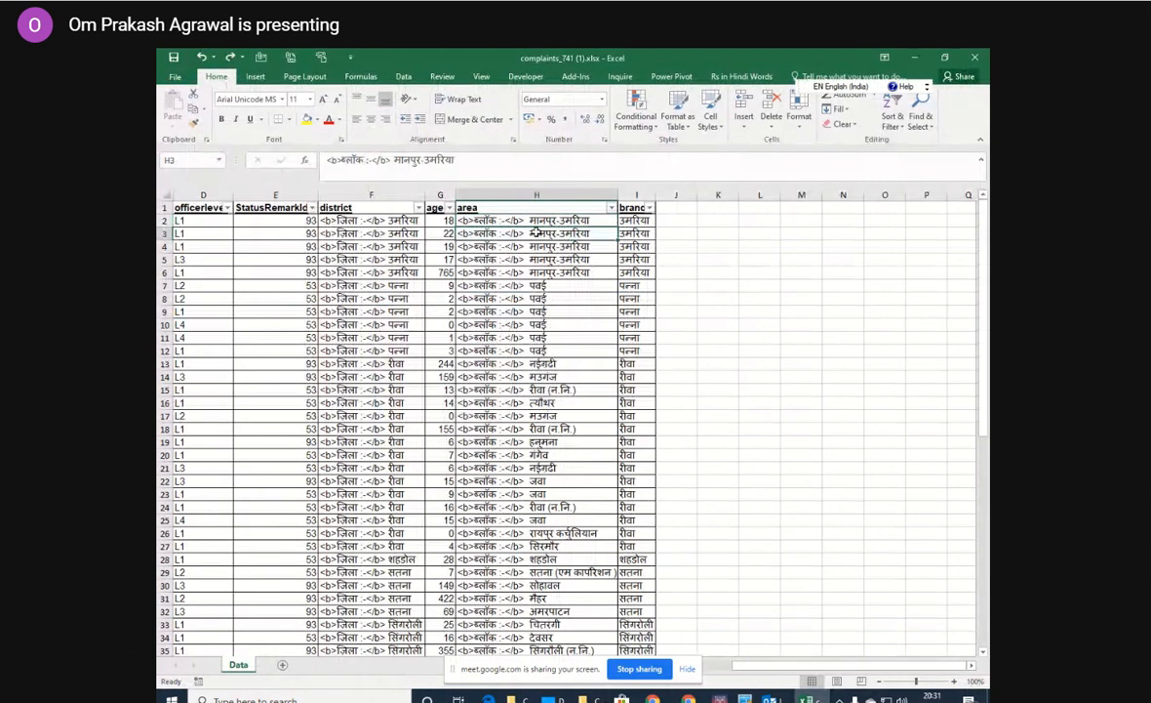
click(899, 119)
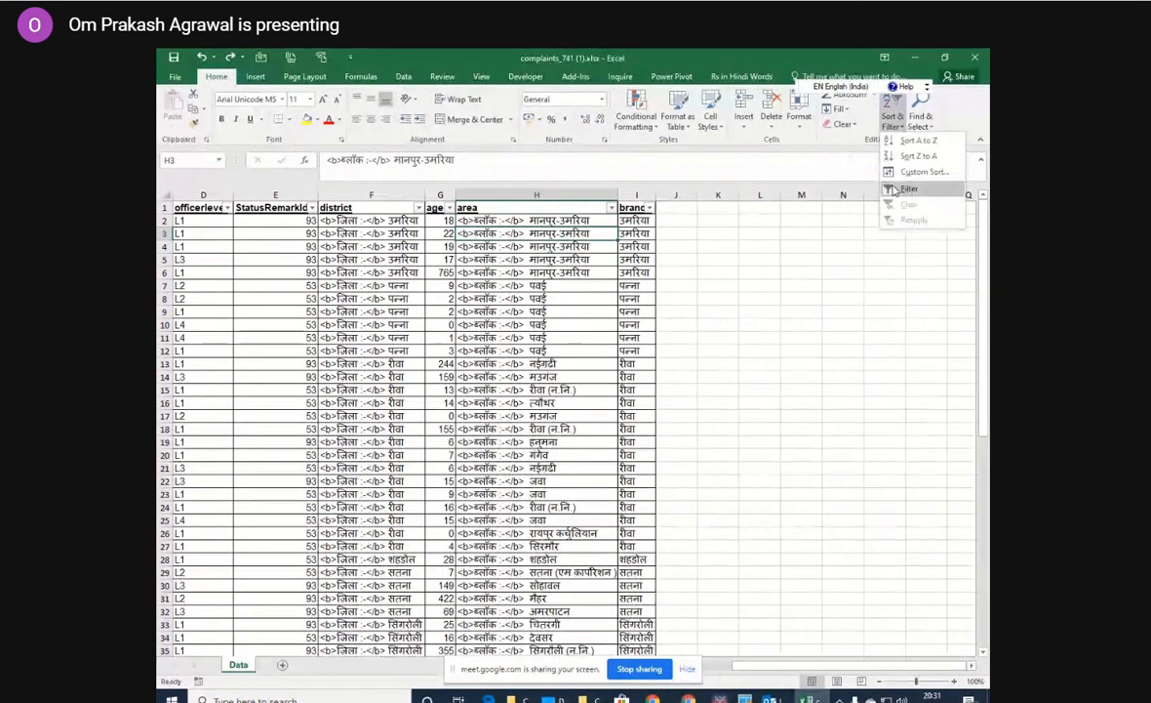
click(845, 176)
click(734, 324)
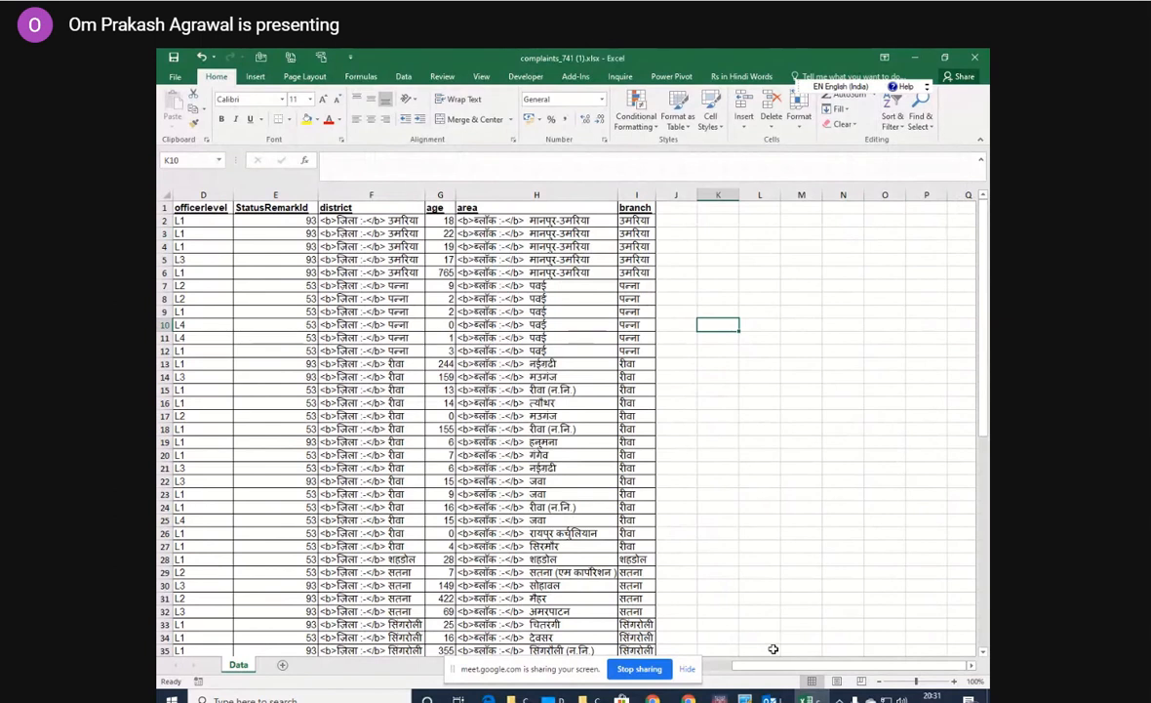
drag(763, 670, 708, 673)
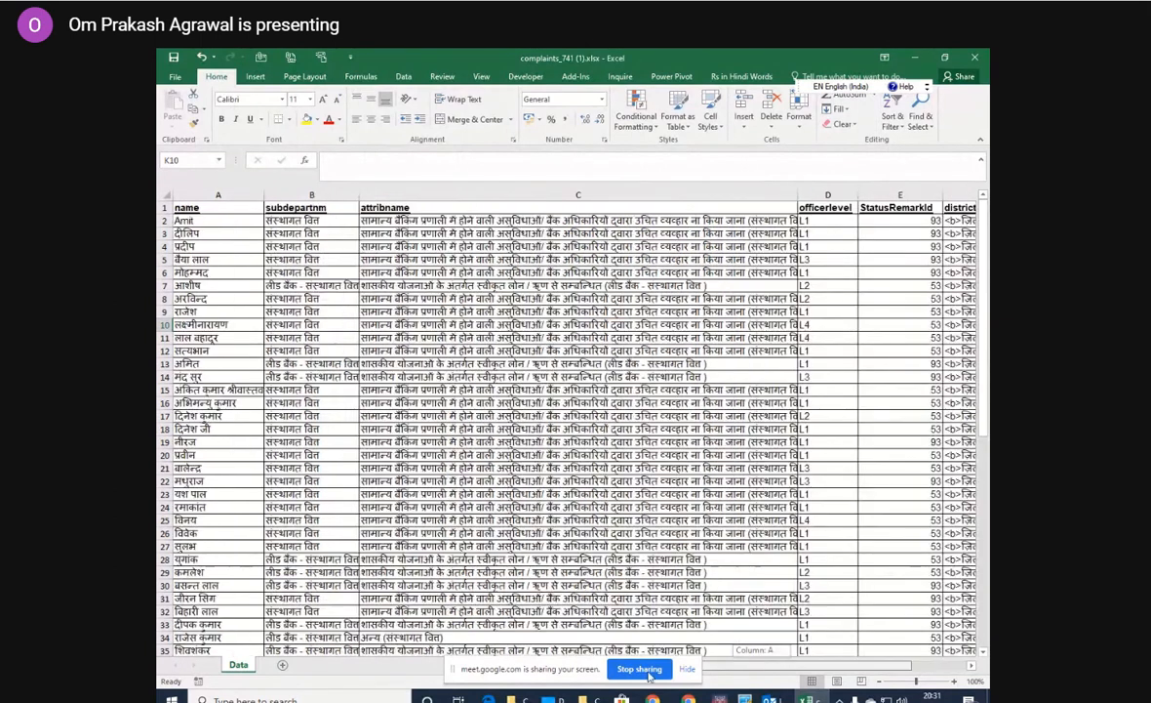
click(188, 208)
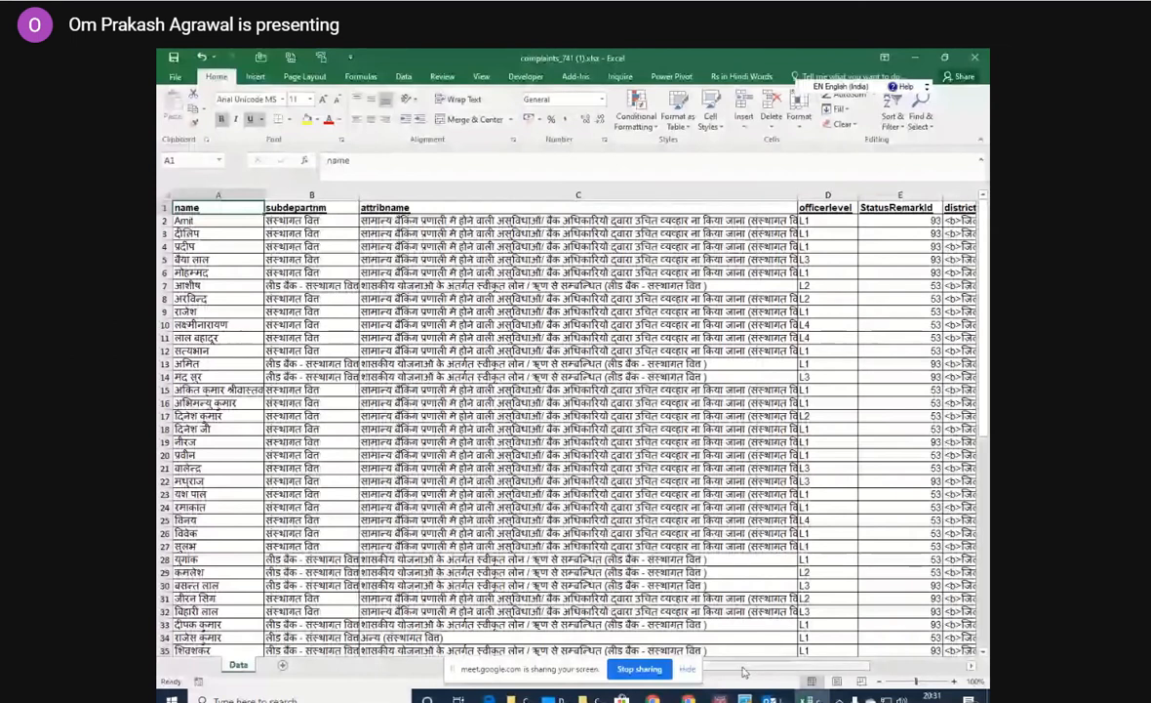
Open Split-Excel-Sheet-Into-Multiple-Files-Based-On-Column-Using-VBA.xlsm from the takneek folder, enable its macros and bring the branch column into view.
key(alt+Tab)
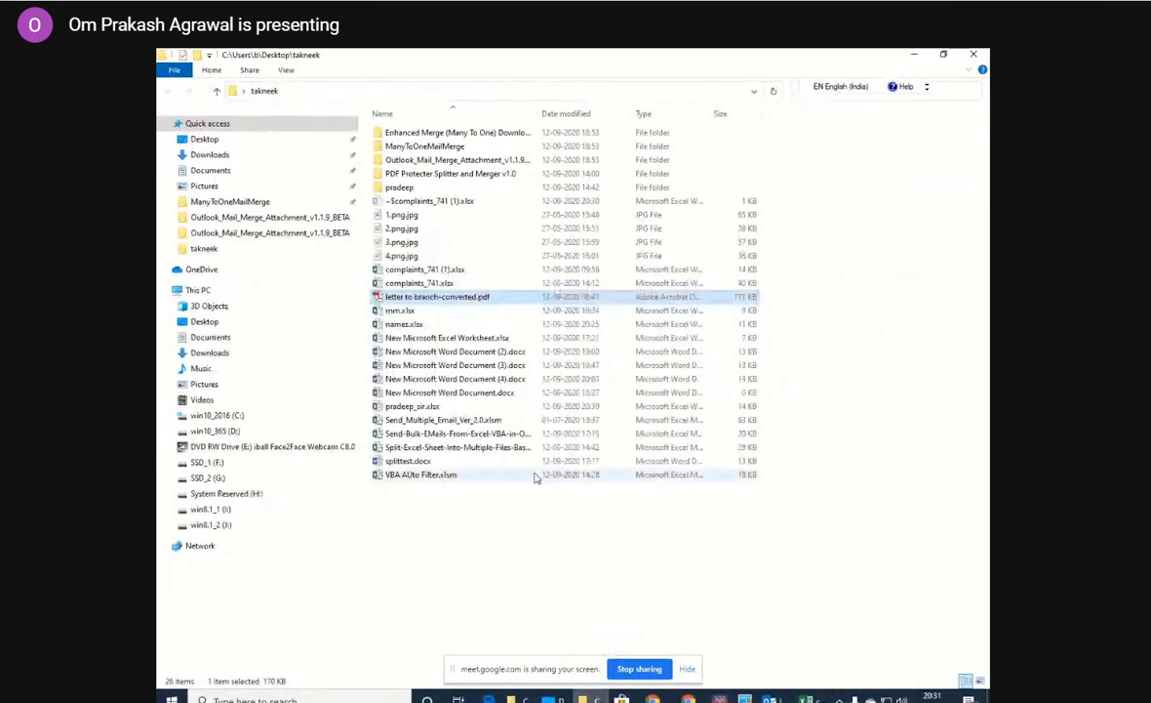
double_click(470, 447)
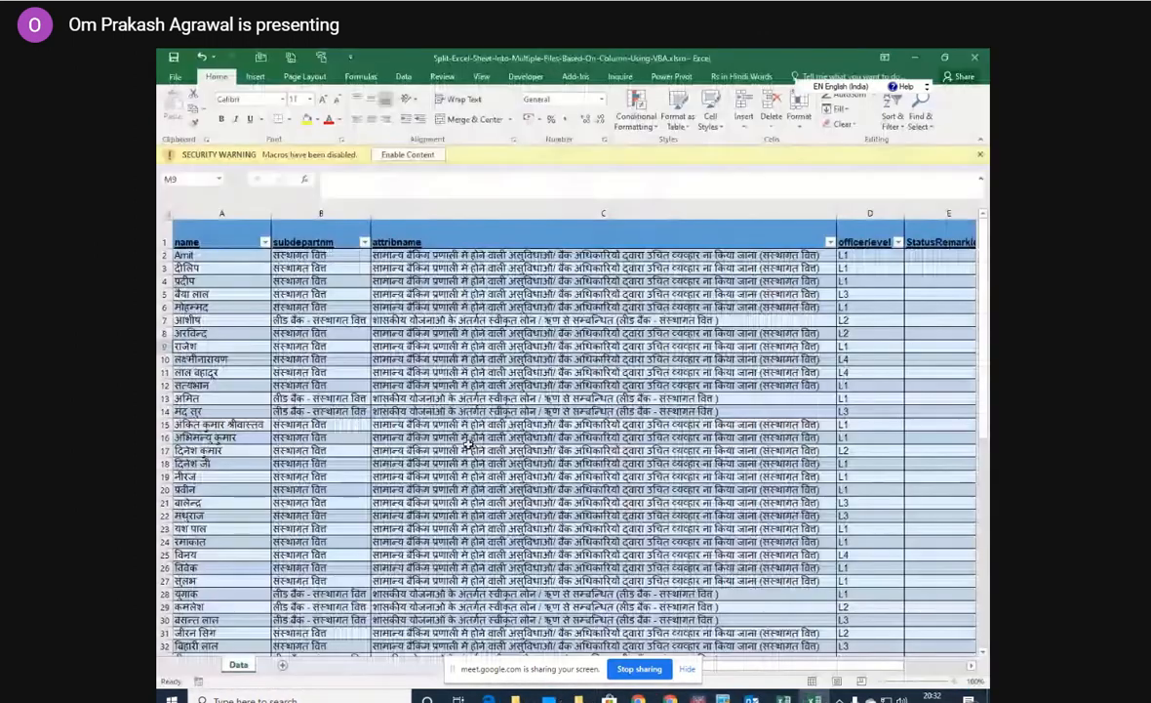
click(408, 155)
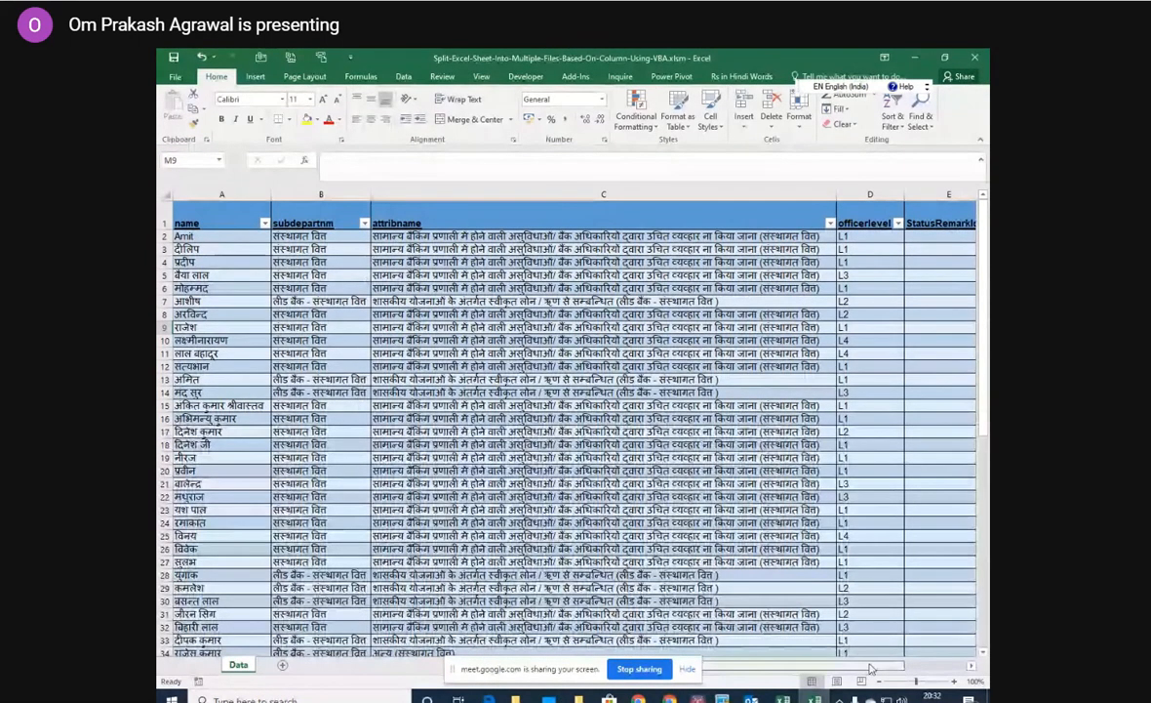
drag(870, 667, 973, 667)
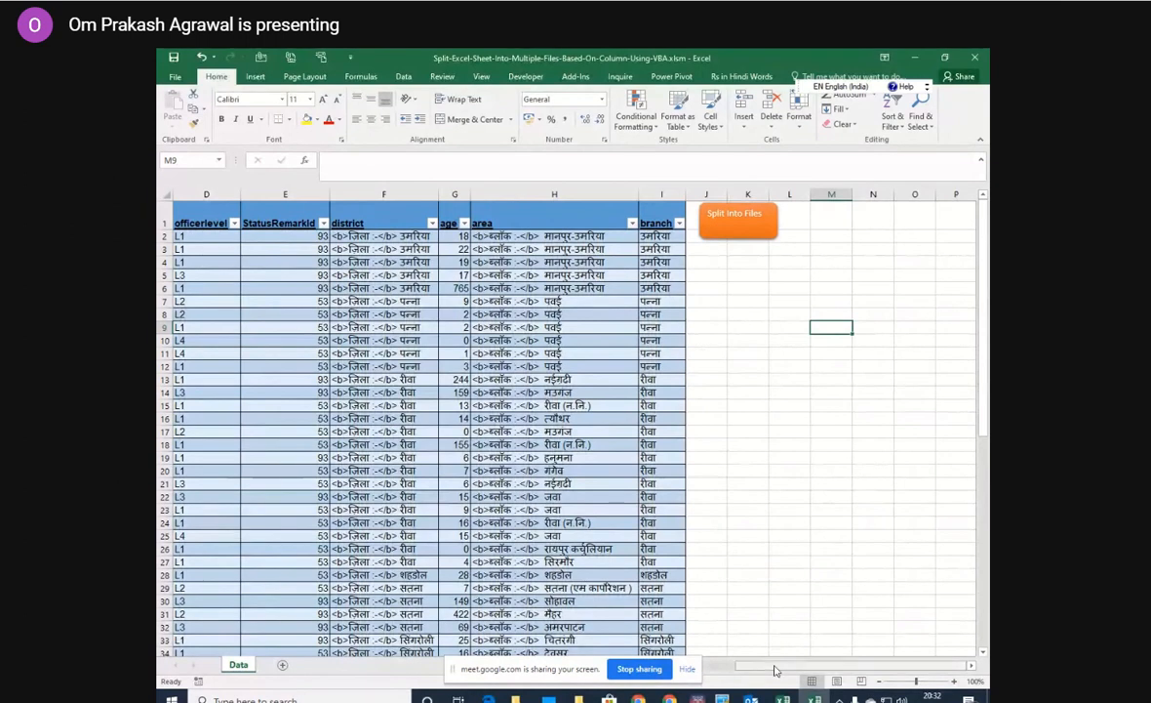
drag(776, 666, 721, 676)
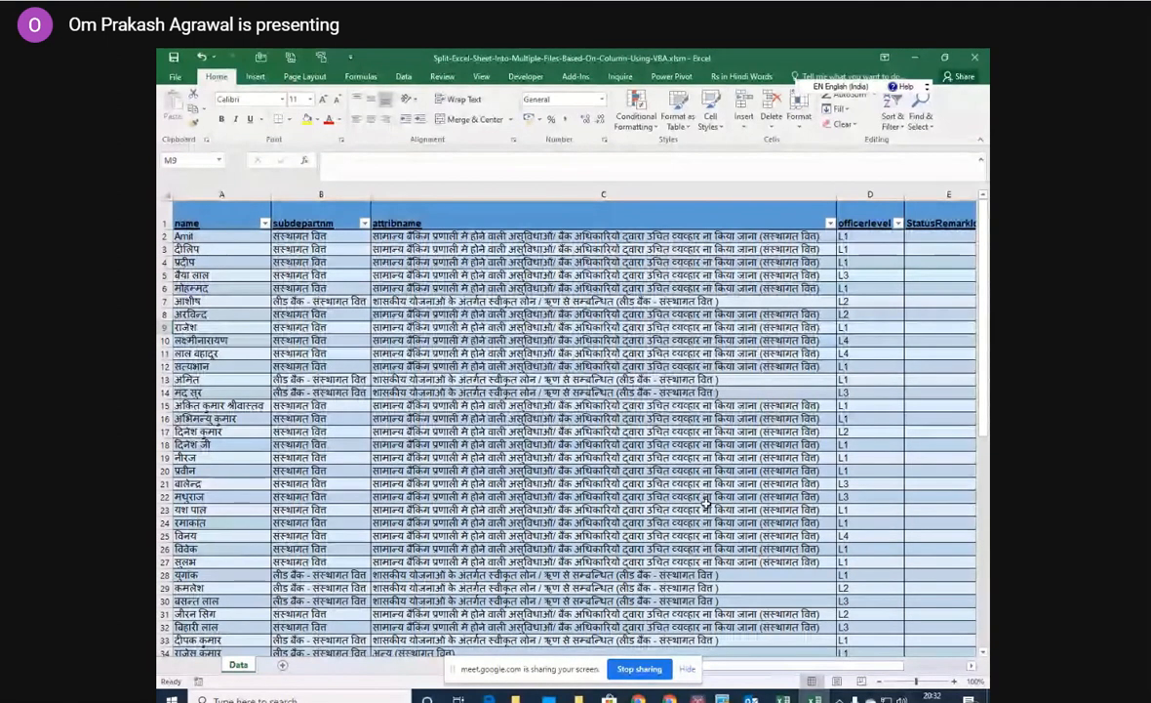
drag(859, 667, 912, 669)
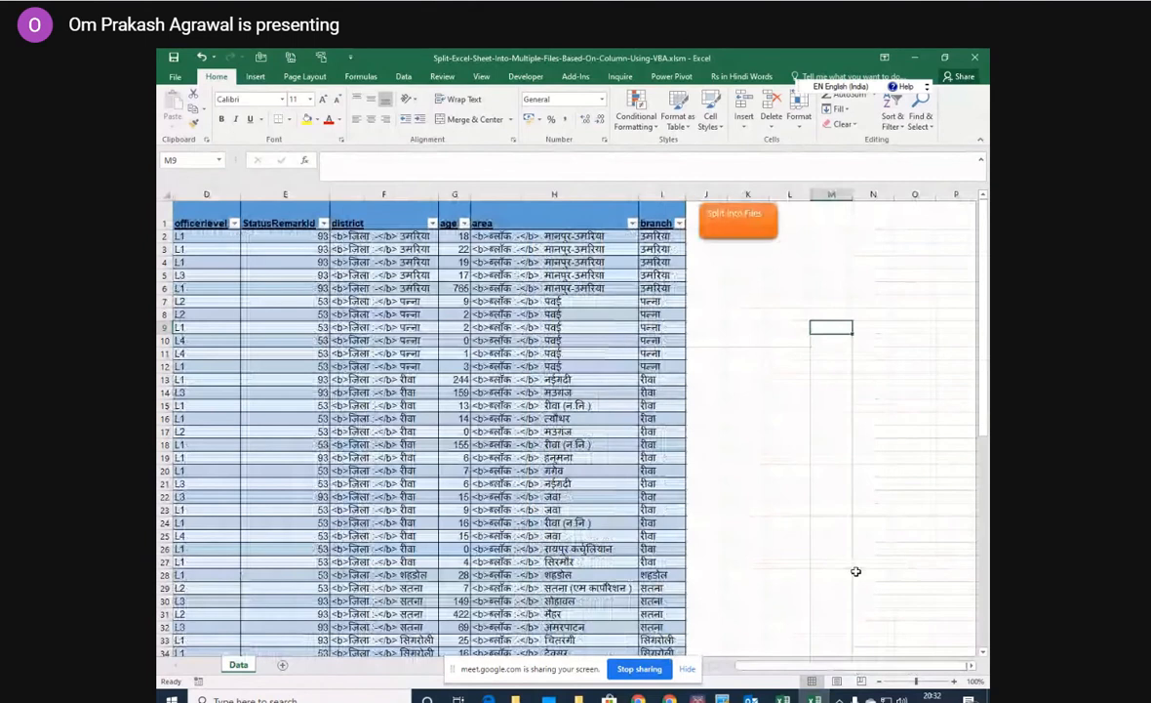
Run Split Into Files on branch column I, with the Desktop's takneek folder as the destination.
click(745, 226)
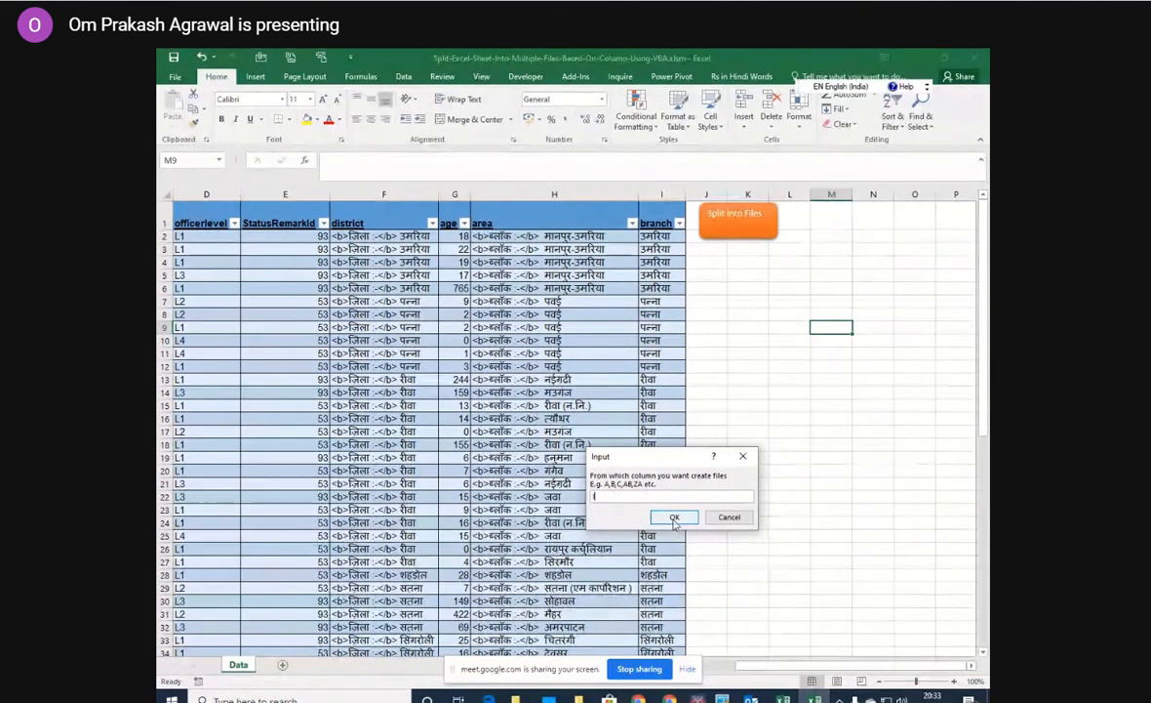
click(673, 519)
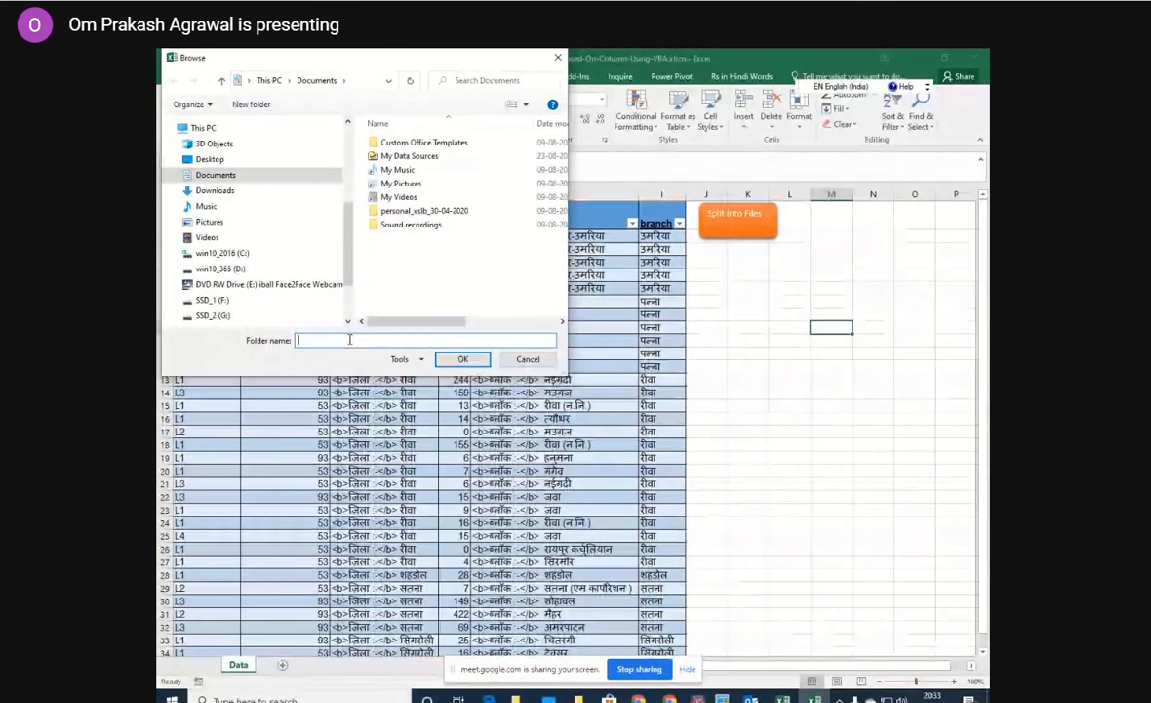
text(pr)
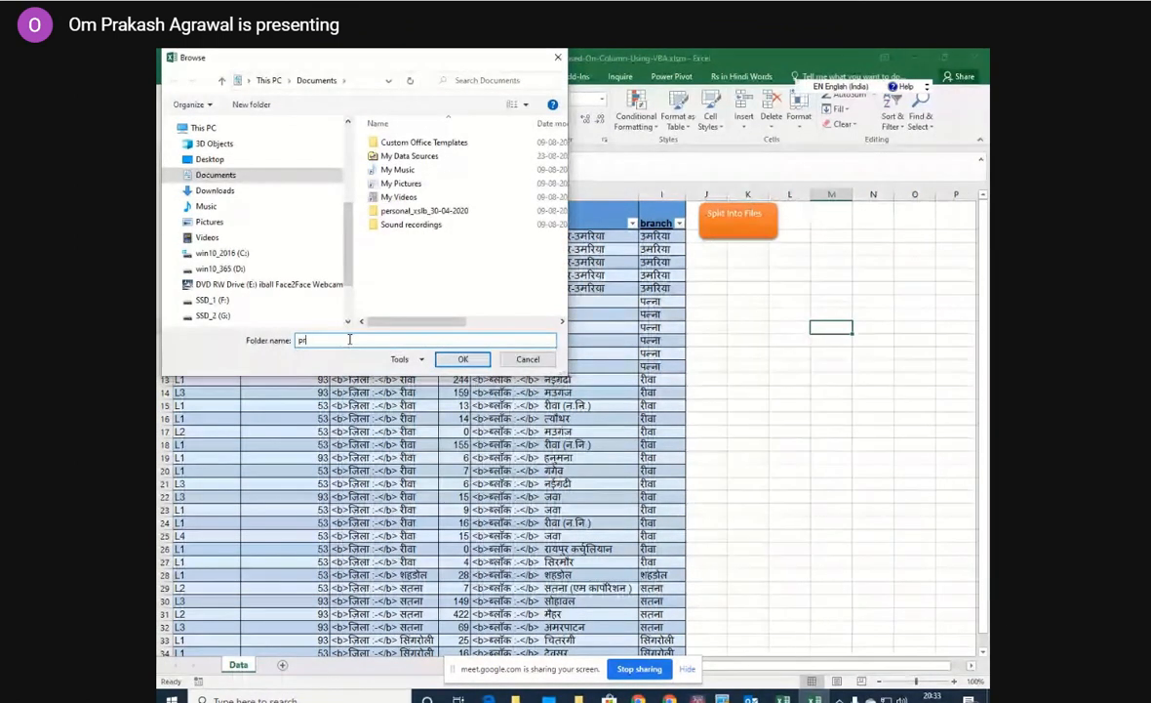
text(ades)
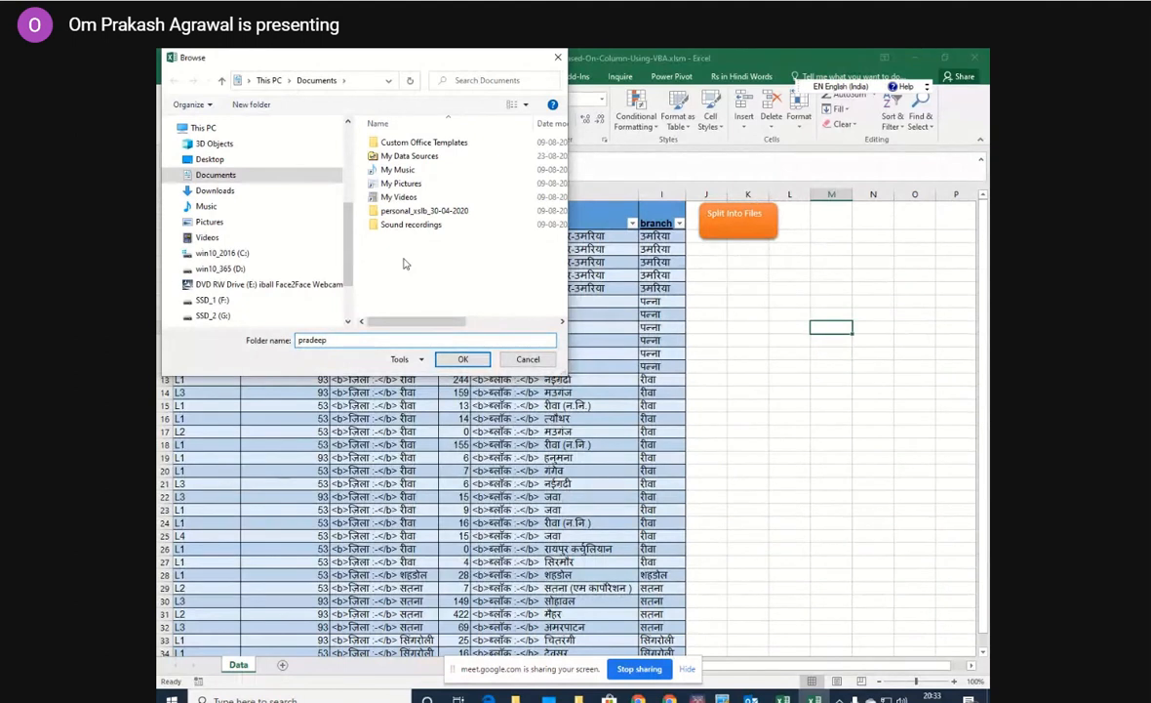
click(234, 162)
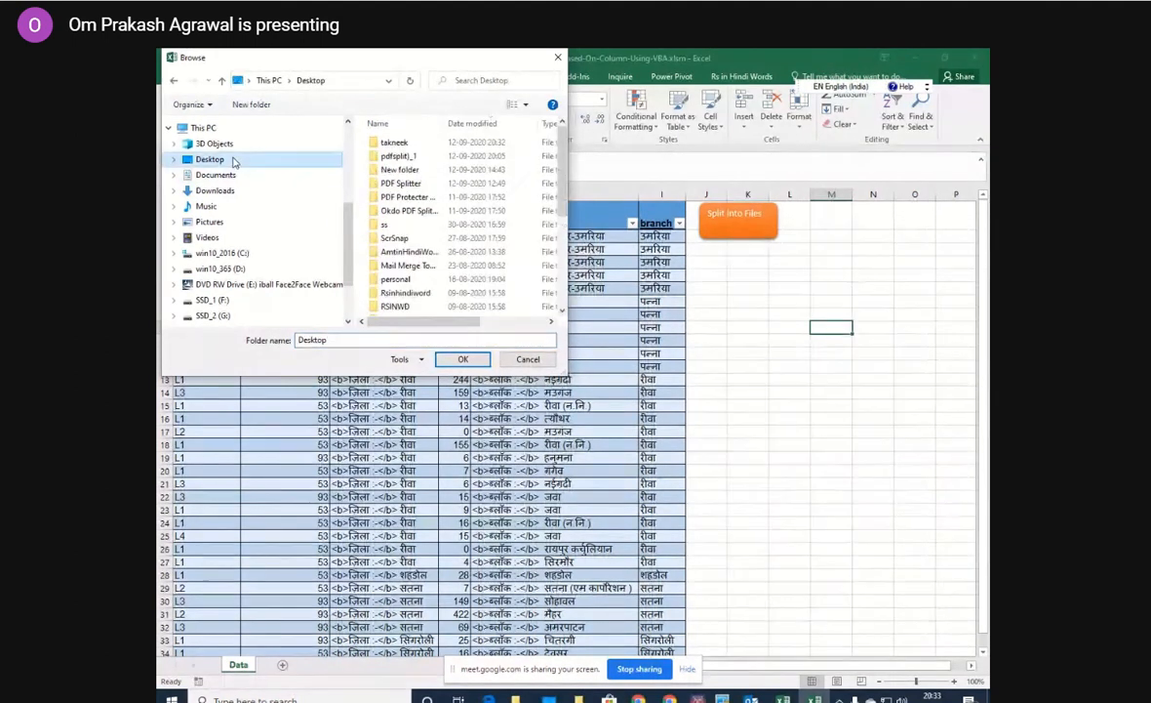
double_click(394, 142)
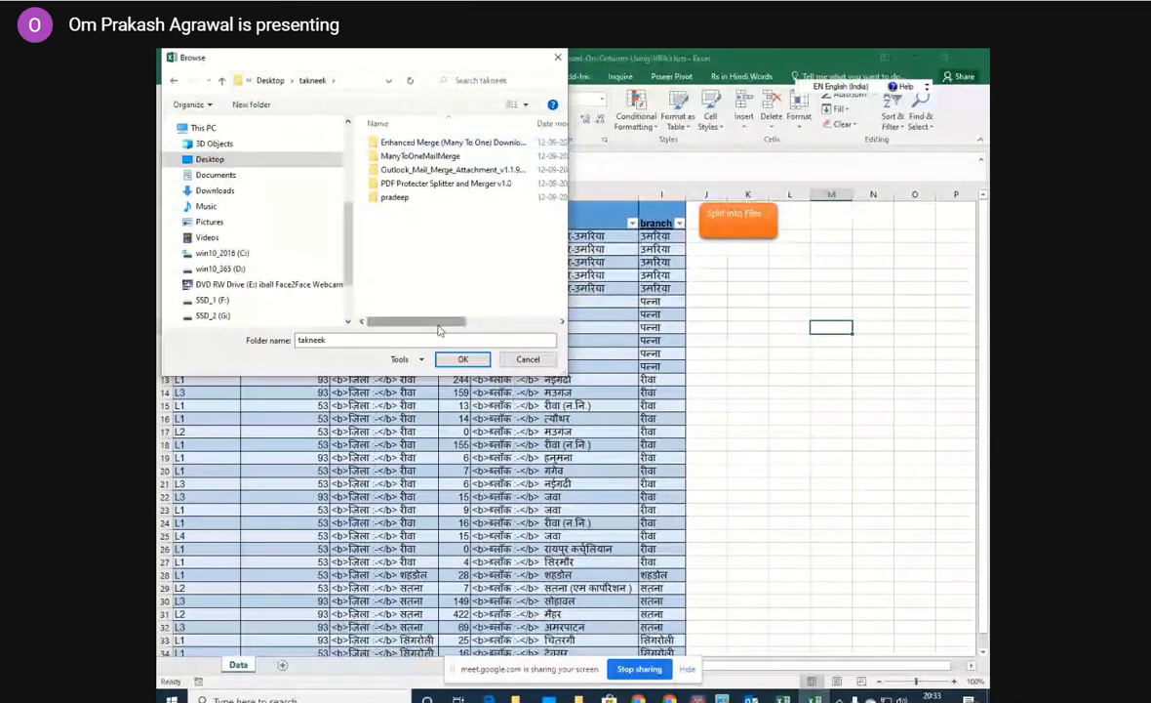
click(455, 357)
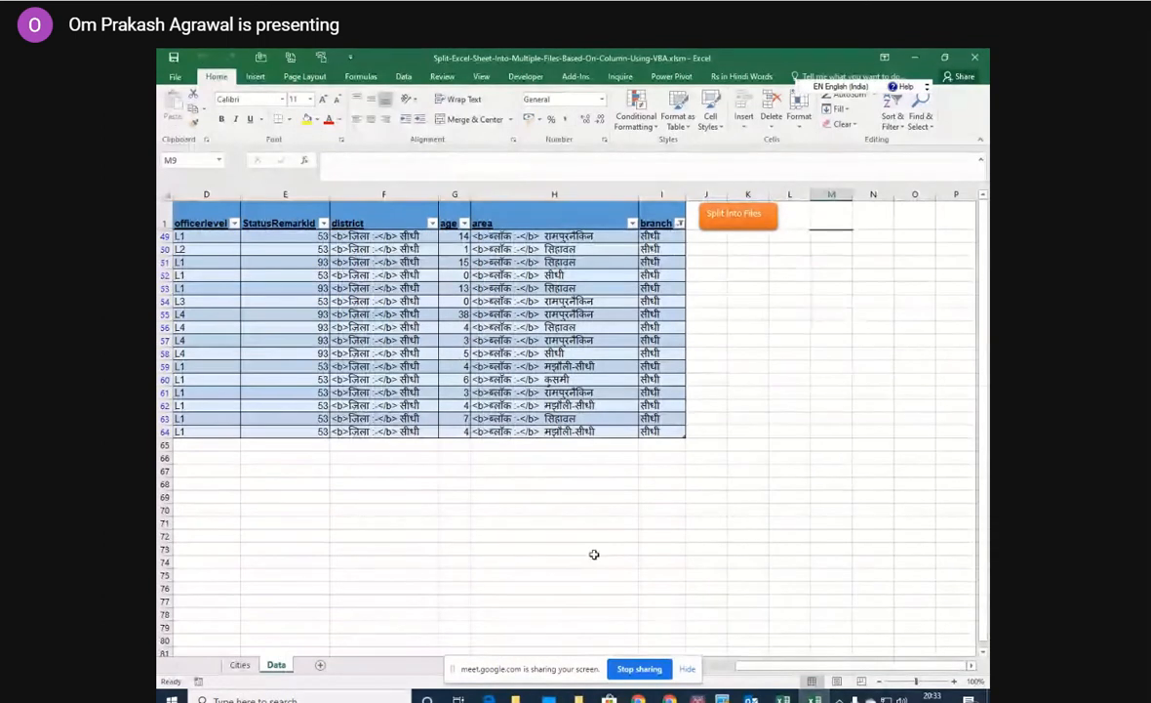
Open the generated उमरिया.xlsx from the takneek folder, examine its rows, close it and return to the folder.
click(579, 698)
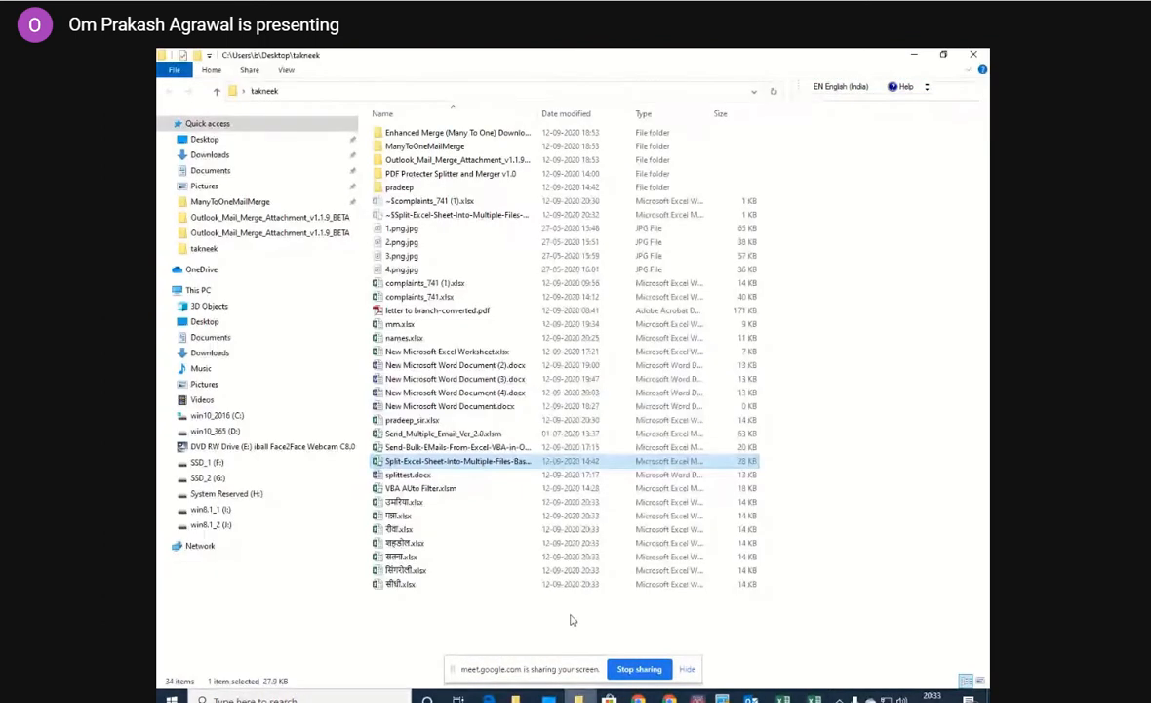
click(433, 504)
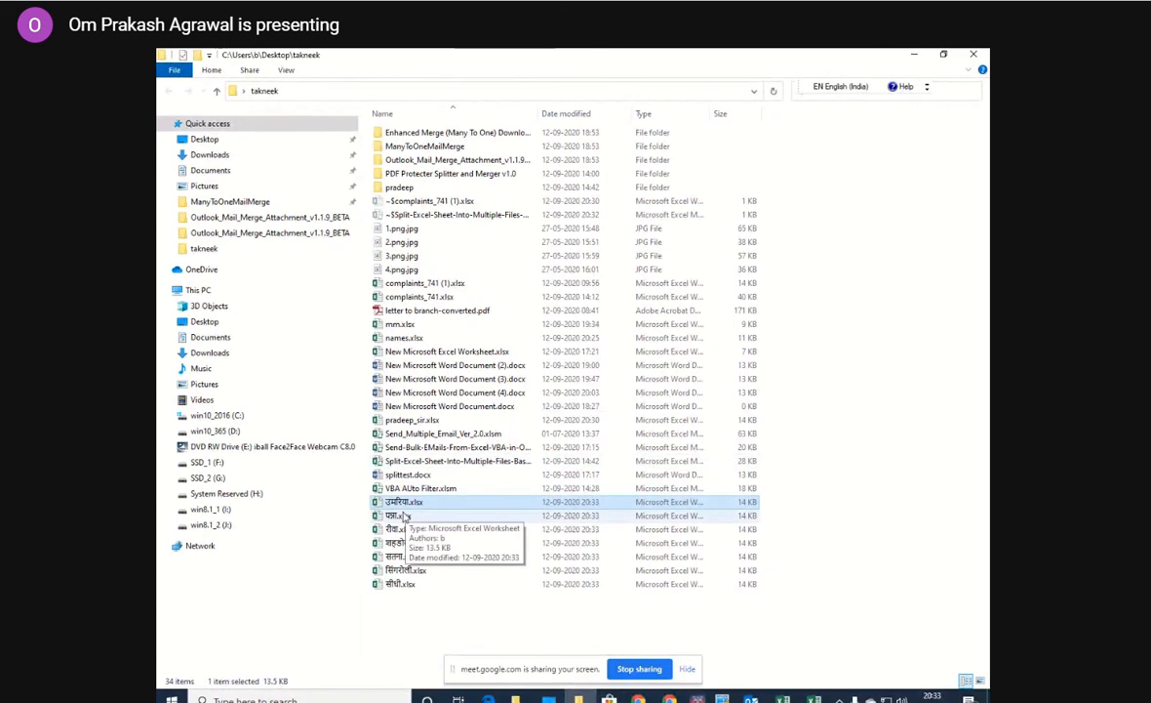
double_click(401, 502)
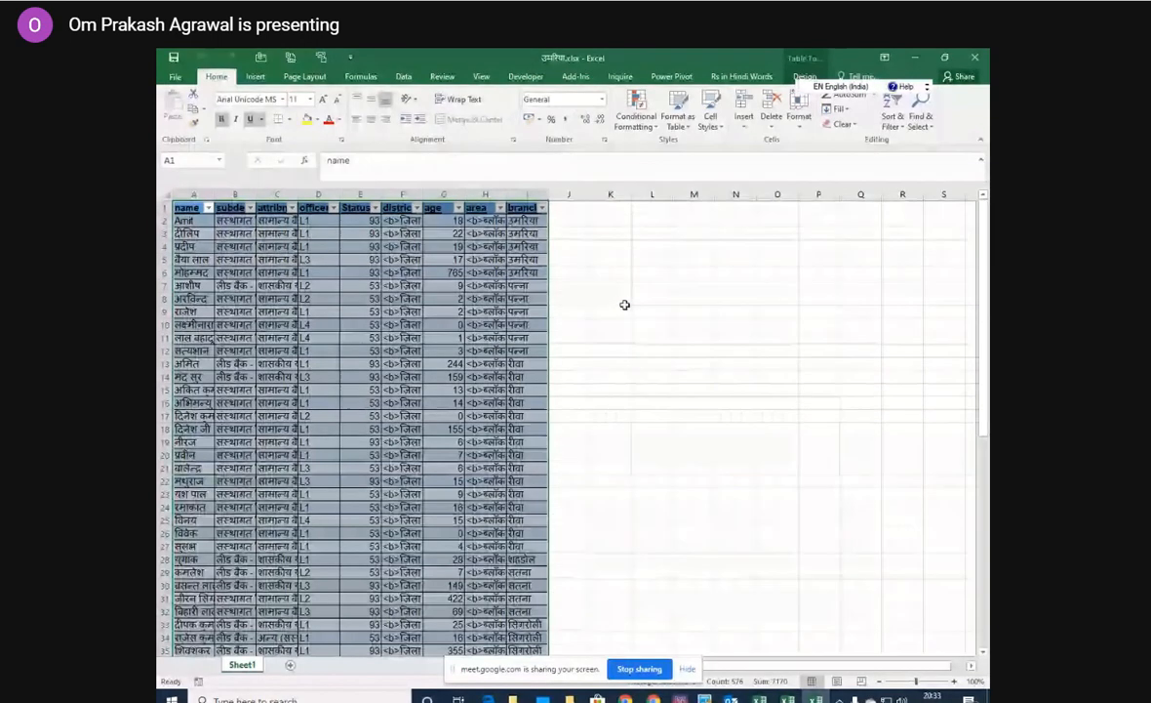
click(979, 59)
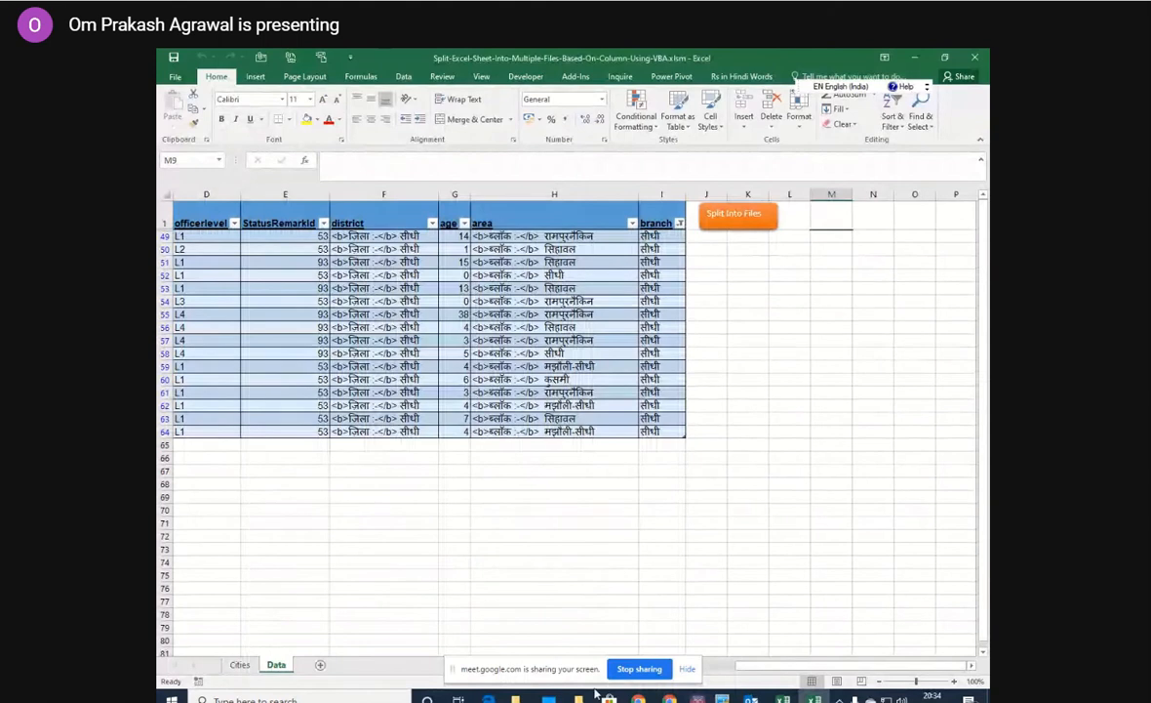
click(973, 58)
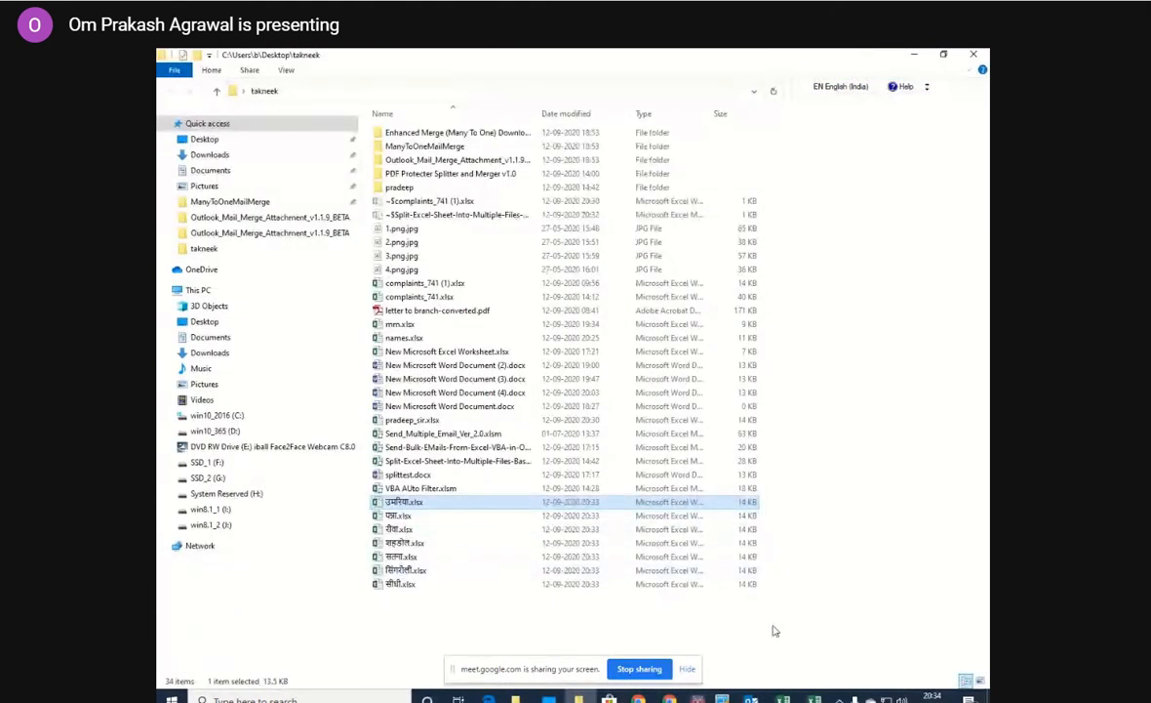
In the split workbook, turn off the table's column filters from the branch header and bring column A back into view.
click(815, 699)
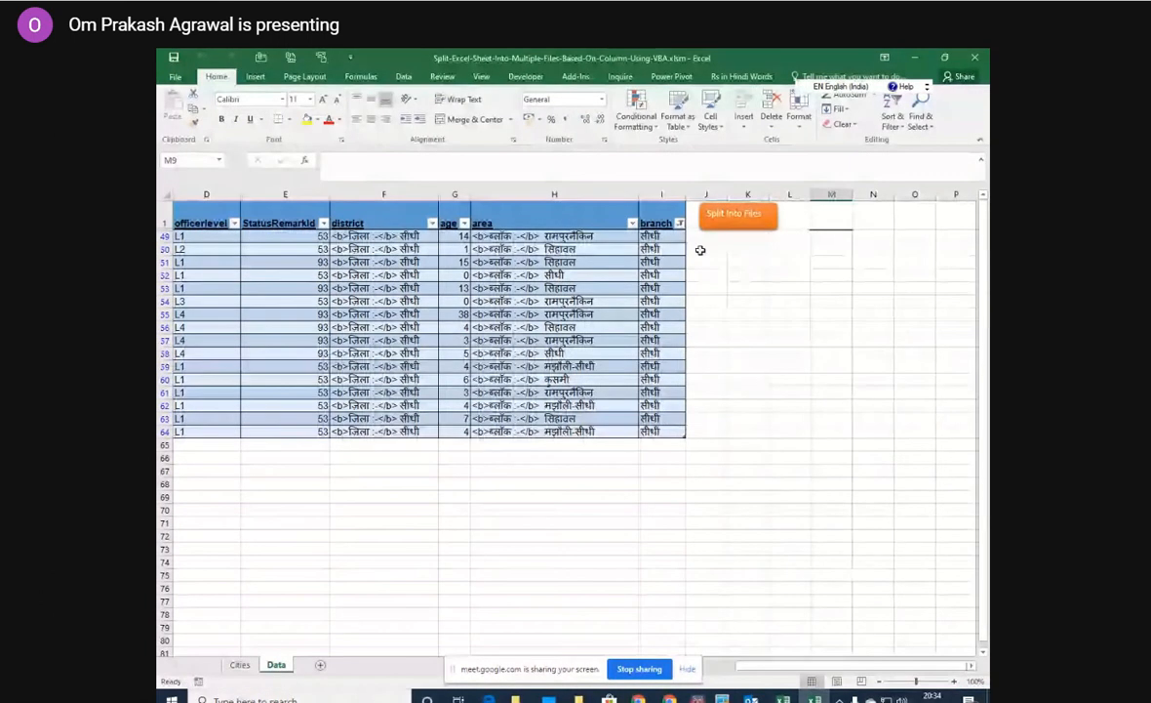
click(893, 125)
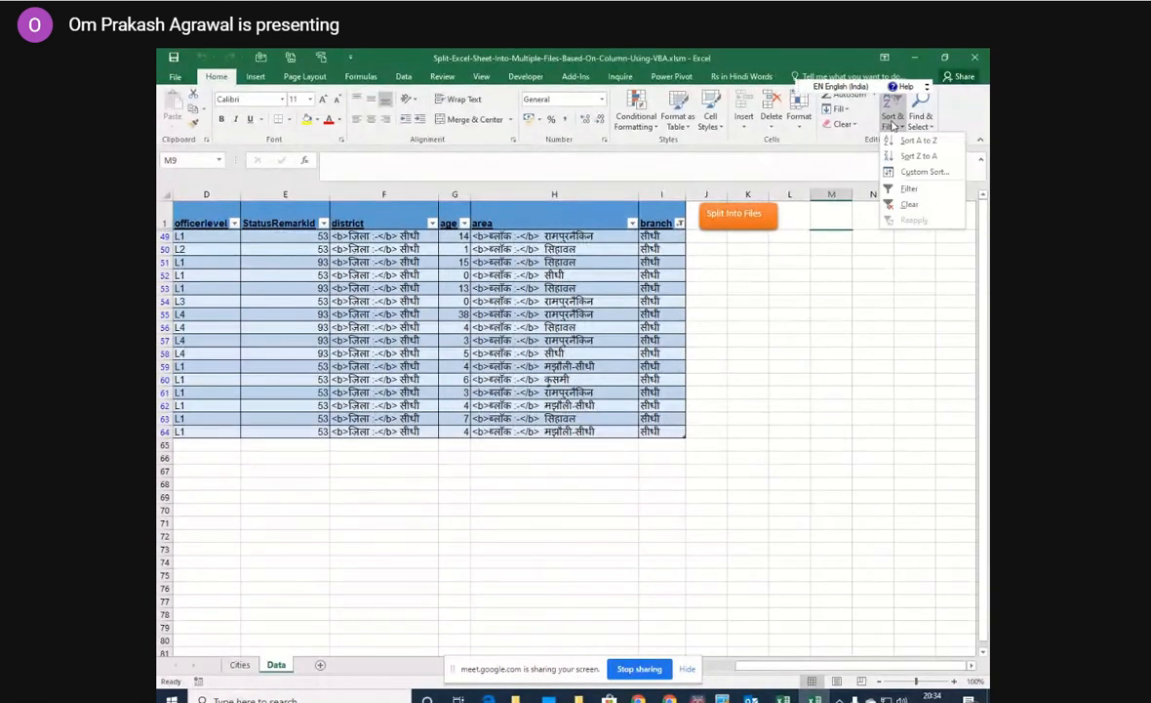
click(913, 189)
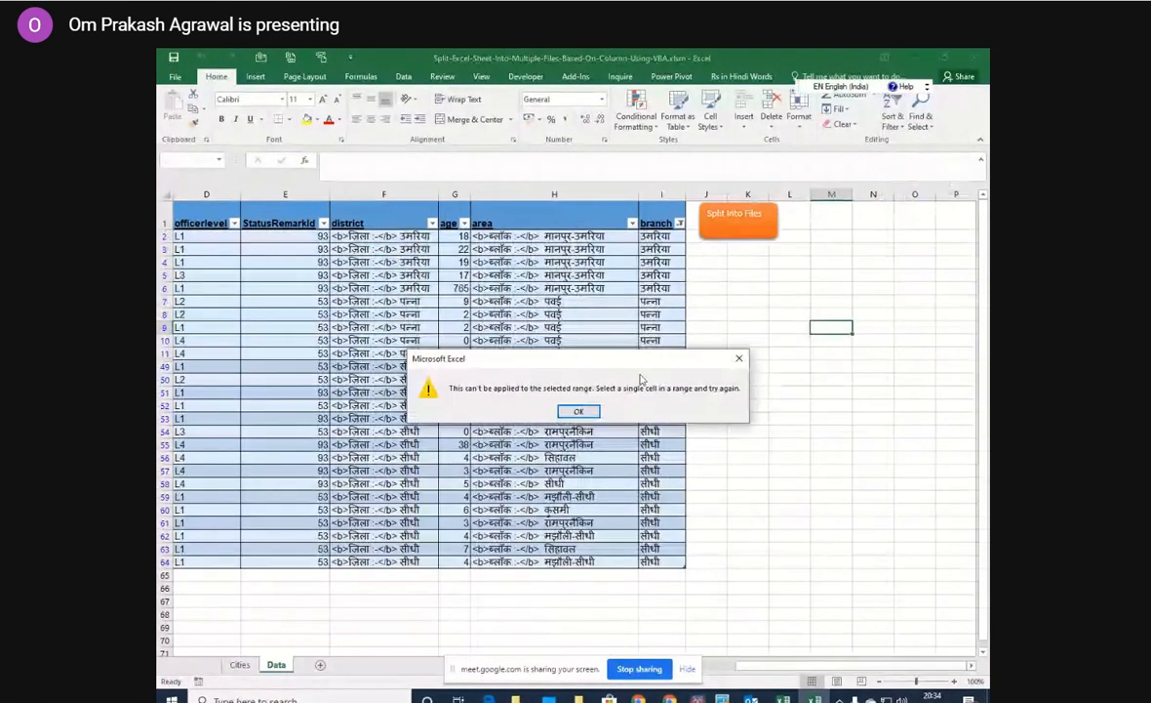
click(579, 410)
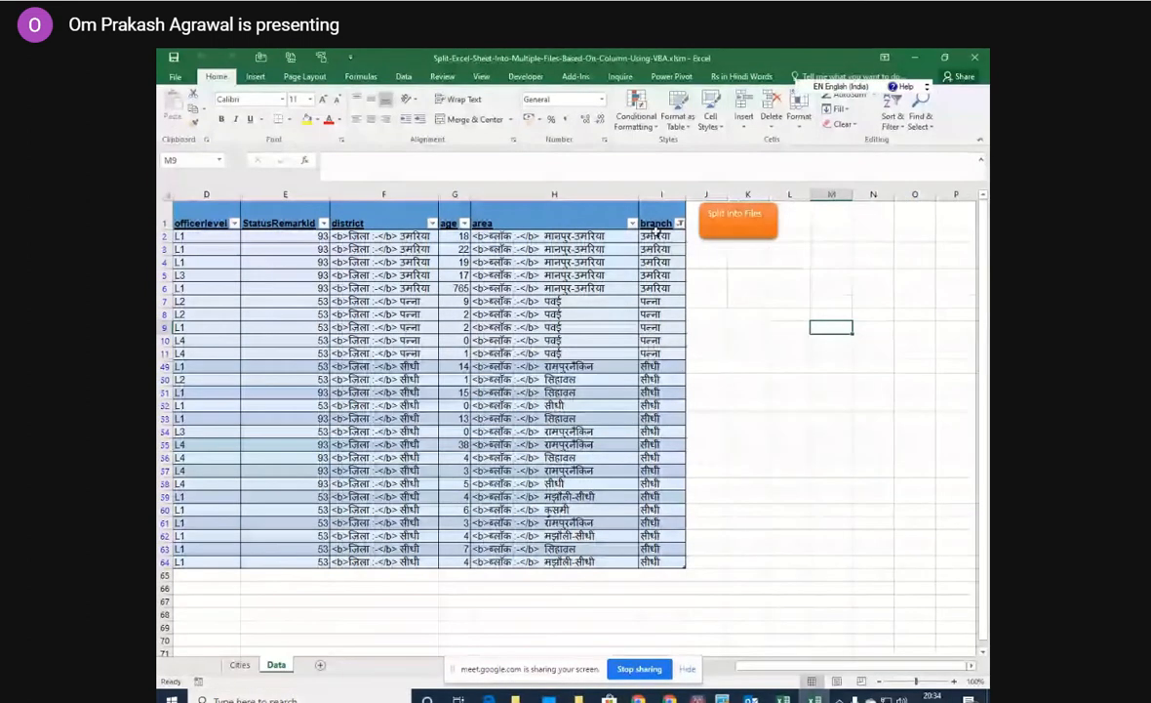
click(644, 230)
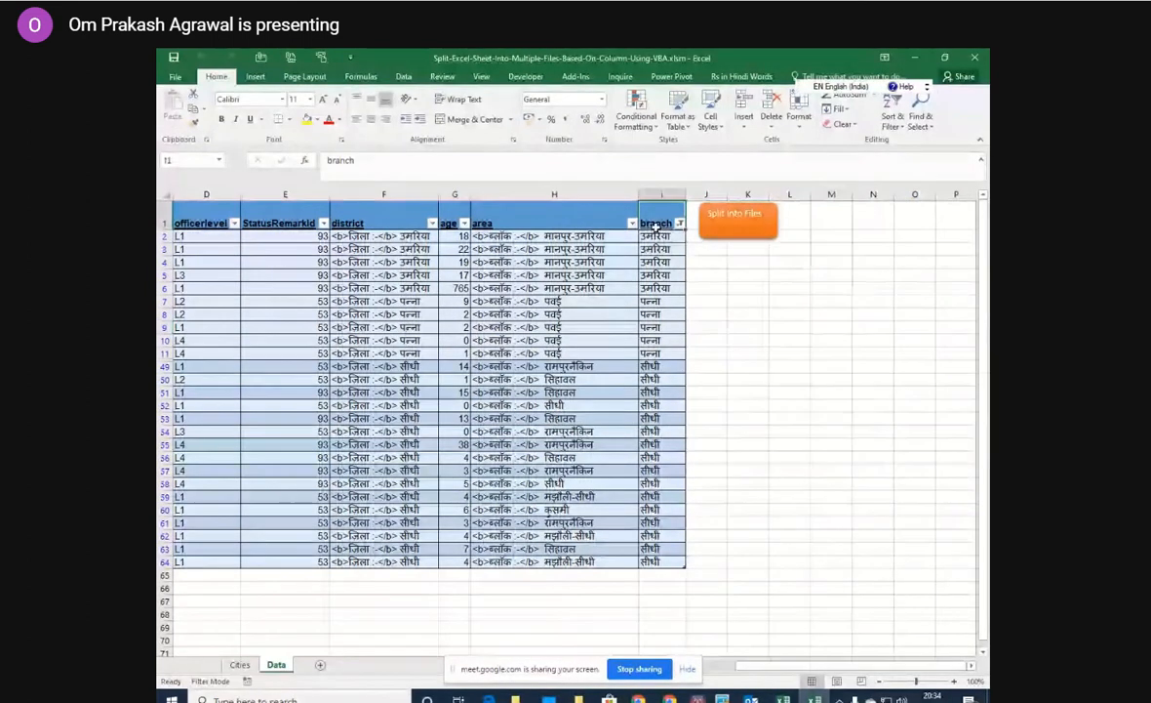
click(892, 121)
click(907, 188)
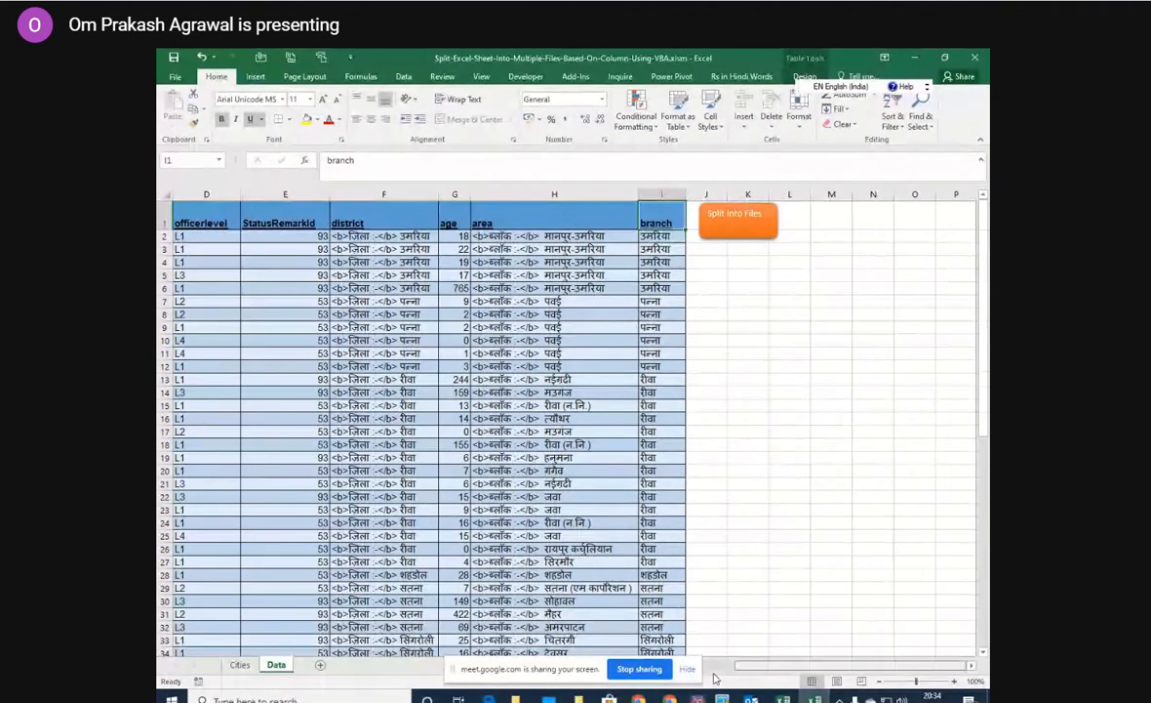
drag(745, 667, 648, 680)
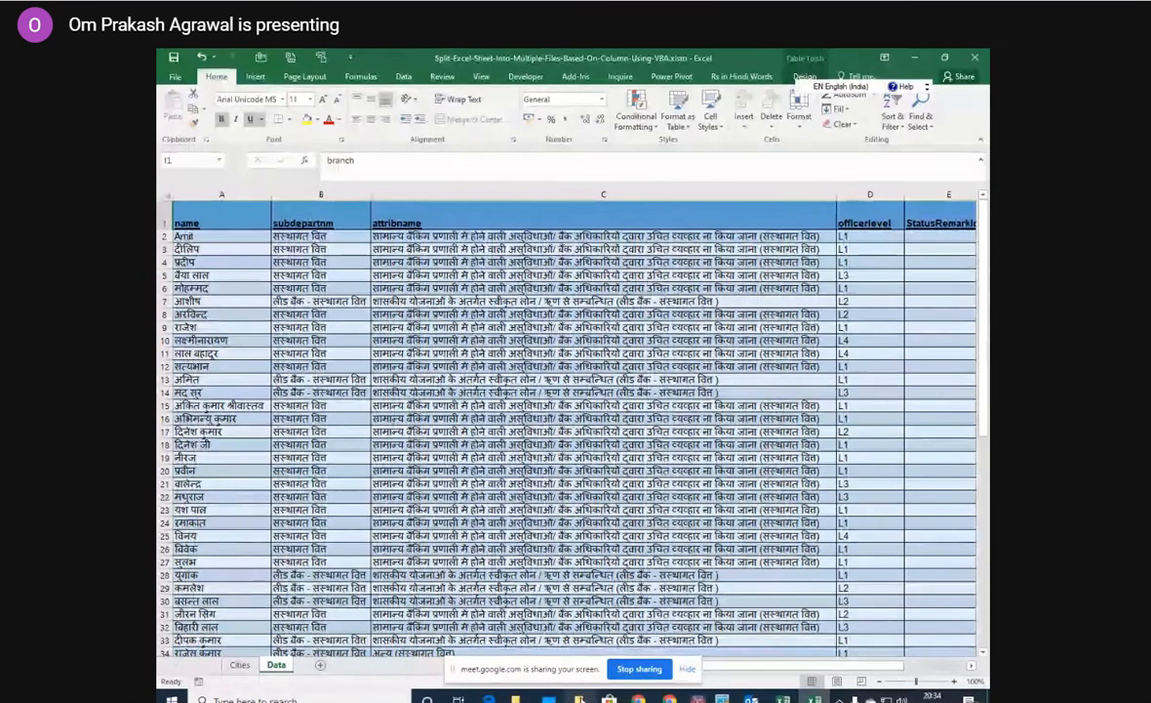
Delete the generated branch workbooks from उमरिया.xlsx through सीधी.xlsx in the takneek folder and return to the split workbook.
click(580, 700)
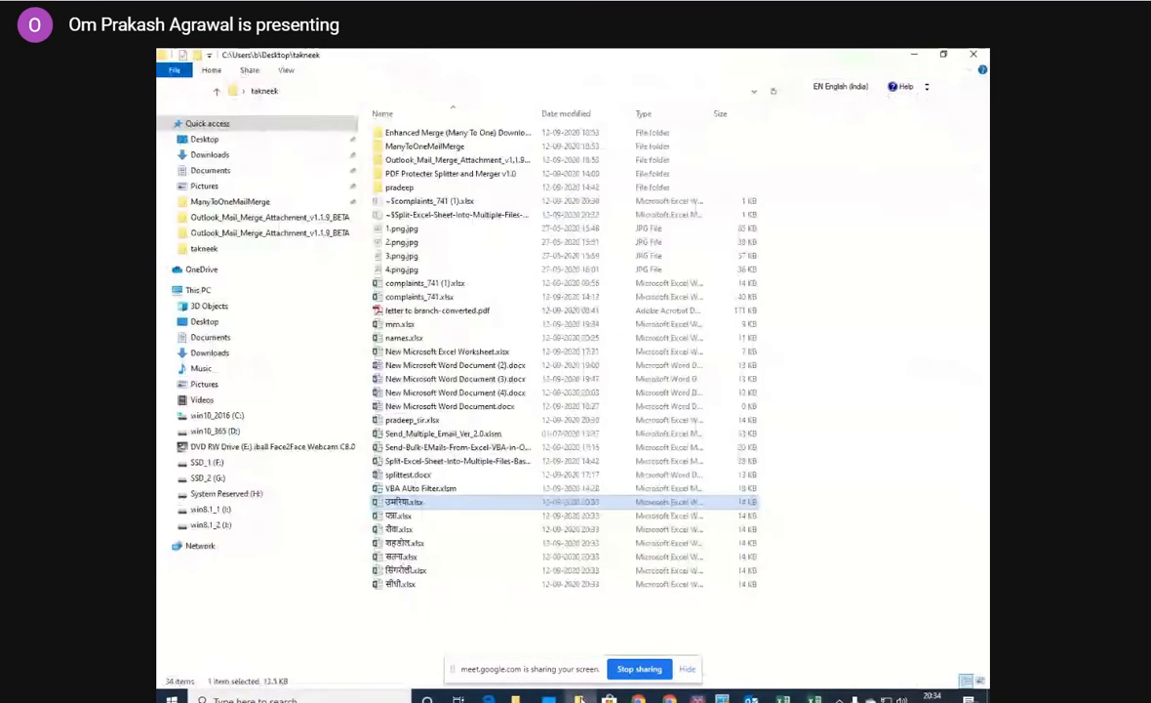
click(408, 584)
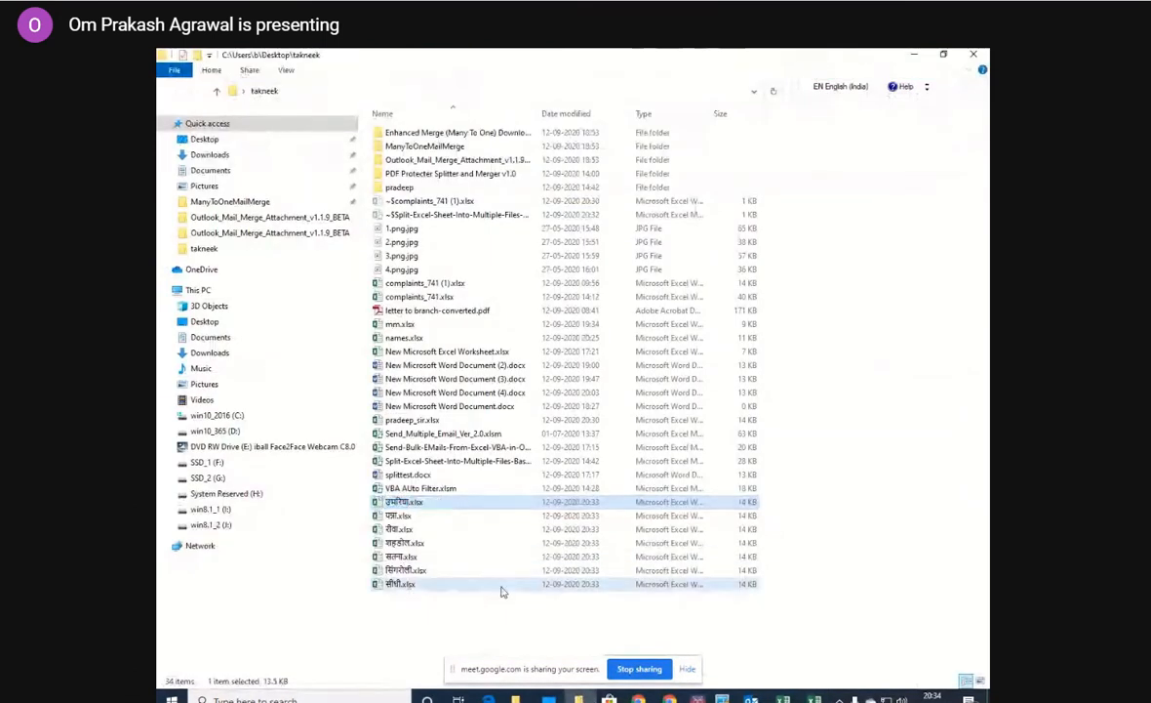
click(430, 503)
shift+click(401, 583)
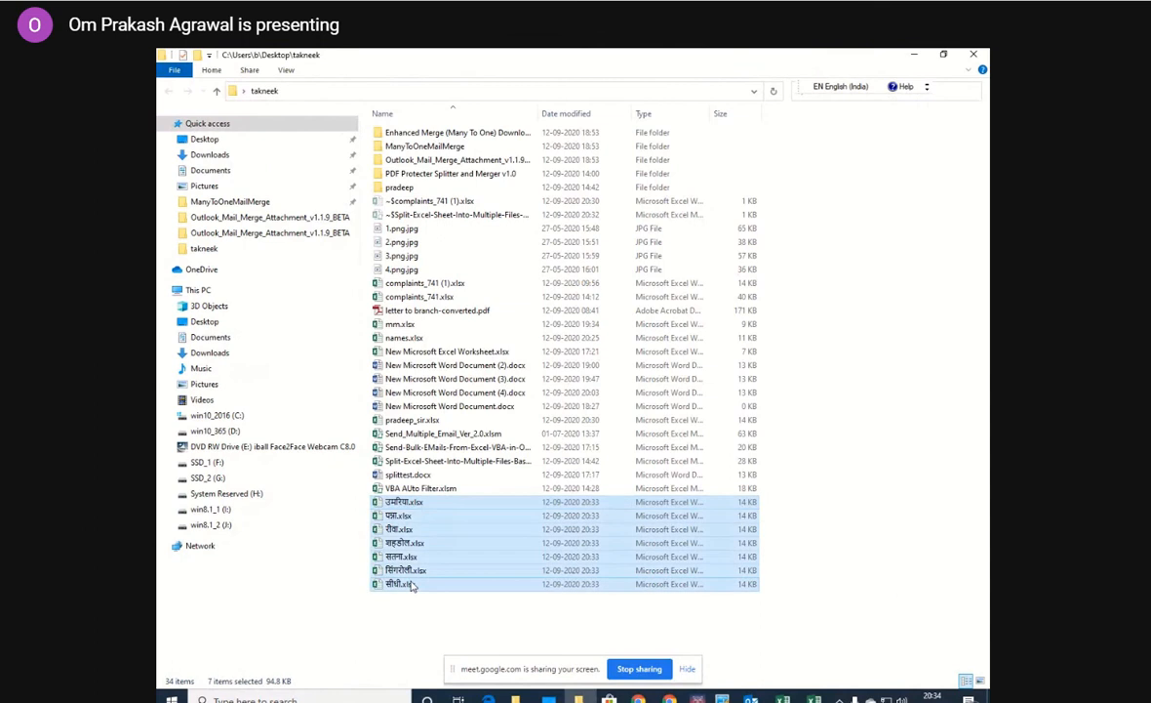
key(Delete)
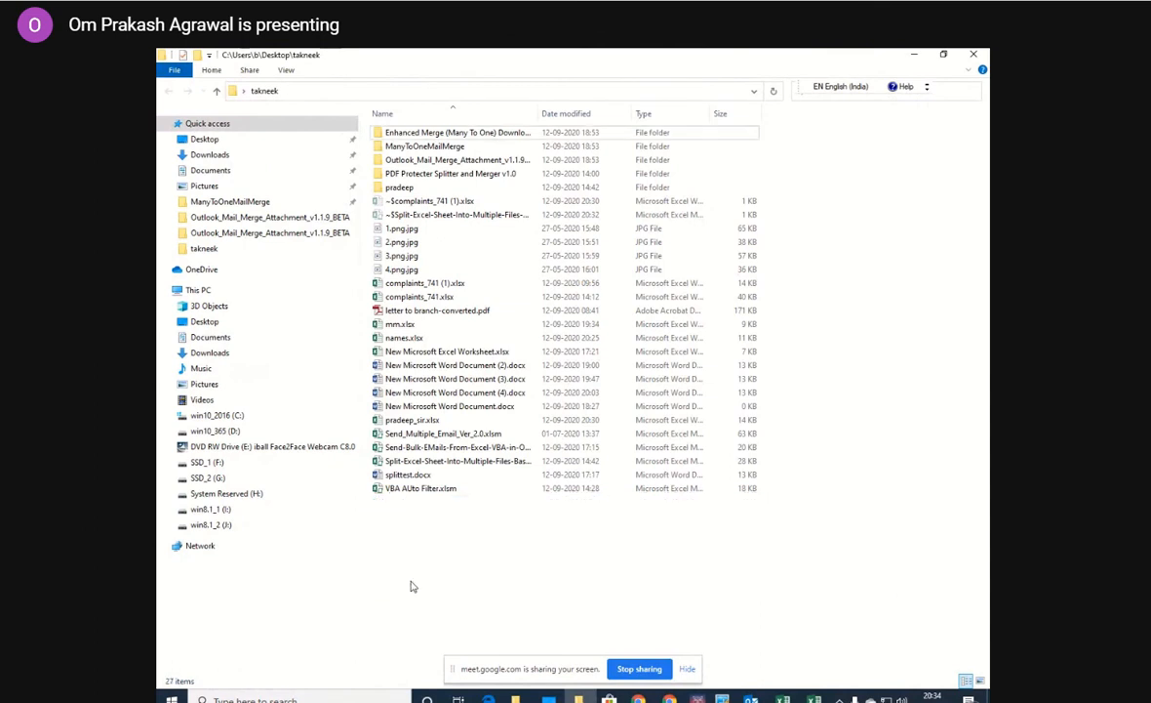
click(913, 56)
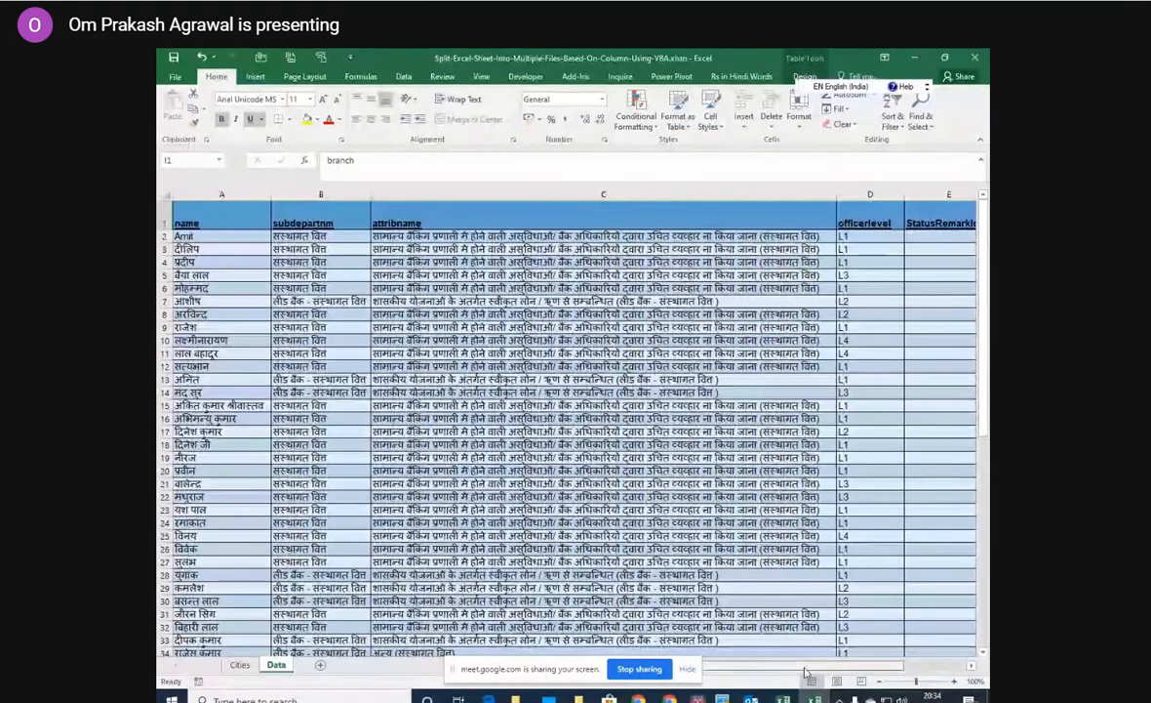
Try to run Split Into Files on column C, with the Desktop's takneek folder as the destination.
drag(839, 665, 901, 661)
click(737, 216)
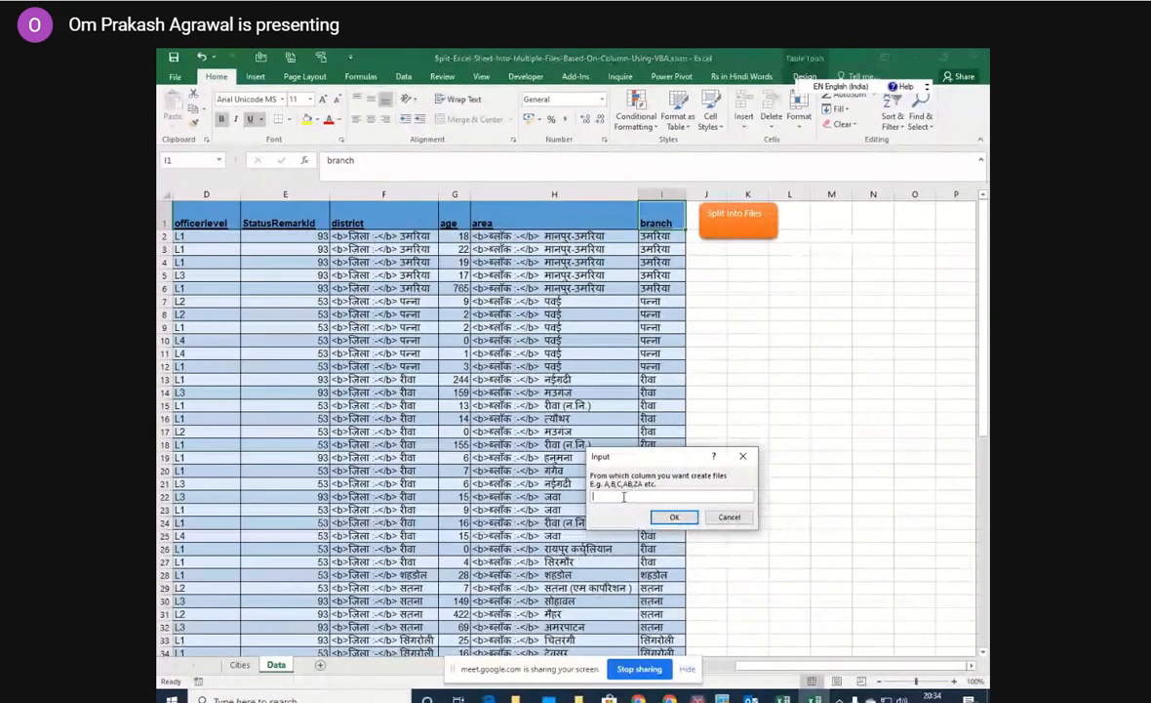
text(c)
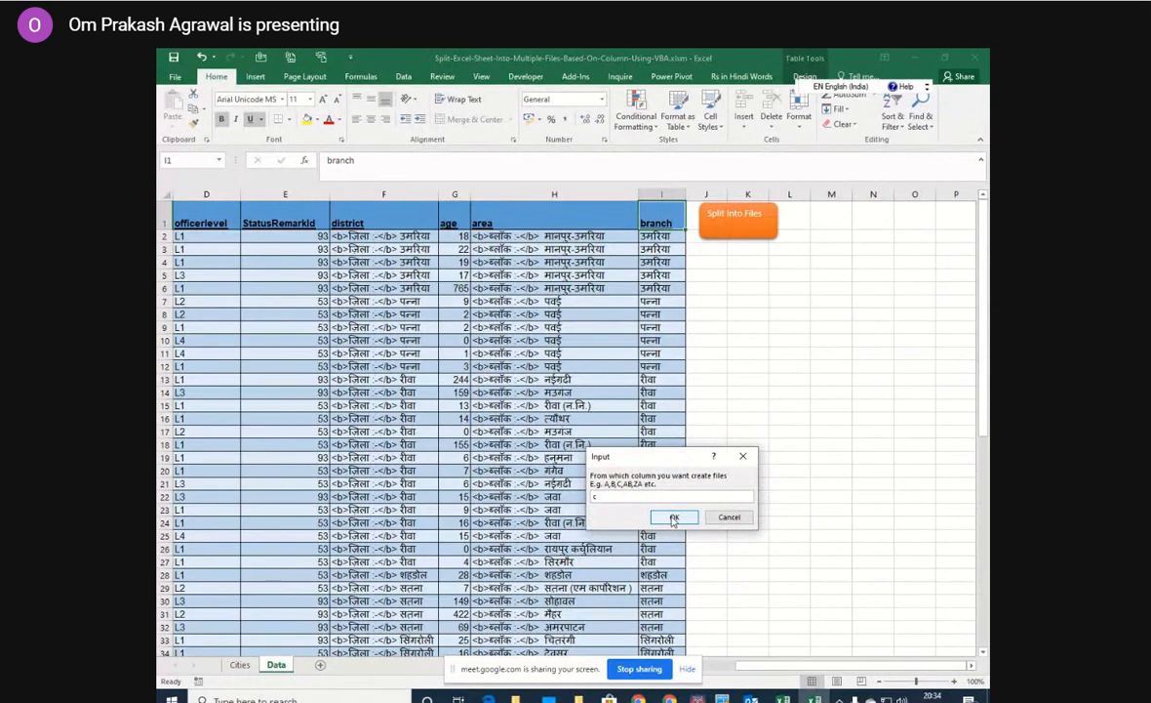
click(673, 517)
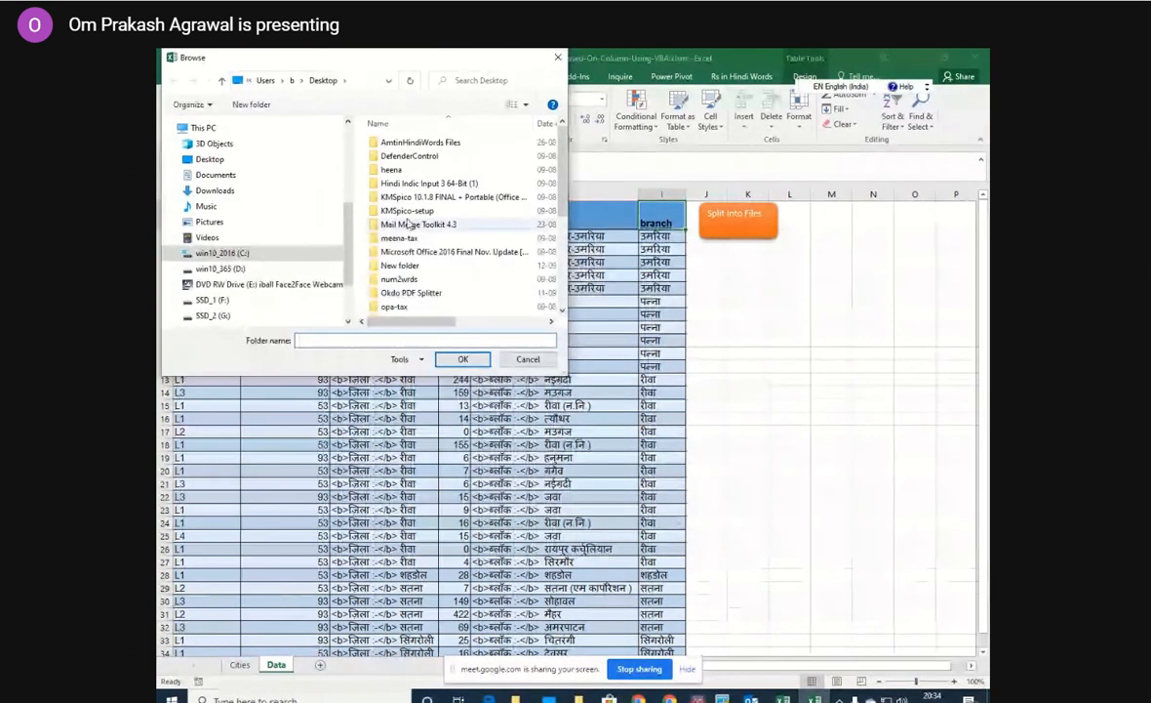
click(220, 162)
click(395, 144)
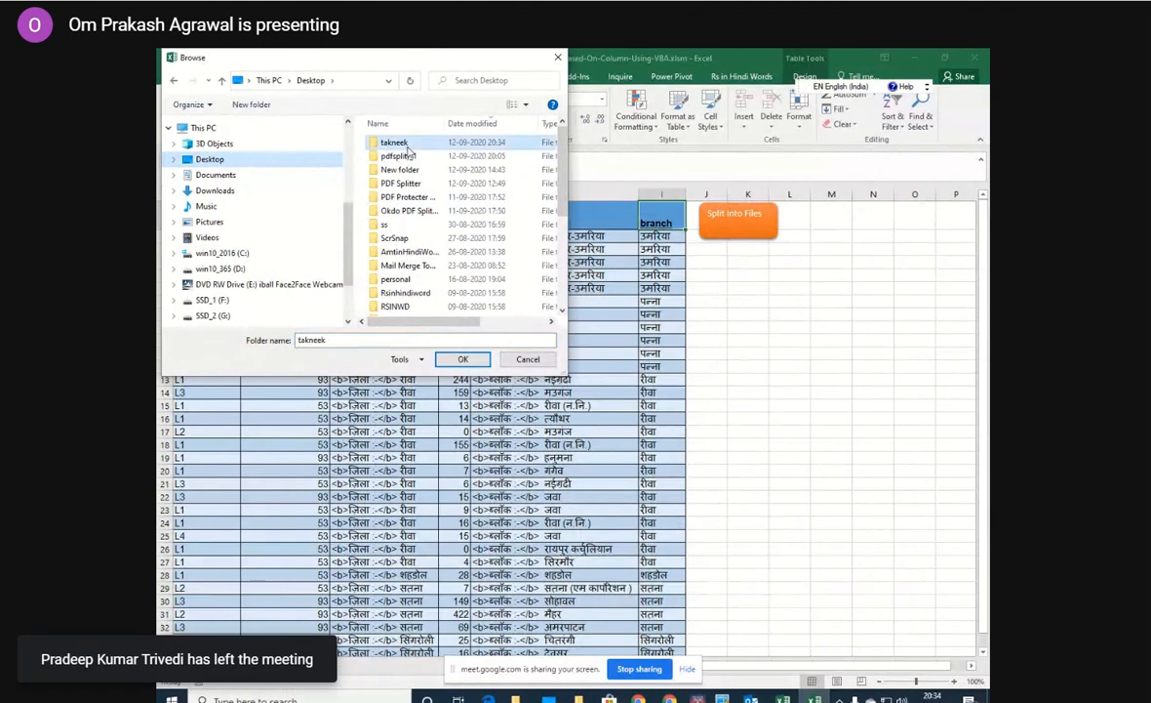
double_click(402, 145)
click(462, 358)
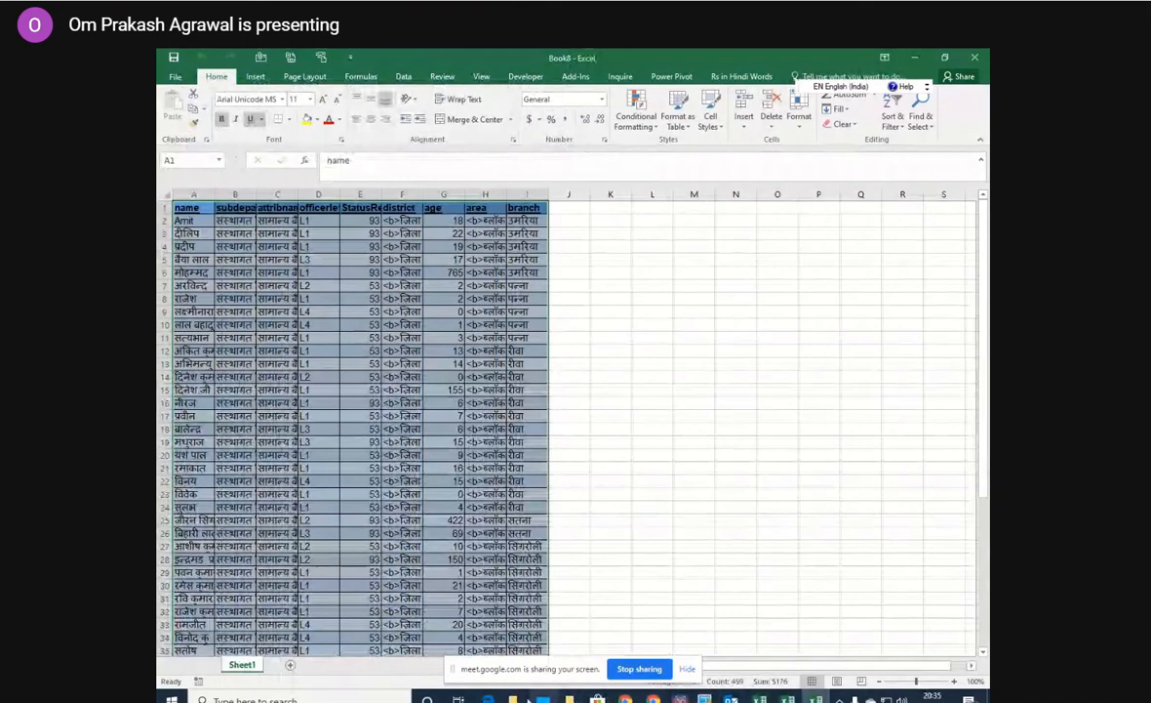
Check the takneek folder and the newly created workbook for the split output, and return to the split workbook's Data sheet.
click(515, 699)
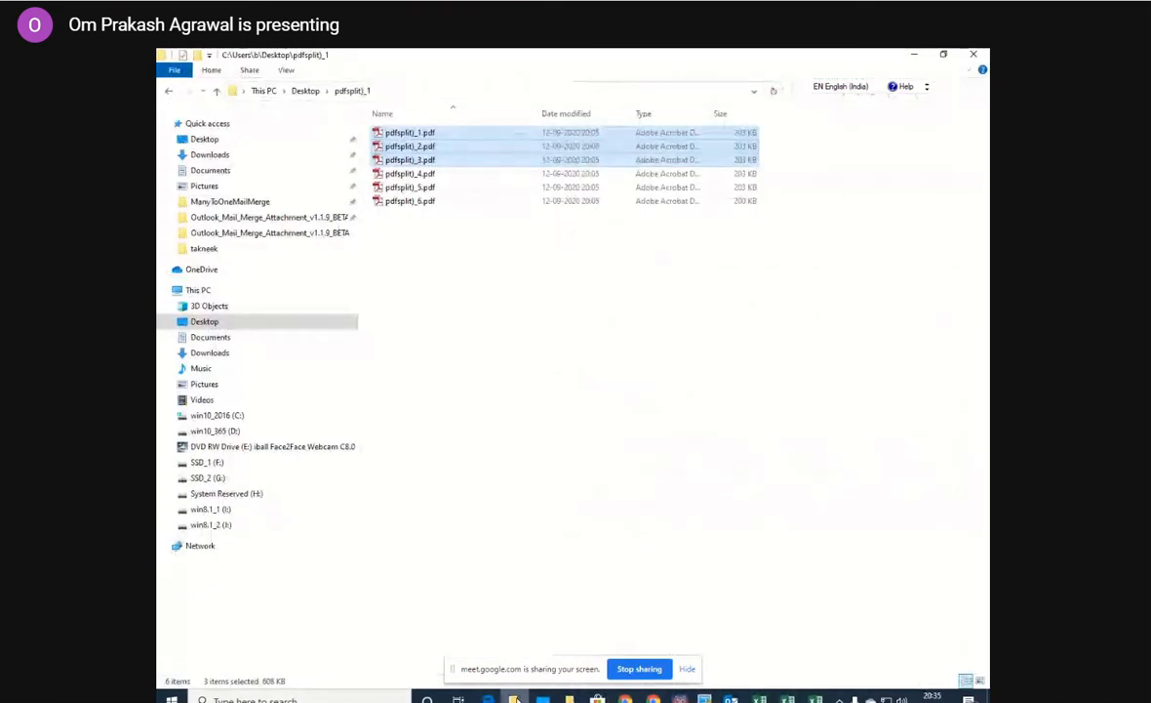
click(570, 698)
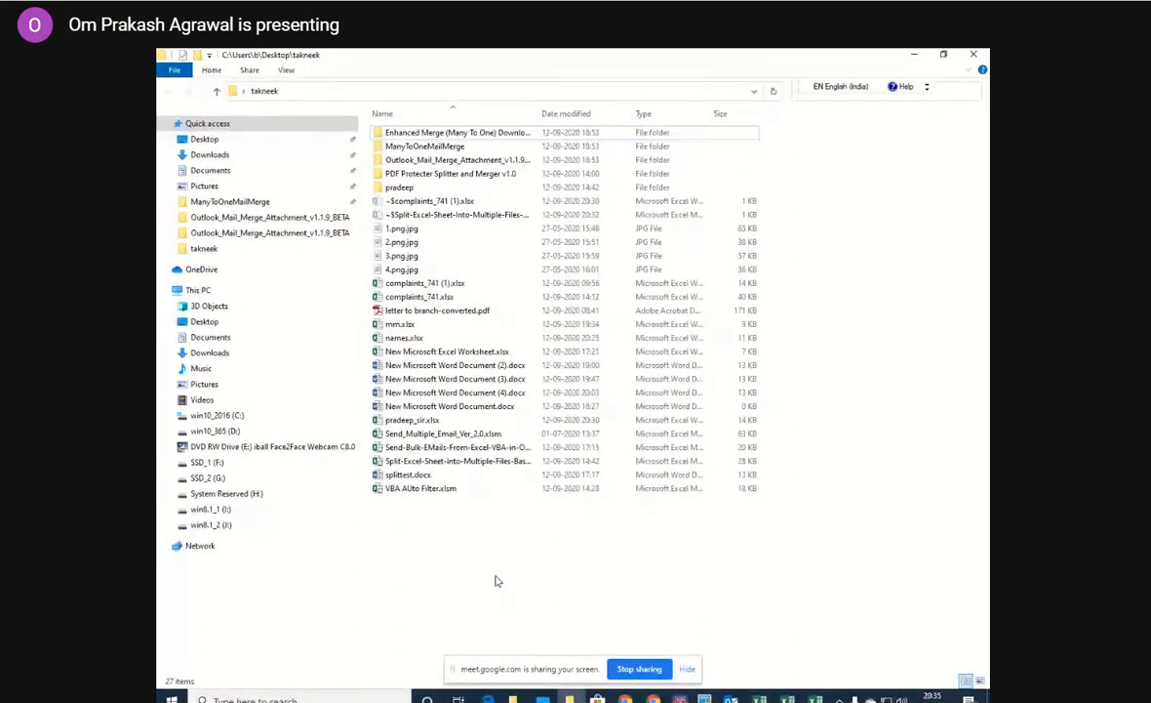
mouse_move(816, 699)
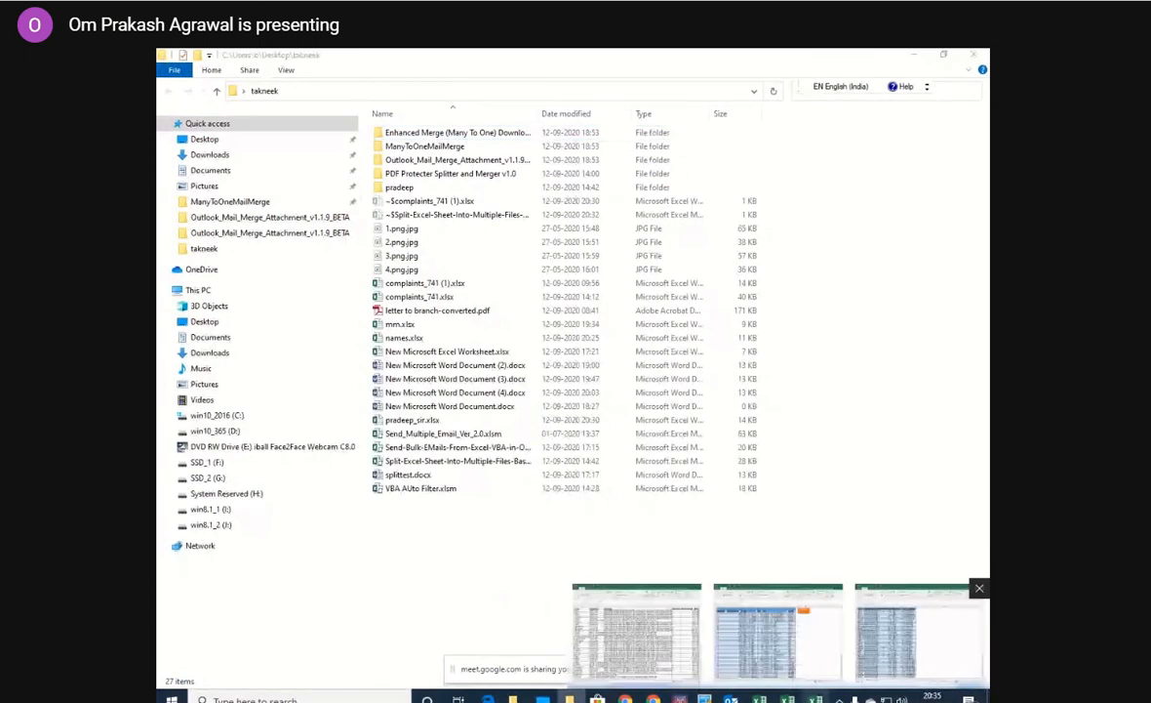
click(921, 637)
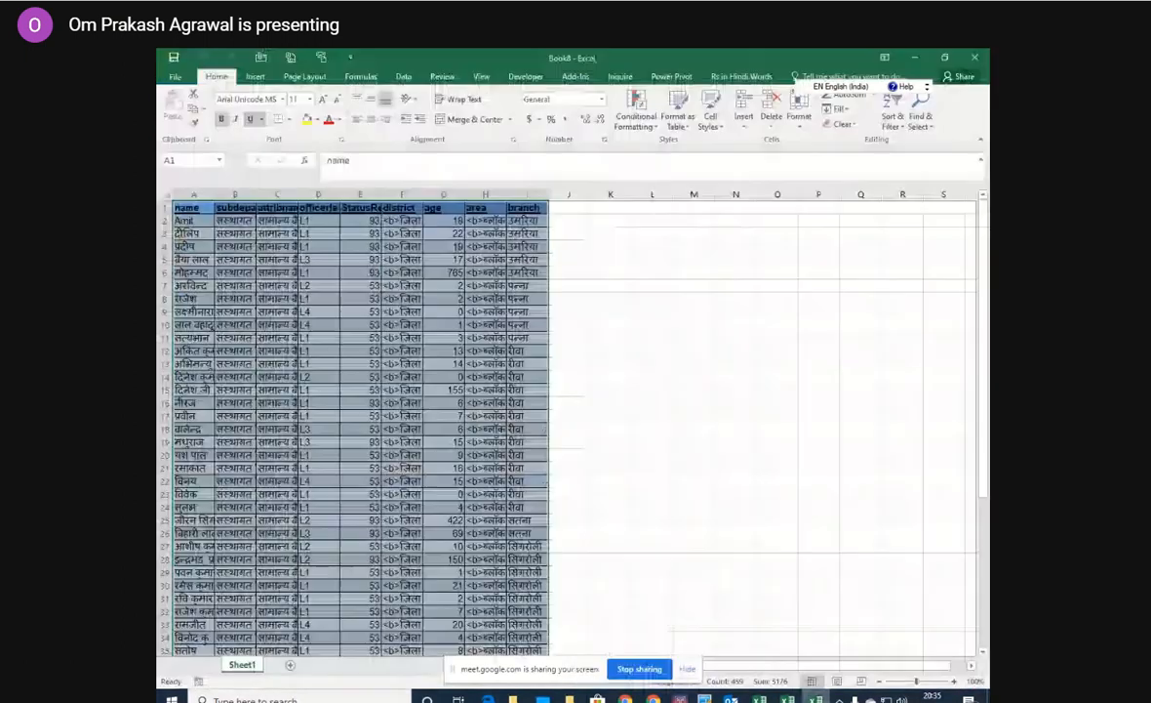
click(784, 699)
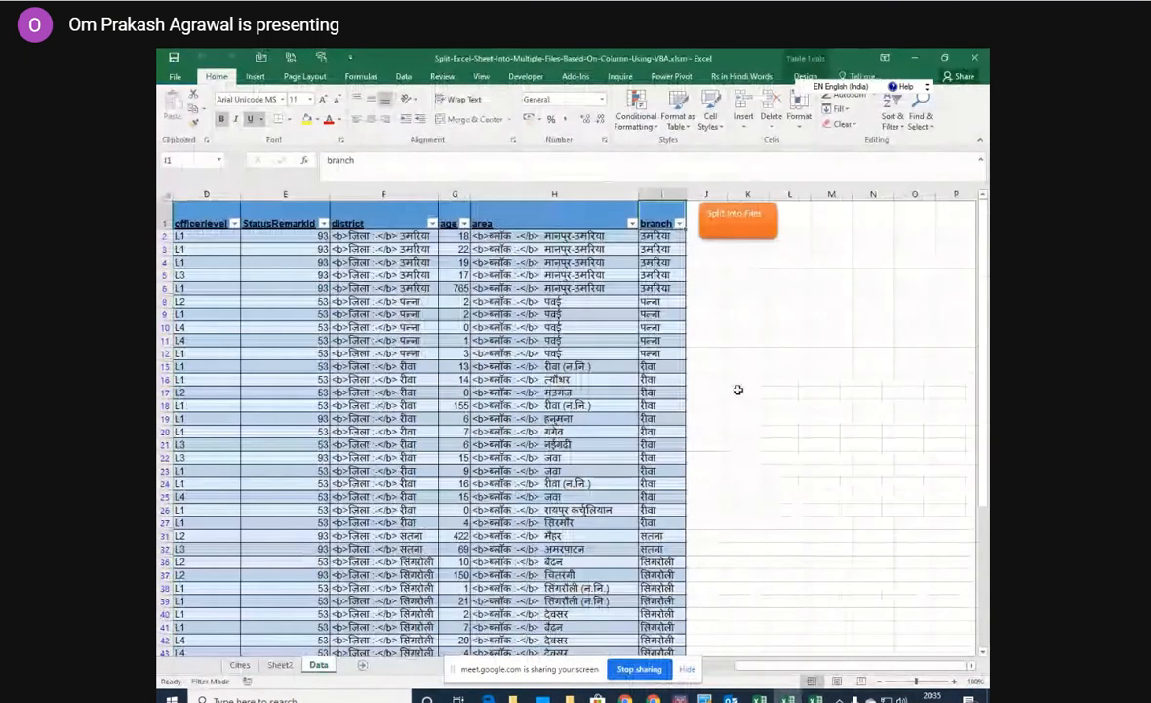
Run Split Into Files on branch column I, with the Desktop as the destination.
click(738, 224)
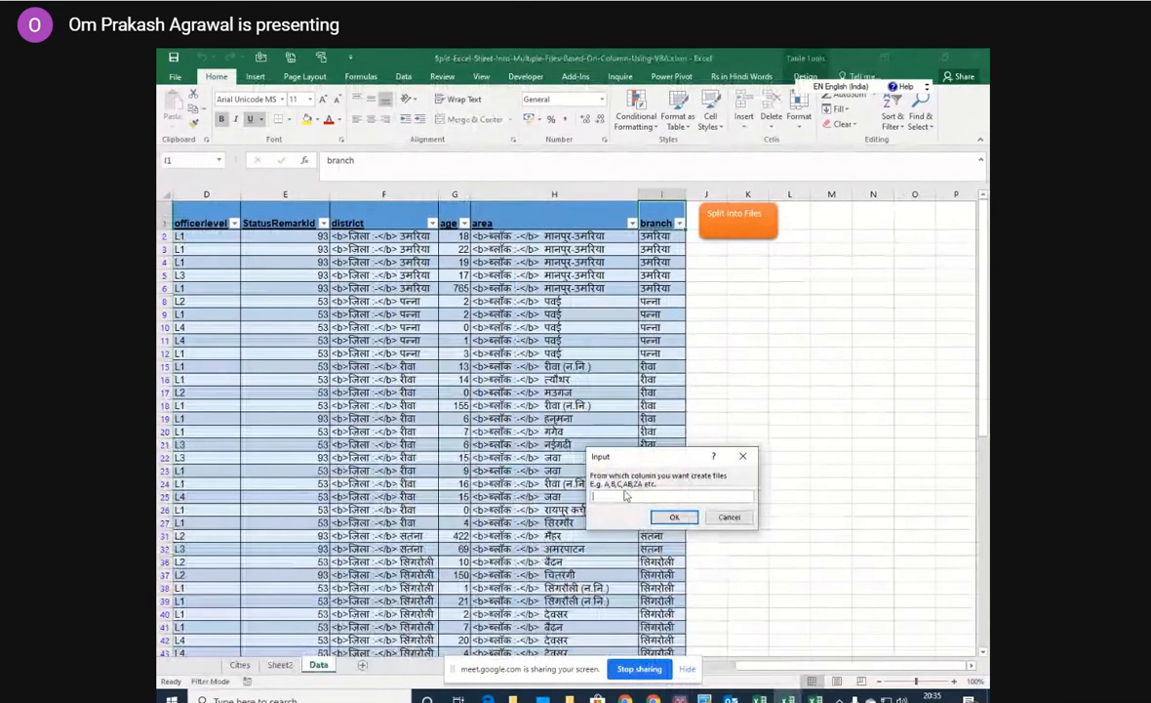
text(i)
click(672, 519)
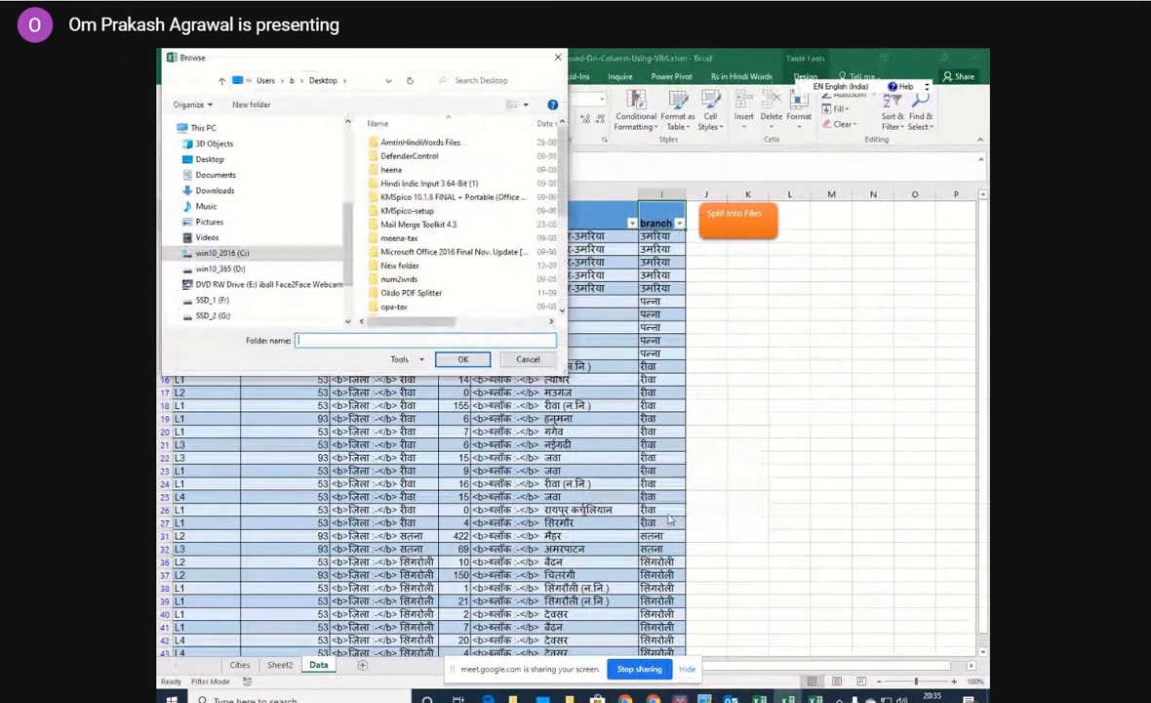
click(220, 161)
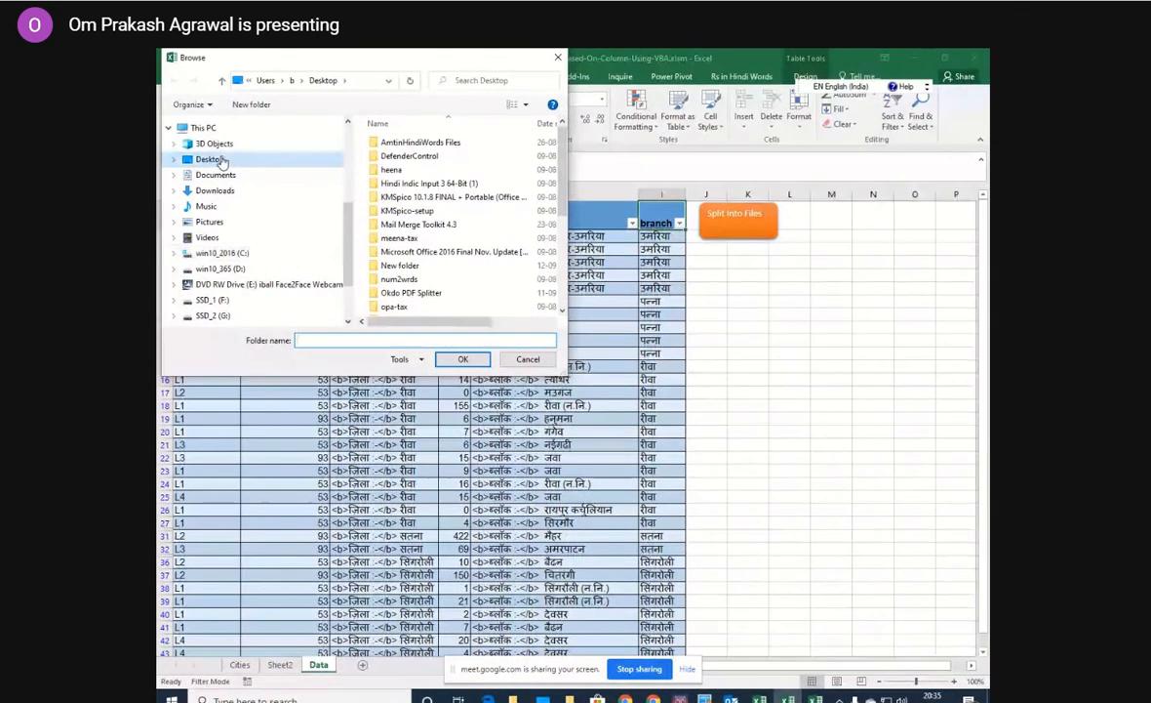
click(460, 359)
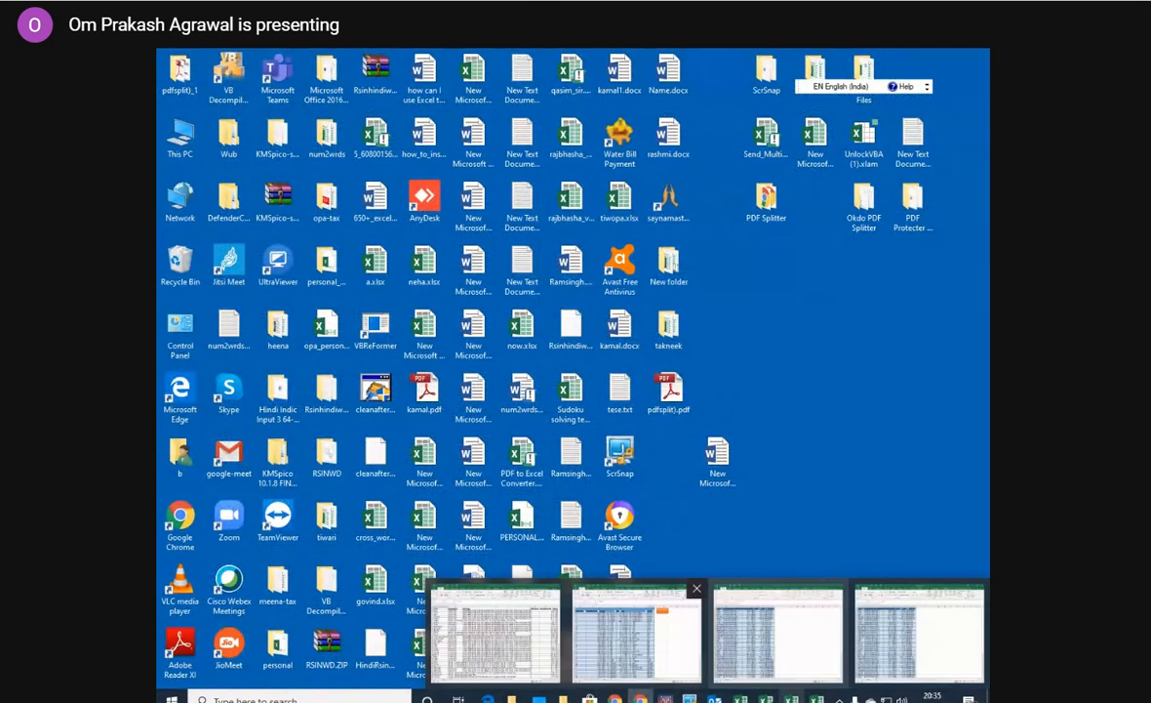
Look through the takneek and Desktop folders for the files generated by the split.
mouse_move(563, 699)
click(639, 636)
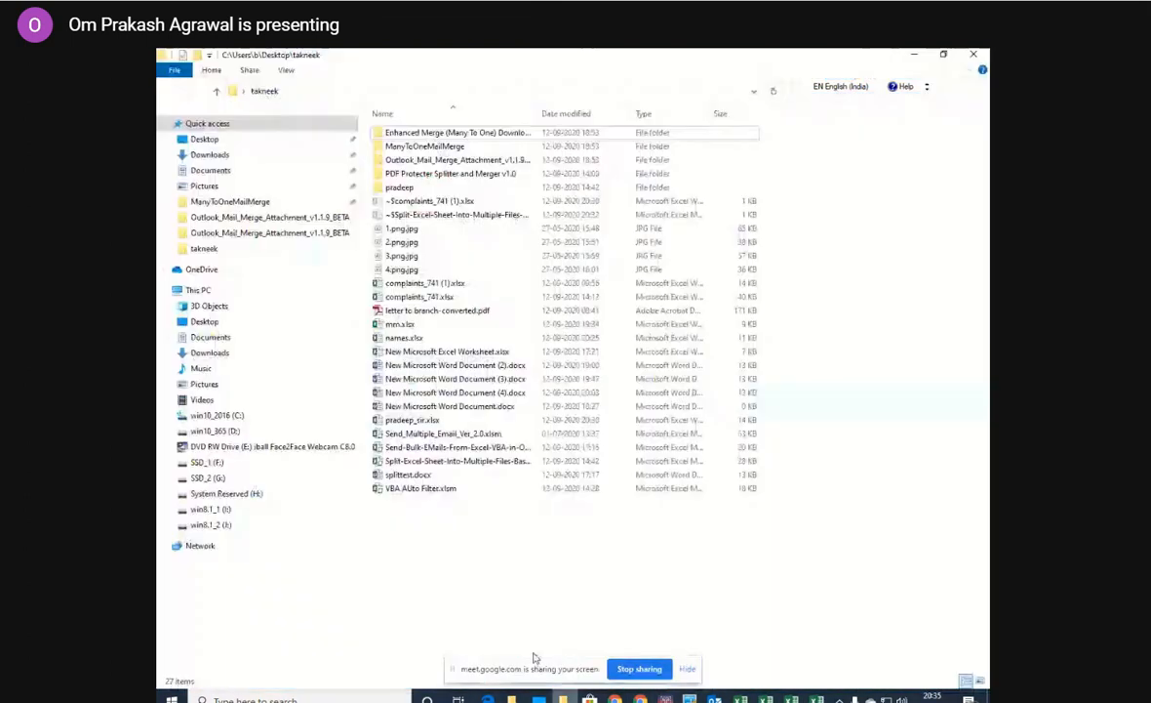
click(207, 143)
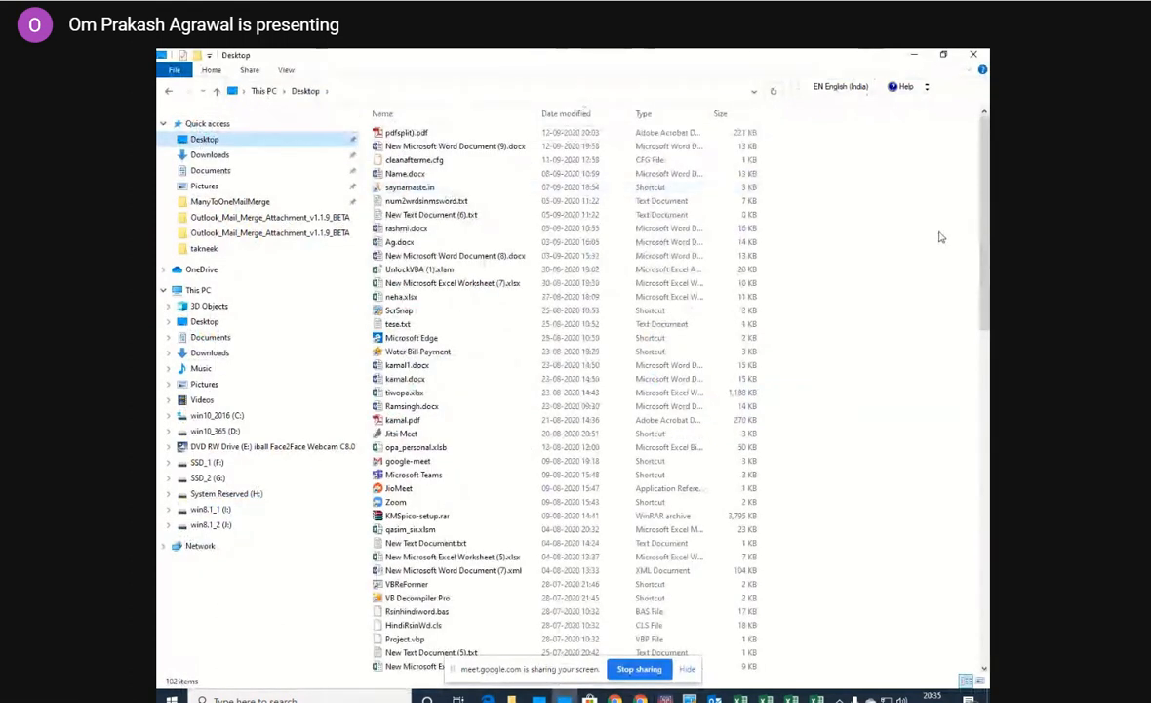
drag(986, 198, 942, 465)
Turn the Google Meet microphone on, mute it and turn it on again.
click(504, 671)
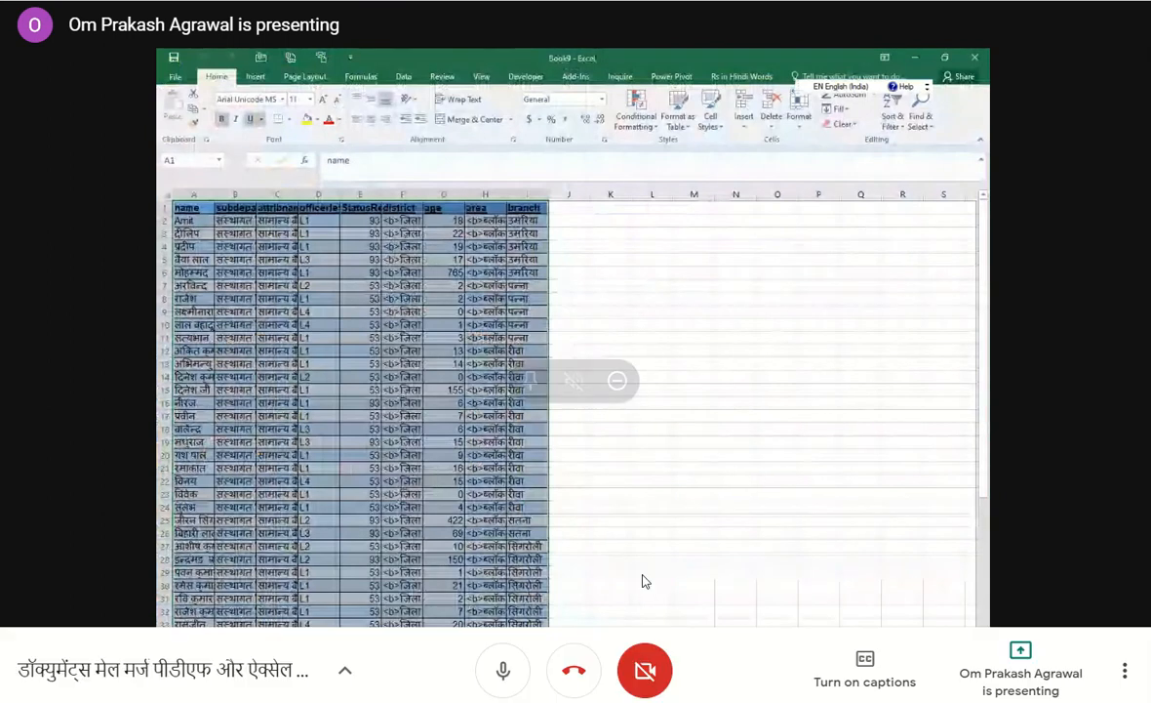
click(501, 677)
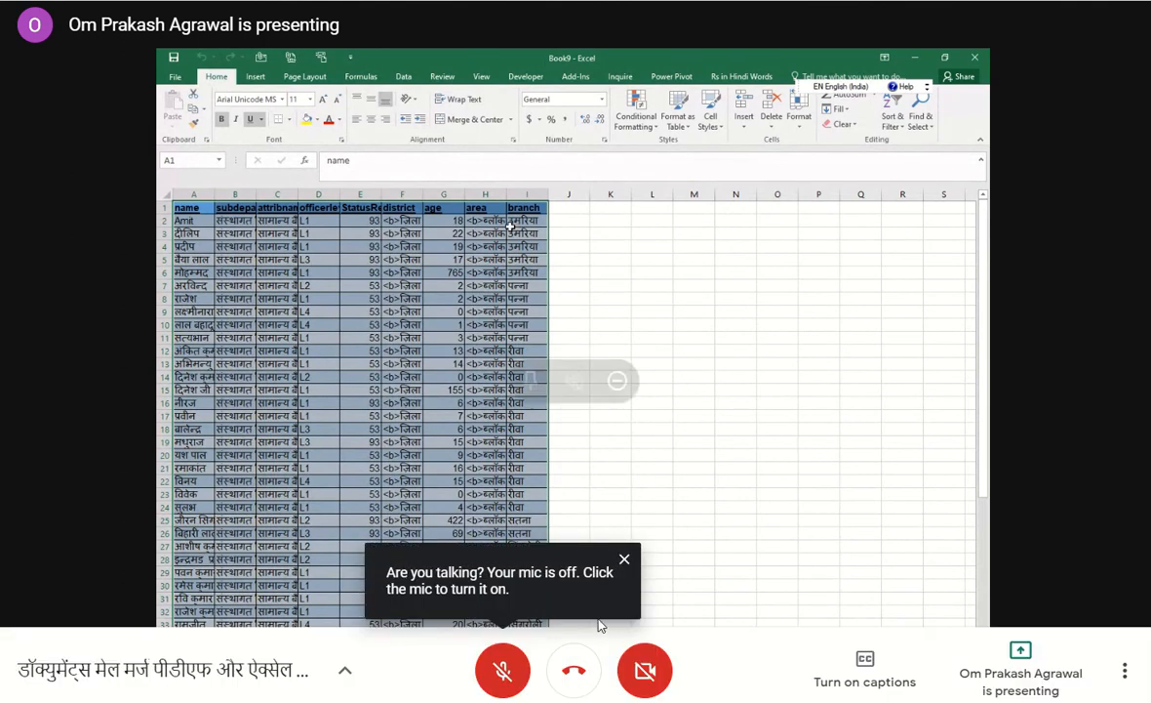
click(503, 669)
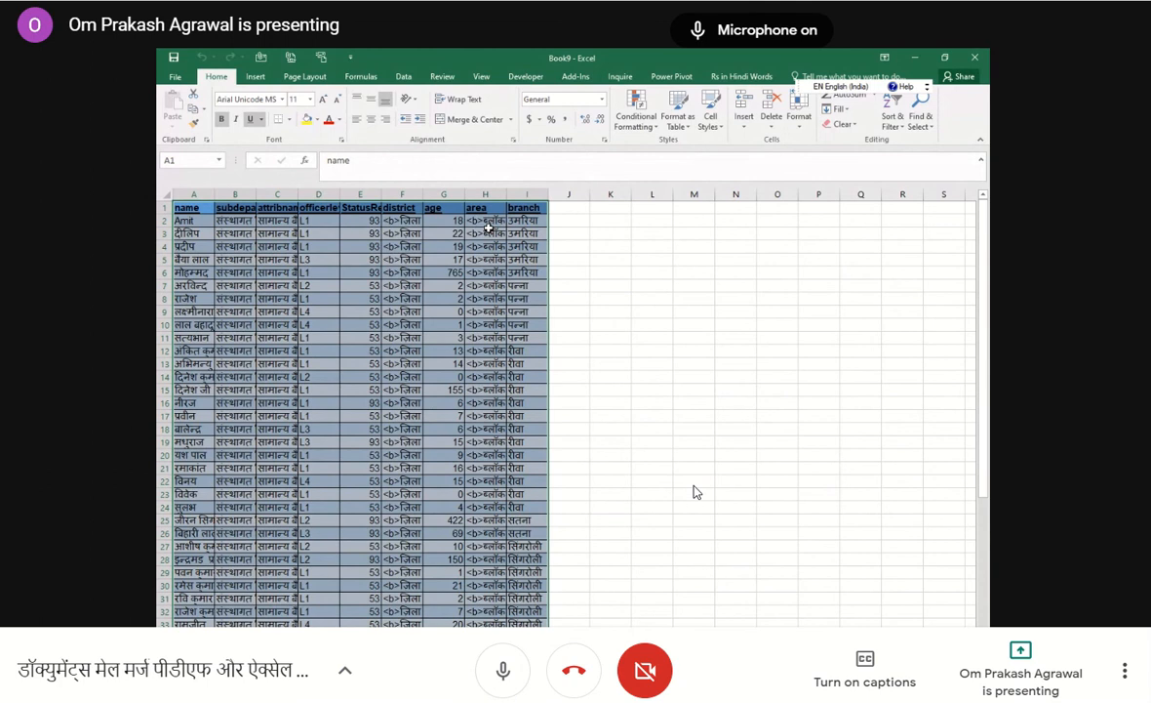
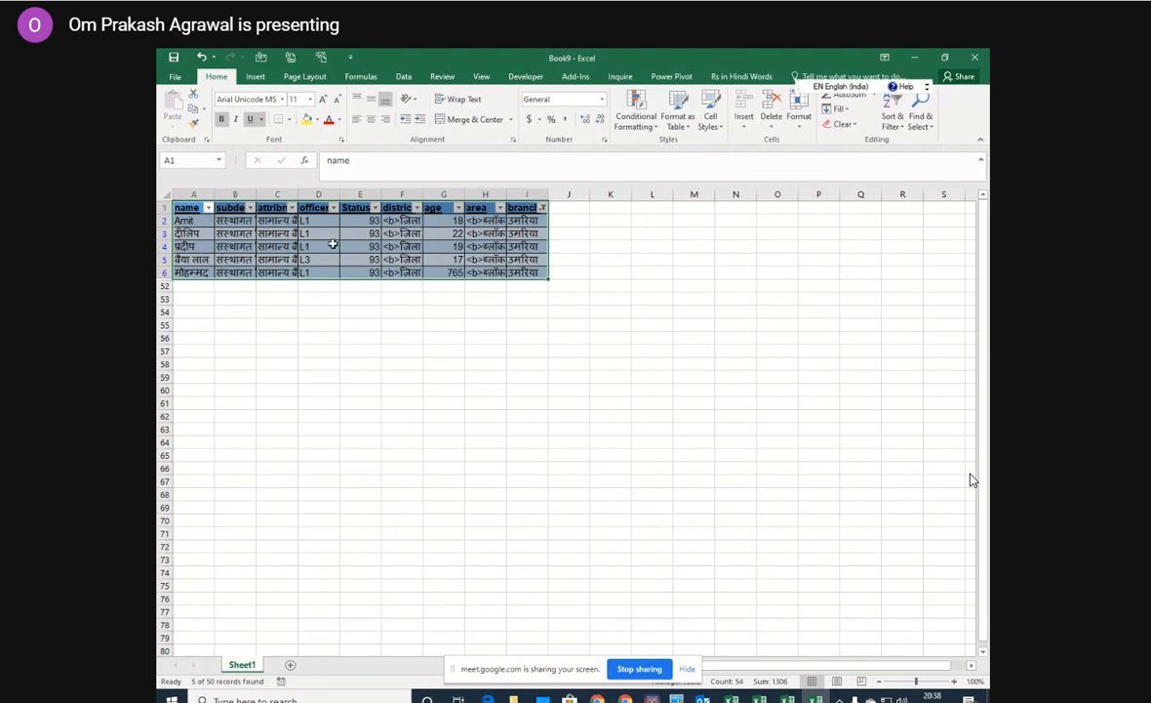
Open the Word merge document from the desktop without running its SQL query, view its merge fields and minimize it.
click(915, 59)
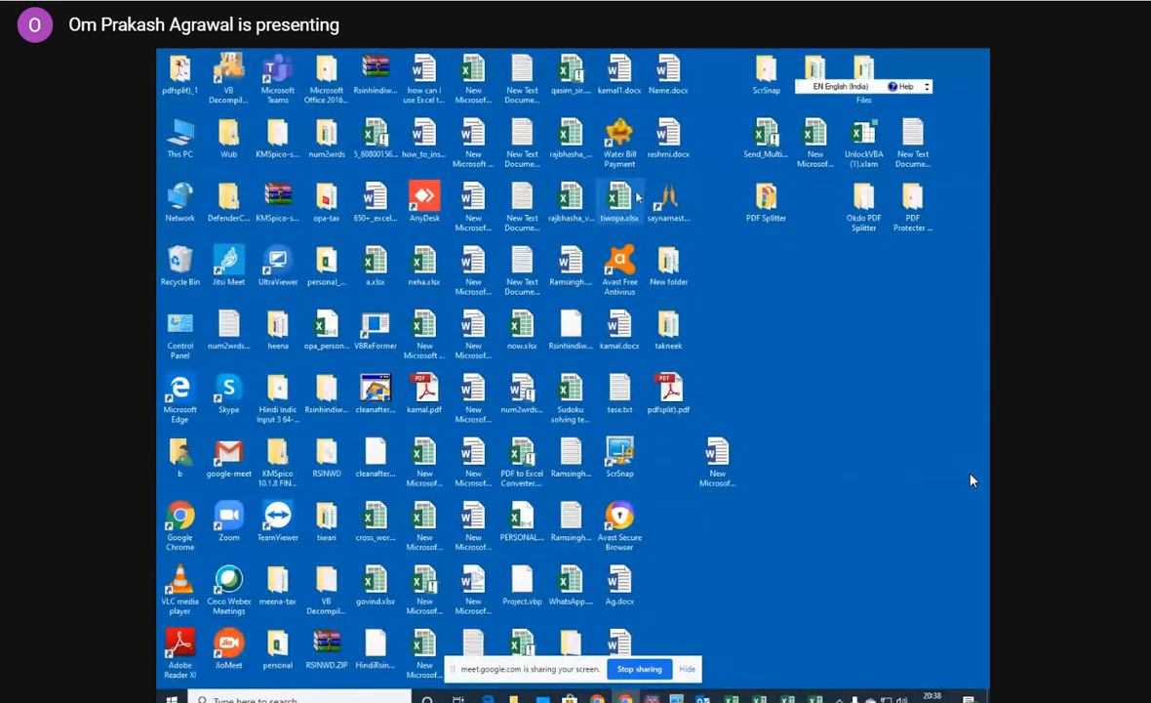
double_click(715, 450)
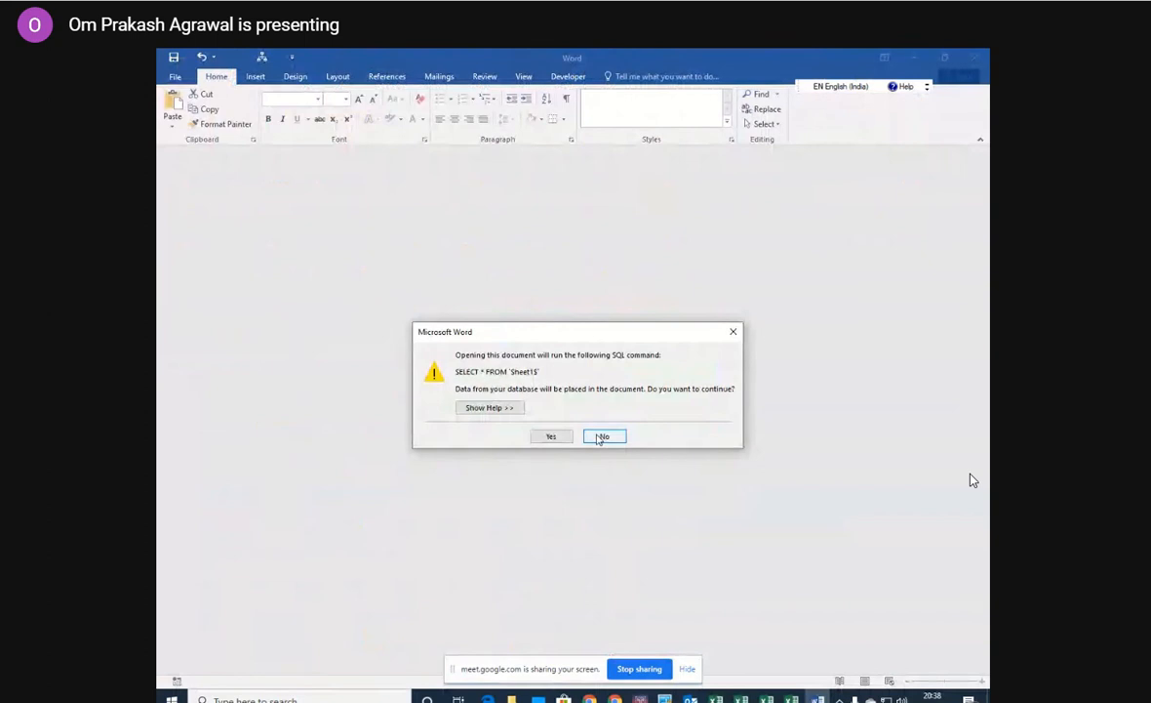
click(603, 437)
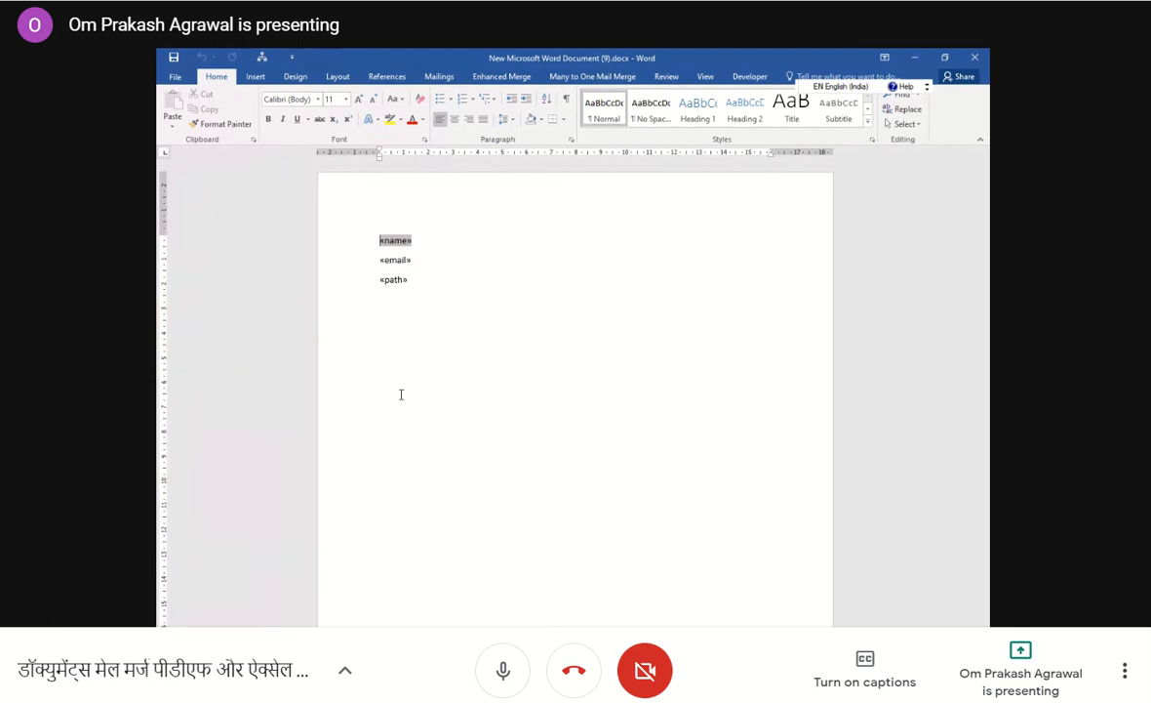
mouse_move(1038, 492)
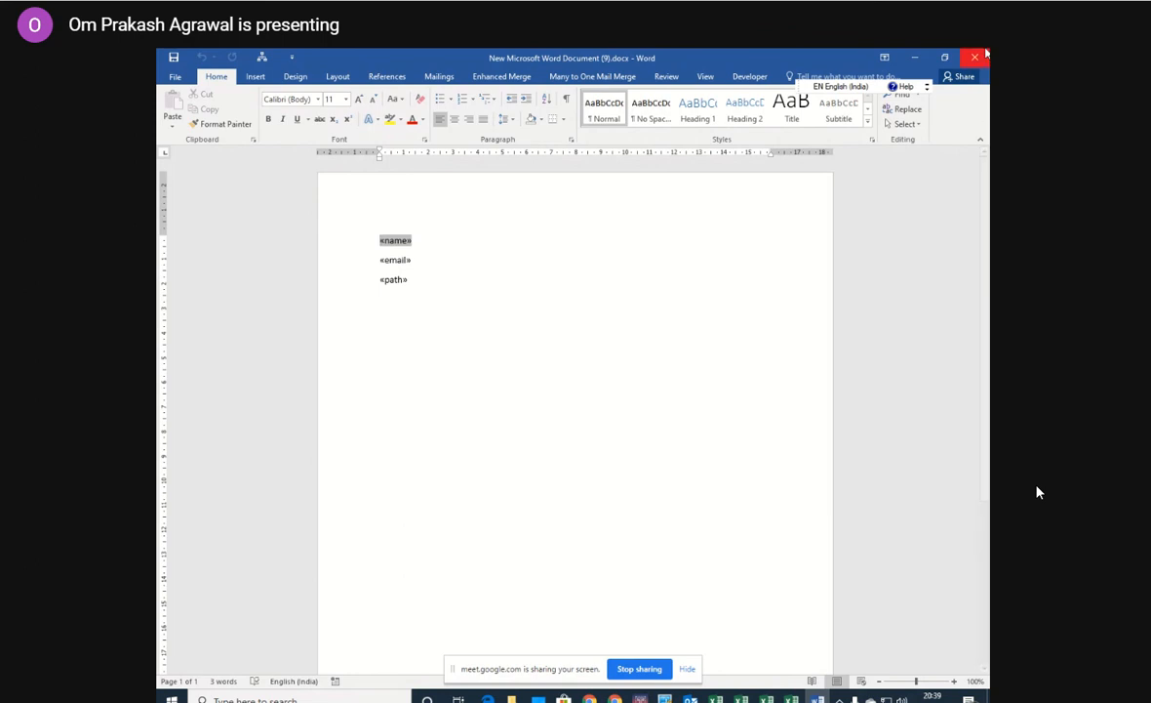
click(916, 58)
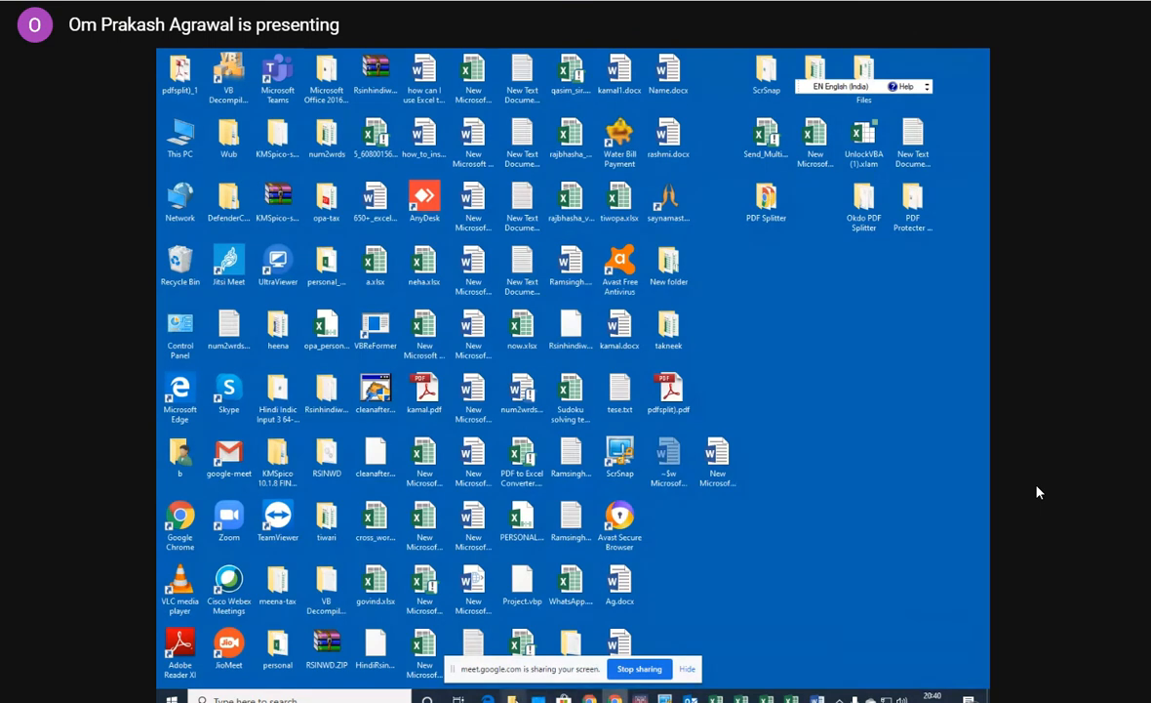
Check names.xlsx in the takneek folder and close it, and open pradeep_sir.xlsx from the same folder.
click(512, 699)
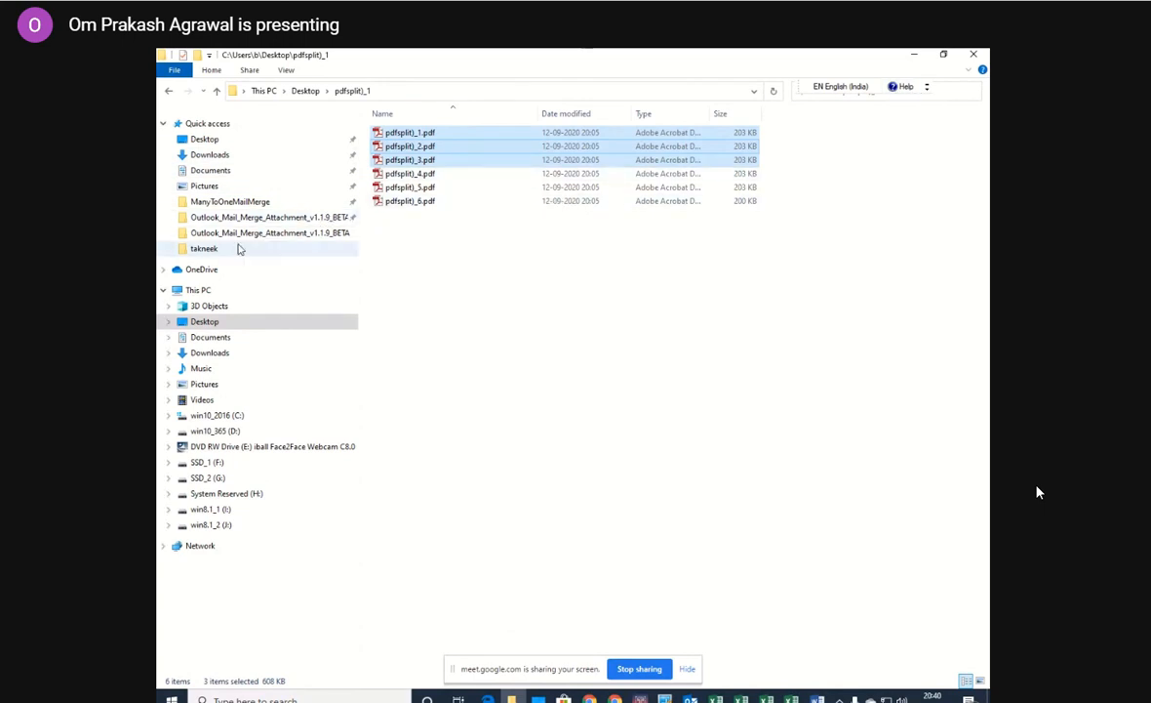
click(239, 249)
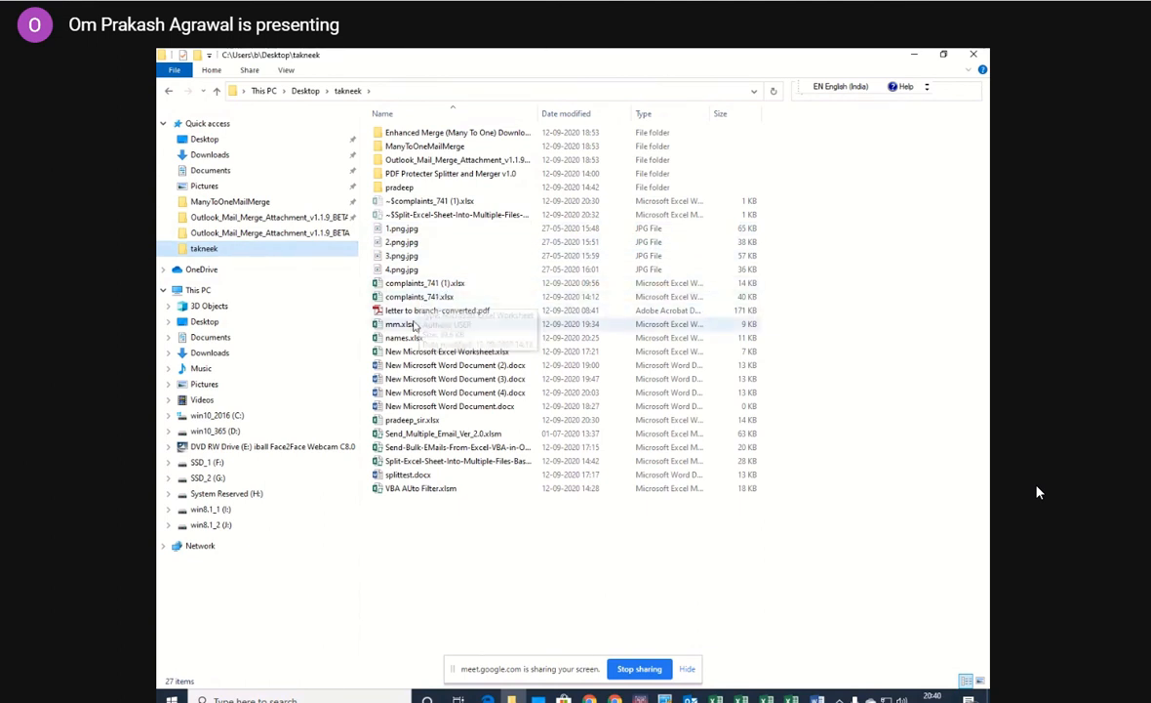
click(412, 337)
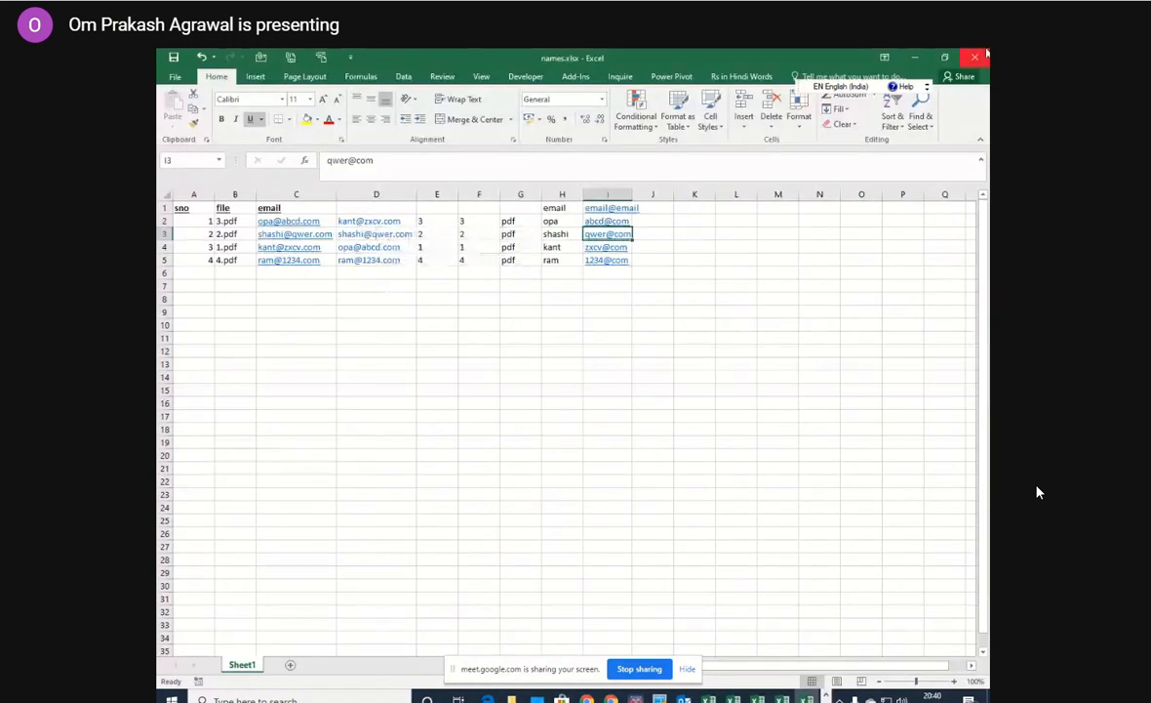
click(976, 56)
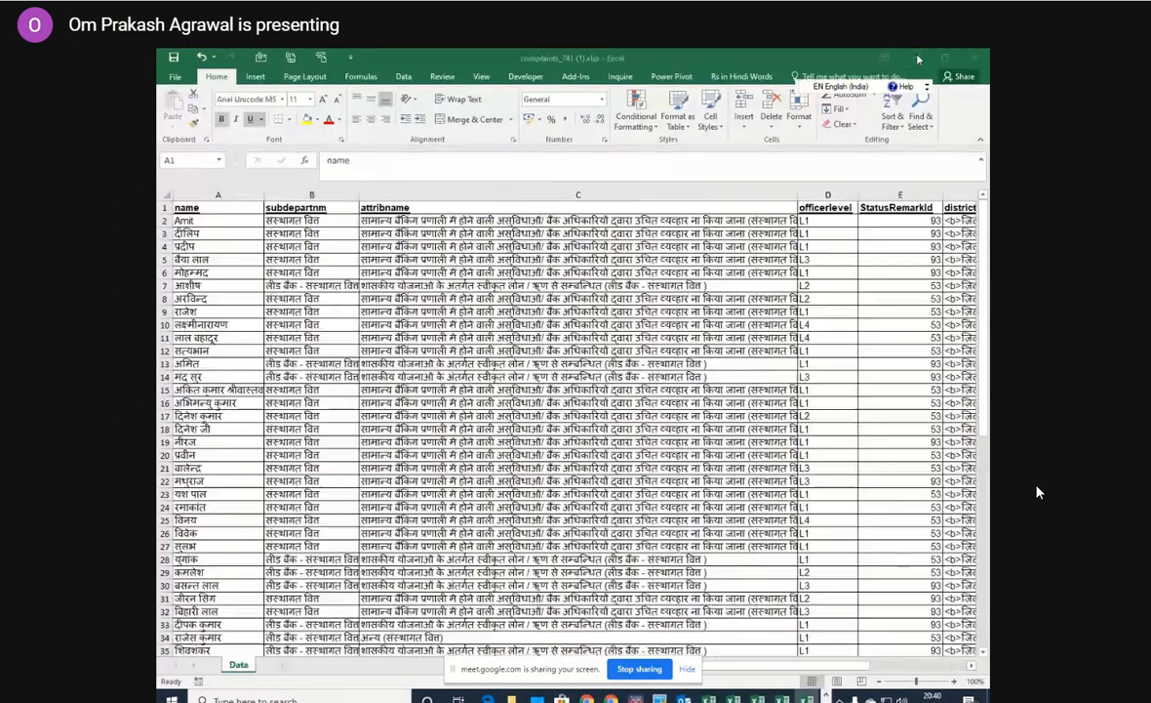
click(917, 59)
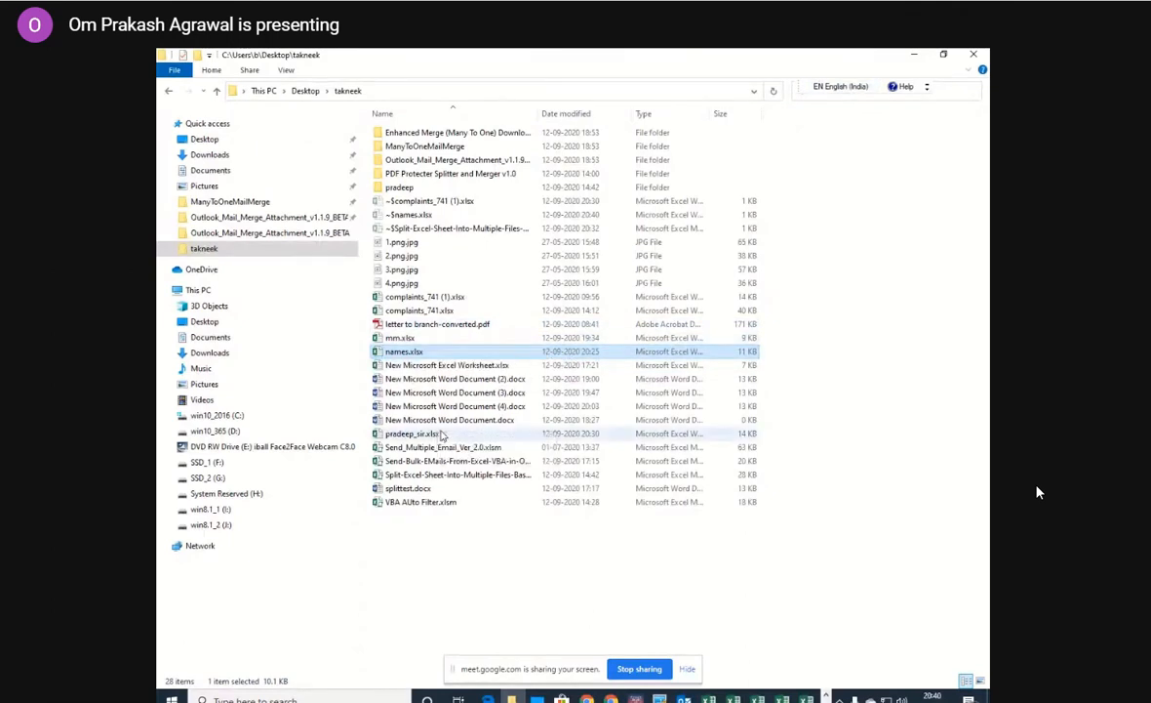
double_click(440, 432)
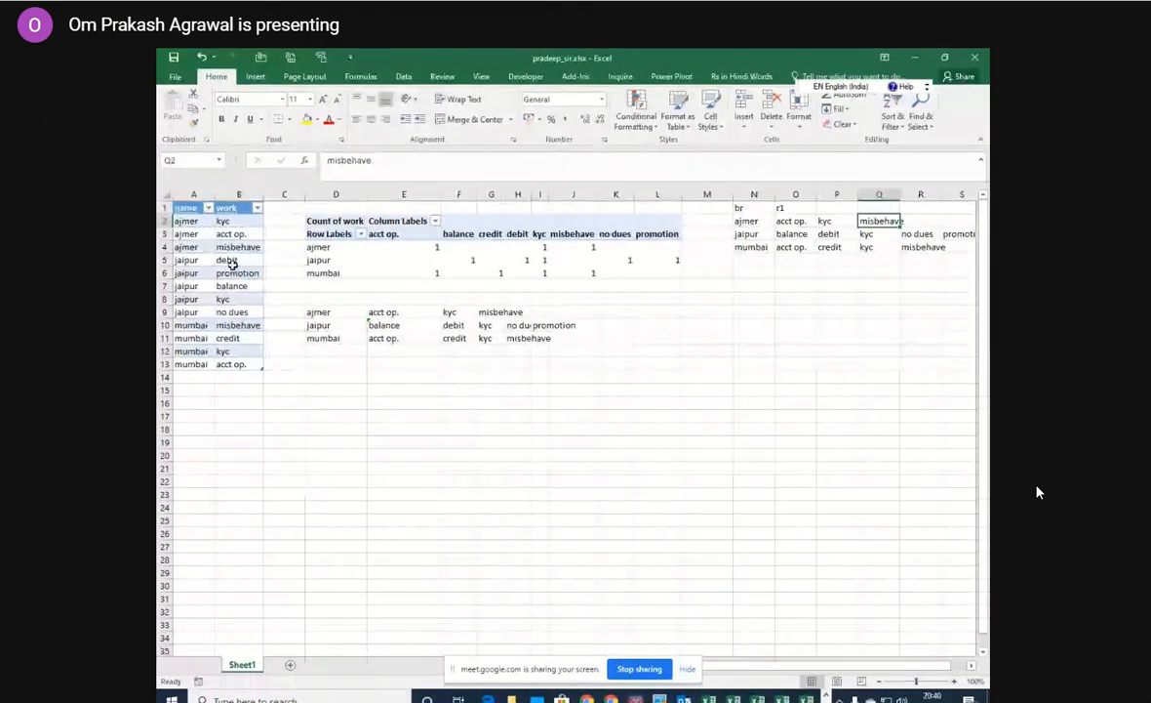
Rearrange the PivotTable with name as the report filter and work as rows, removing Count of work and accepting replacement of existing data.
click(375, 256)
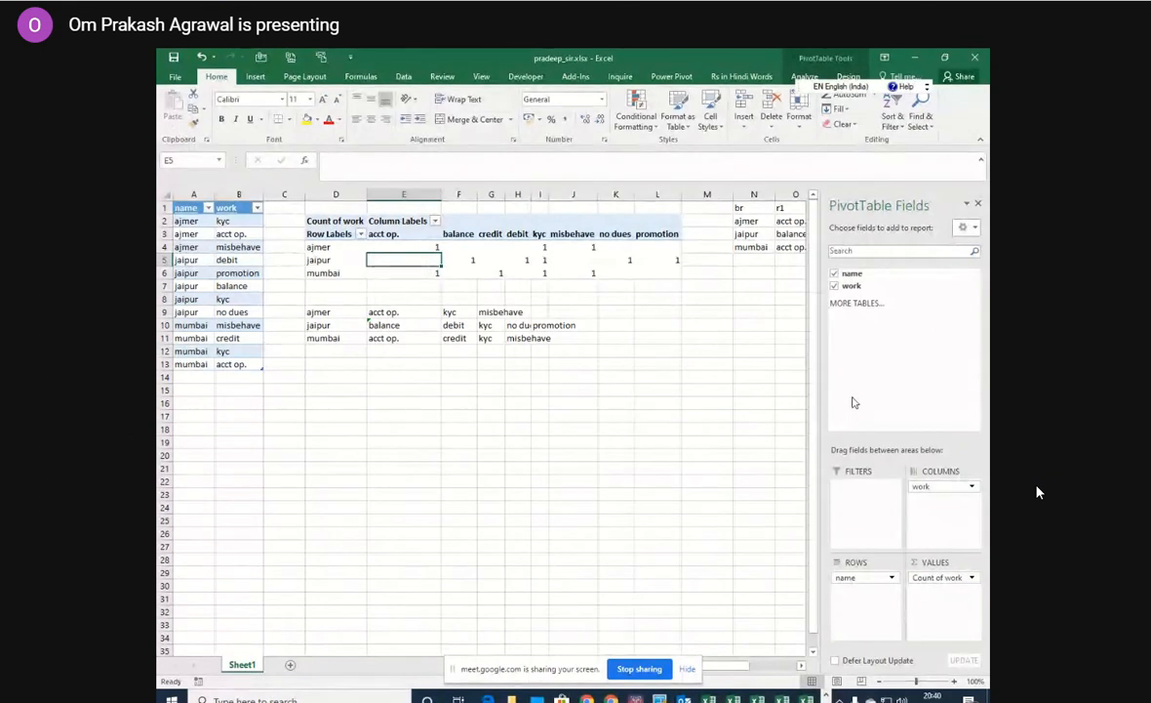
drag(845, 578, 859, 500)
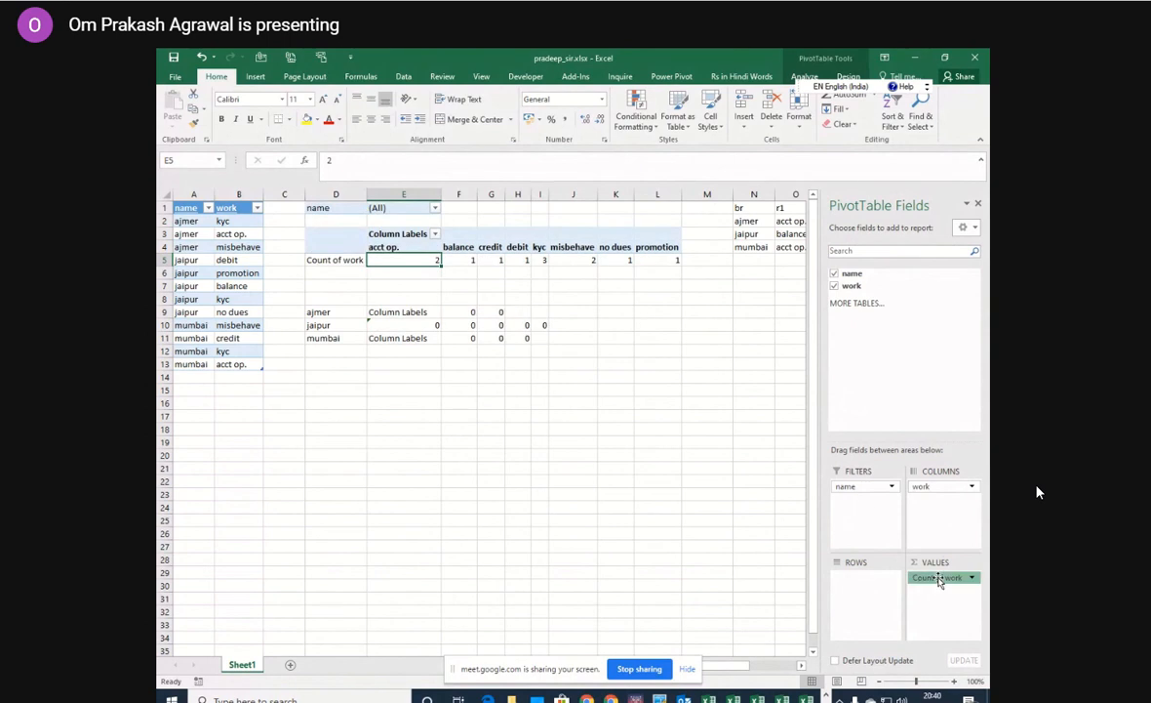
click(940, 577)
drag(943, 576, 683, 542)
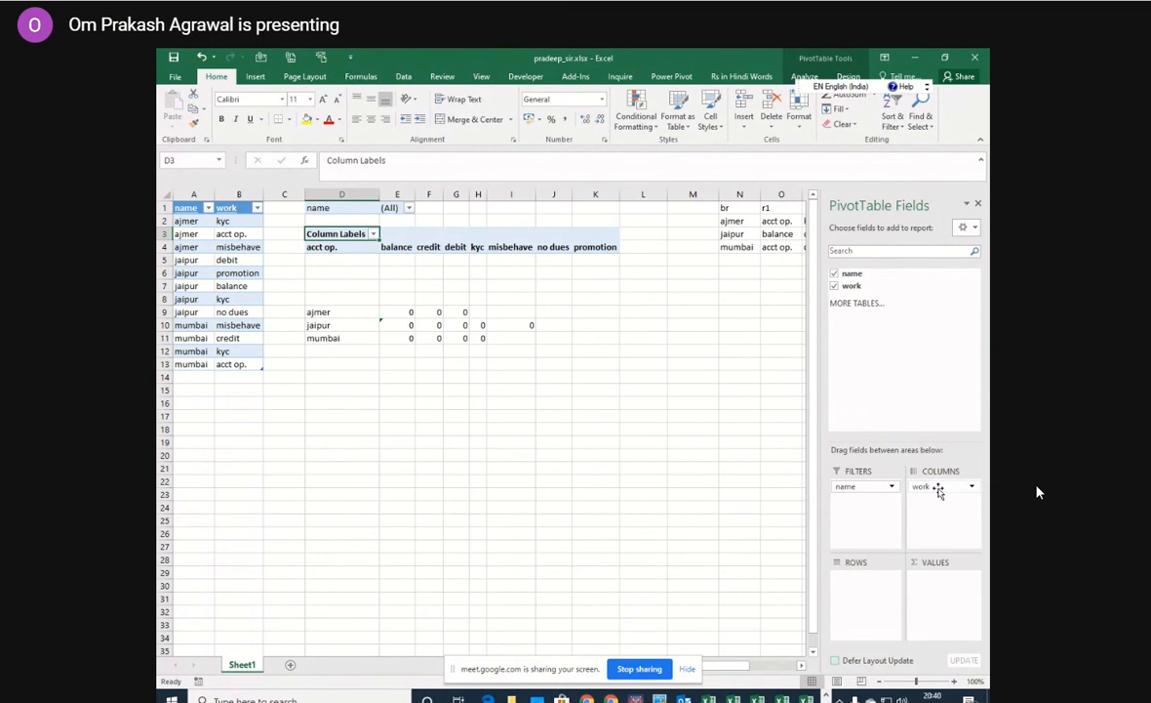
drag(940, 491, 858, 589)
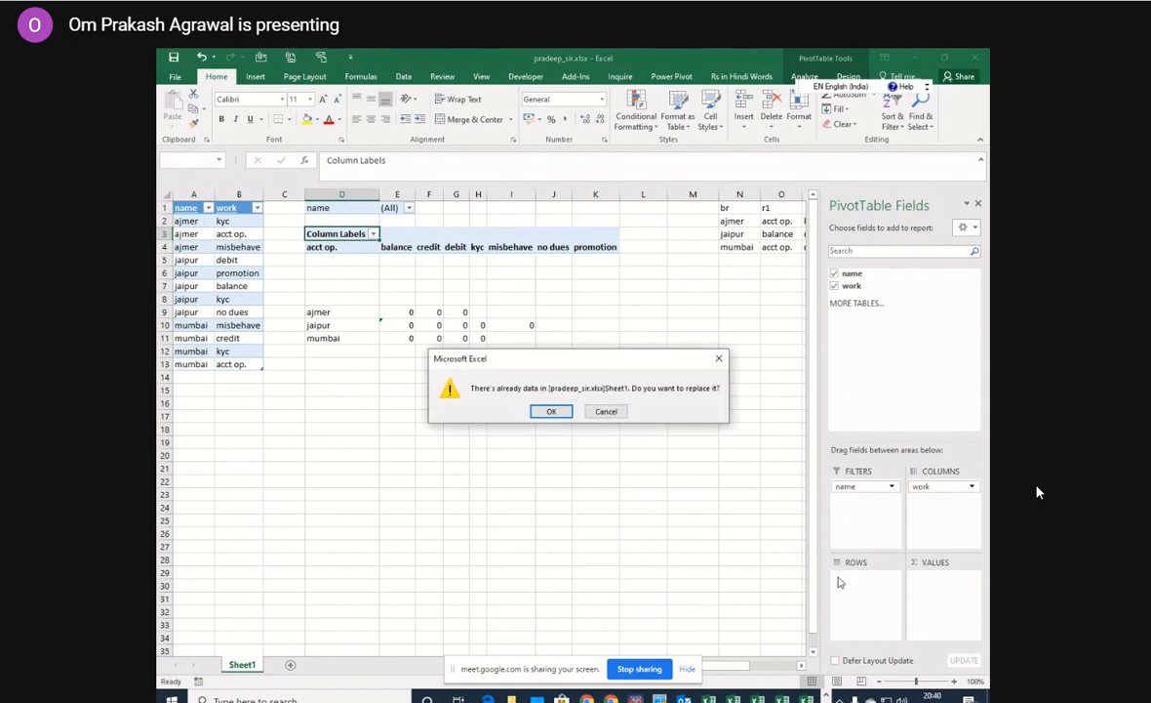
click(552, 411)
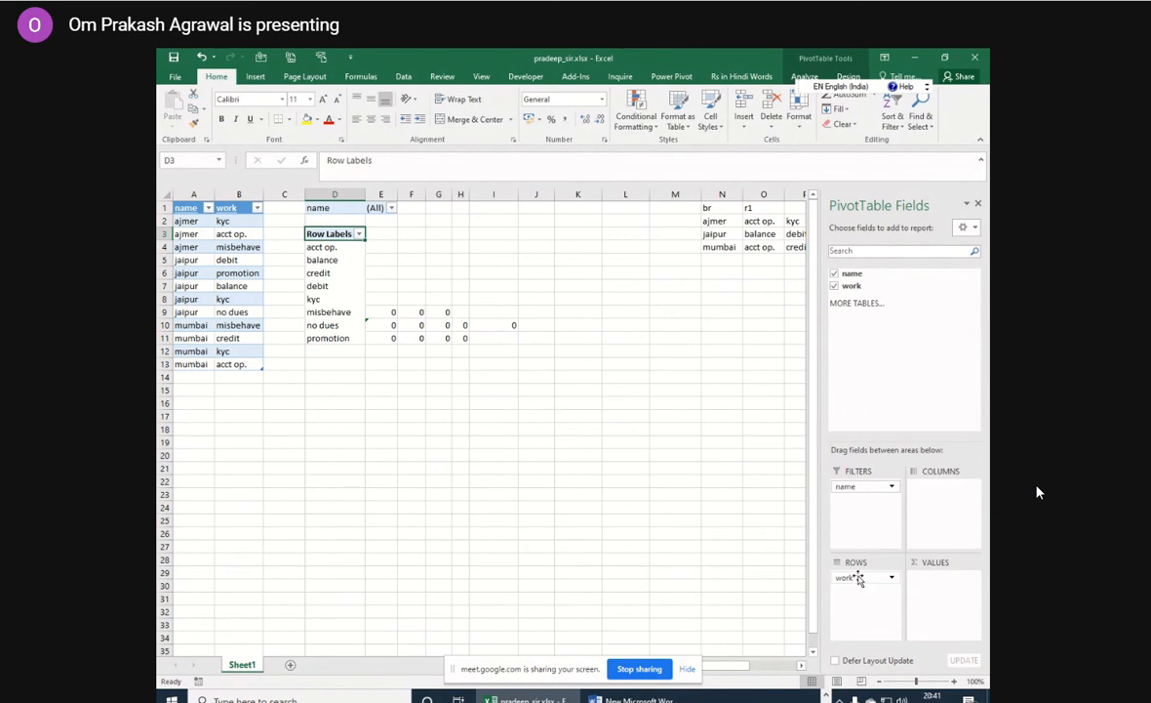
Swap the PivotTable fields so work is the report filter and name the rows, and filter work by acct op.
mouse_move(846, 490)
mouse_down()
mouse_move(874, 617)
mouse_move(848, 588)
mouse_move(859, 473)
mouse_move(851, 488)
mouse_up()
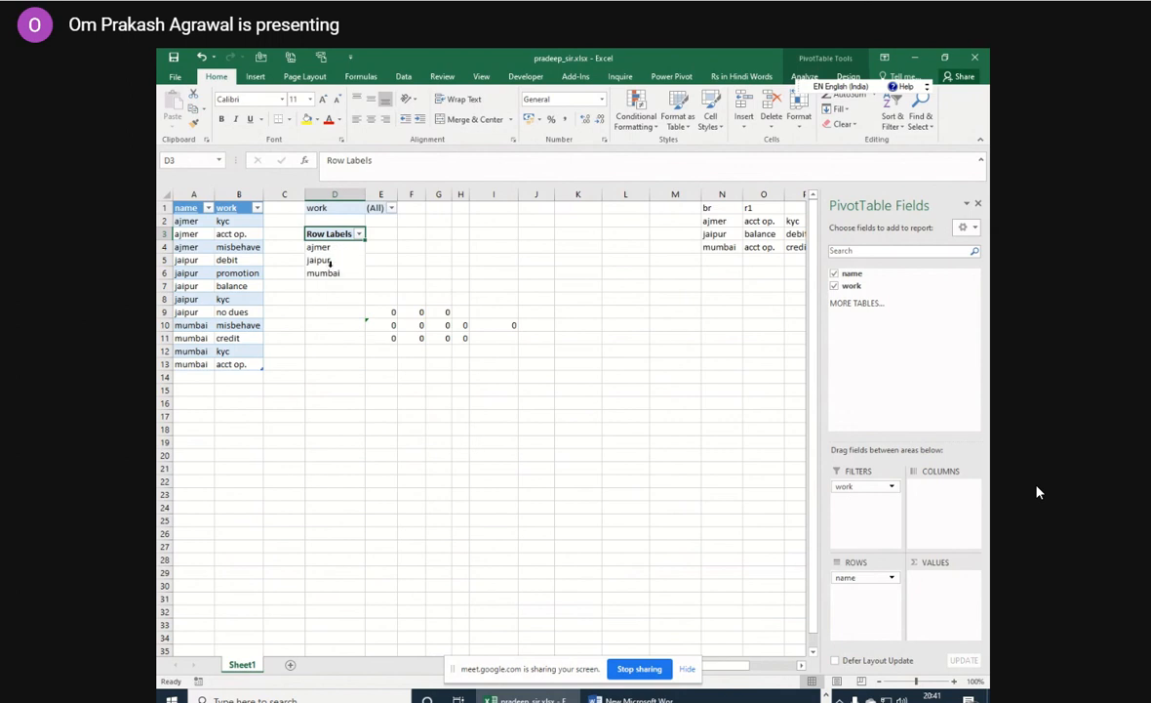
click(391, 208)
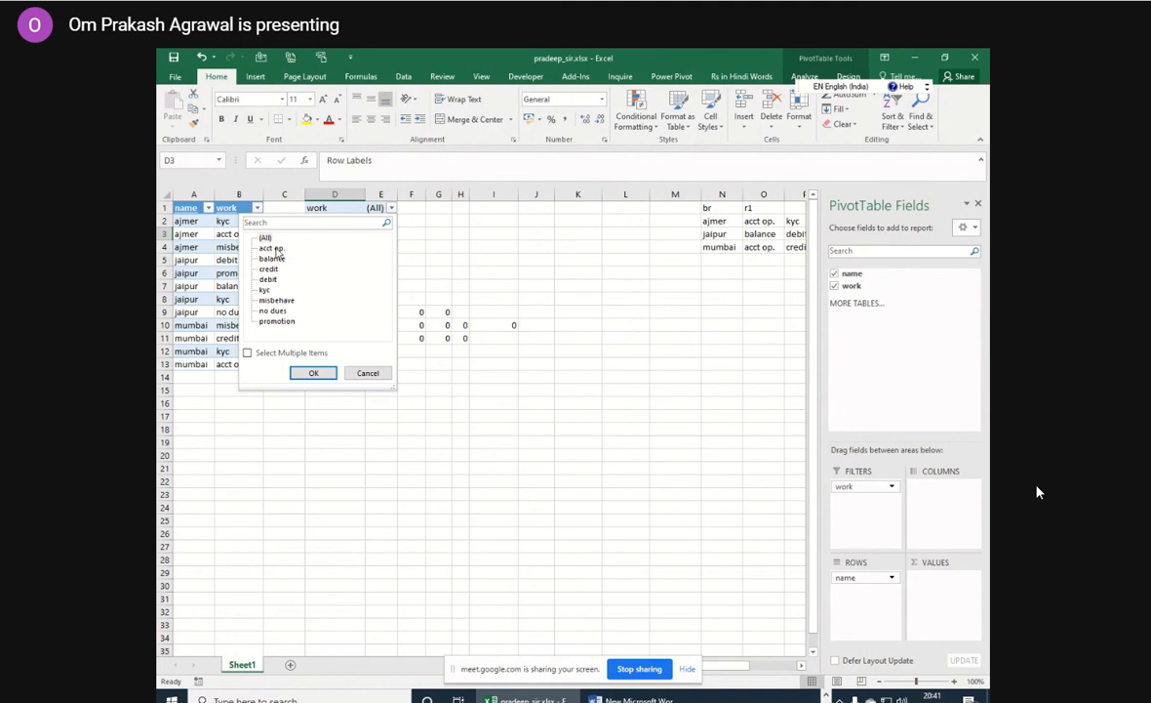
click(275, 249)
click(316, 373)
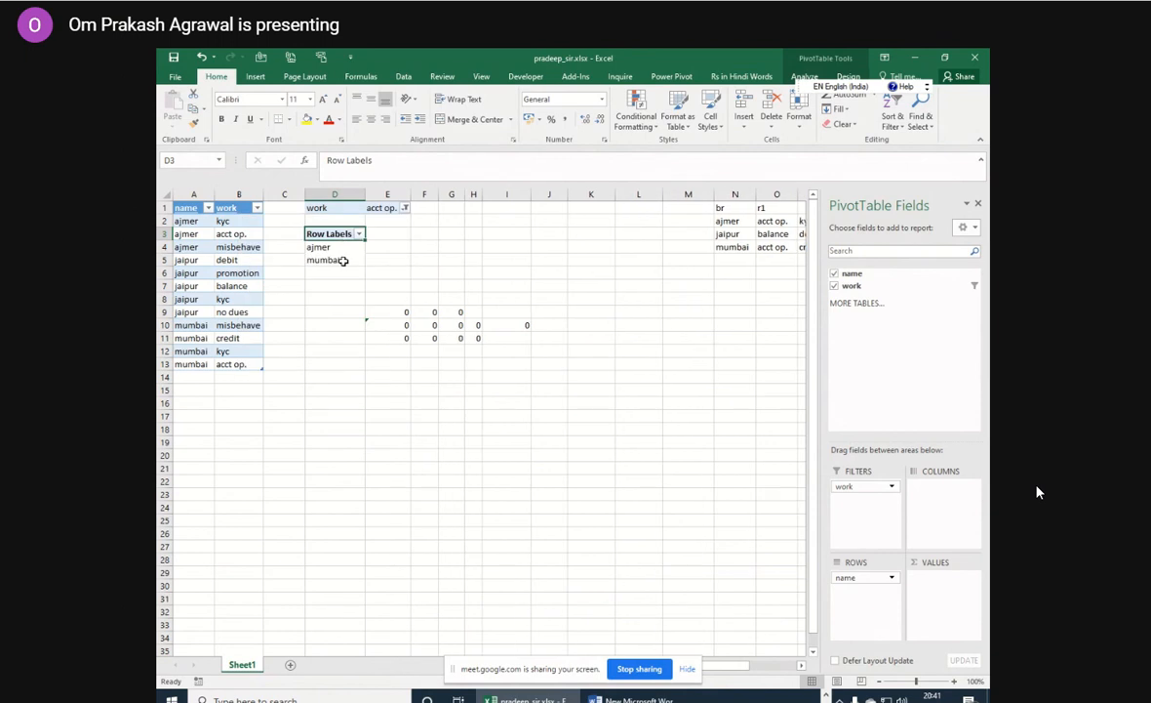
Reset the PivotTable's work filter to (All).
click(405, 209)
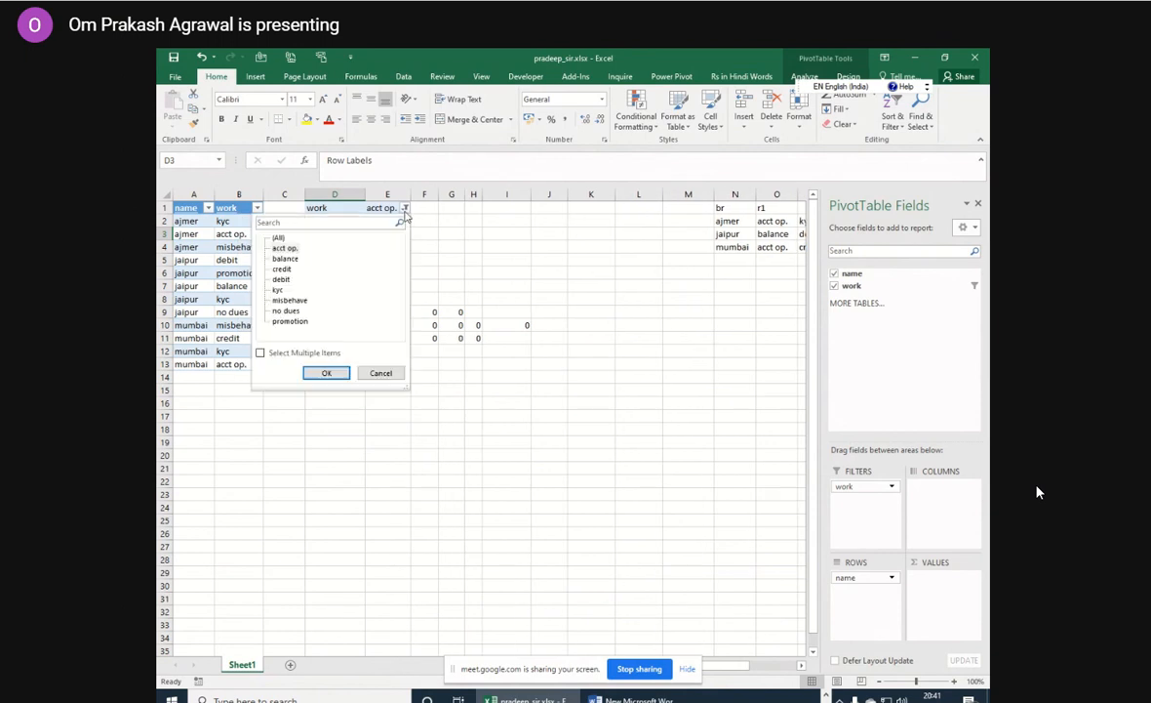
click(284, 248)
click(279, 238)
click(325, 373)
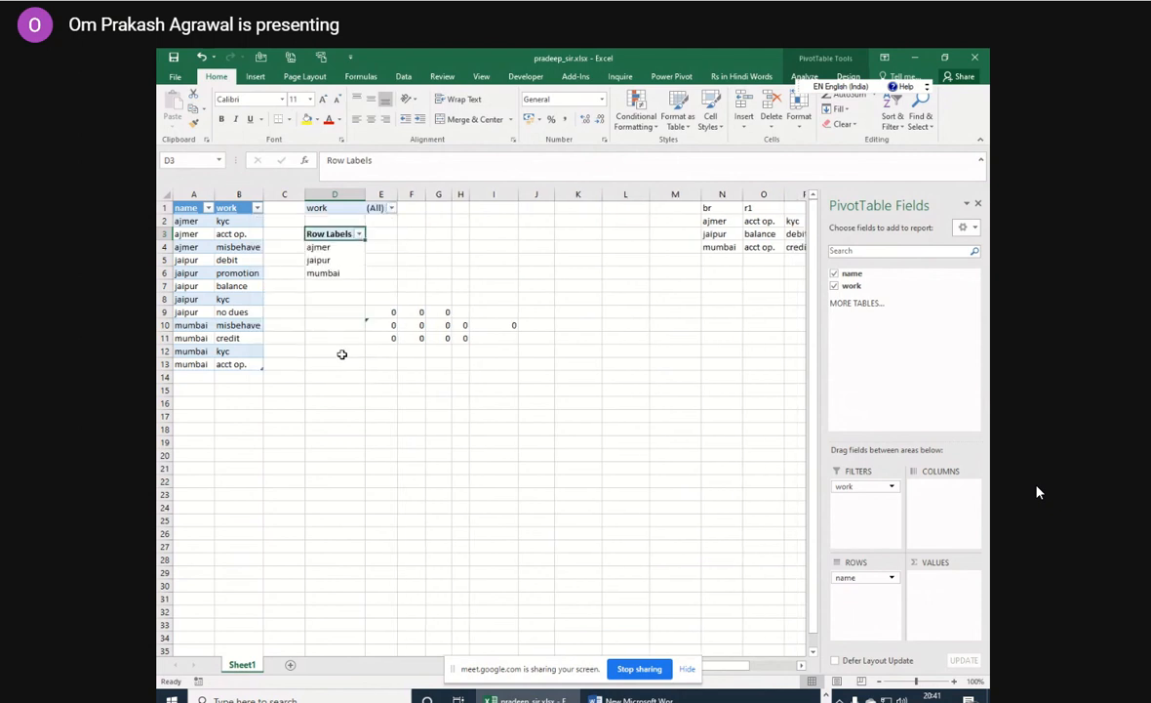
click(335, 249)
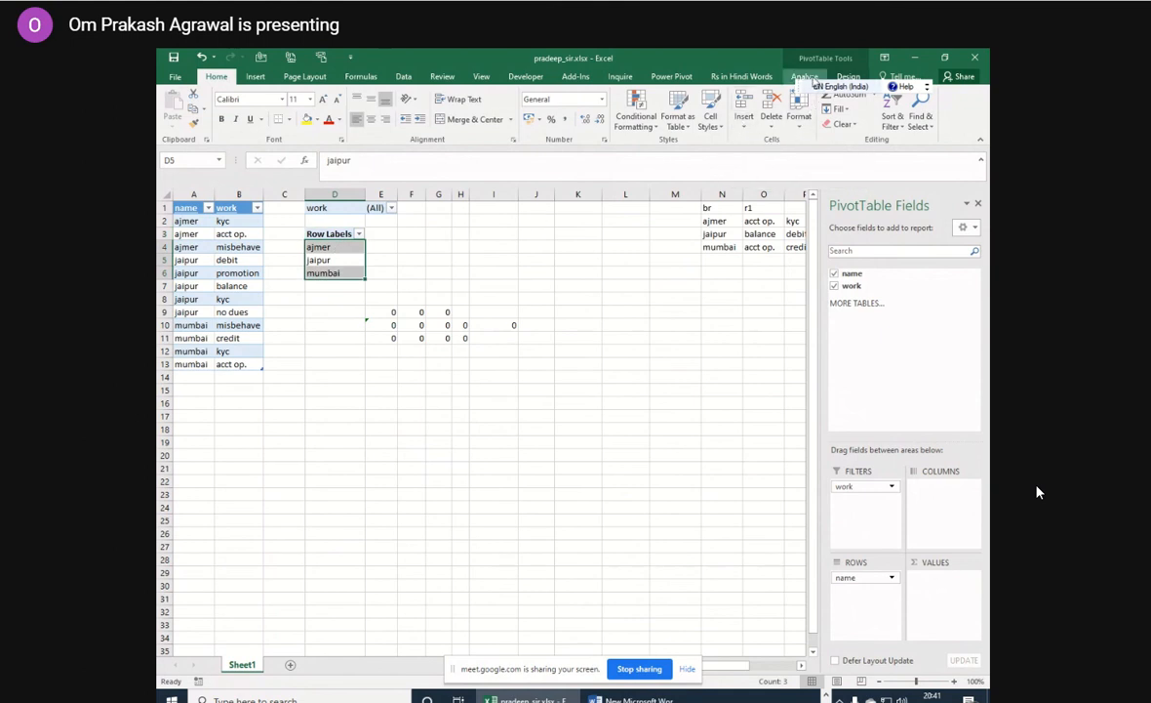
click(805, 78)
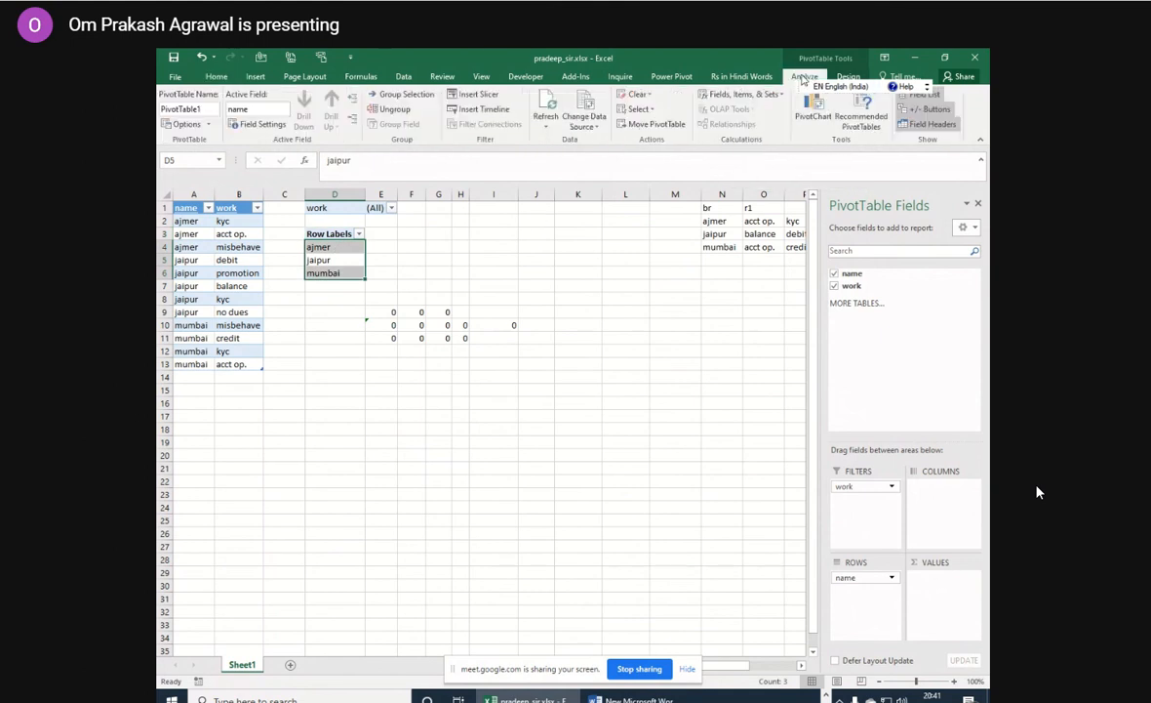
click(208, 125)
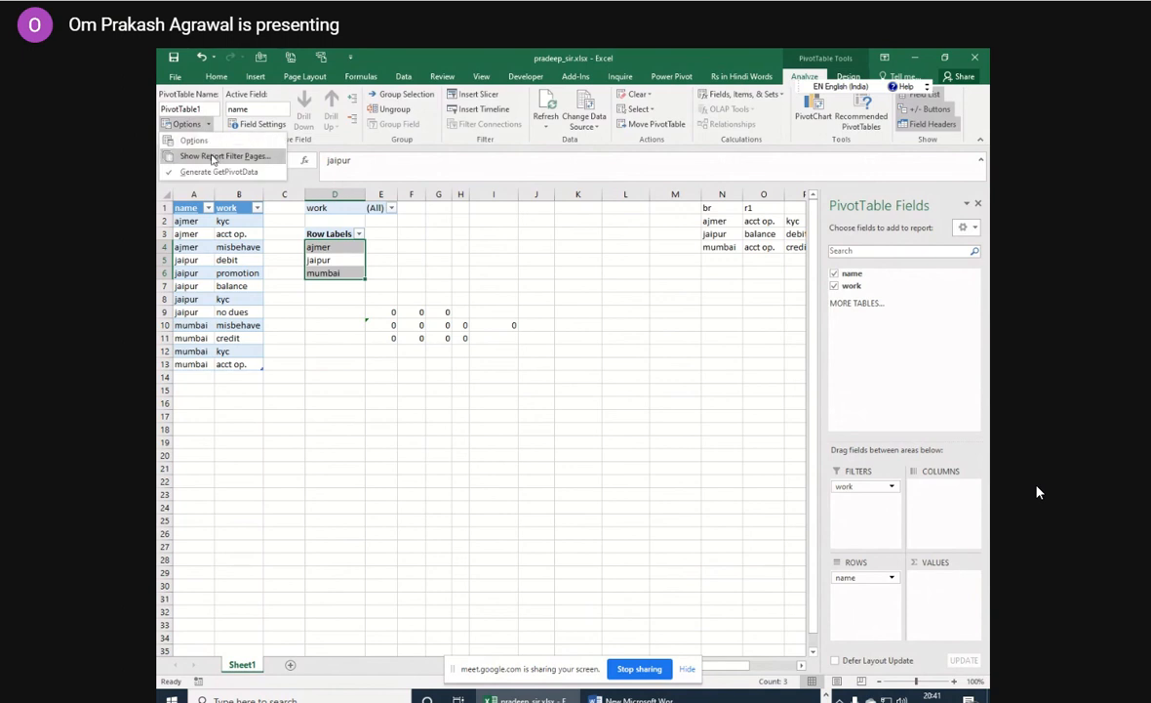
click(212, 159)
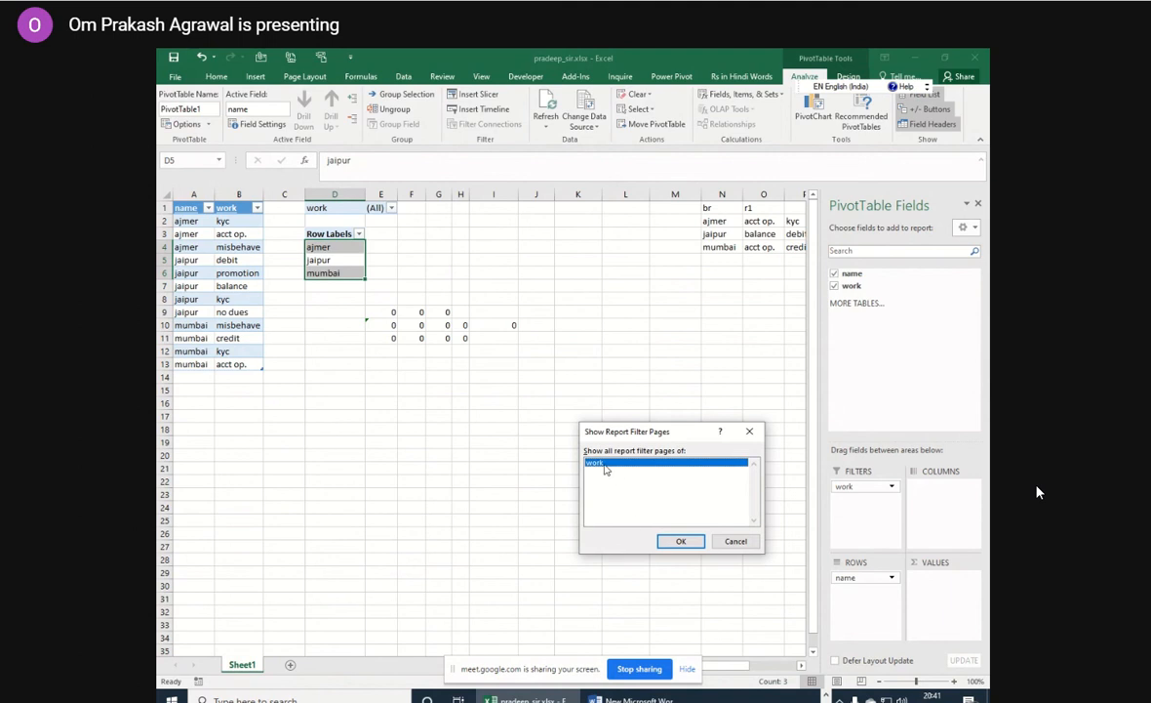
click(737, 542)
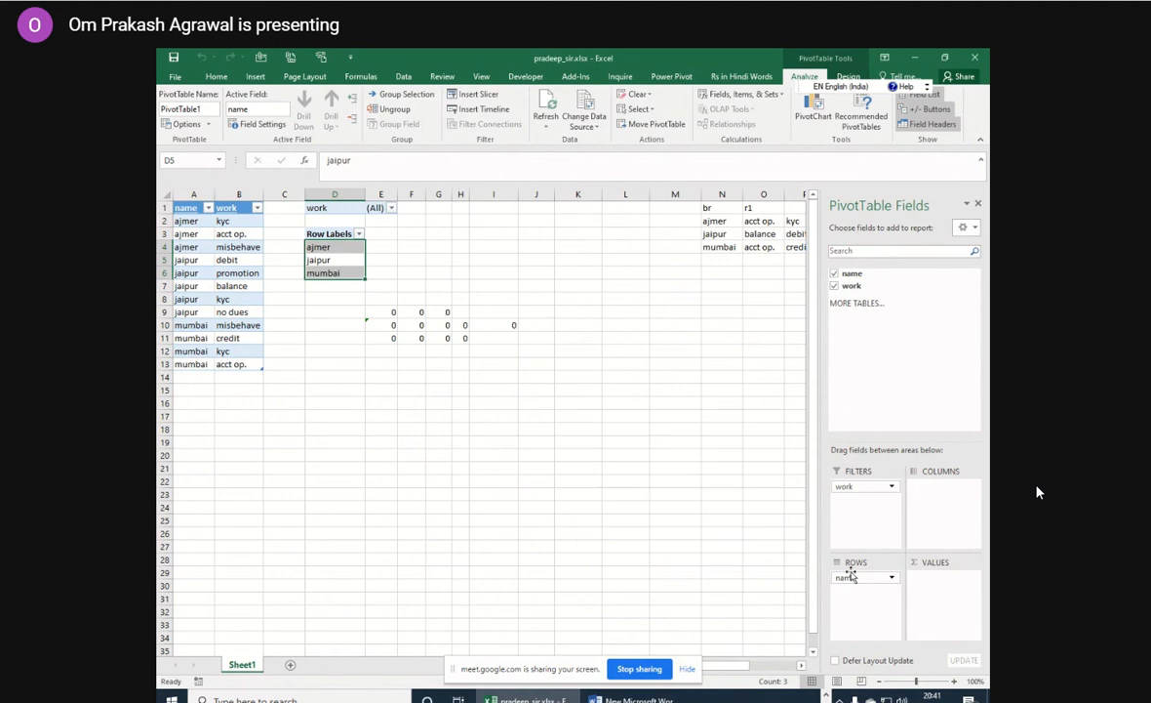
Make name the report filter and work the rows, and generate a separate sheet per name with Show Report Filter Pages.
mouse_move(847, 577)
mouse_down()
mouse_move(851, 524)
mouse_move(853, 591)
mouse_up()
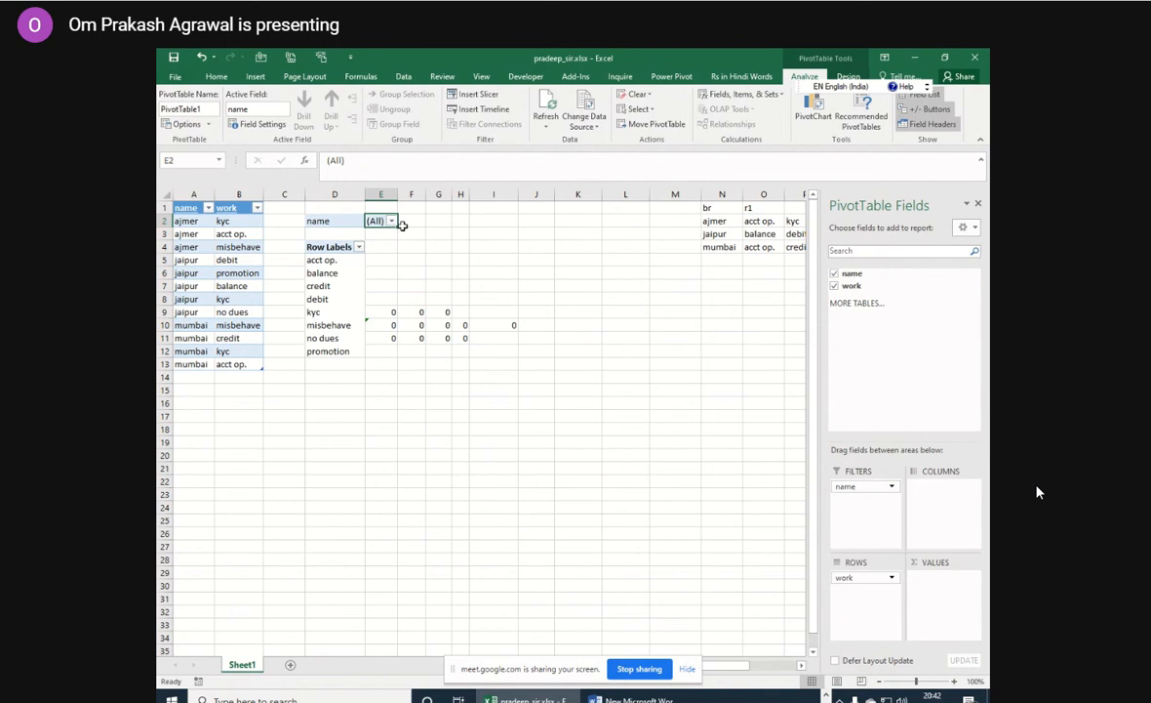
click(206, 125)
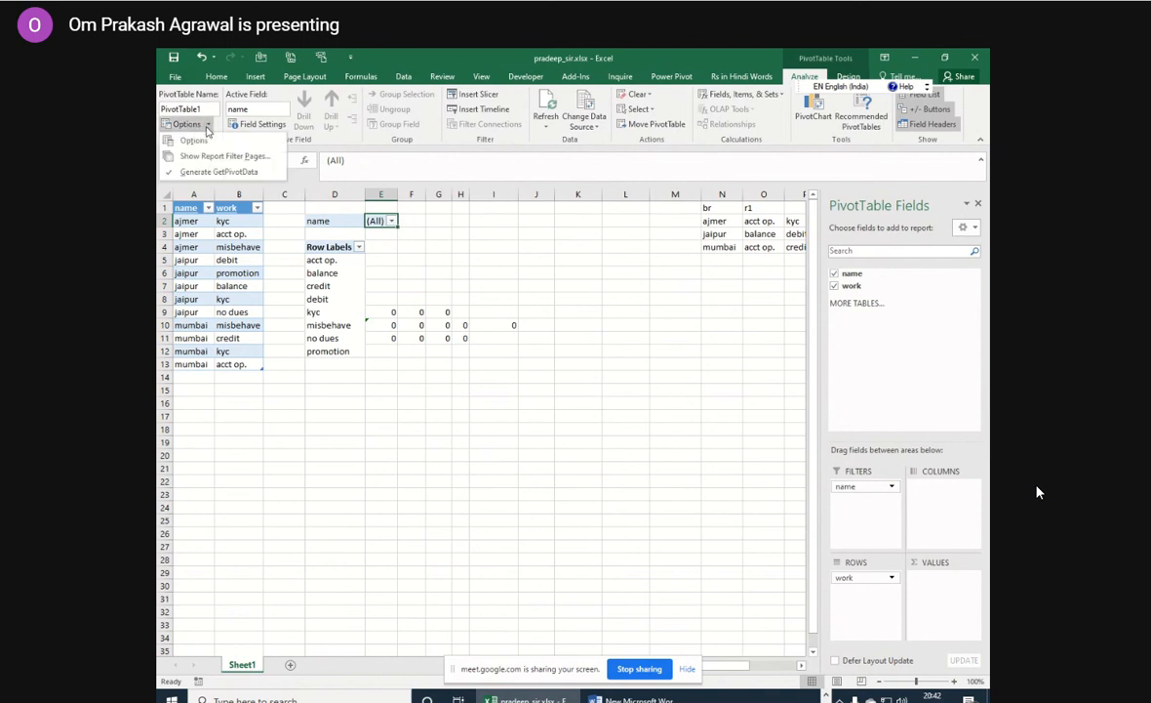
click(203, 157)
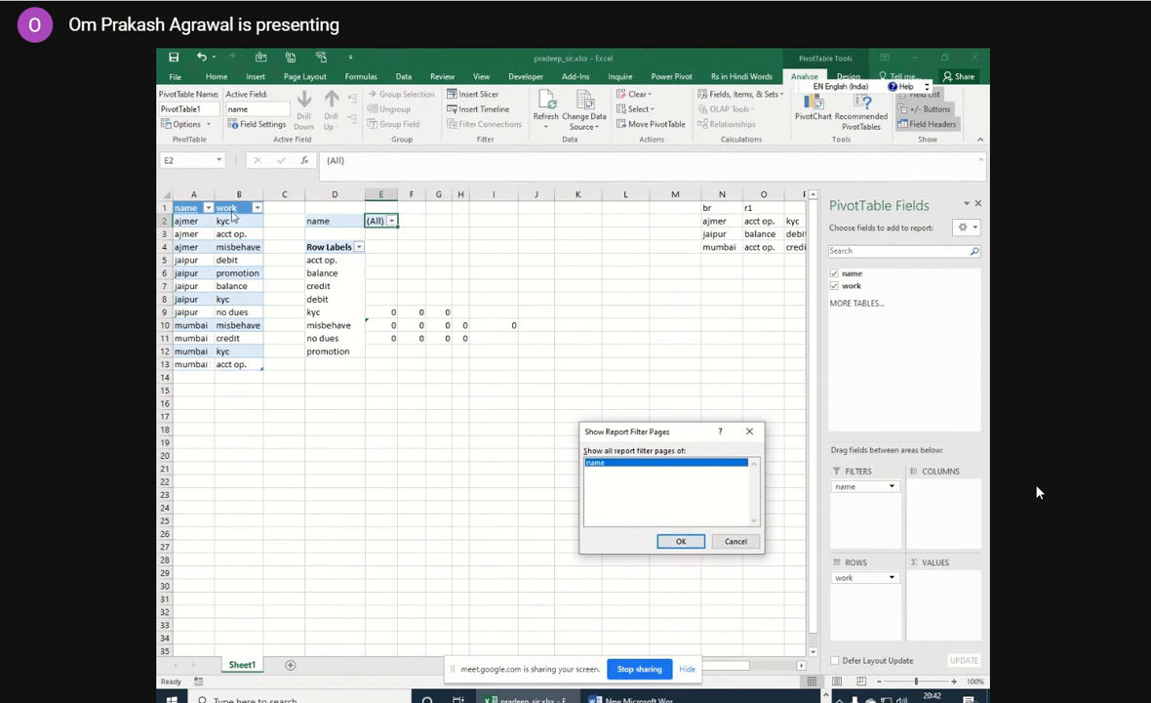
click(681, 541)
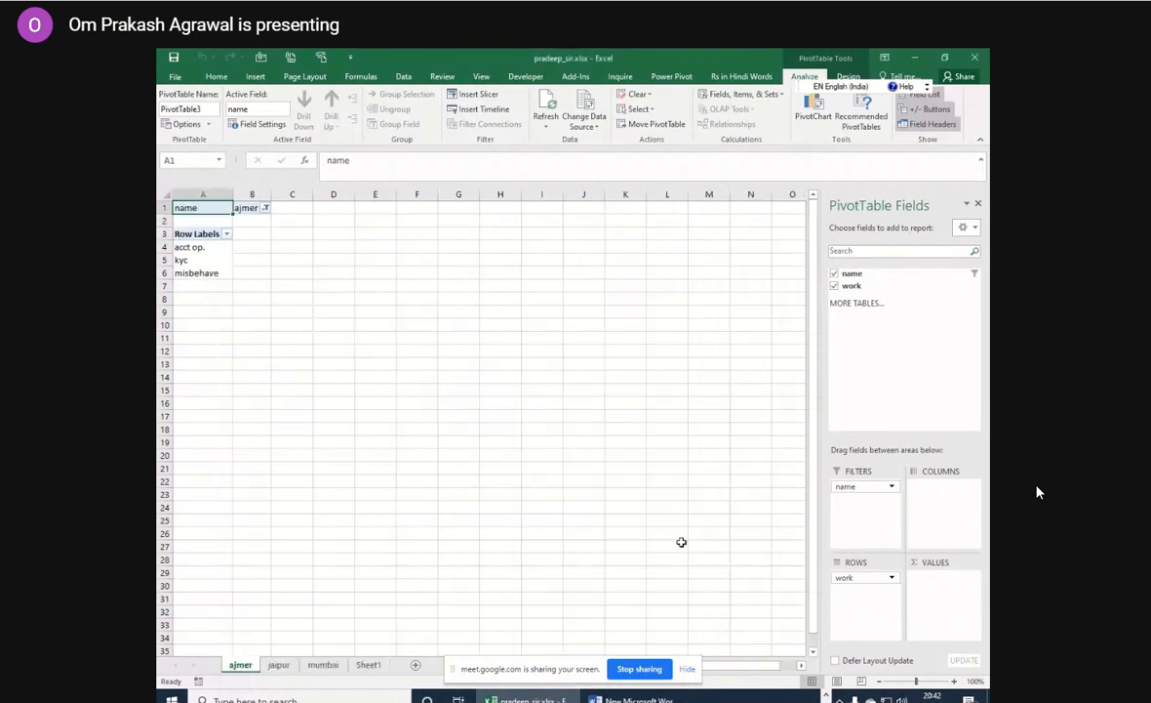
Look through the generated jaipur, mumbai and ajmer sheets to review the work items for each name.
click(278, 665)
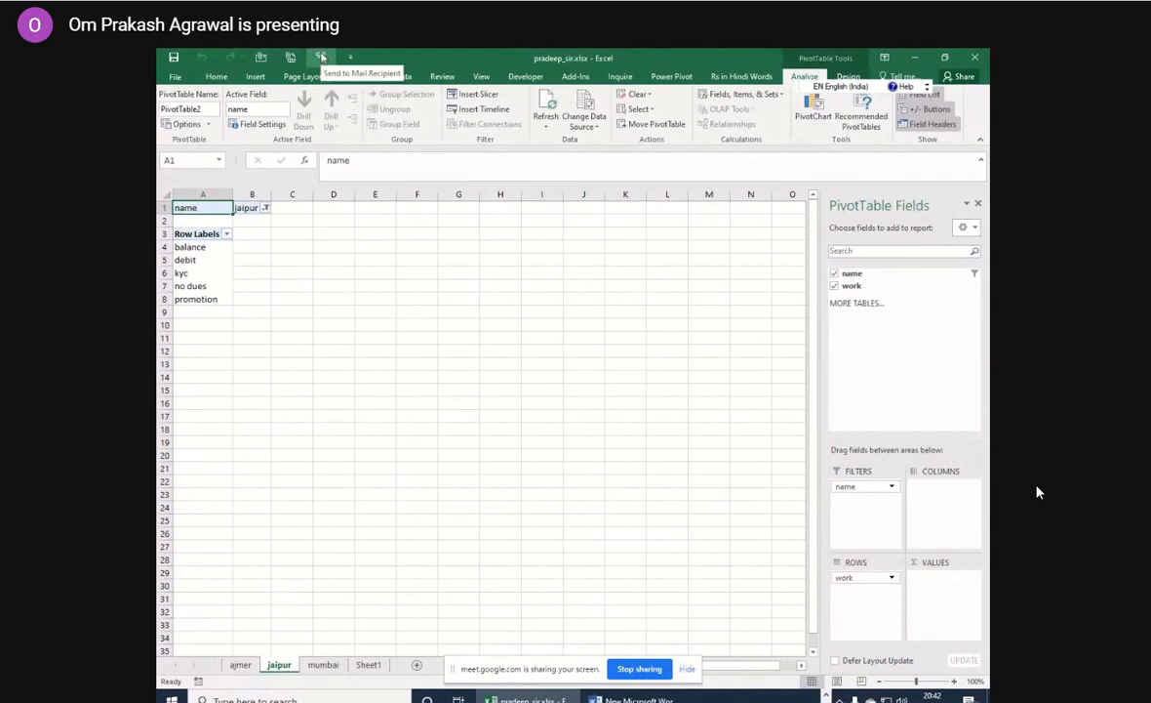
click(323, 665)
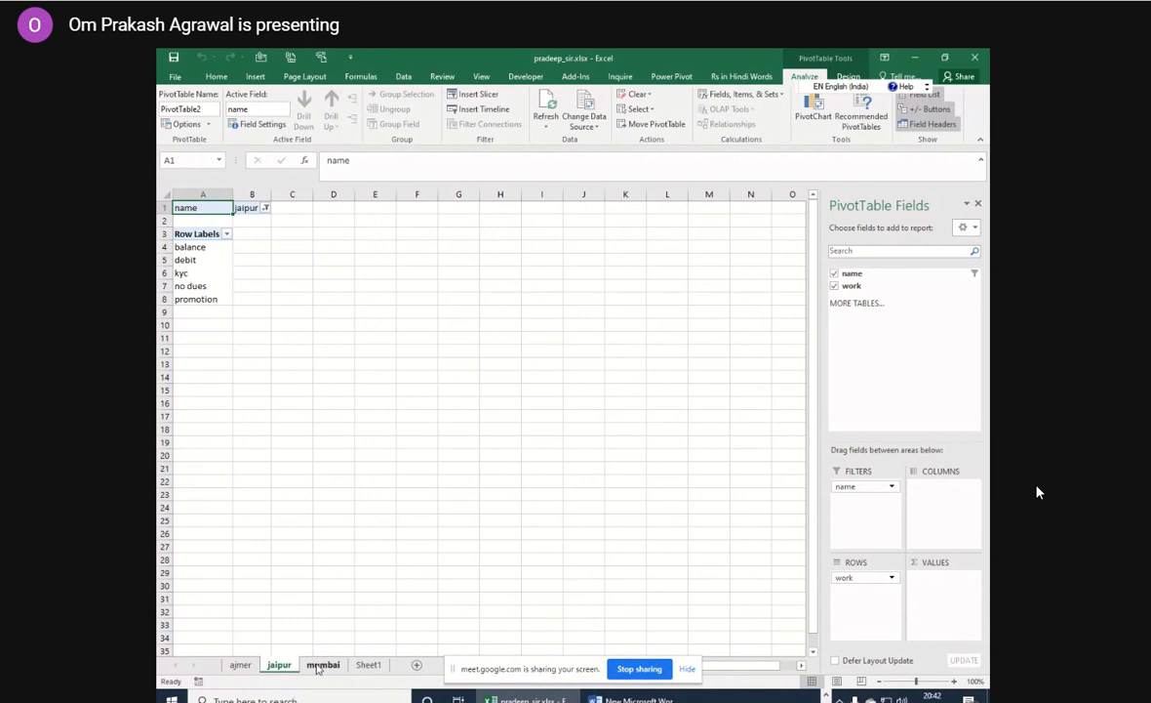
click(371, 666)
click(246, 667)
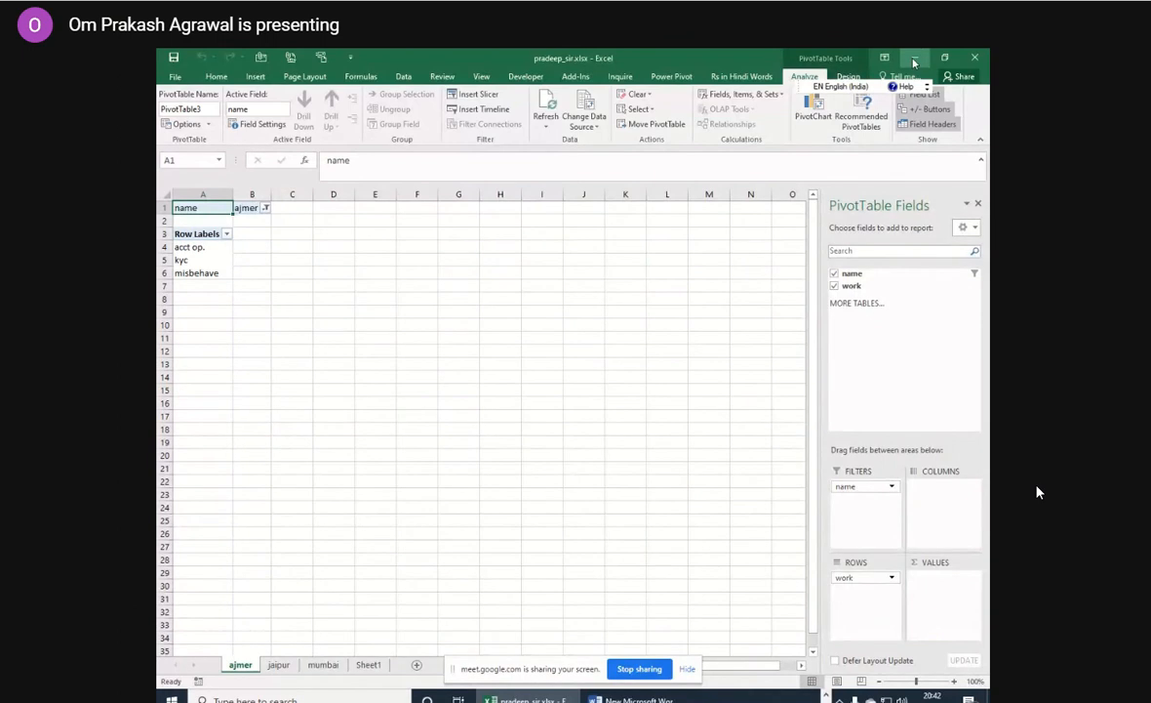
click(454, 249)
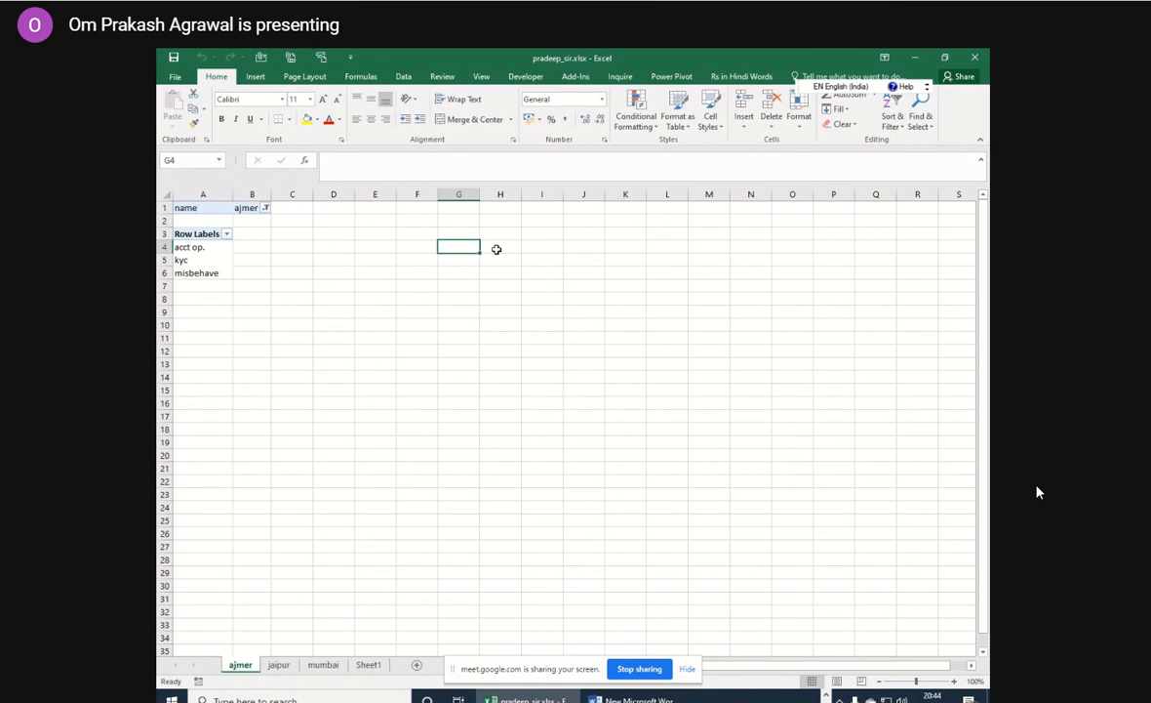
click(497, 250)
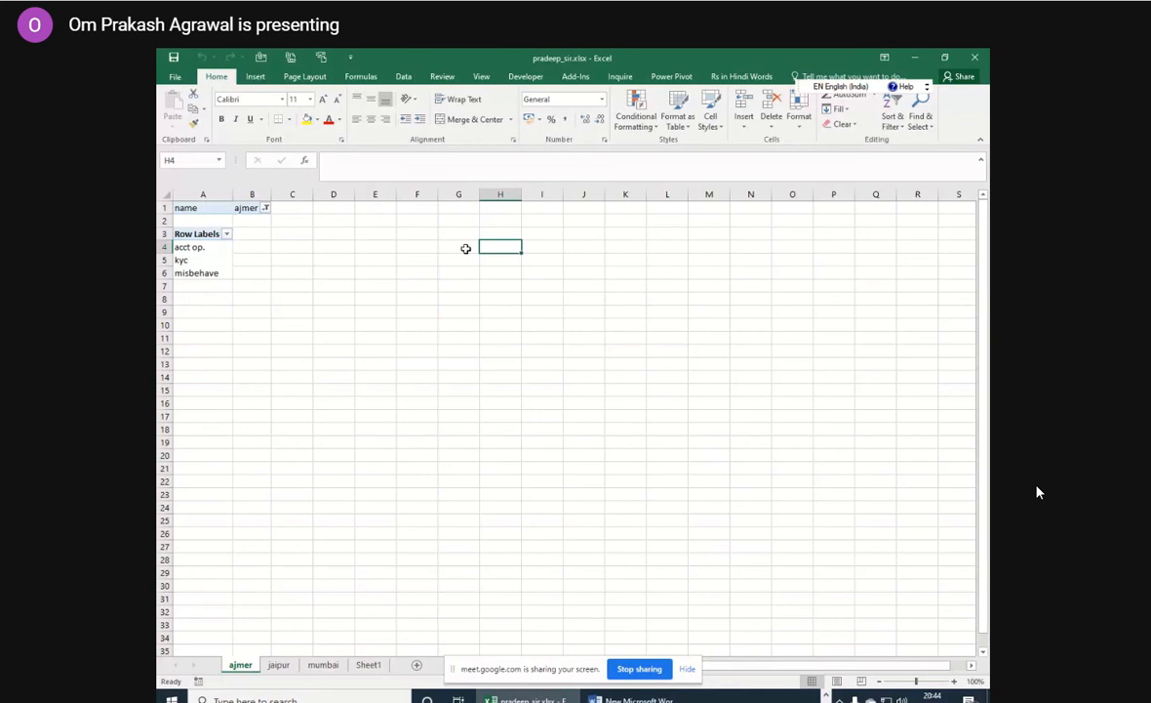
Close the workbooks pradeep_sir.xlsx and complaints_741 (1).xlsx without saving the changes.
click(465, 249)
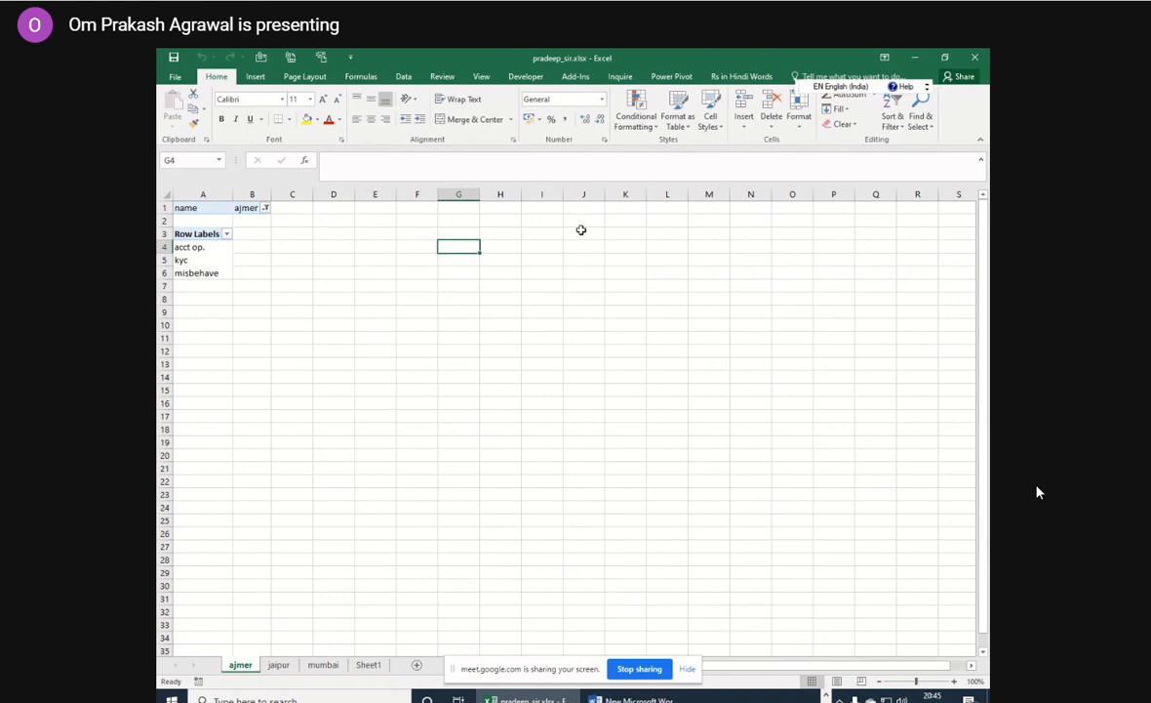
click(981, 55)
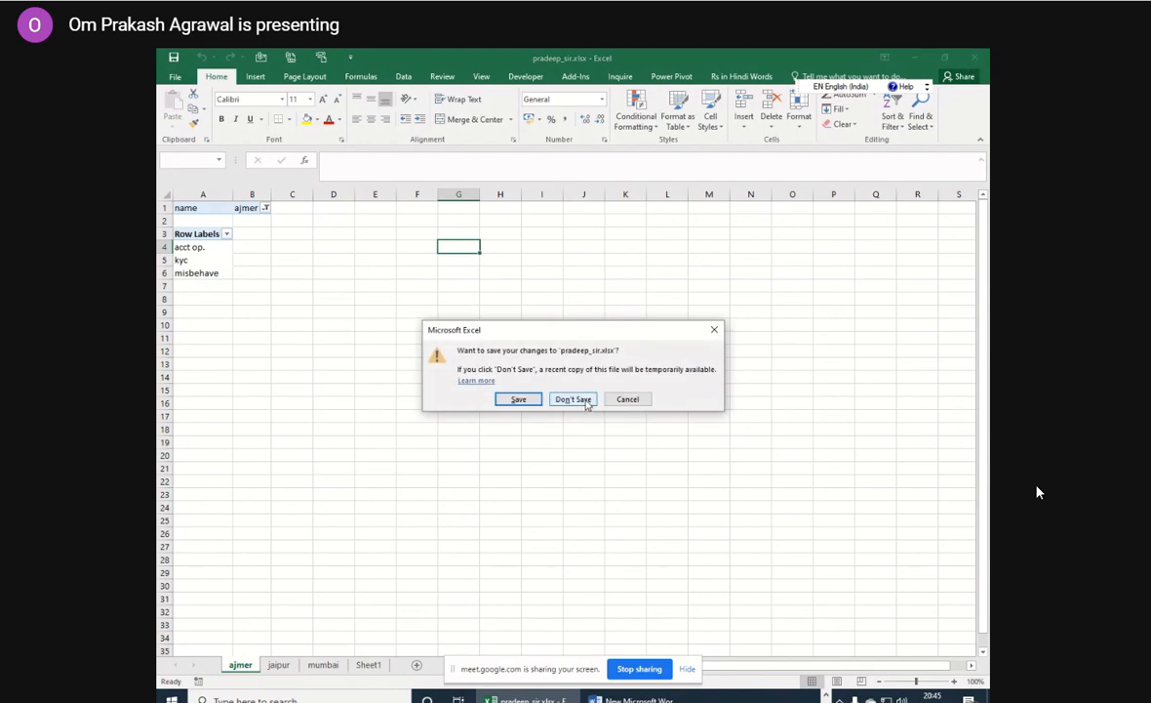
click(573, 399)
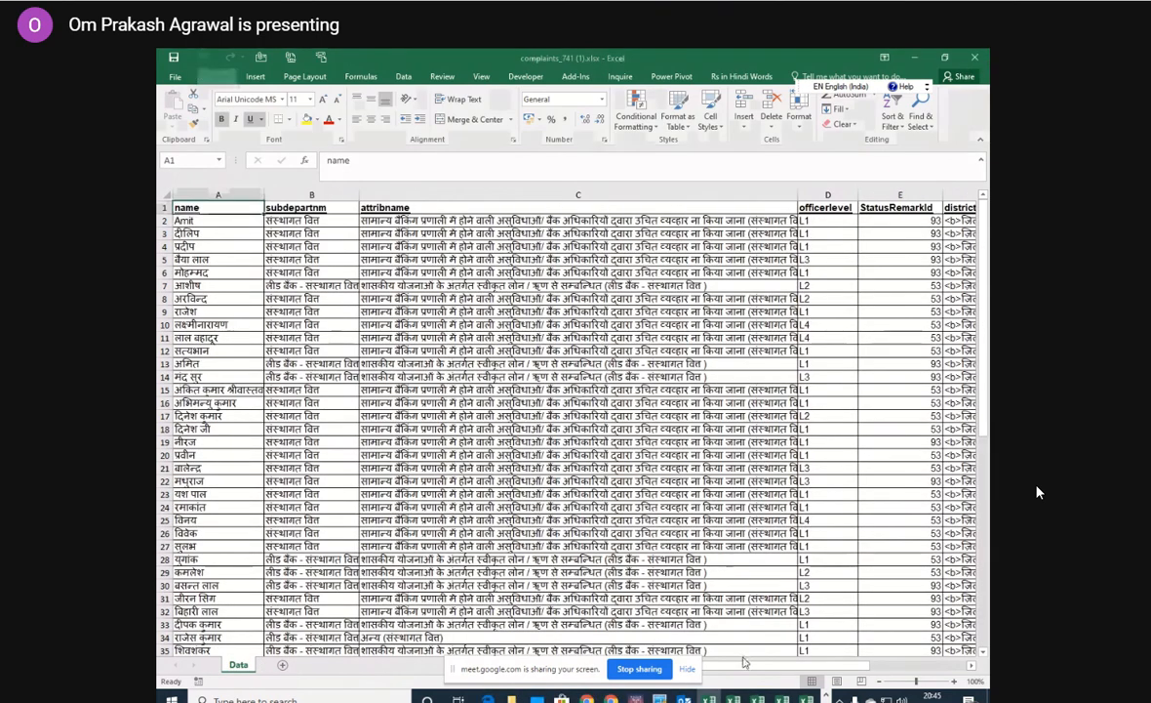
click(976, 59)
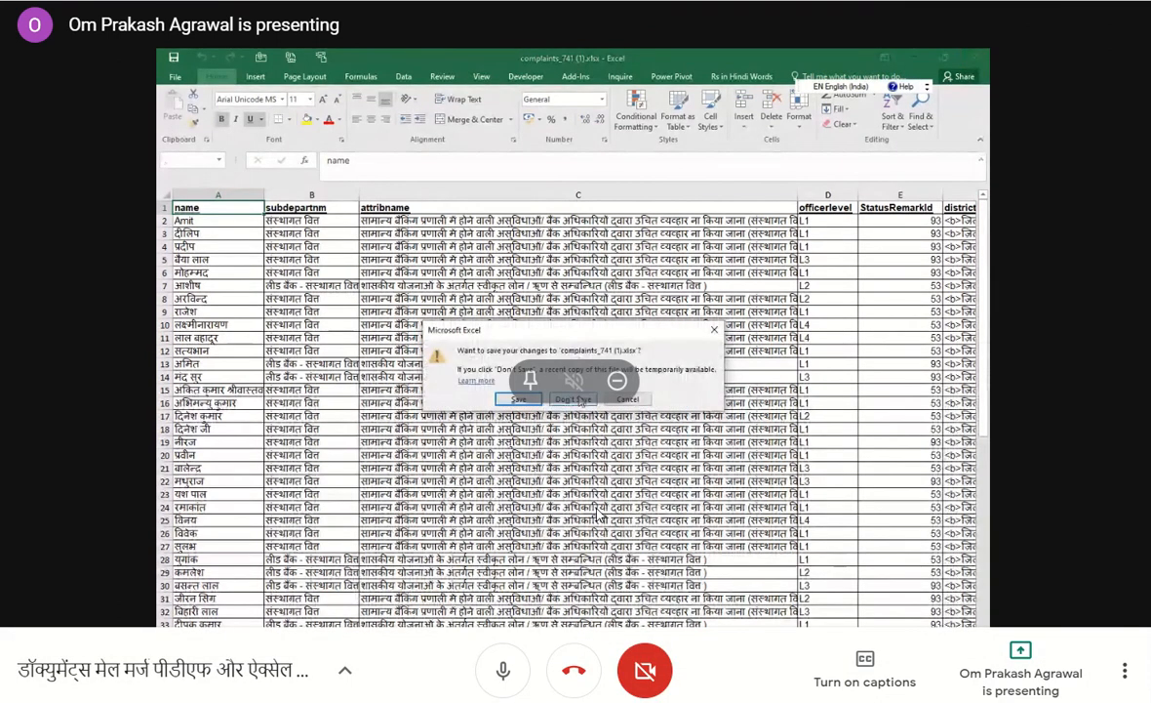
click(583, 398)
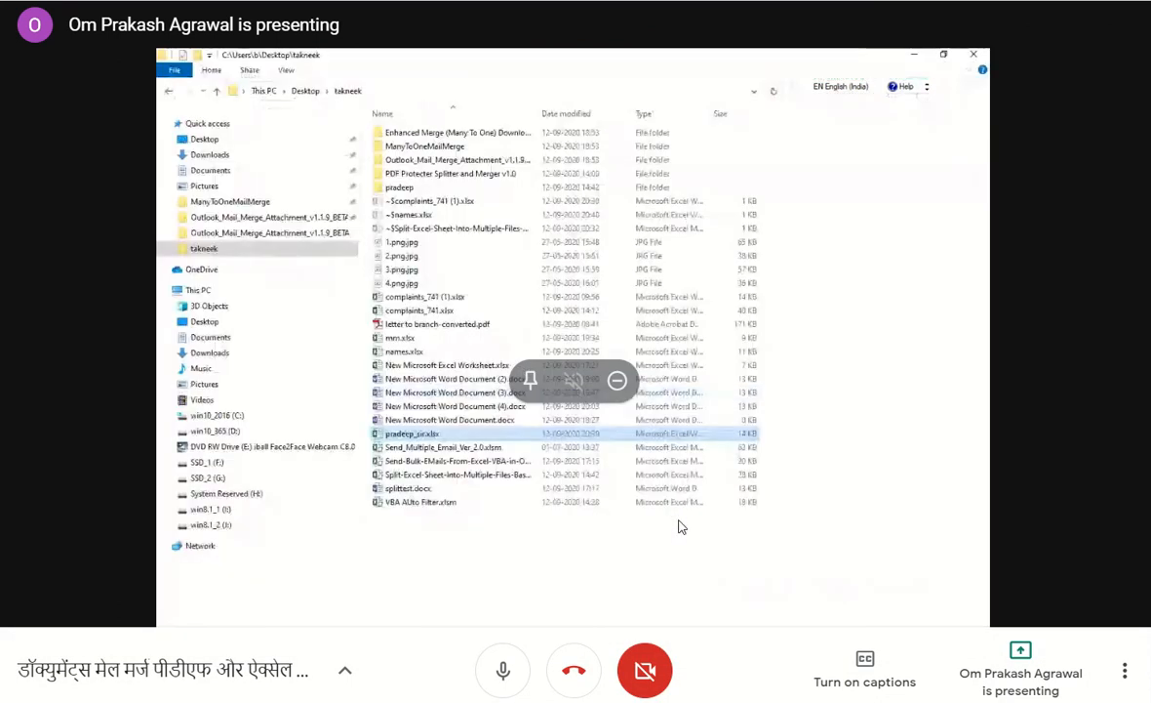
Switch to dictation.io in Chrome, clear the notepad's sample text, and set the dictation language to हिन्दी.
click(818, 615)
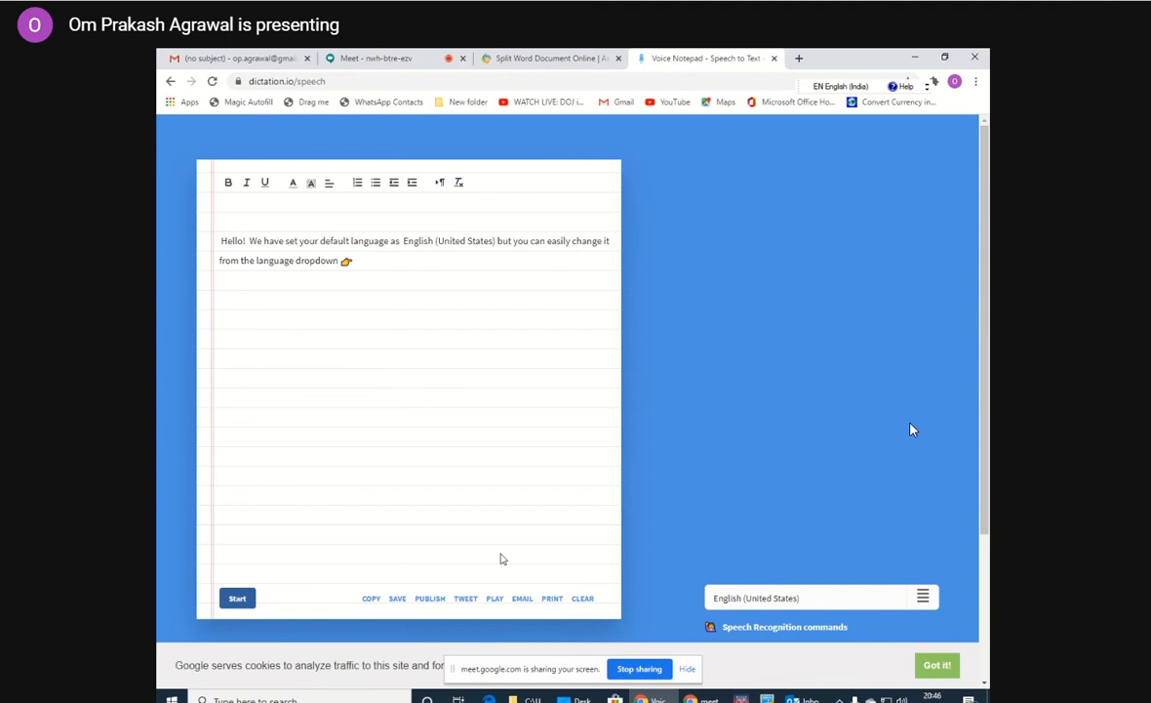
click(583, 598)
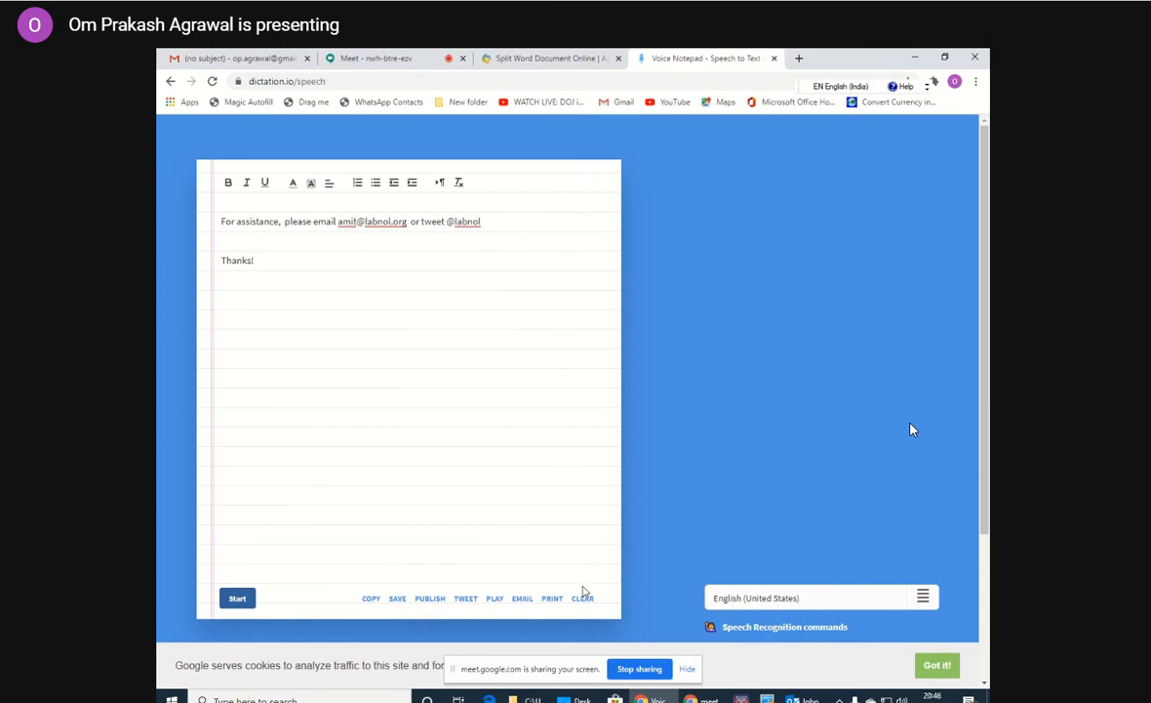
click(582, 598)
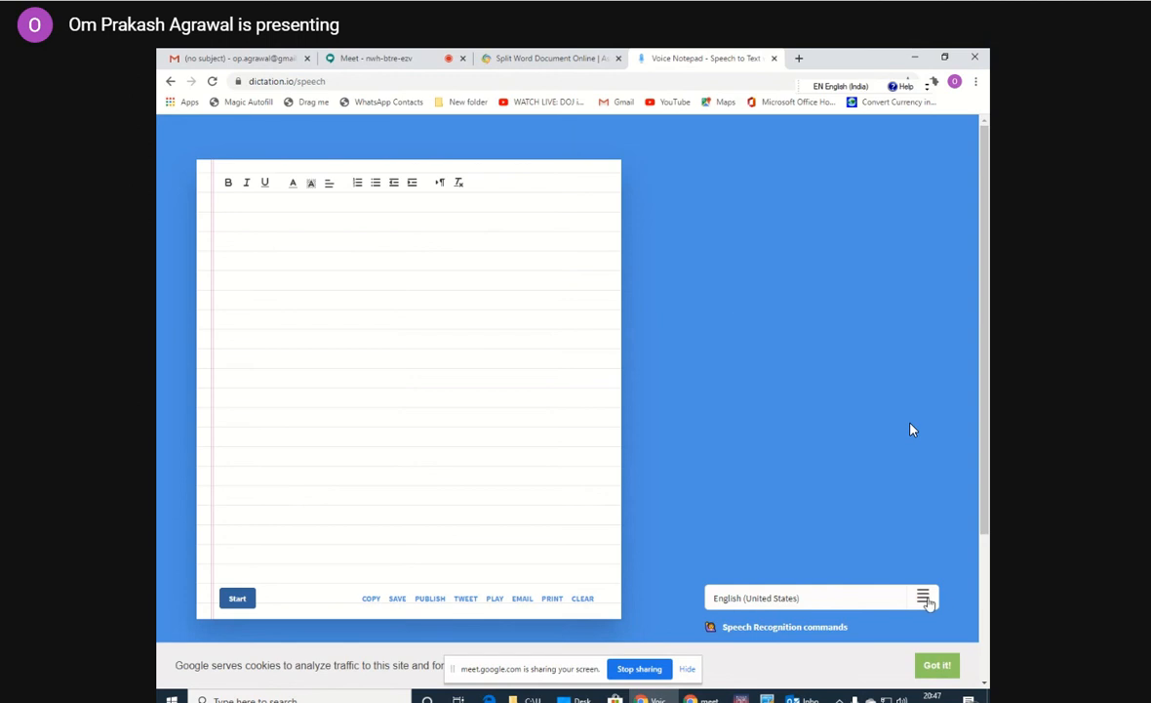
click(925, 600)
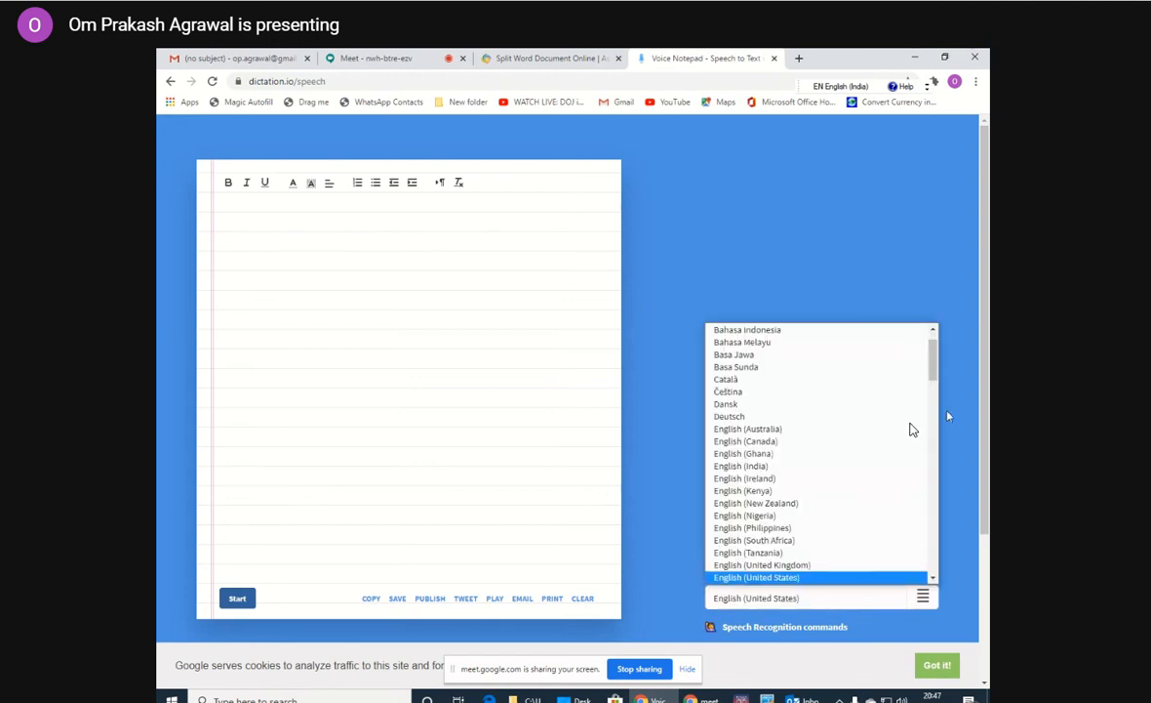
drag(934, 371, 919, 530)
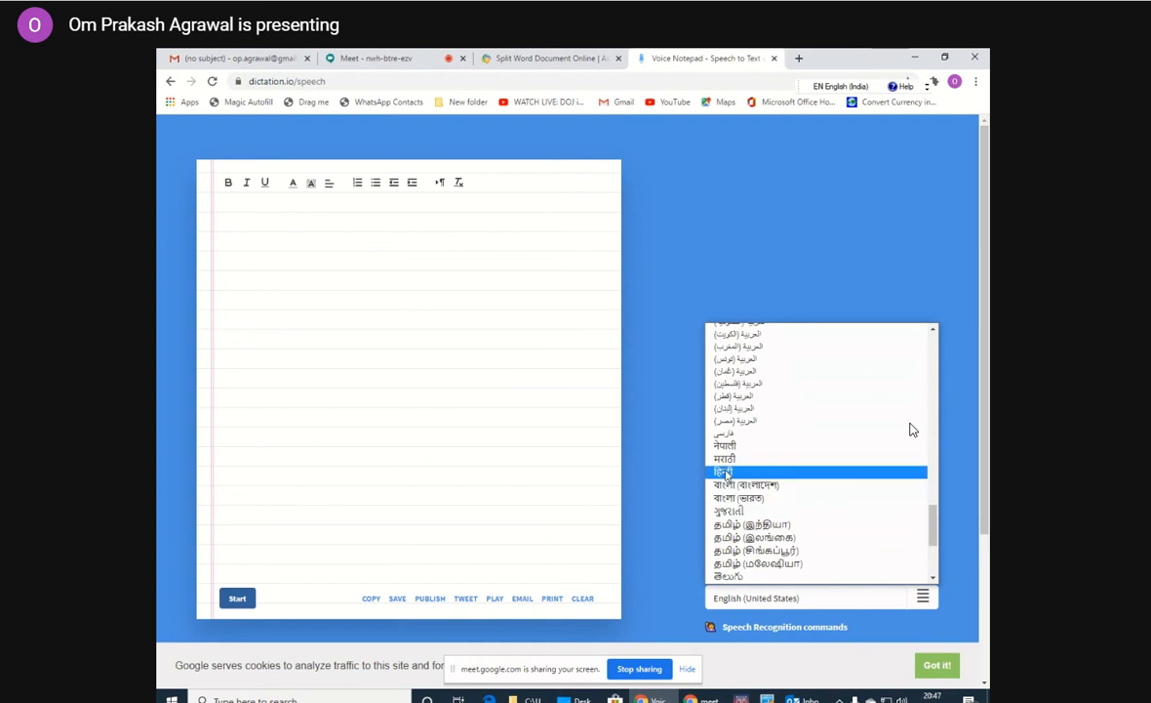
click(725, 475)
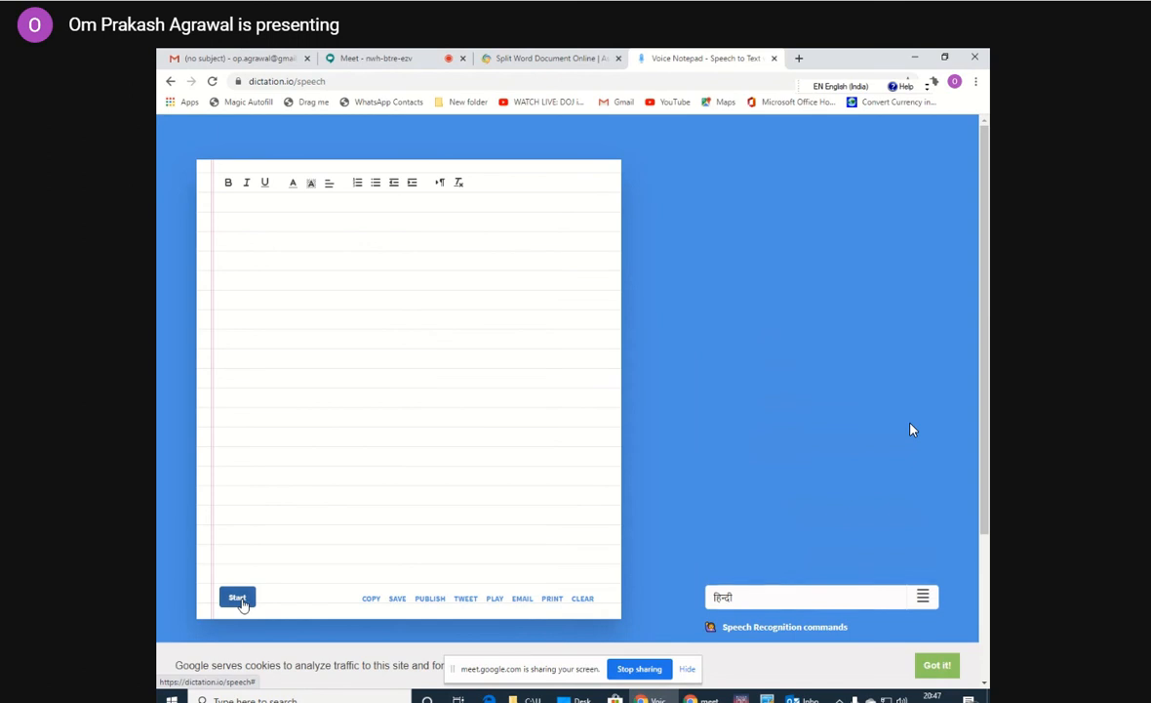
Start dictating Hindi speech with microphone access allowed for dictation.io, and stop the dictation.
click(237, 599)
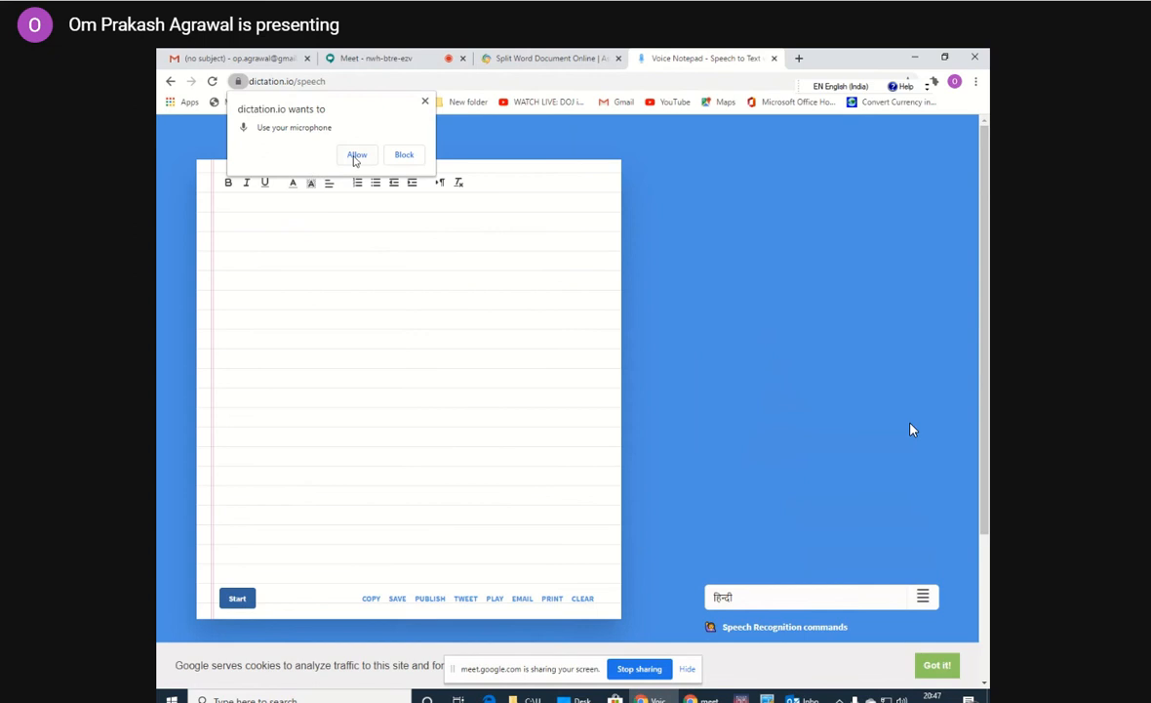
click(356, 154)
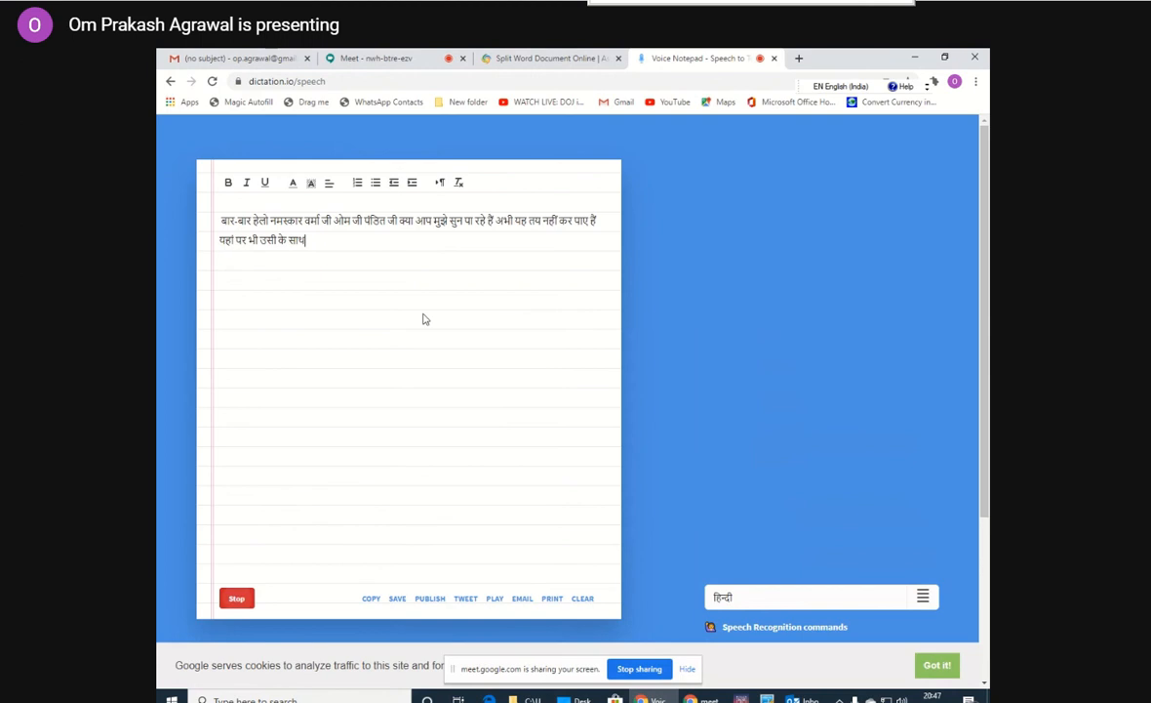
click(238, 598)
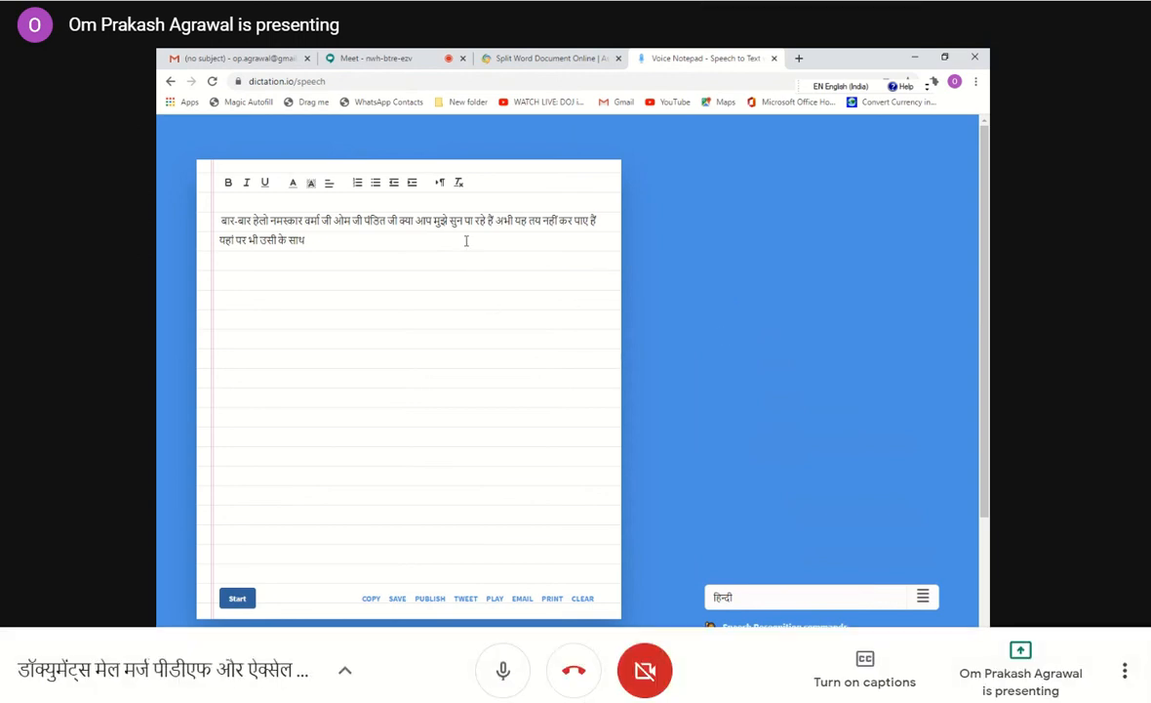
Close the dictation.io and Aspose splitter pages, leaving a blank browser page, and minimize Chrome.
click(774, 59)
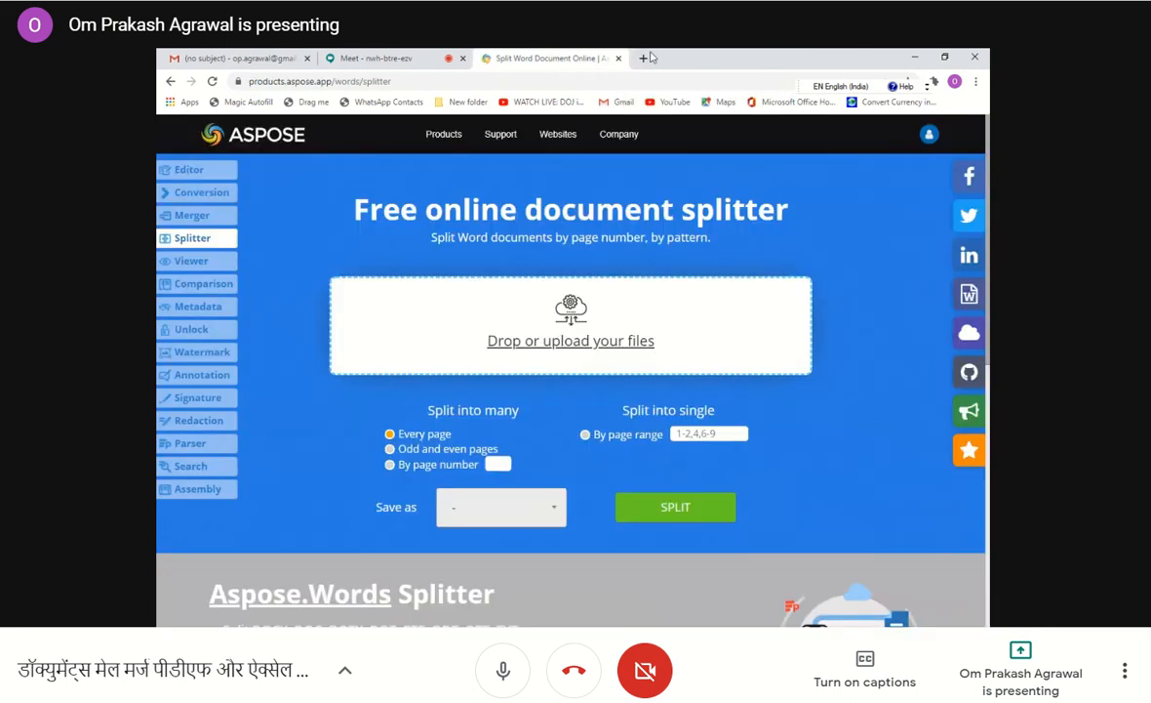
click(621, 59)
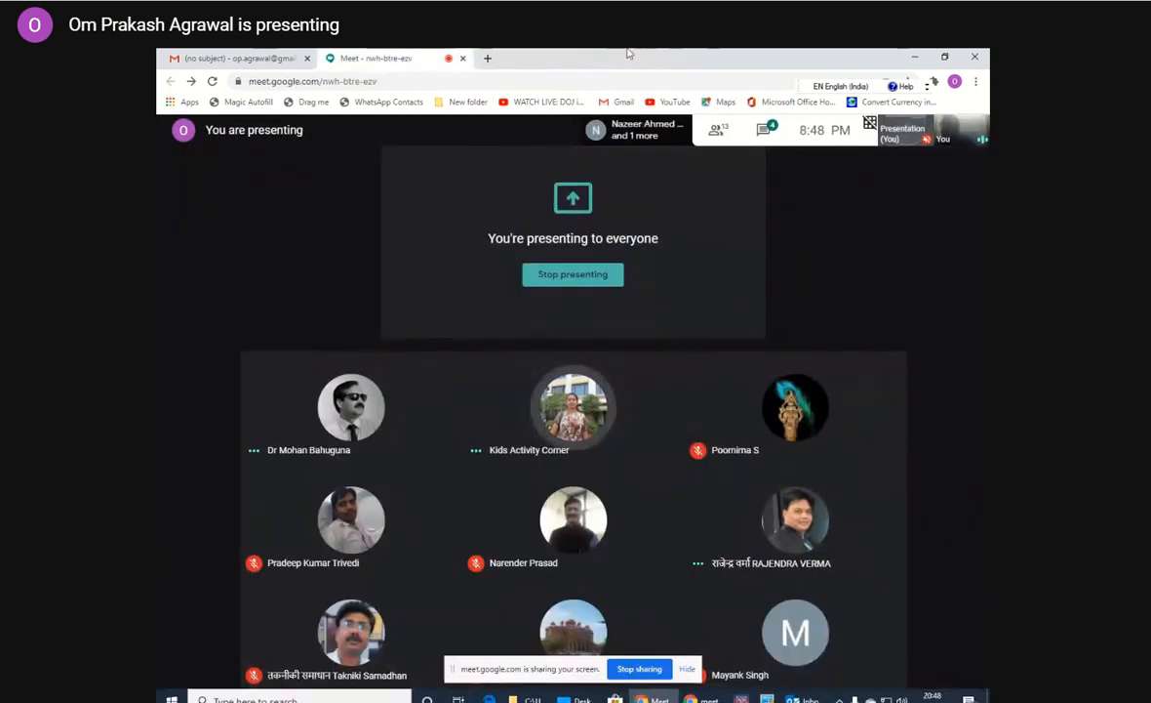
click(487, 57)
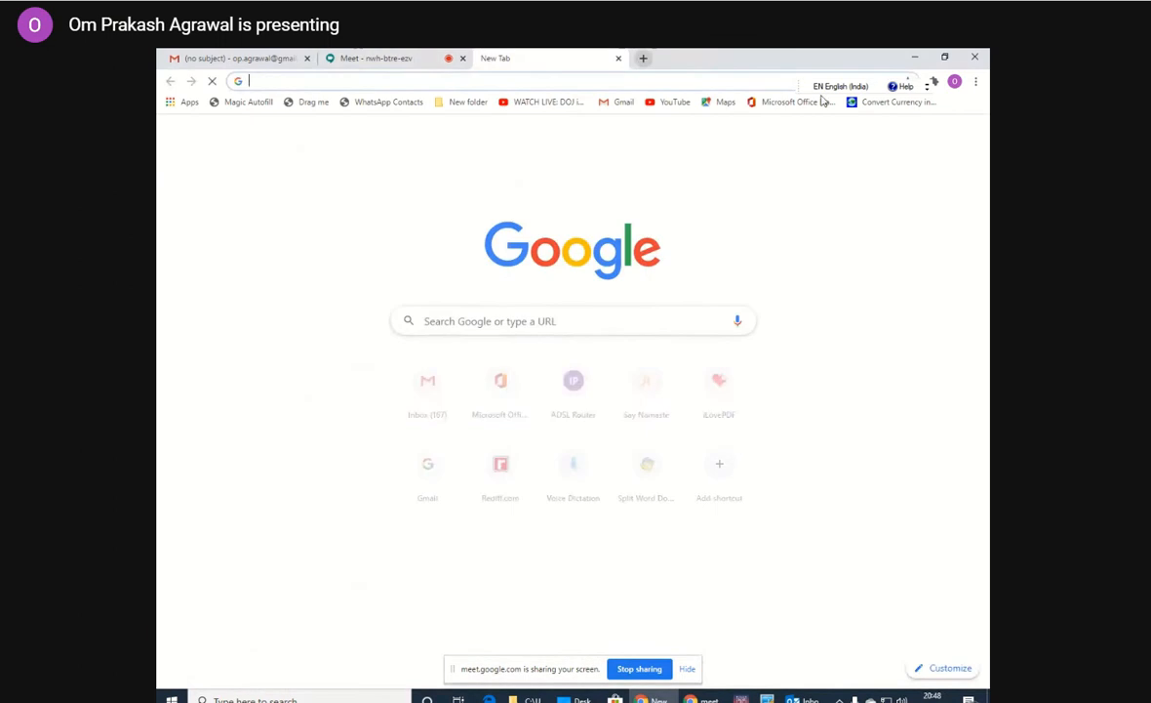
click(918, 60)
click(918, 56)
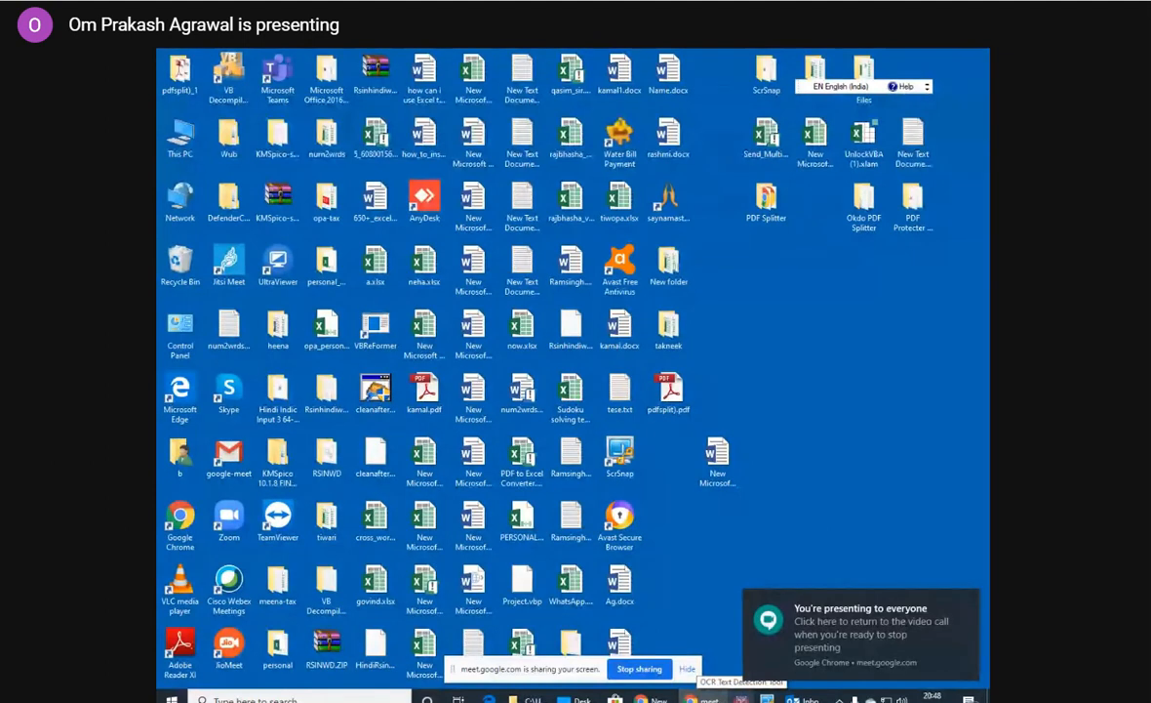
Open the OCR Text Detection Tool and look through the takneek folder's selectable image and PDF files without choosing one.
click(741, 698)
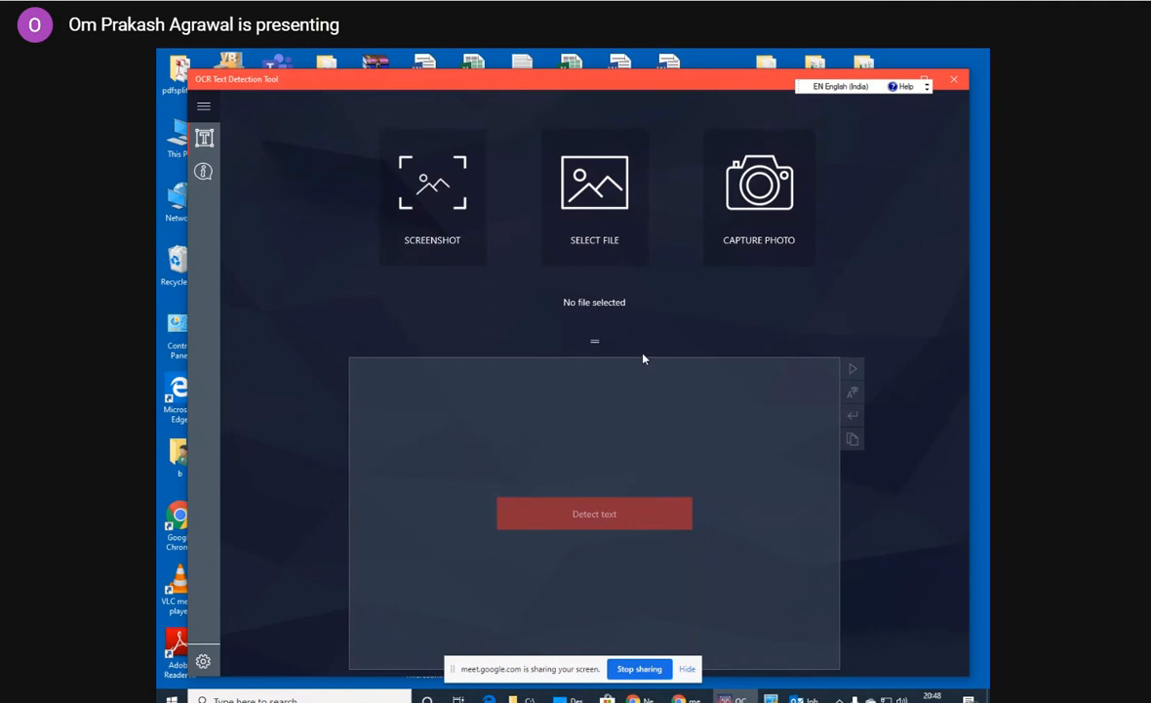
click(604, 199)
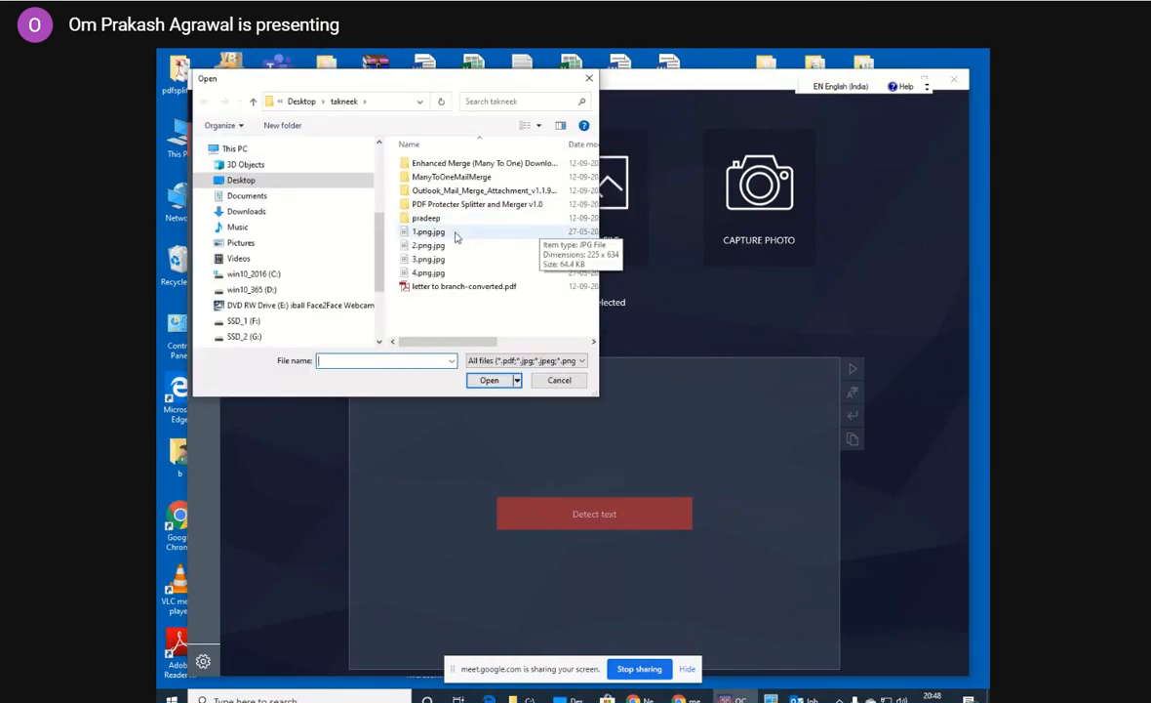
click(559, 379)
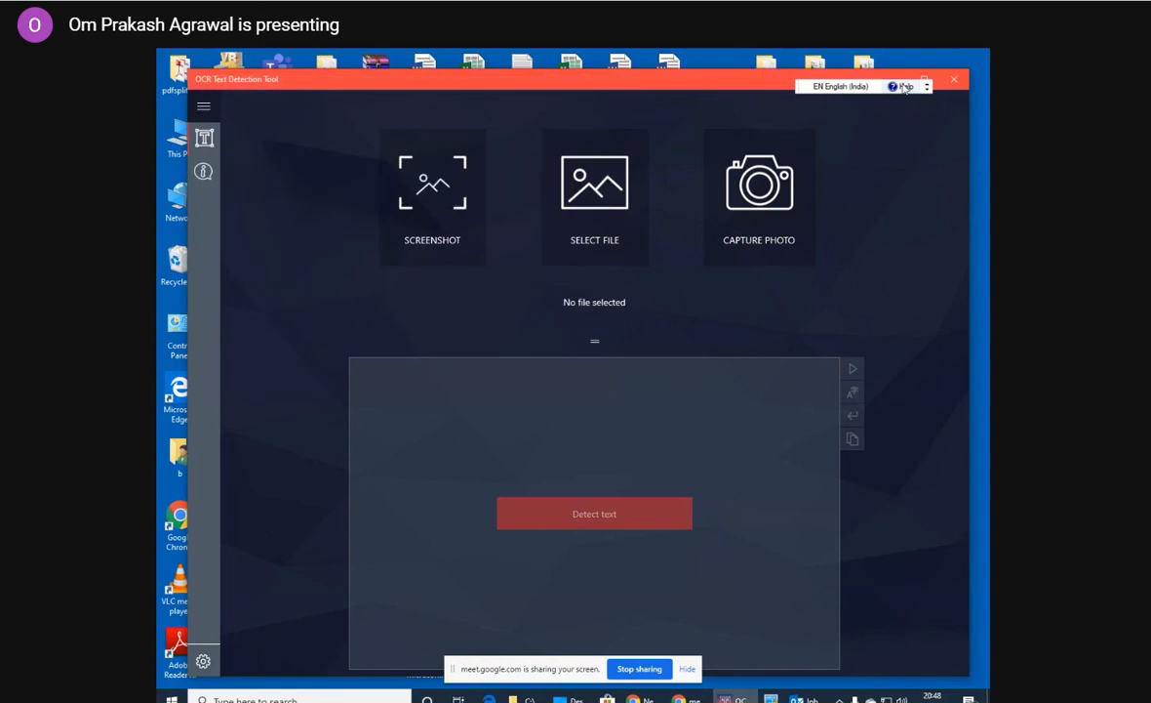
Review the input methods for Hindi (India) in the language bar and return the input language to English (India).
drag(800, 85, 733, 81)
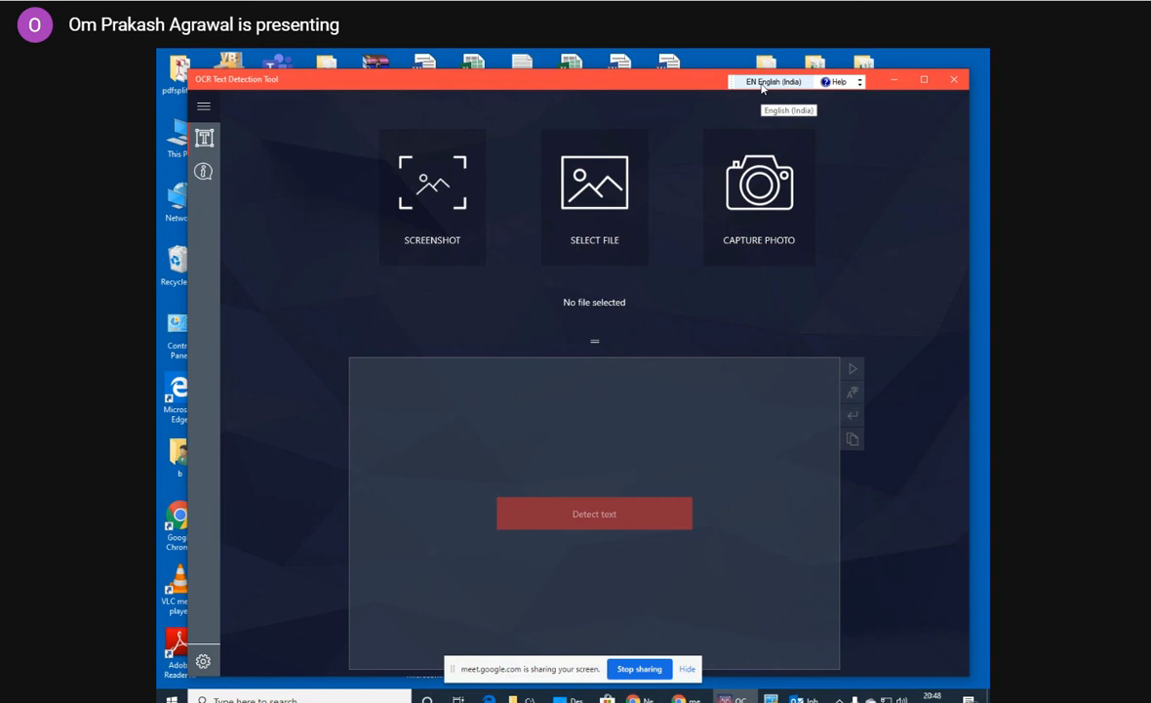
click(762, 84)
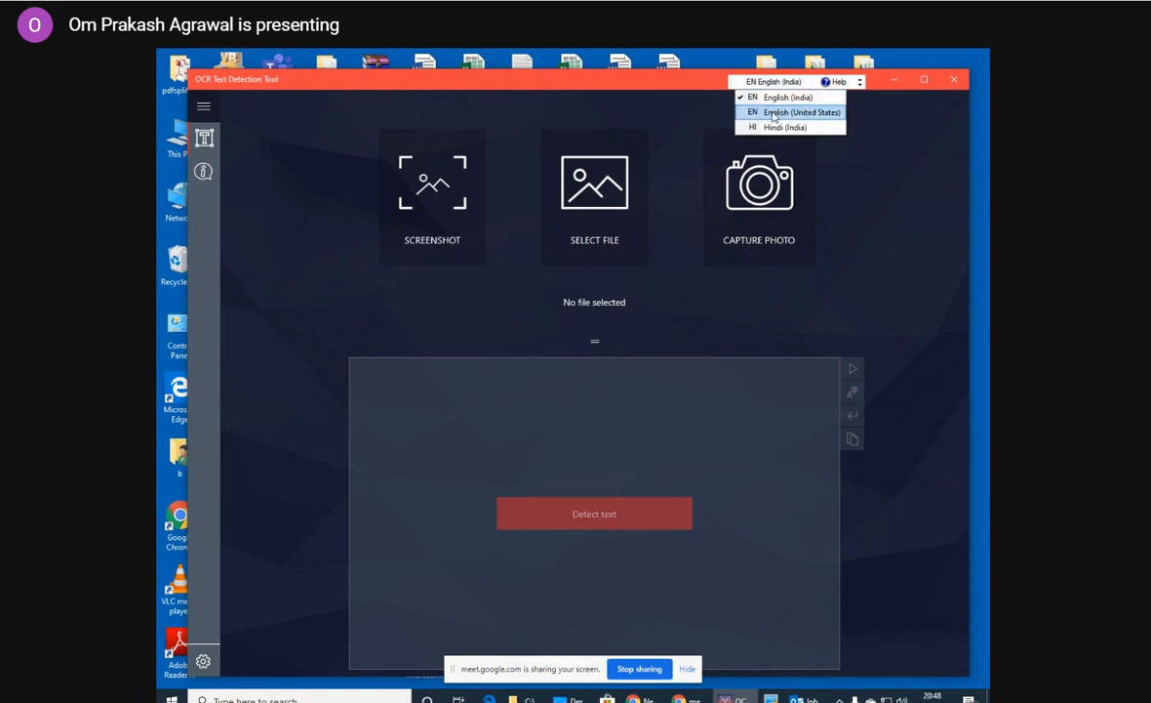
click(776, 128)
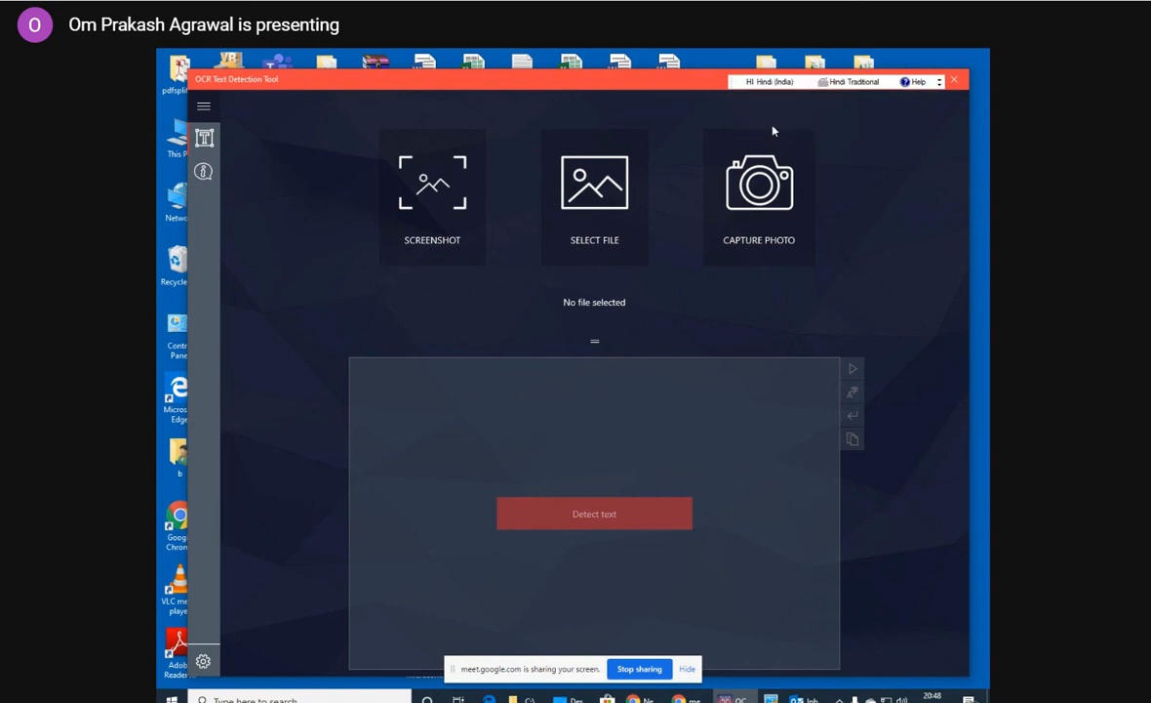
click(847, 84)
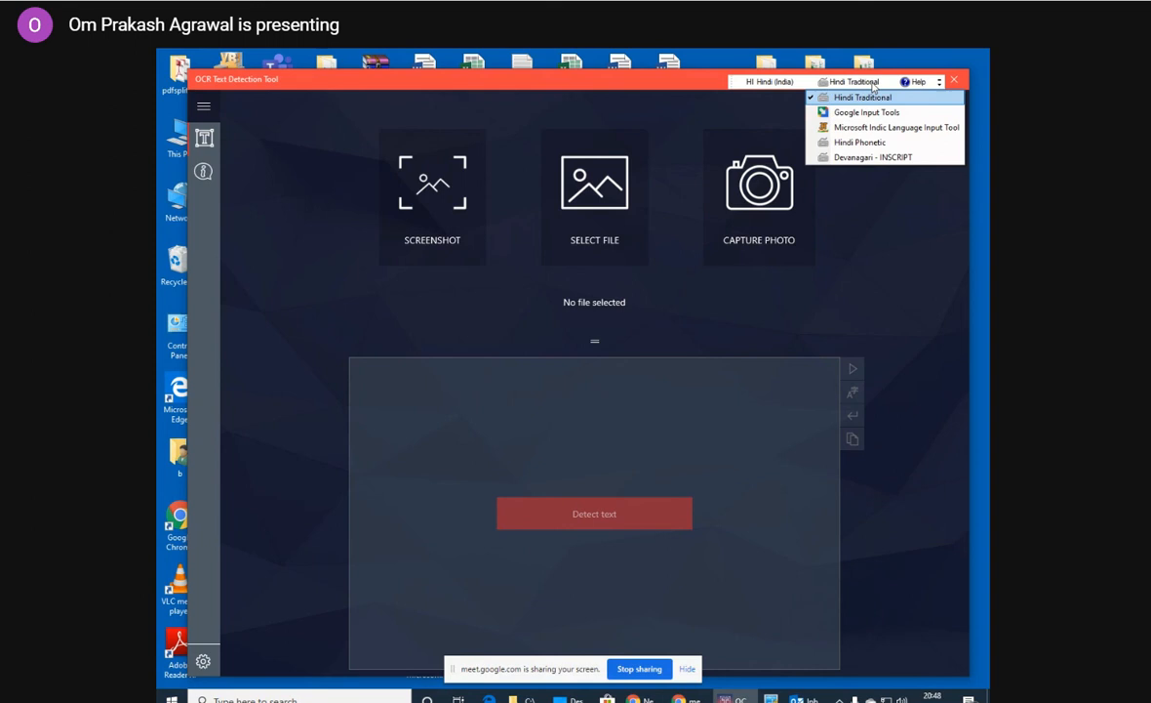
click(768, 82)
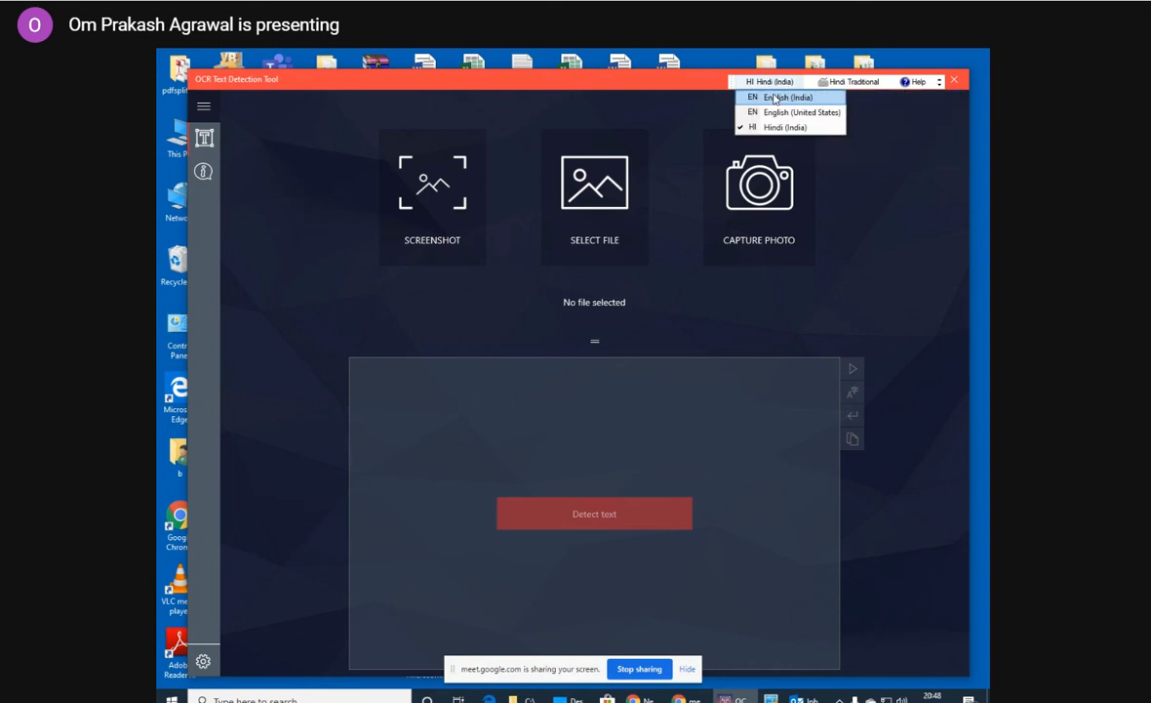
click(776, 98)
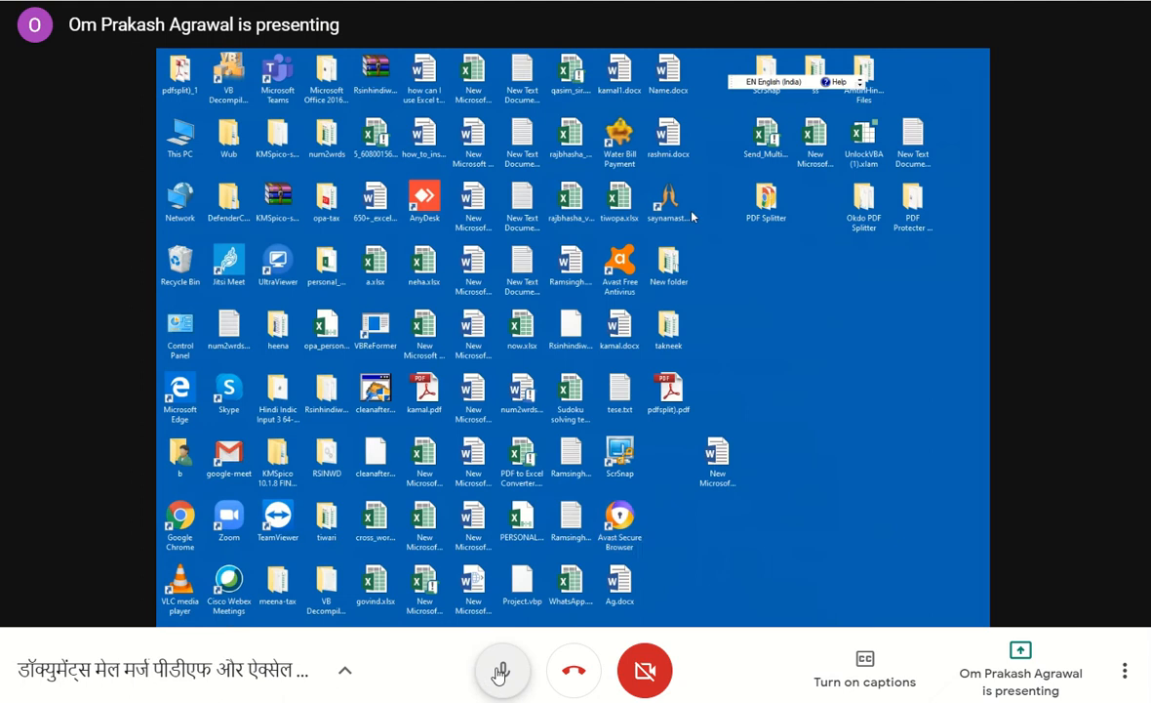
click(502, 670)
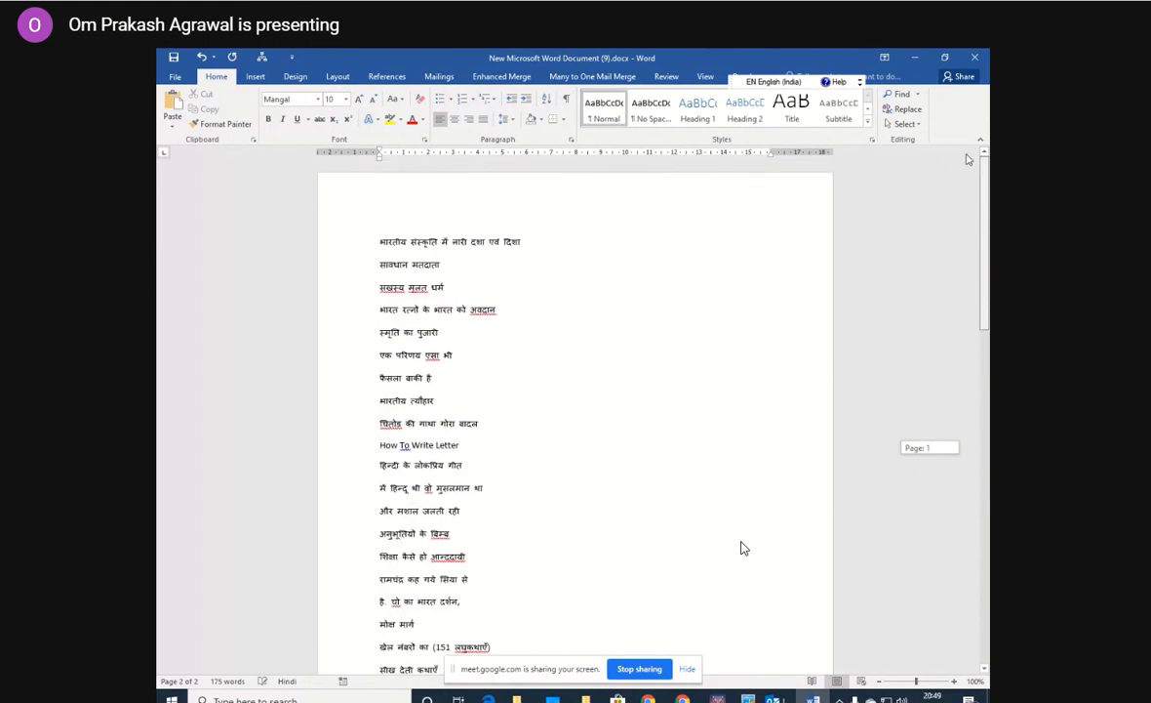
click(498, 673)
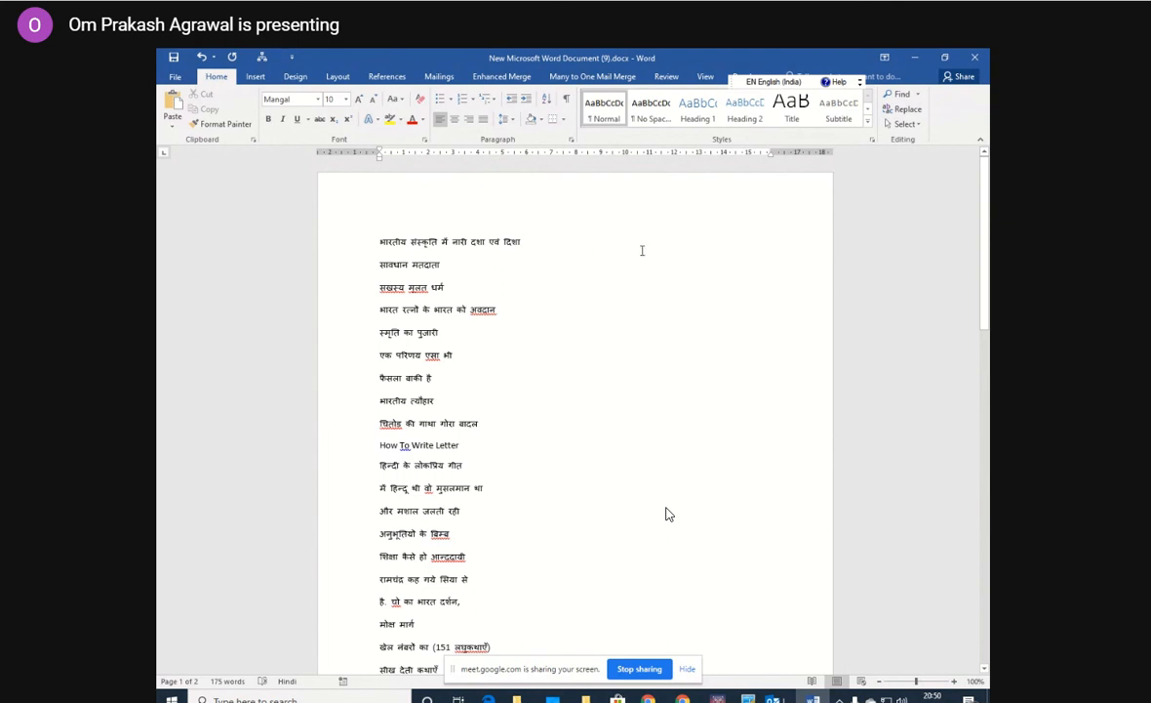
Minimize the Word document and review the owned apps in the Microsoft Store's My Library, closing the store when done.
click(913, 61)
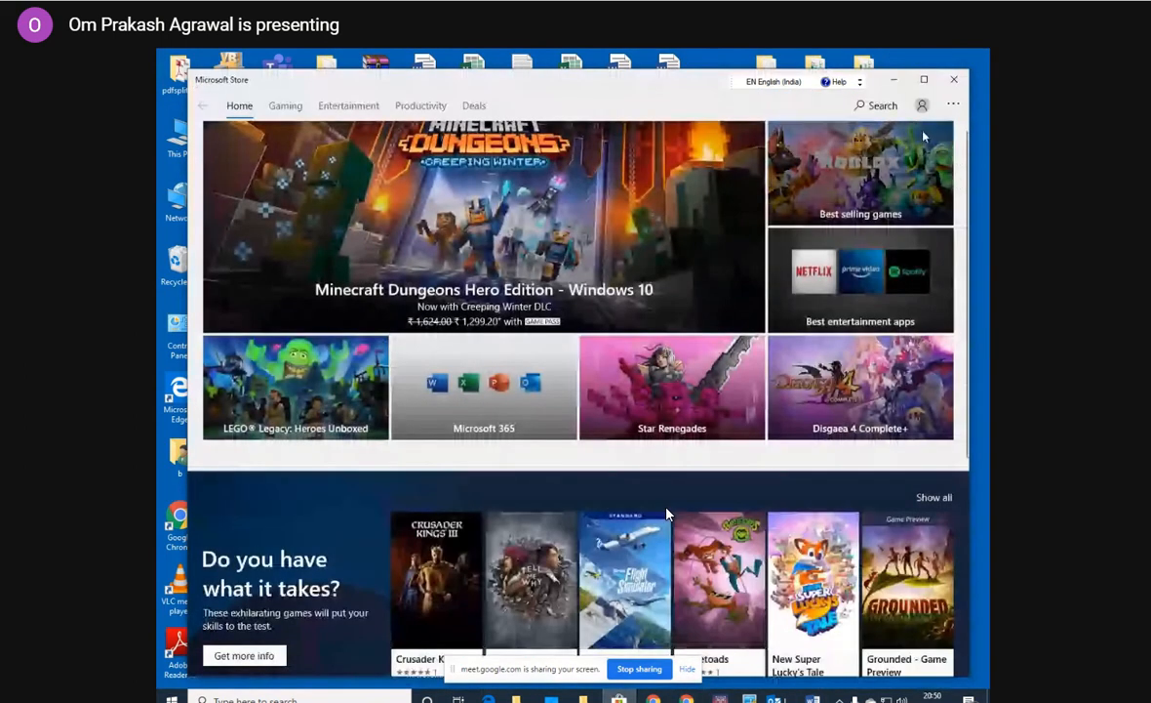
click(954, 105)
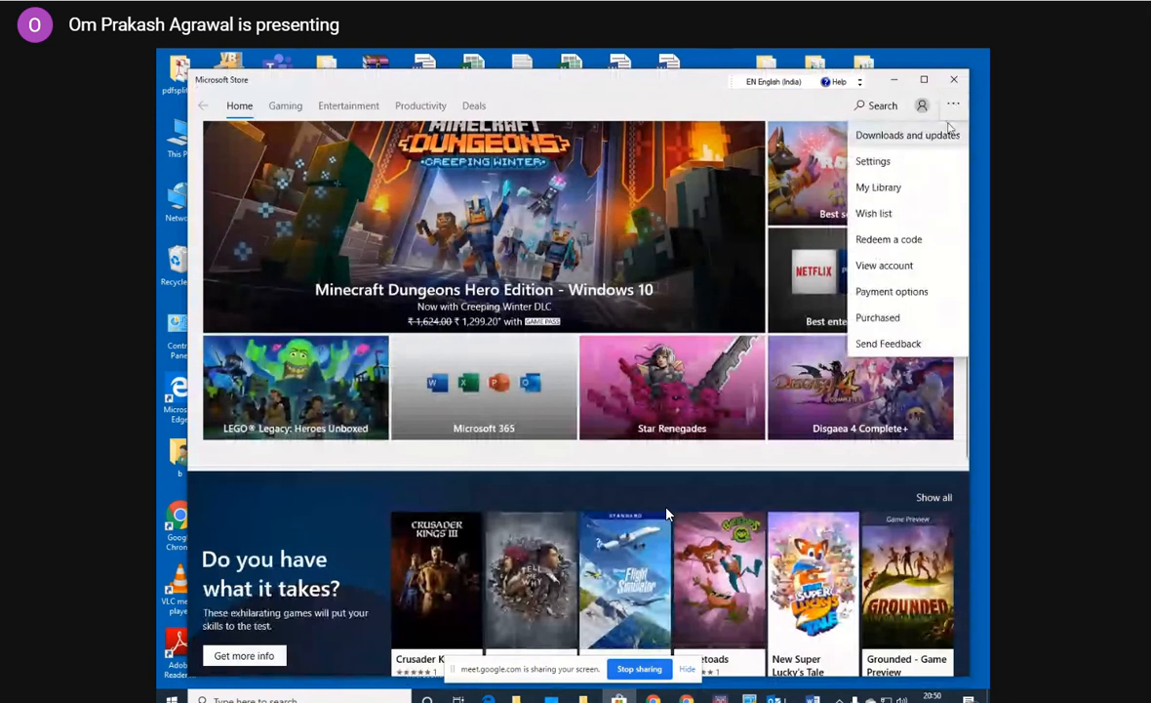
click(905, 185)
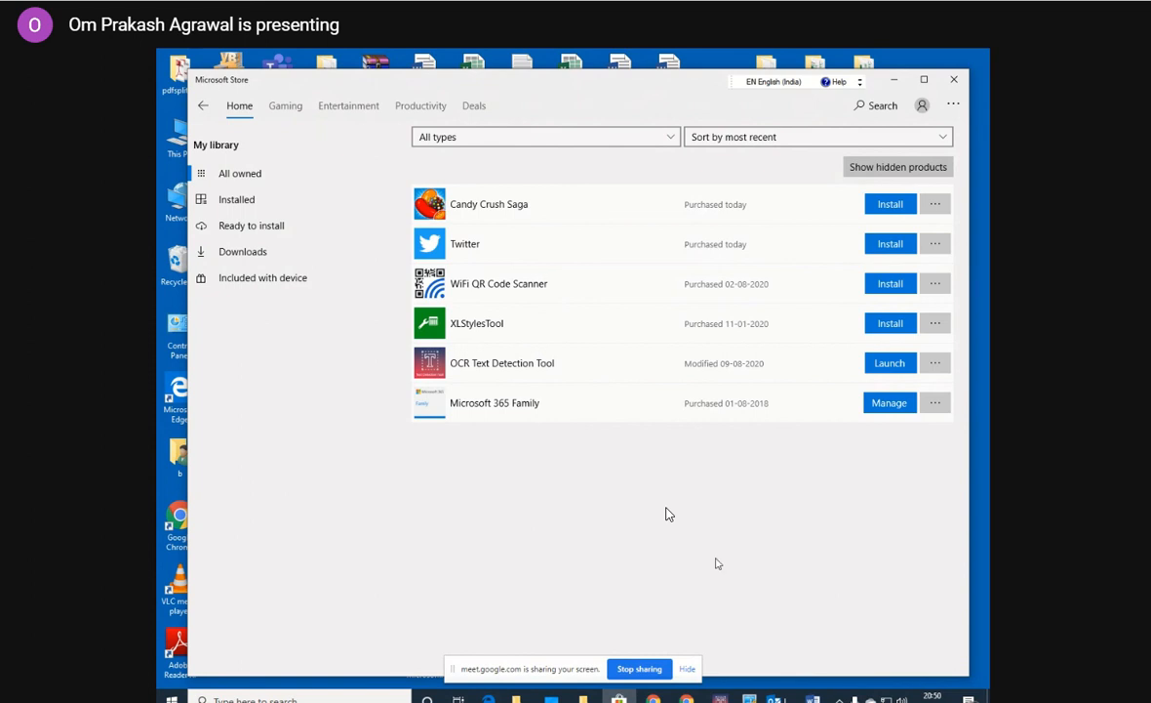
click(954, 80)
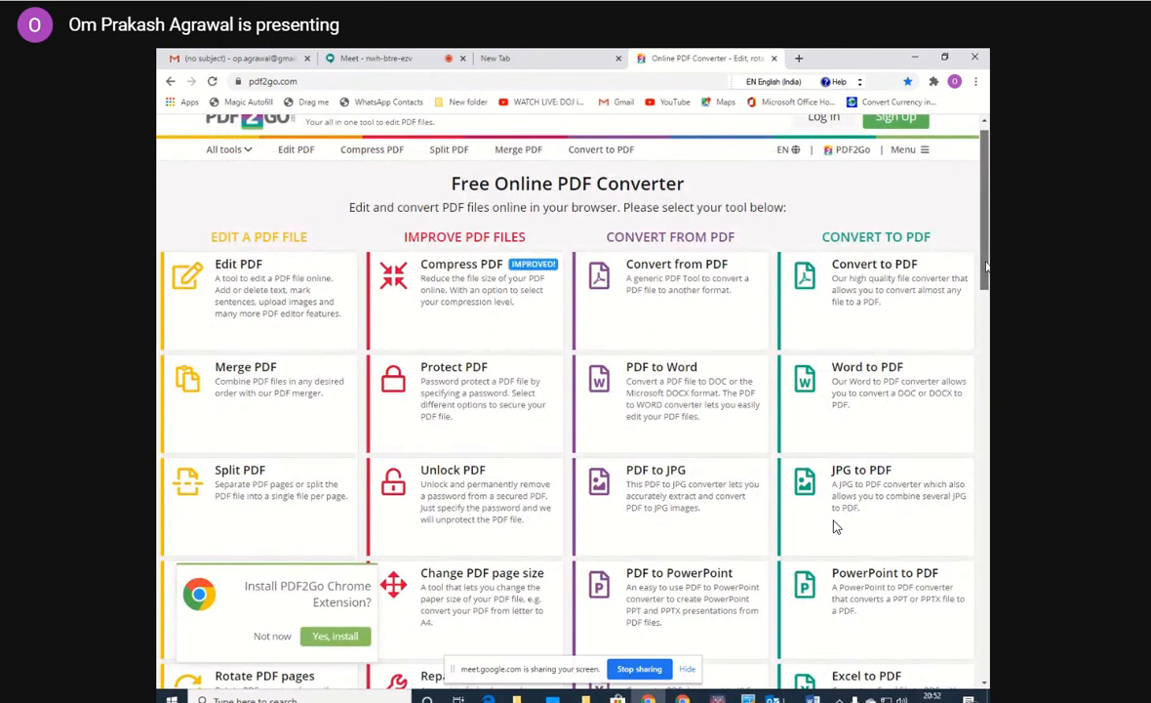
Browse the PDF tools on pdf2go.com in Chrome and open the PDF to Word converter.
drag(987, 267, 983, 304)
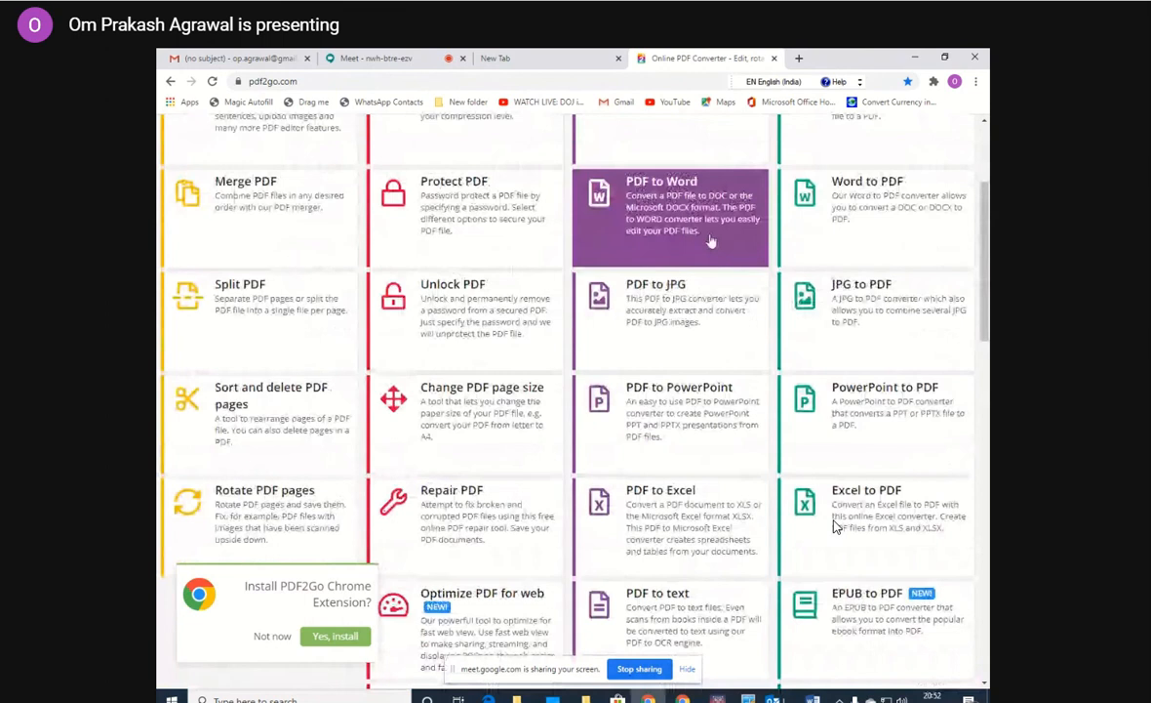
click(693, 227)
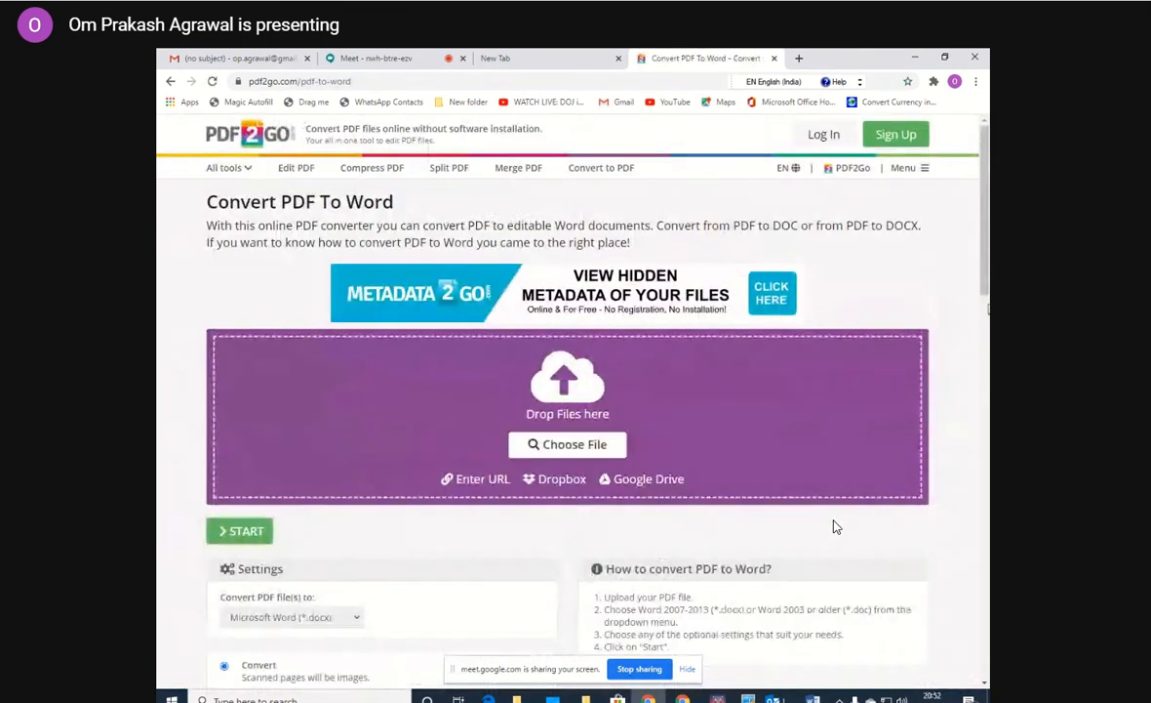
Set the output to Microsoft Word (*.docx) using Convert with OCR and try to start the conversion without a file.
scroll(980, 313, down, 1)
scroll(979, 313, down, 1)
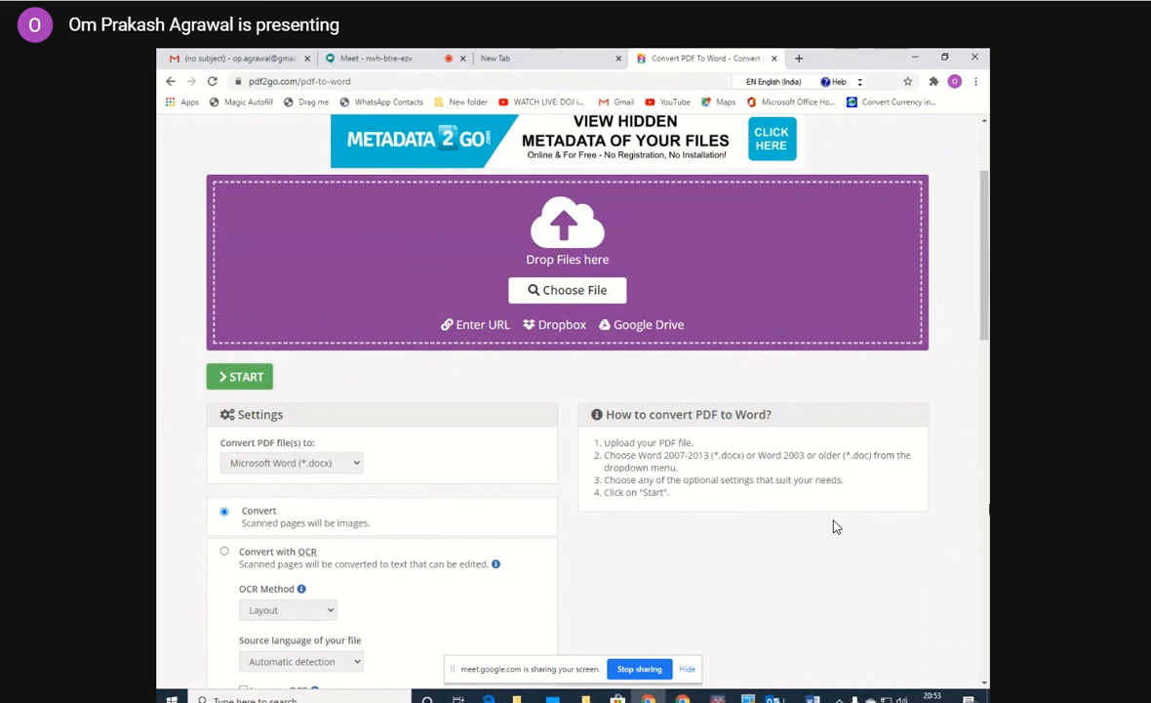
scroll(982, 344, down, 2)
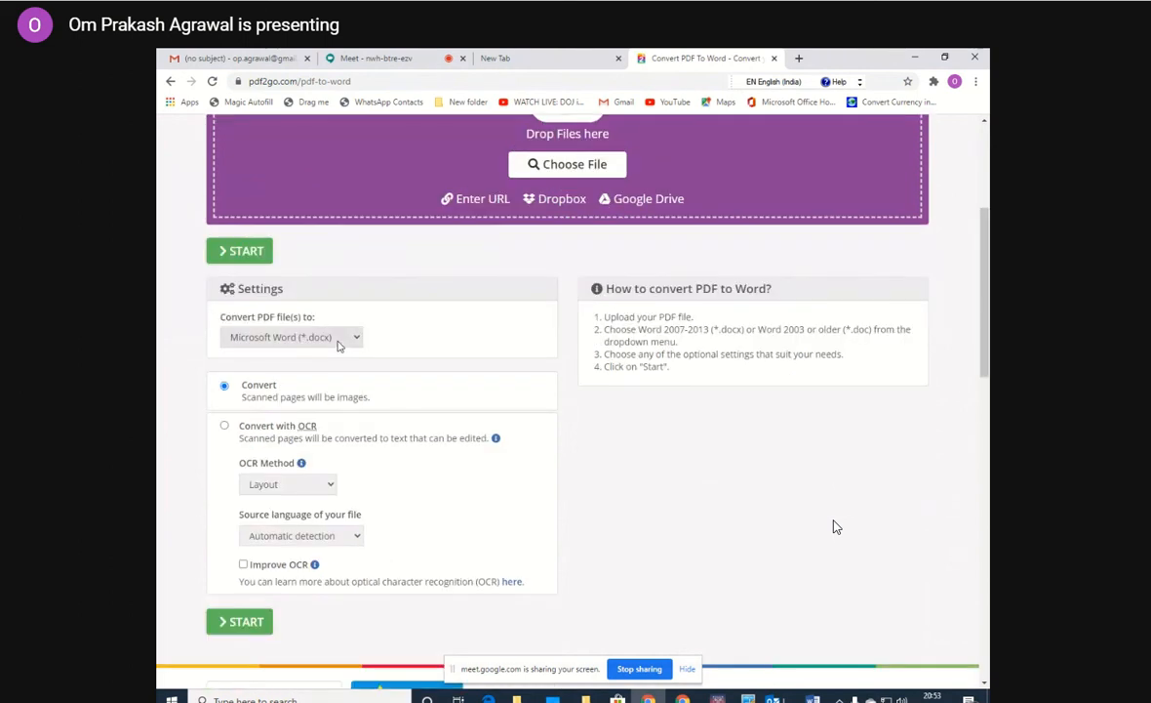
click(356, 338)
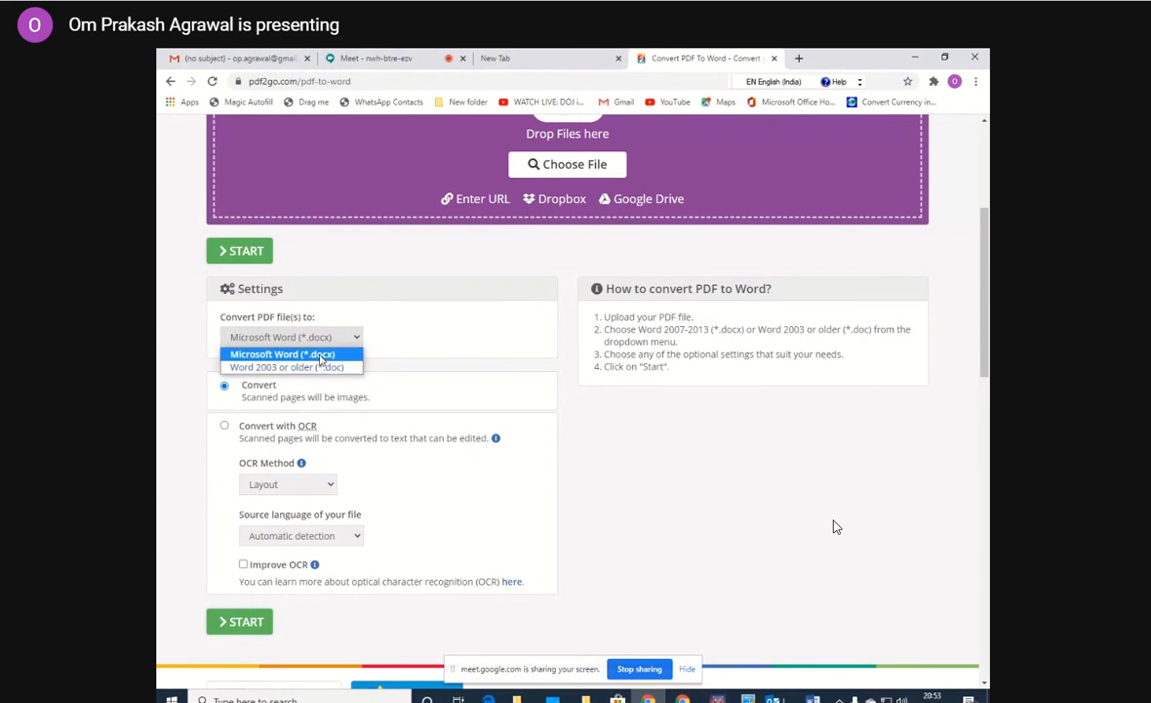
click(321, 355)
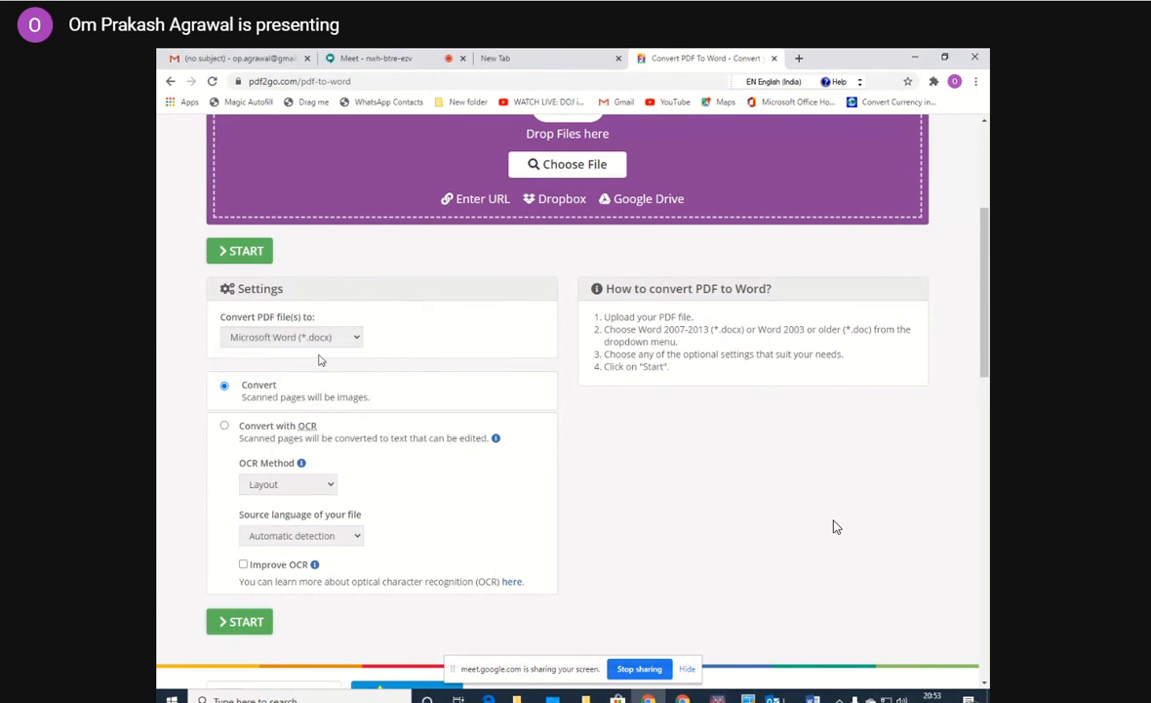
click(224, 426)
scroll(984, 276, down, 3)
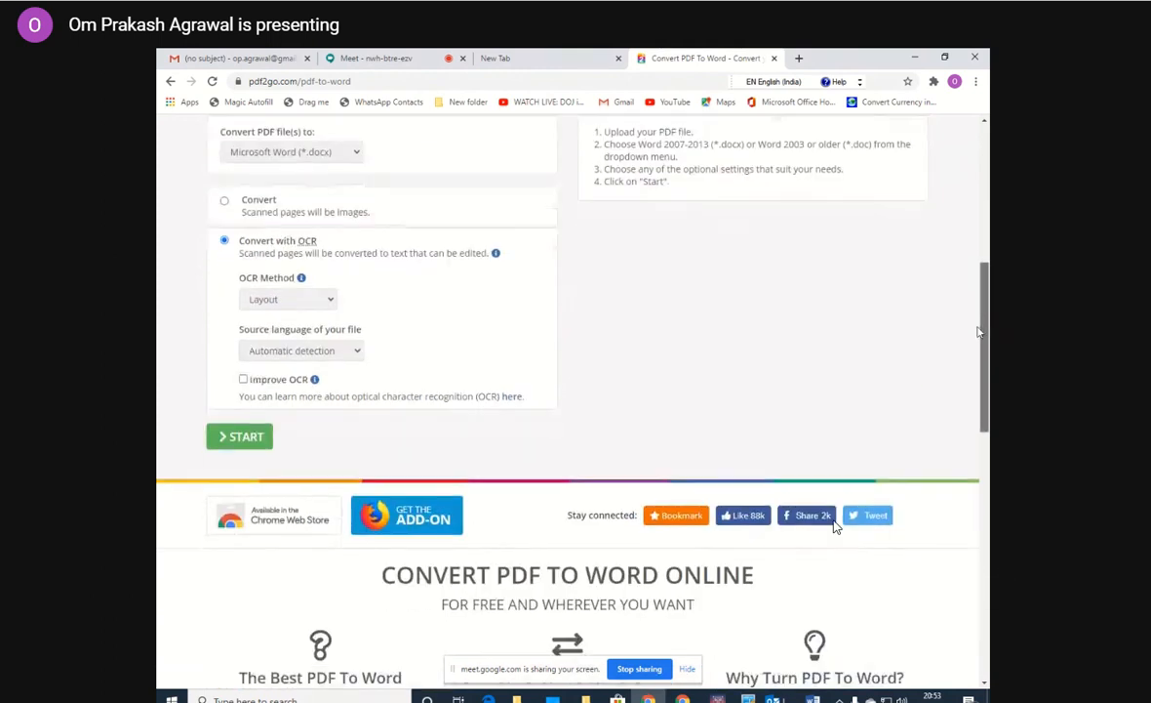
click(258, 431)
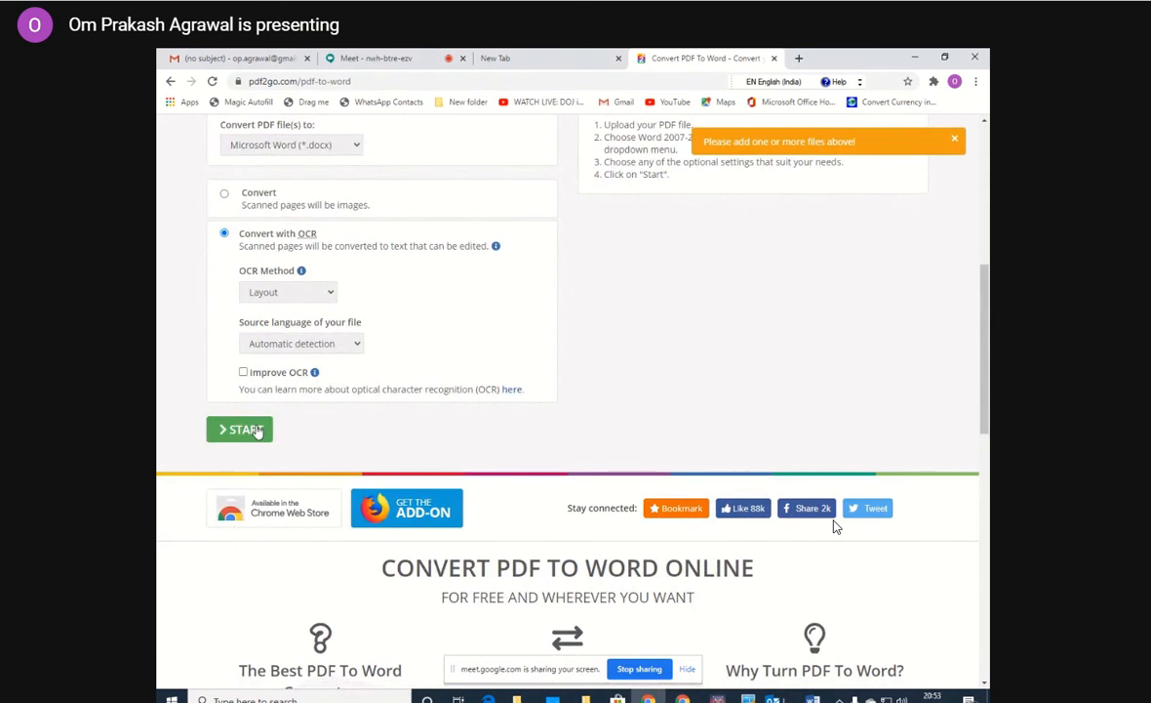
Upload pdfsplit).pdf from the Desktop to the PDF to Word converter.
scroll(978, 255, up, 5)
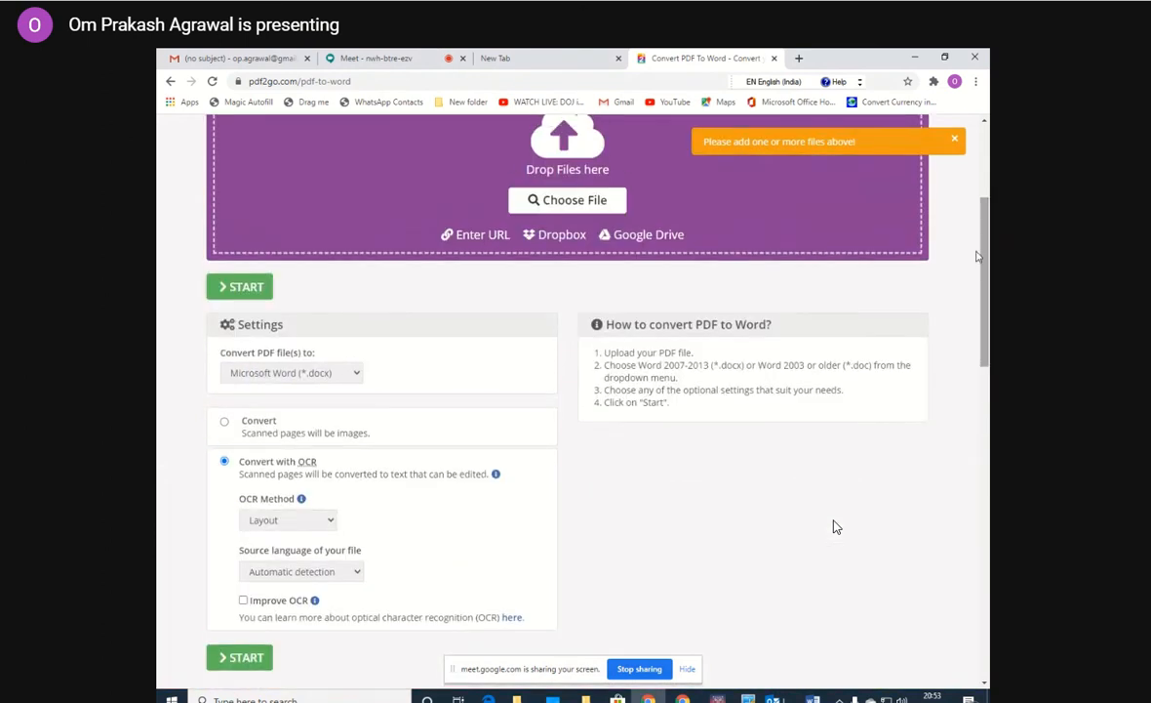
click(574, 201)
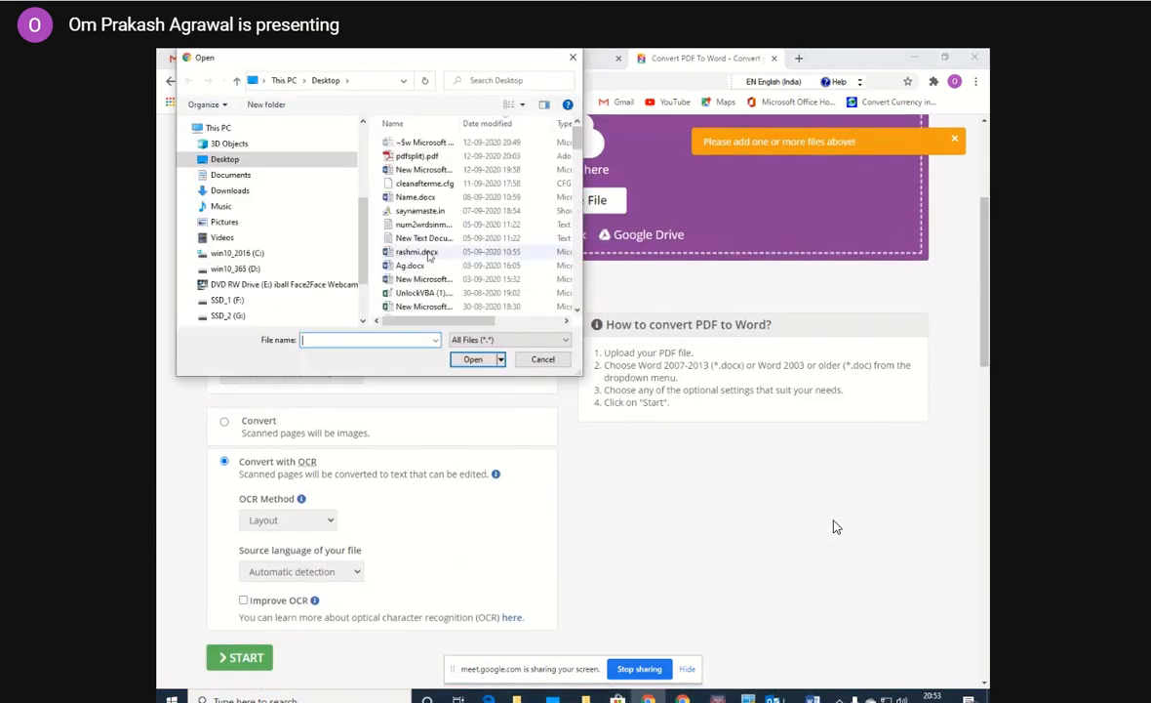
click(420, 156)
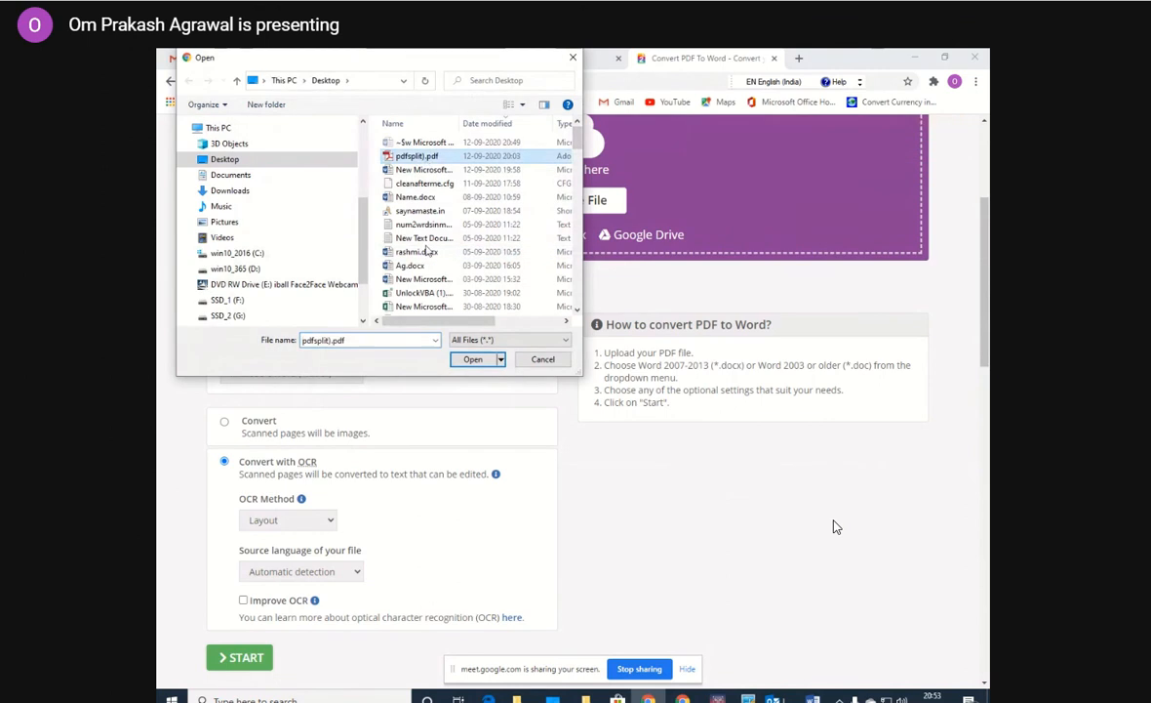
click(470, 359)
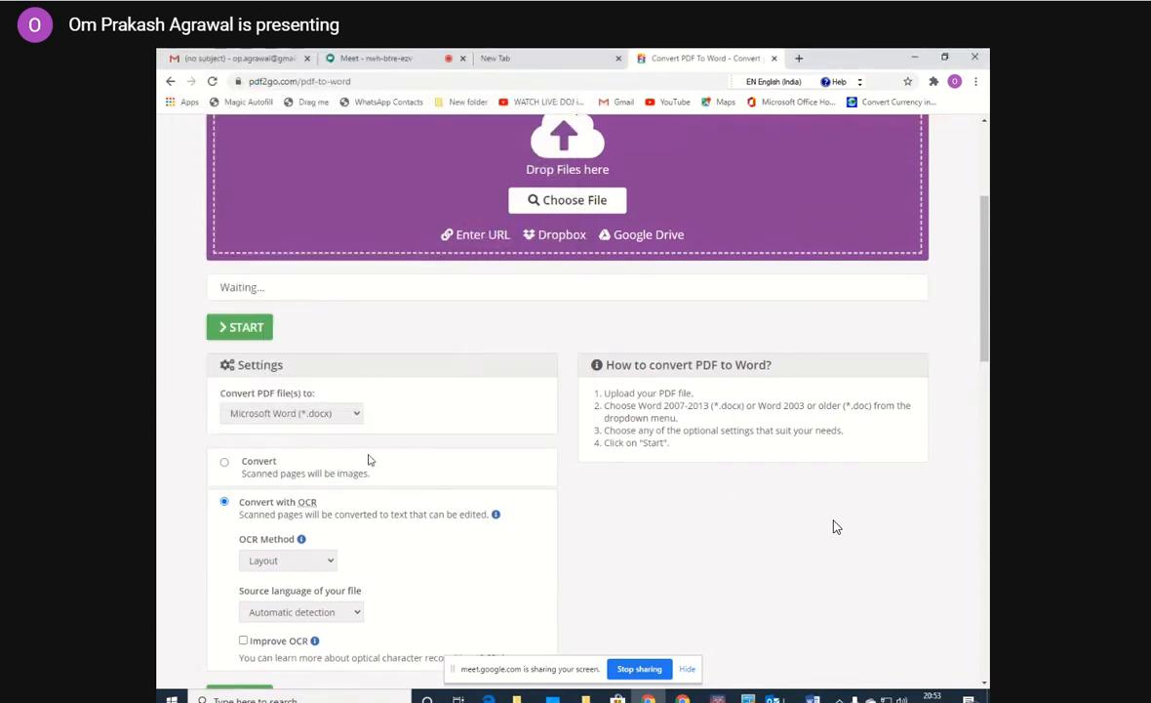
Set the OCR method to Text recognition and browse the source languages as far as Hindi, keeping Automatic detection.
click(331, 562)
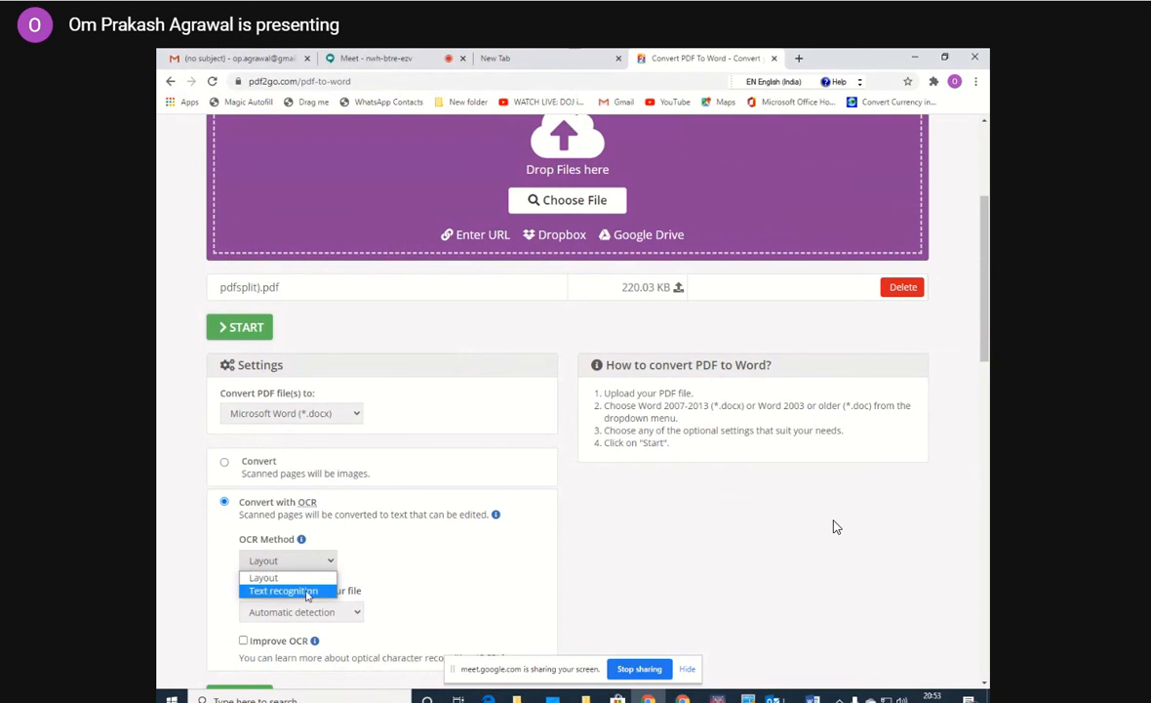
click(303, 591)
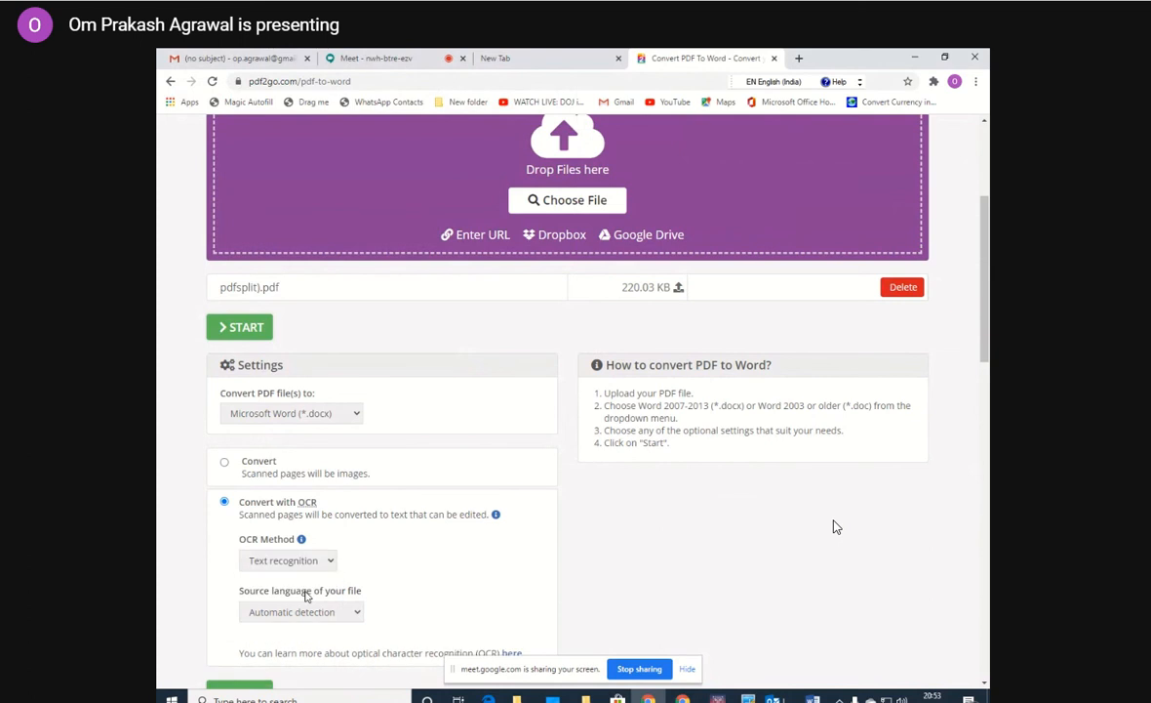
click(357, 614)
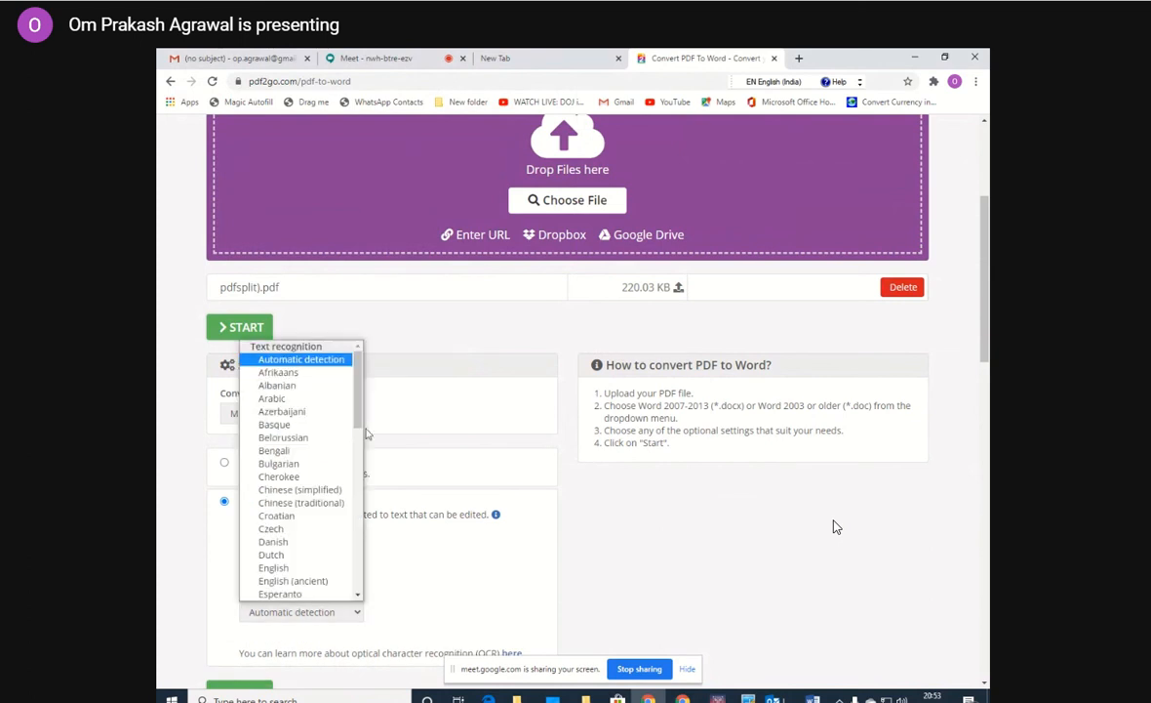
drag(359, 413, 381, 496)
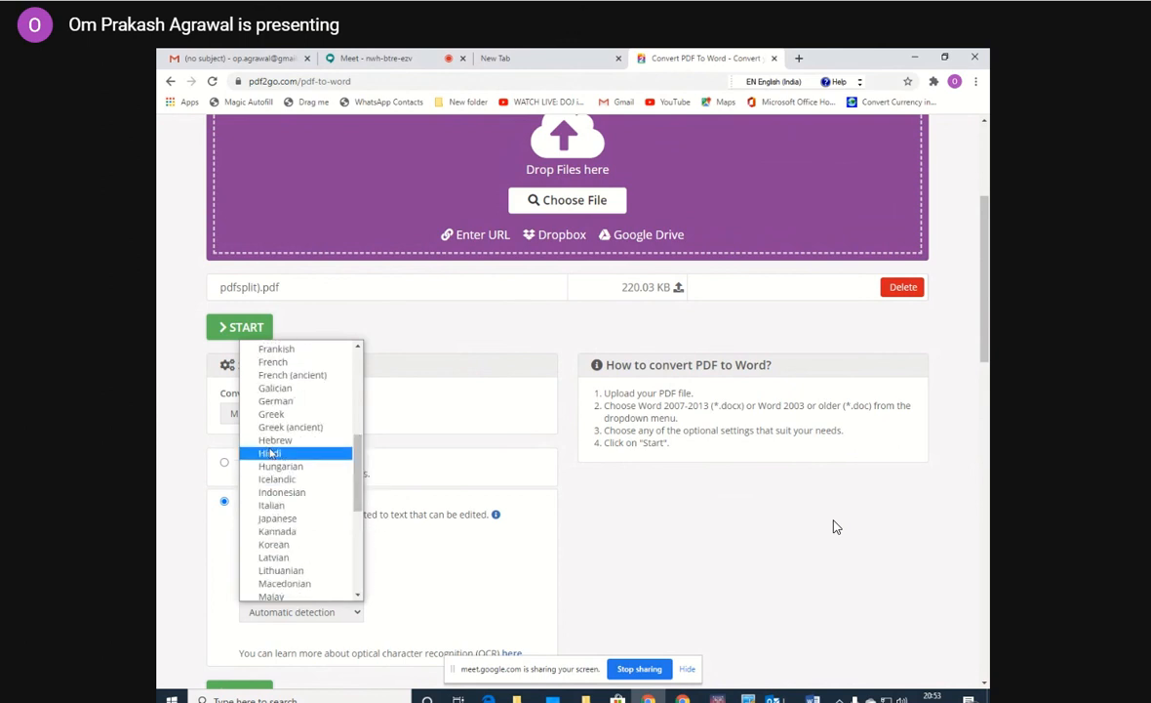
click(393, 518)
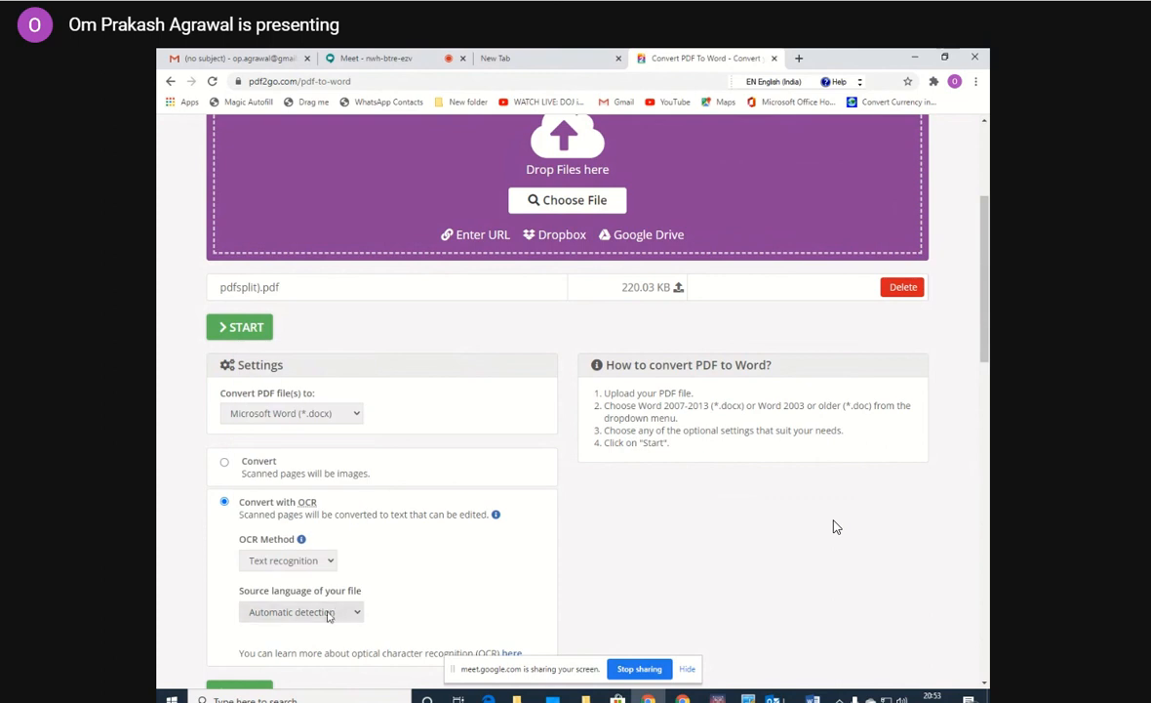
Run the OCR conversion of pdfsplit).pdf and download the resulting Word document, opening it in Word with editing enabled.
drag(985, 341, 984, 446)
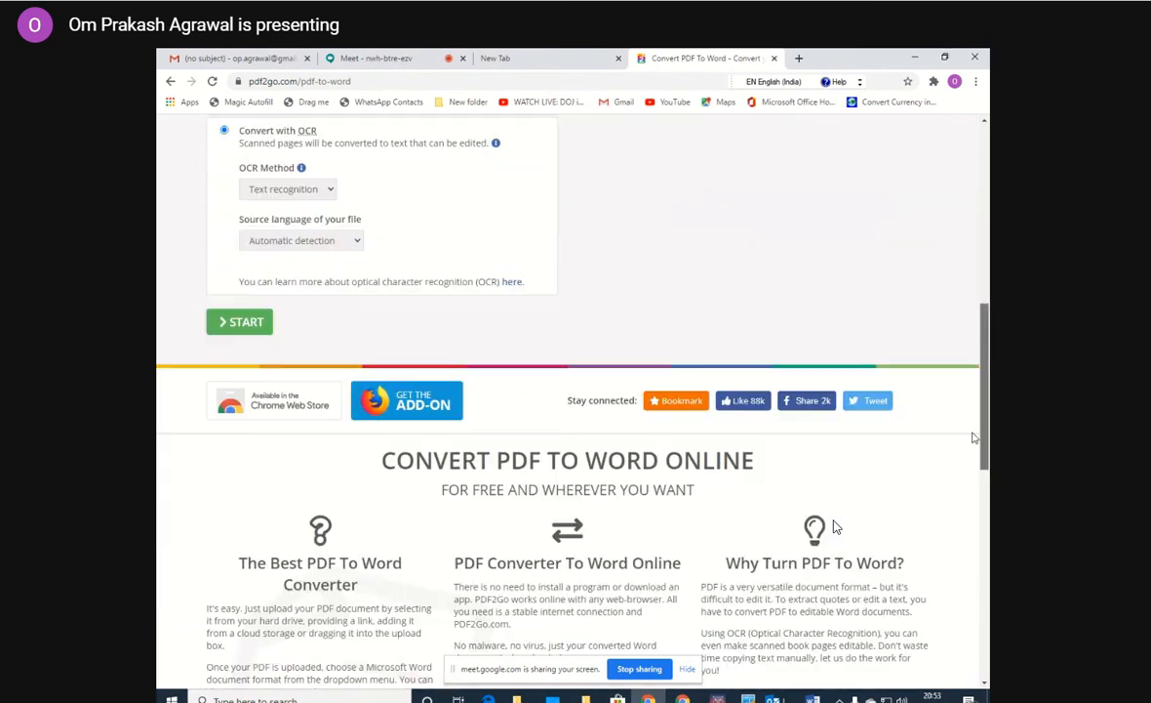
click(246, 321)
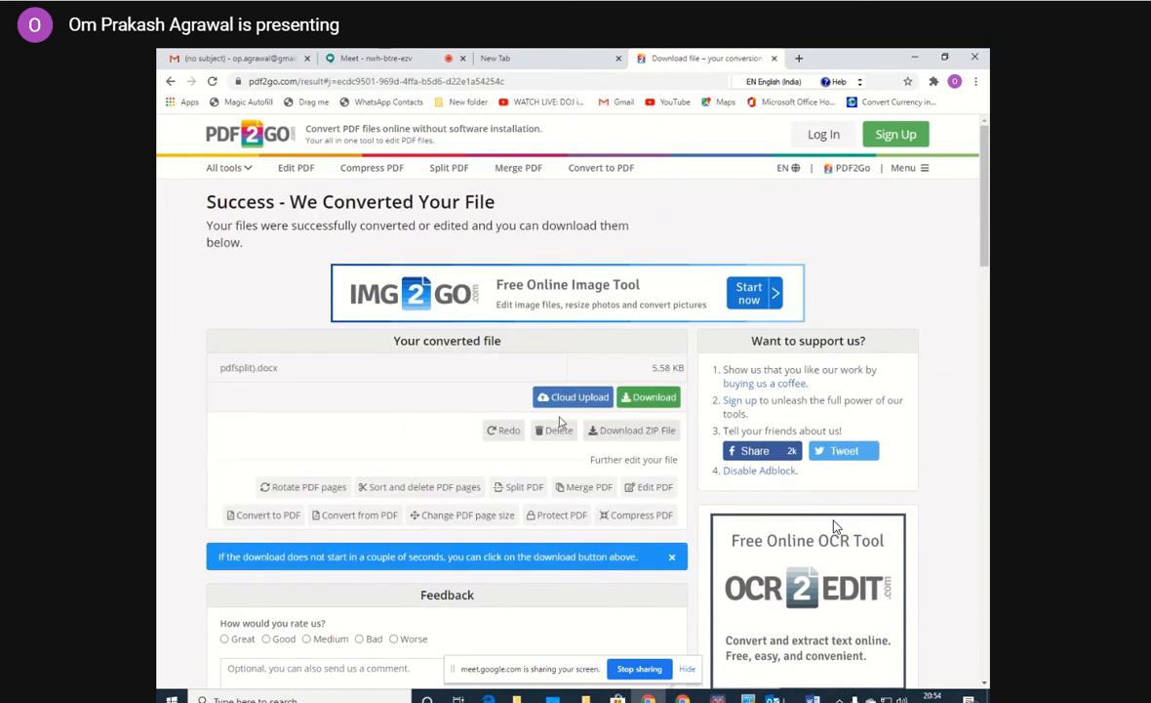
click(648, 399)
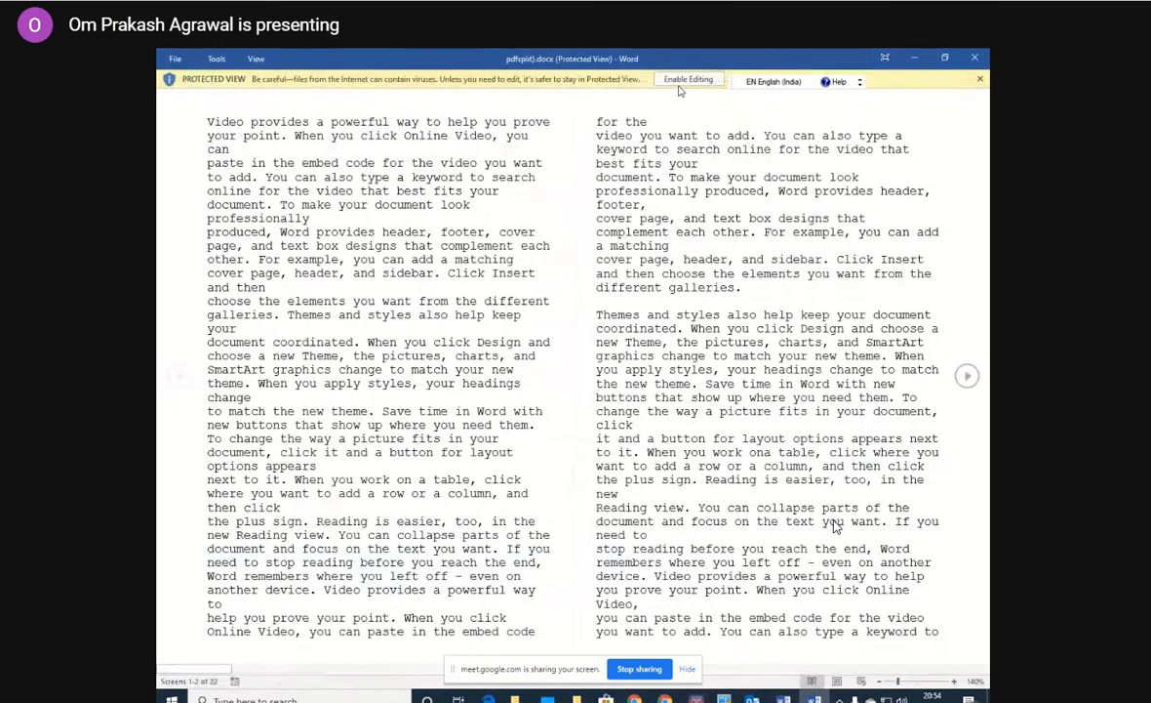
click(688, 79)
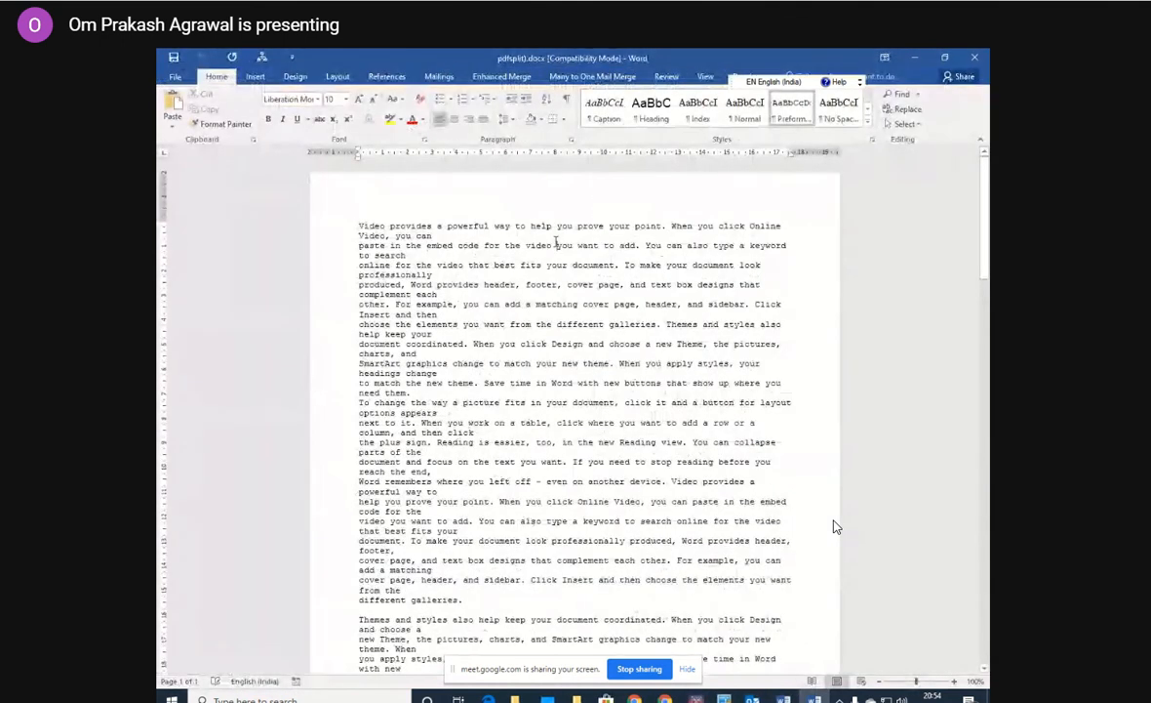
Insert the test text "hkhkhkhkhkh" before "you want to add" in the first paragraph and select the opening words "Video provides".
click(556, 242)
text(hkhkhkhkhkh)
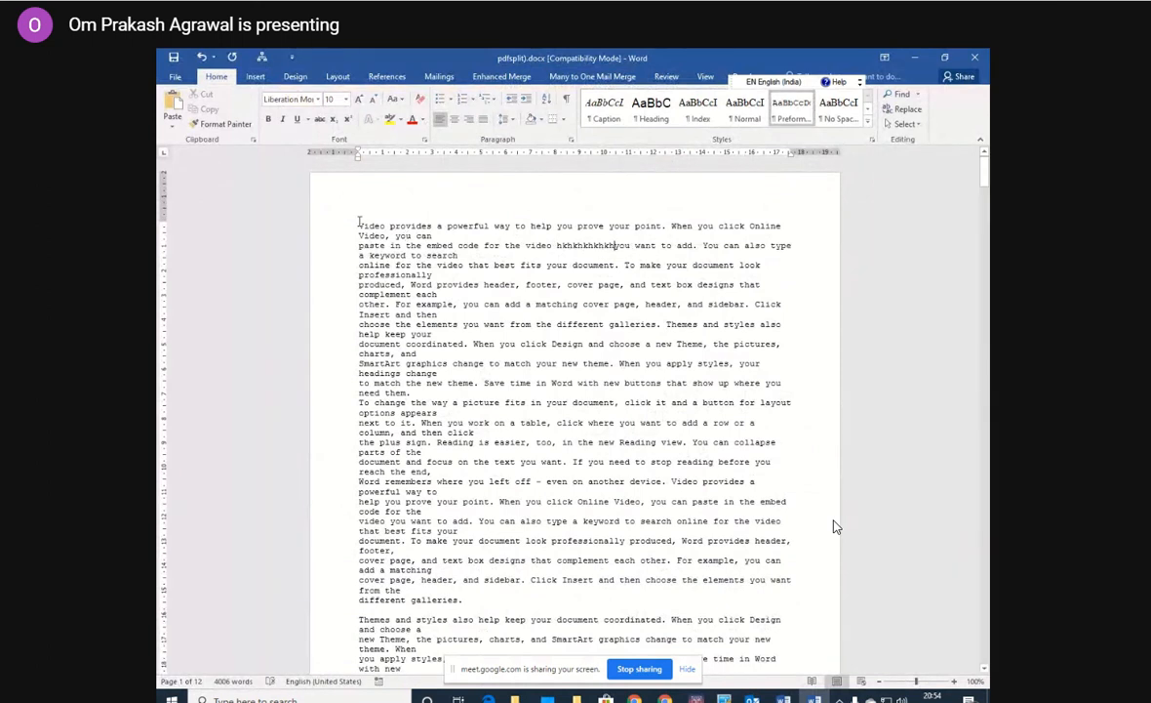
drag(359, 225, 434, 225)
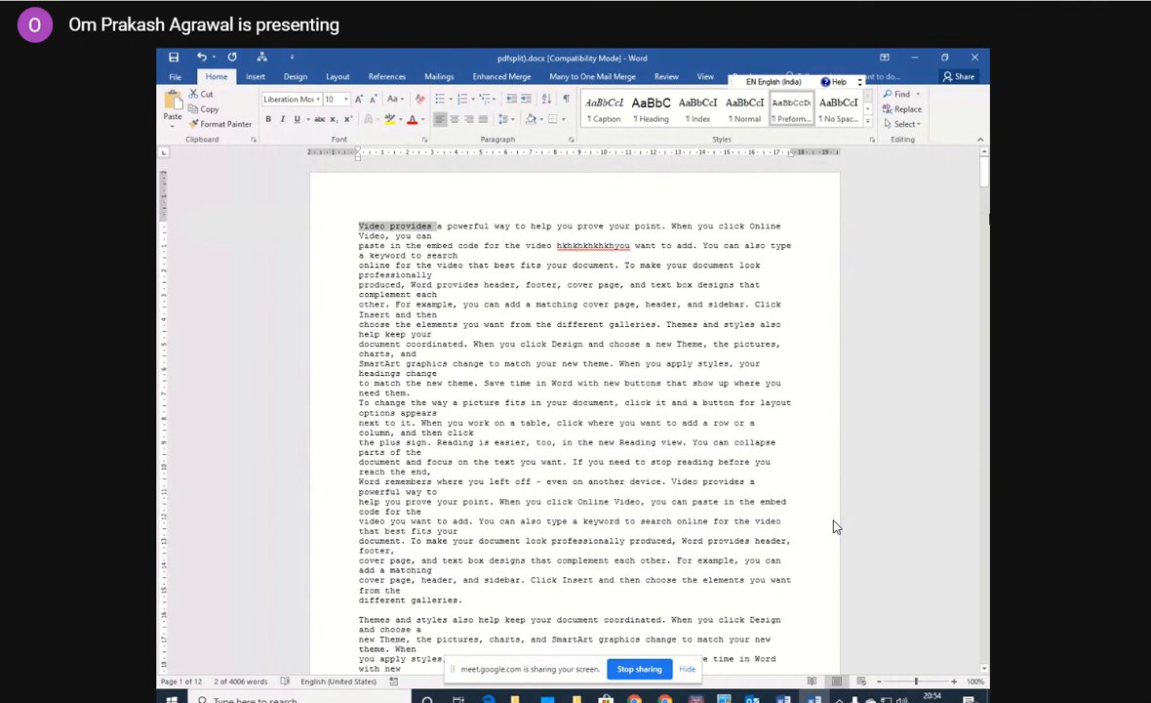
mouse_move(984, 164)
mouse_down()
mouse_move(983, 236)
mouse_move(975, 159)
mouse_up()
click(480, 203)
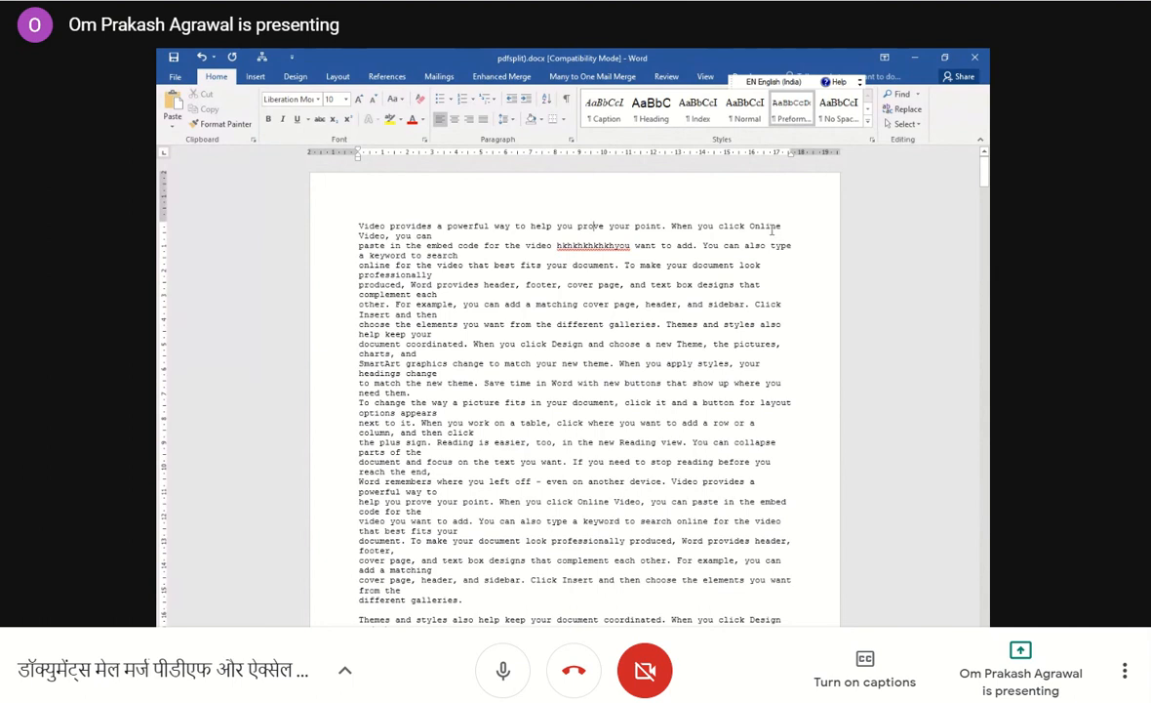
Close the converted pdfsplit).docx and the Hindi document New Microsoft Word Document (9).docx without saving changes.
click(974, 61)
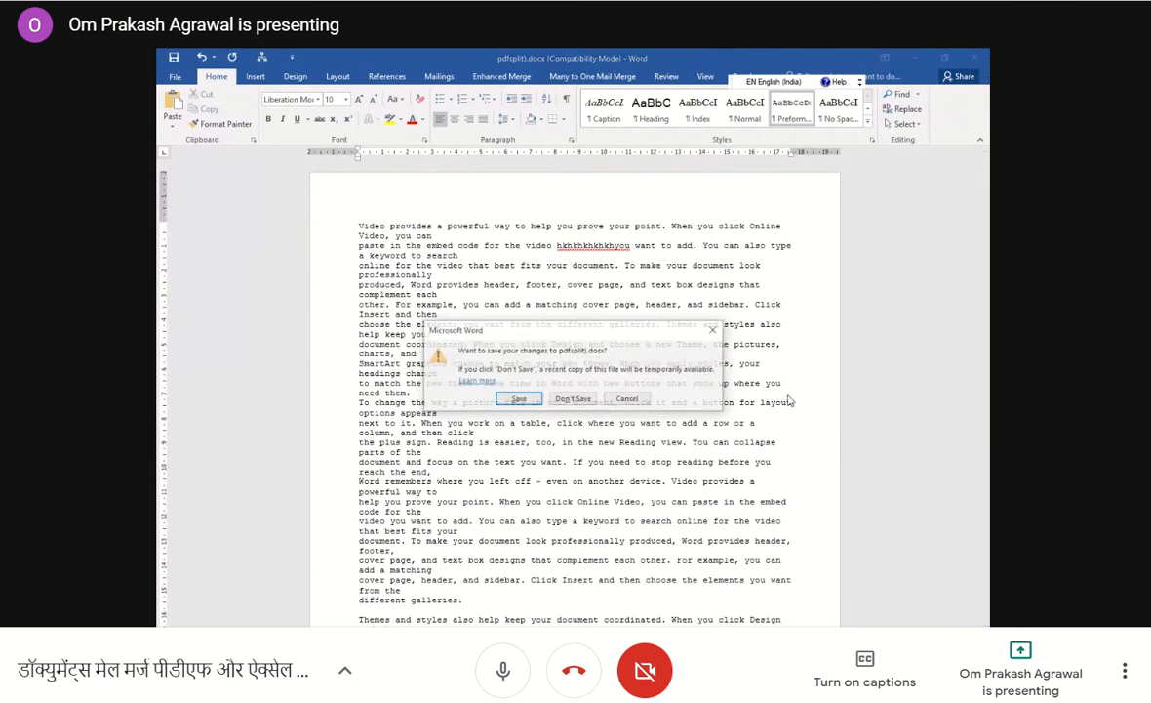
click(584, 397)
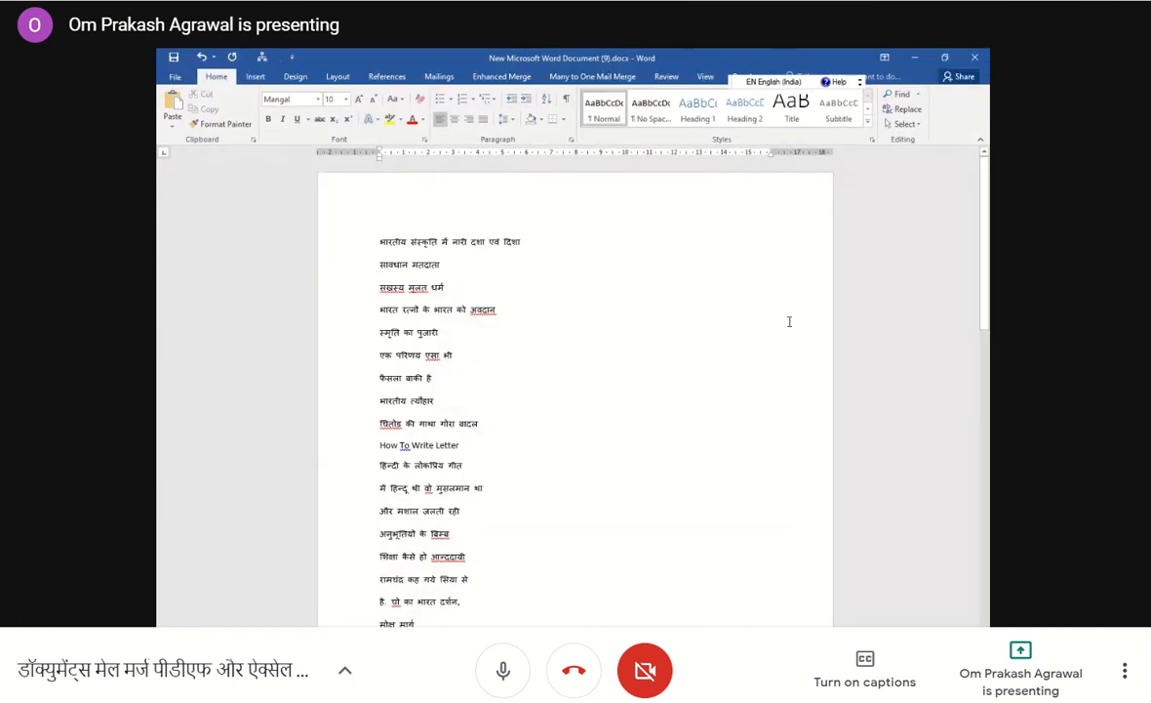
click(974, 57)
click(575, 399)
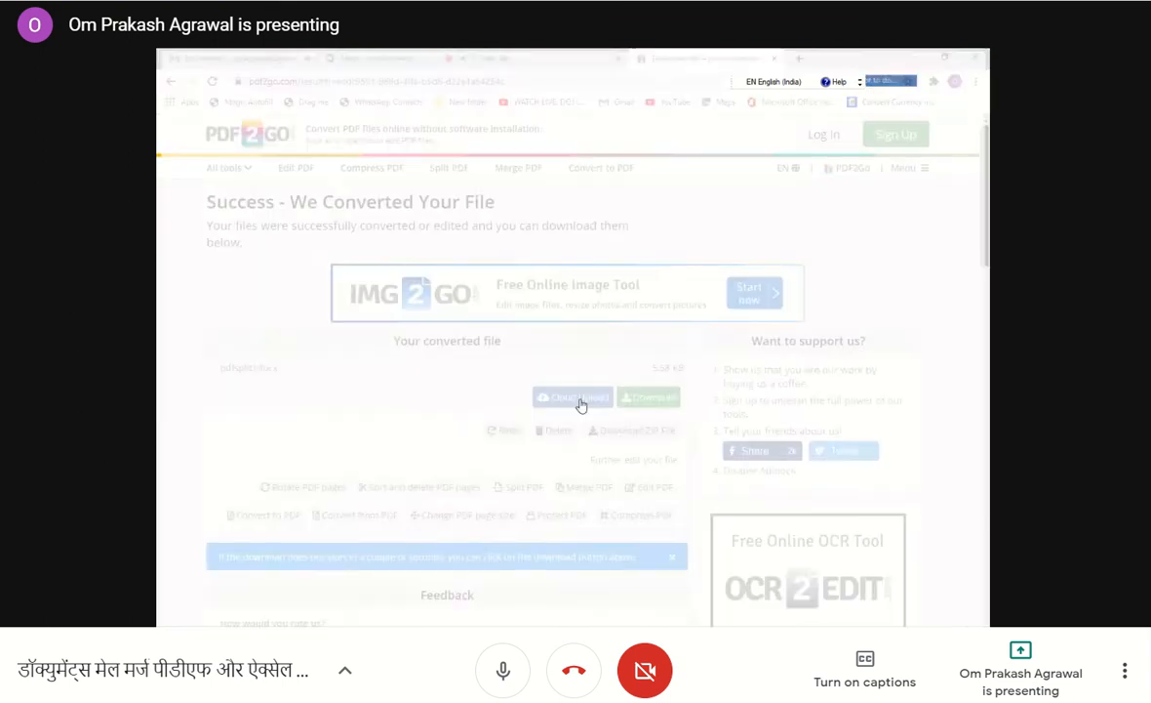
Close the PDF2Go result page and the blank tab in Chrome, and open a fresh new tab.
click(774, 59)
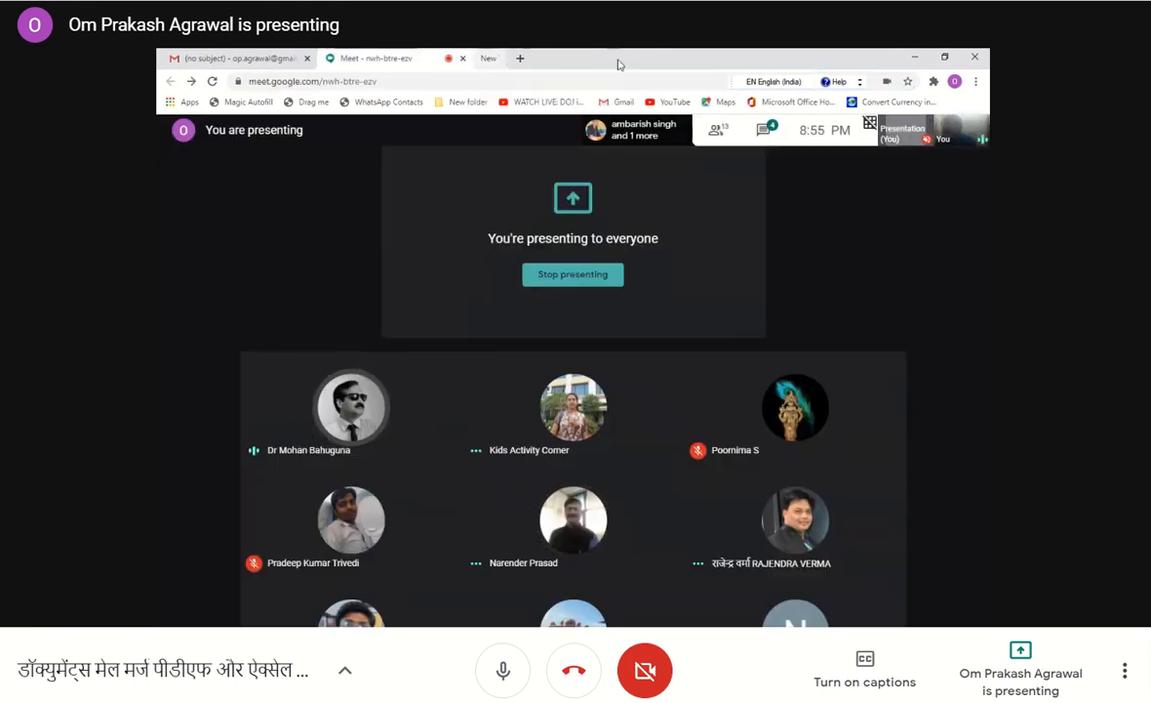
click(619, 59)
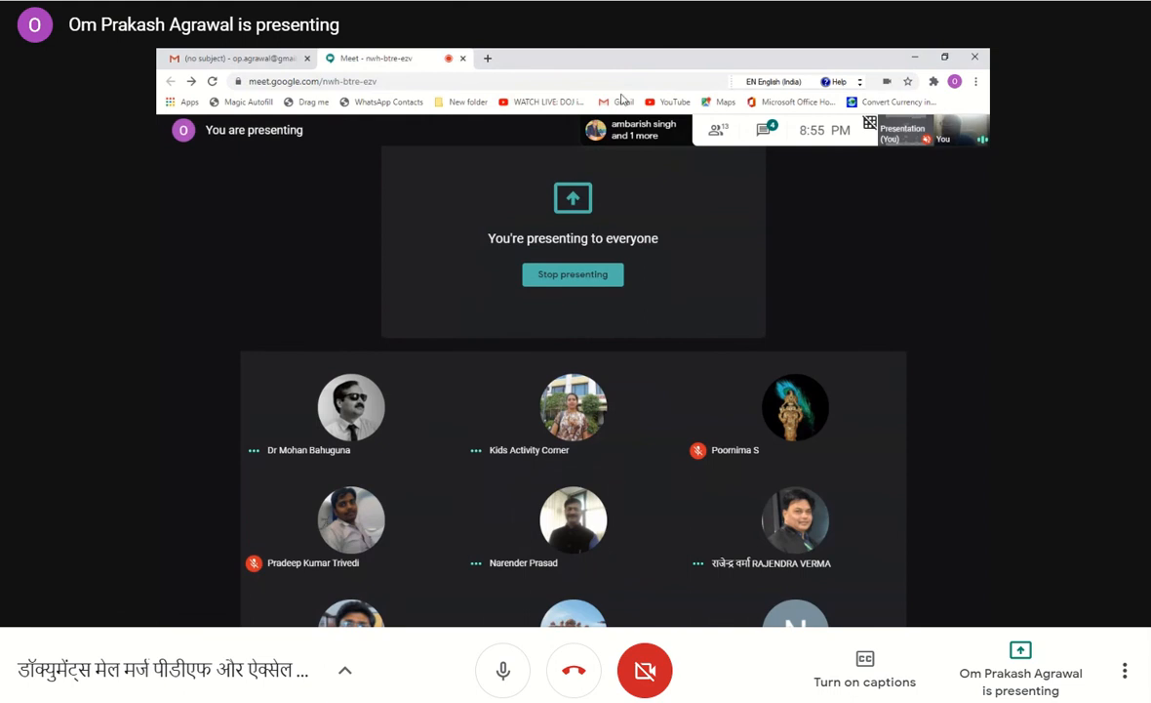
click(489, 59)
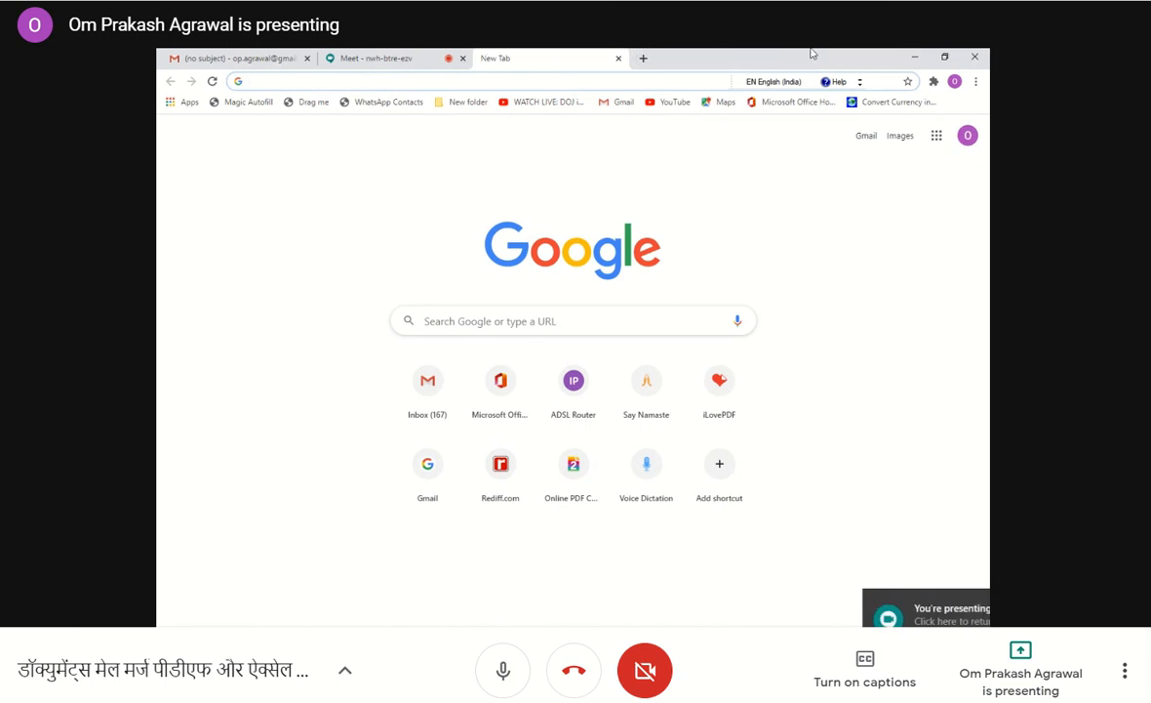
Minimize Chrome and open the PDF Splitter folder on the desktop to look at its contents.
click(915, 62)
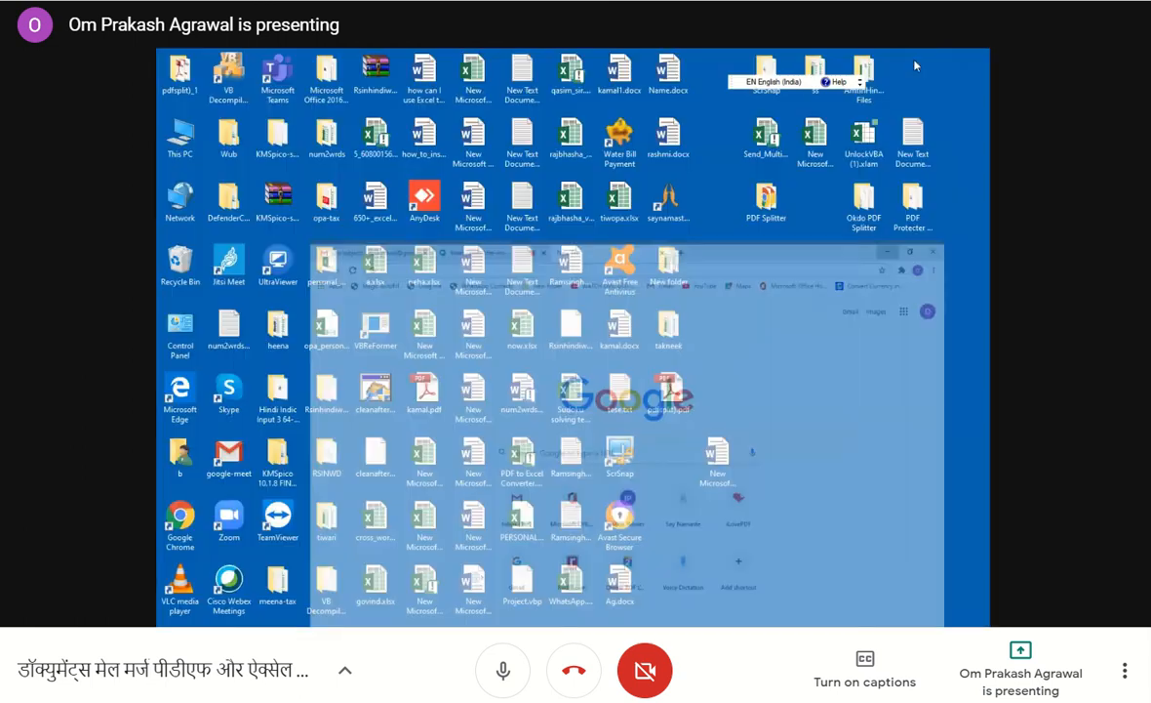
double_click(767, 199)
double_click(422, 191)
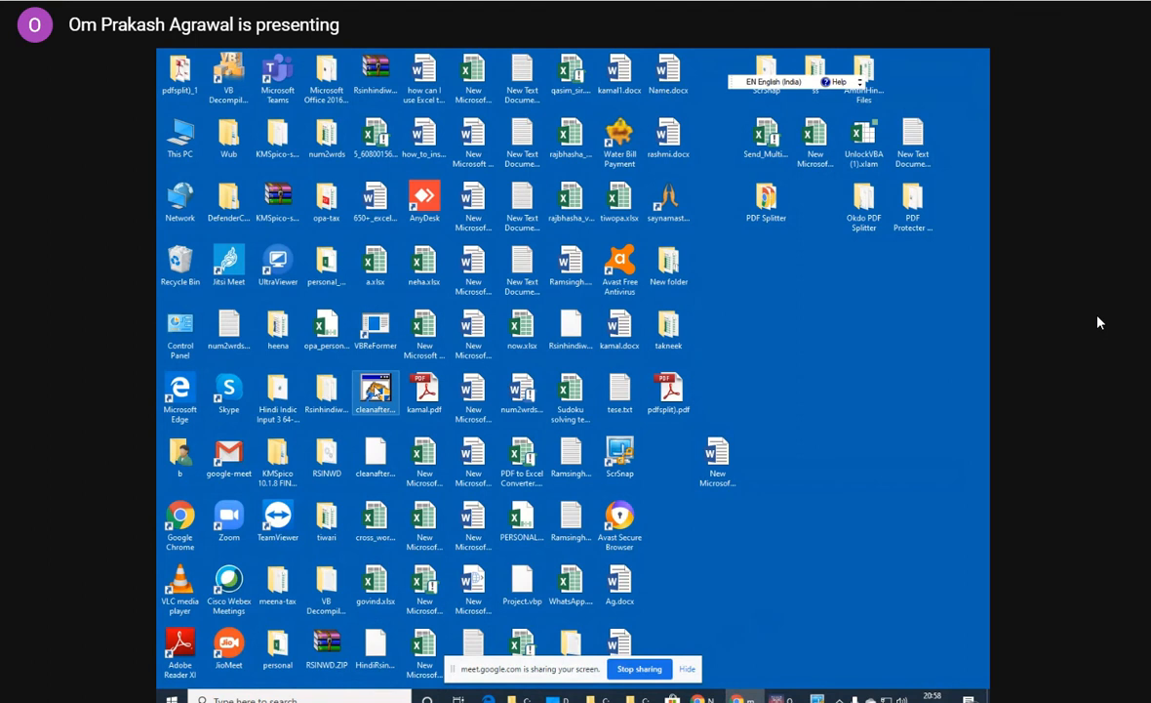
Launch cleanafterme.exe from the desktop and clean the items selected in CleanAfterMe, confirming the cleanup.
click(380, 391)
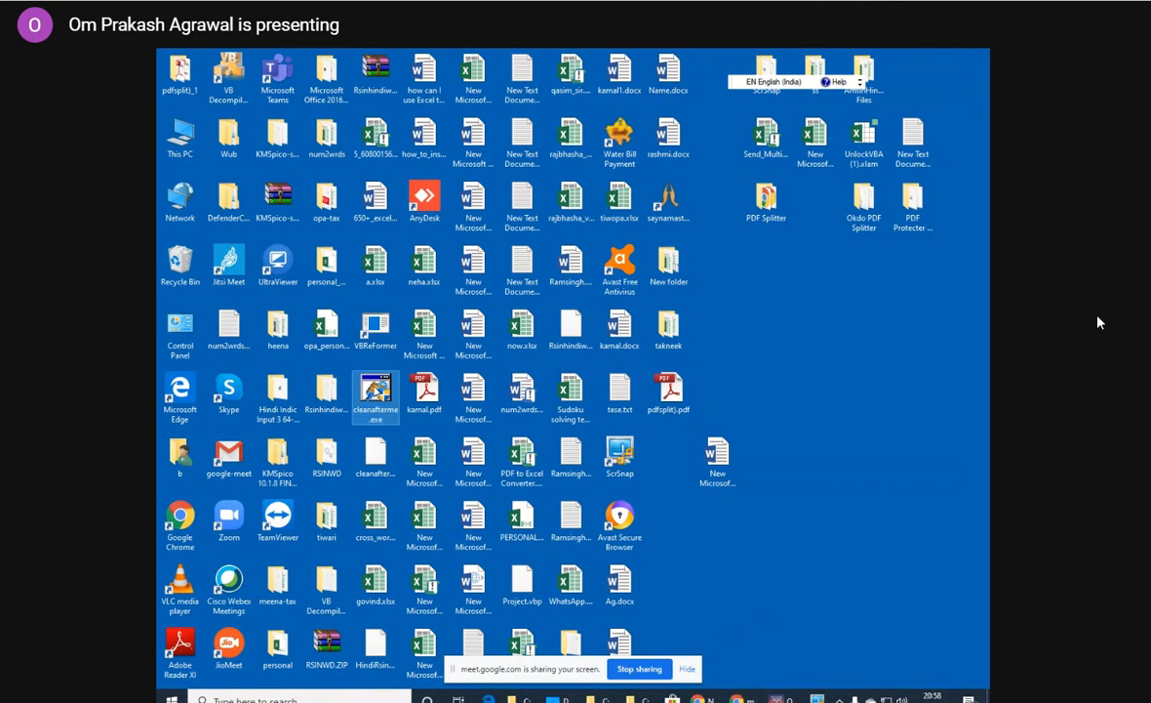
double_click(377, 390)
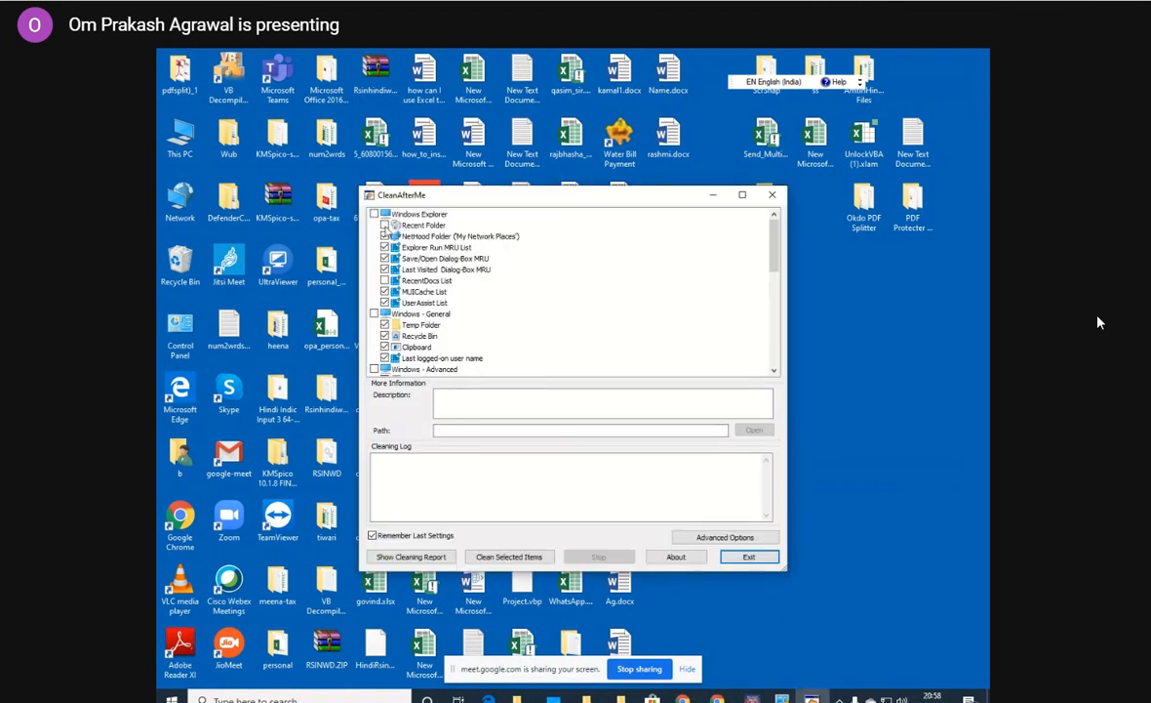
drag(774, 252, 788, 361)
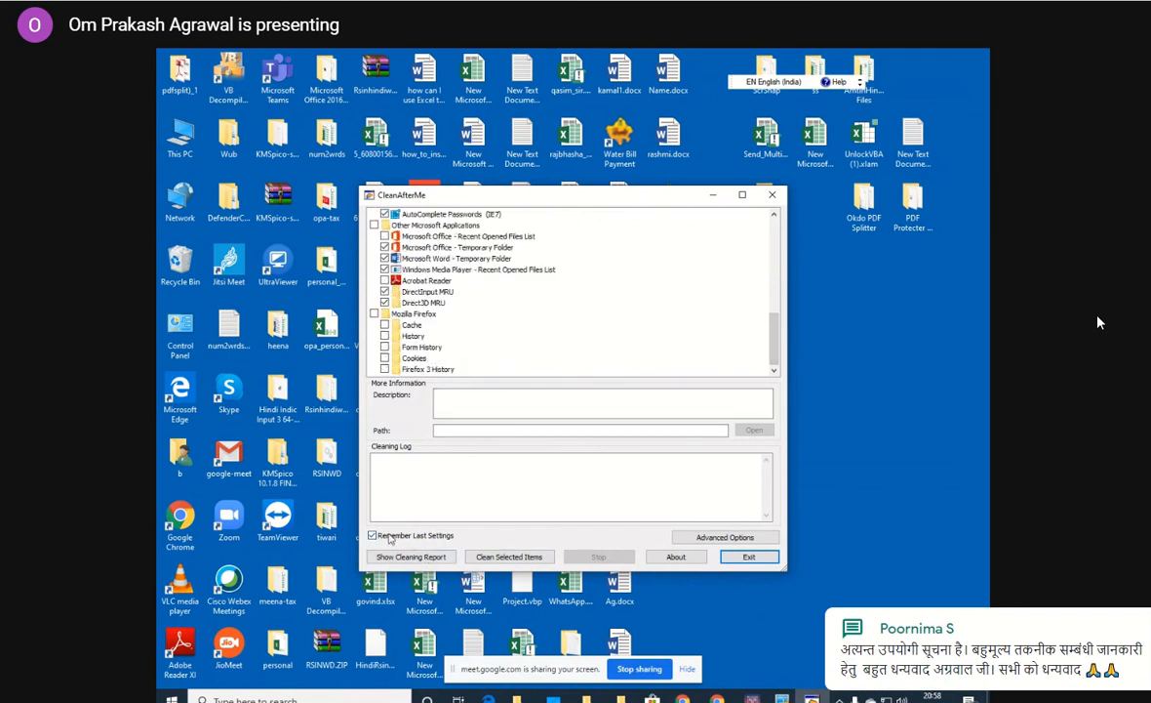
click(508, 556)
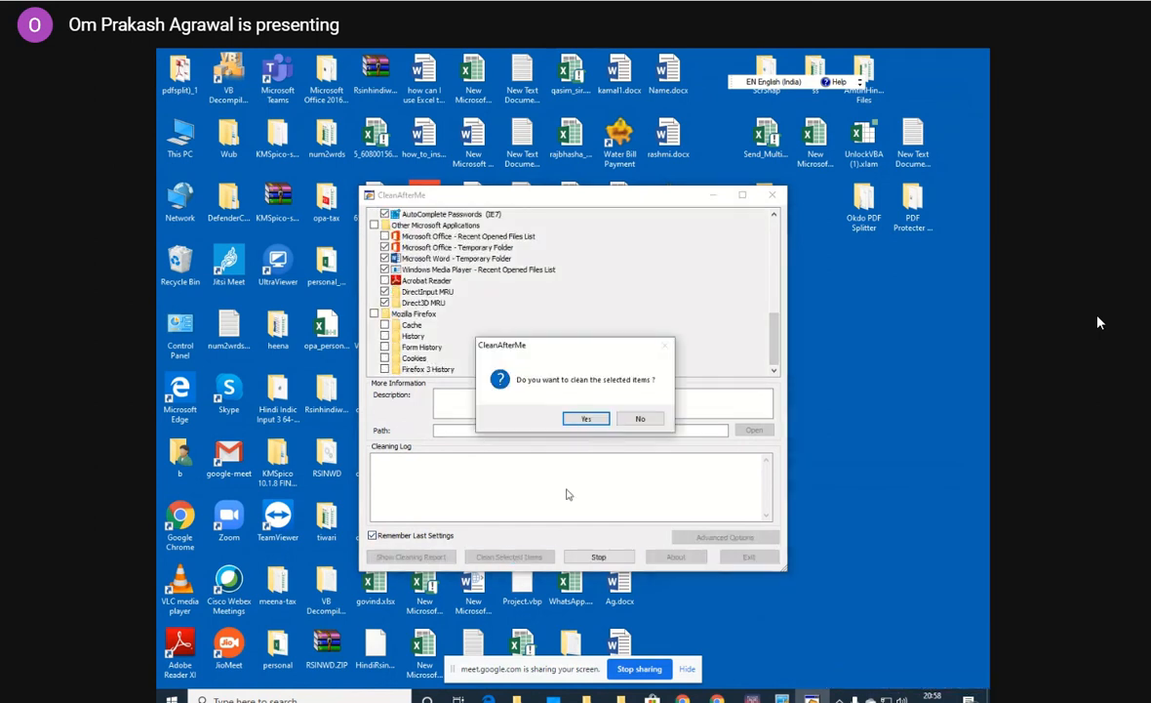
click(586, 418)
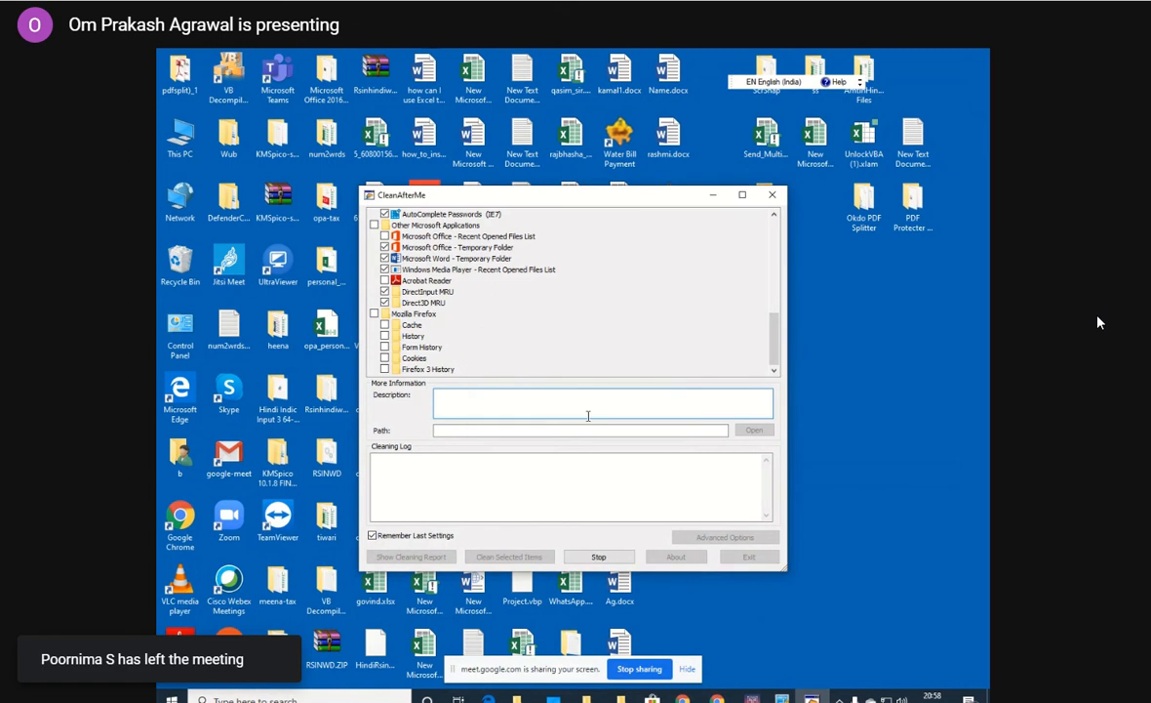
Clean the selected items a second time, confirming the cleanup, and exit CleanAfterMe after checking the end of the cleaning log.
click(610, 417)
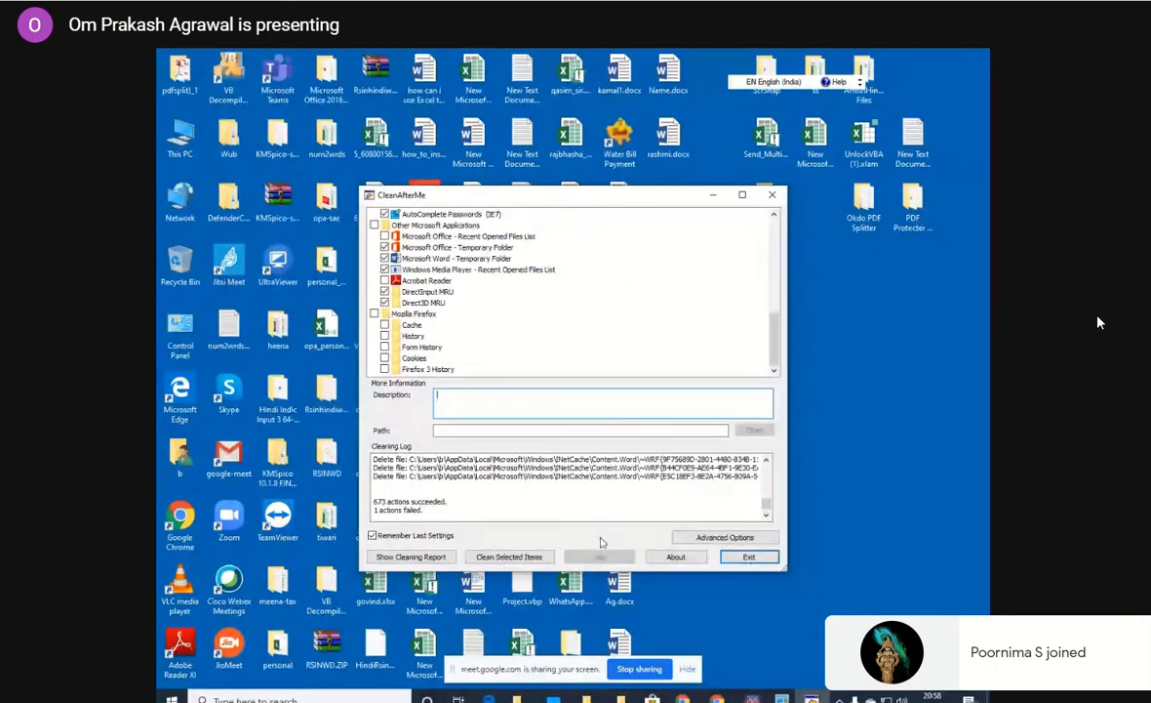
click(509, 558)
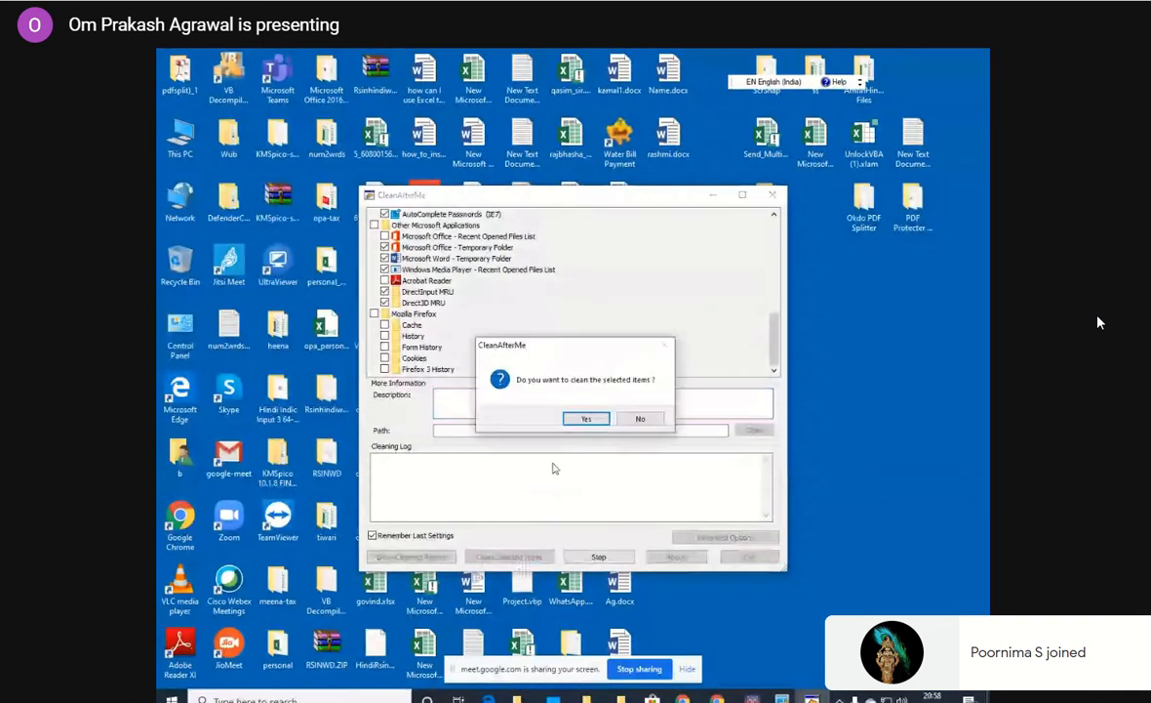
click(587, 418)
click(617, 421)
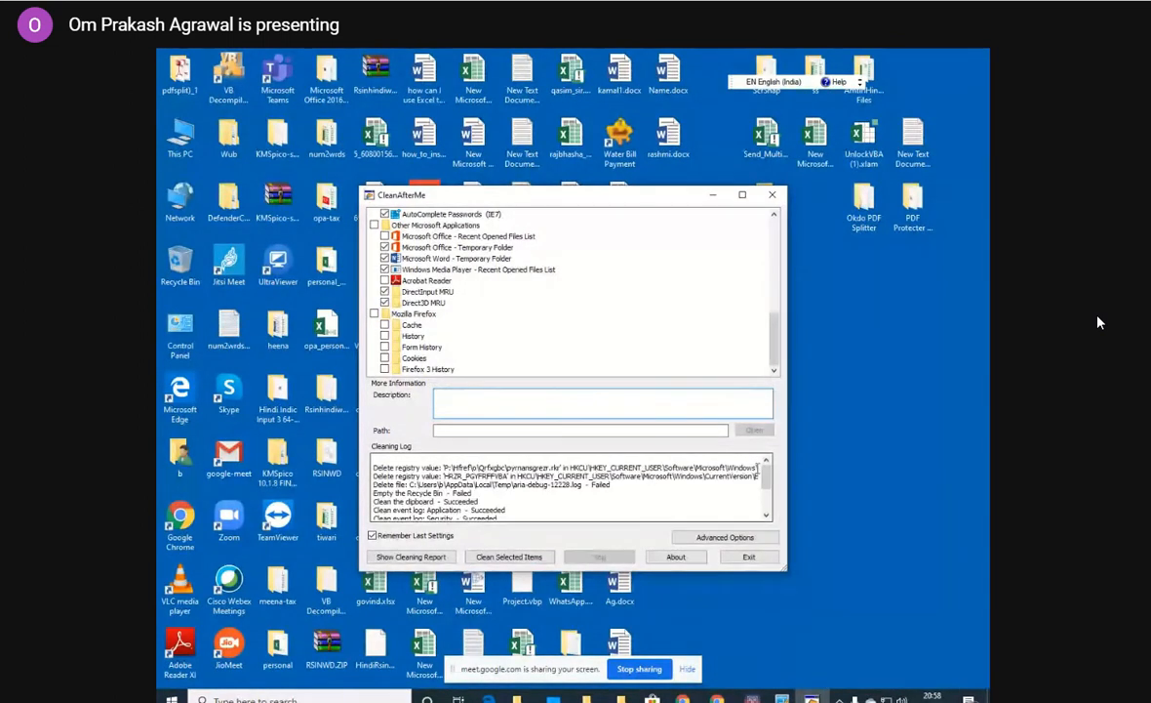
drag(765, 477, 767, 507)
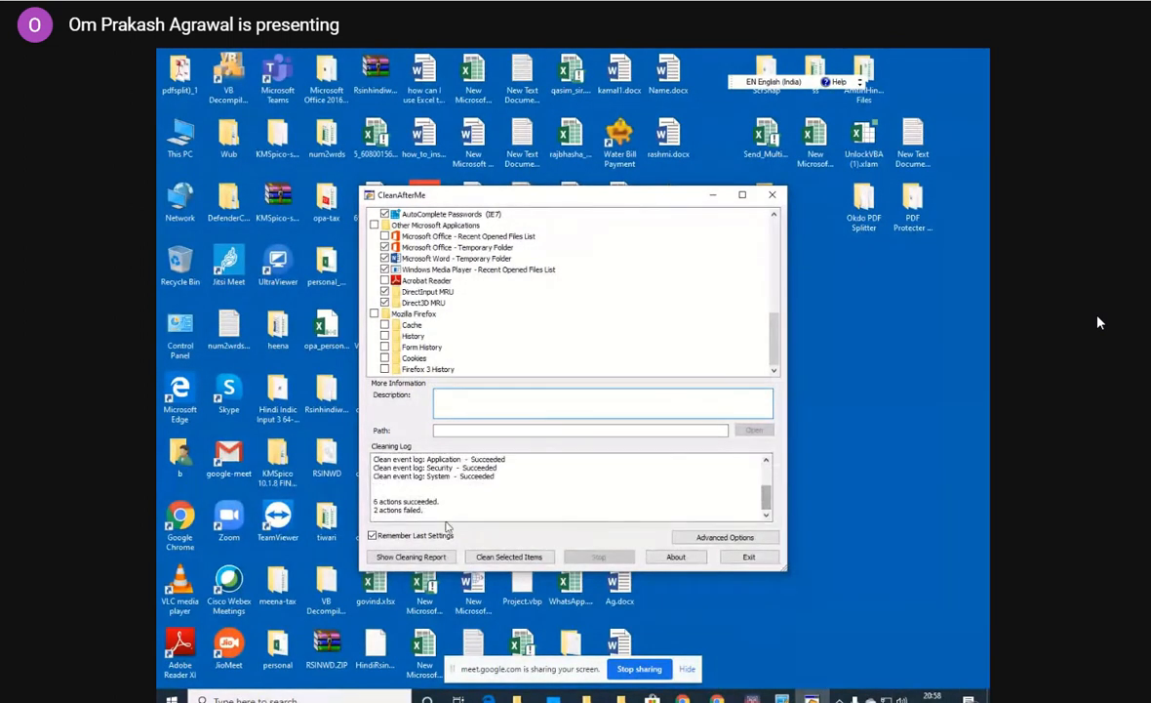
click(749, 557)
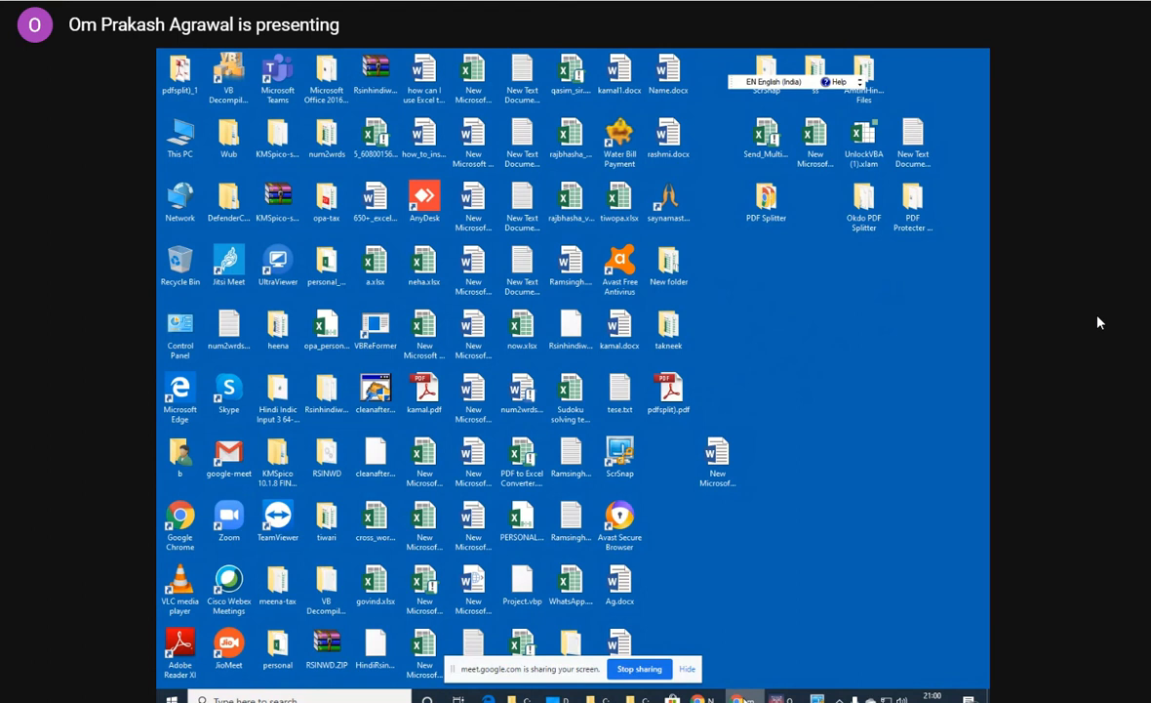
mouse_move(738, 697)
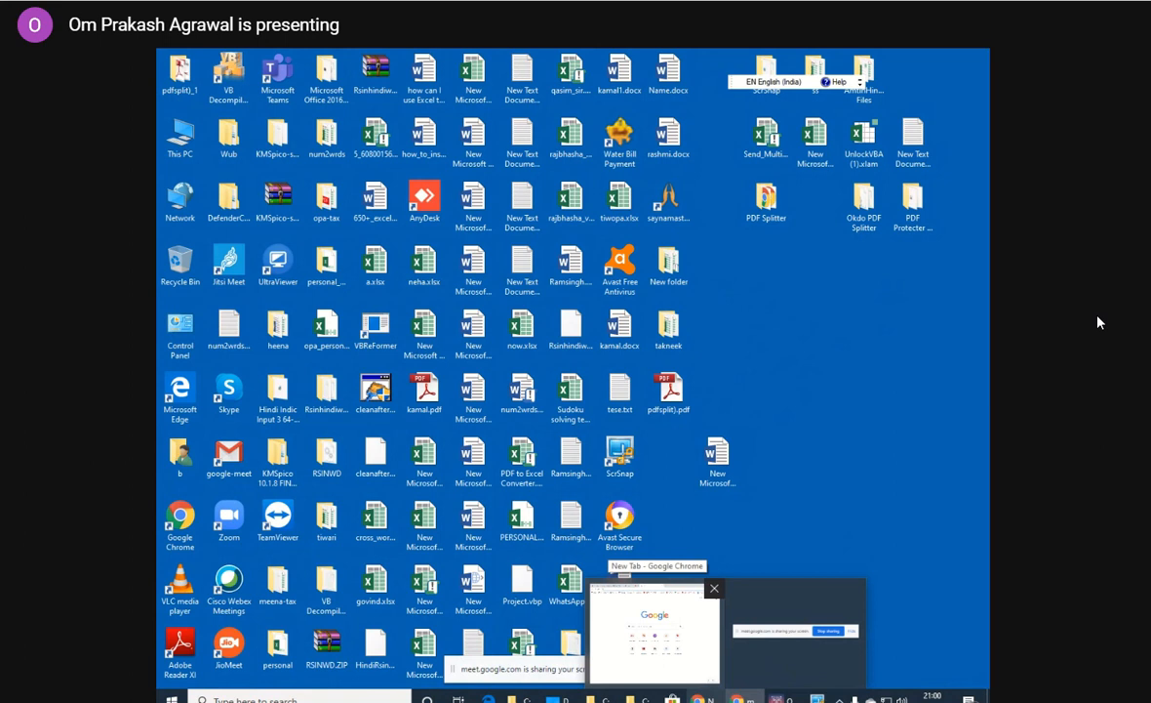
mouse_move(1074, 673)
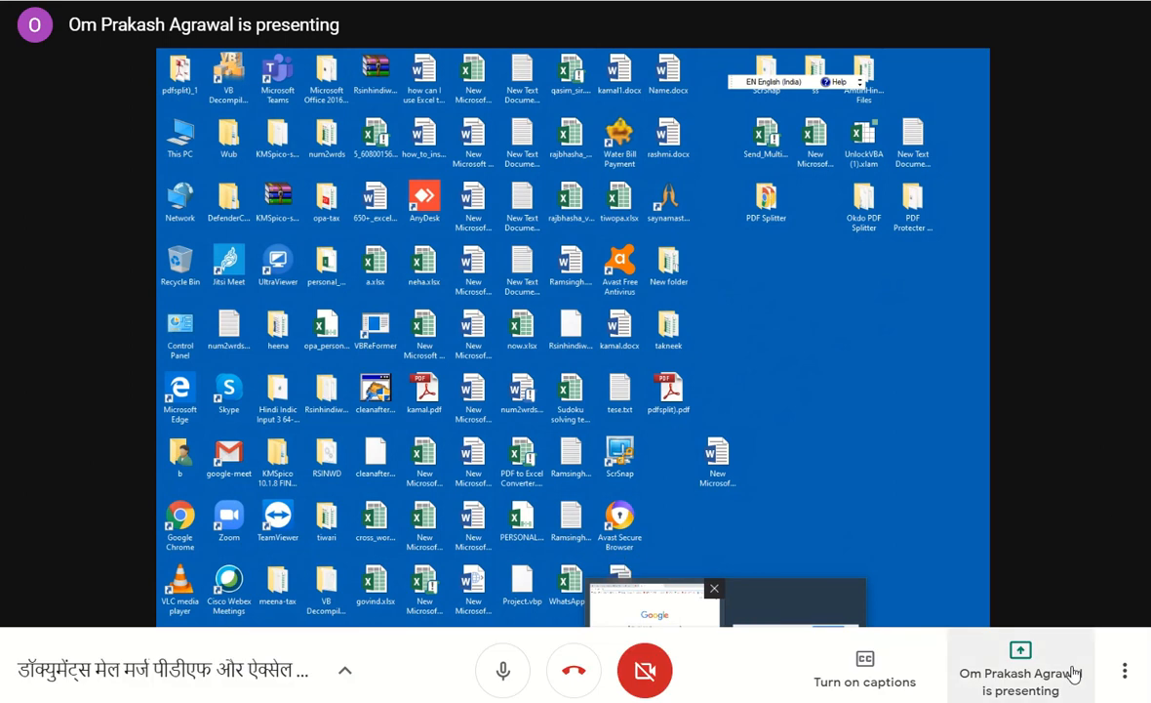
click(1036, 674)
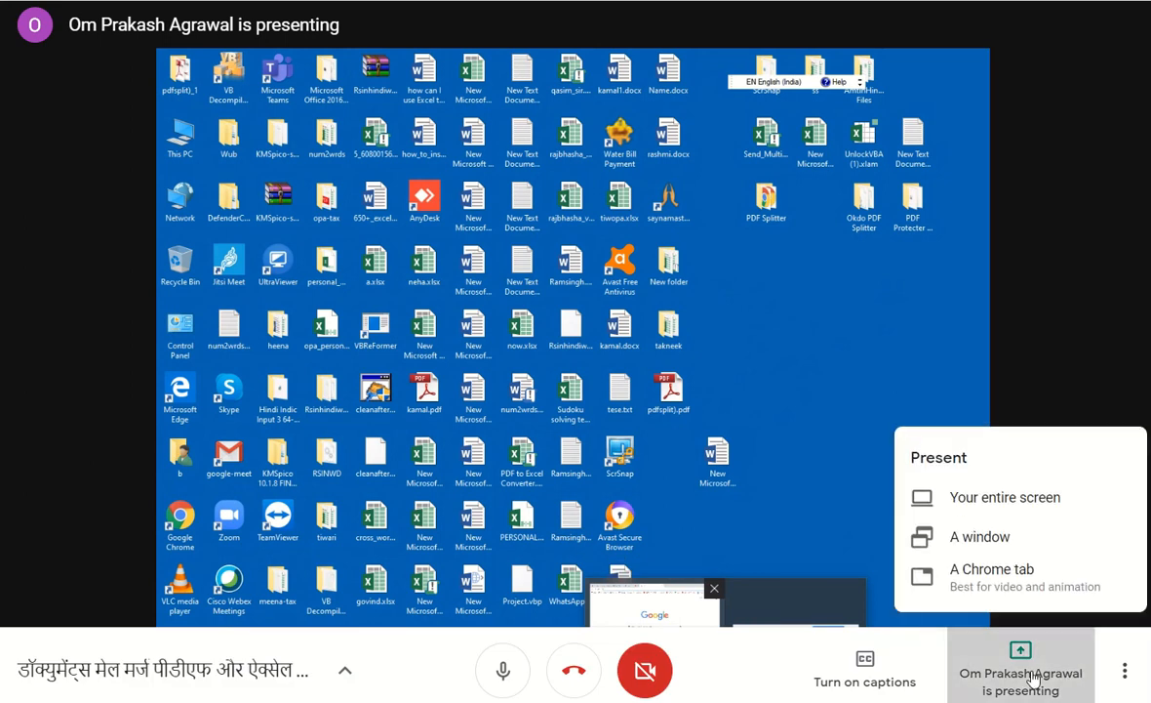
click(1126, 368)
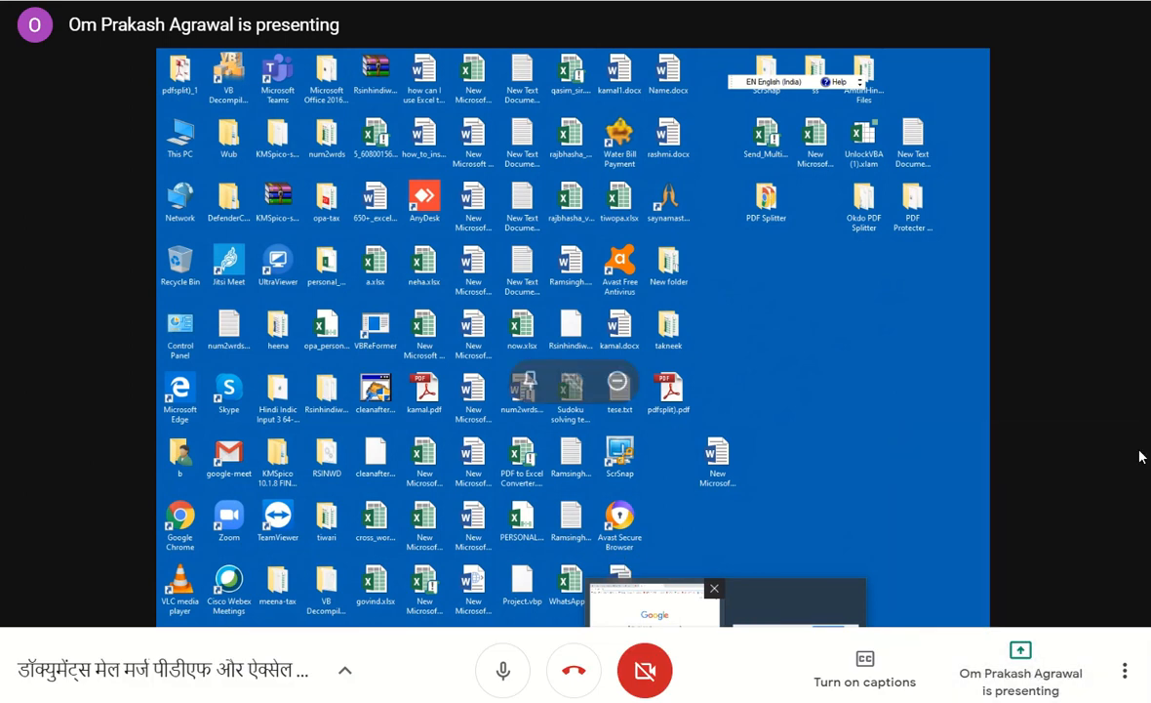